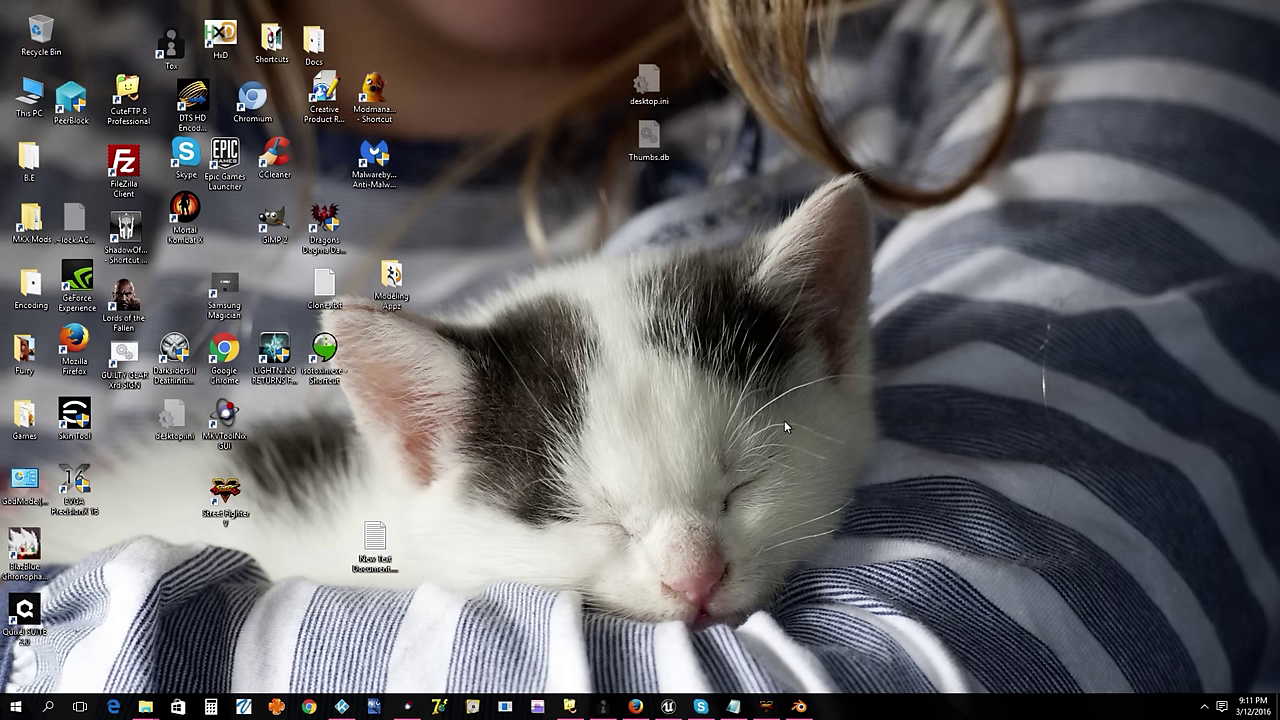
Step: Restore the Blender window showing the Zangief.blend monster model
left_click(800, 706)
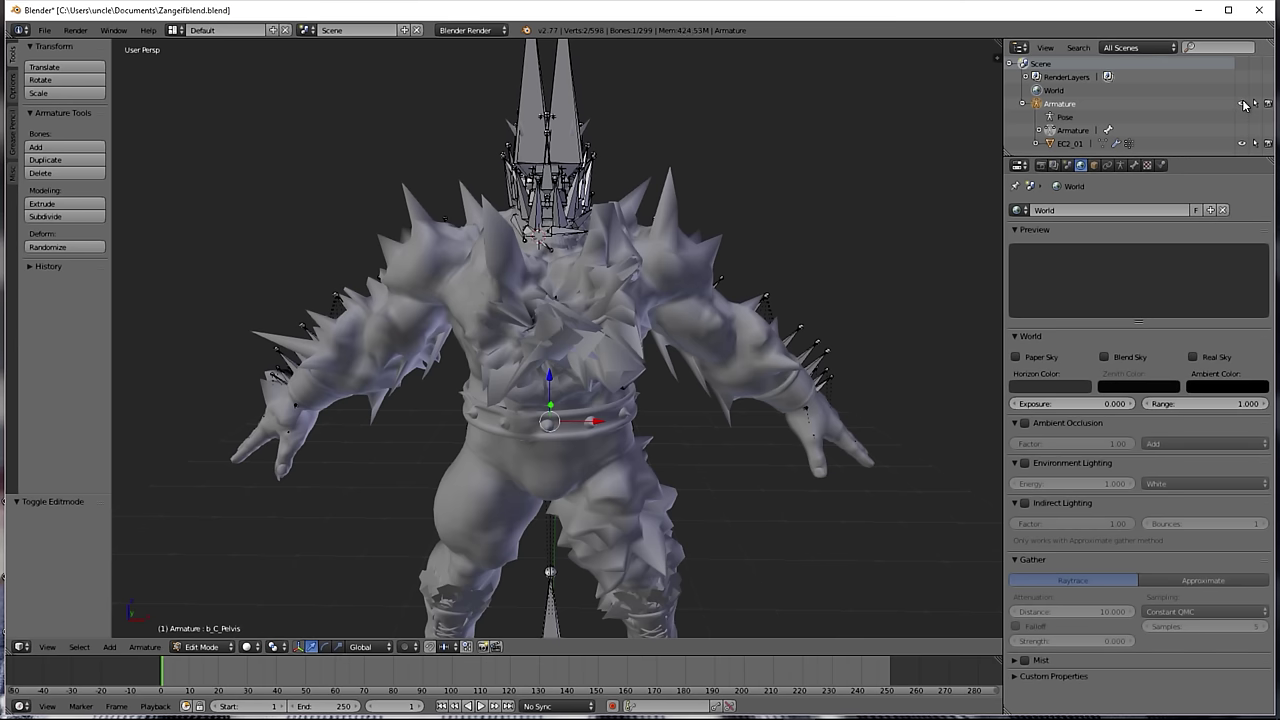
Step: Hide the Armature in the Outliner and make the EC2_01 mesh active
left_click(1052, 144)
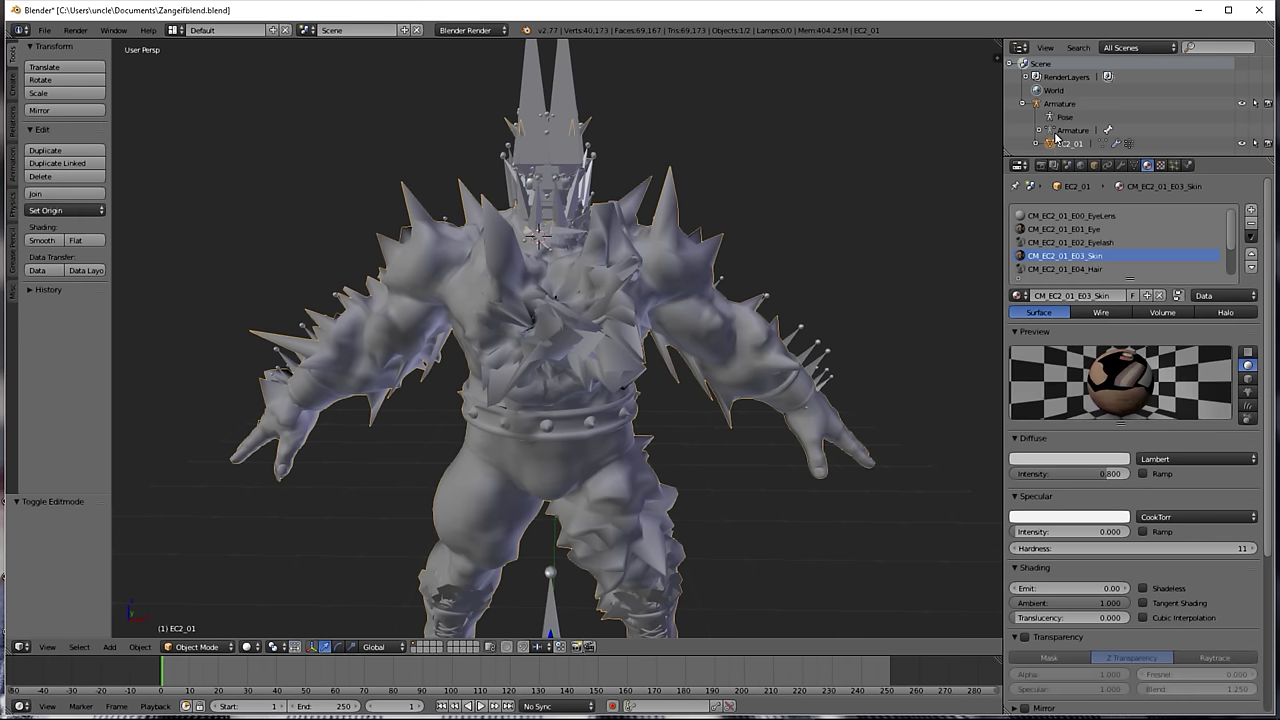
left_click(1062, 110)
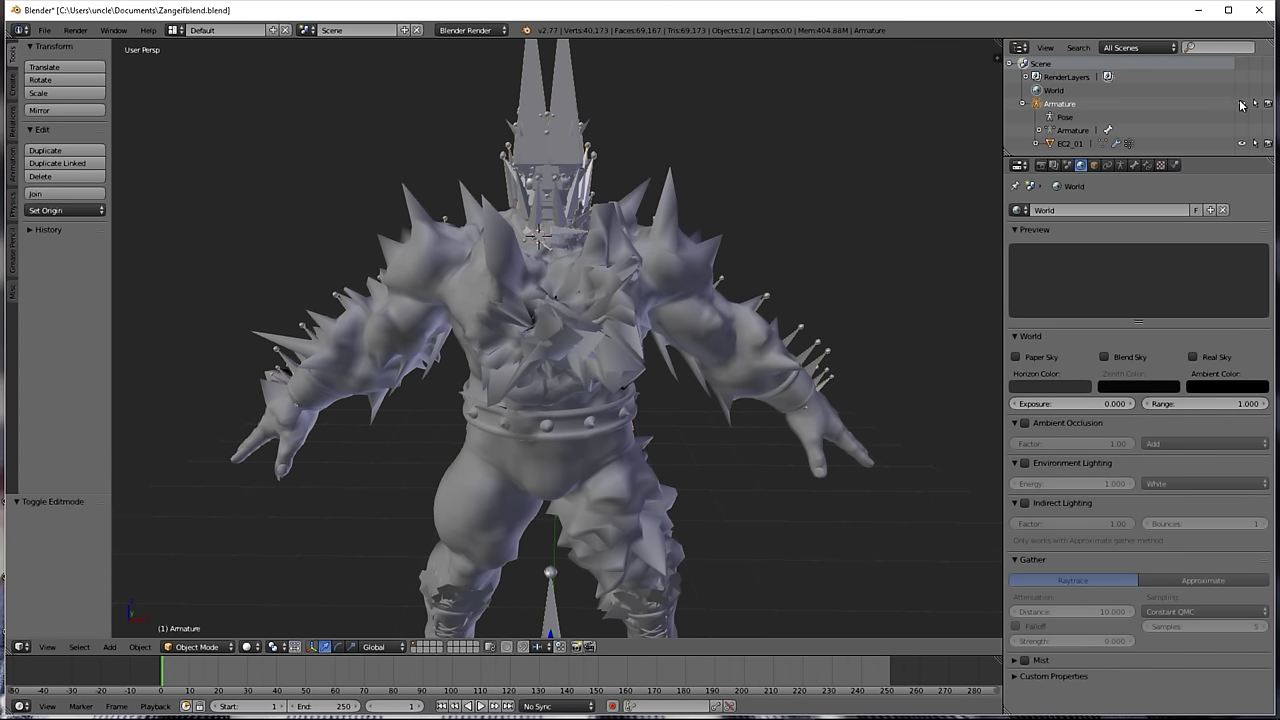
left_click(1242, 104)
left_click(1064, 145)
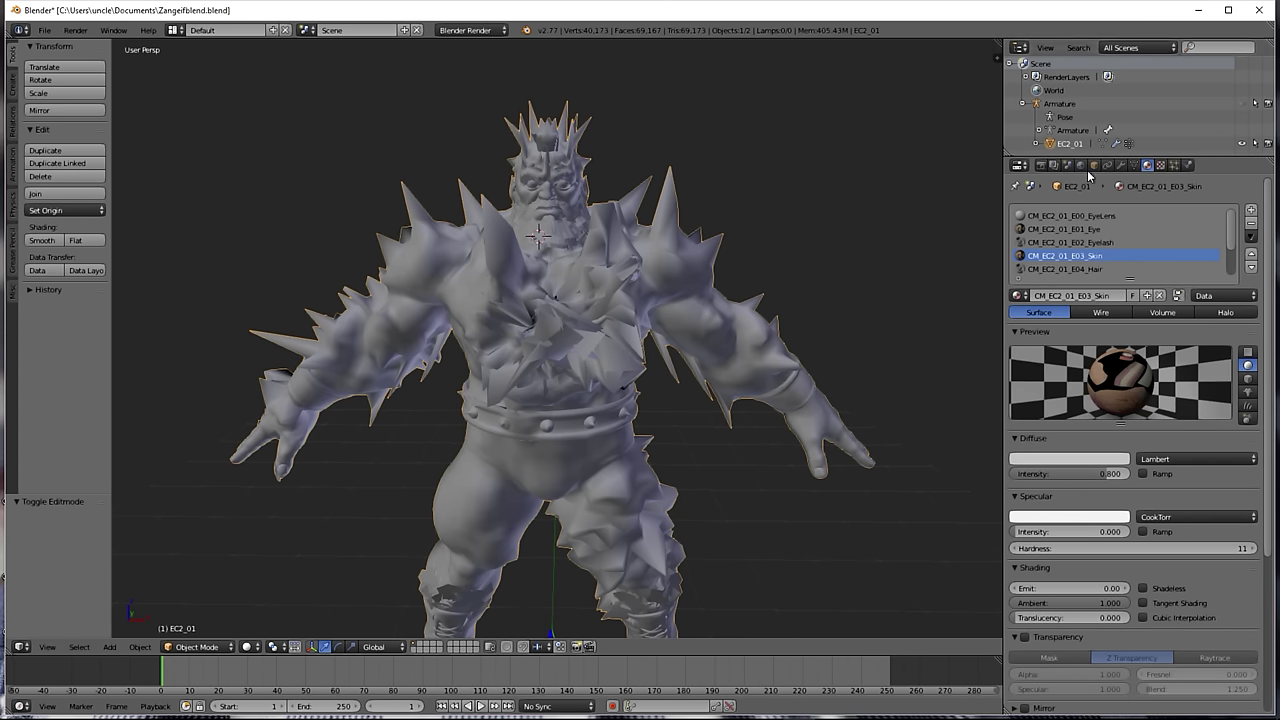
Step: Select the CM_EC2_01_E04_Hair material slot and put EC2_01 into Edit Mode
left_click(1072, 269)
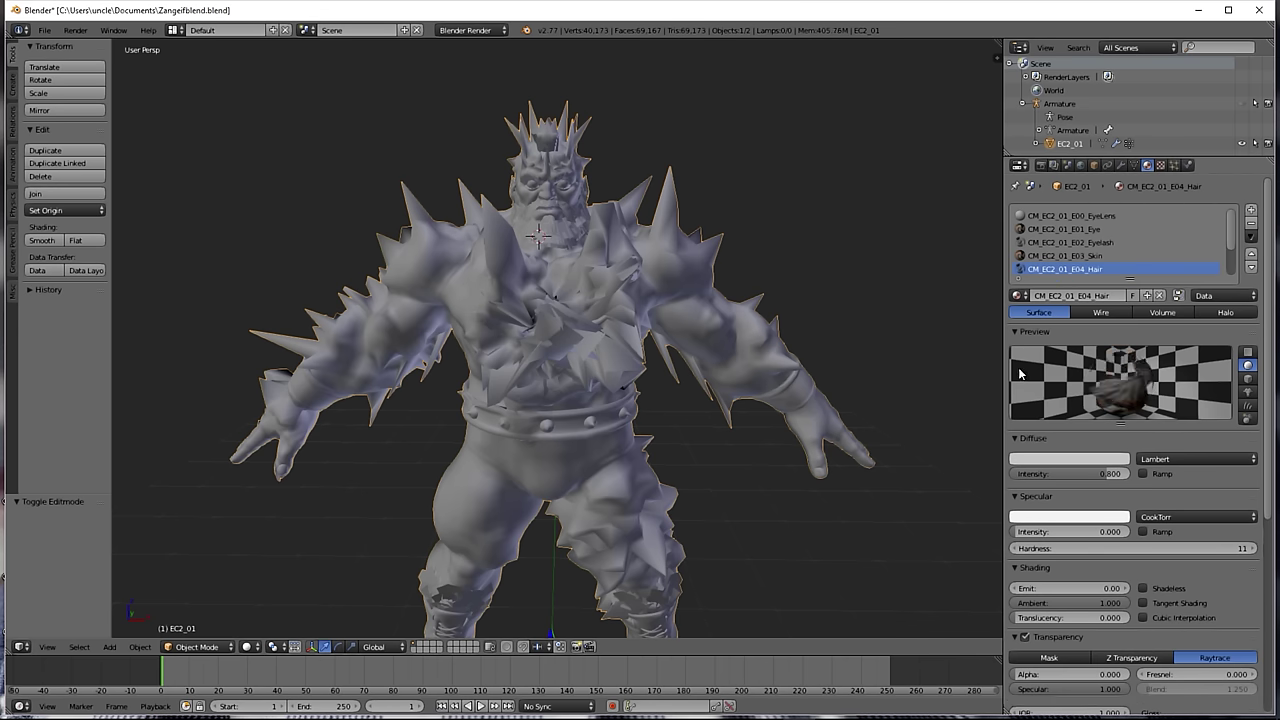
left_click(205, 647)
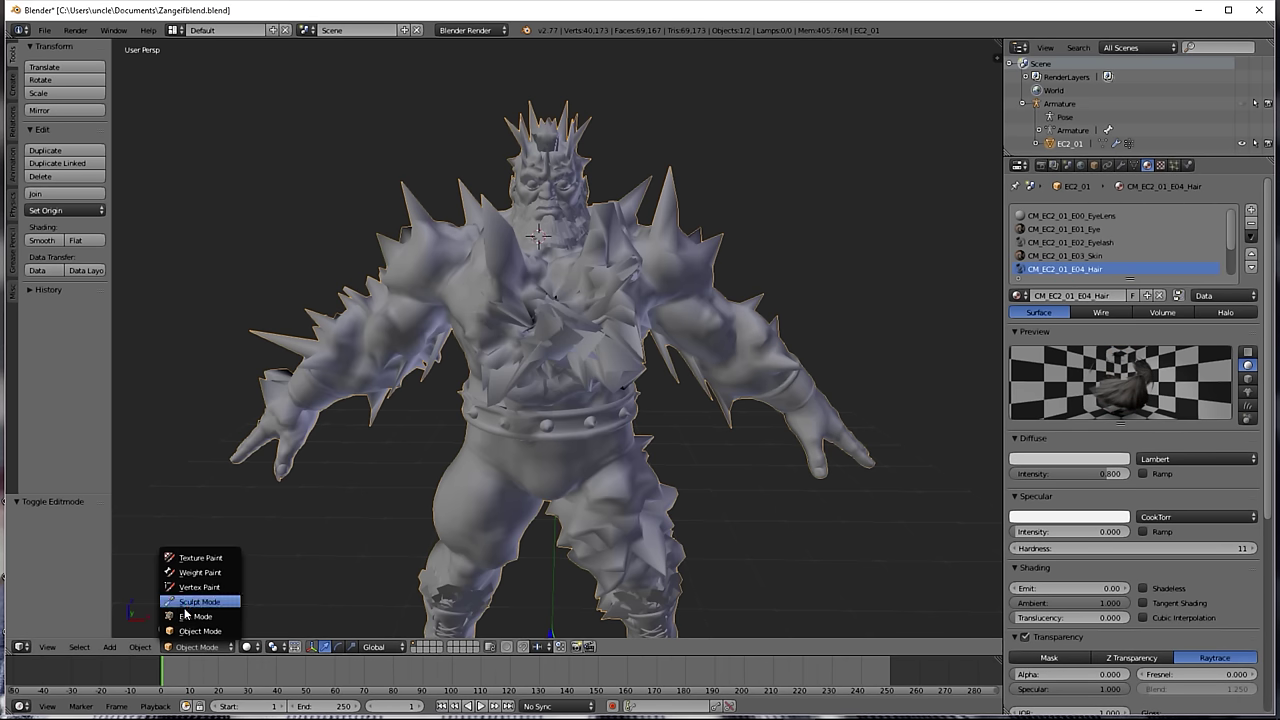
left_click(192, 616)
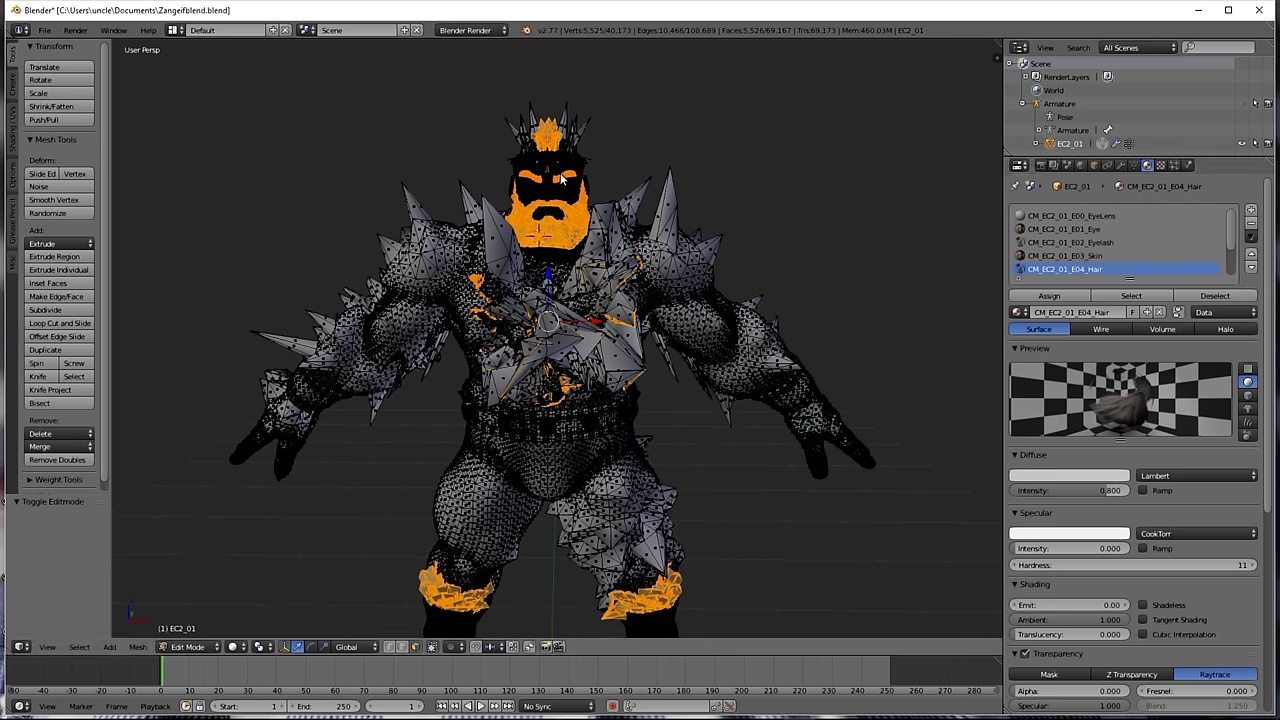
Step: Assign the selected faces to CM_EC2_01_E03_Skin, verify, deselect, and return to the Hair slot
left_click(1072, 257)
left_click(1049, 296)
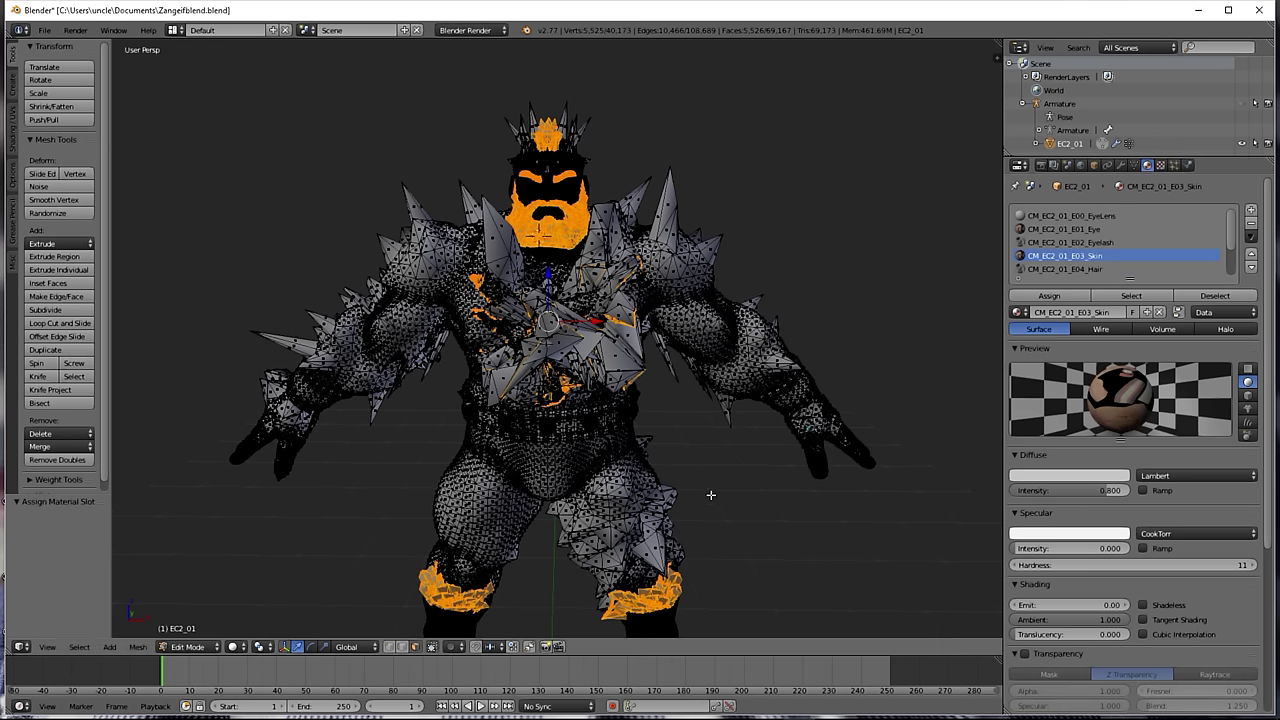
left_click(1138, 295)
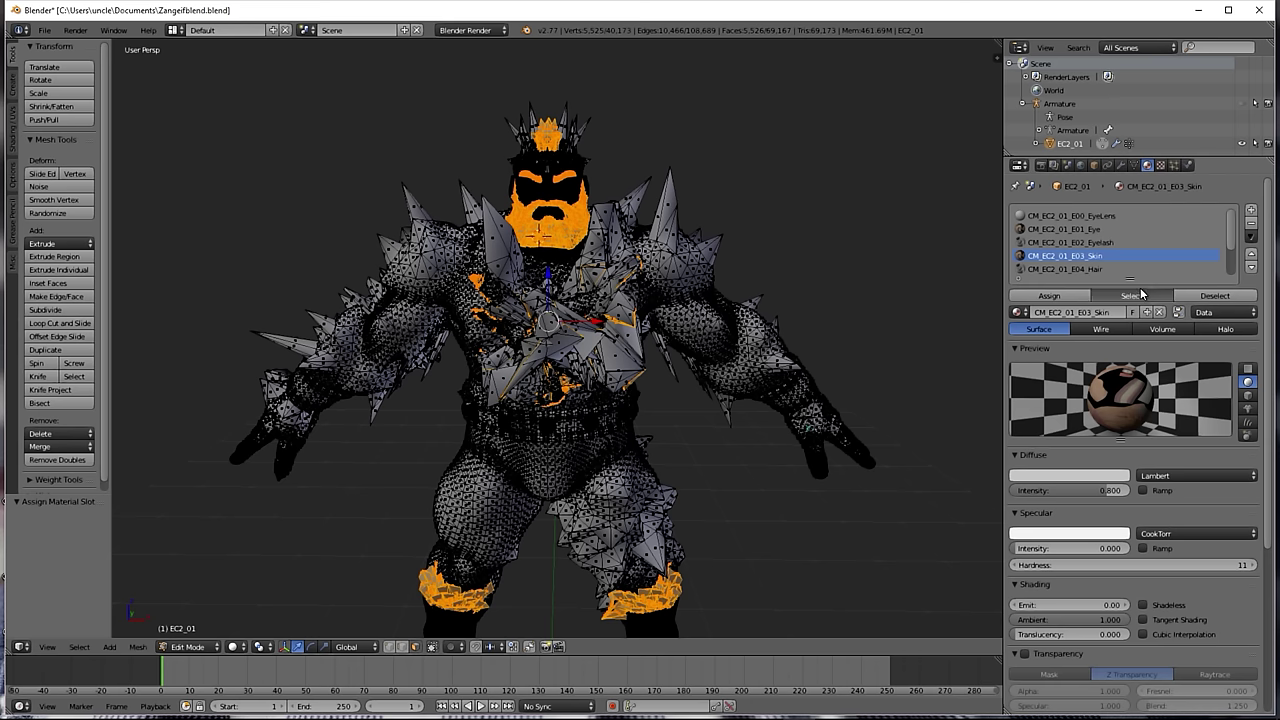
left_click(1214, 296)
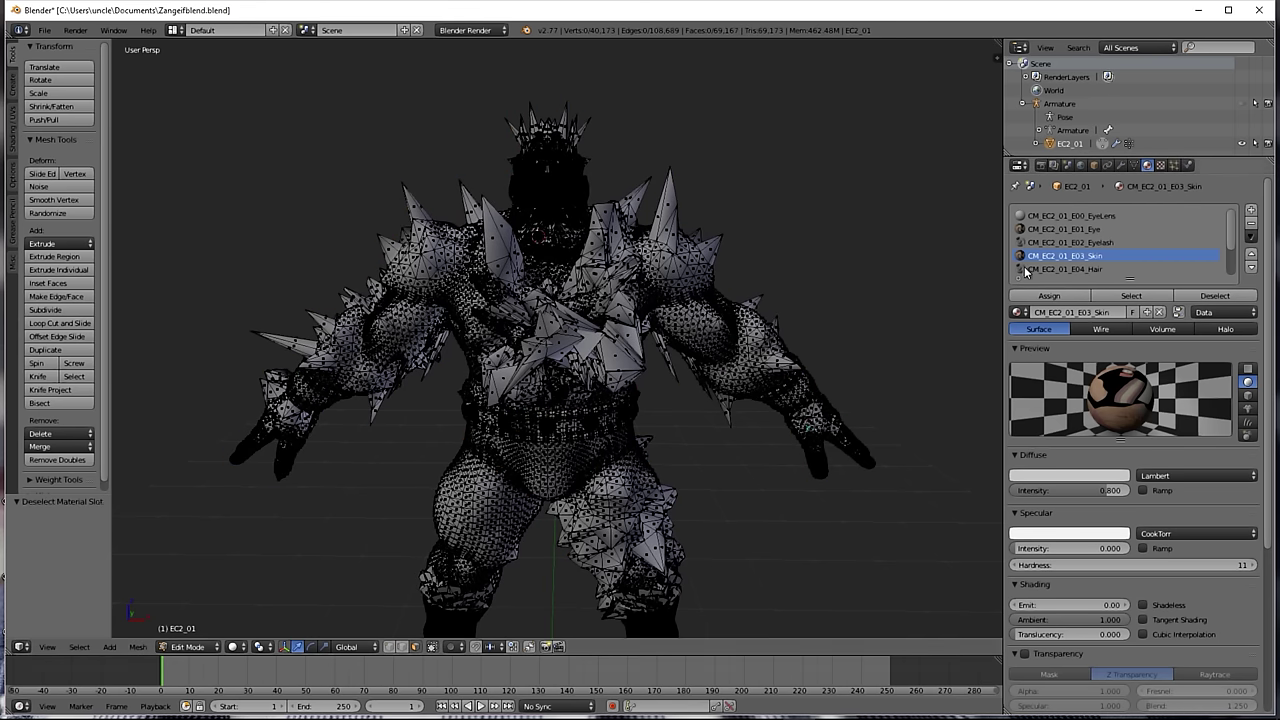
left_click(1043, 271)
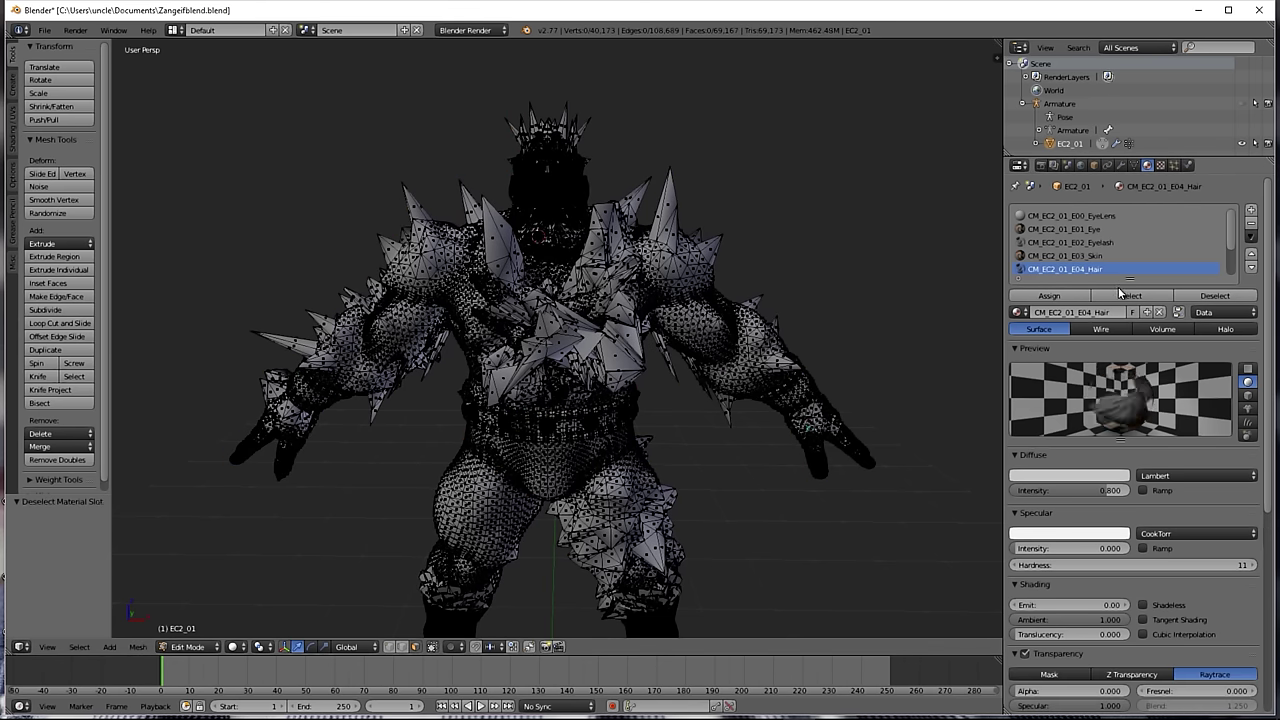
Step: Orbit and zoom the viewport in on the monster's chest spikes
left_click_drag(891, 366, 869, 349)
scroll(736, 342, "up", 3)
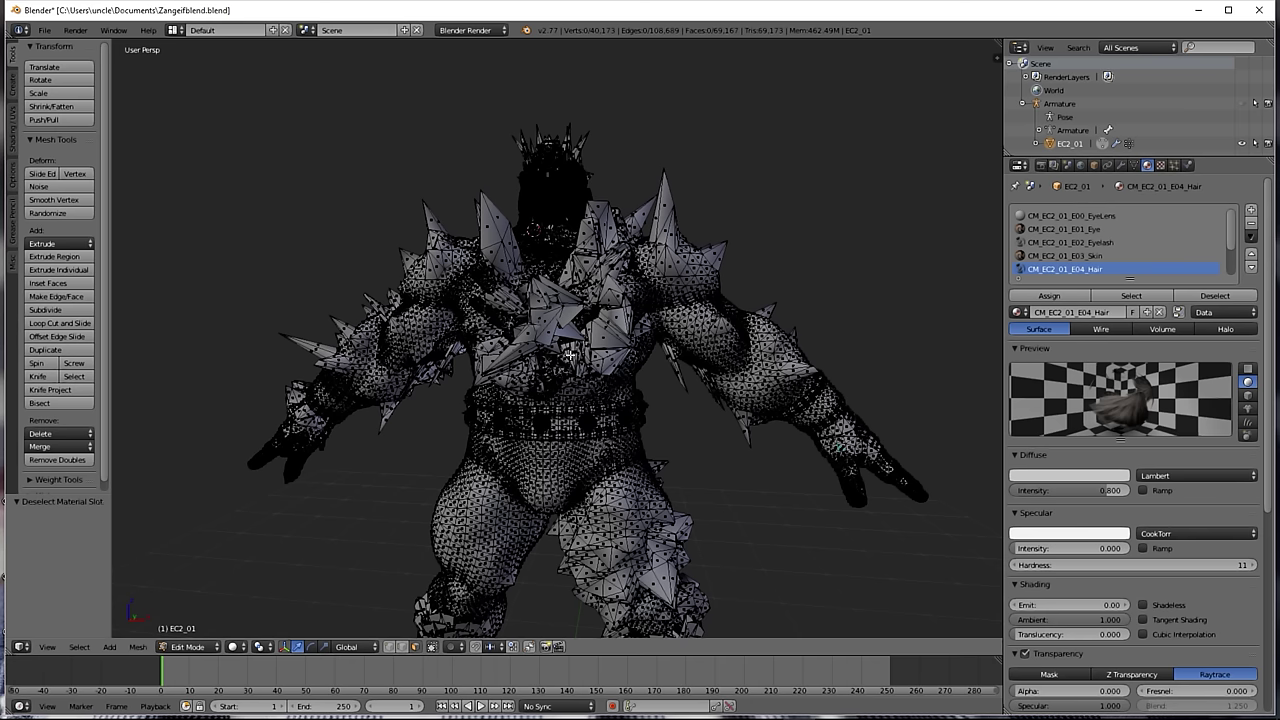
scroll(545, 312, "up", 8)
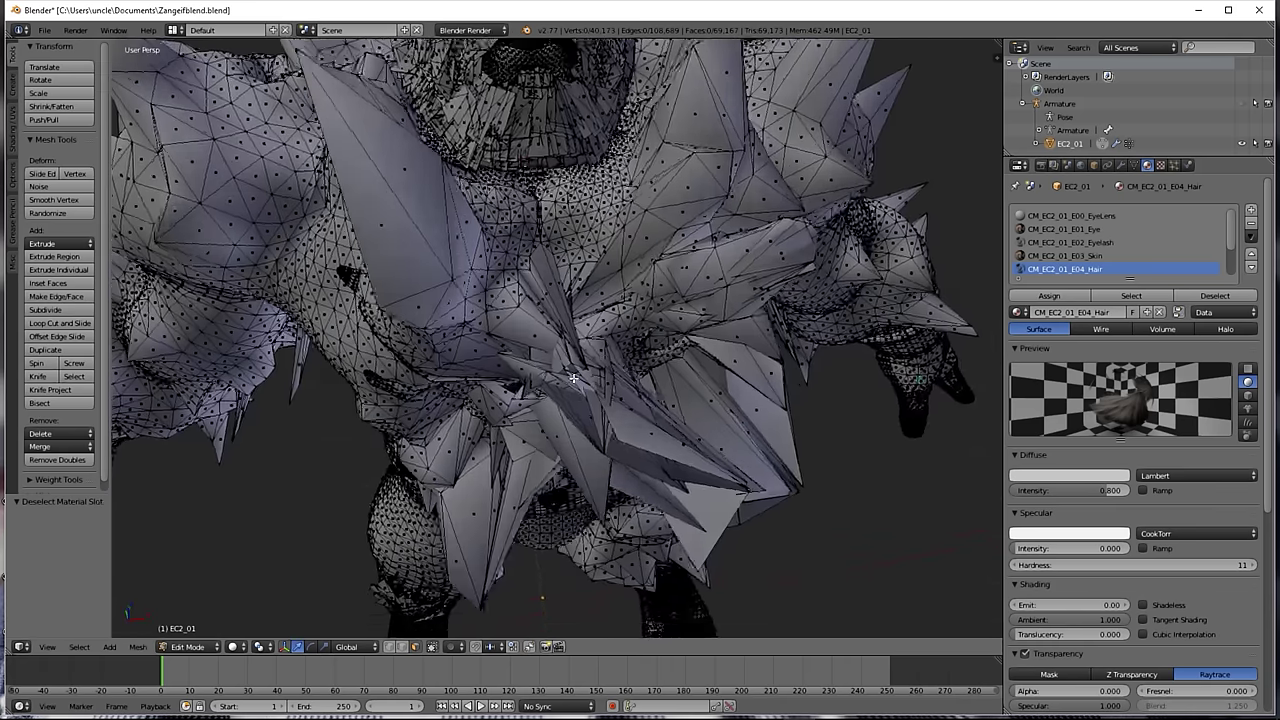
left_click_drag(573, 378, 584, 330)
left_click_drag(737, 340, 711, 300)
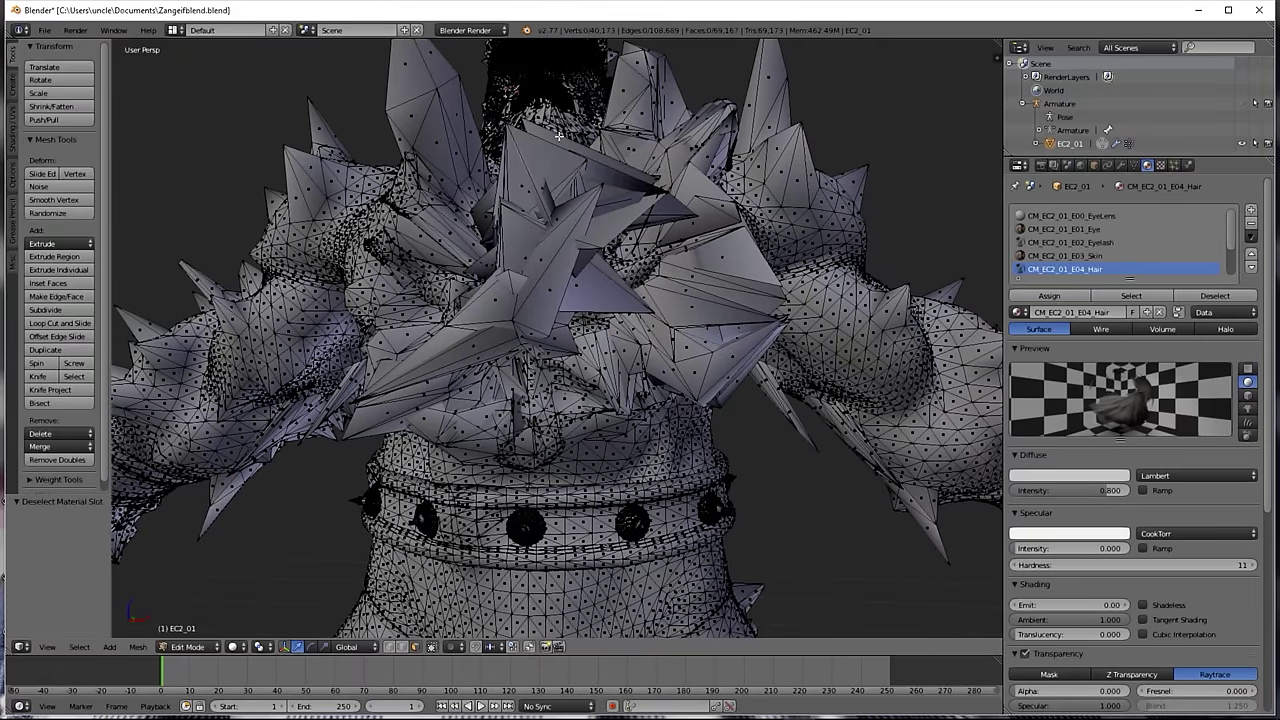
left_click_drag(558, 135, 361, 453)
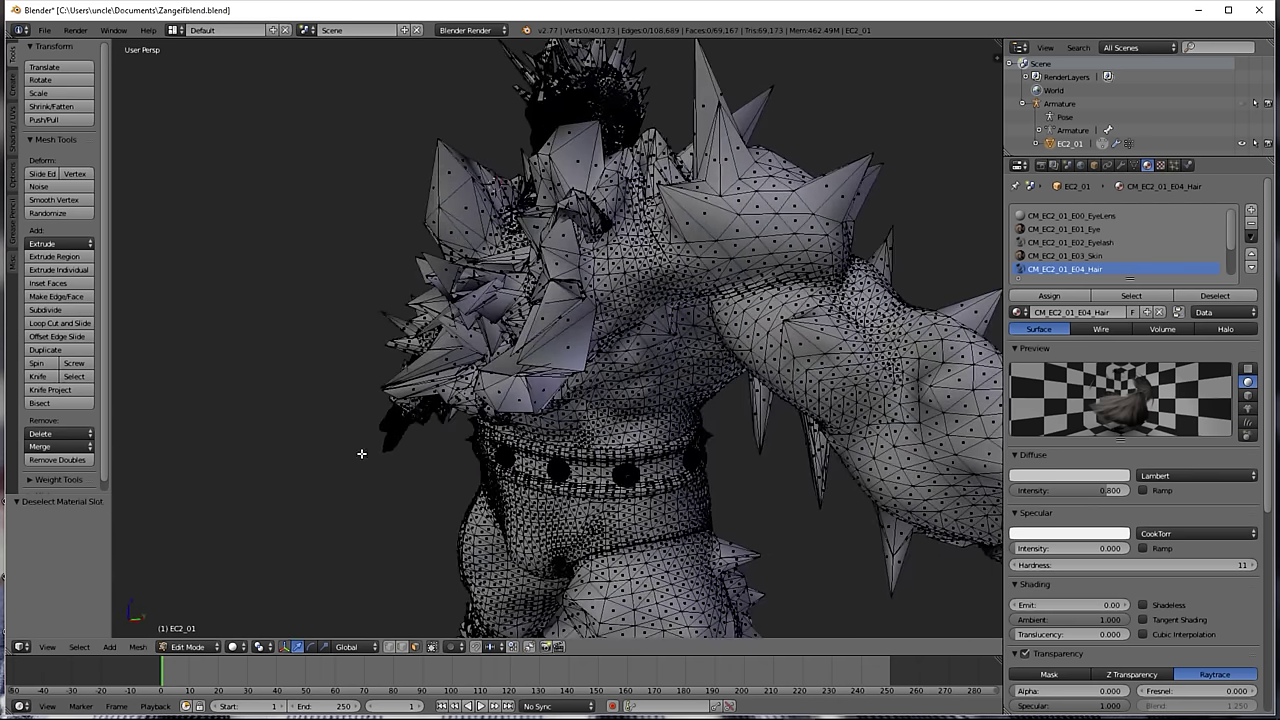
Step: Weight-paint the chest spike bases in Weight Paint mode, then switch EC2_01 back to Object Mode
left_click(203, 648)
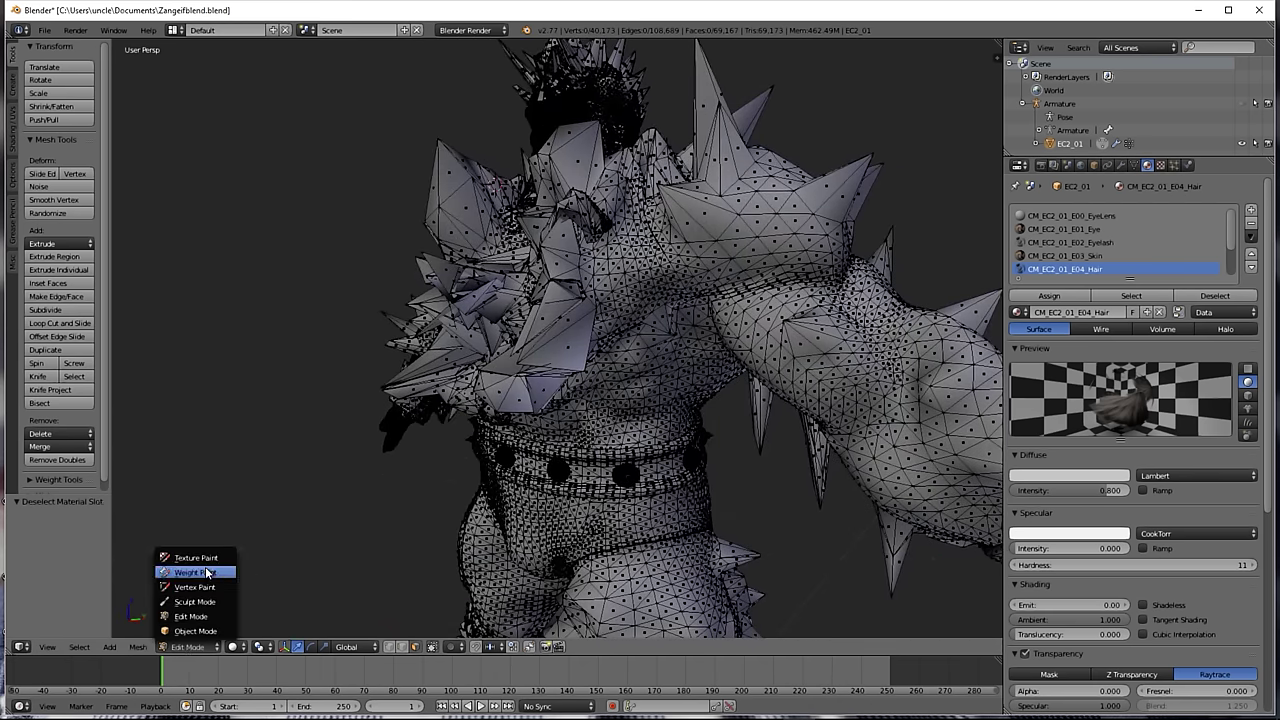
left_click(196, 572)
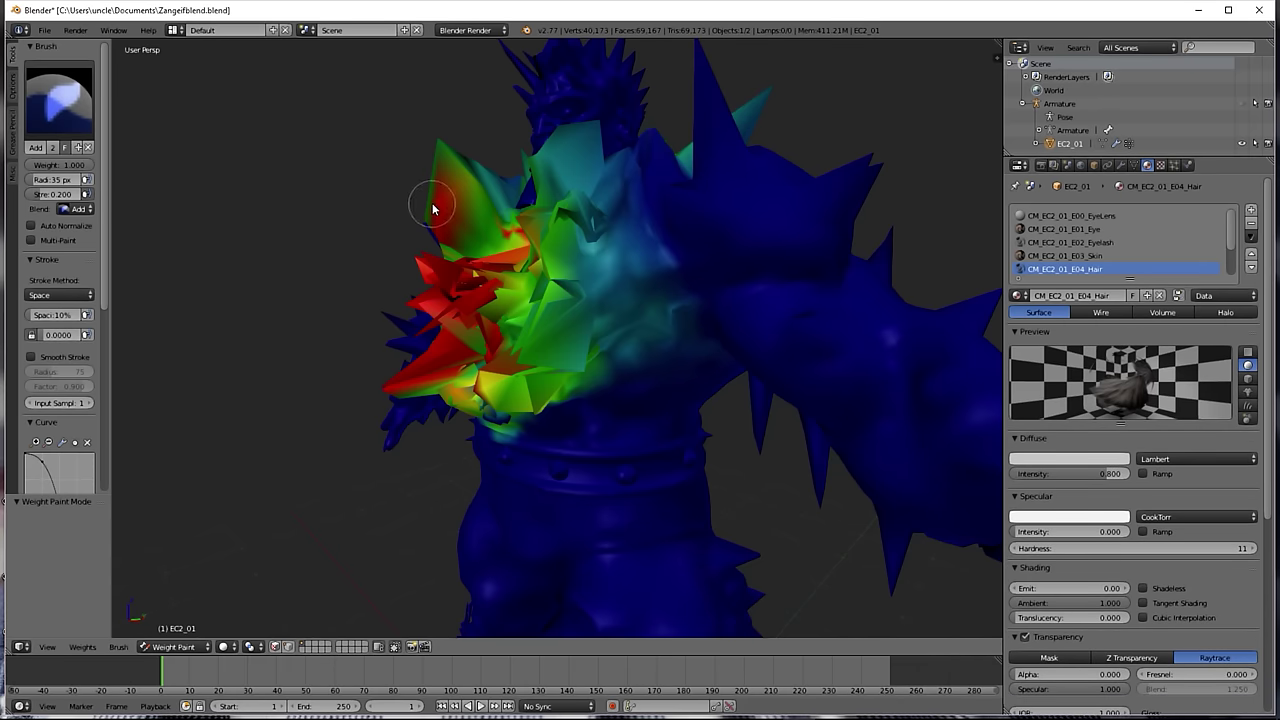
left_click_drag(440, 292, 475, 224)
left_click_drag(389, 337, 457, 351)
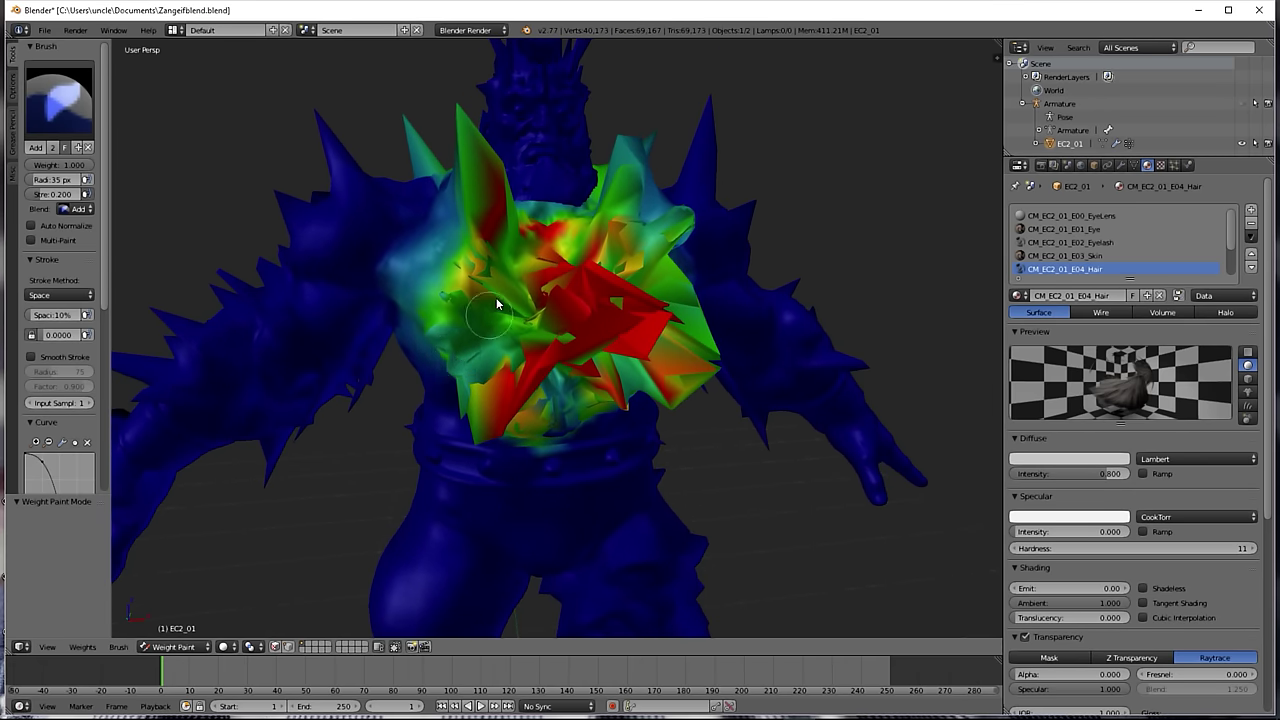
left_click_drag(496, 300, 796, 370)
scroll(530, 300, "down", 2)
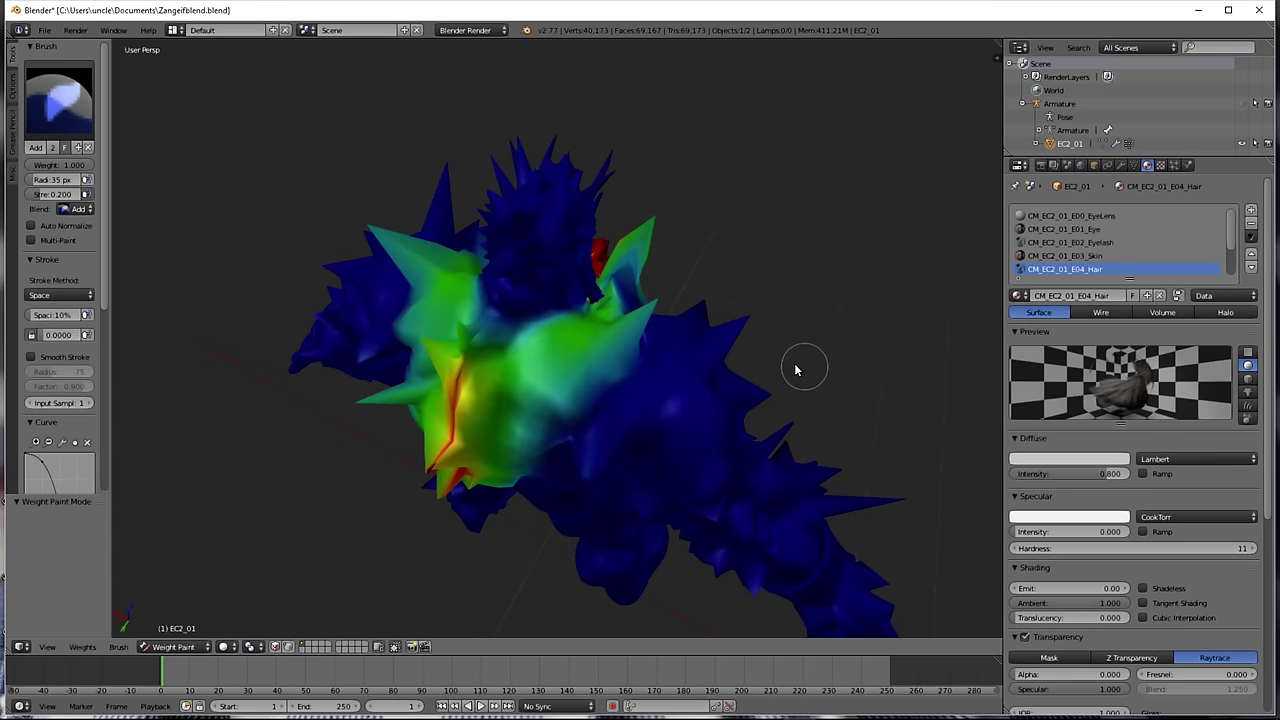
left_click_drag(463, 448, 200, 354)
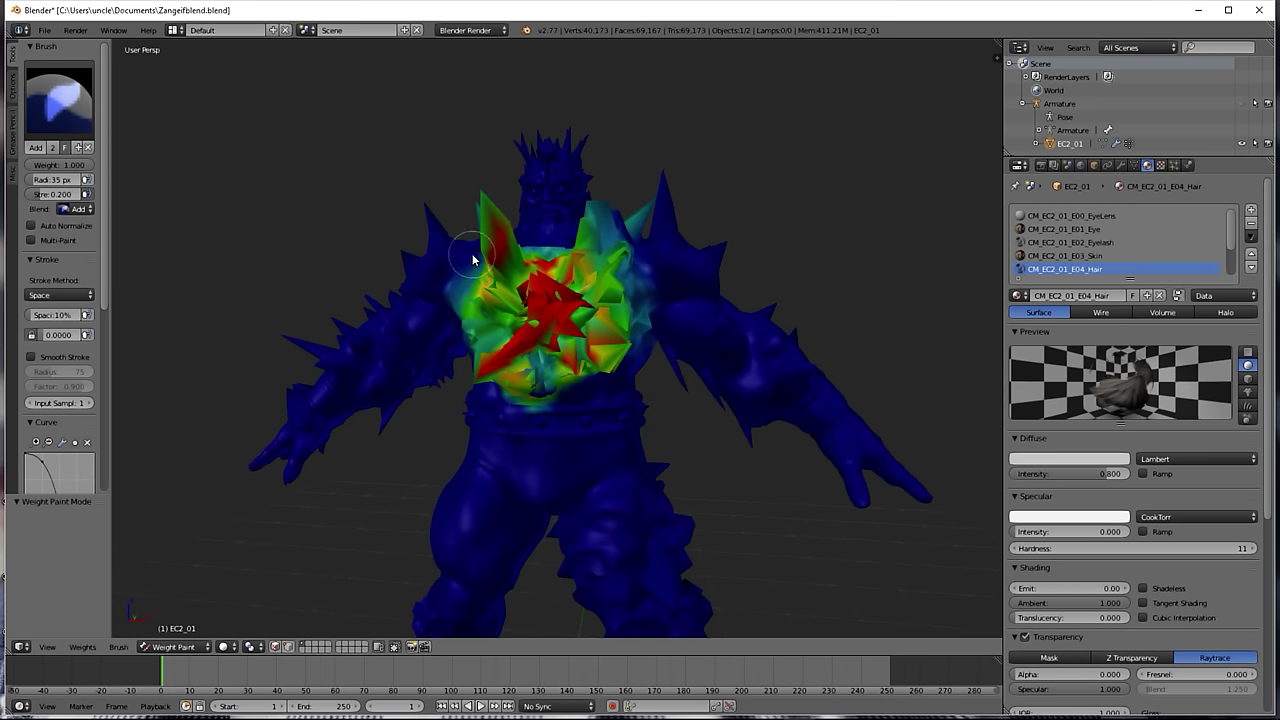
mouse_move(694, 340)
left_mouse_down()
mouse_move(663, 369)
mouse_move(701, 364)
left_mouse_up()
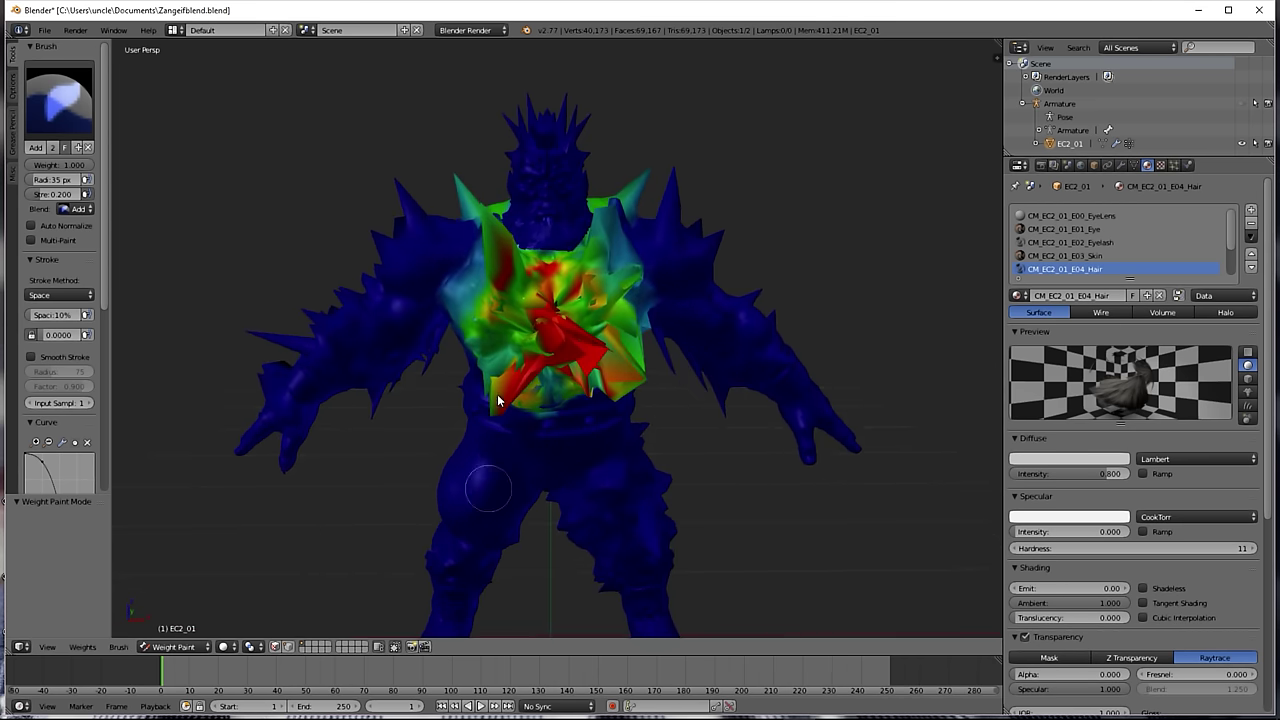
left_click(192, 648)
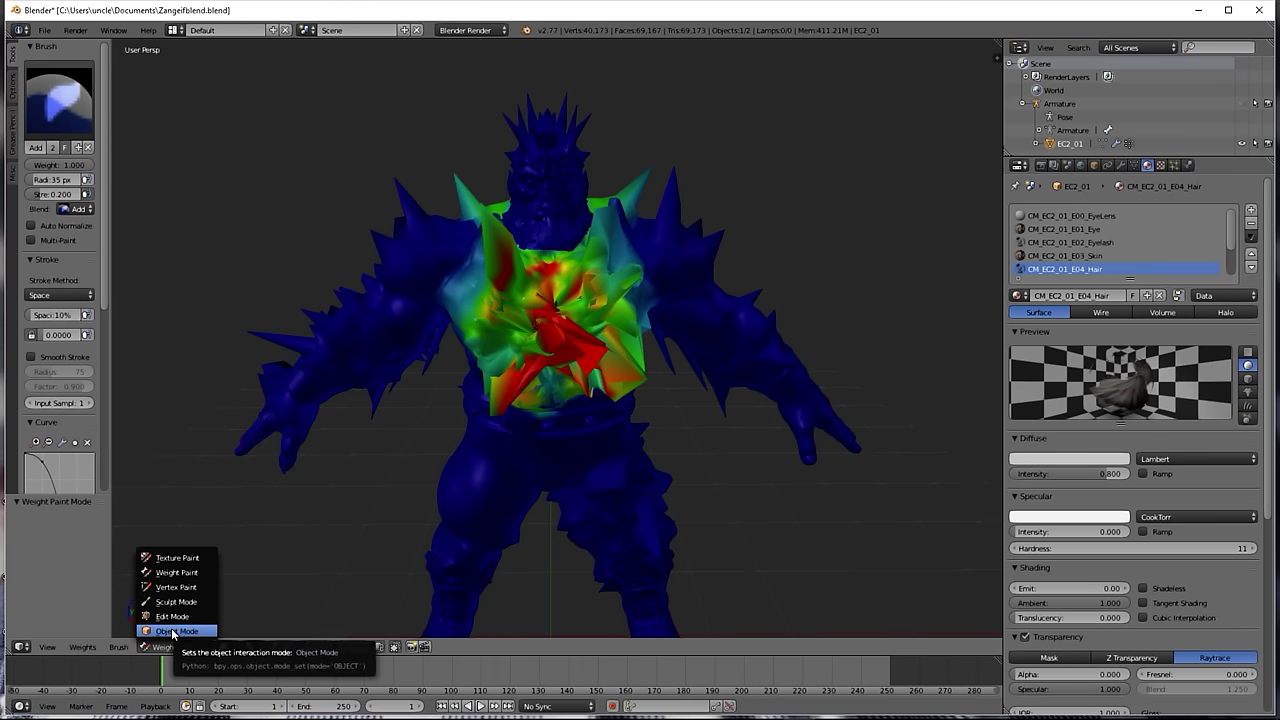
left_click(173, 632)
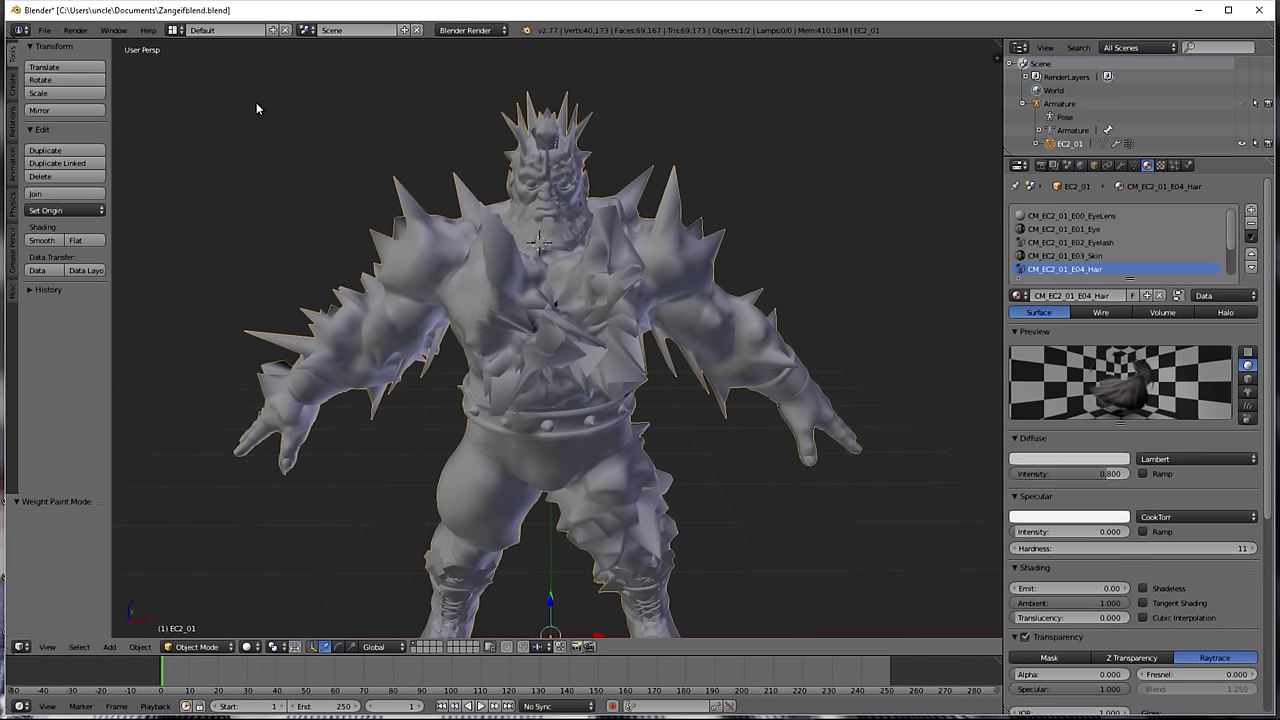
Step: Save the .blend file
left_click(45, 30)
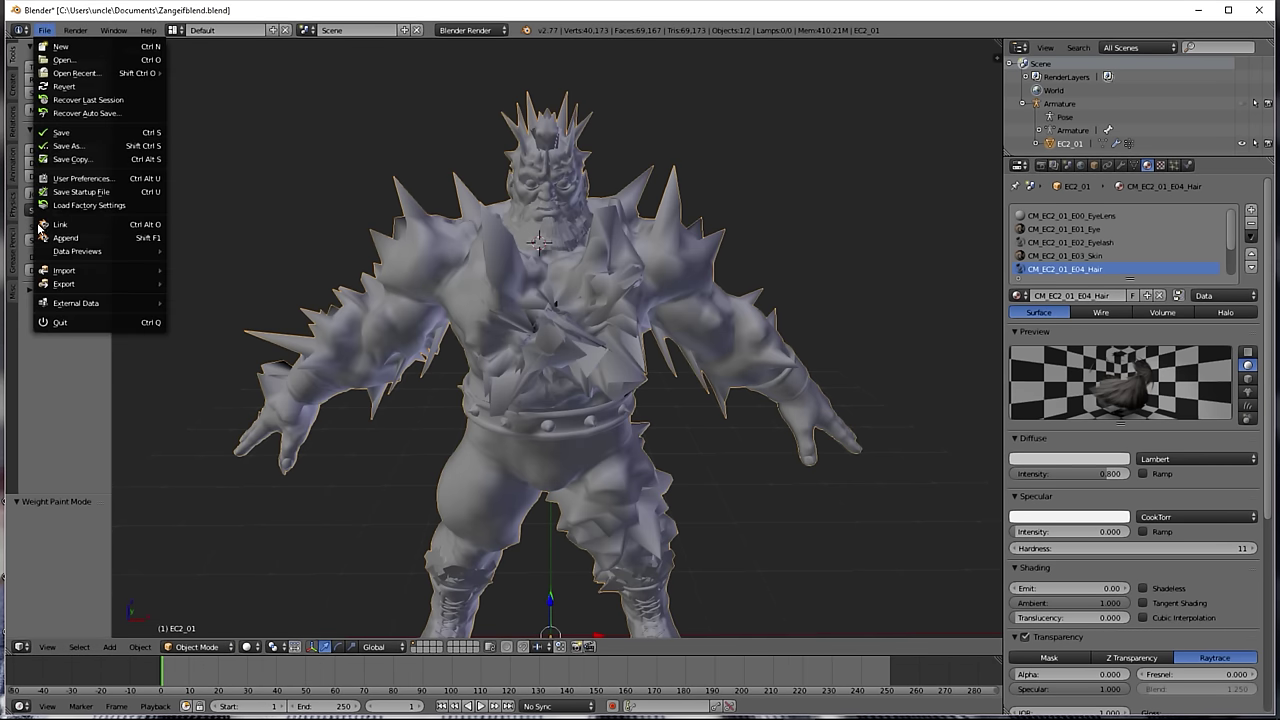
mouse_move(67, 275)
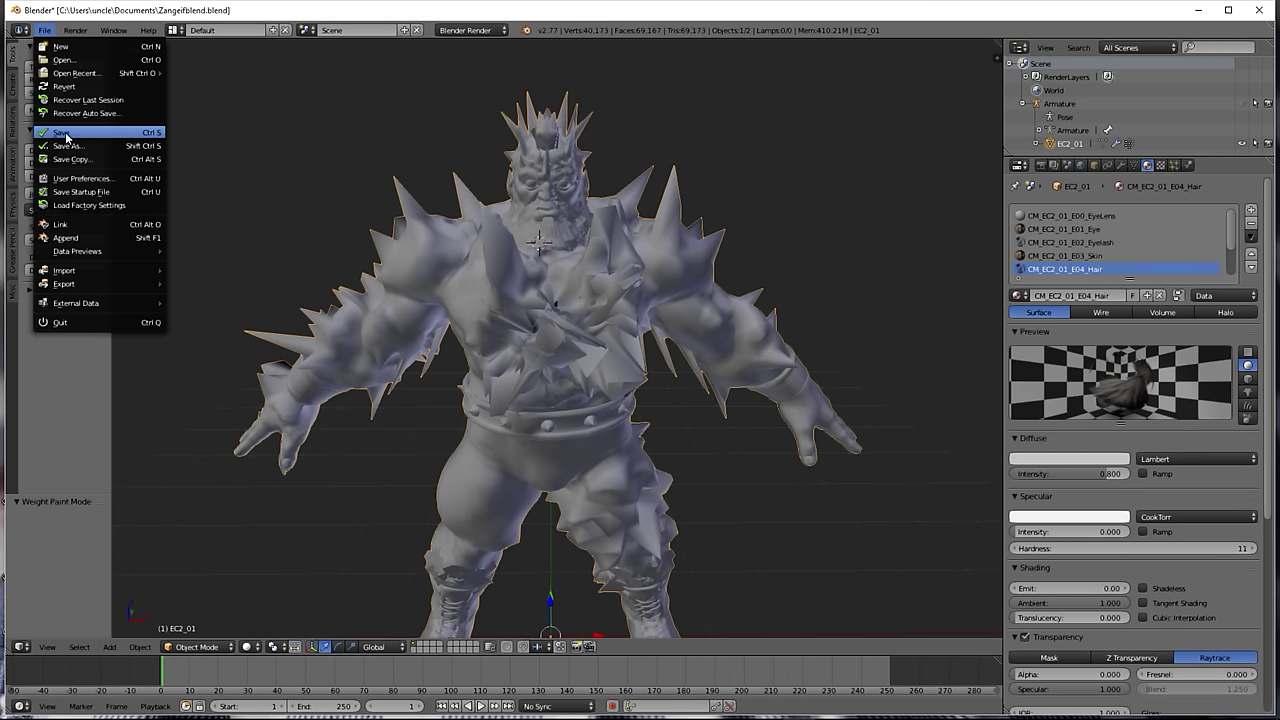
left_click(66, 134)
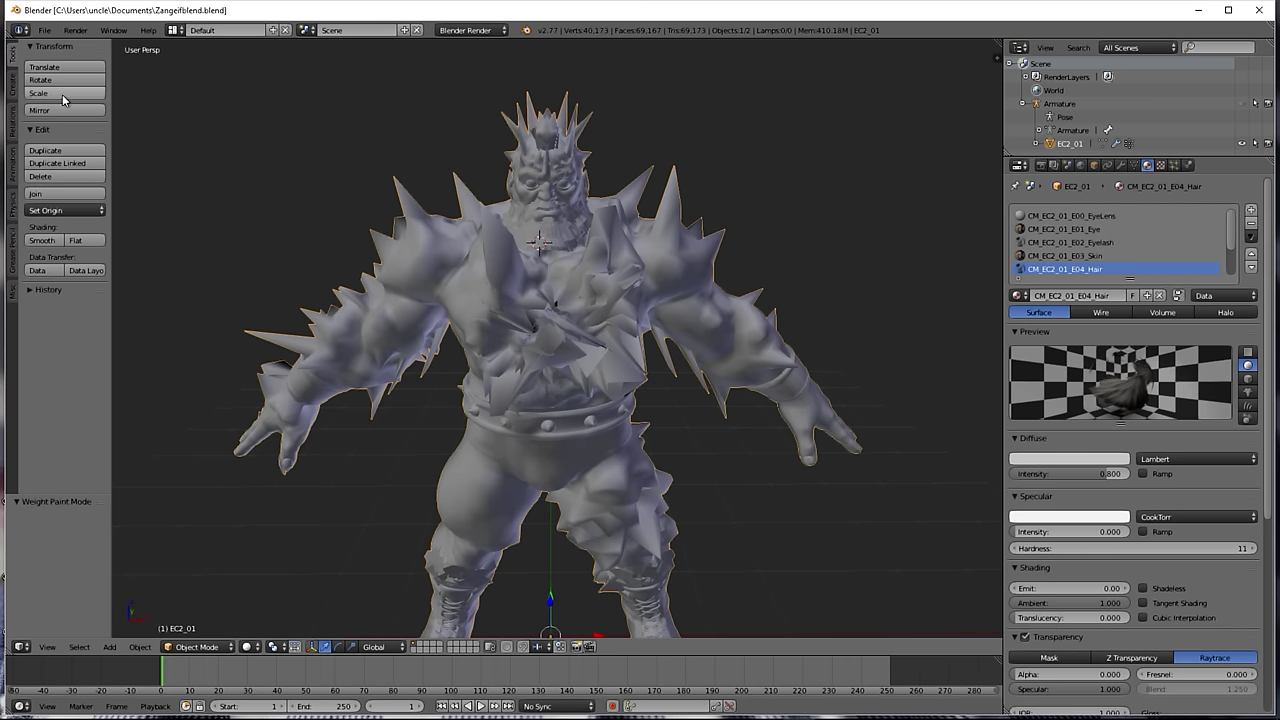
Step: Unhide the Armature and put it into Edit Mode
left_click(1062, 103)
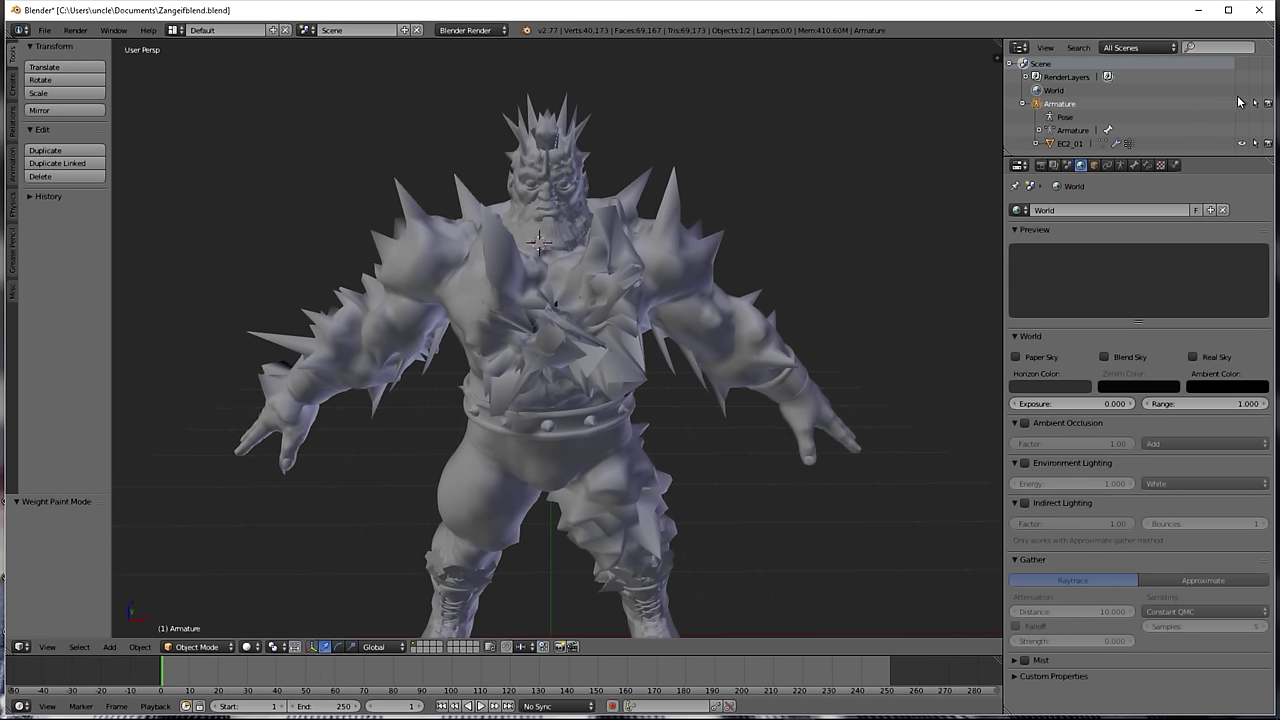
left_click(1234, 141)
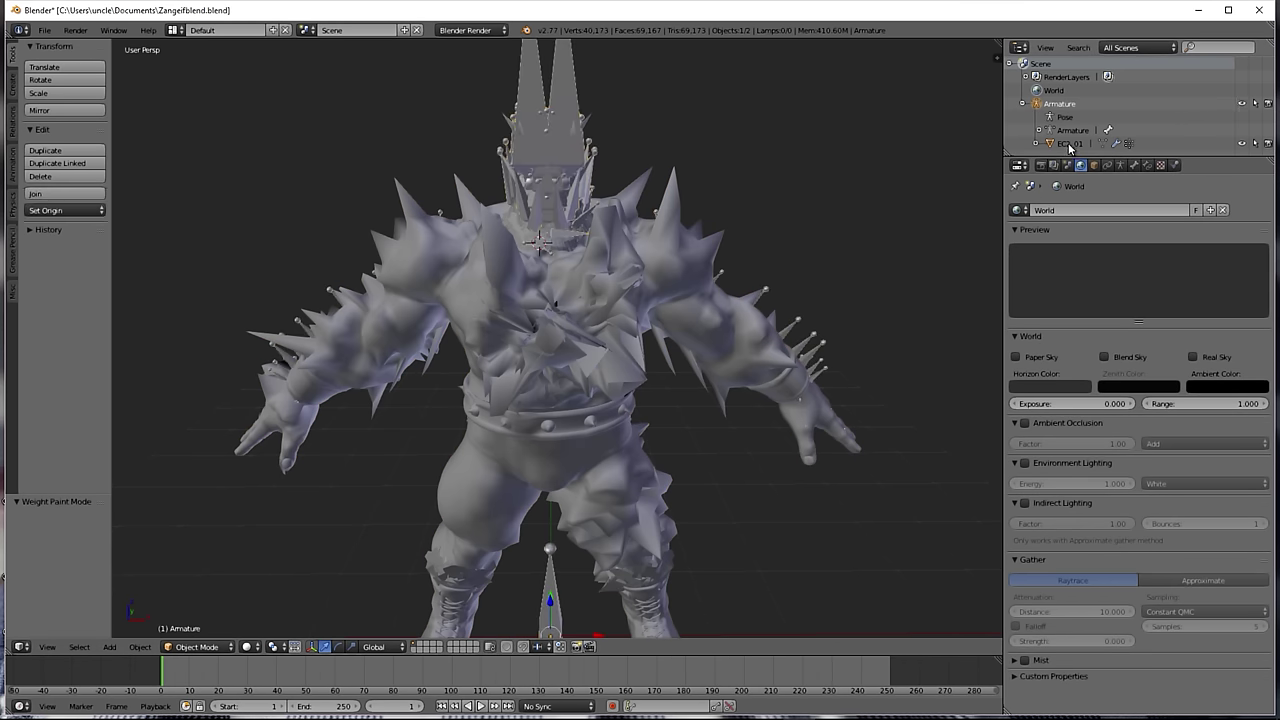
left_click(1069, 148)
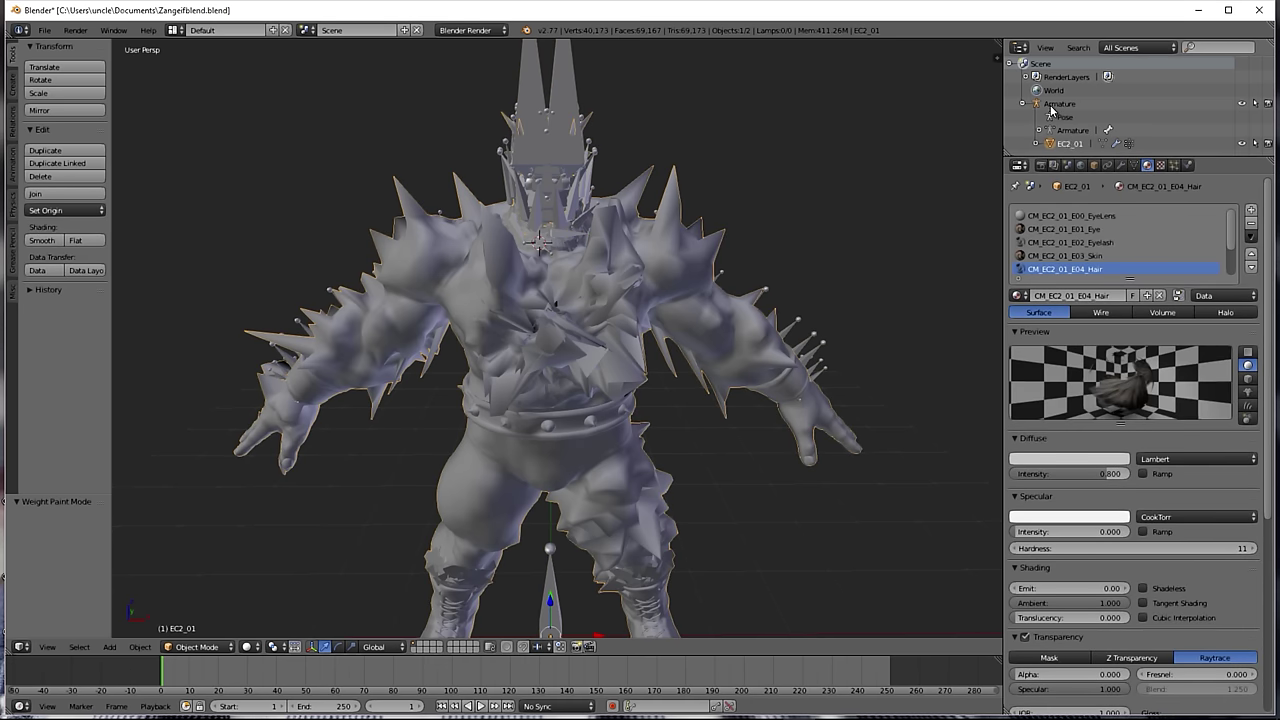
left_click(1058, 106)
left_click(1060, 133)
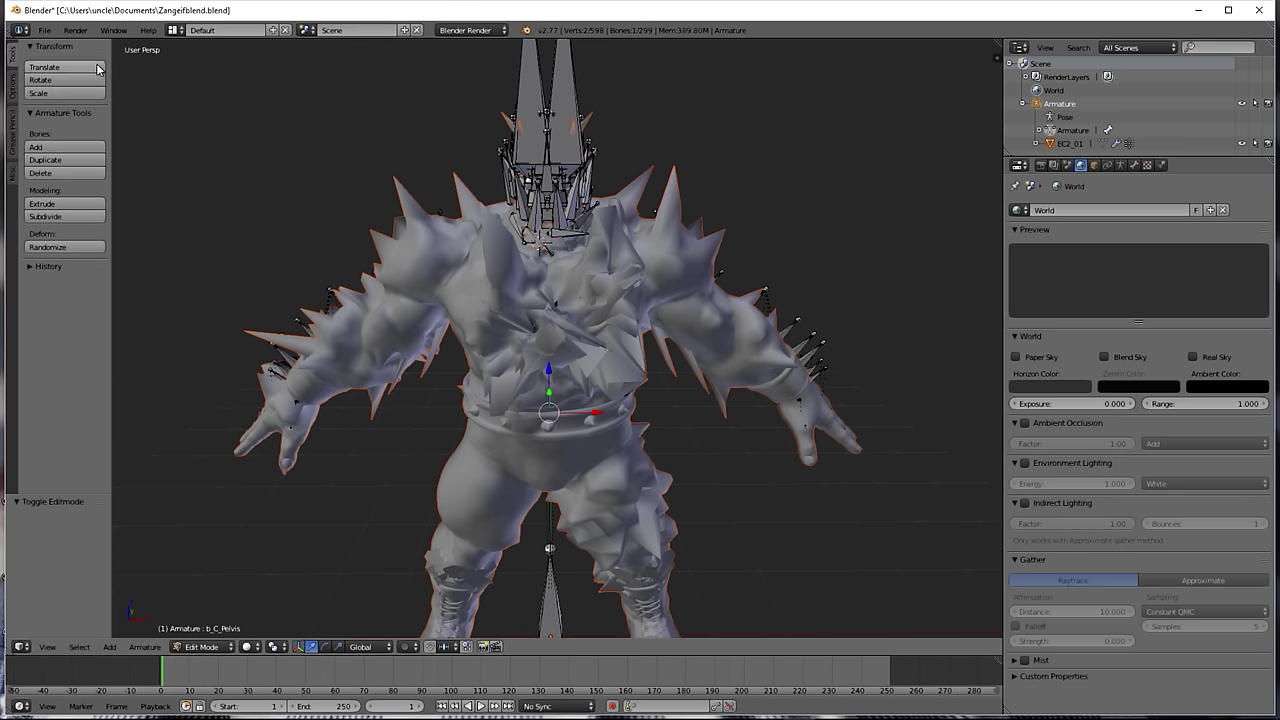
Step: Open the FBX (.fbx) export browser
left_click(45, 31)
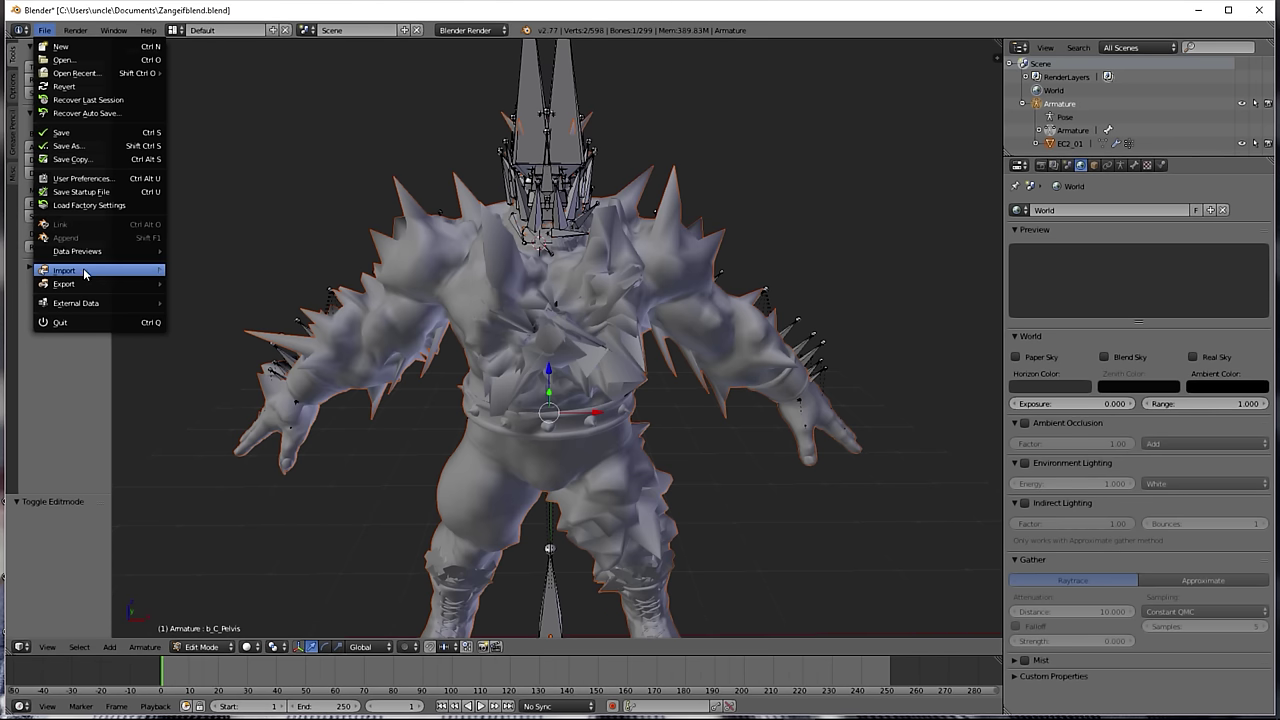
mouse_move(79, 289)
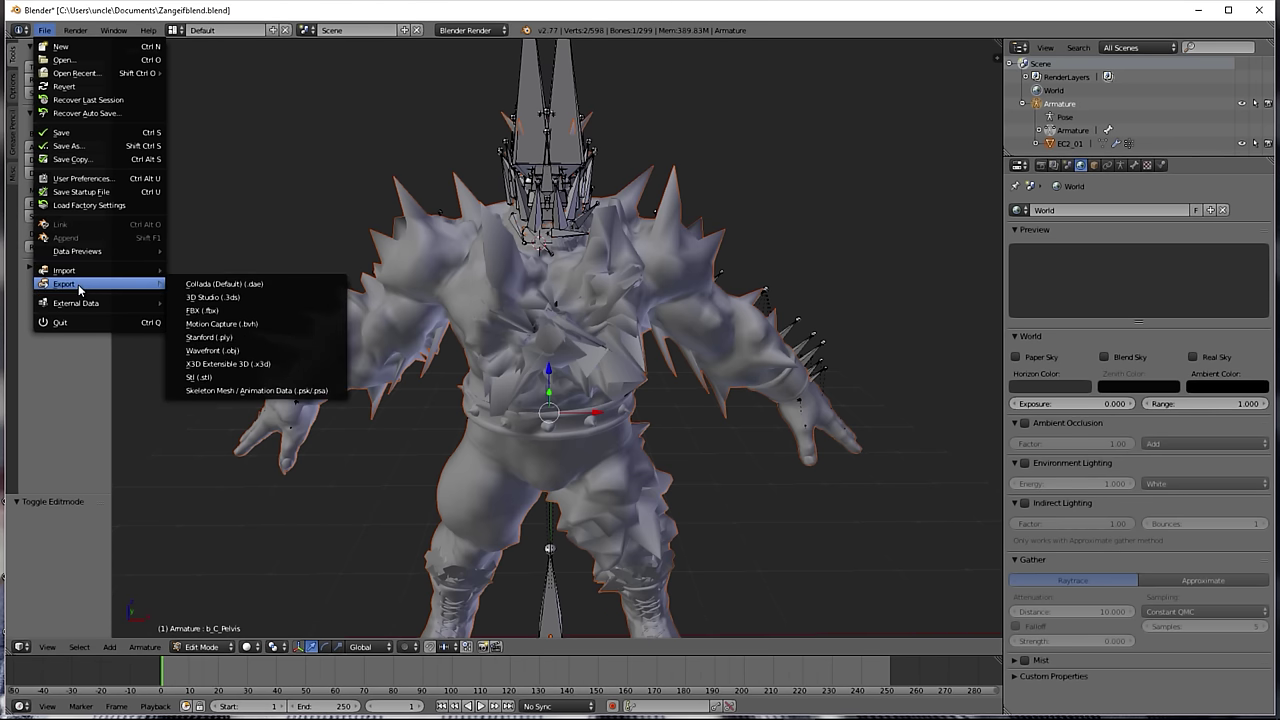
left_click(190, 311)
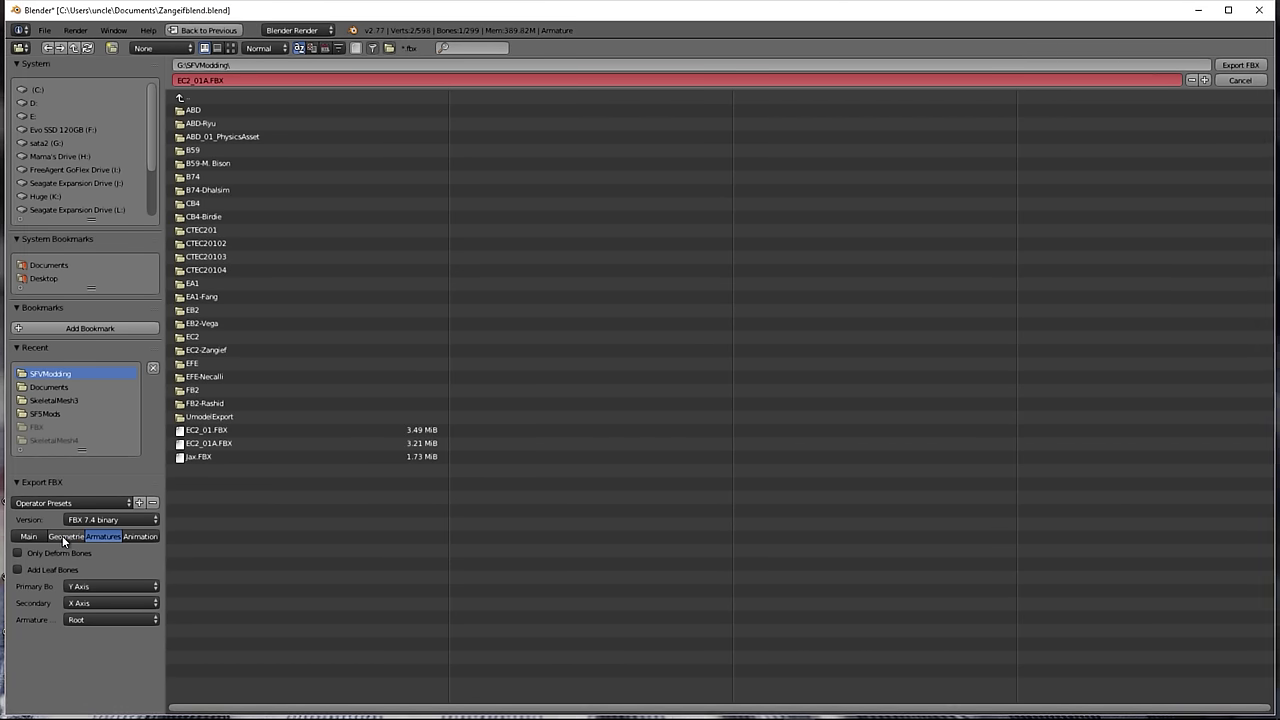
Step: Review the Main and Armatures options, leave Selected Objects off, and target EC2_01A.FBX
left_click(28, 536)
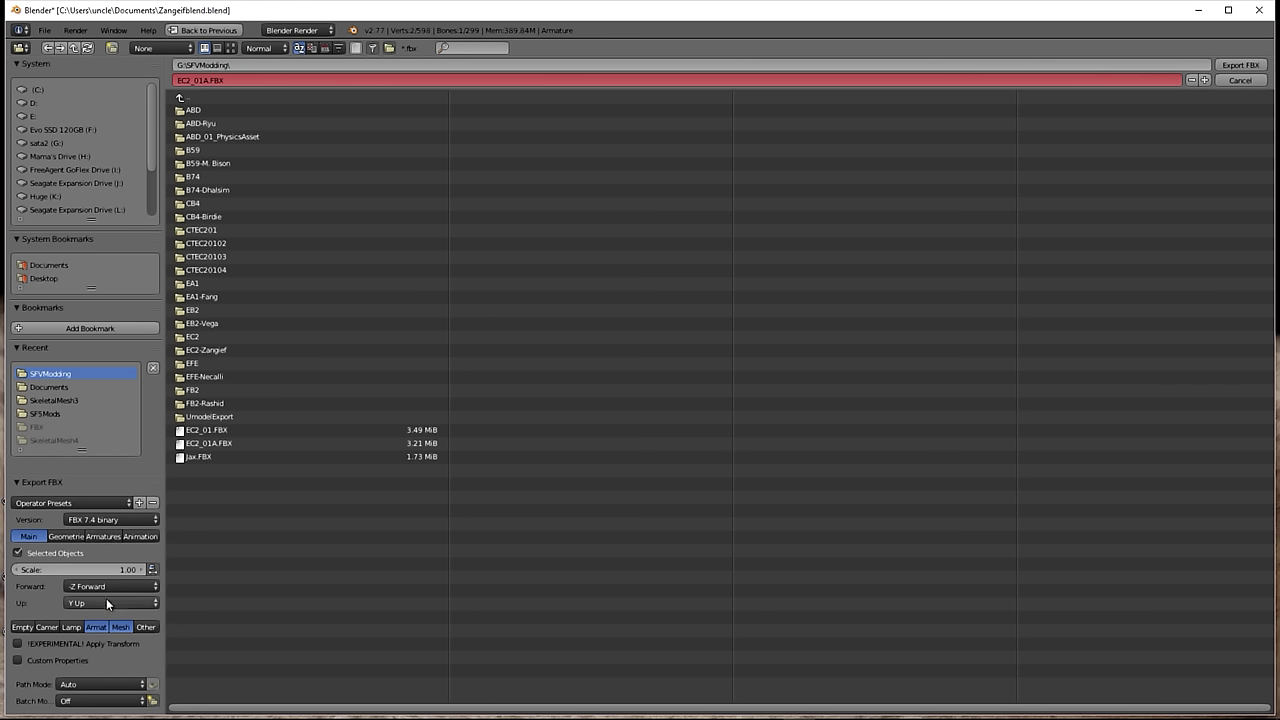
left_click(18, 553)
left_click(17, 555)
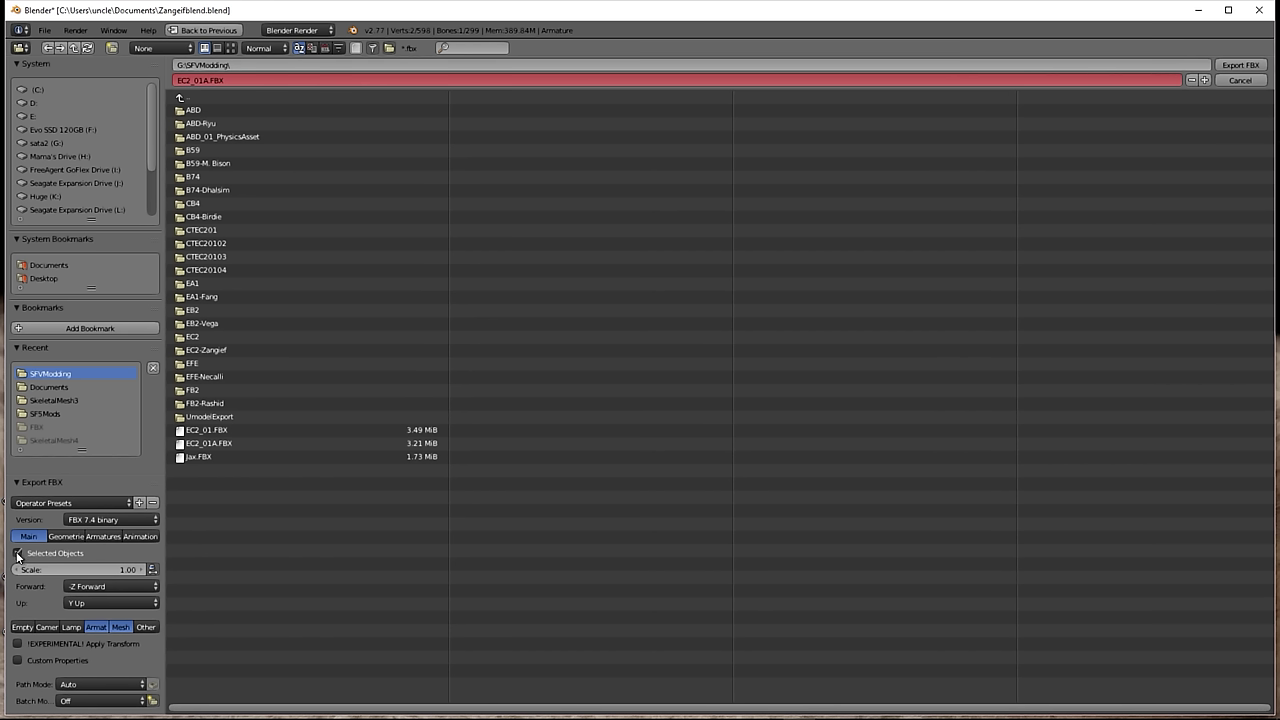
left_click(111, 534)
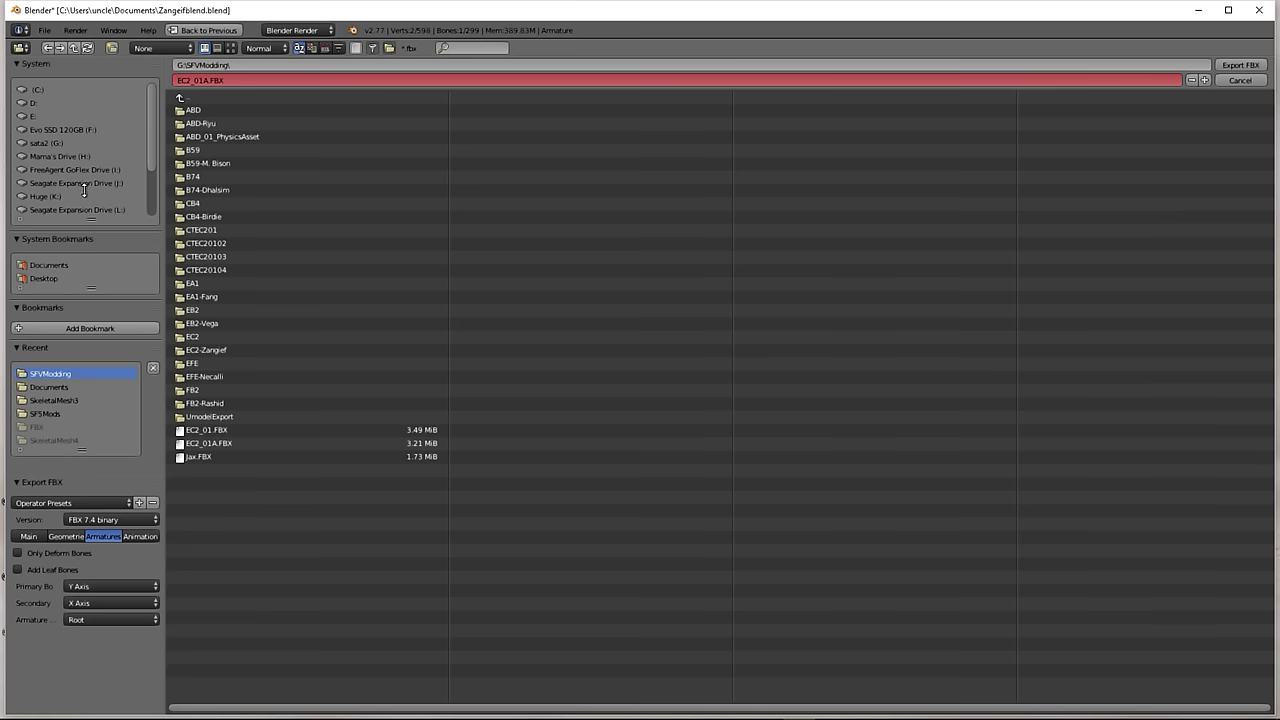
left_click(218, 445)
mouse_move(330, 716)
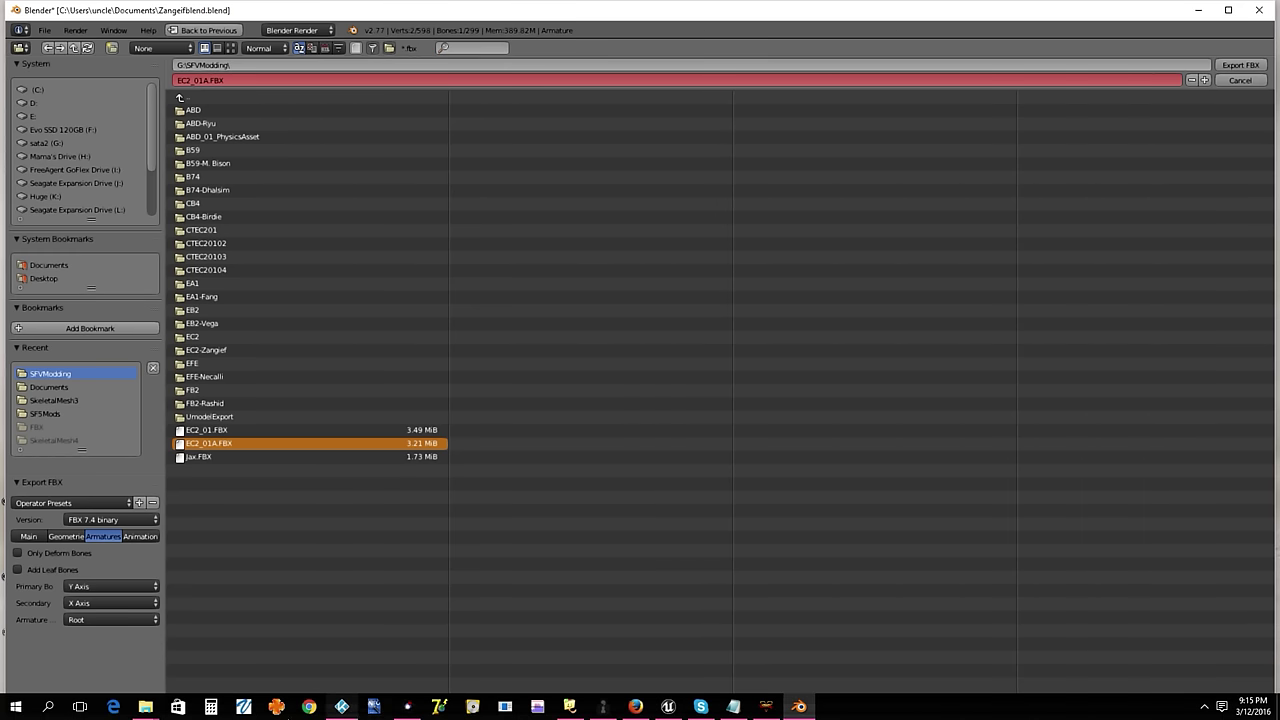
left_click(733, 706)
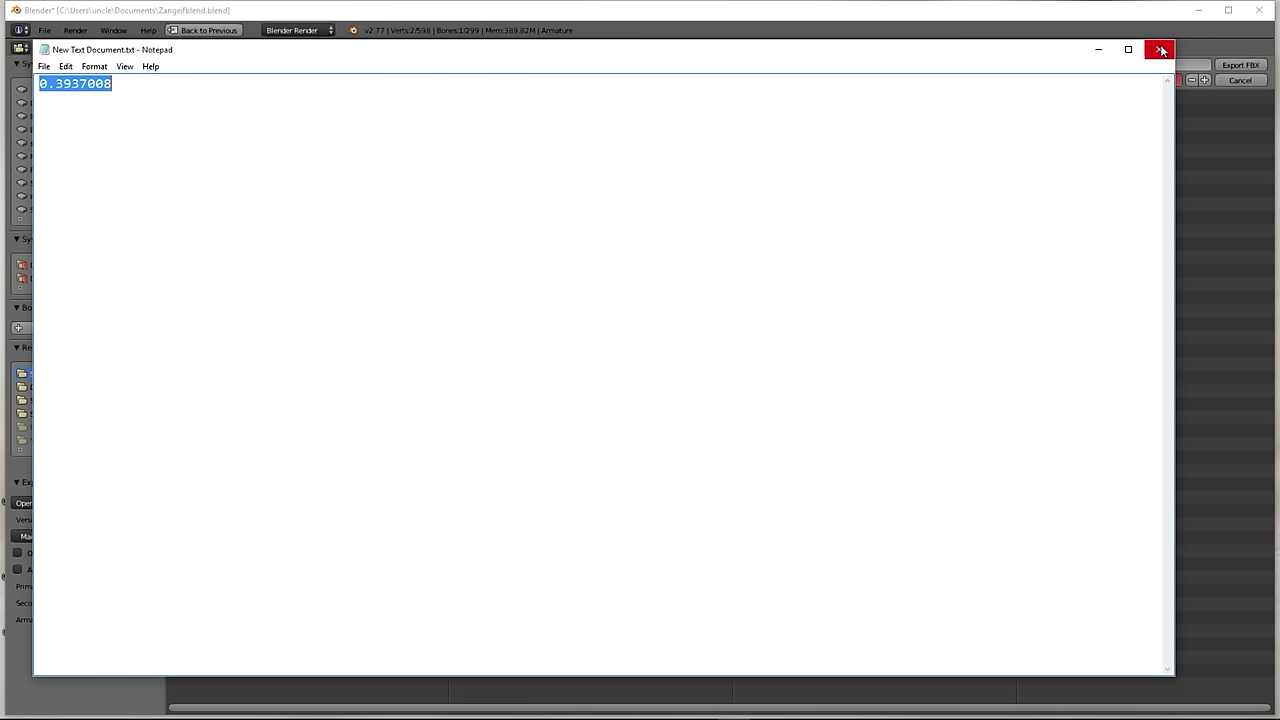
left_click(1159, 49)
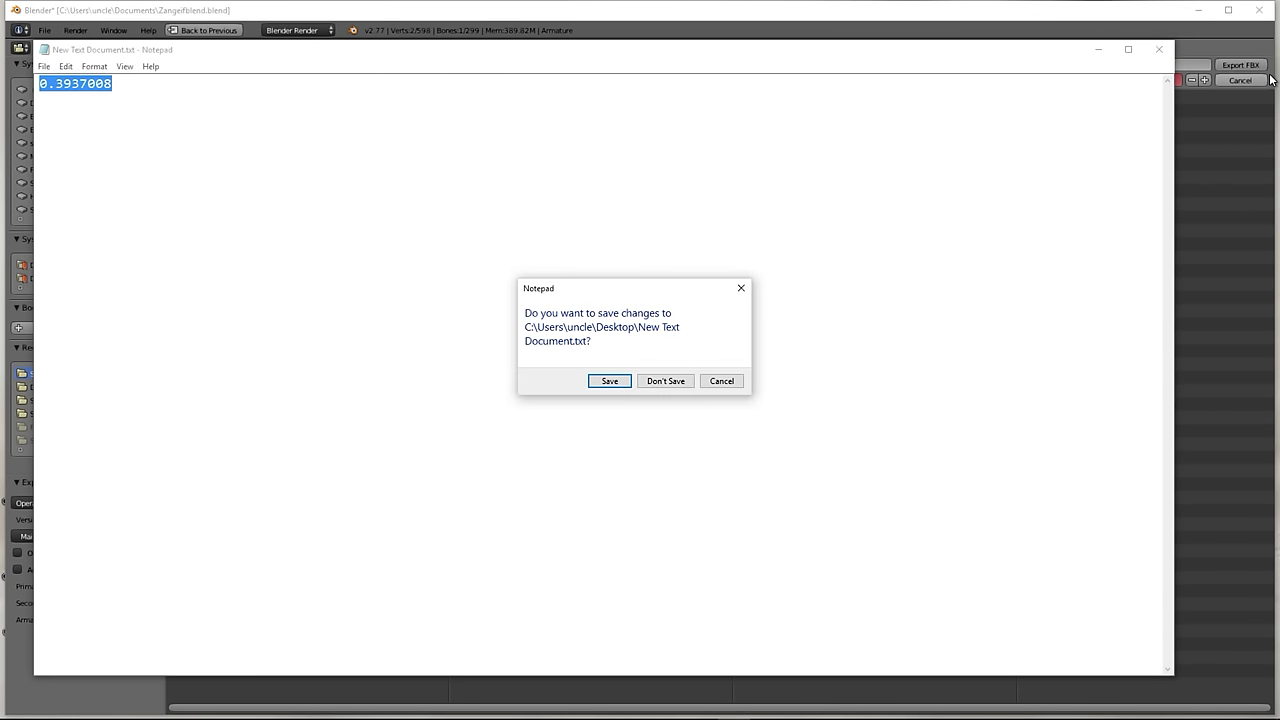
left_click(721, 382)
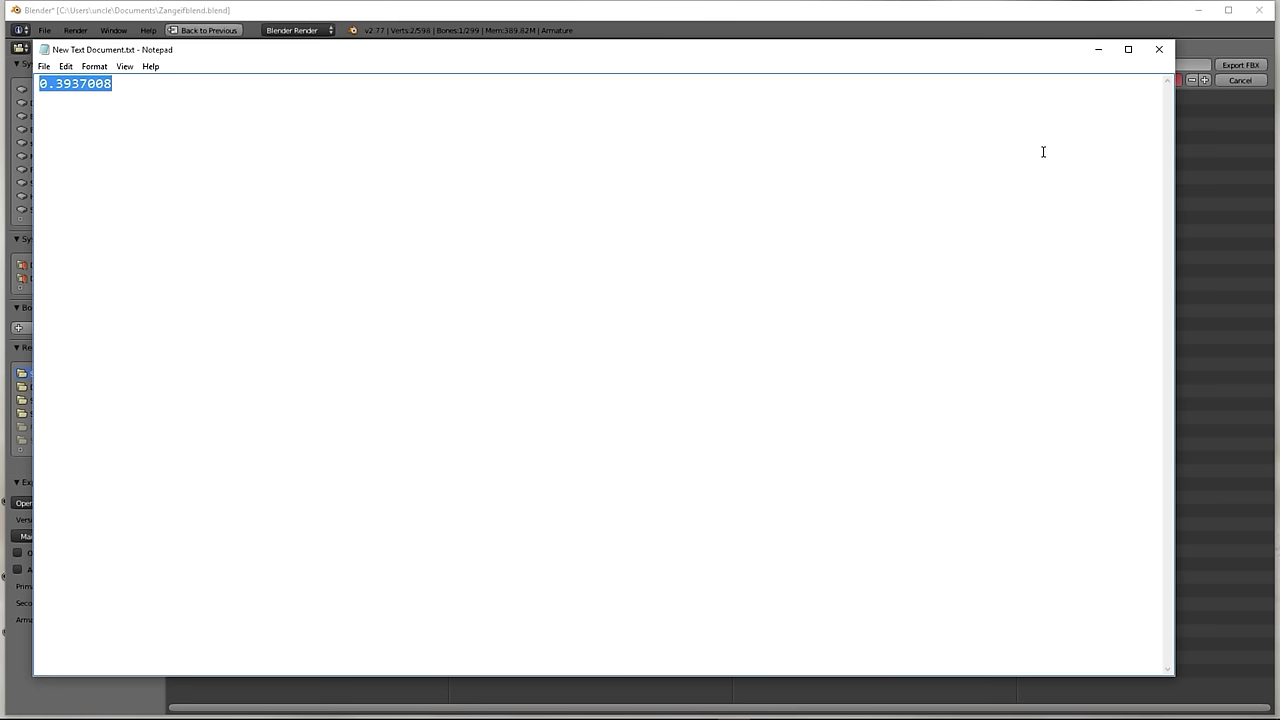
left_click(1097, 49)
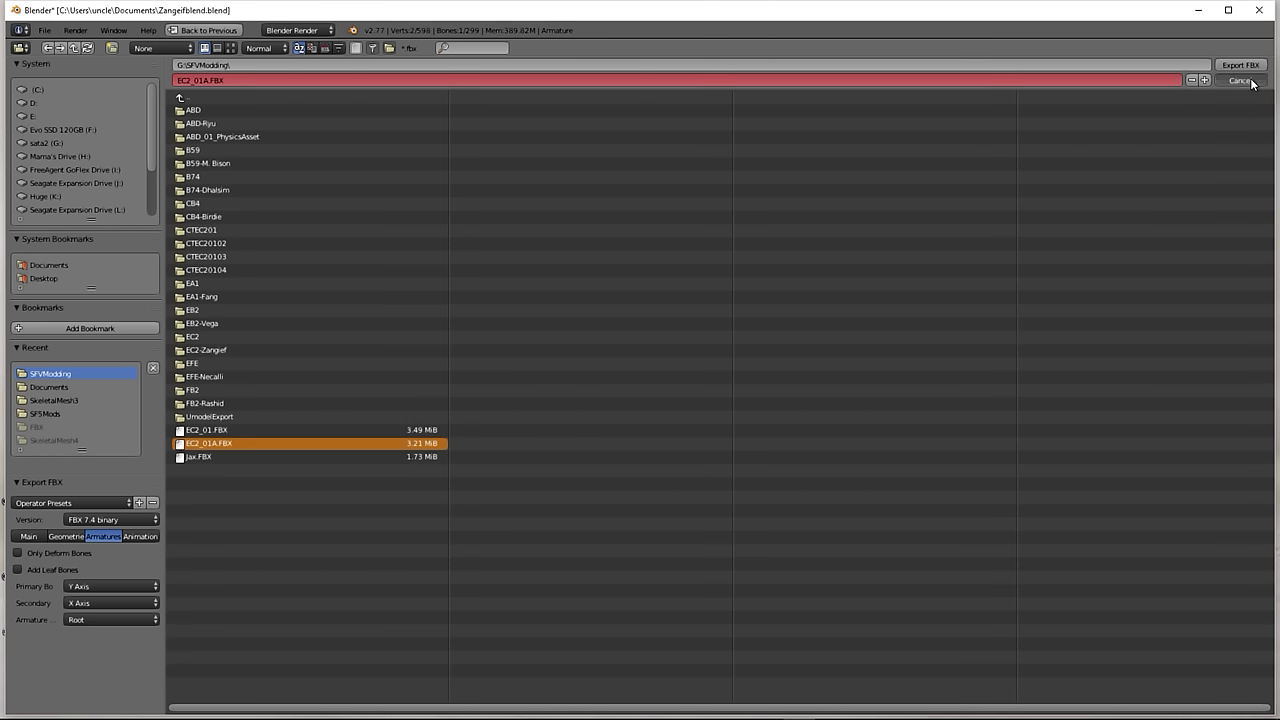
Step: Cancel the FBX export and try a trial scale of the armature bones
left_click(1244, 79)
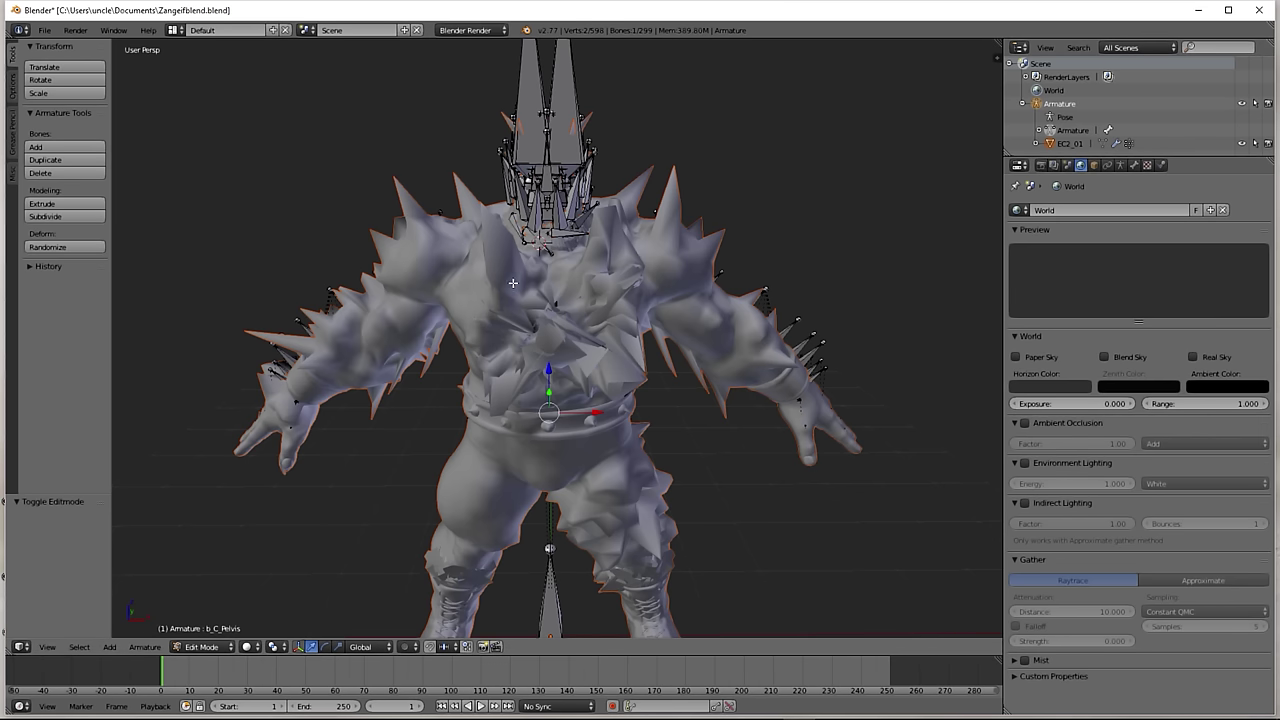
key("s")
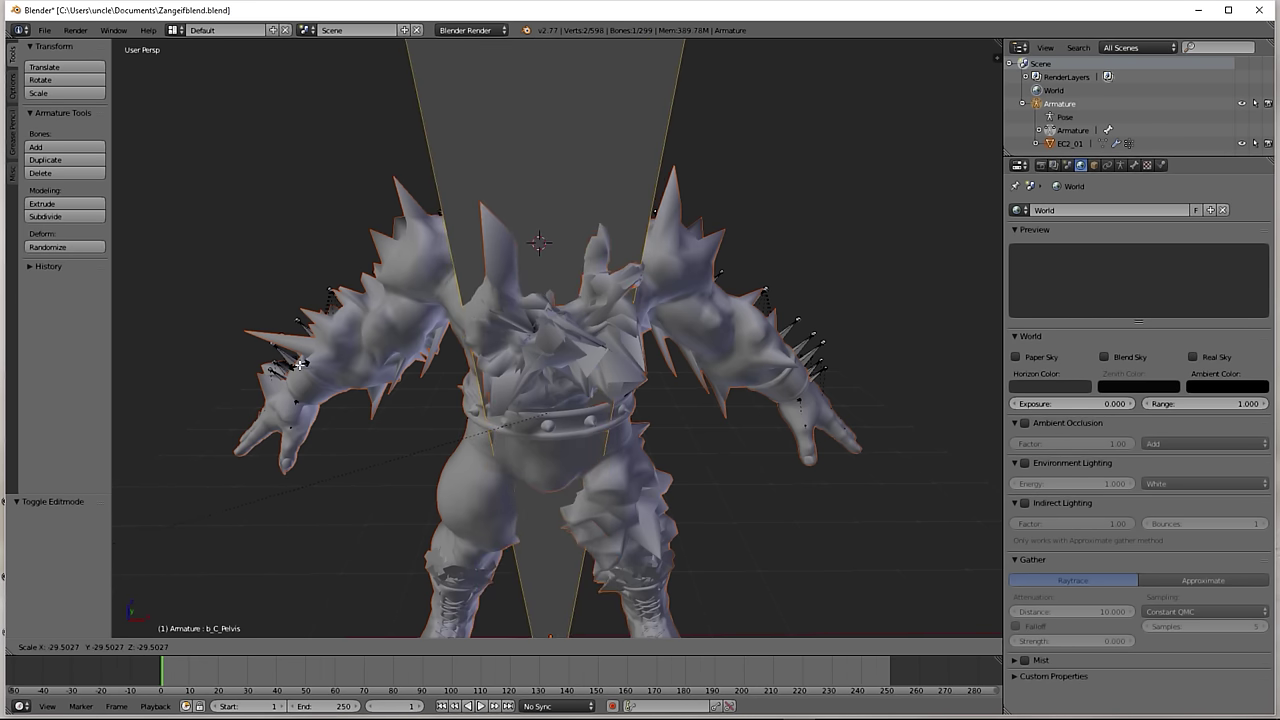
key("Escape")
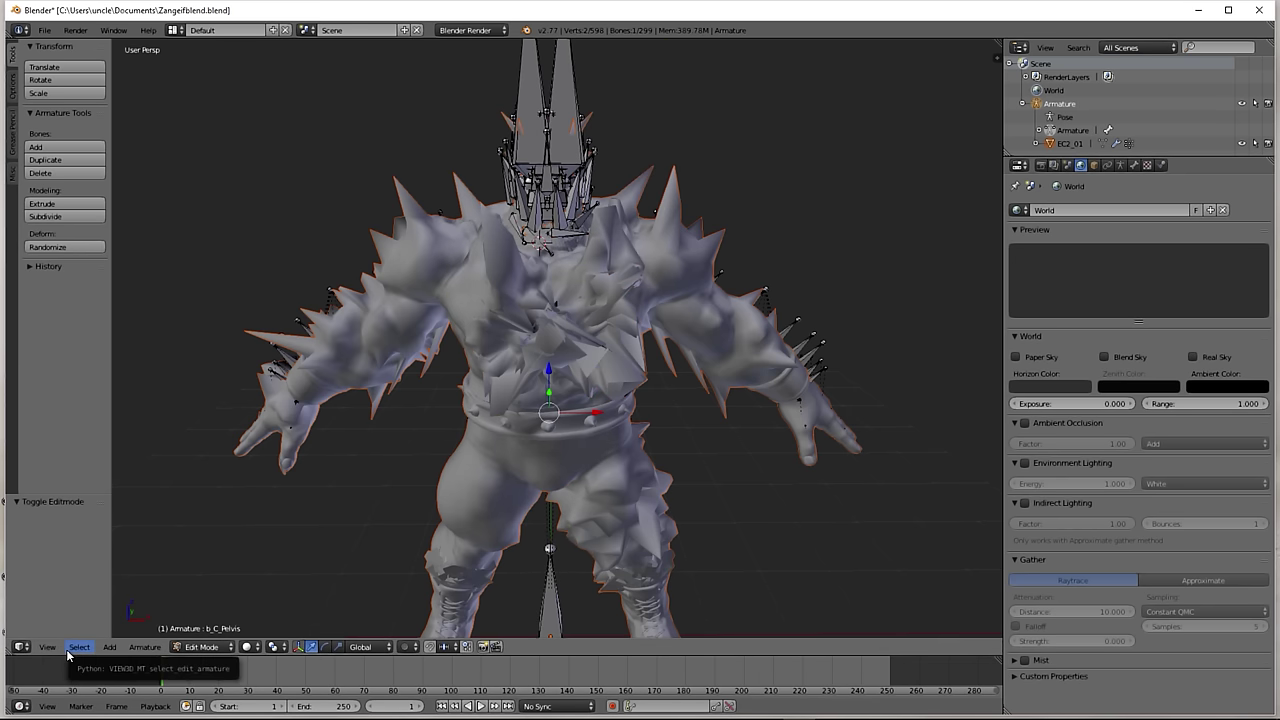
key("s")
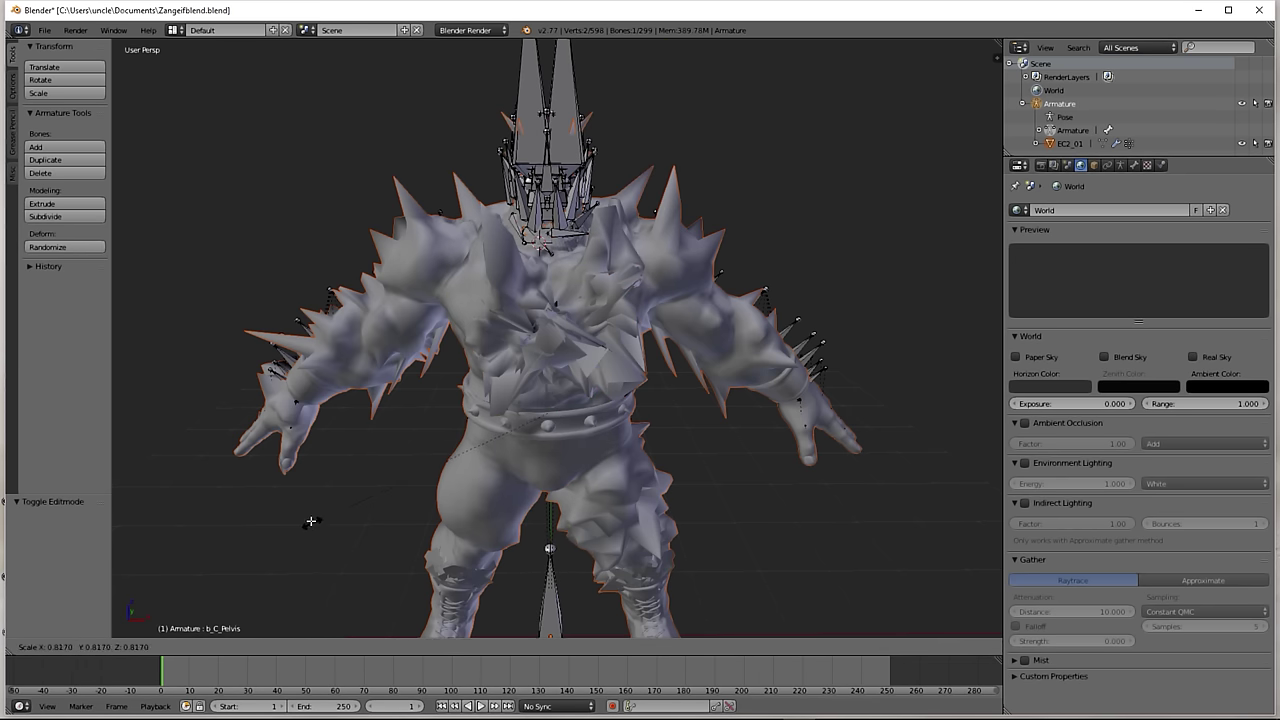
left_click(264, 375)
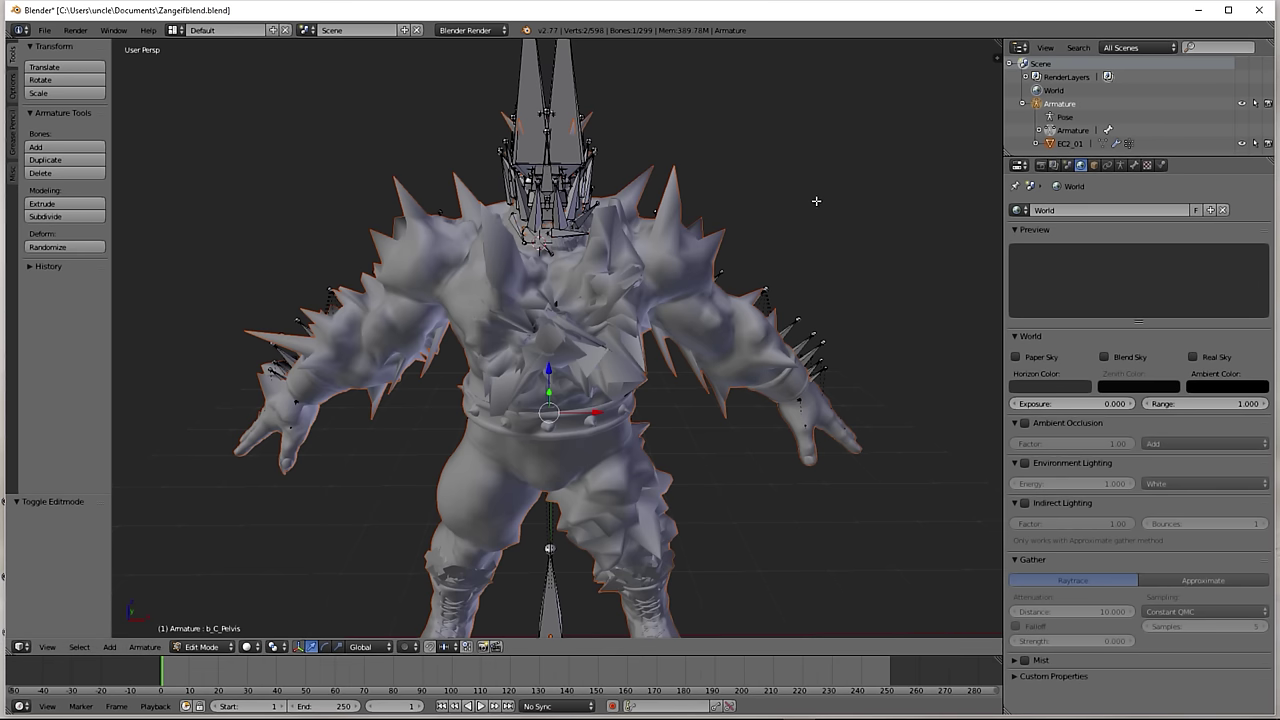
Step: Scale the bones uniformly by 0.3937008, undo, and reapply the same 0.3937008 scale
key("s")
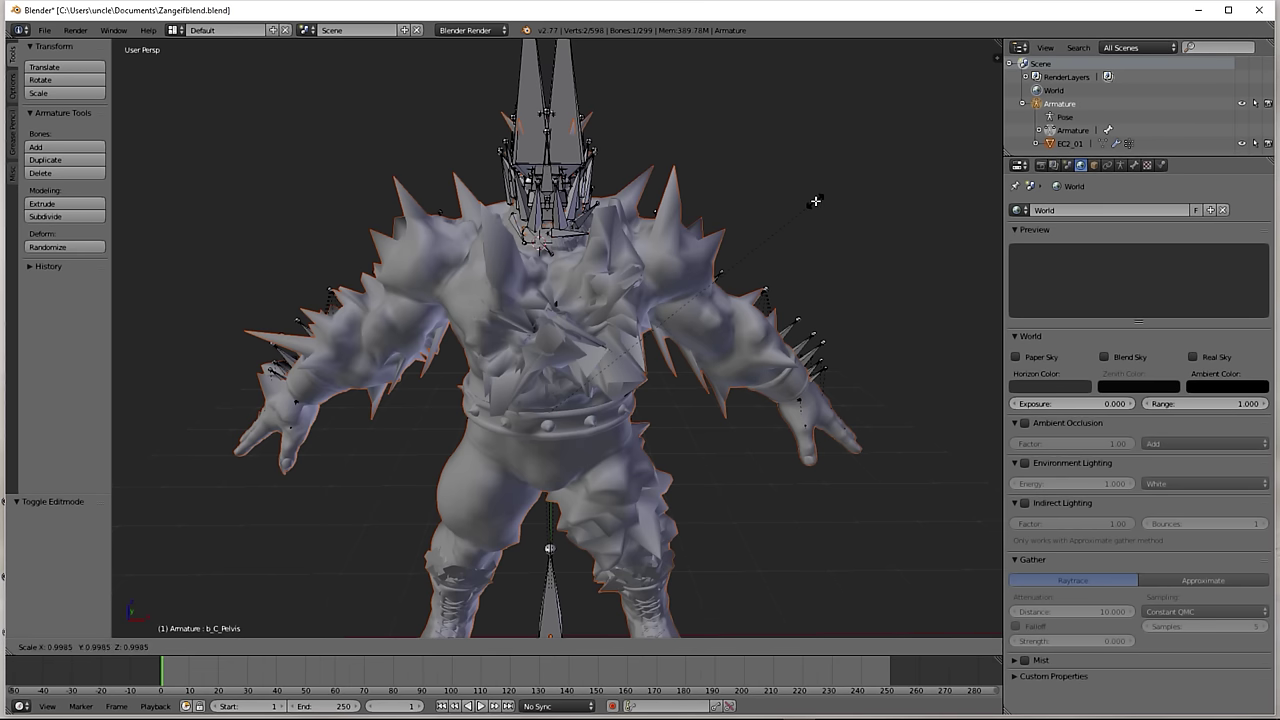
type("0.3937008")
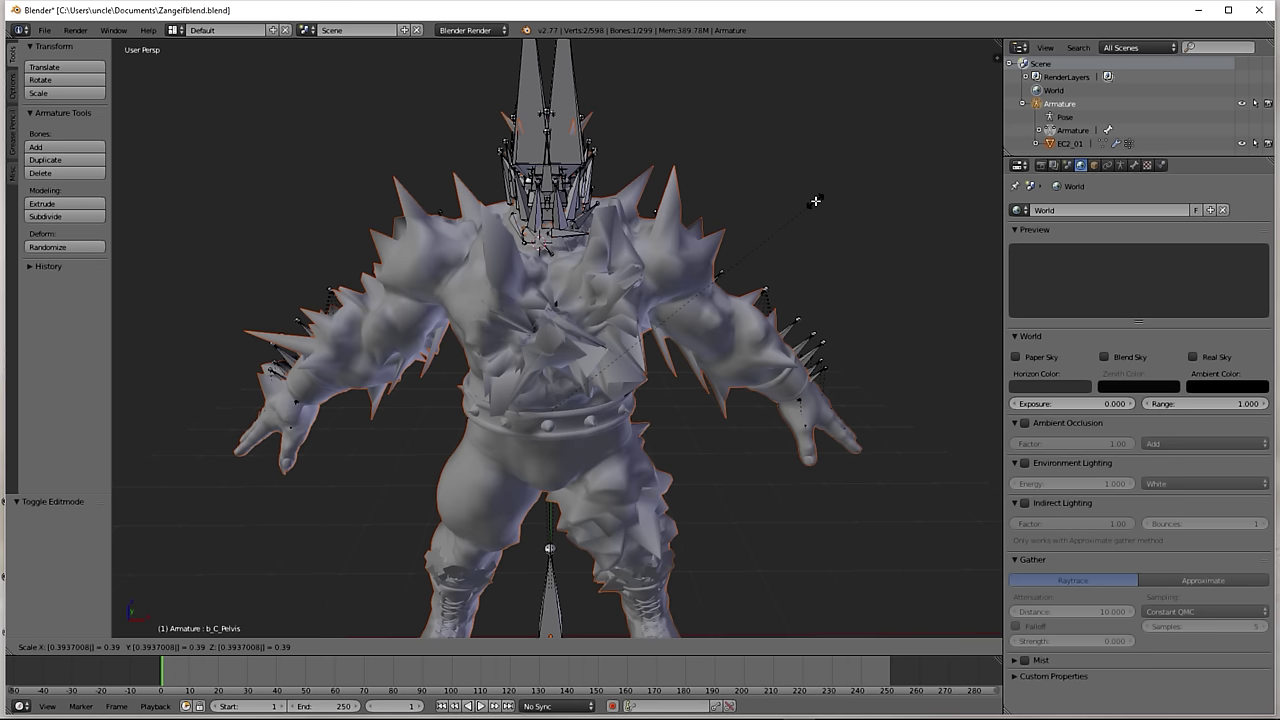
key("Return")
scroll(753, 304, "down", 4)
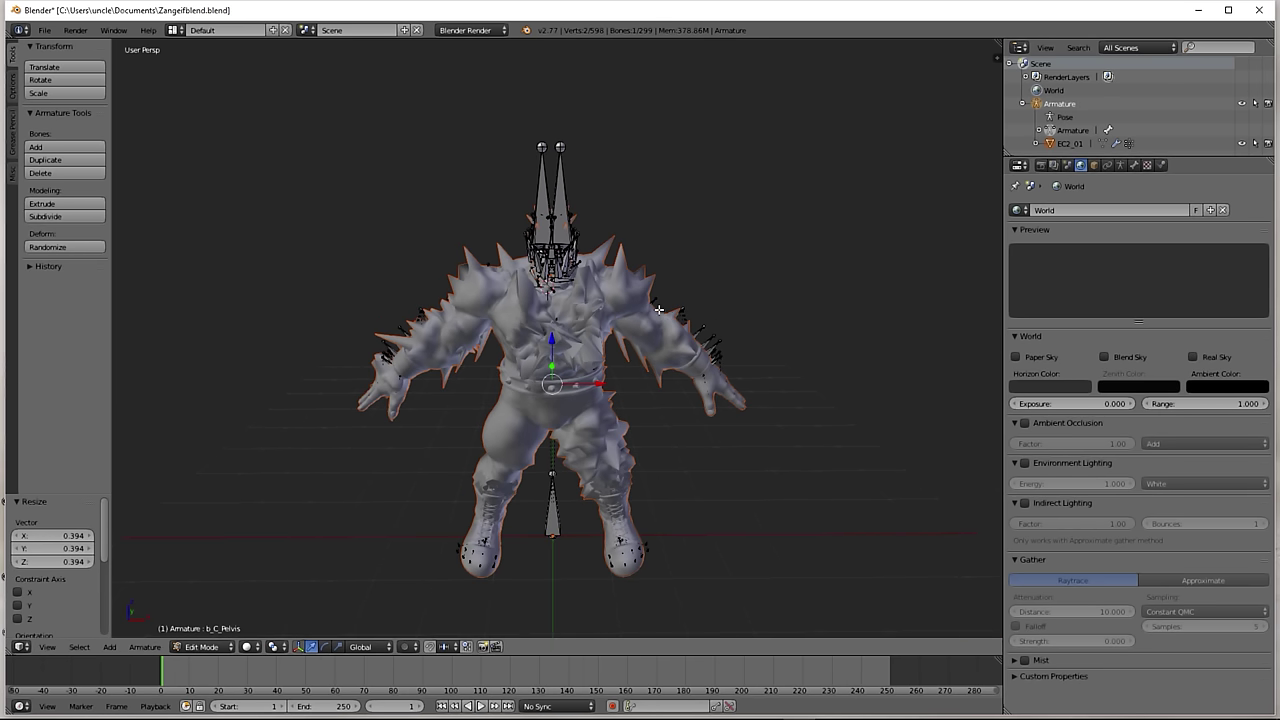
scroll(651, 311, "down", 1)
scroll(659, 331, "up", 2)
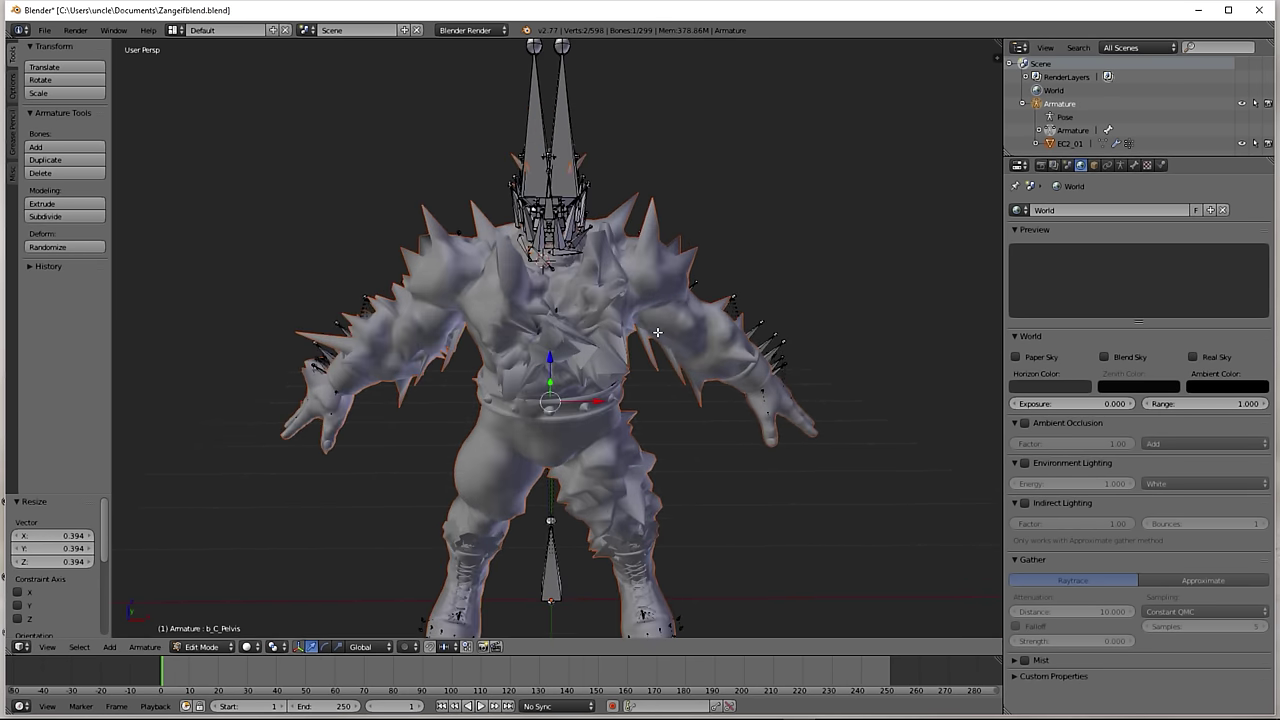
scroll(657, 332, "down", 1)
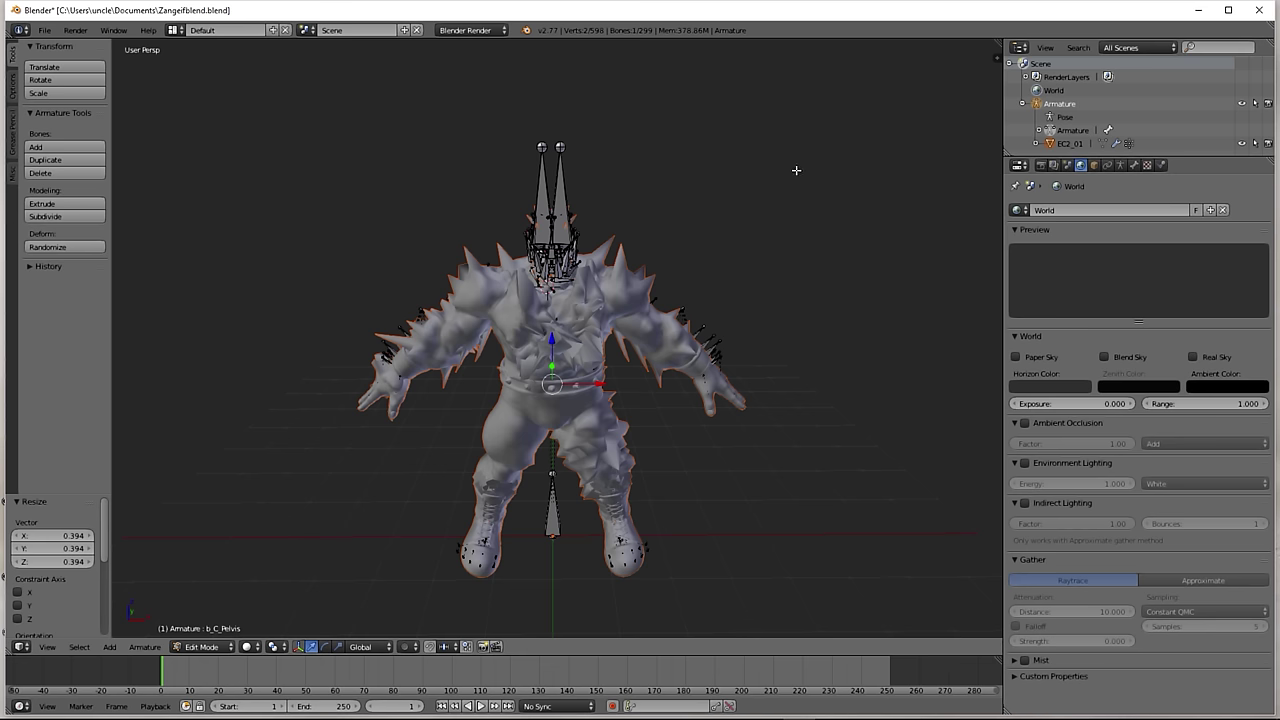
key("ctrl+z")
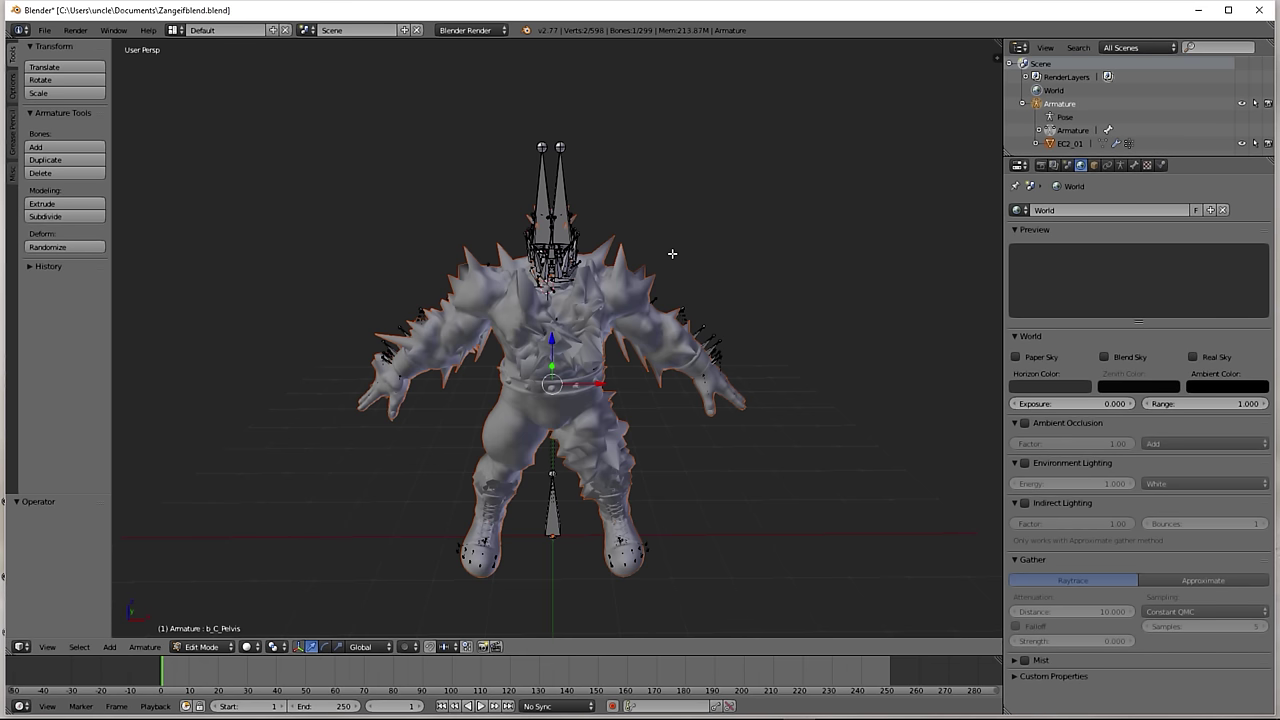
type("s")
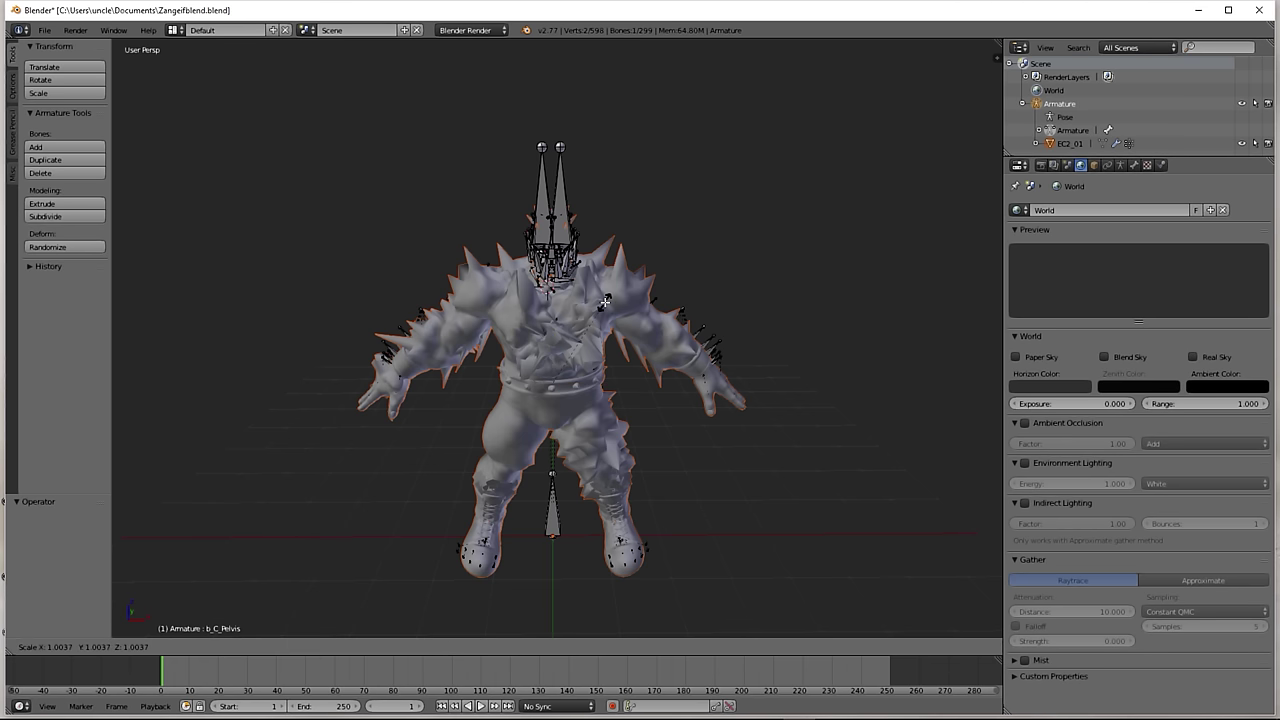
type("0.3937008")
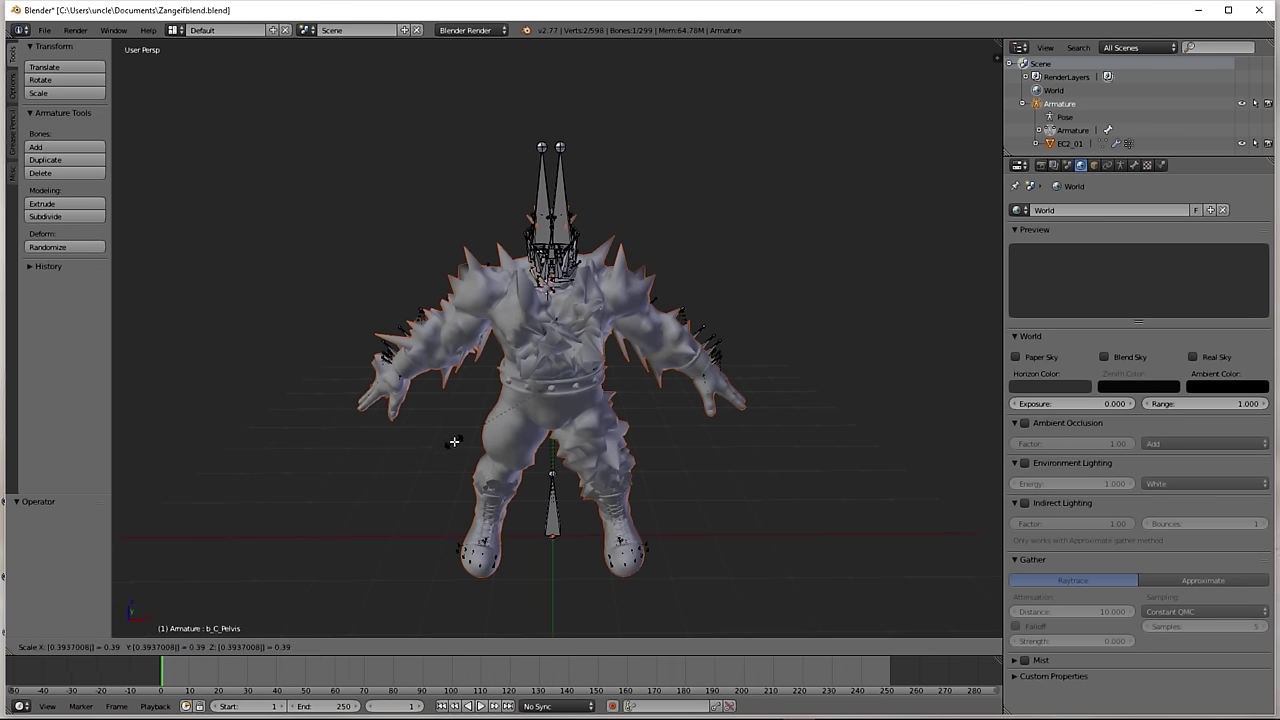
key("Return")
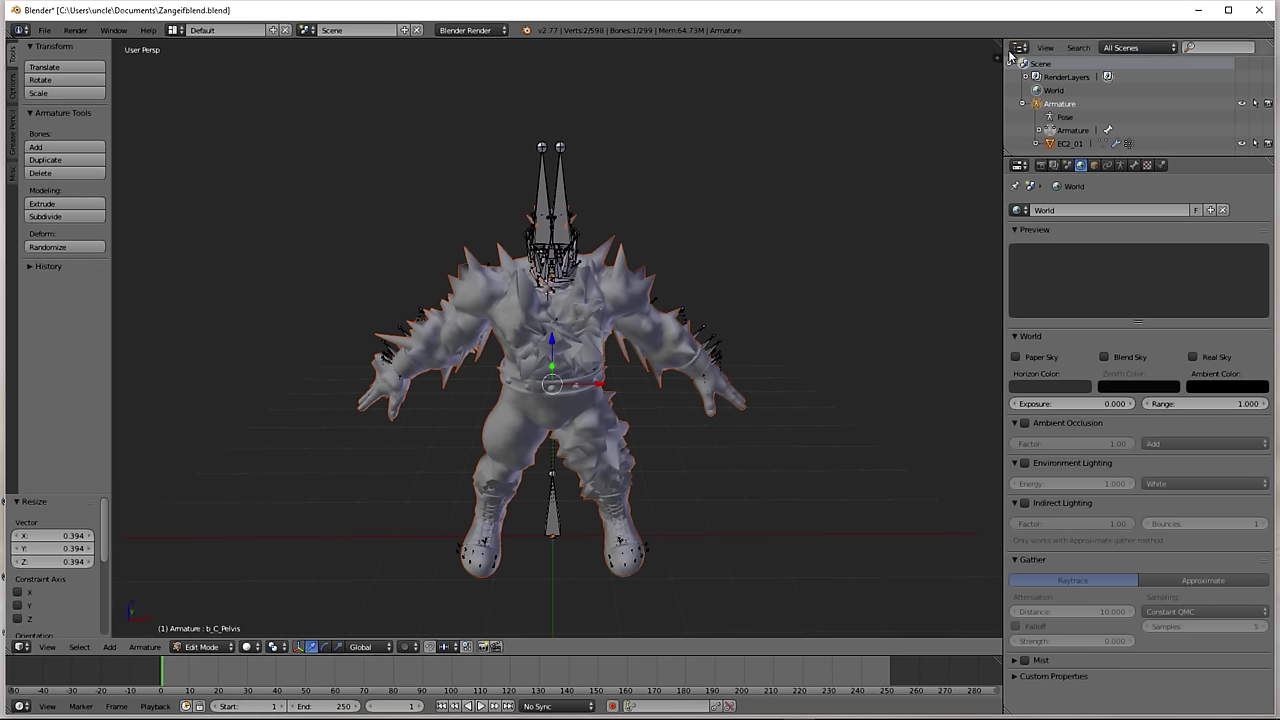
Step: Scale the Armature object by 0.3937008 along the Y axis
left_click(1066, 144)
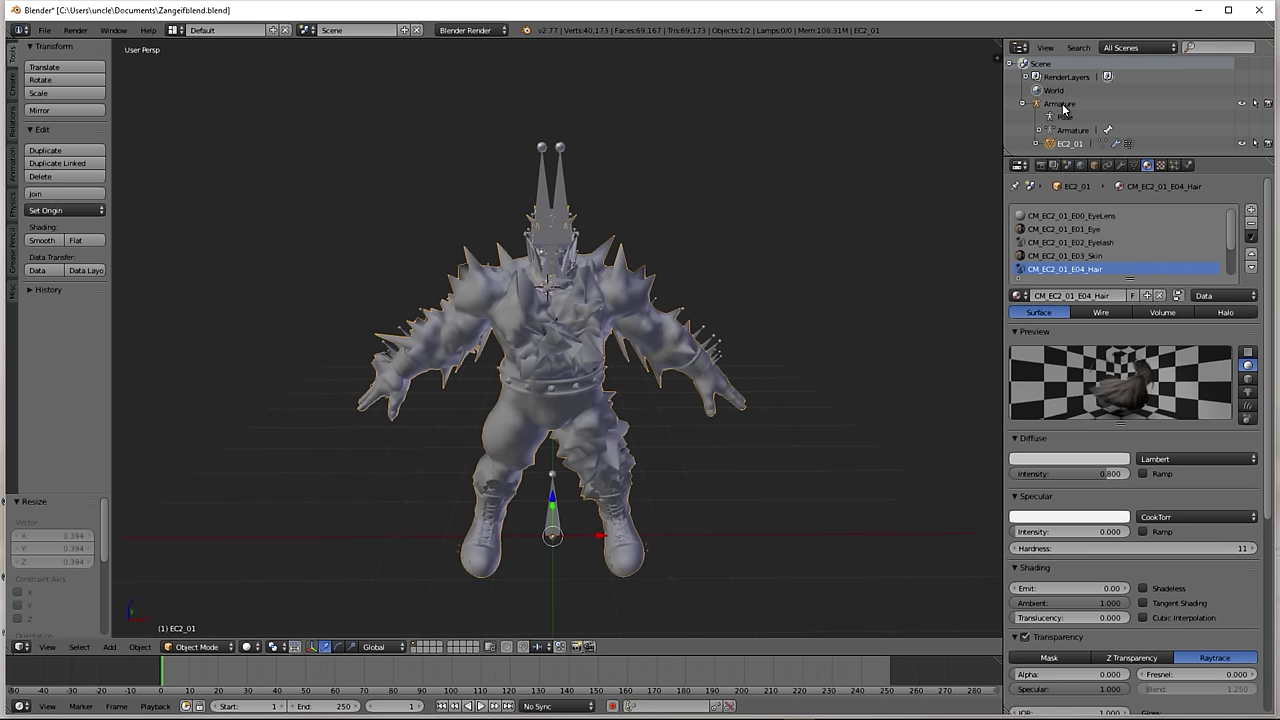
left_click(1060, 105, "ctrl")
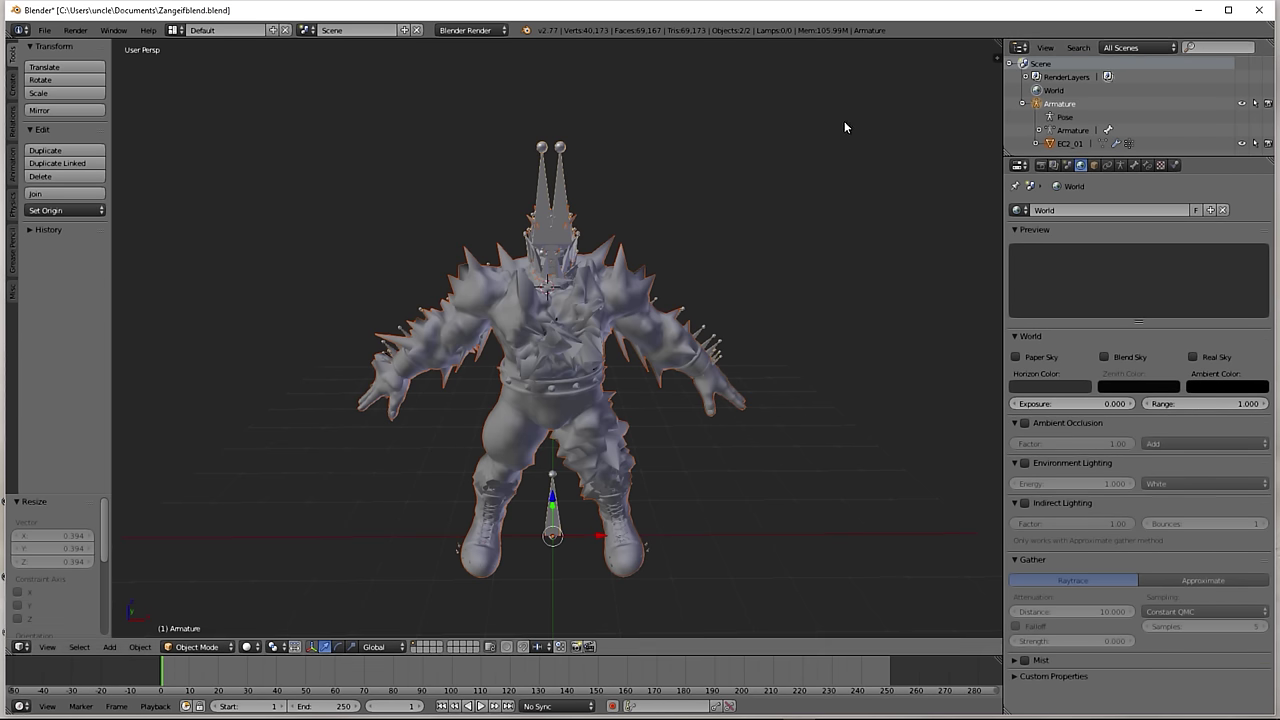
key("s")
type("0.3937008")
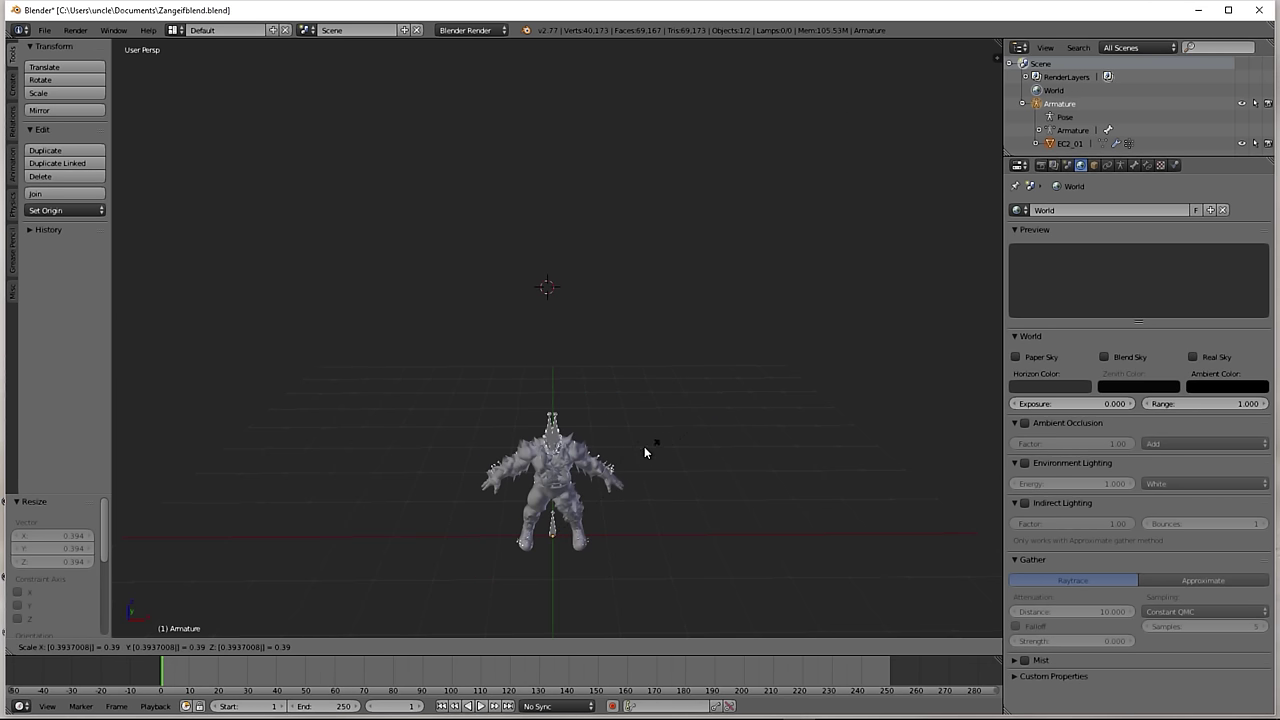
key("y")
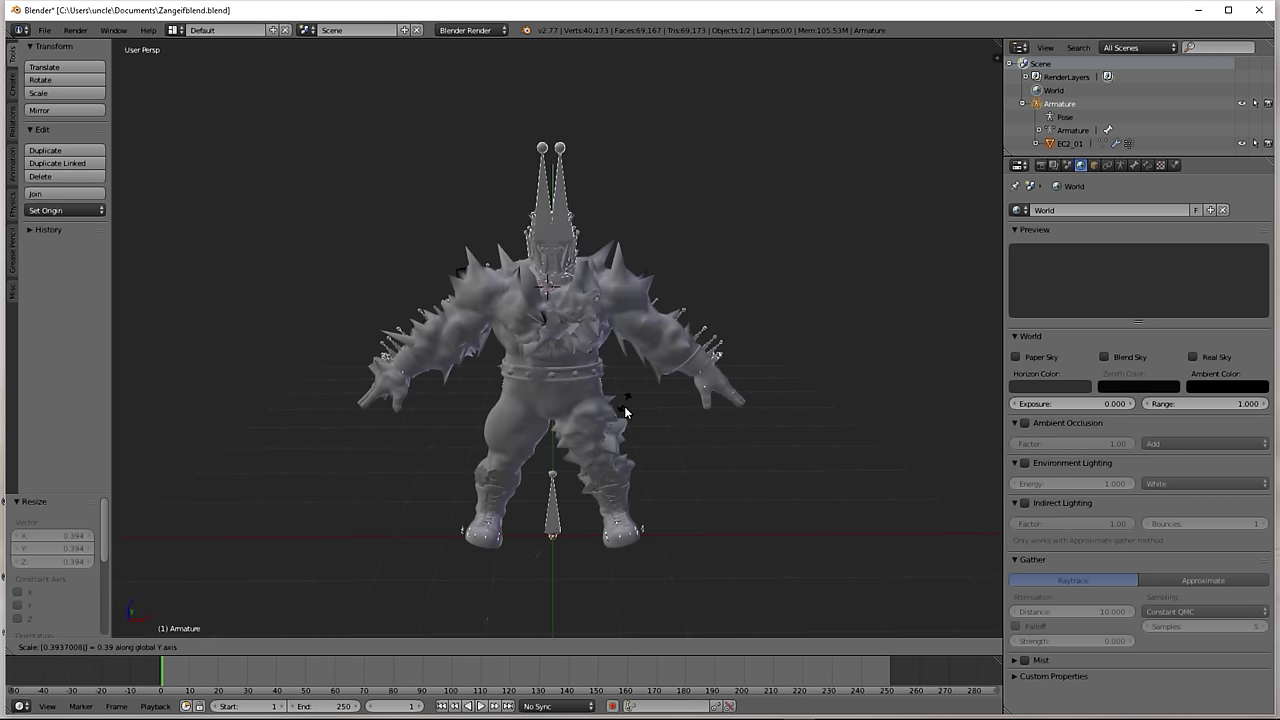
key("Return")
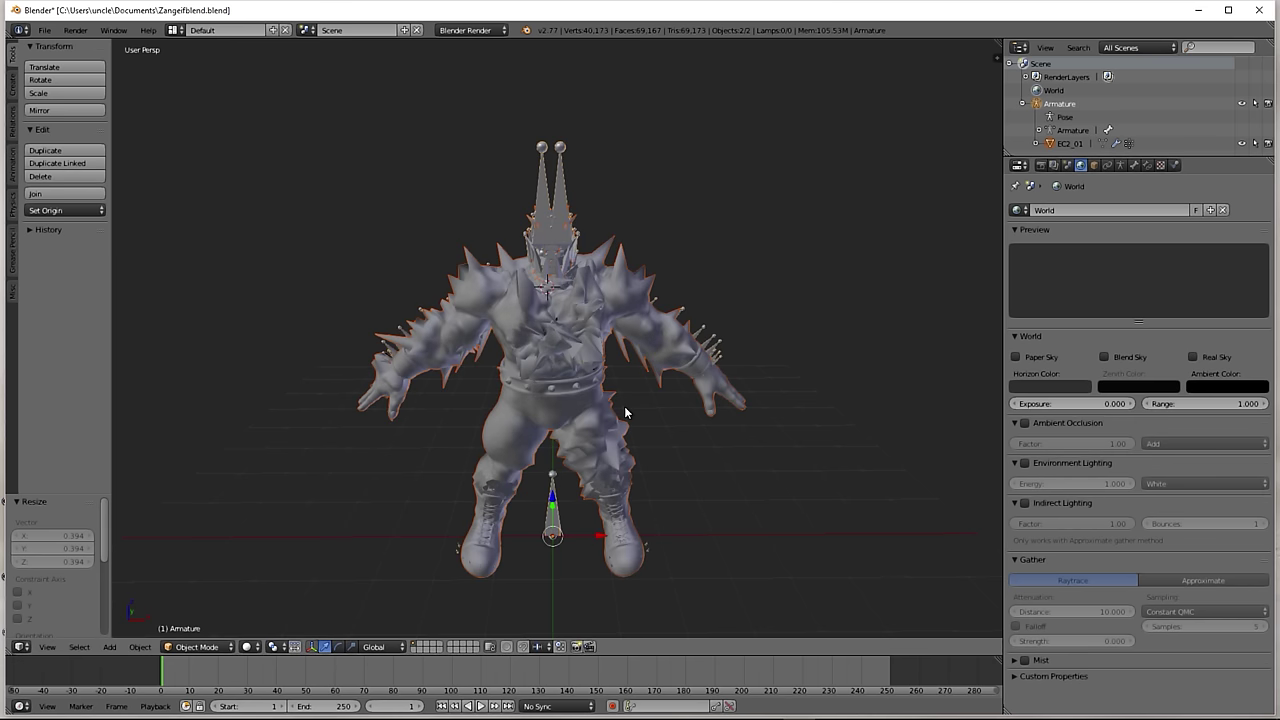
Step: Try scaling the EC2_01 model by 0.3937008, then cancel to keep its original size
right_click(626, 413)
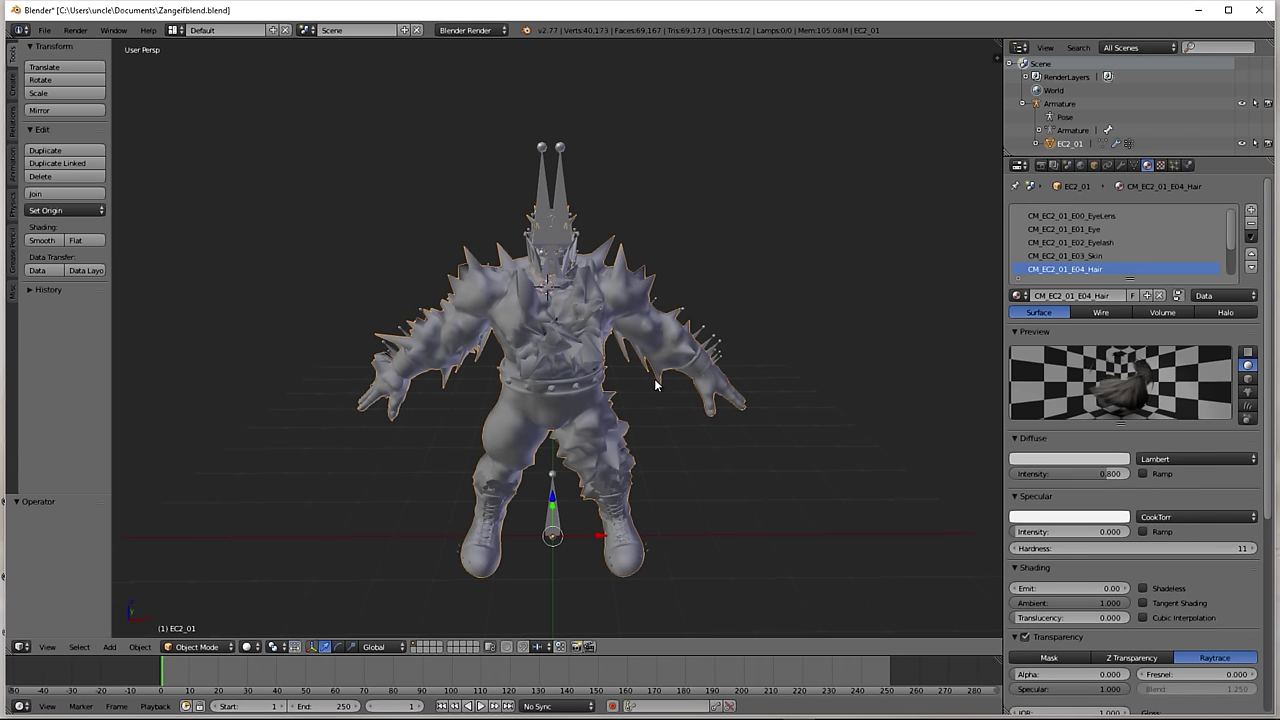
left_click(1060, 104)
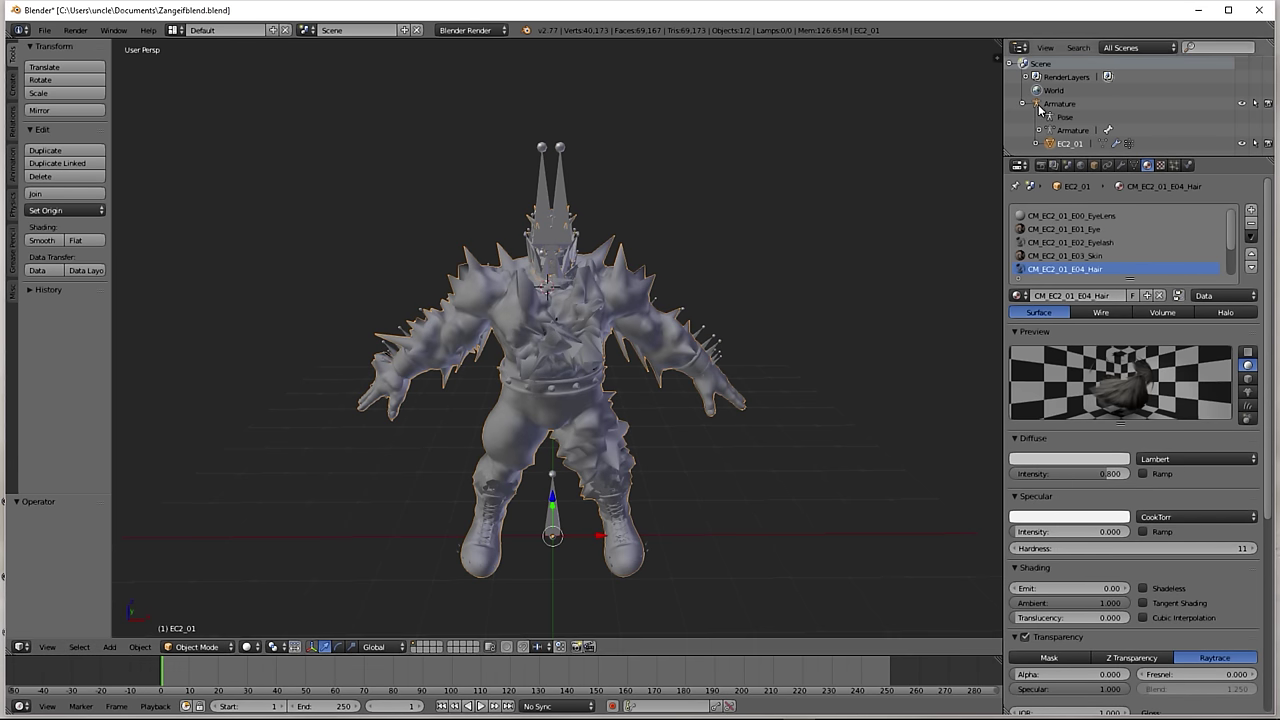
left_click(1070, 144)
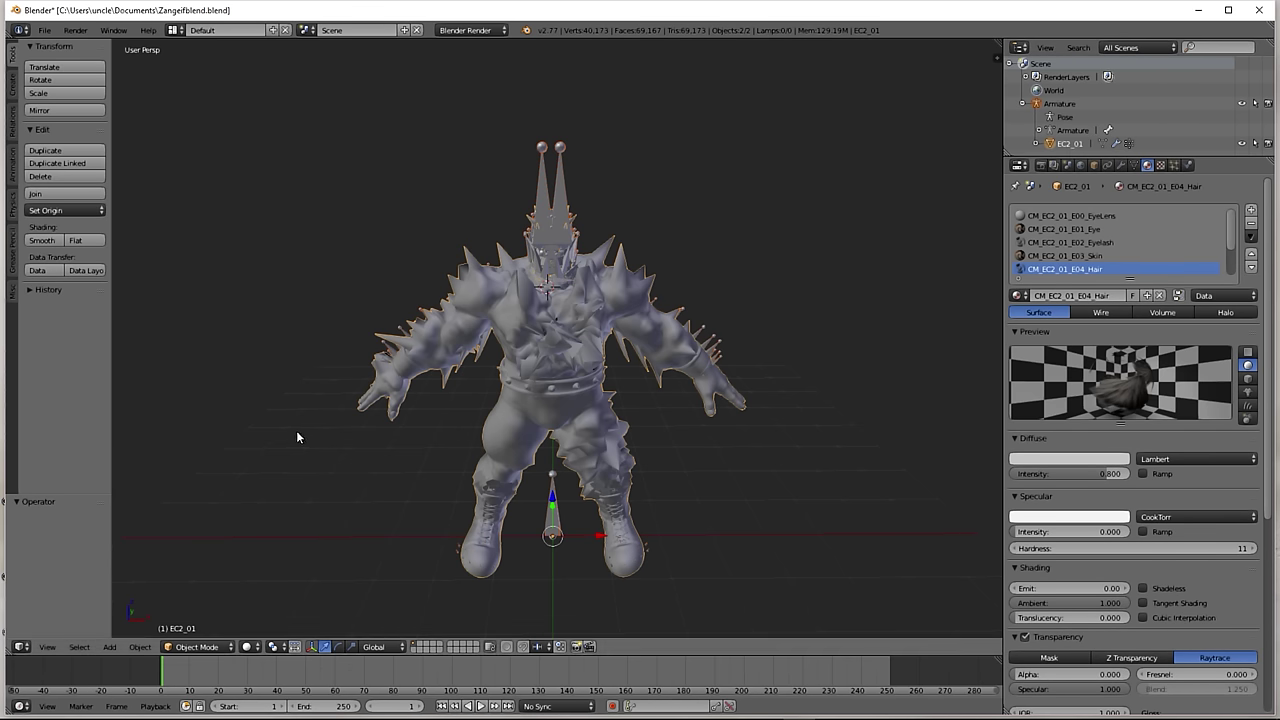
key("s")
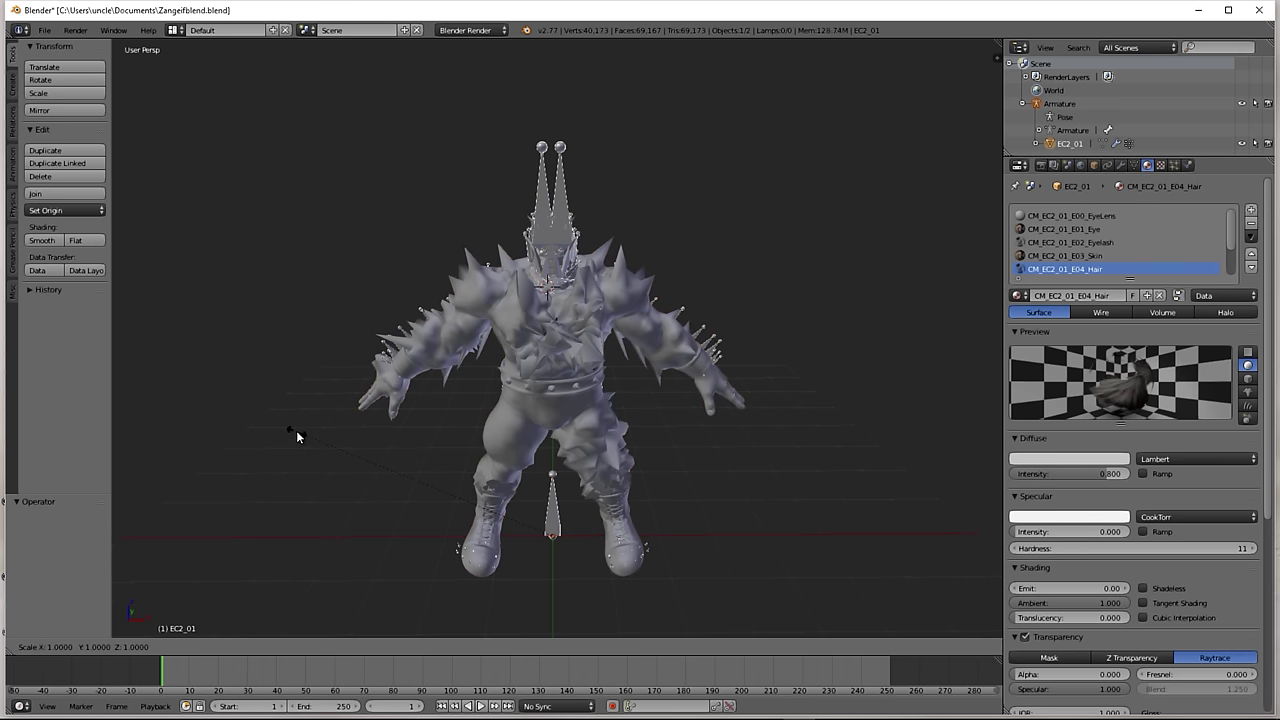
type("0.3937008")
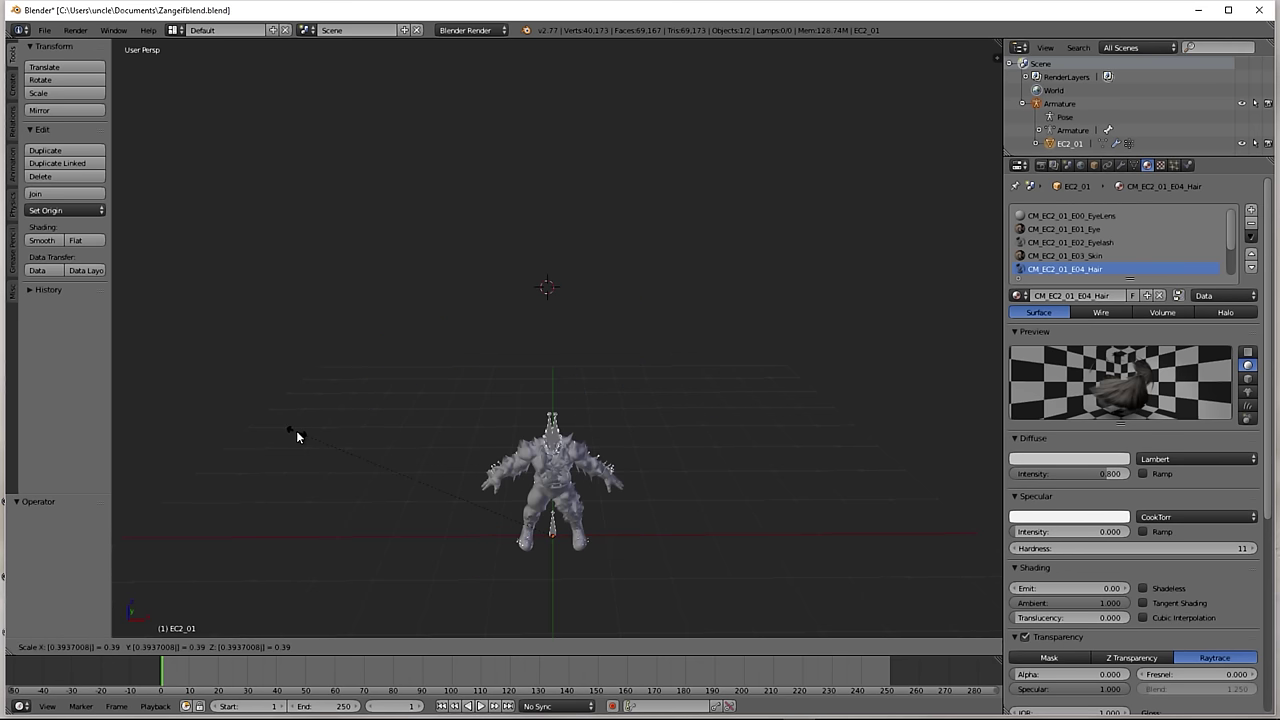
key("z")
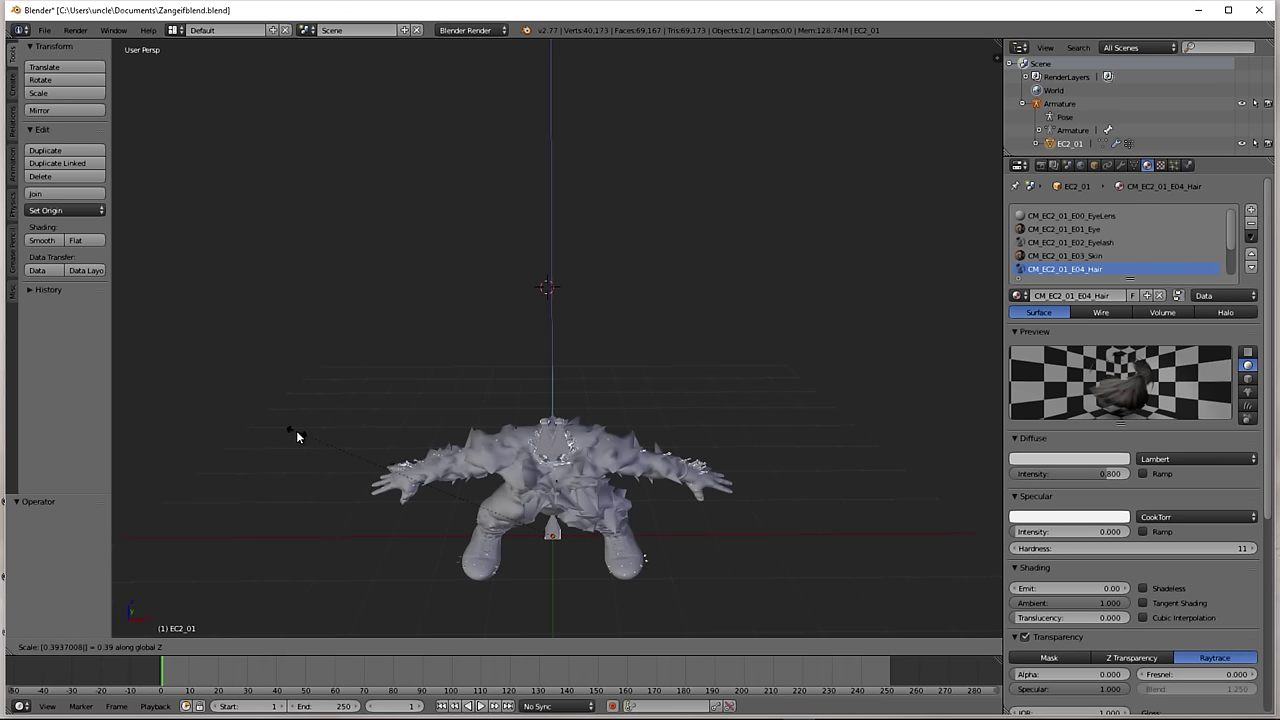
key("z")
key("z")
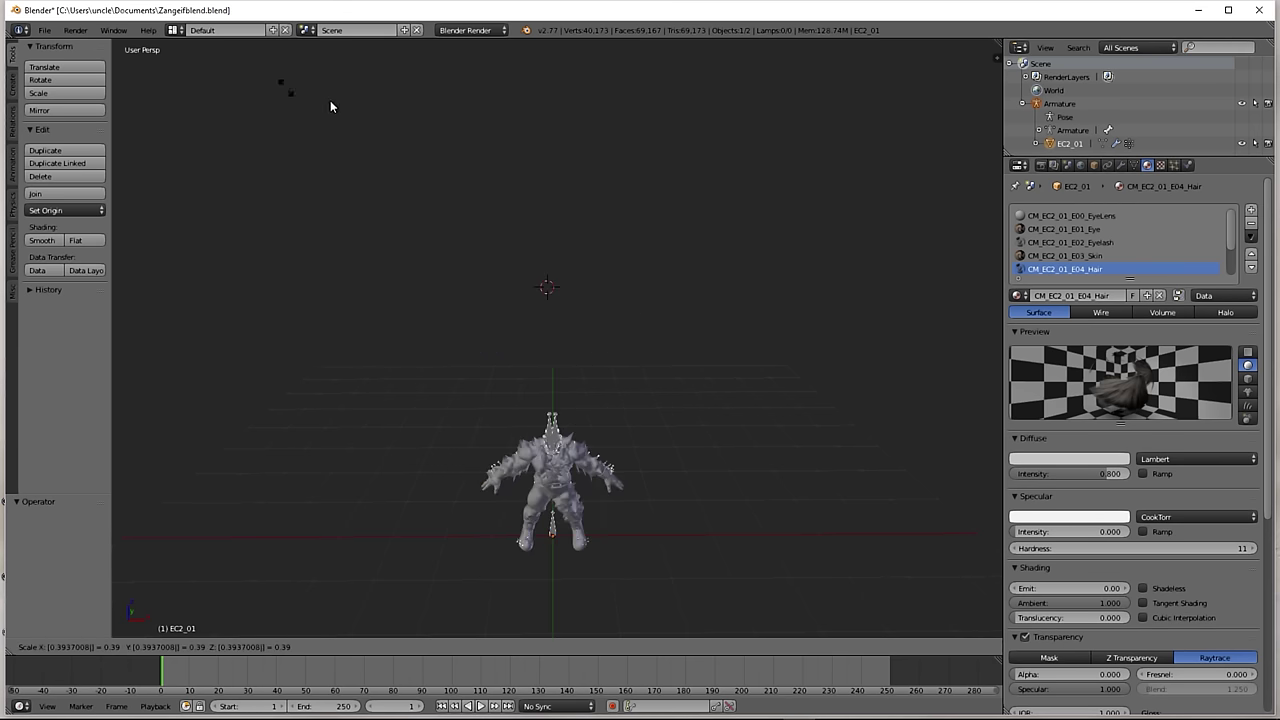
key("z")
key("z")
key("z")
key("z")
key("z")
key("Escape")
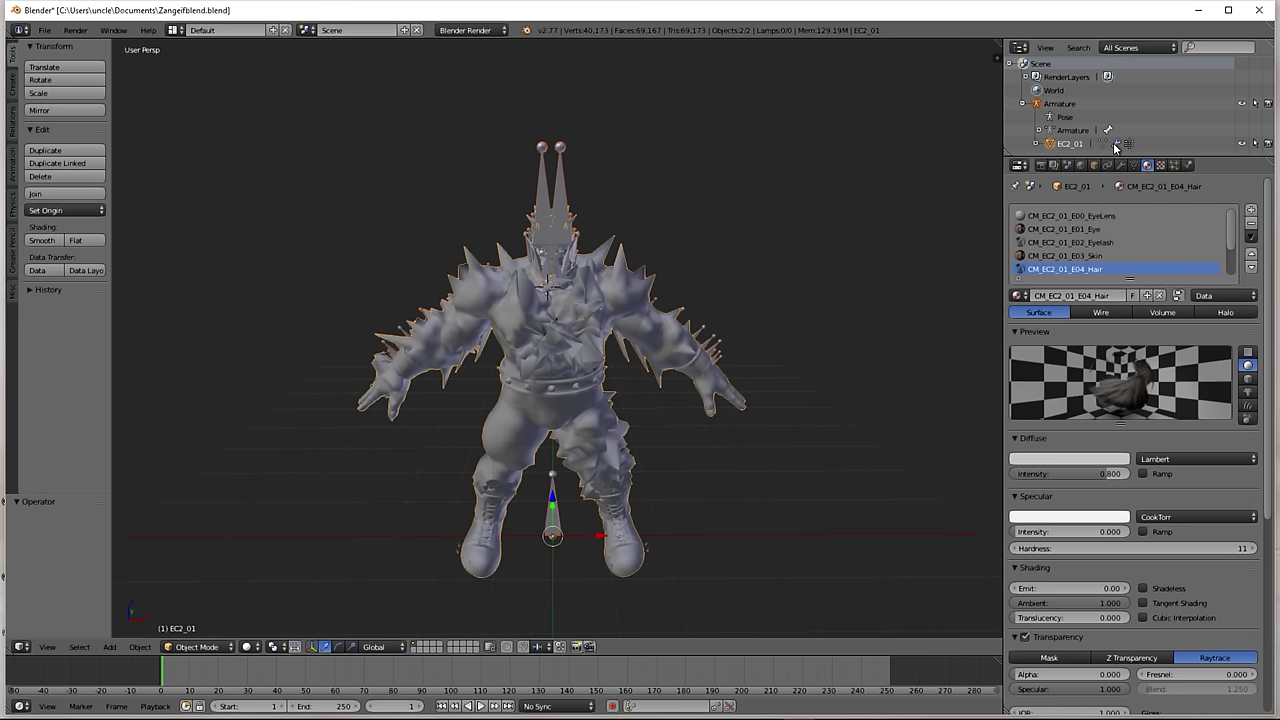
Step: Select the Armature and put it into Edit Mode
mouse_move(31, 713)
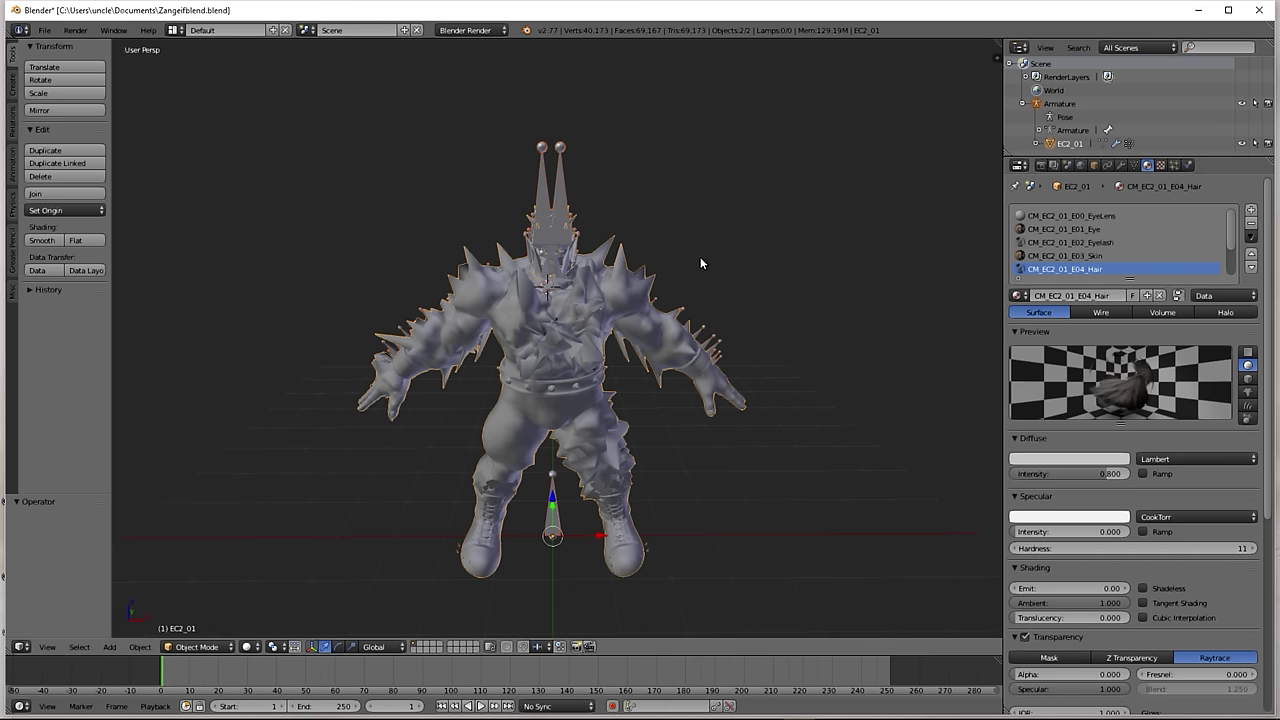
left_click(1068, 103)
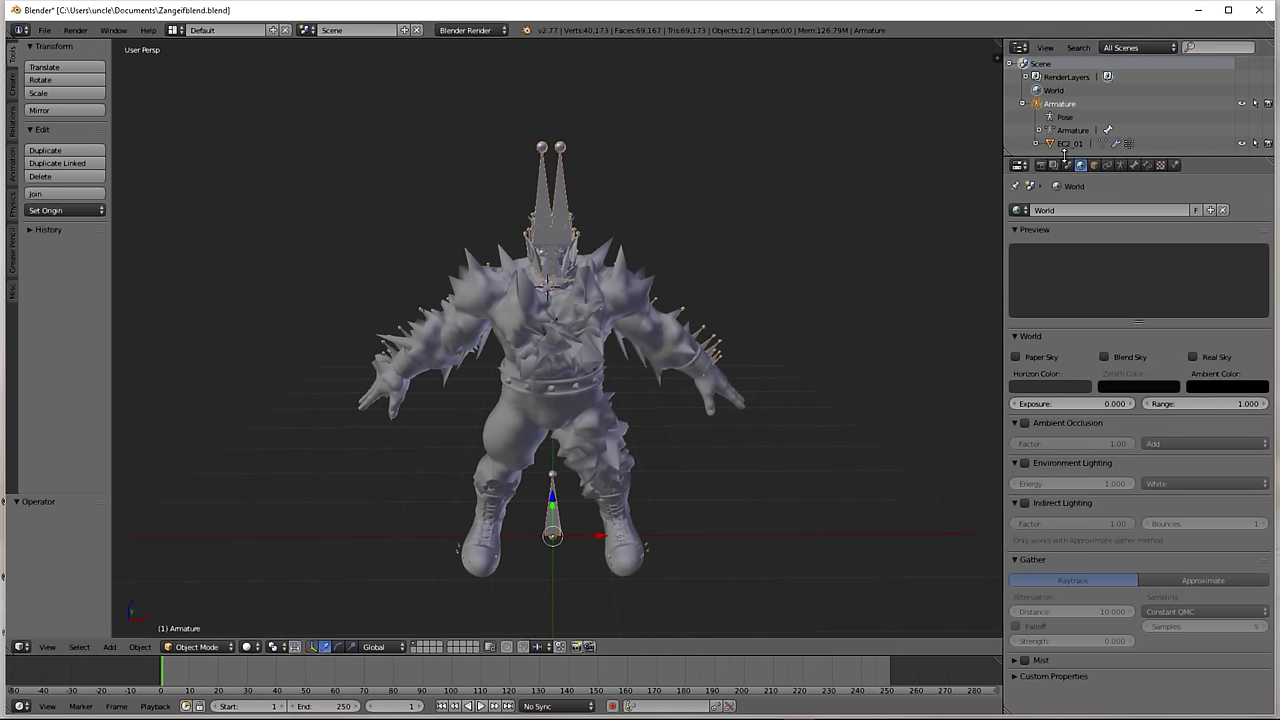
left_click(1066, 143)
left_click(1070, 130)
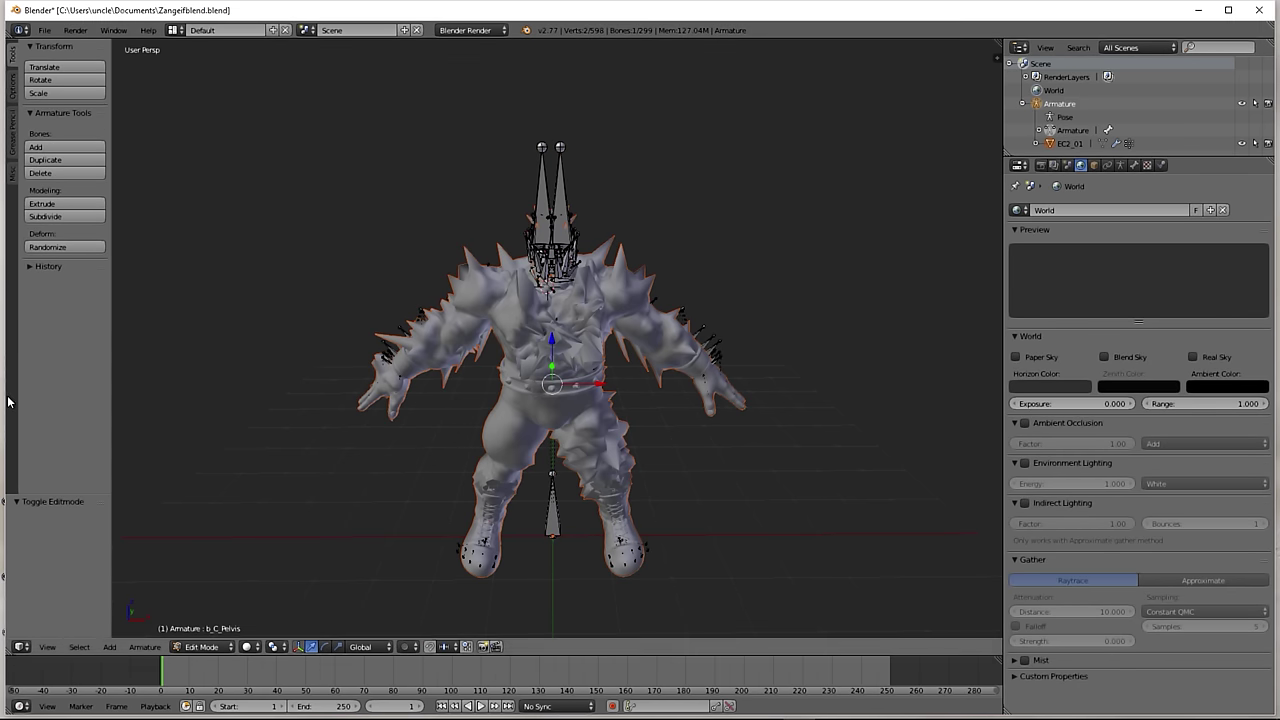
Step: Export the scene as EC2_01A.FBX in the SFVModding folder, then minimize Blender
left_click(40, 34)
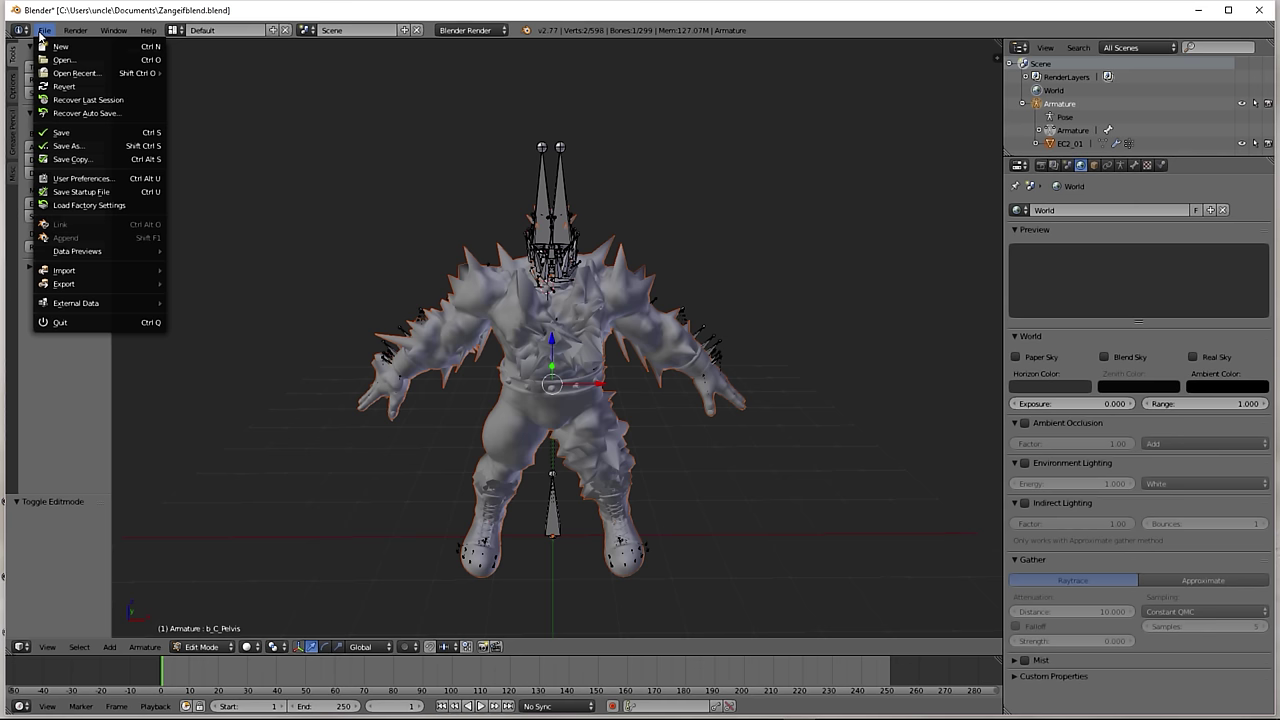
left_click(38, 32)
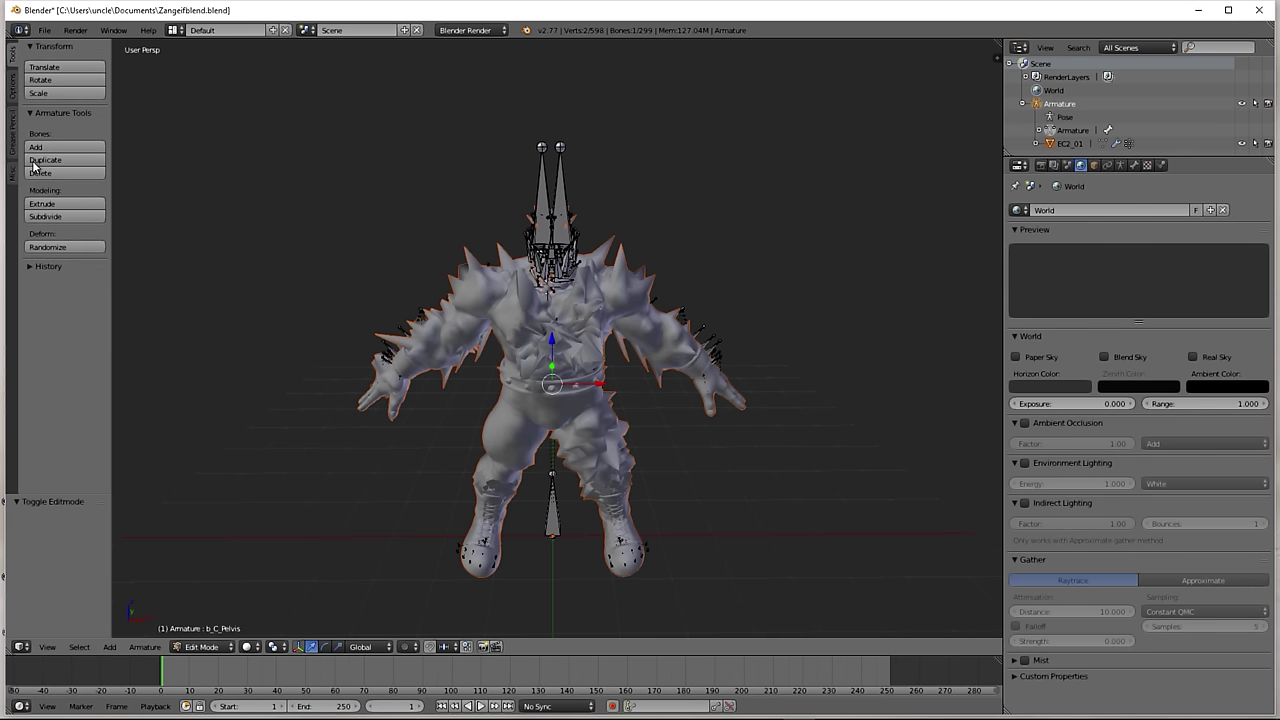
left_click(38, 30)
mouse_move(98, 284)
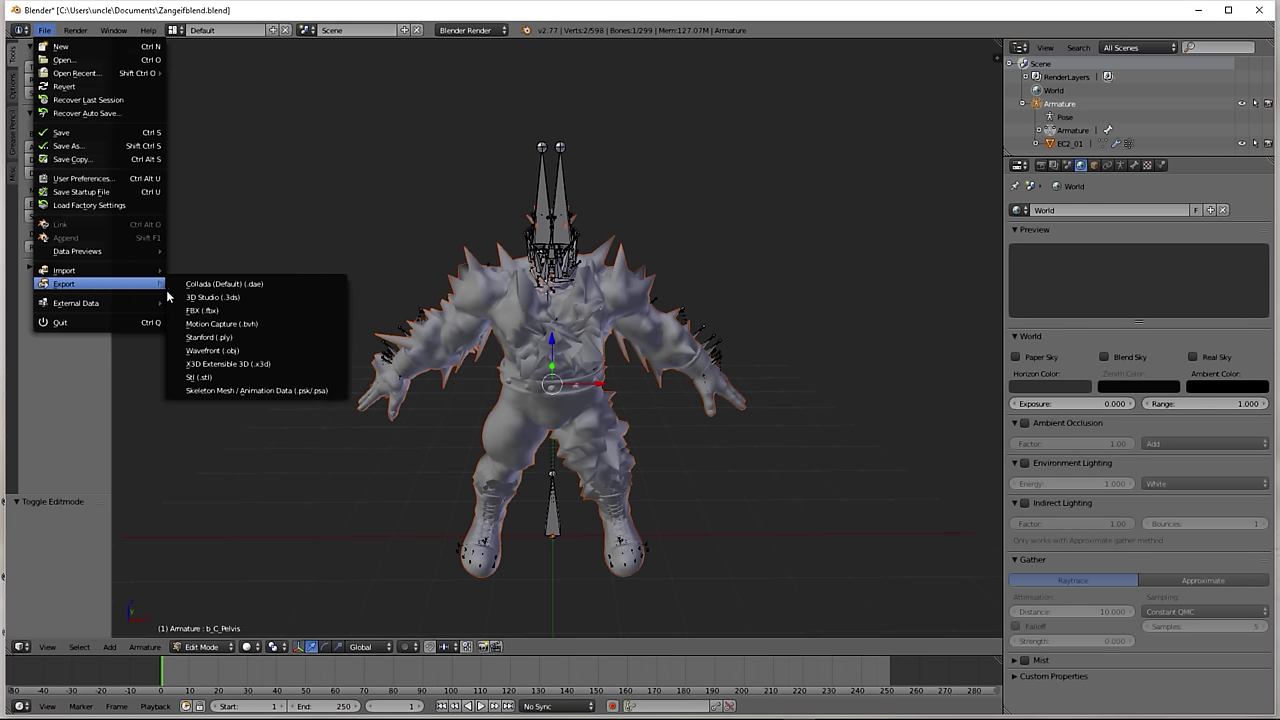
left_click(215, 311)
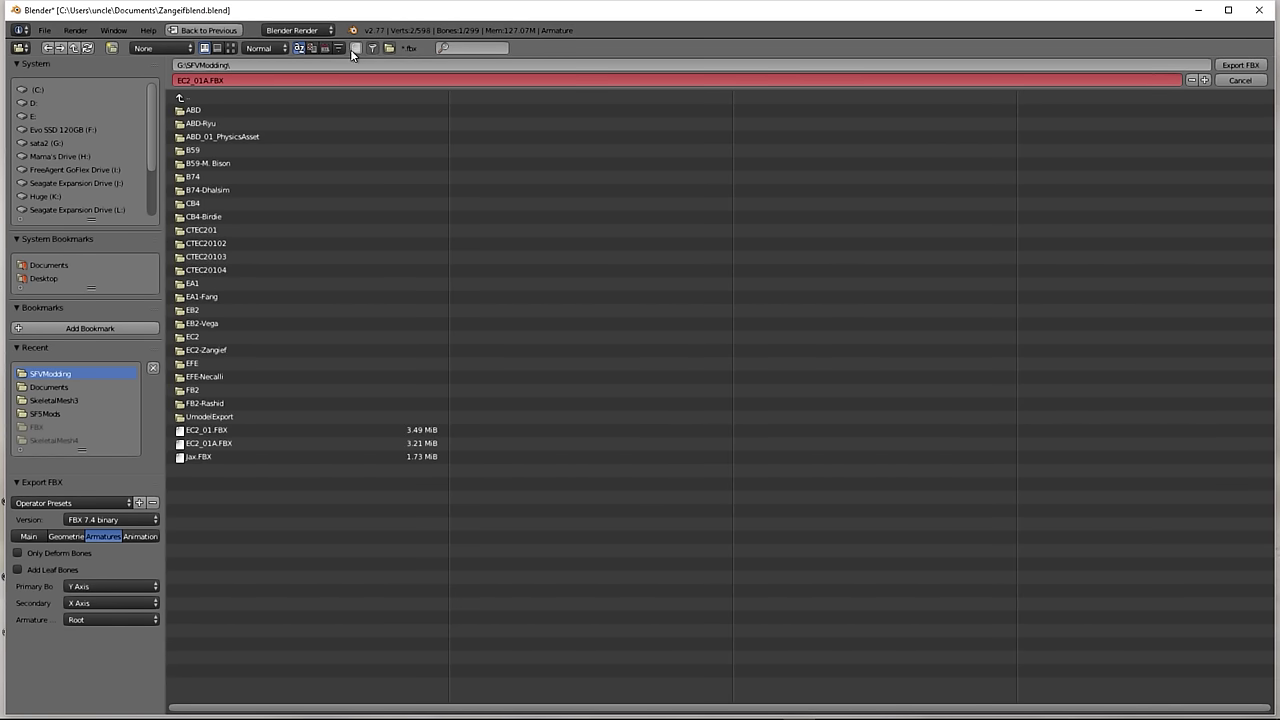
left_click(223, 442)
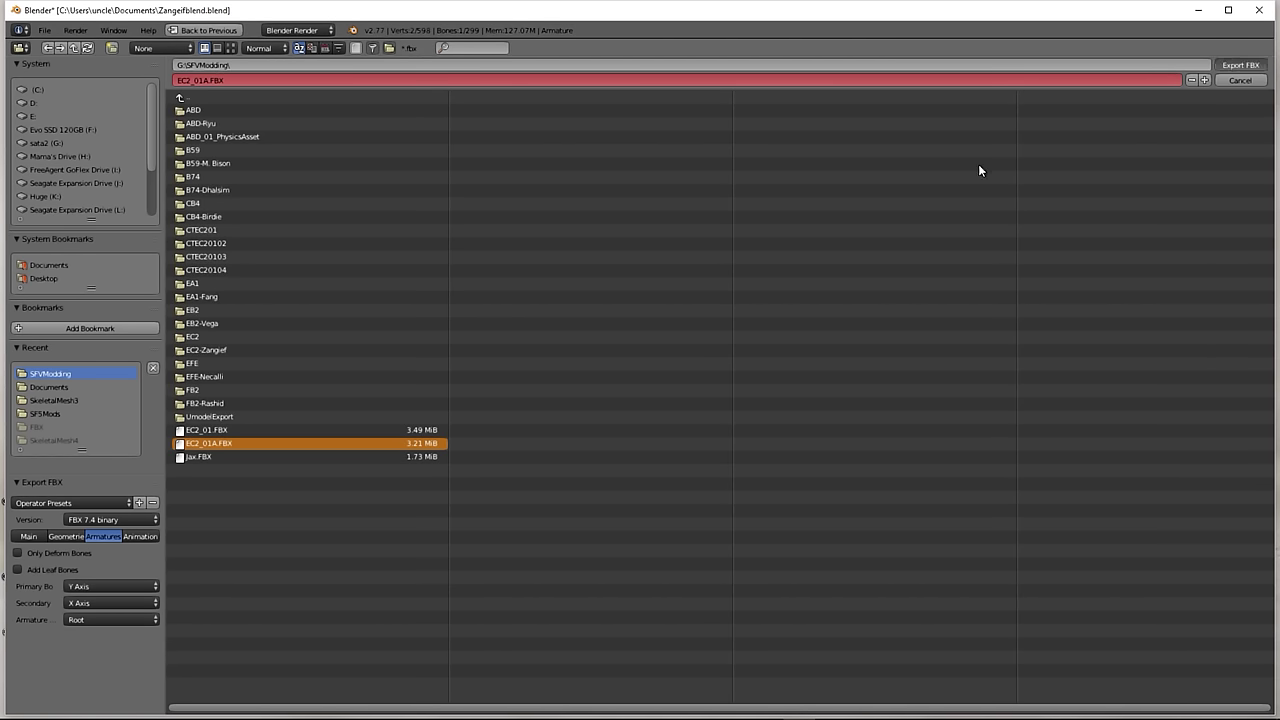
key("Return")
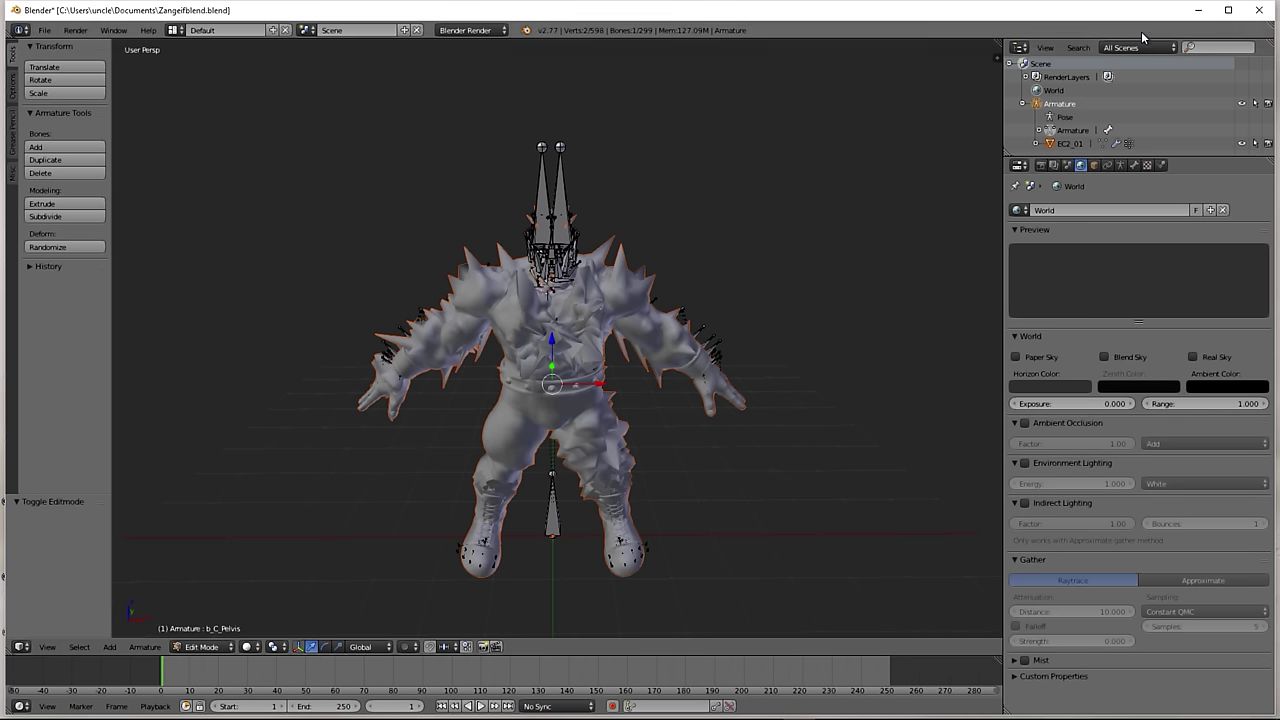
left_click(1199, 10)
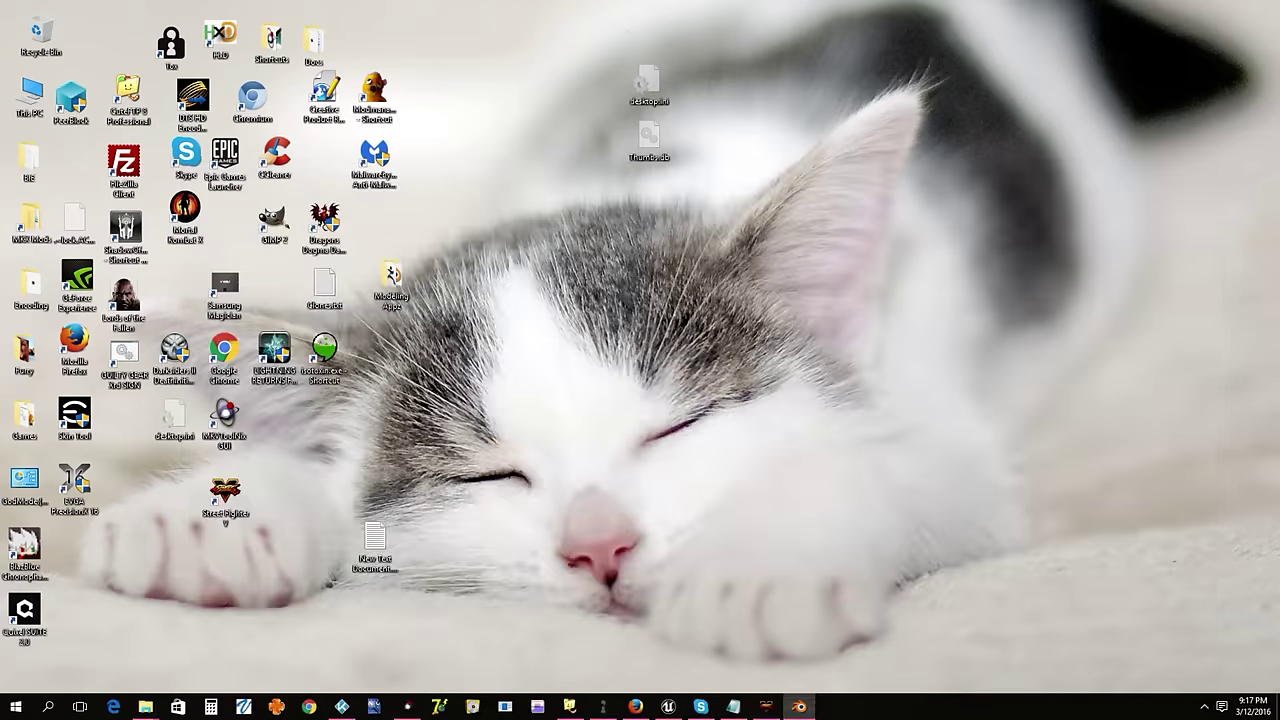
Step: In Unreal, reimport the EC2_01 skeletal mesh from the updated FBX
left_click(668, 706)
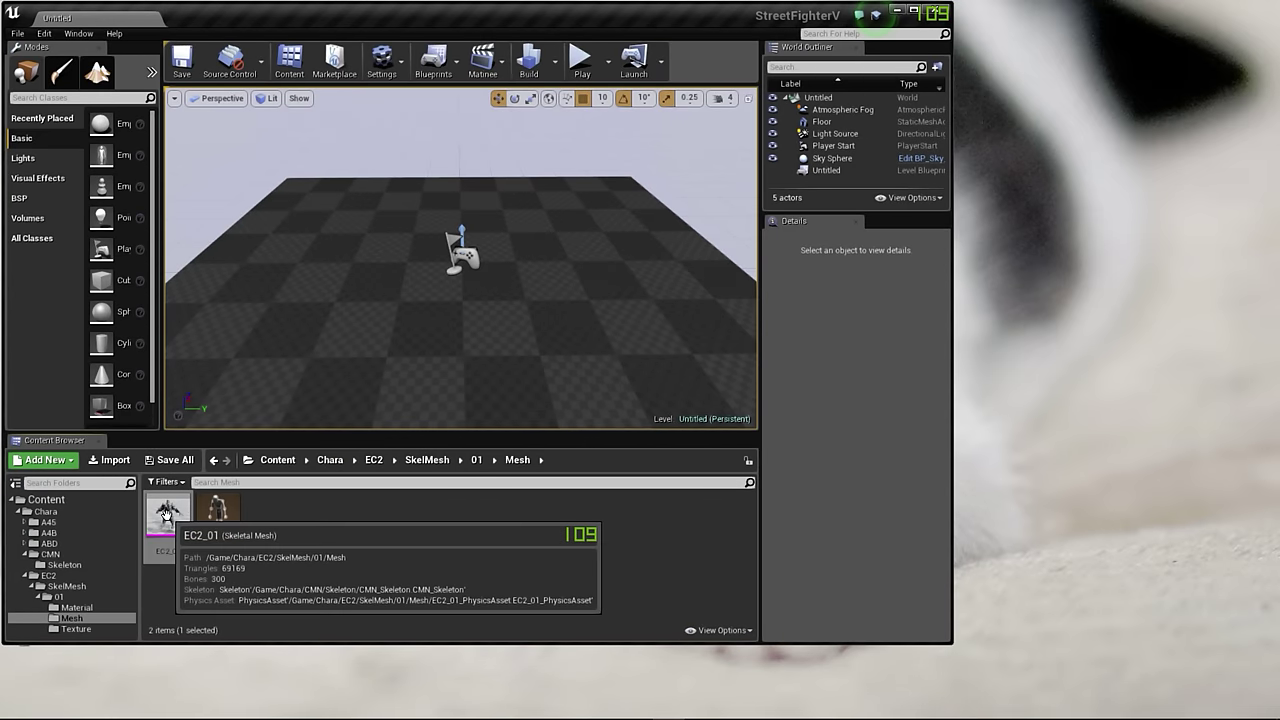
right_click(167, 518)
left_click(240, 302)
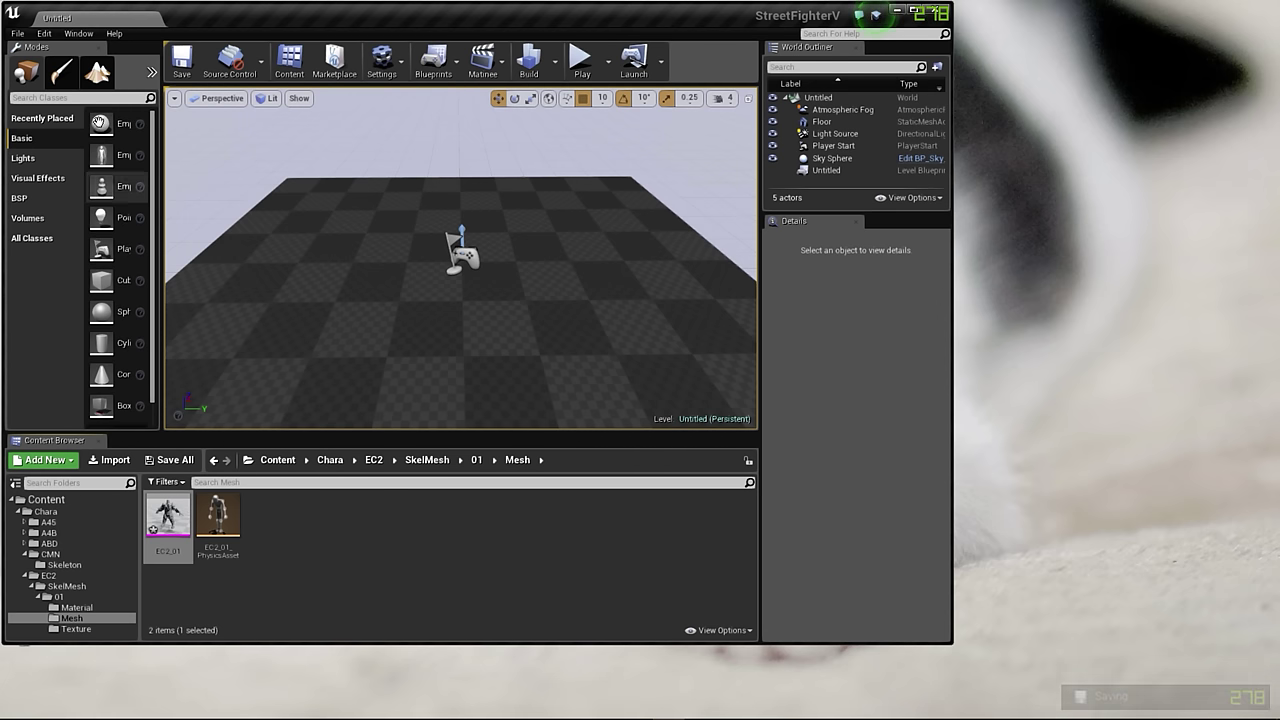
Step: Open EC2_01, toggle Element 3's highlight to inspect Skin coverage, then minimize Unreal
double_click(158, 528)
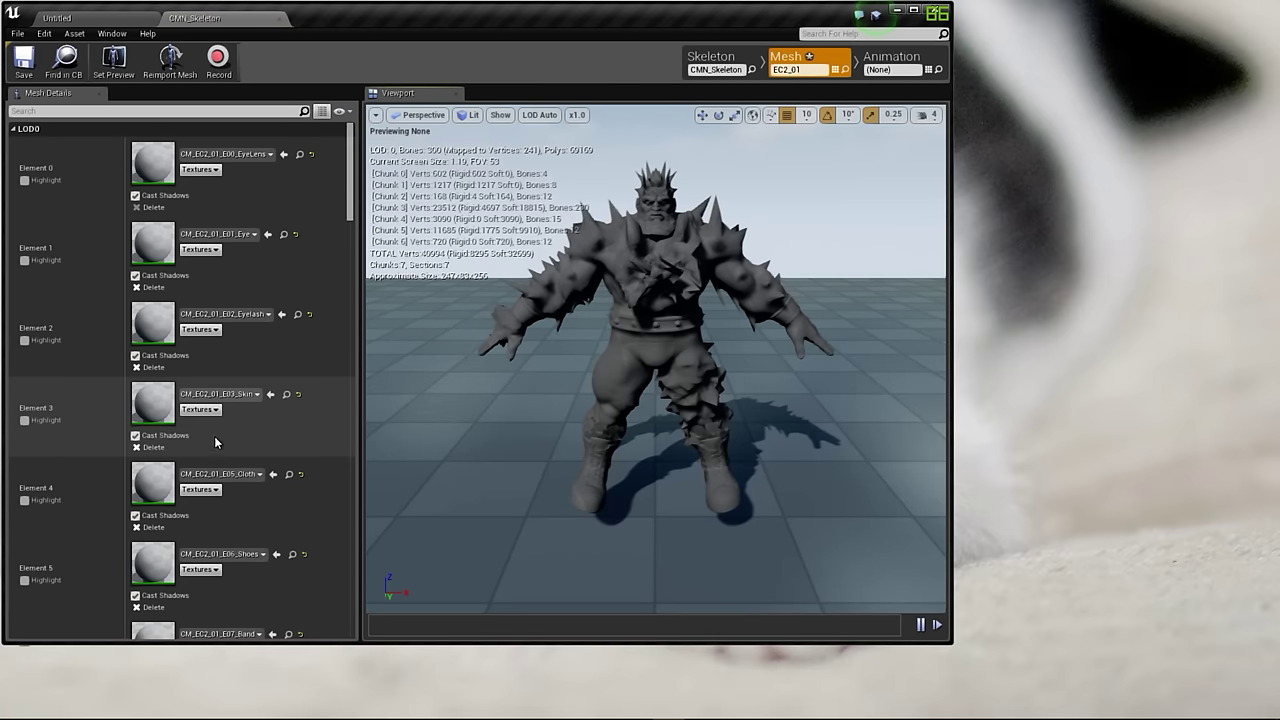
left_click(28, 421)
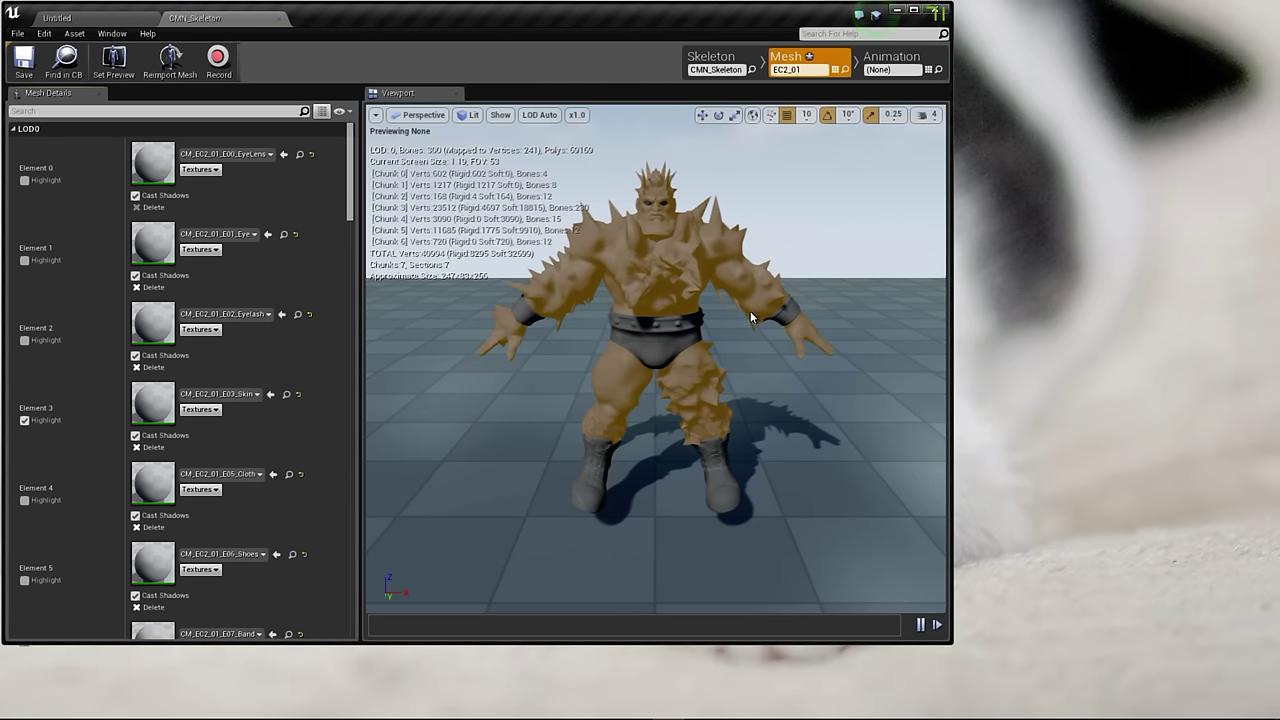
mouse_move(750, 311)
left_mouse_down()
mouse_move(750, 270)
mouse_move(750, 311)
left_mouse_up()
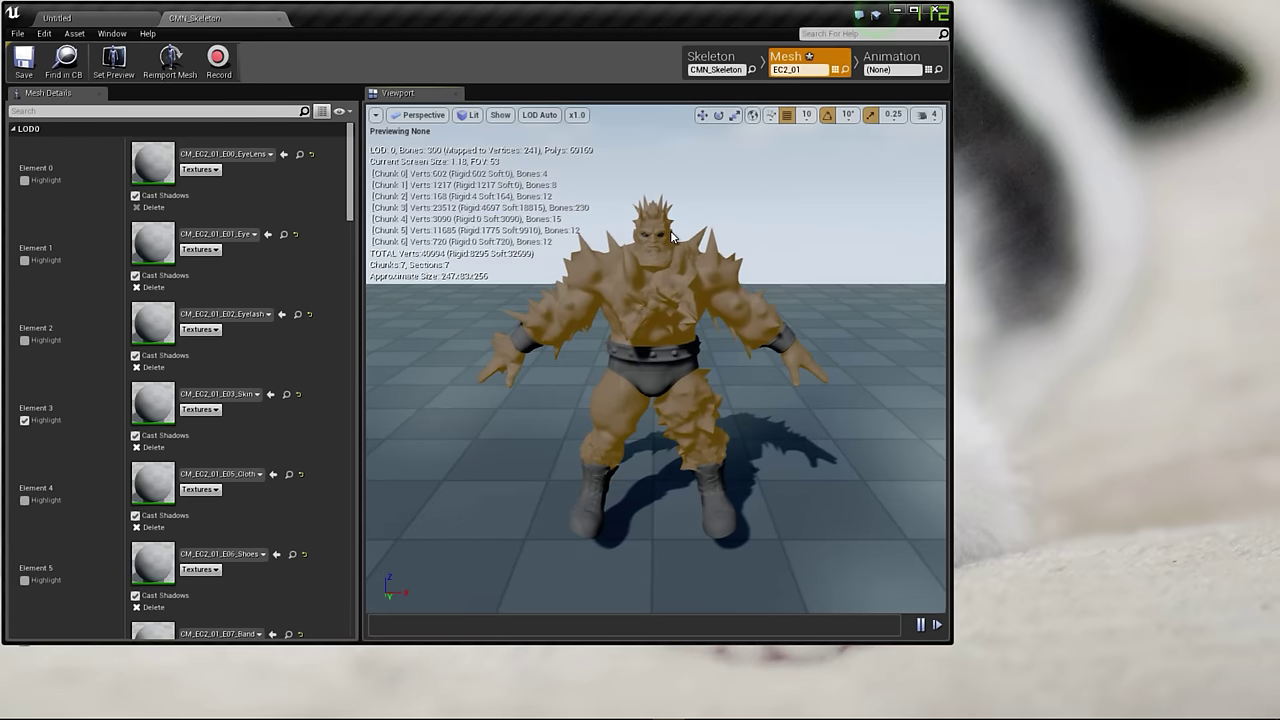
scroll(668, 206, "up", 5)
scroll(663, 206, "down", 3)
scroll(663, 206, "down", 5)
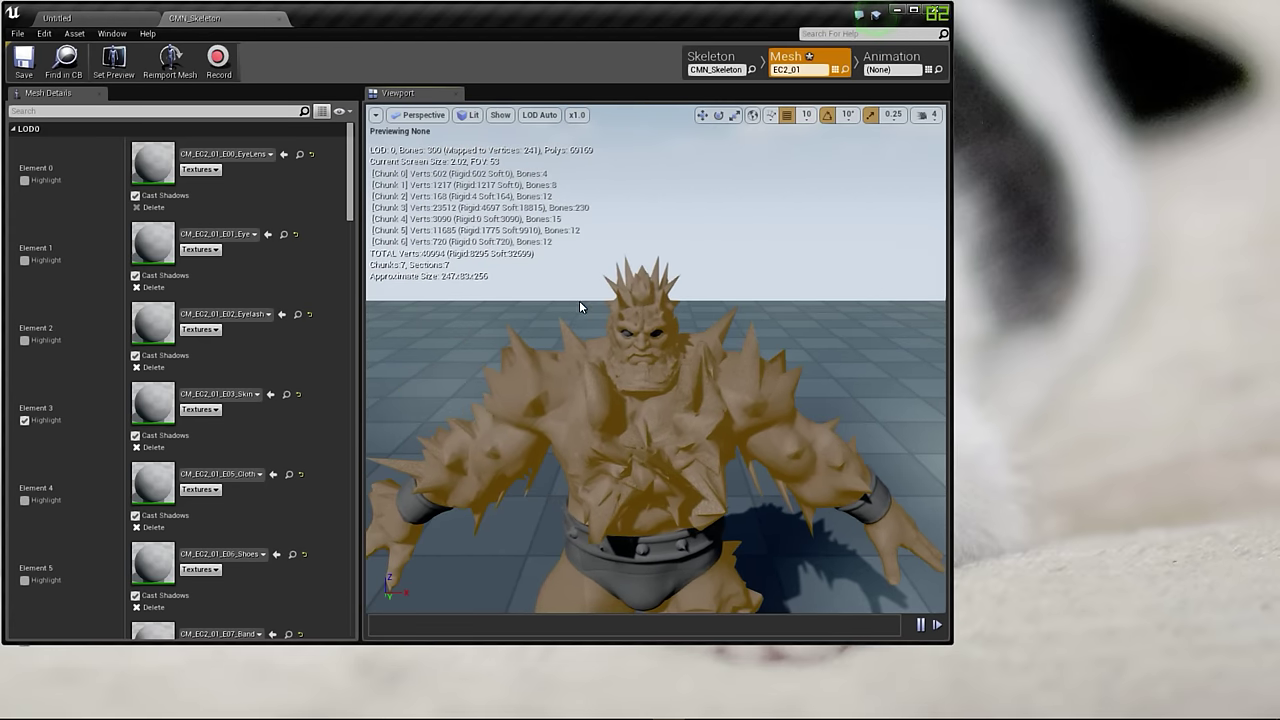
left_click(25, 420)
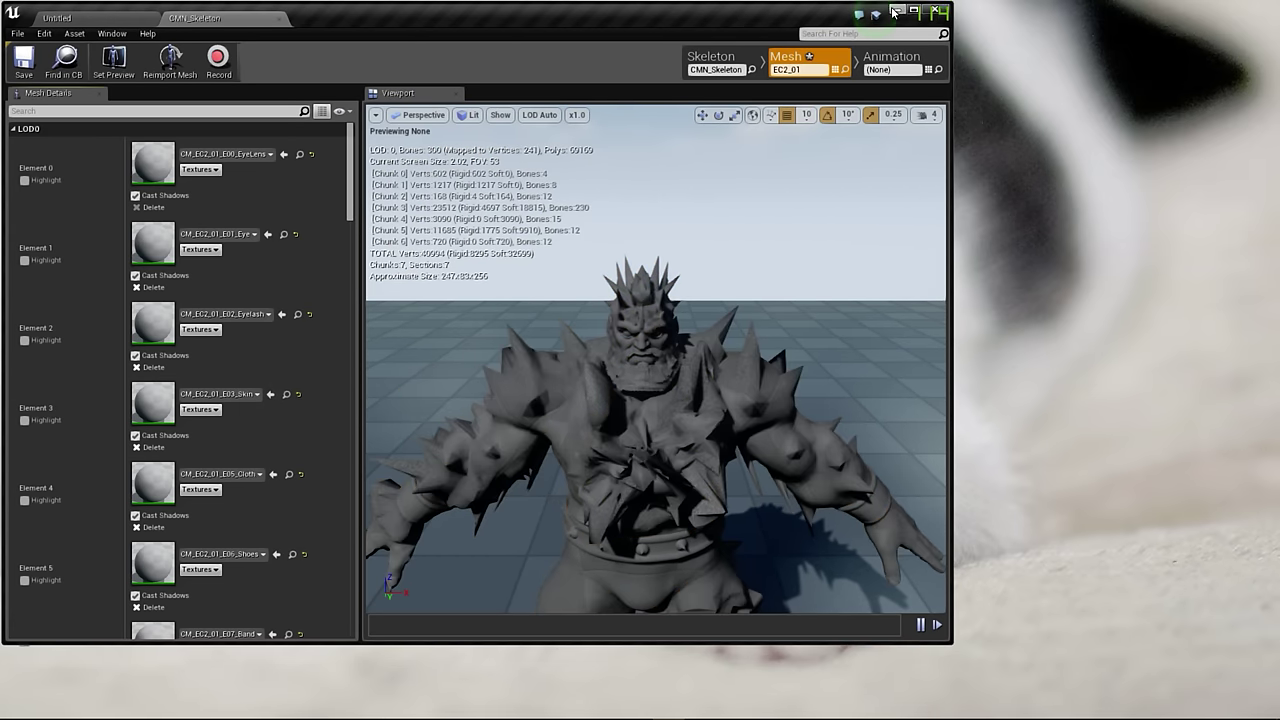
left_click(898, 11)
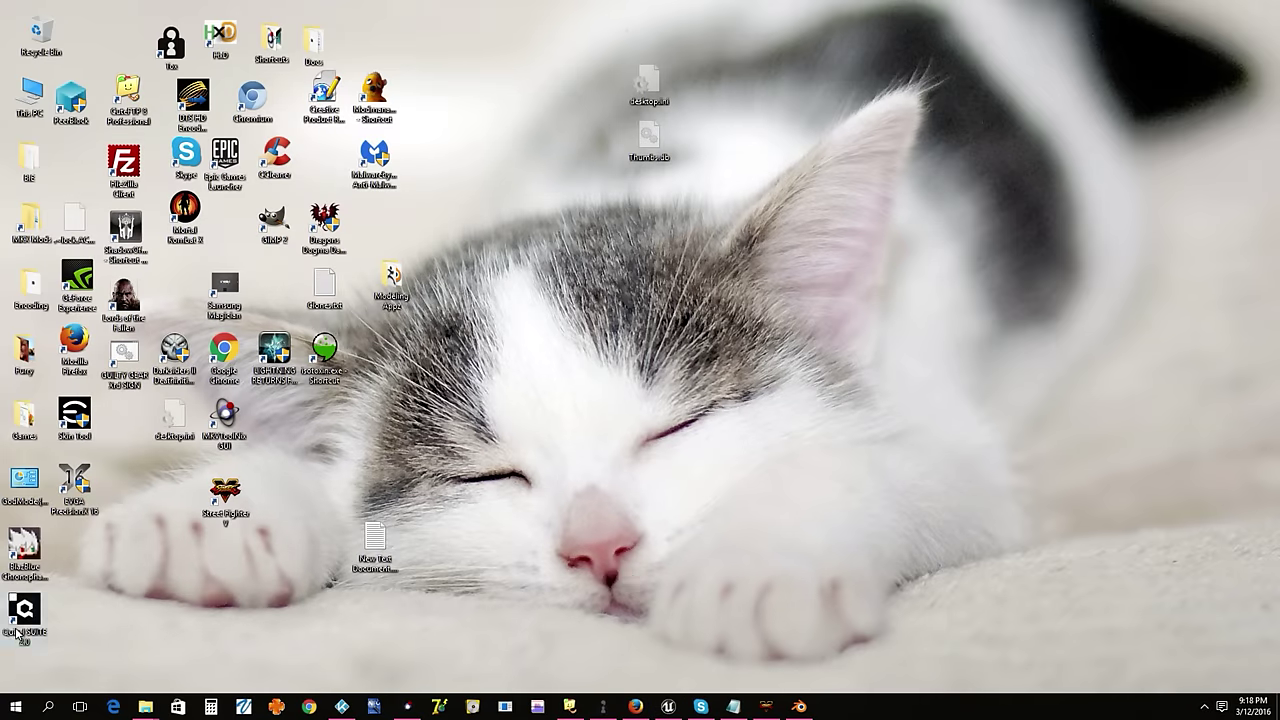
Step: Start Quixel SUITE from its desktop shortcut and dismiss the 2.1.3 changelog window
left_click_drag(19, 631, 349, 433)
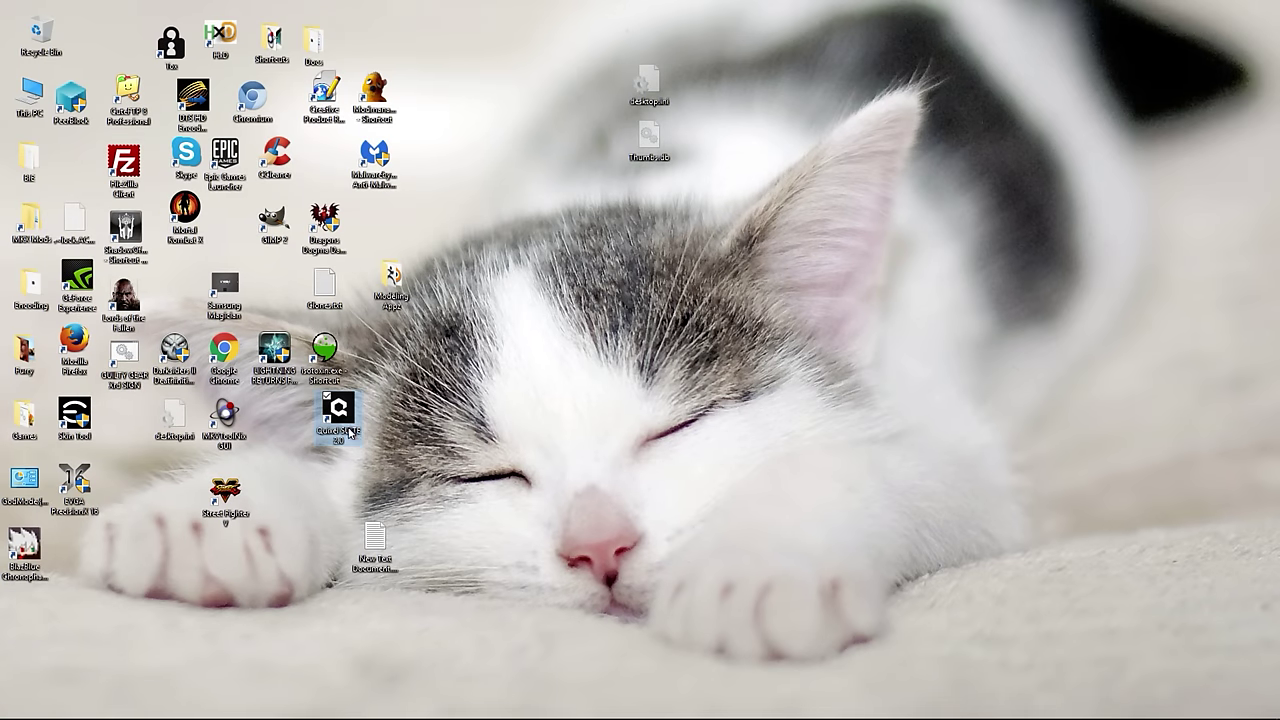
left_click(452, 368)
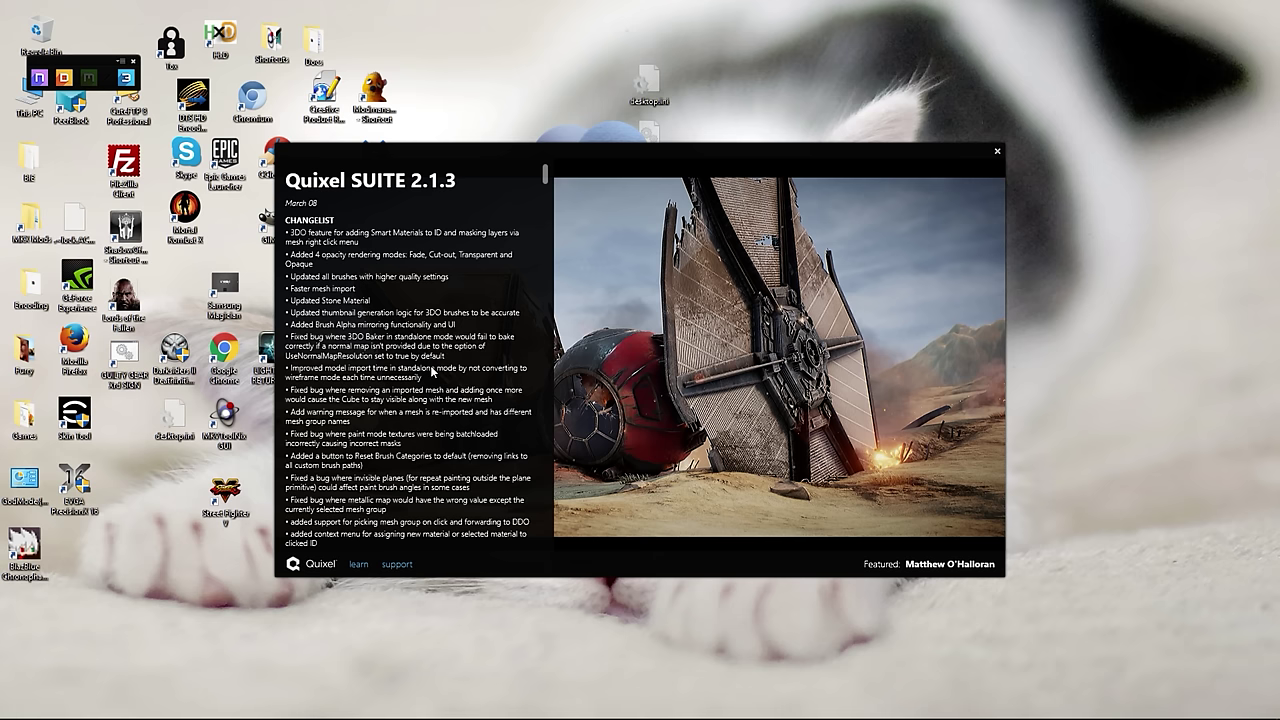
left_click(997, 149)
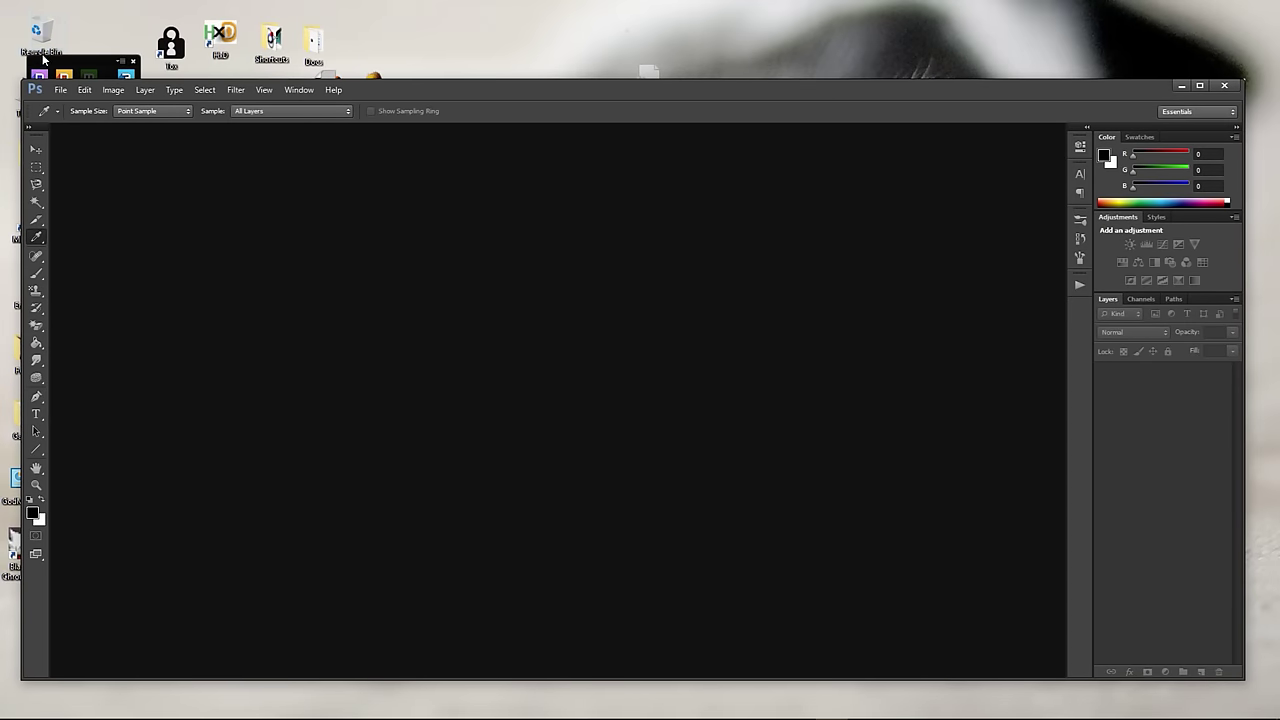
Step: Dock the Quixel toolbar at the workspace's top-left, then open DDO's Base Creator panel
left_click_drag(72, 80, 132, 177)
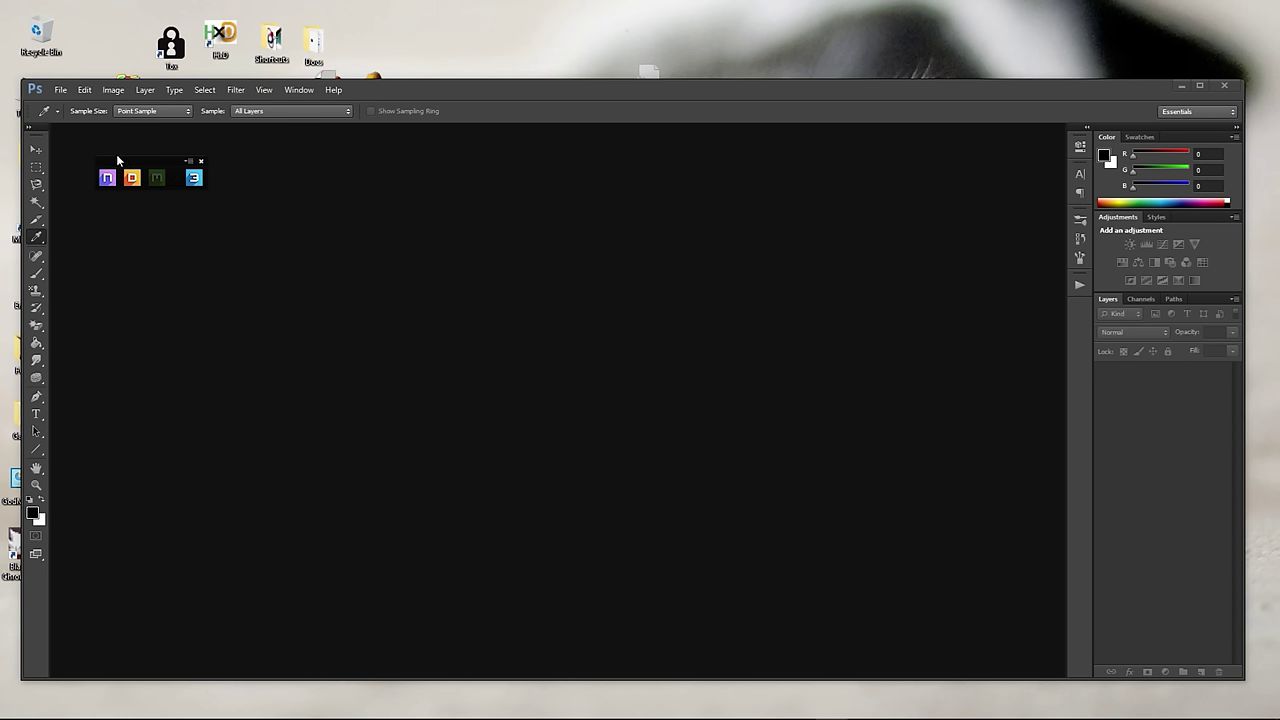
left_click_drag(115, 160, 97, 145)
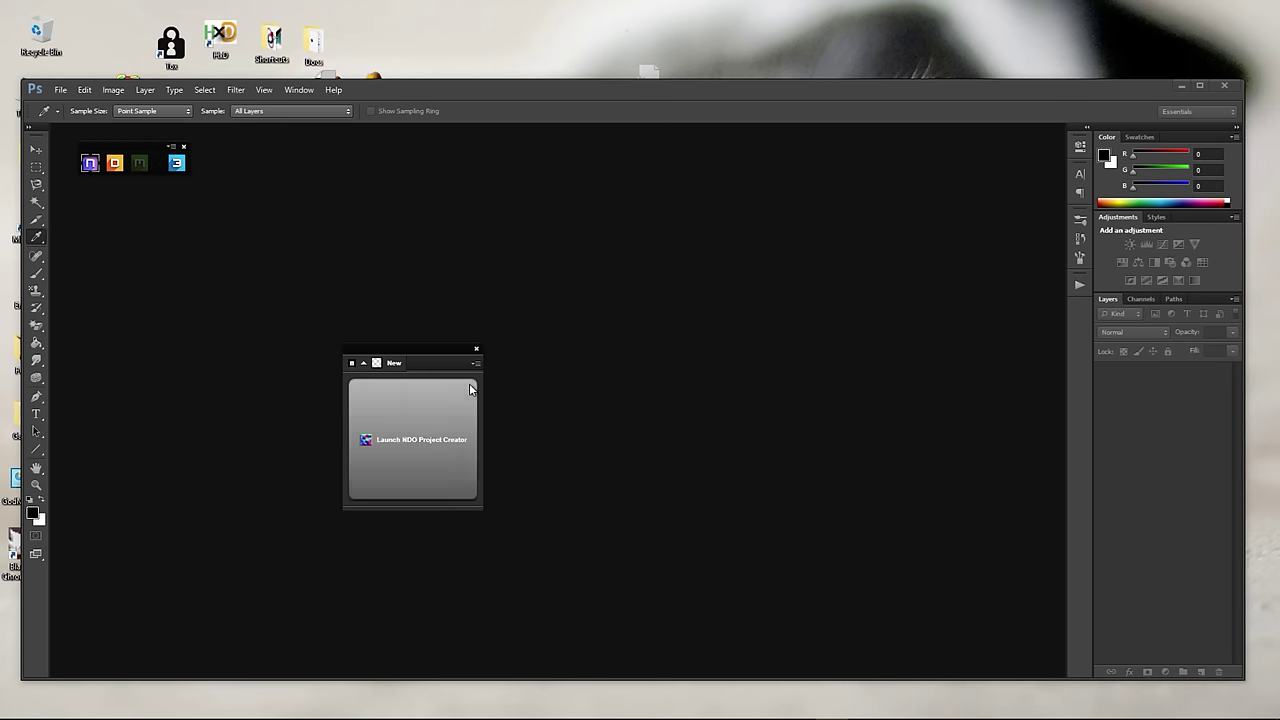
left_click(428, 443)
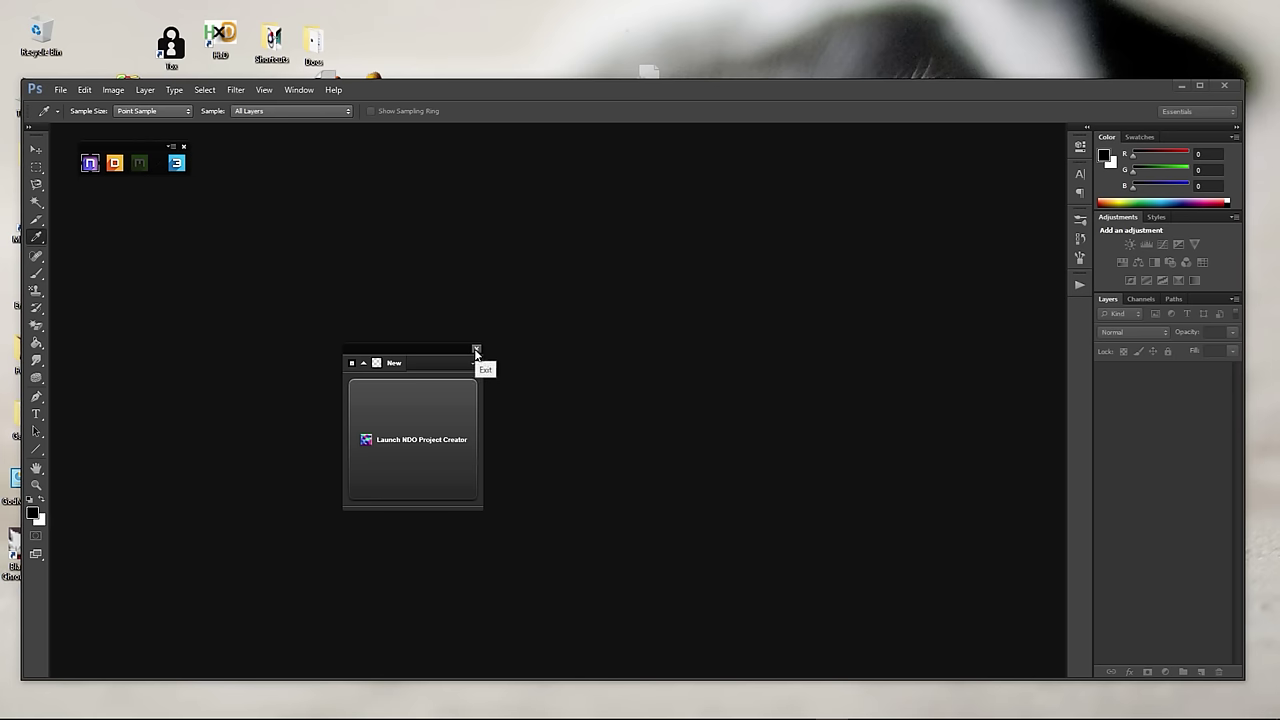
left_click(476, 350)
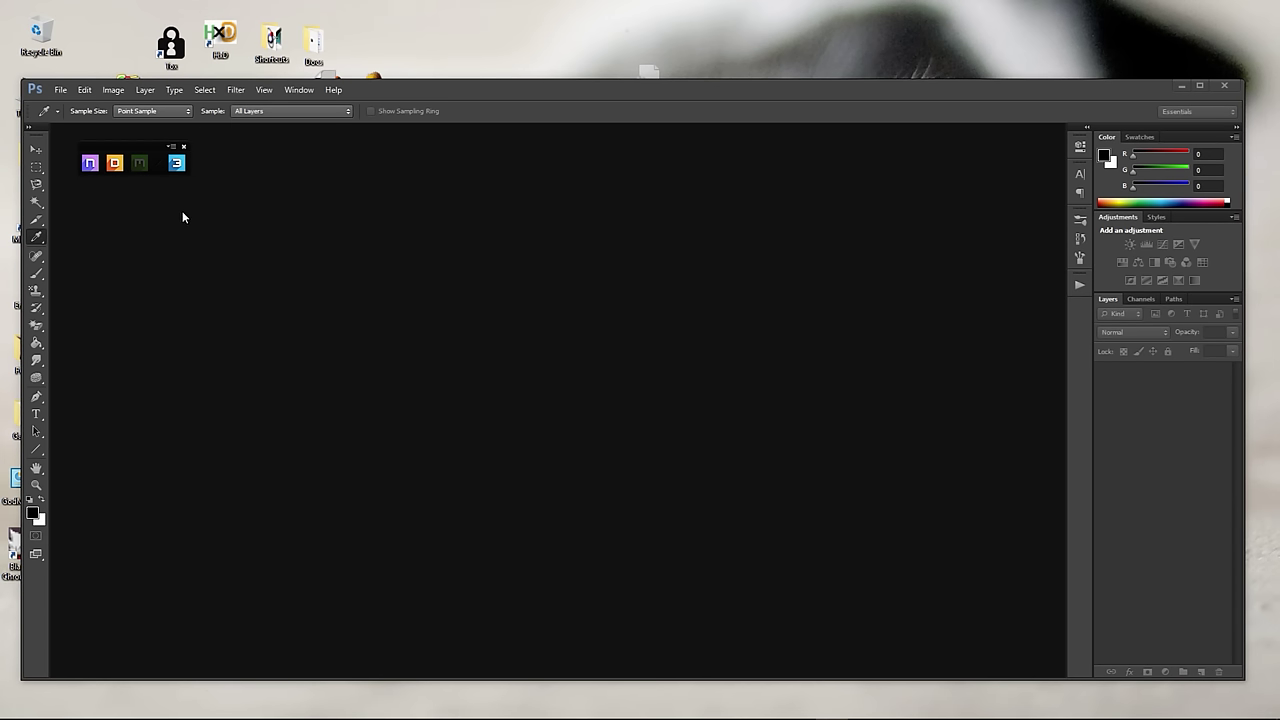
left_click(116, 163)
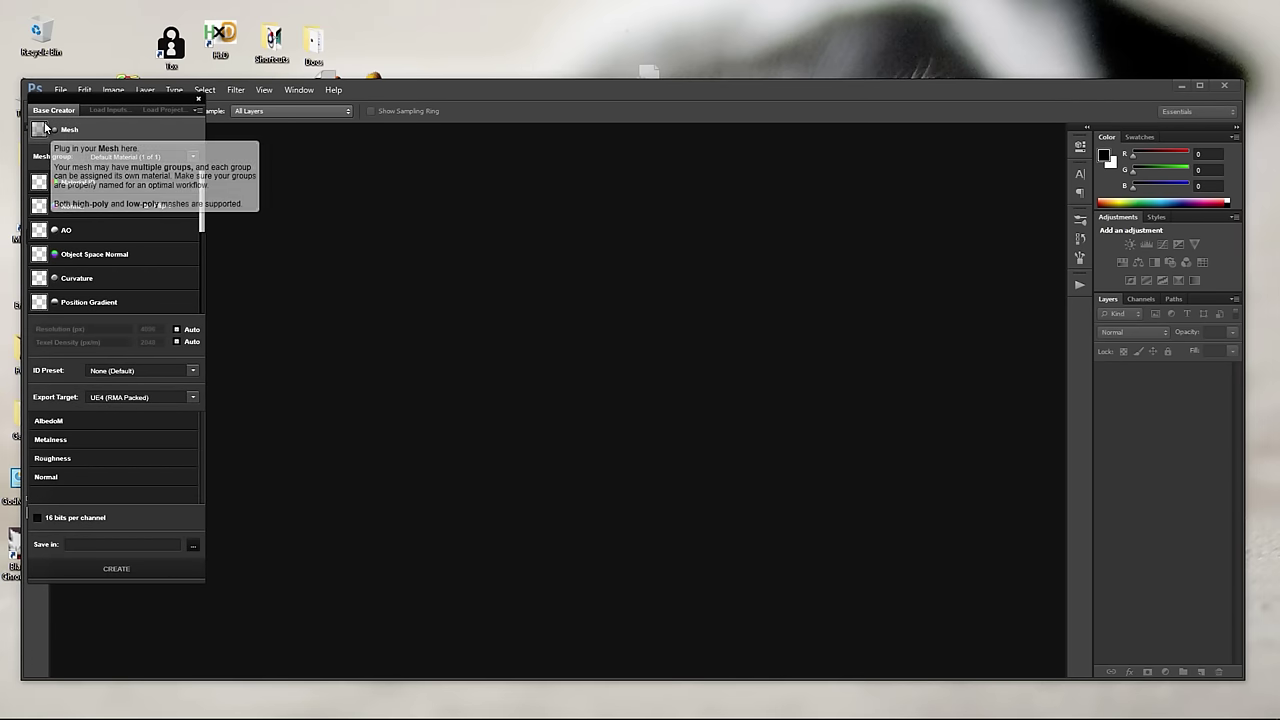
Step: Load EC2_01A.FBX from the SFVModding folder as the texture set's mesh
left_click_drag(157, 108, 242, 195)
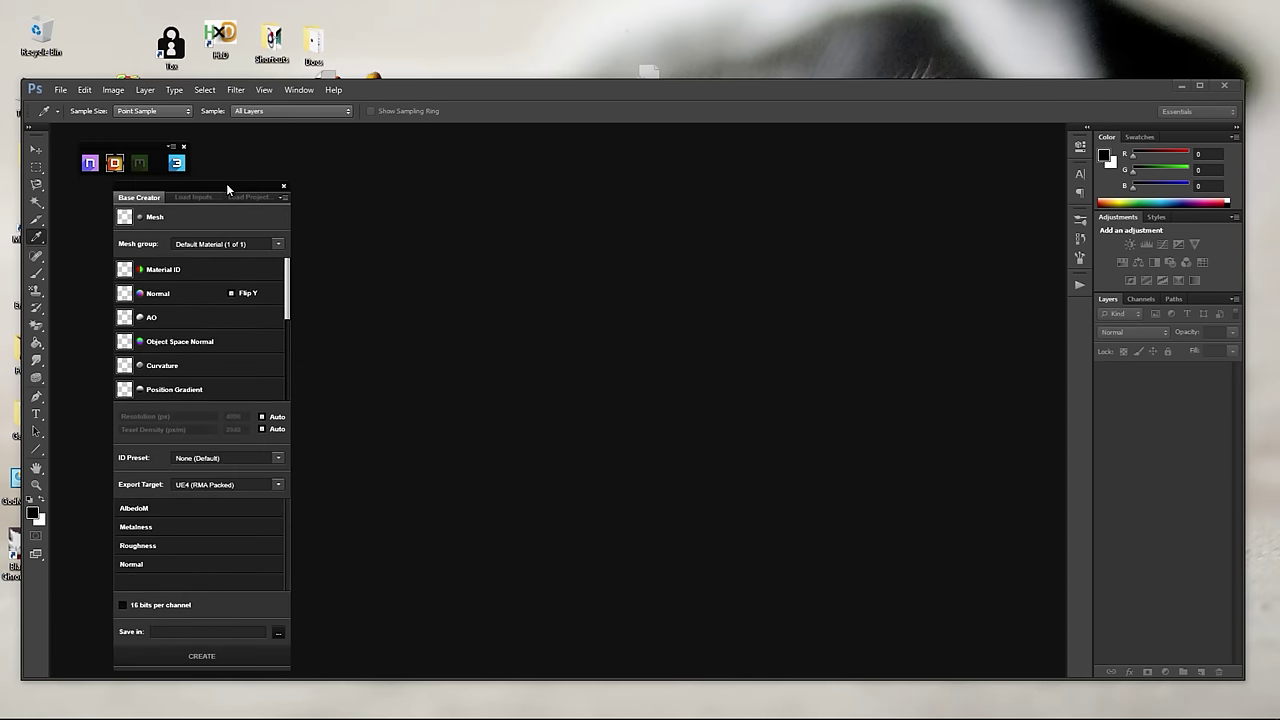
left_click(148, 277)
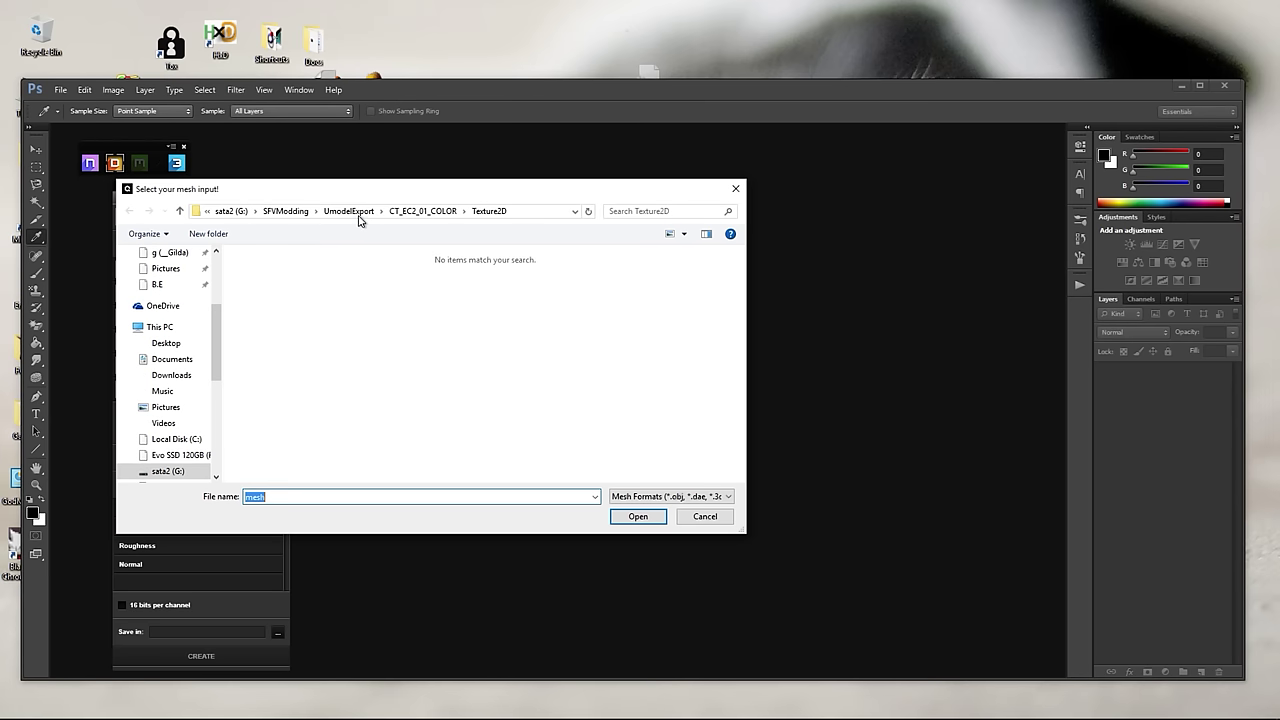
left_click(286, 211)
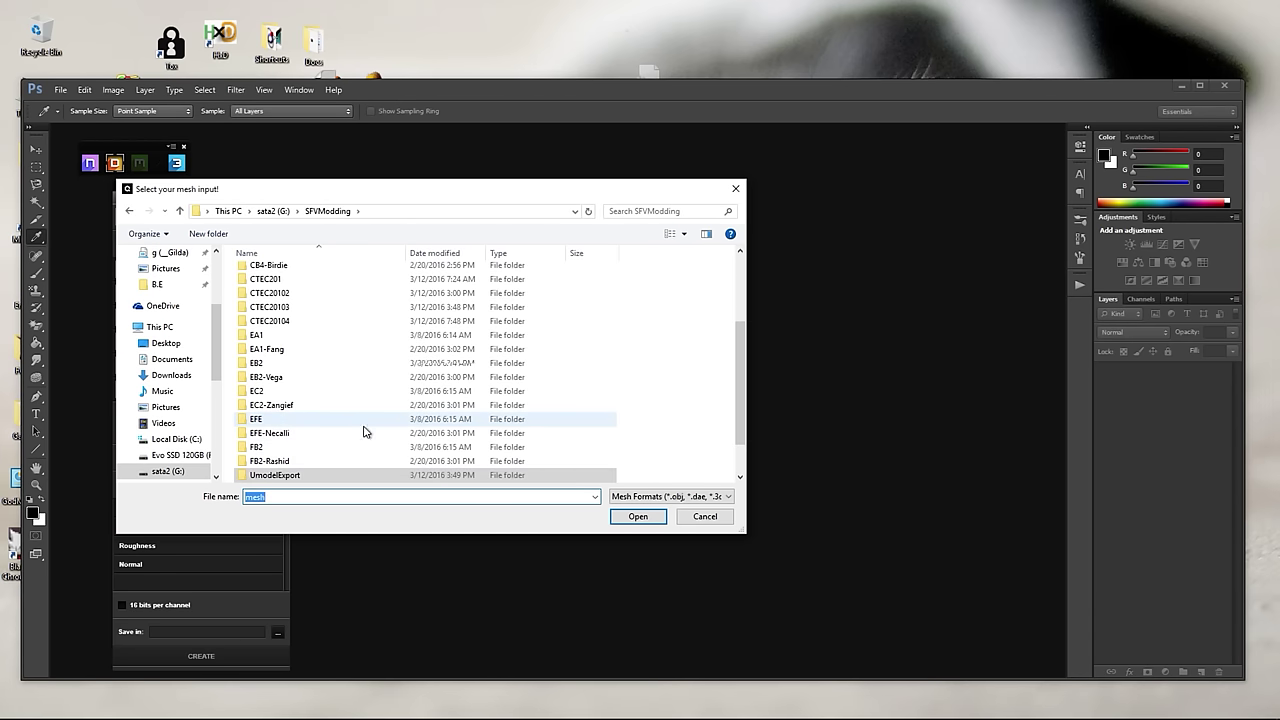
scroll(360, 430, "down", 1)
left_click(287, 464)
double_click(287, 464)
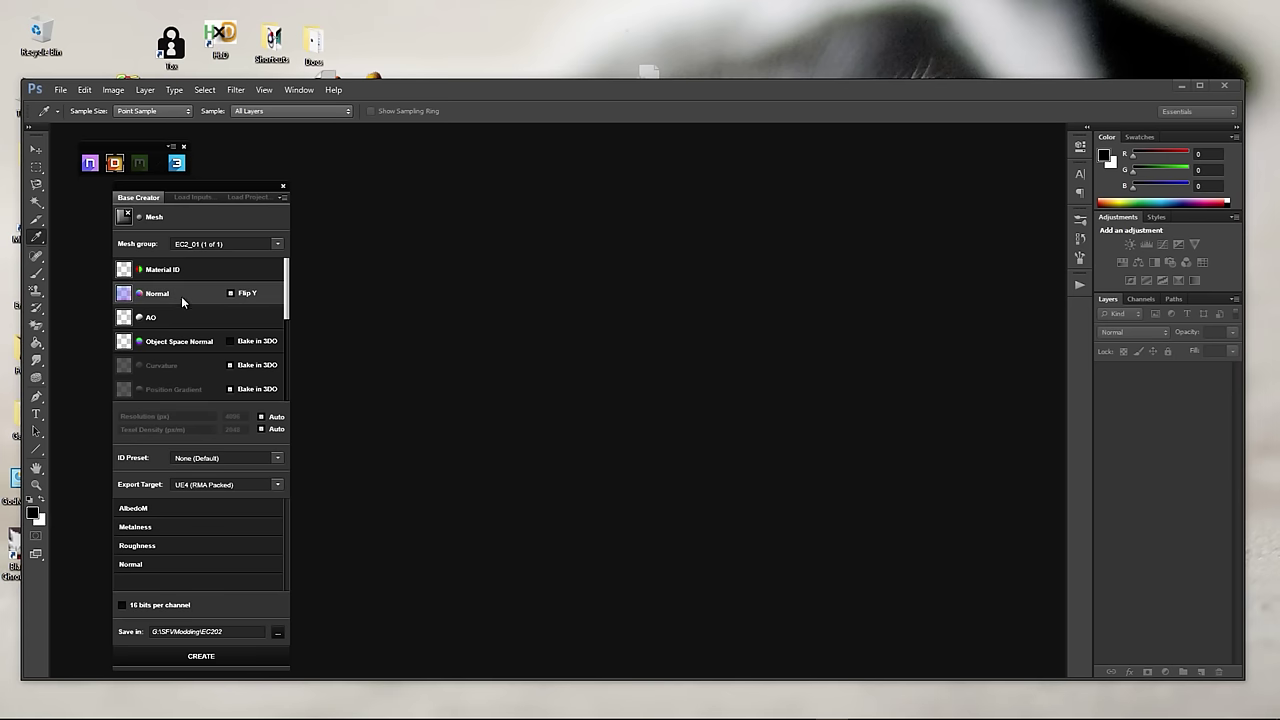
Step: Load UmodelExport's CT_EC2_01_NORMAL/Texture2D/CT_EC2_01_NORMAL.tga as the normal map
left_click(124, 293)
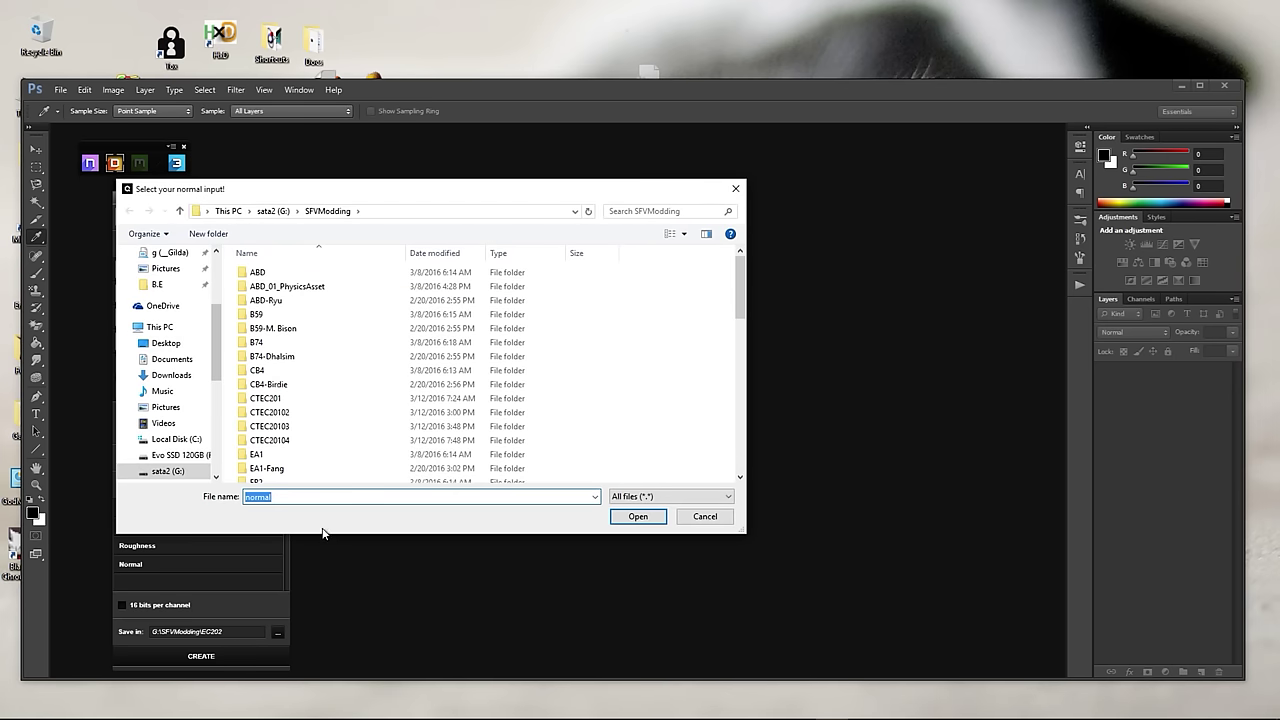
scroll(308, 400, "down", 5)
scroll(305, 420, "up", 2)
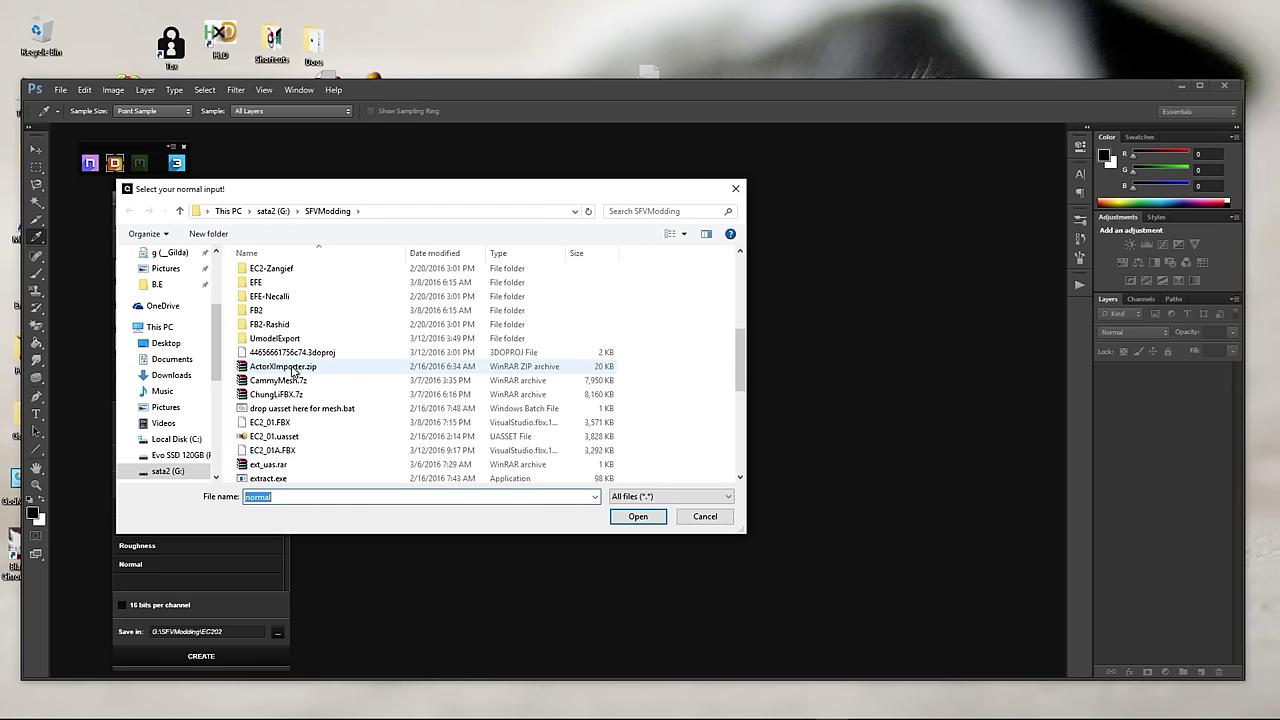
double_click(267, 383)
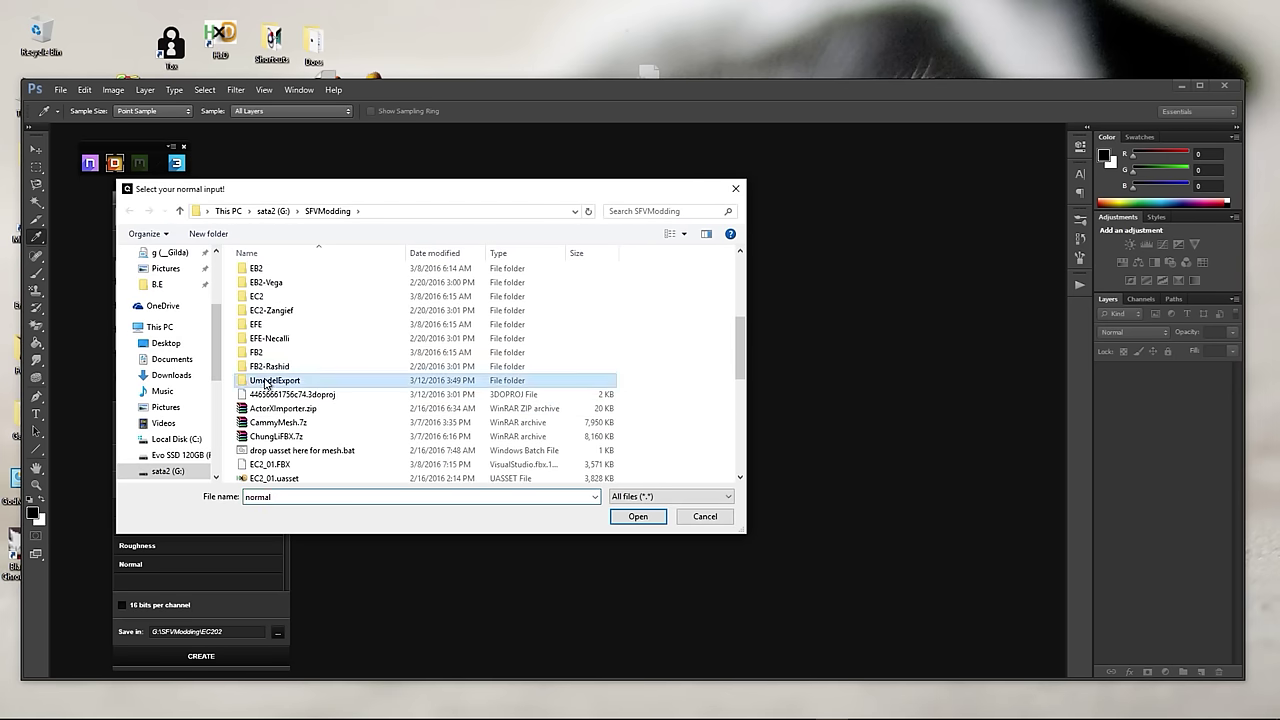
scroll(300, 440, "down", 5)
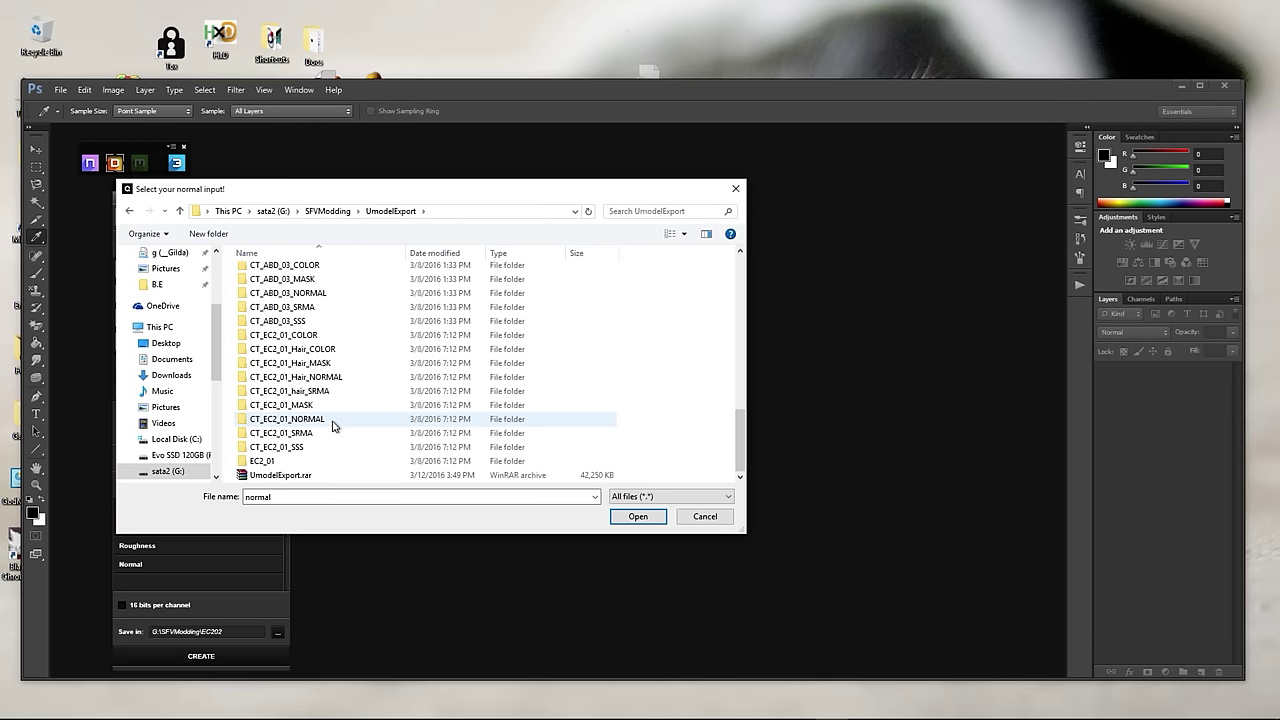
double_click(318, 424)
double_click(282, 282)
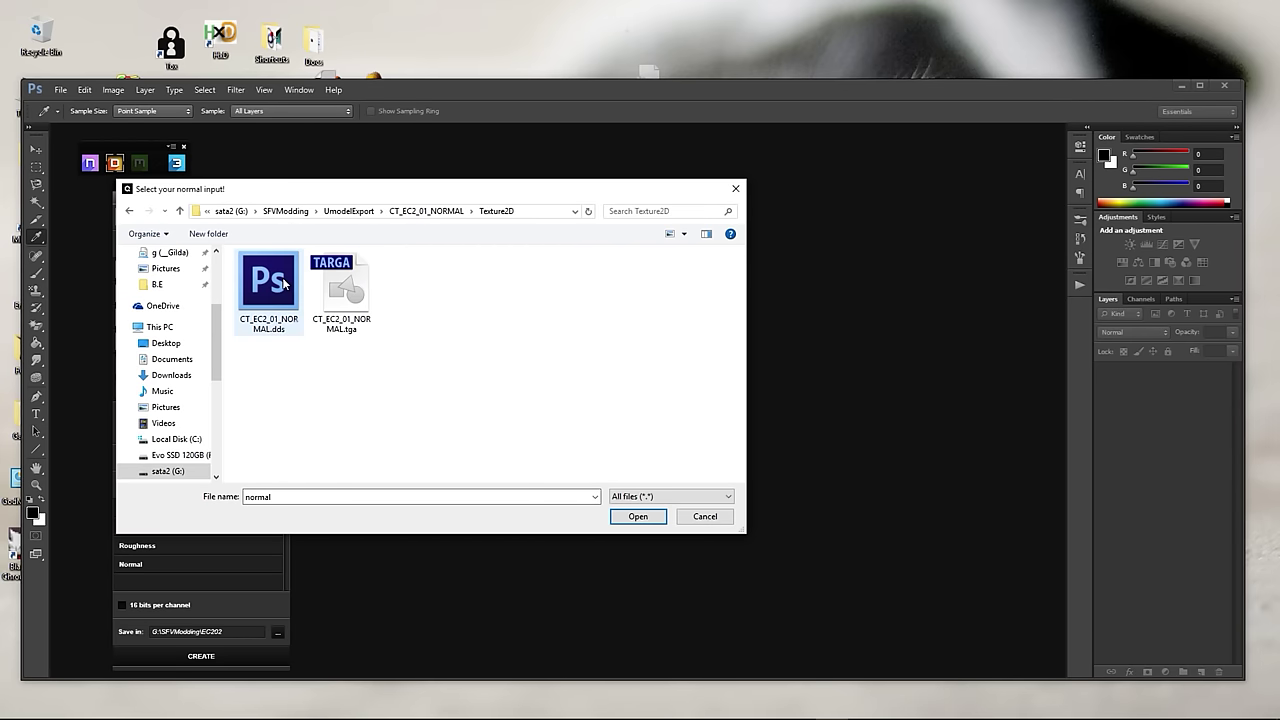
double_click(350, 291)
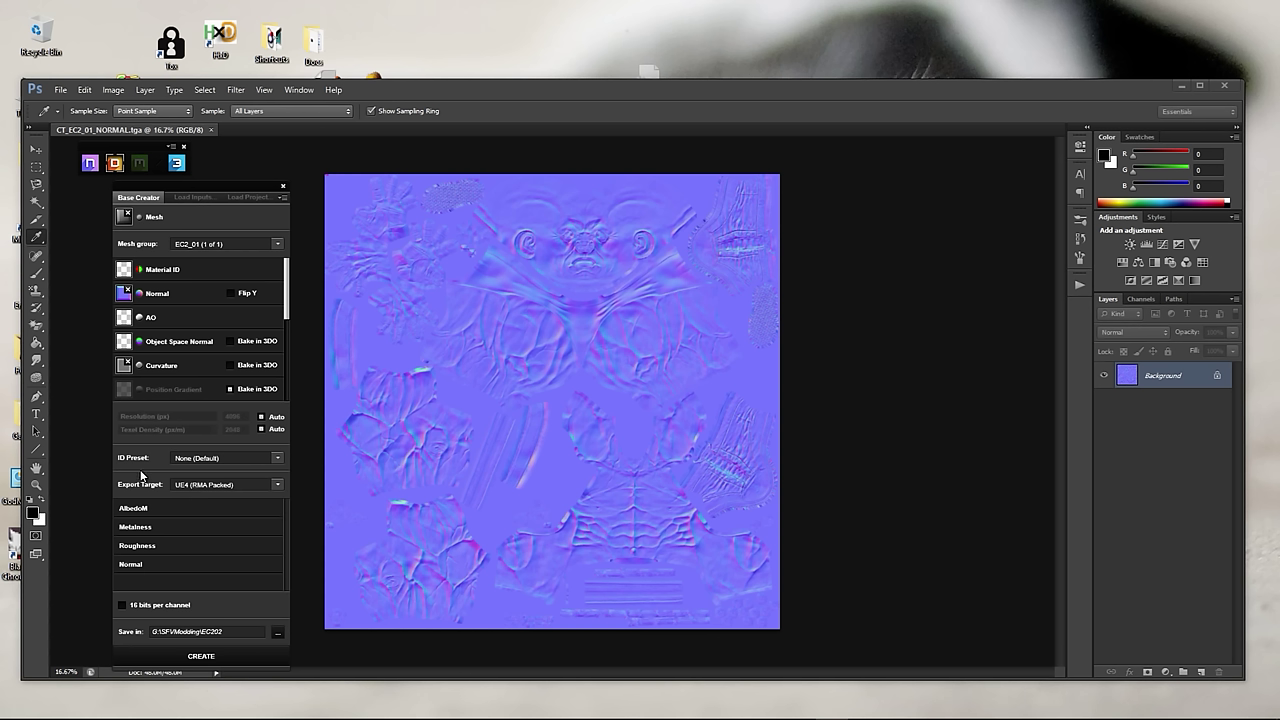
Step: Keep UE4 (RMA Packed) as the export target preset
left_click(278, 485)
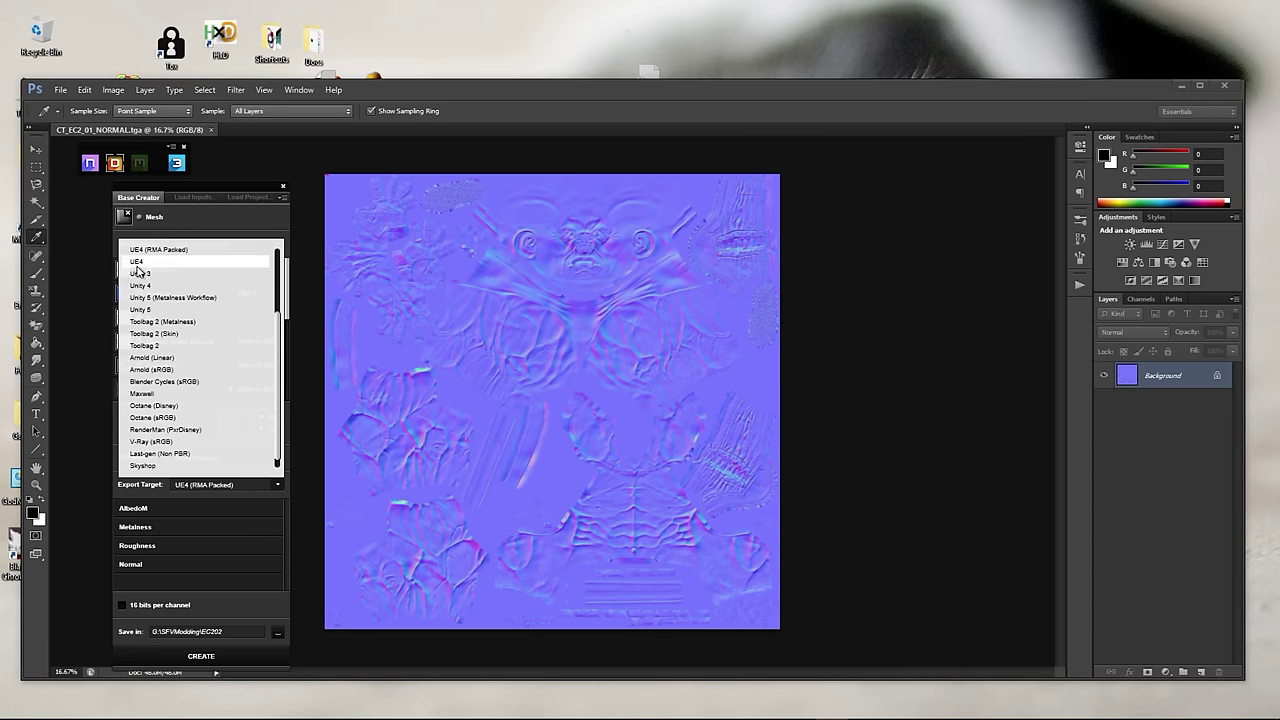
scroll(148, 285, "up", 1)
scroll(170, 330, "down", 1)
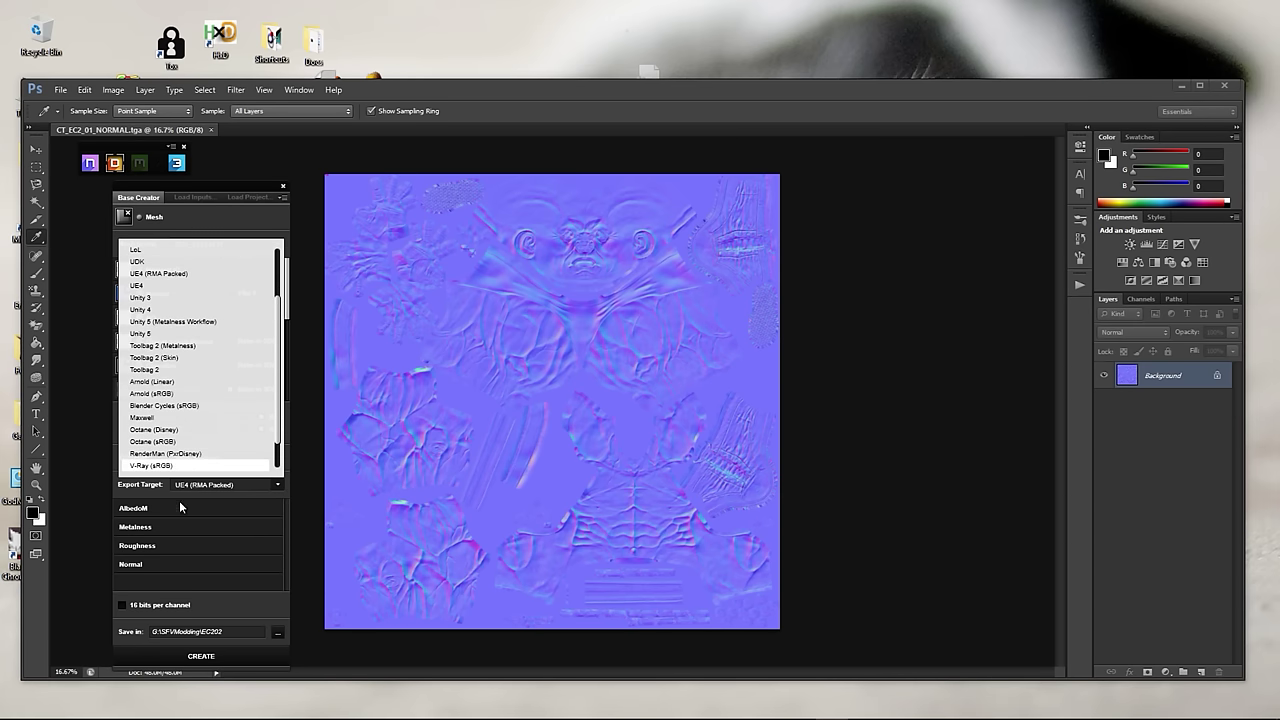
left_click(160, 274)
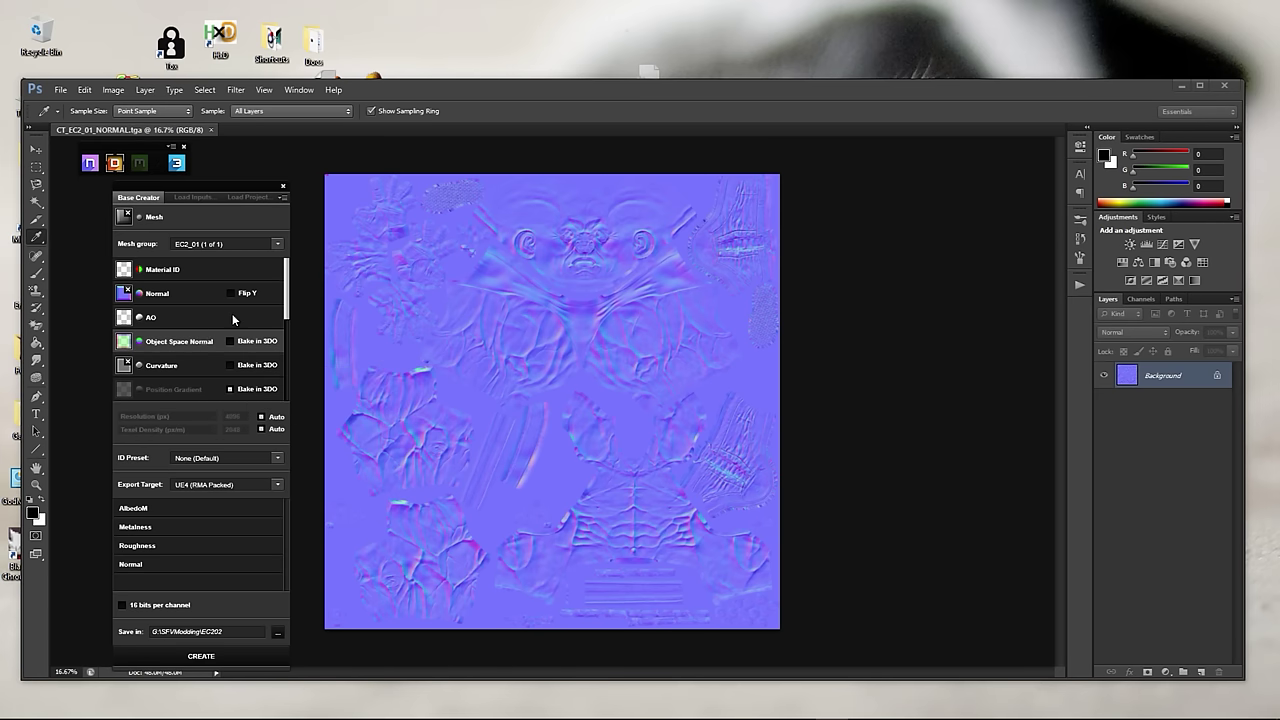
Step: Untick Bake in 3DO for the Position Gradient map
scroll(180, 335, "down", 1)
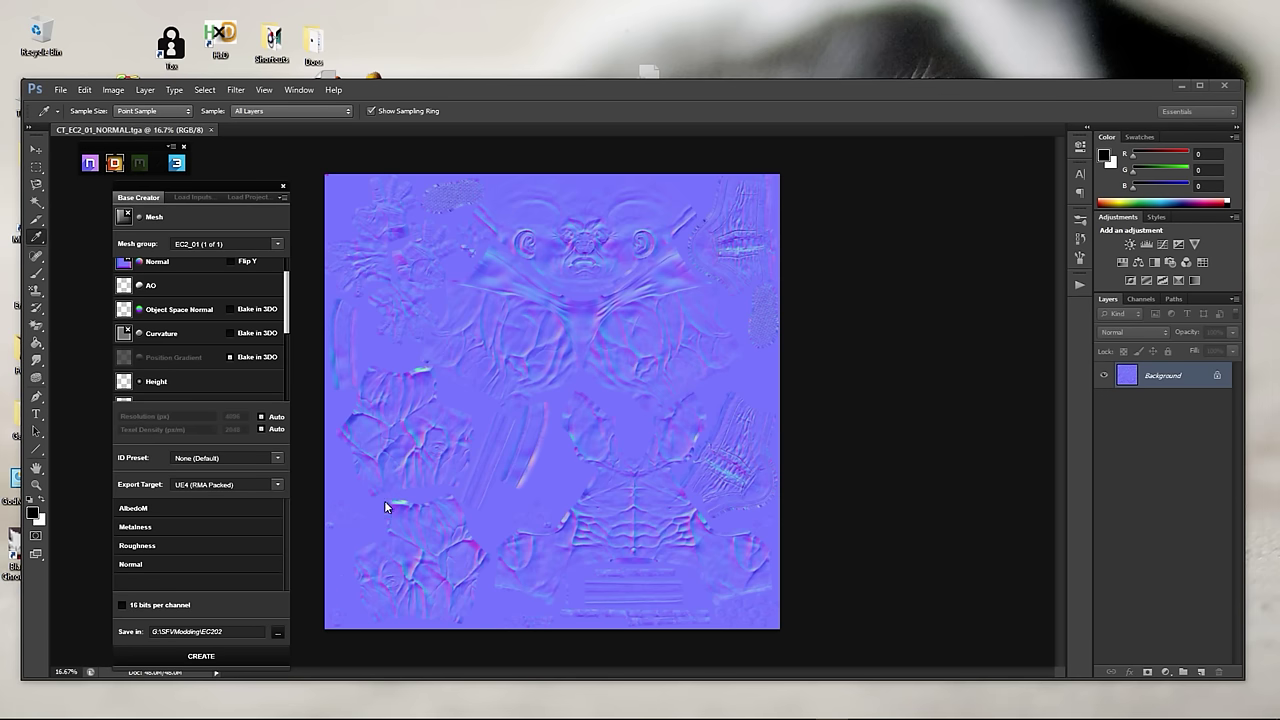
scroll(240, 305, "up", 1)
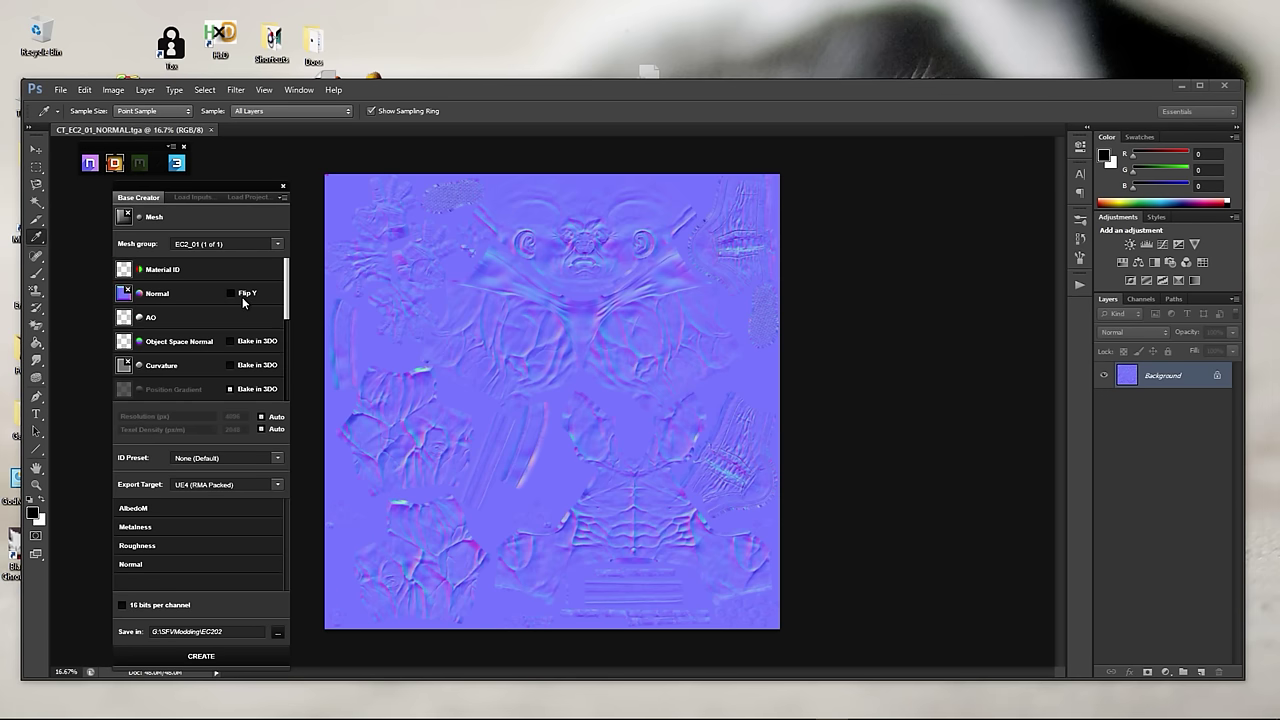
scroll(240, 315, "down", 3)
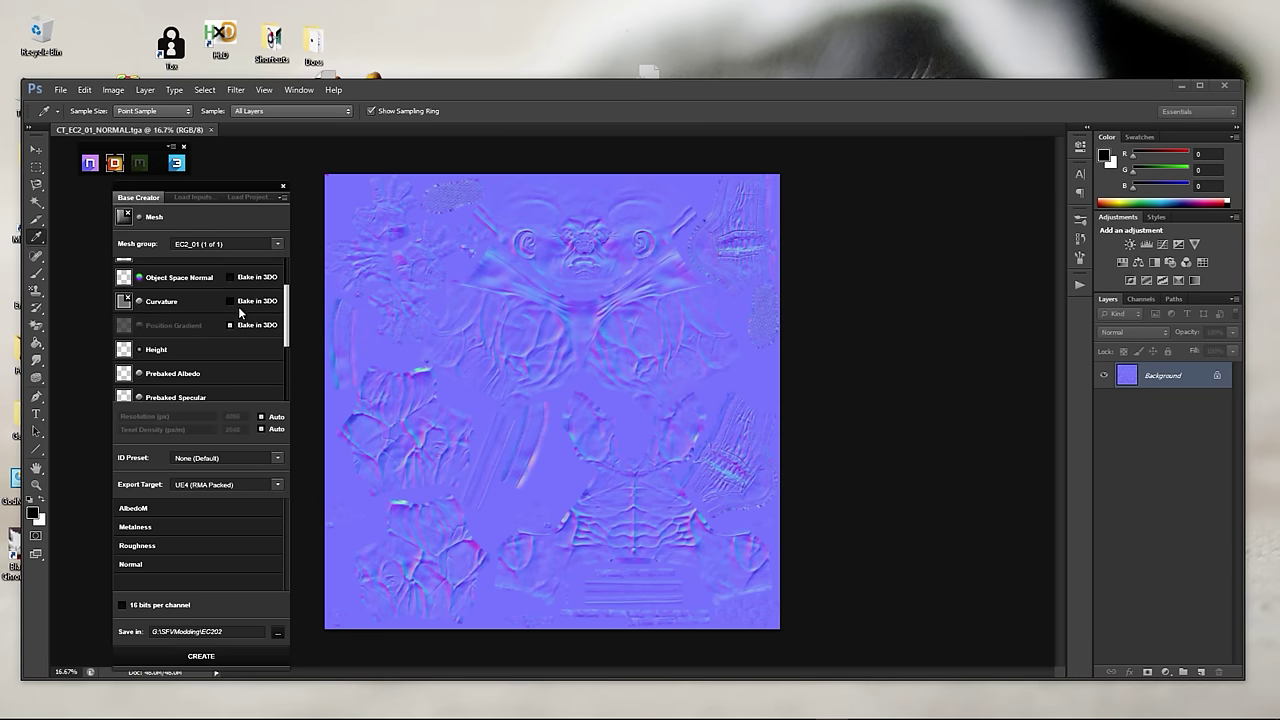
left_click(231, 325)
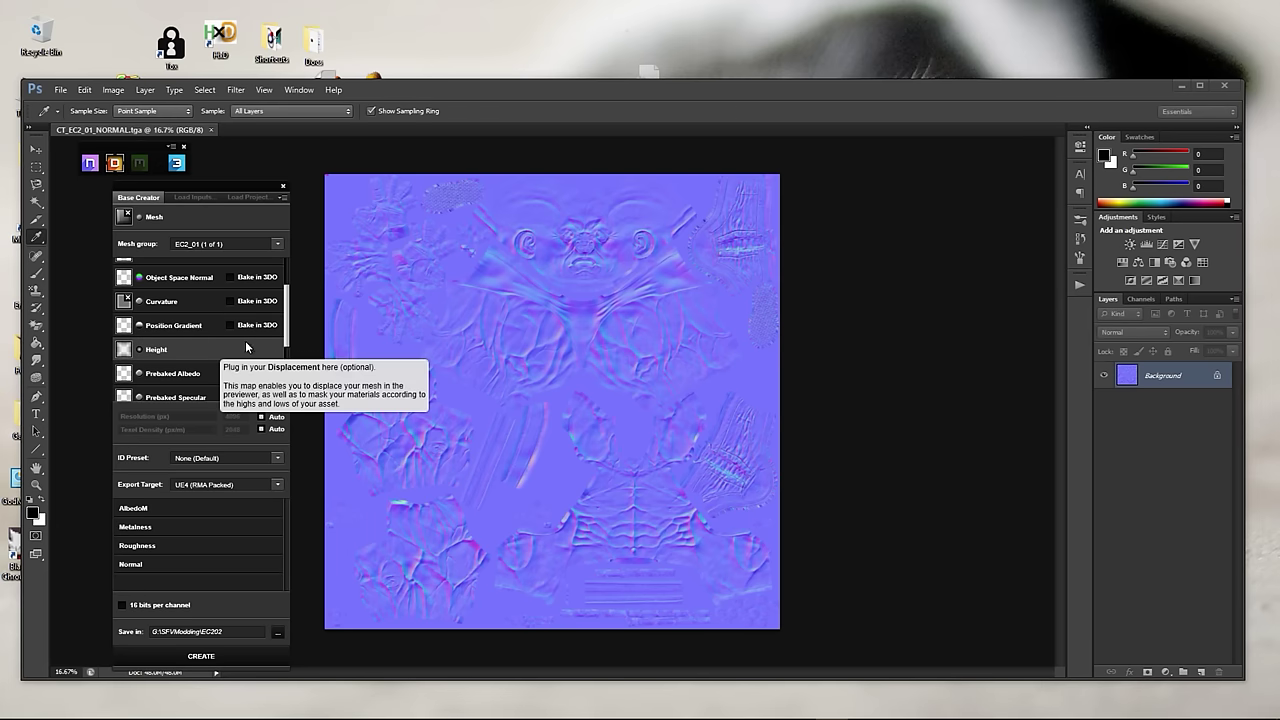
scroll(211, 280, "down", 3)
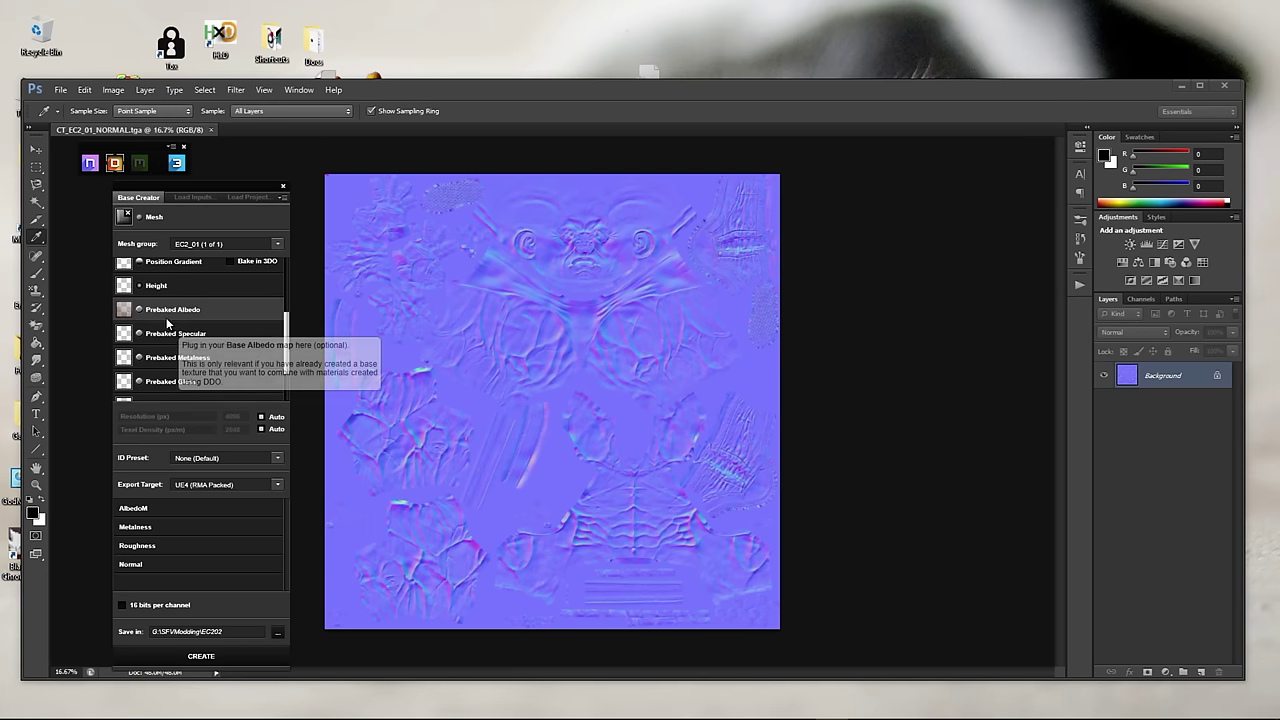
Step: Load UmodelExport's CT_EC2_01_COLOR/Texture2D/CT_EC2_01_COLOR.tga as the prebaked albedo
left_click(131, 314)
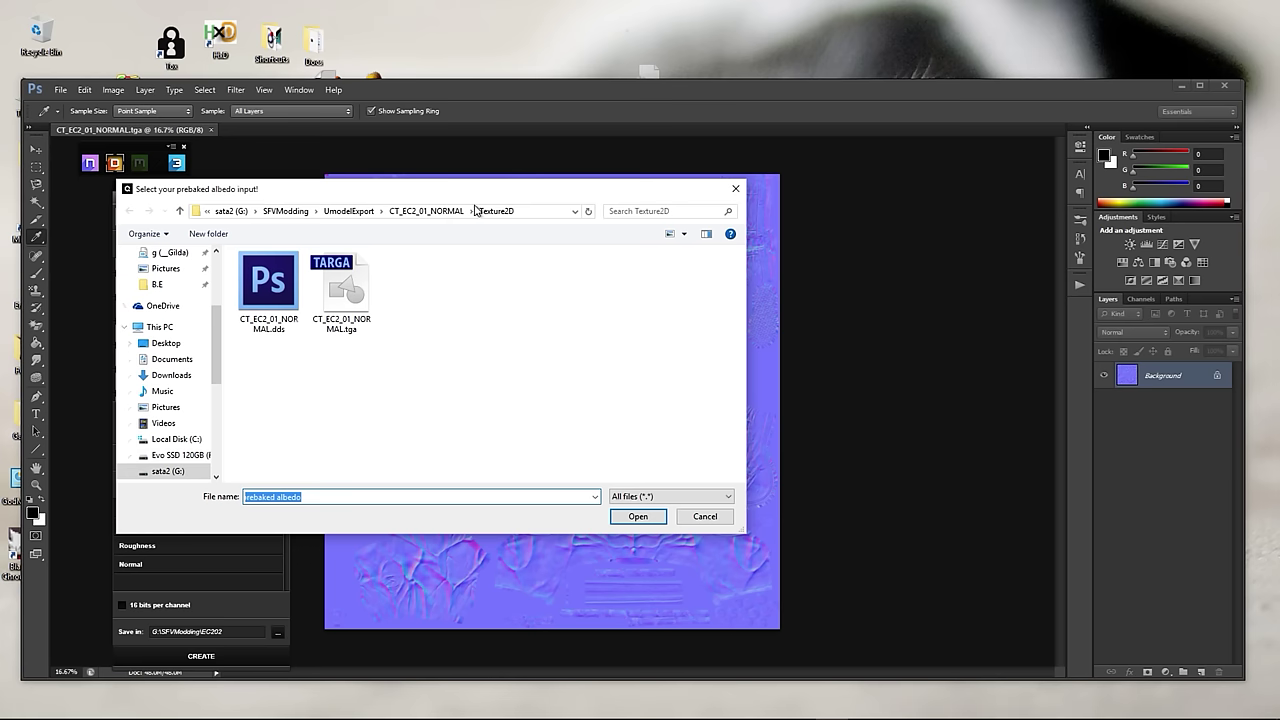
left_click(366, 210)
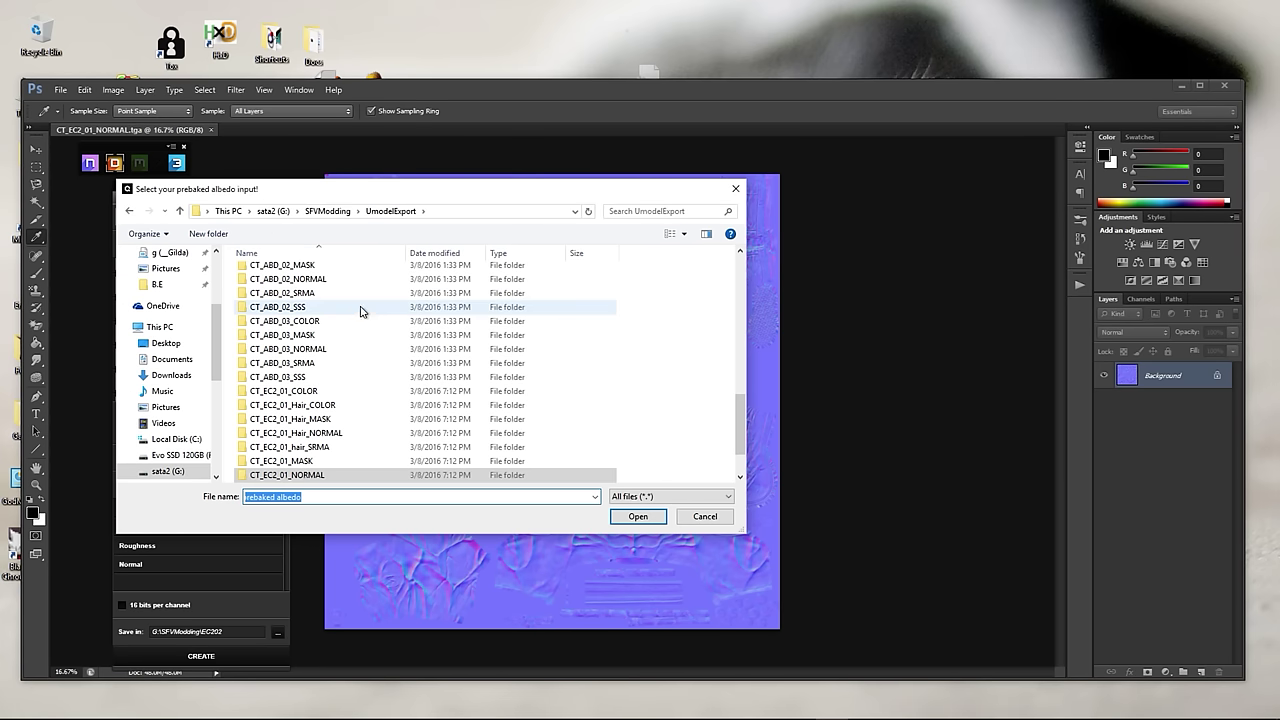
scroll(333, 428, "down", 2)
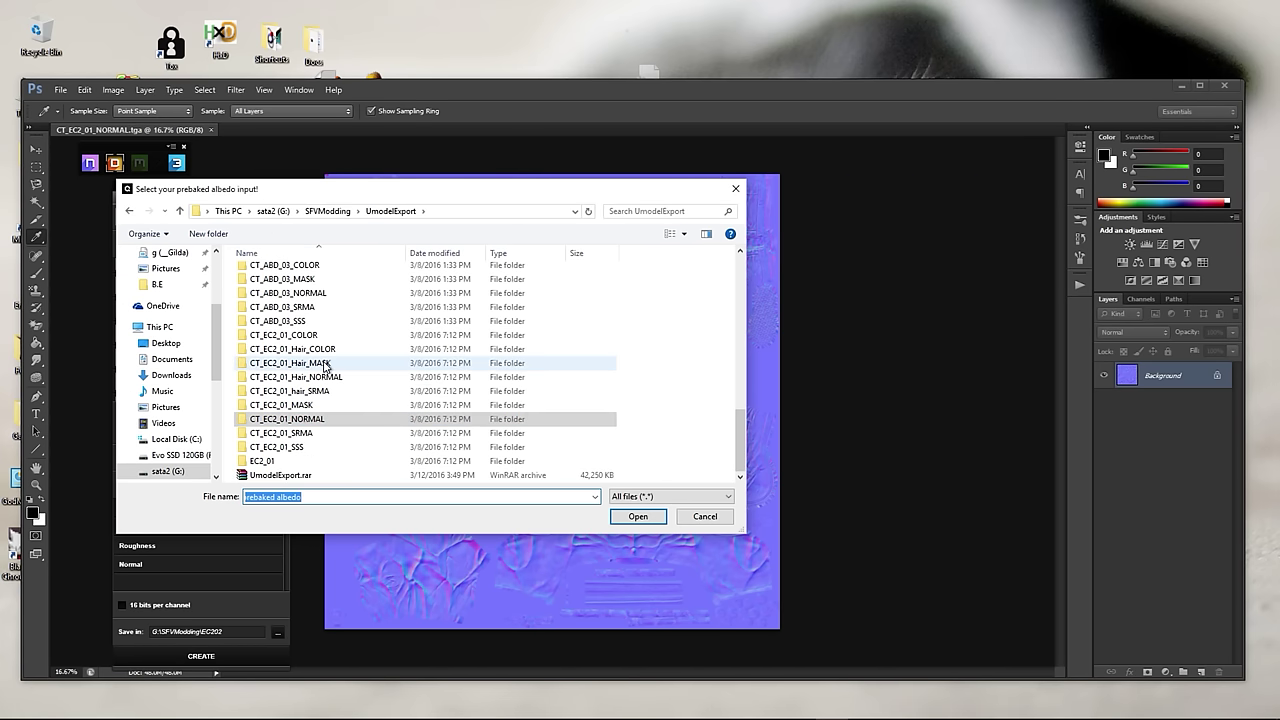
double_click(310, 337)
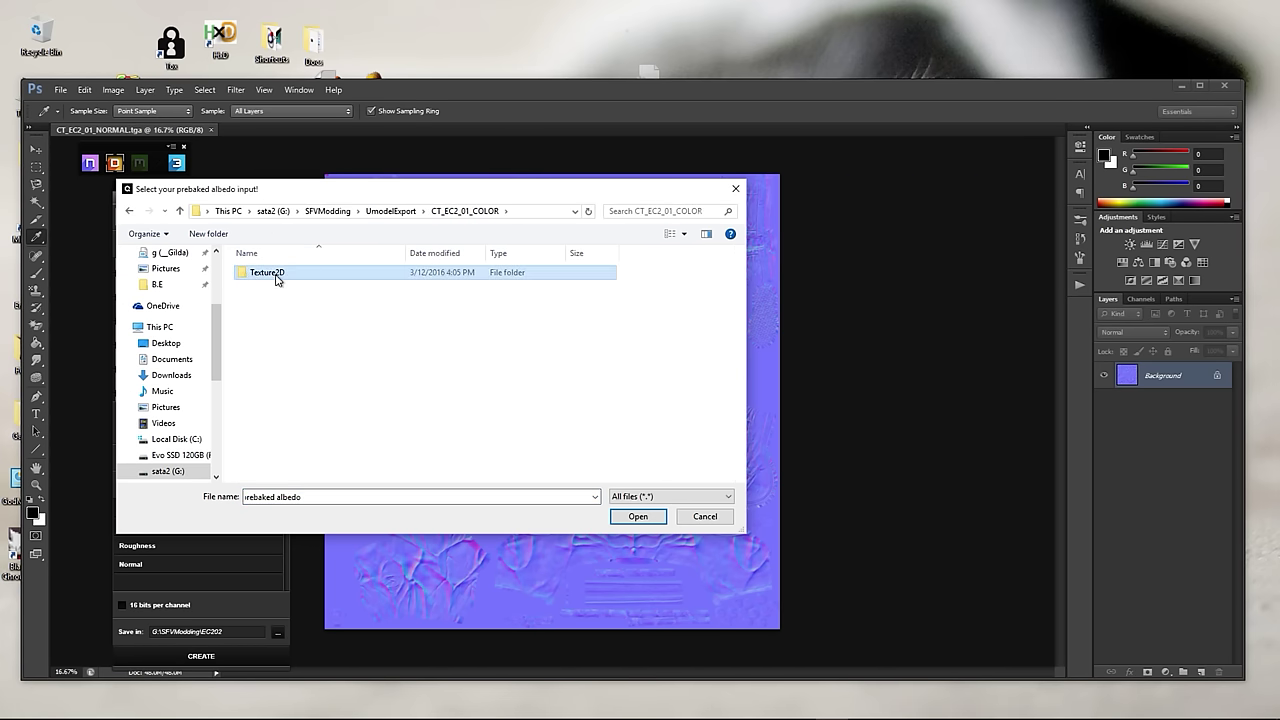
double_click(278, 274)
double_click(341, 292)
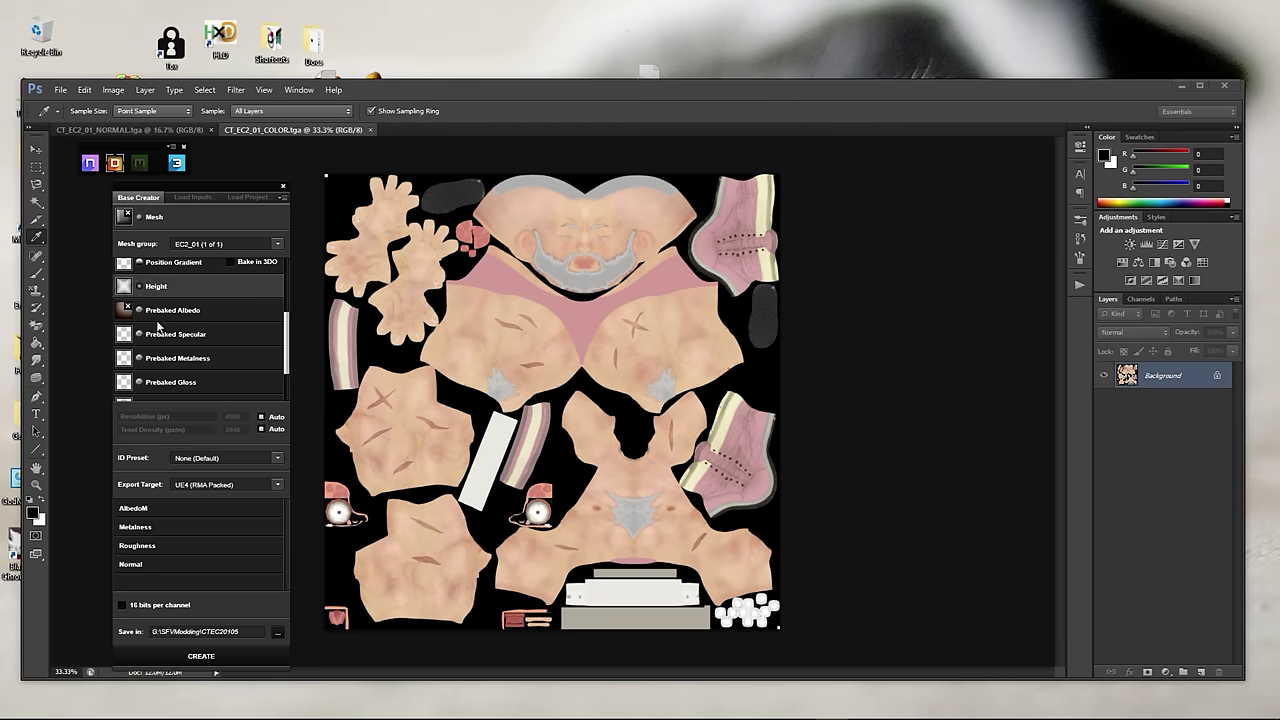
scroll(175, 325, "down", 3)
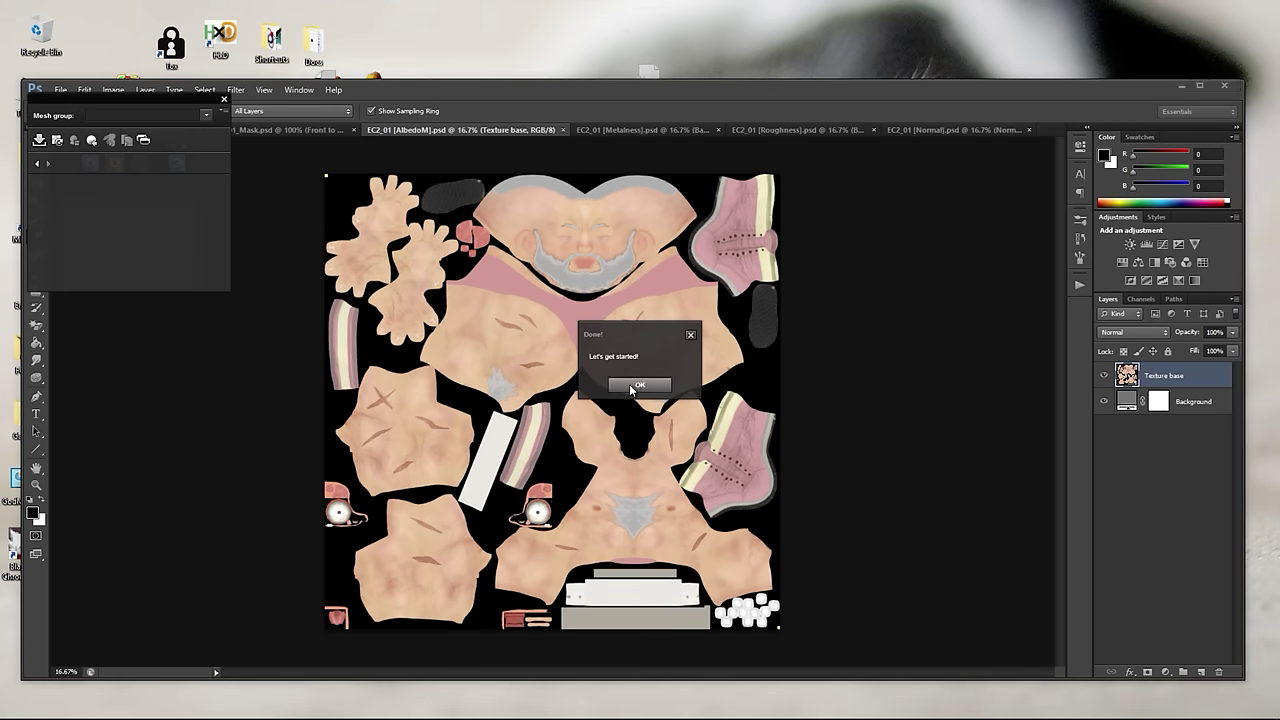
left_click(640, 383)
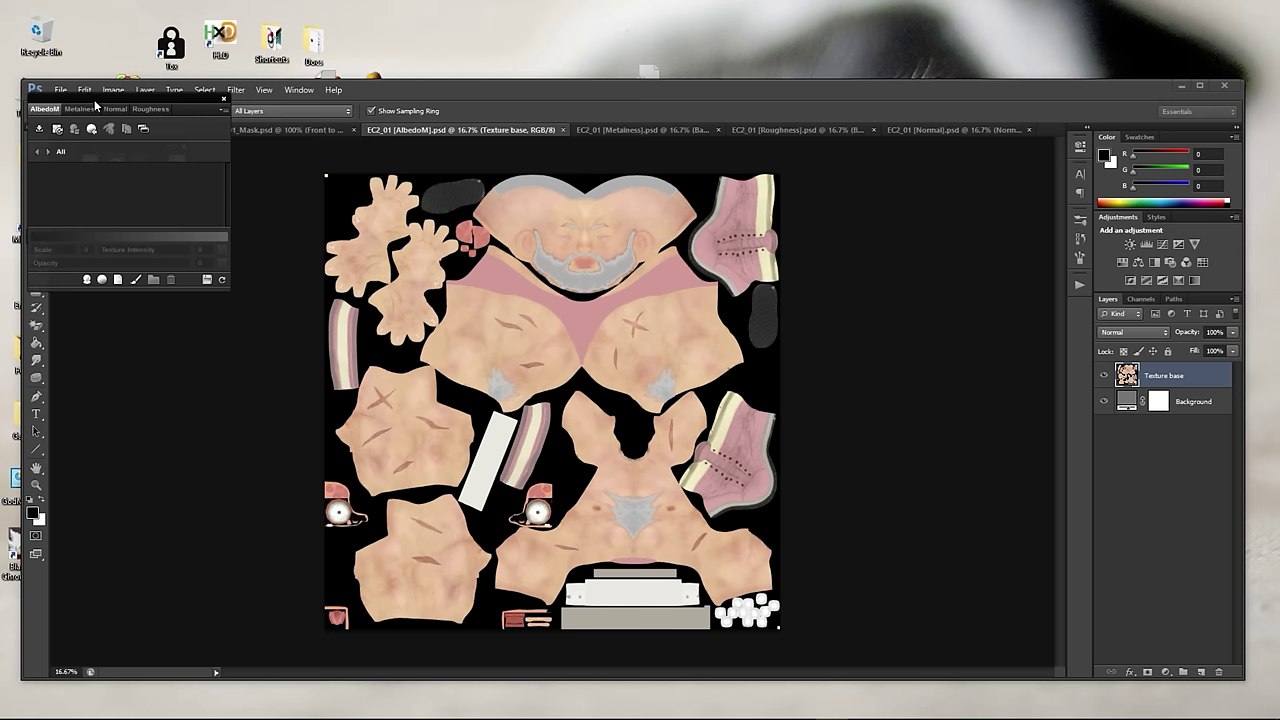
left_click_drag(95, 102, 155, 242)
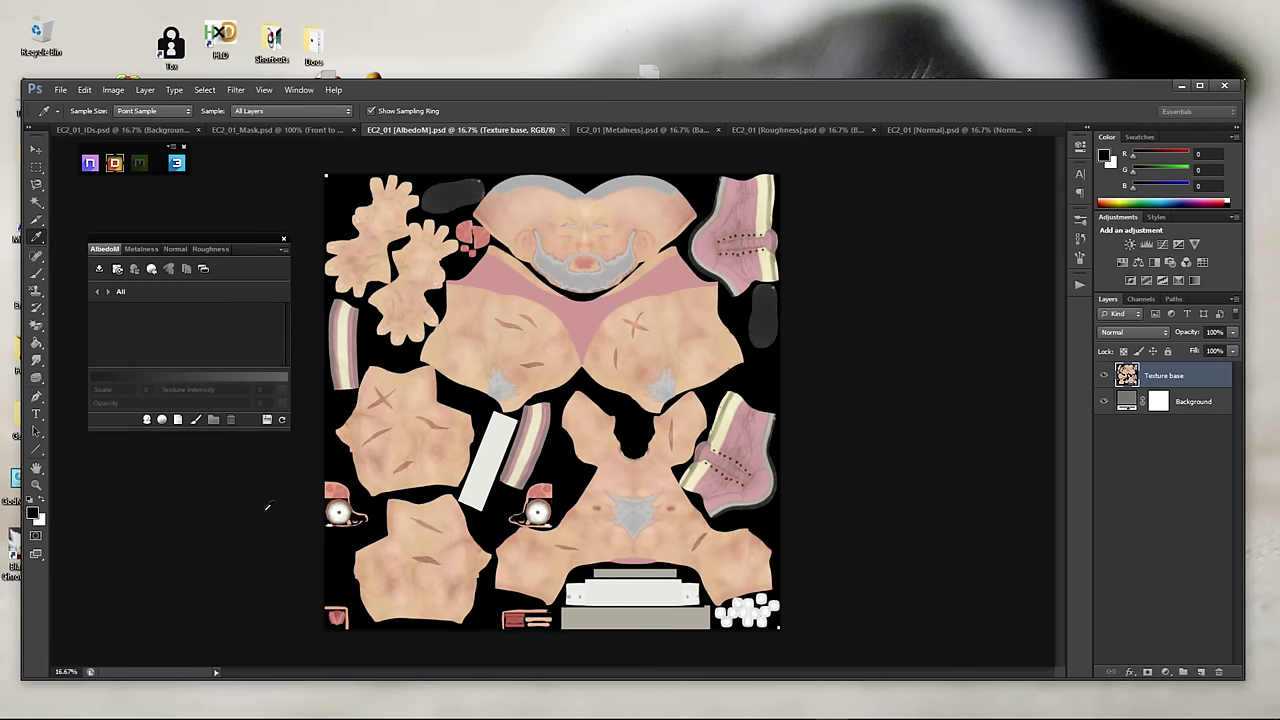
left_click(296, 429)
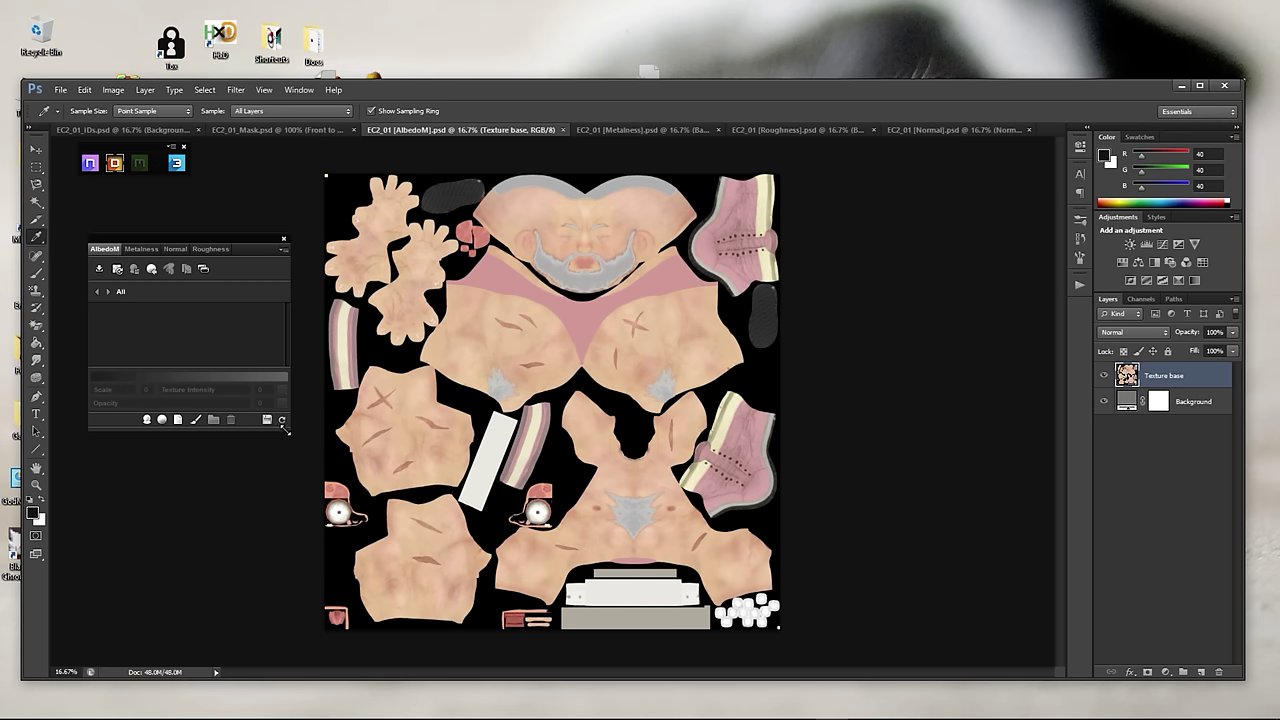
left_click_drag(285, 428, 270, 577)
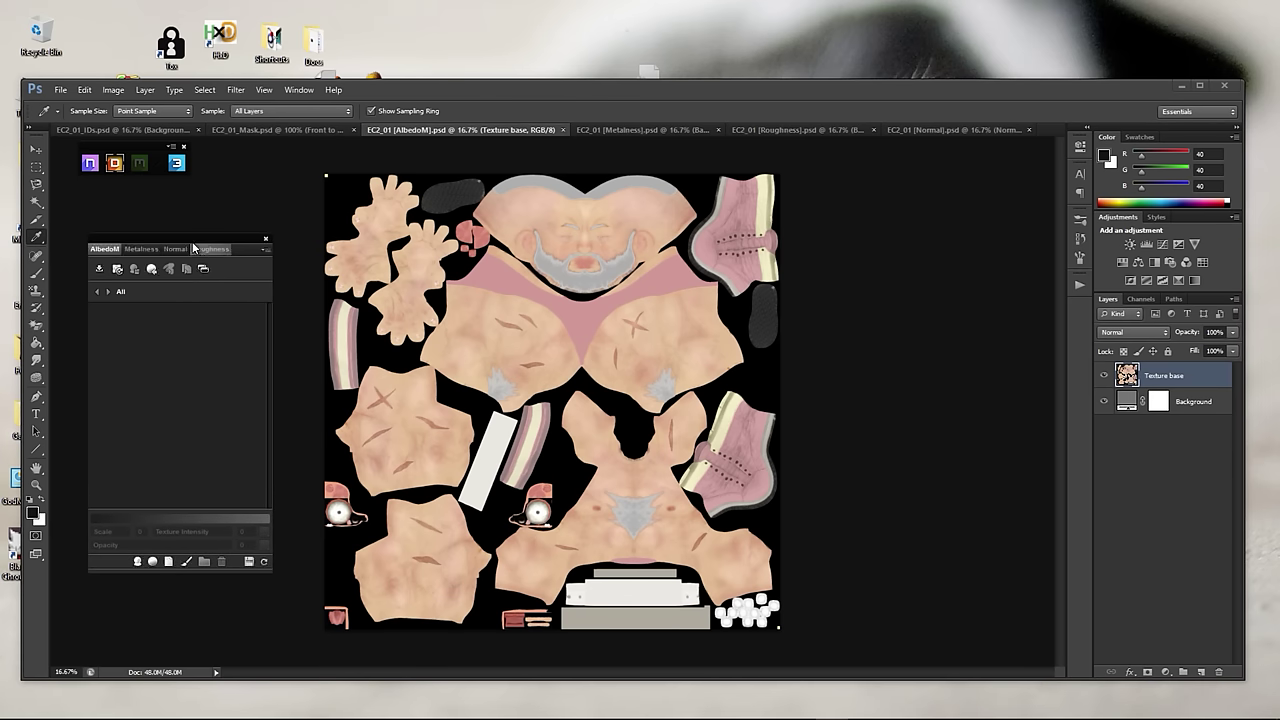
left_click_drag(192, 247, 165, 192)
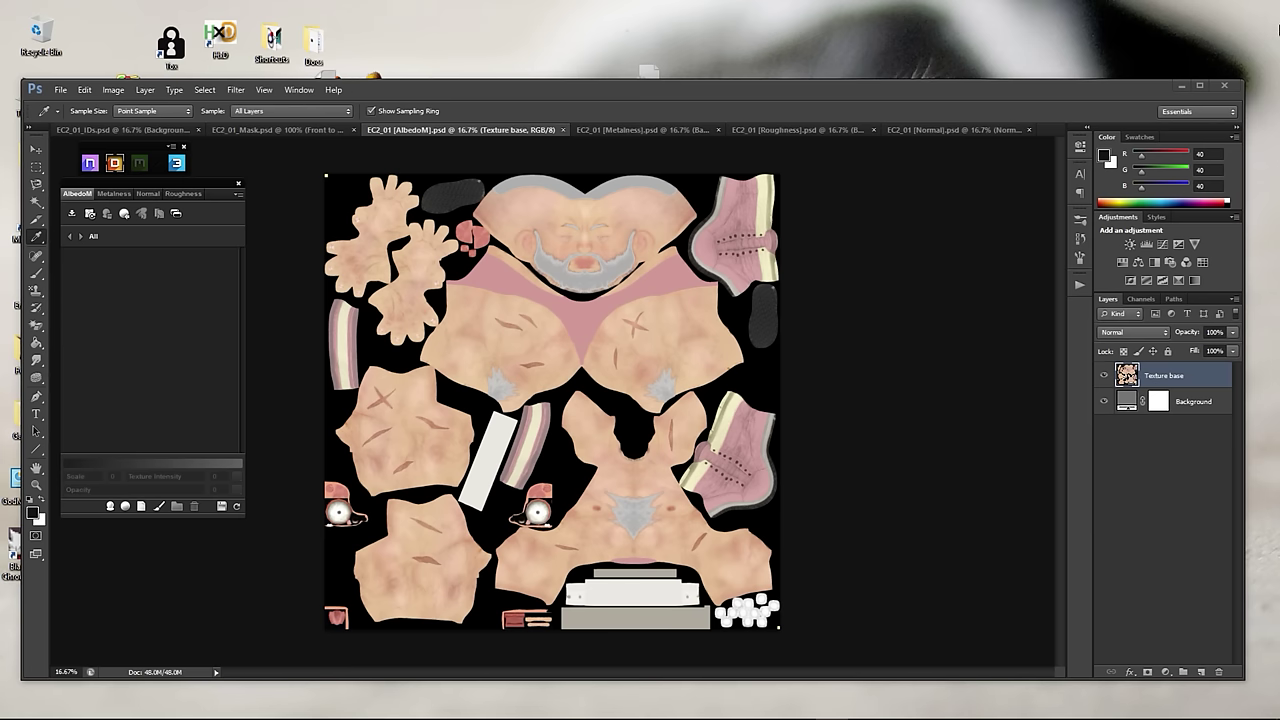
left_click(1199, 85)
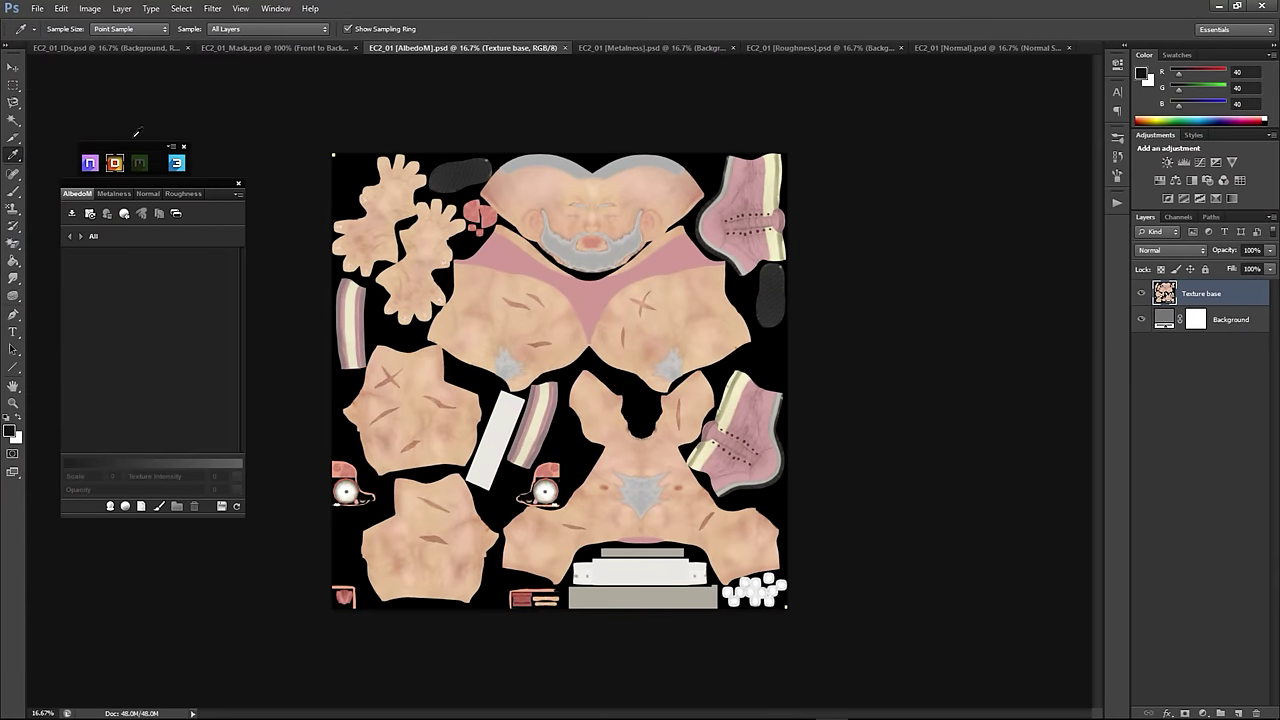
left_click_drag(132, 140, 92, 65)
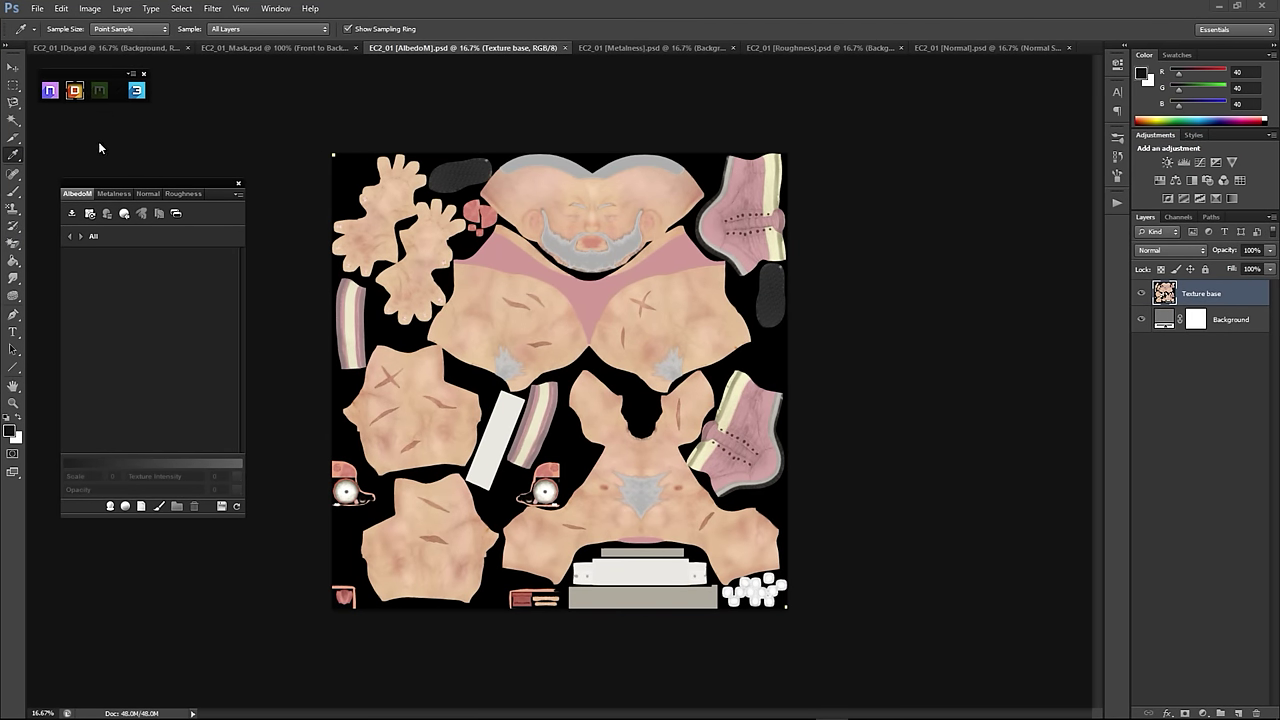
left_click_drag(94, 179, 90, 151)
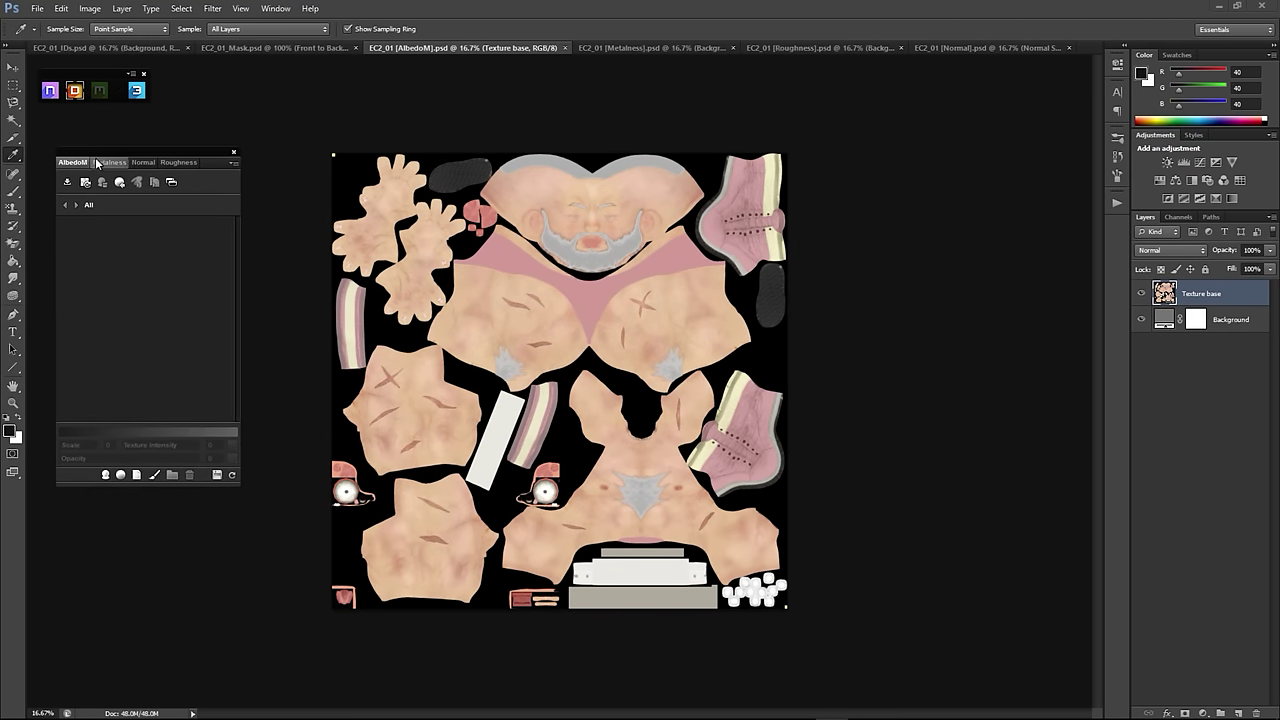
left_click(109, 162)
left_click(143, 162)
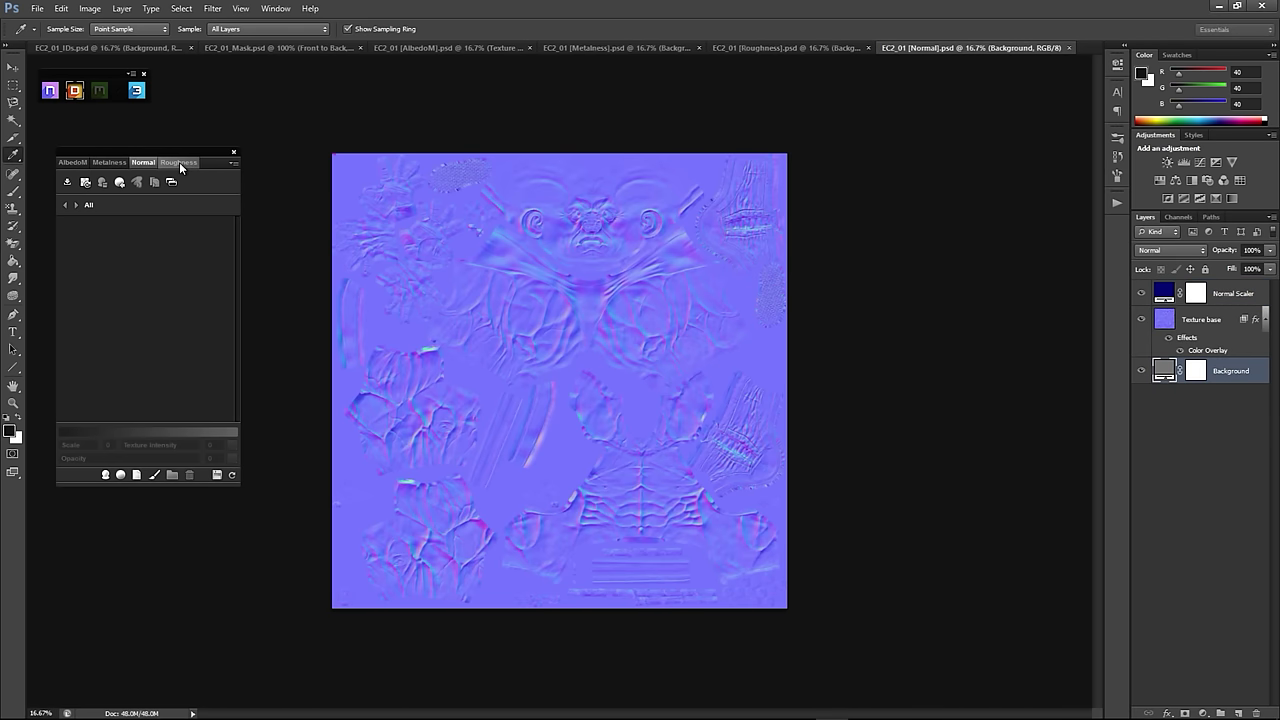
left_click(178, 162)
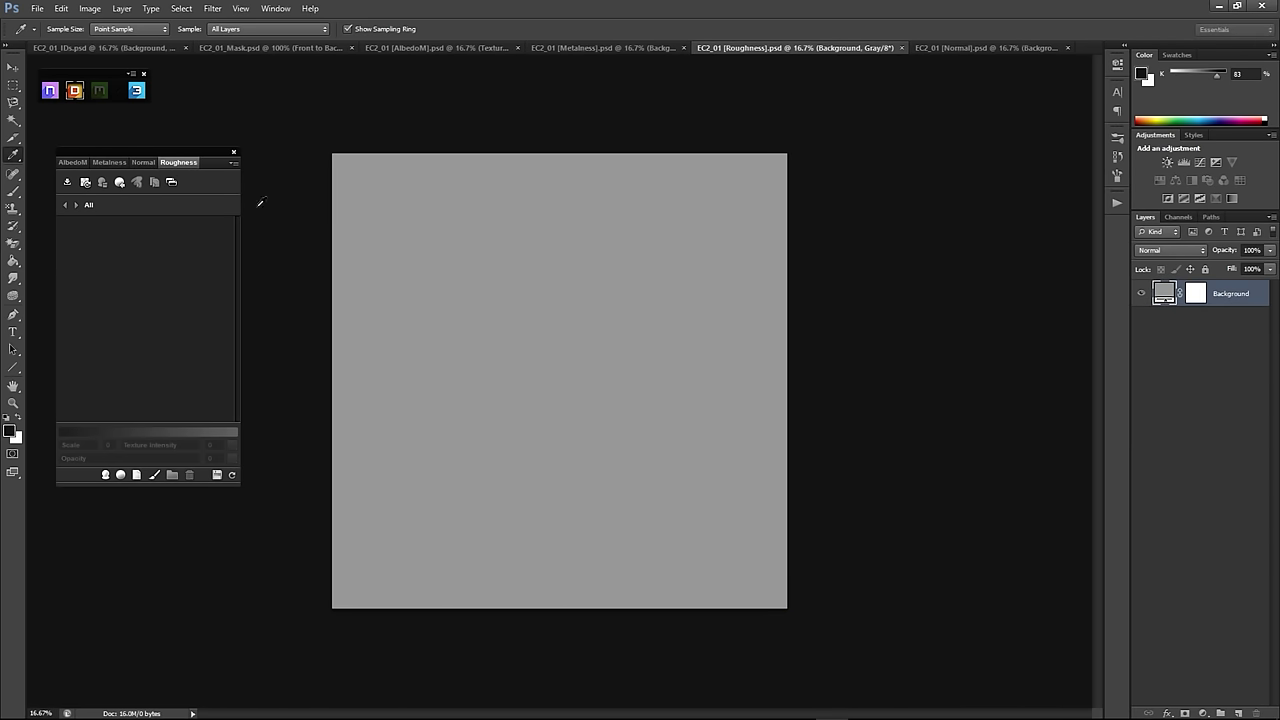
left_click(74, 164)
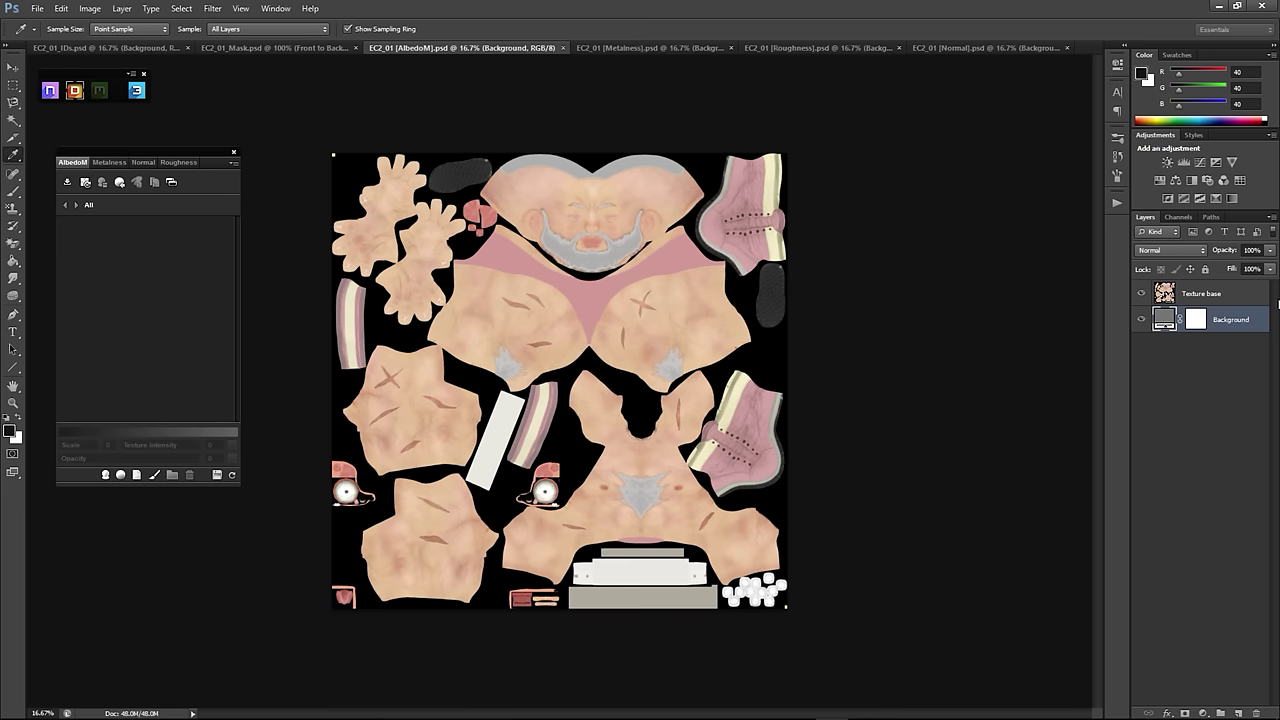
Step: Duplicate the Texture base layer into a Texture base copy layer
left_click(1217, 298)
right_click(1216, 298)
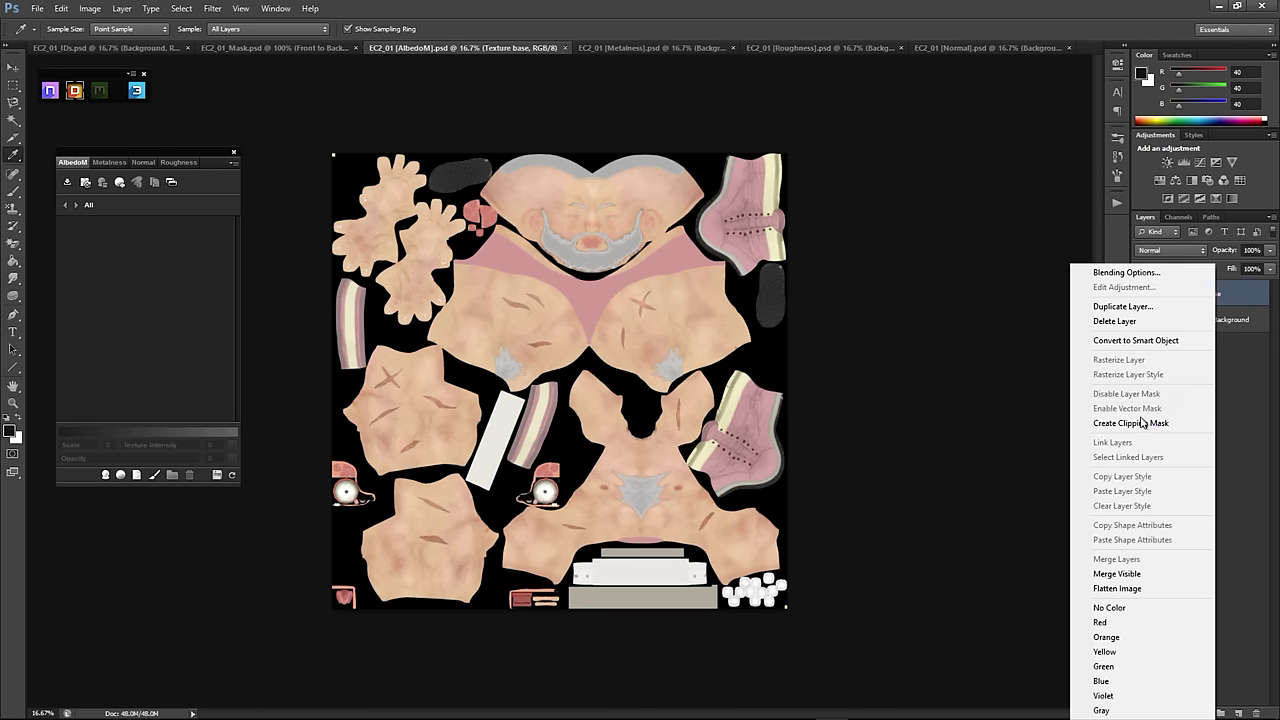
left_click(1132, 310)
left_click(757, 218)
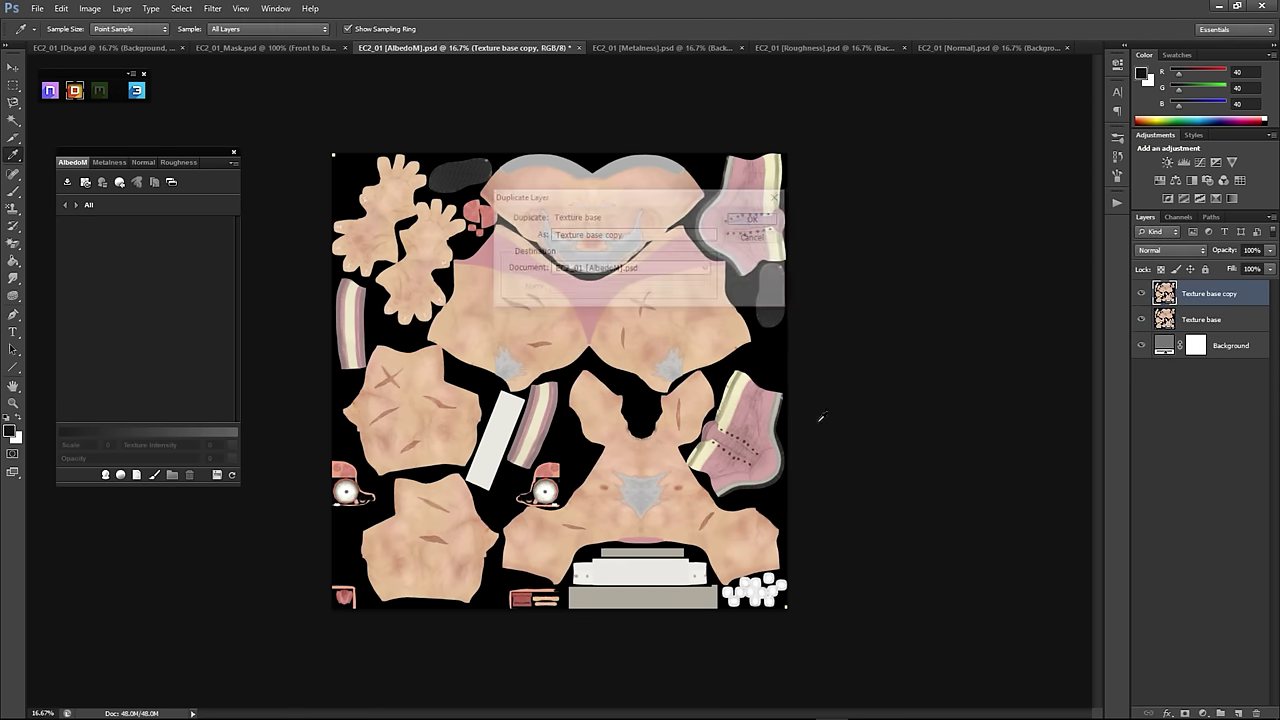
left_click(13, 119)
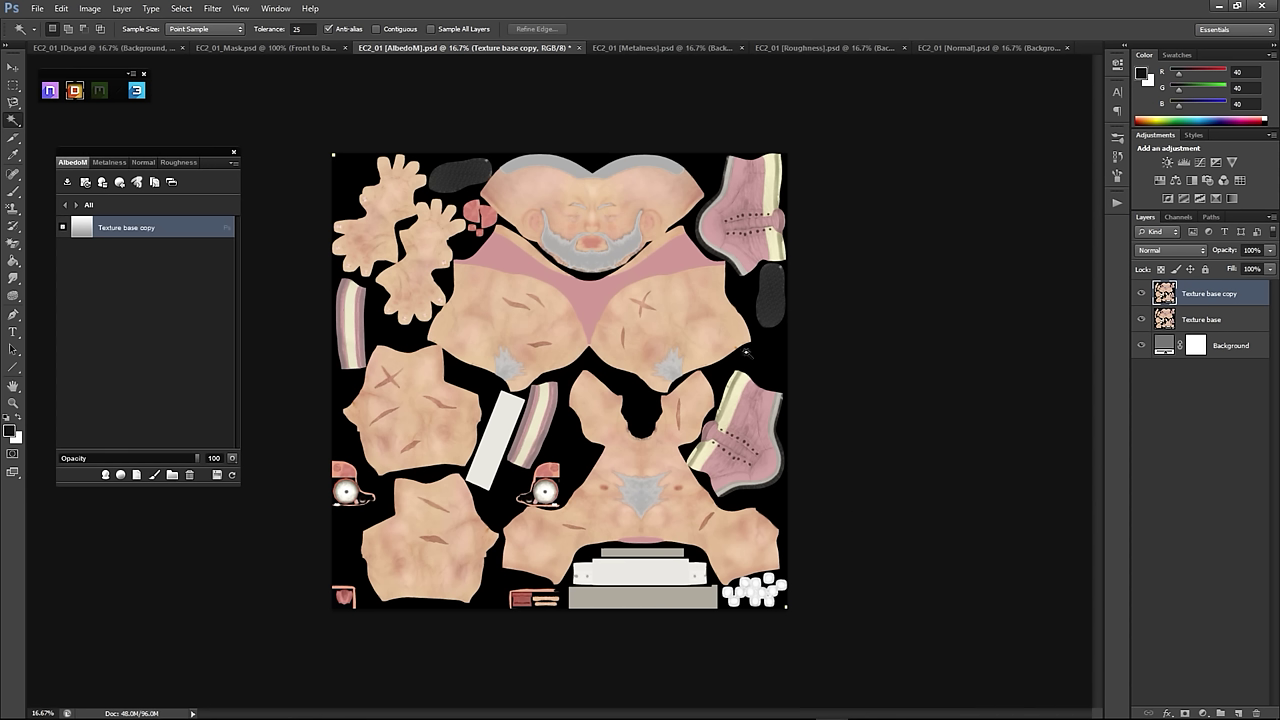
Step: Check the Normal map, then back on AlbedoM create the island mask Layer 1
left_click(143, 163)
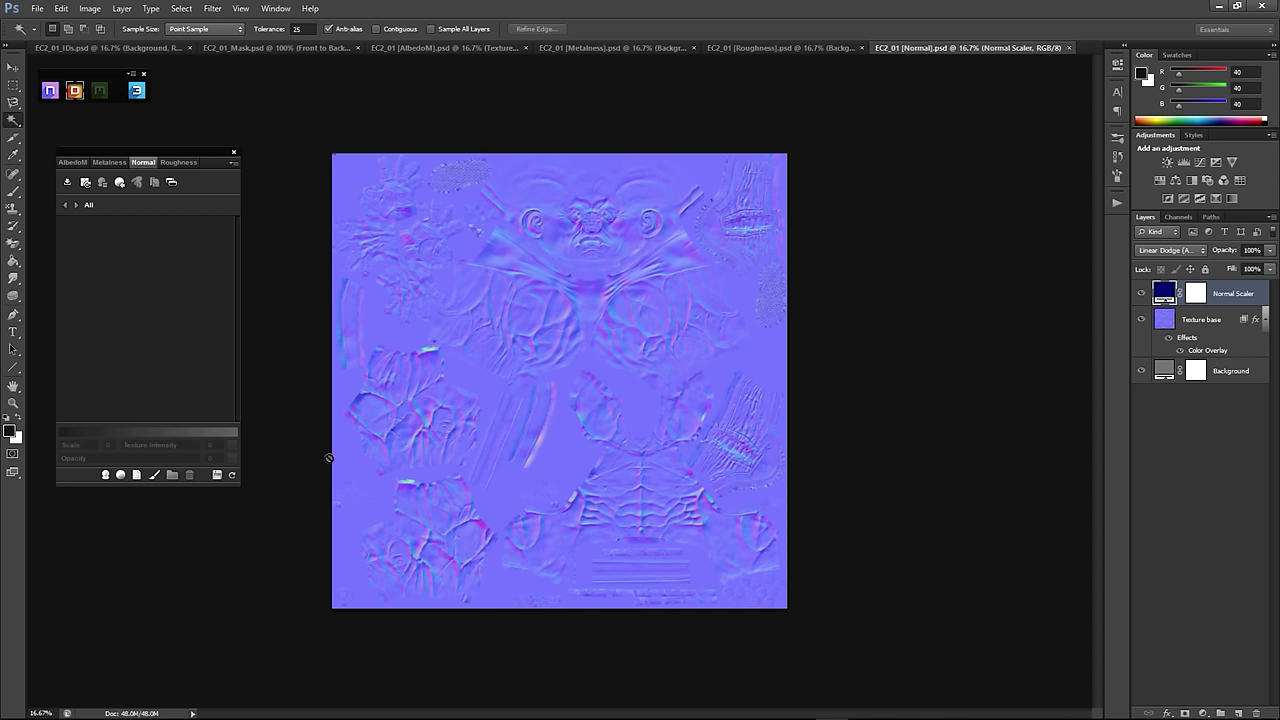
left_click(72, 162)
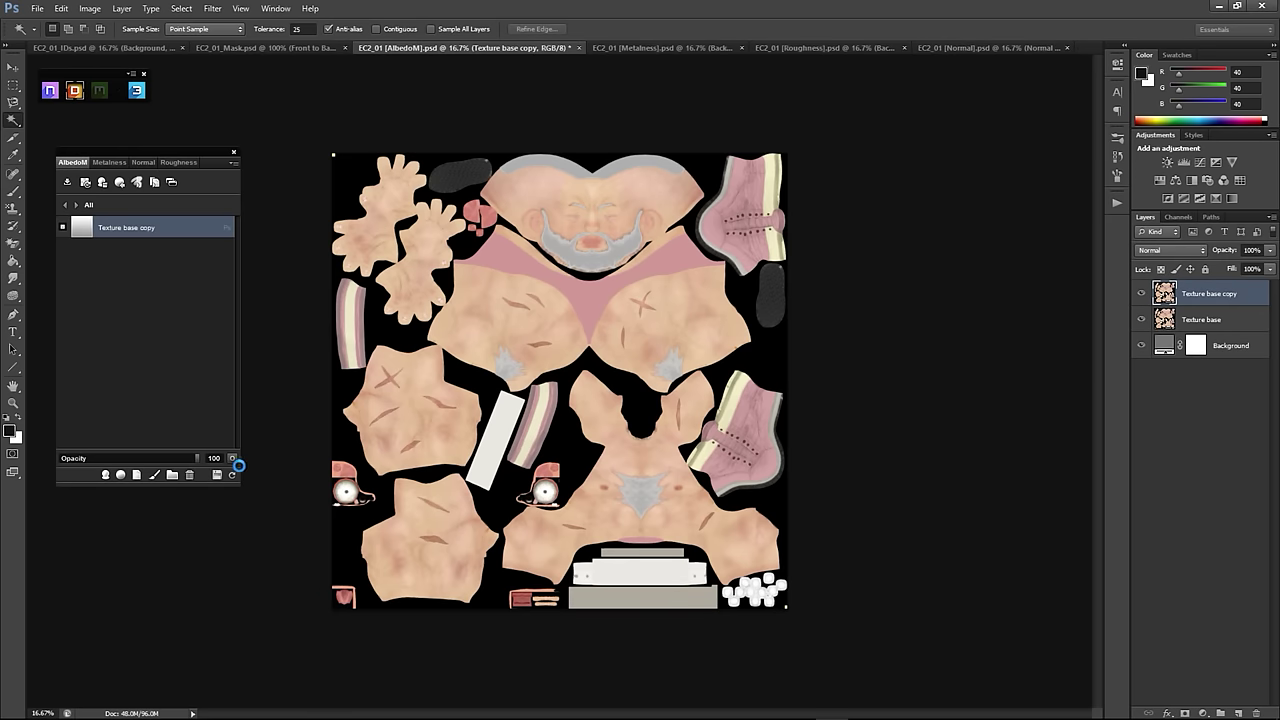
left_click(233, 462)
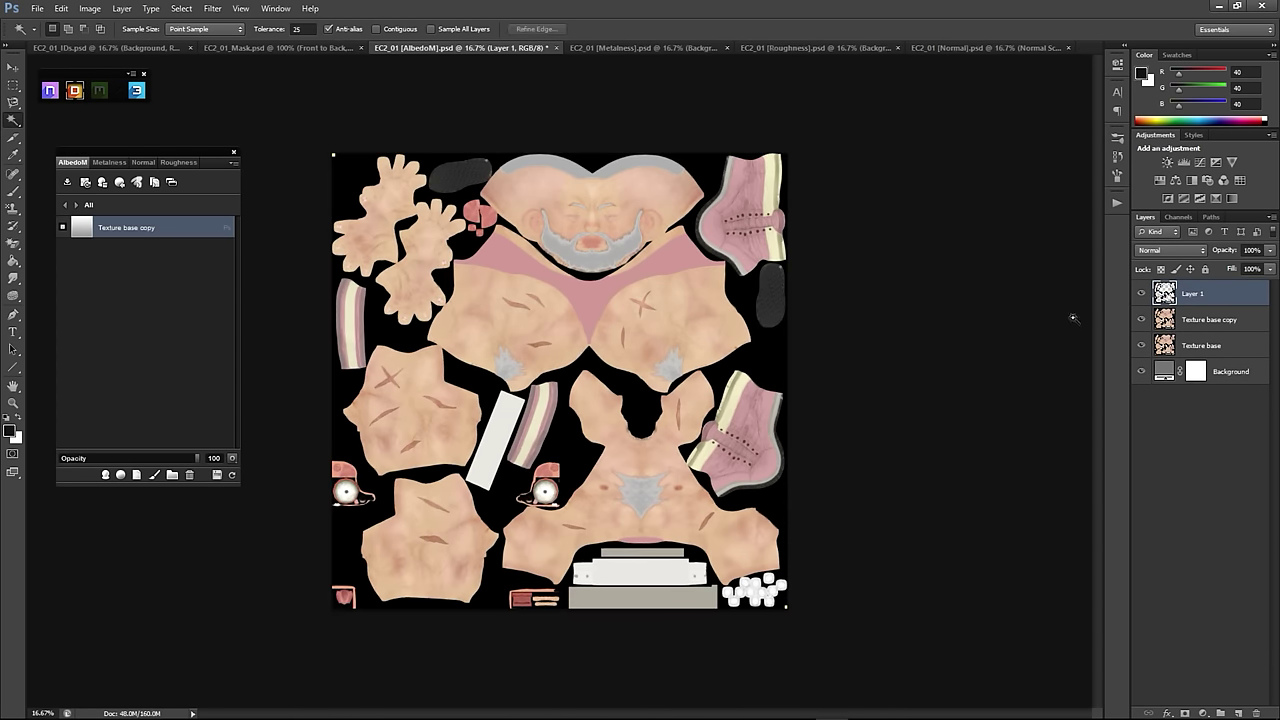
Step: Hide all layers except Texture base copy and make it the active layer
left_click(1141, 345)
left_click(1143, 372)
left_click(1141, 319)
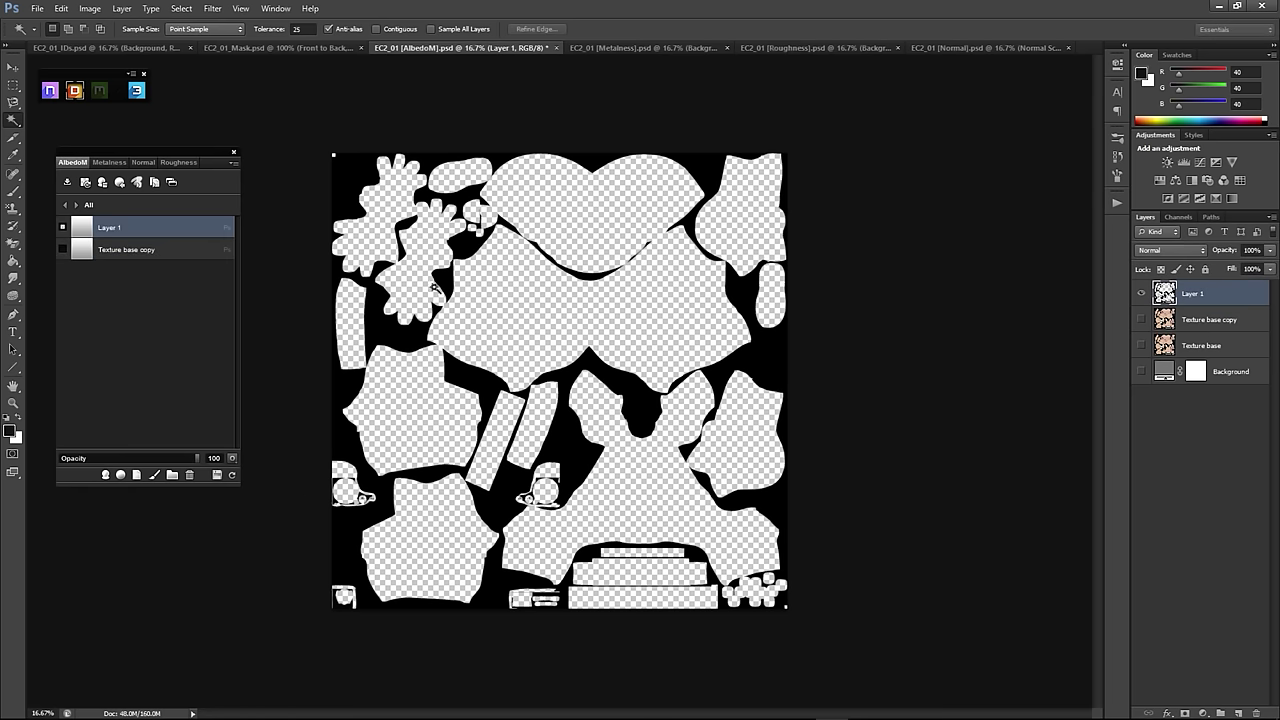
left_click(1141, 293)
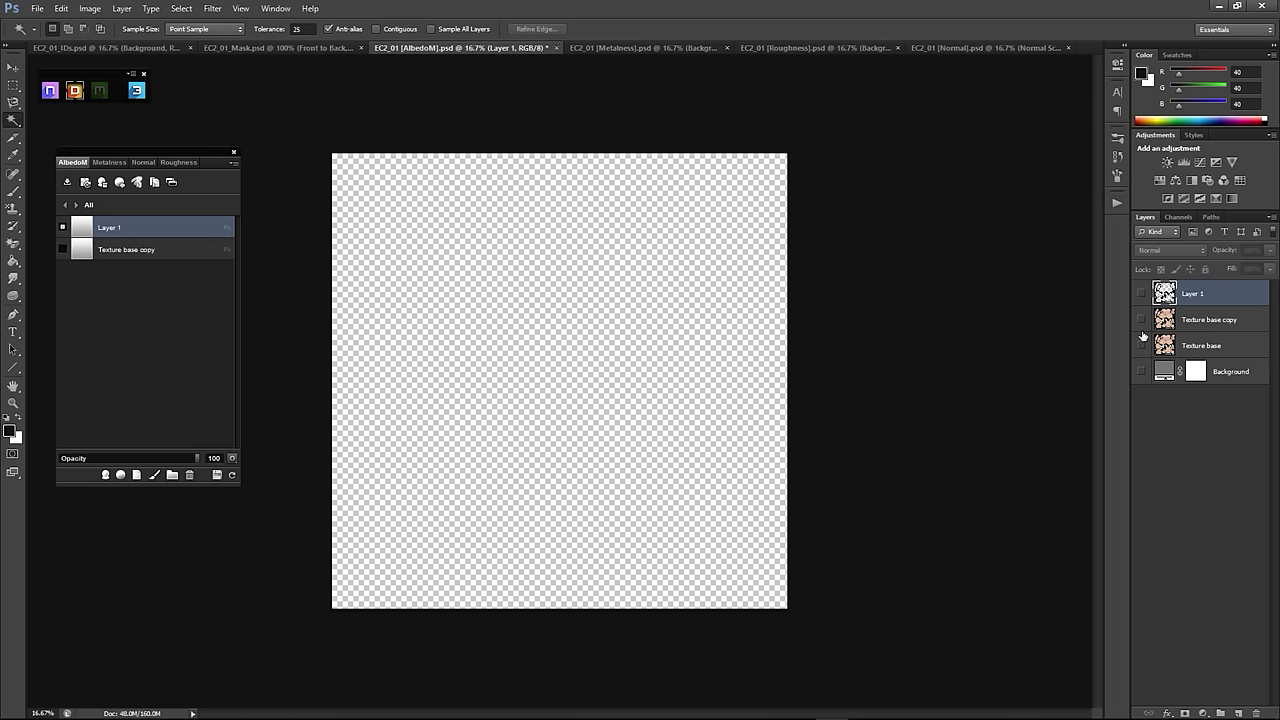
left_click(1141, 319)
left_click(1220, 344)
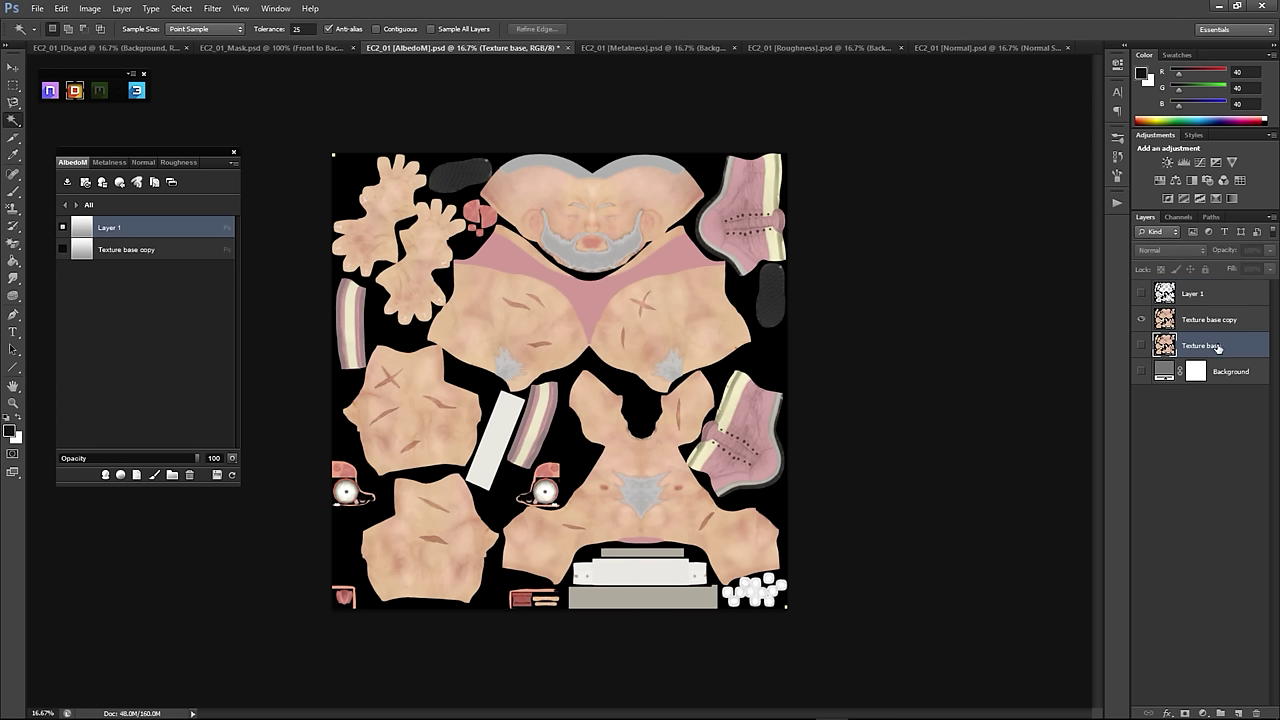
left_click(1175, 328)
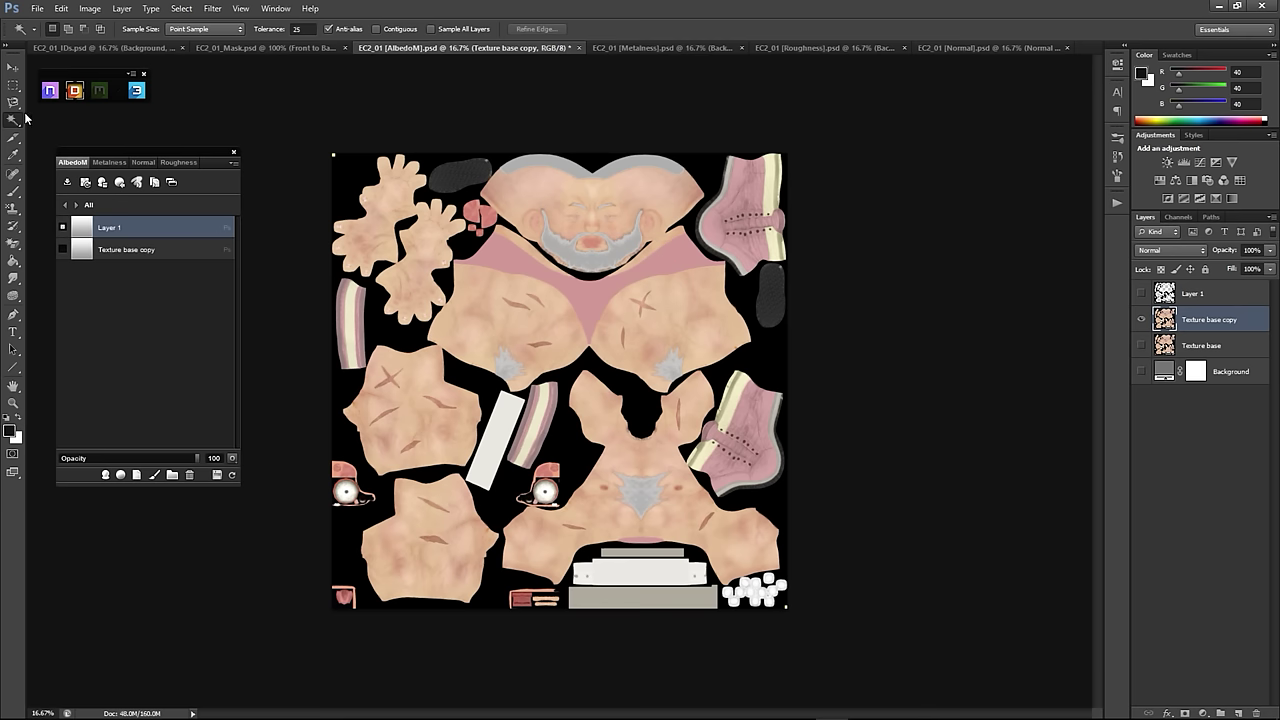
left_click(19, 104)
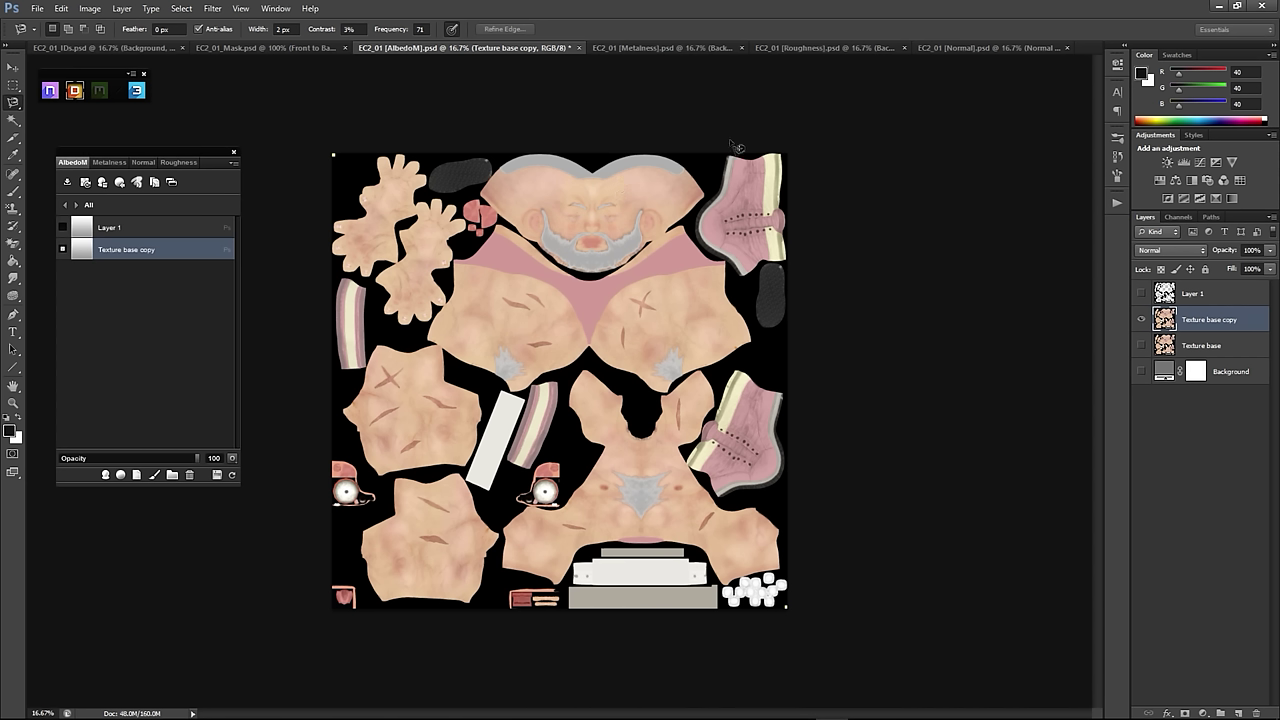
Step: Copy the right-edge shoe and strap pieces to Layer 2, then outline the bottom-edge pieces
left_click(783, 155)
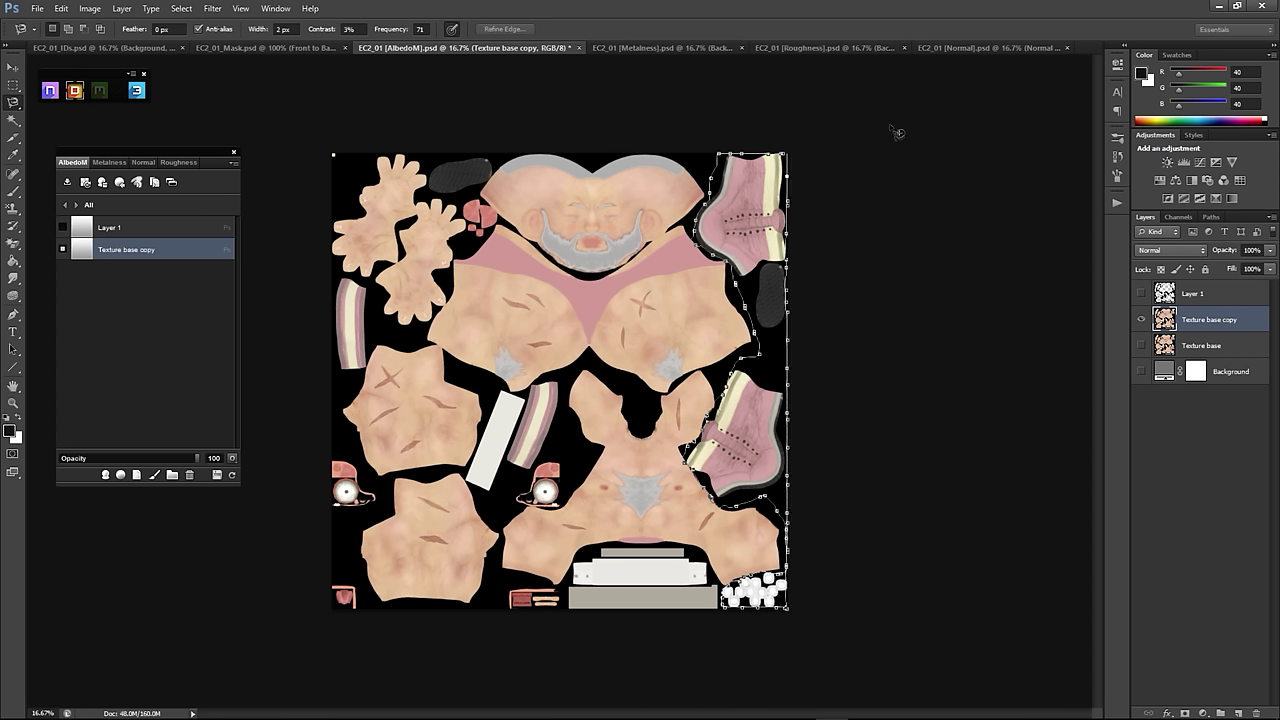
left_click(791, 162)
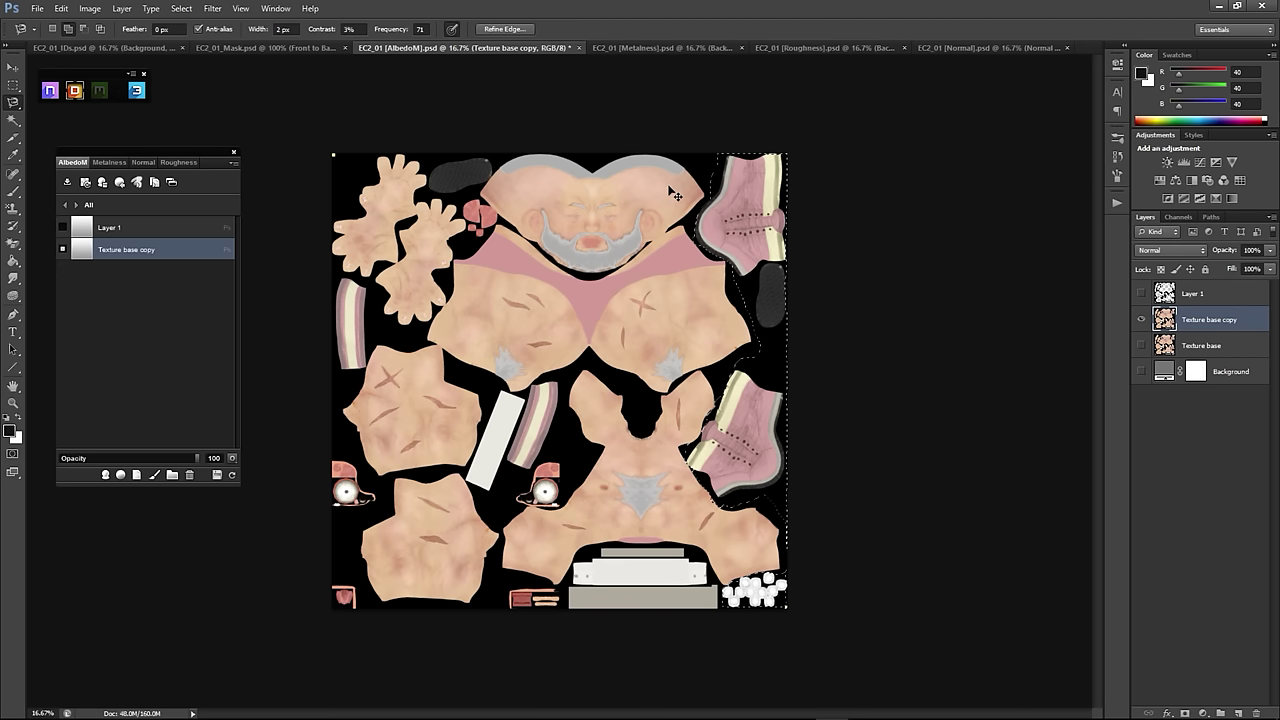
key("ctrl+j")
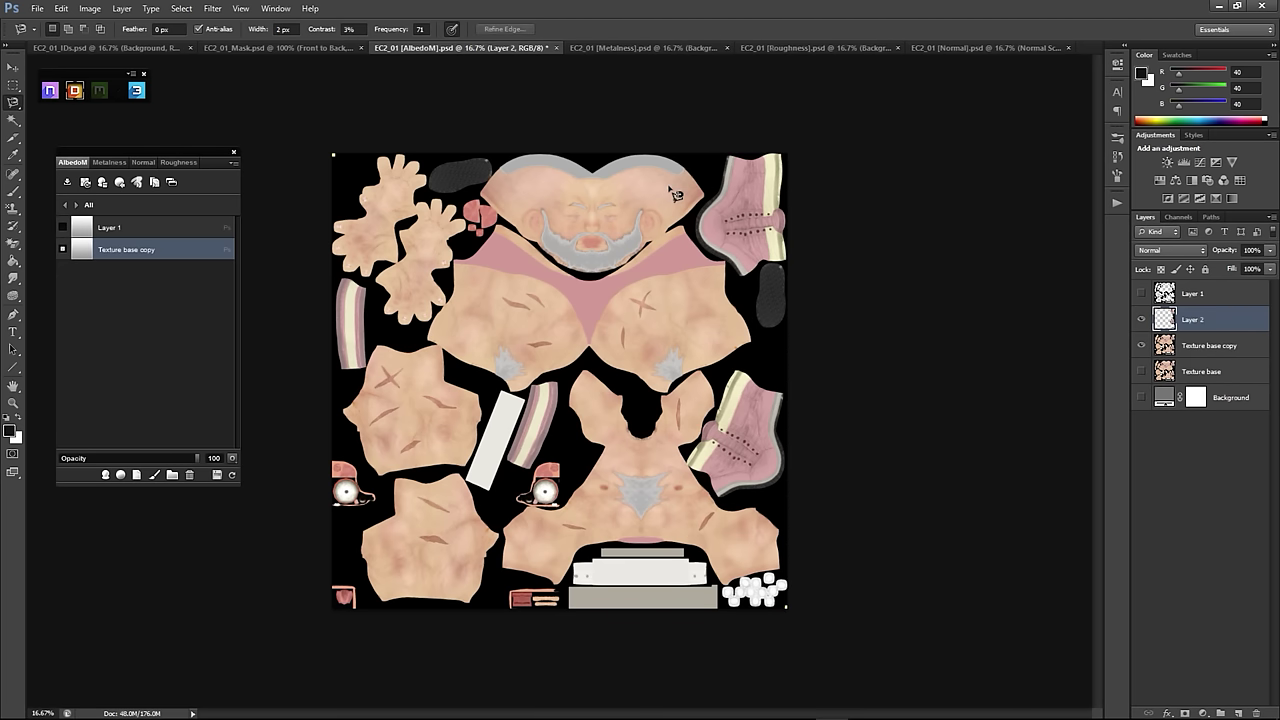
left_click(1204, 341)
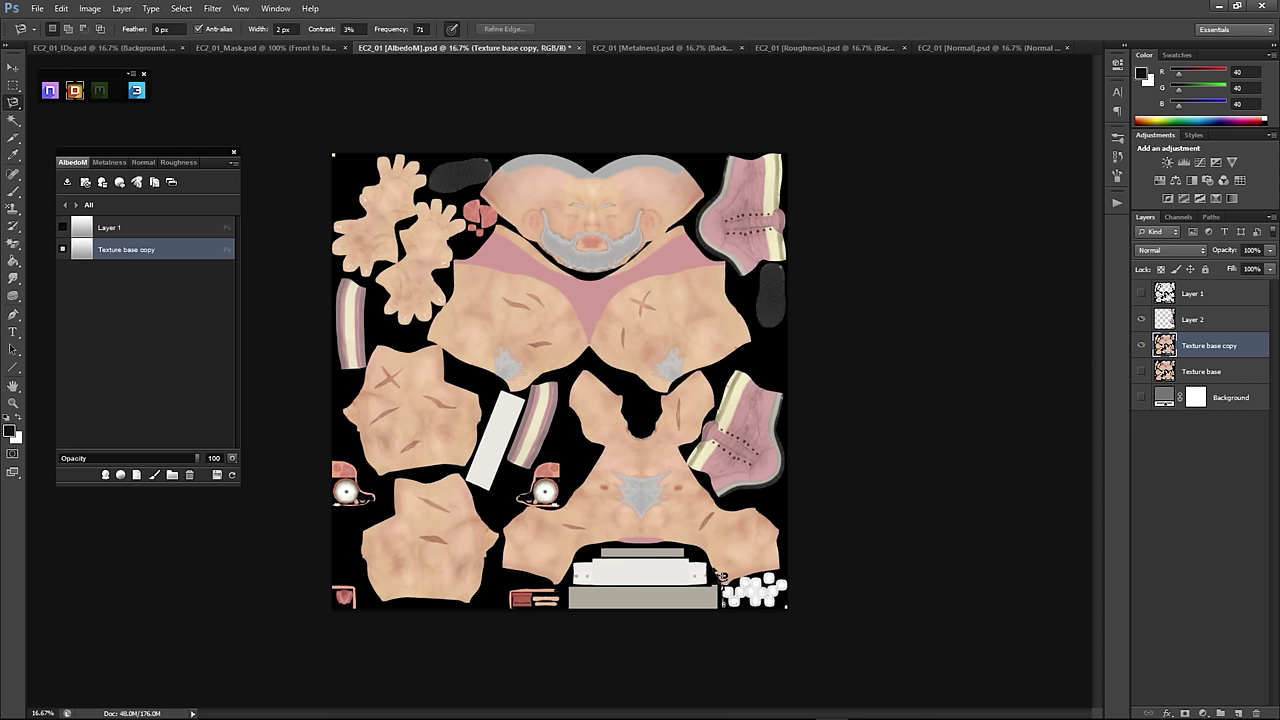
left_click(721, 577)
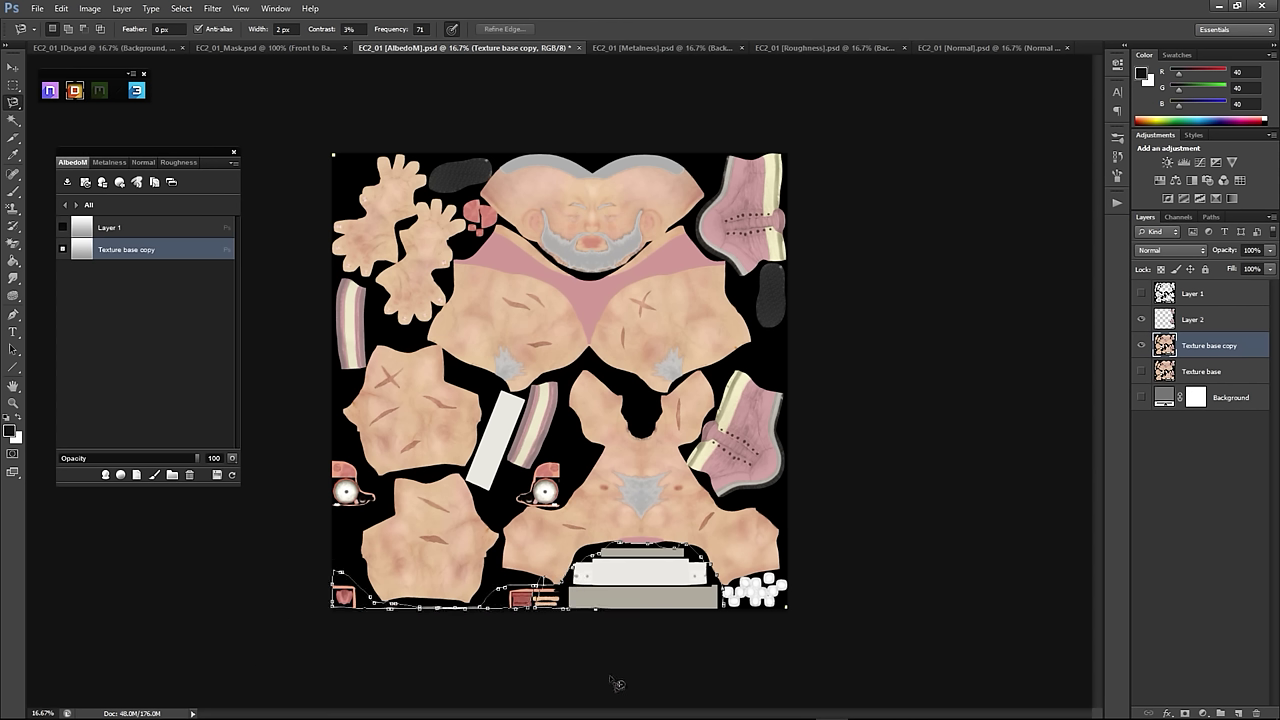
double_click(731, 612)
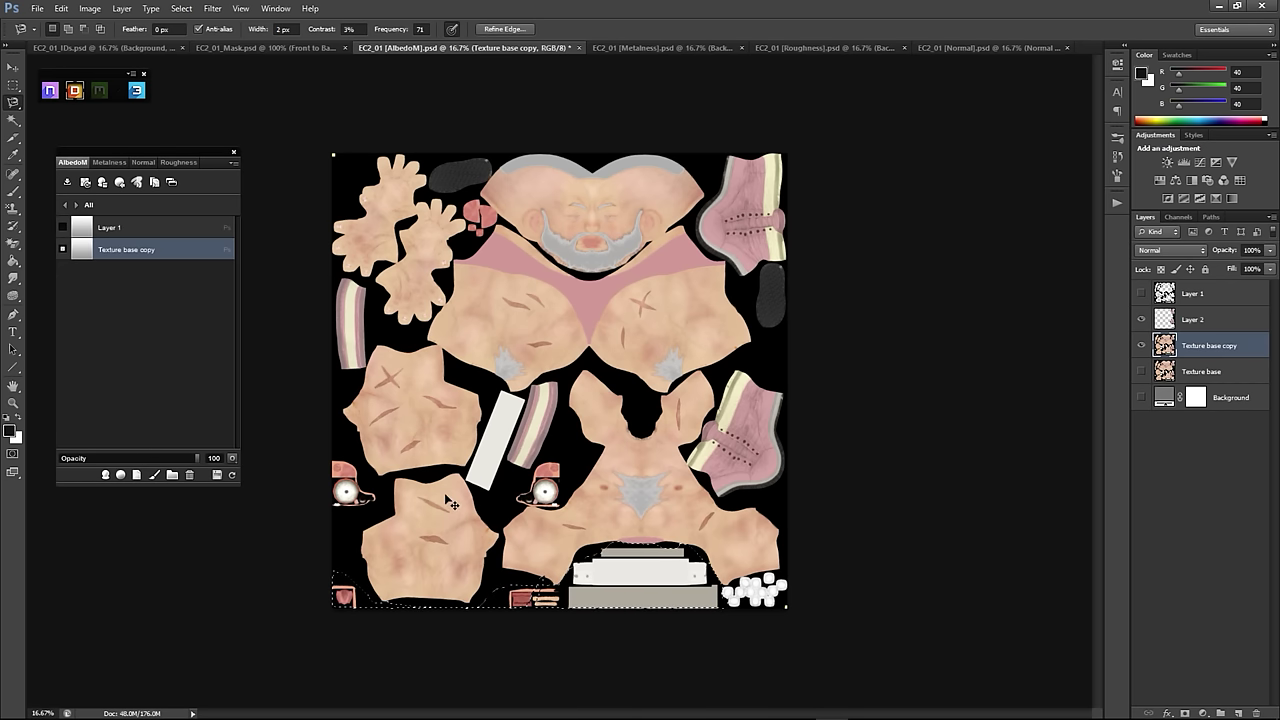
Step: Copy the bottom pieces and the small red piece onto their own layers
key("ctrl+j")
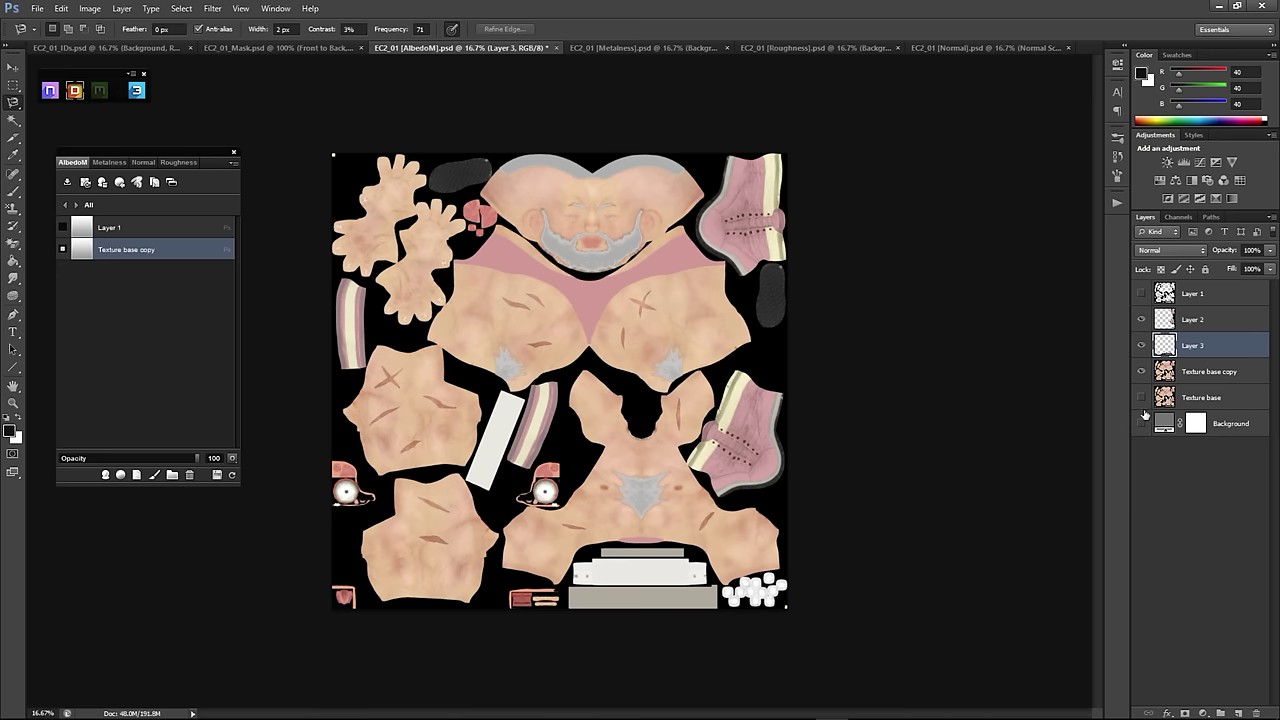
left_click(1223, 374)
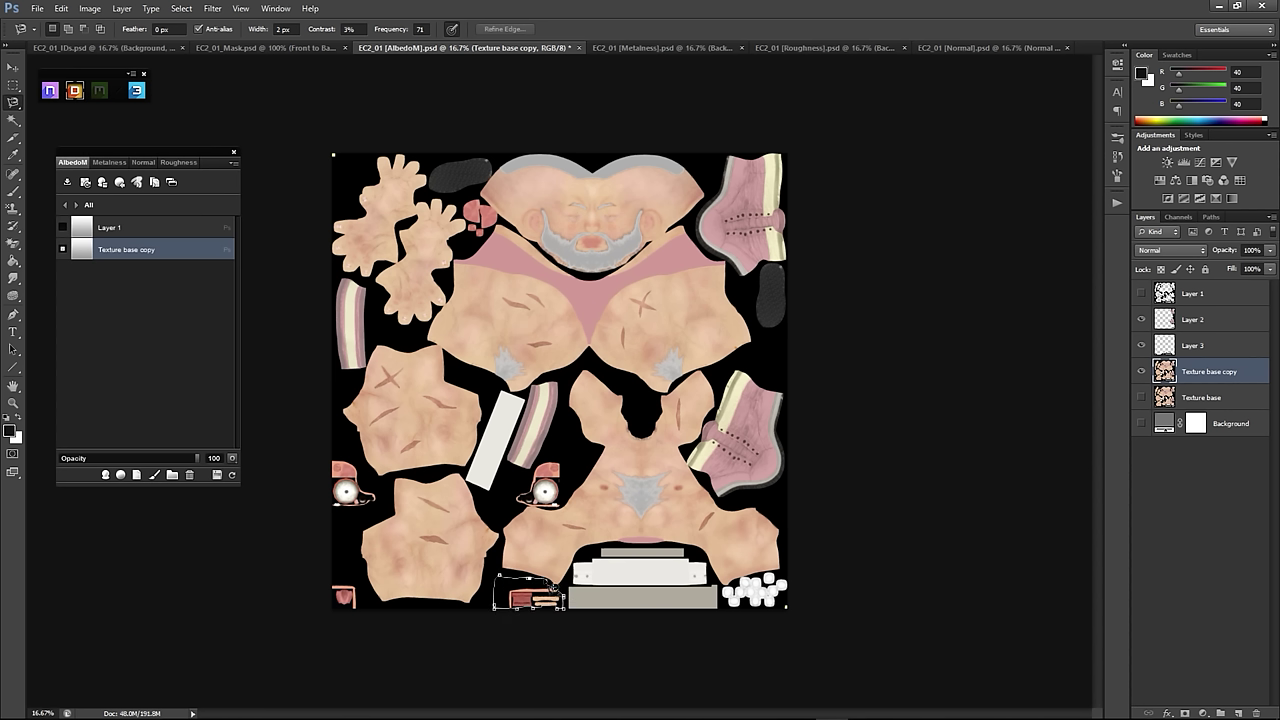
left_click(553, 588)
key("ctrl+j")
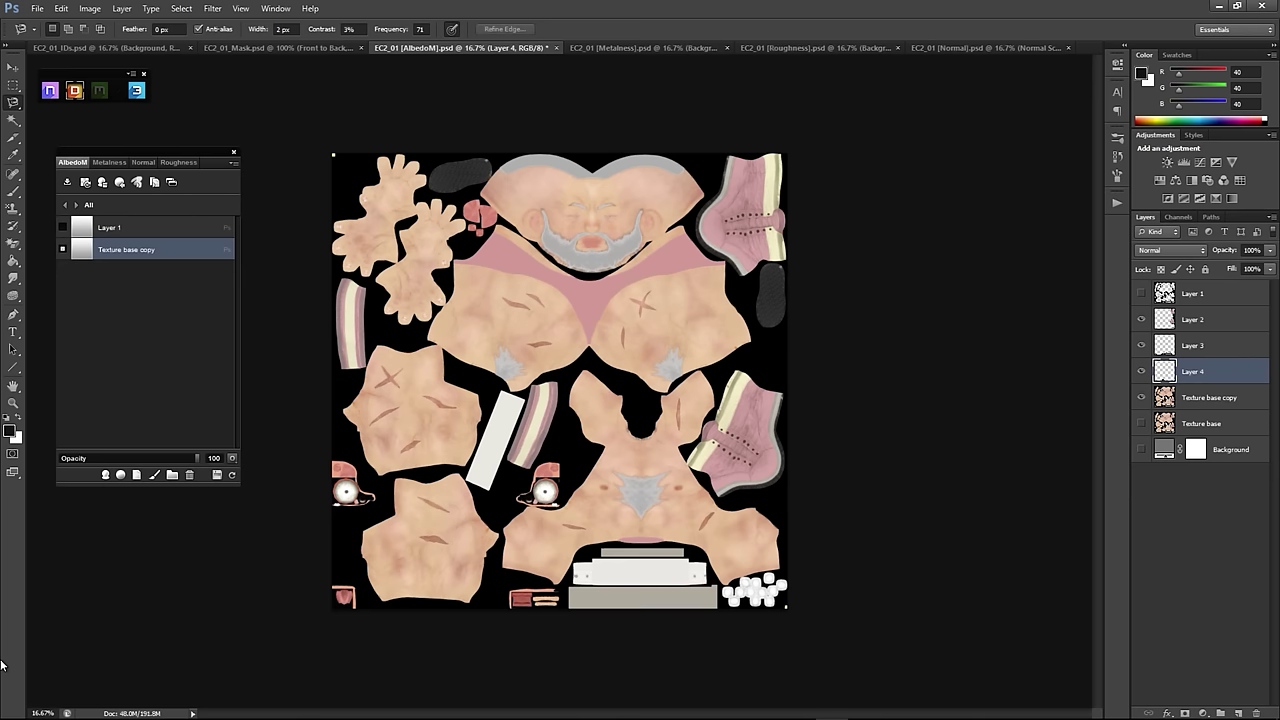
left_click(1220, 403)
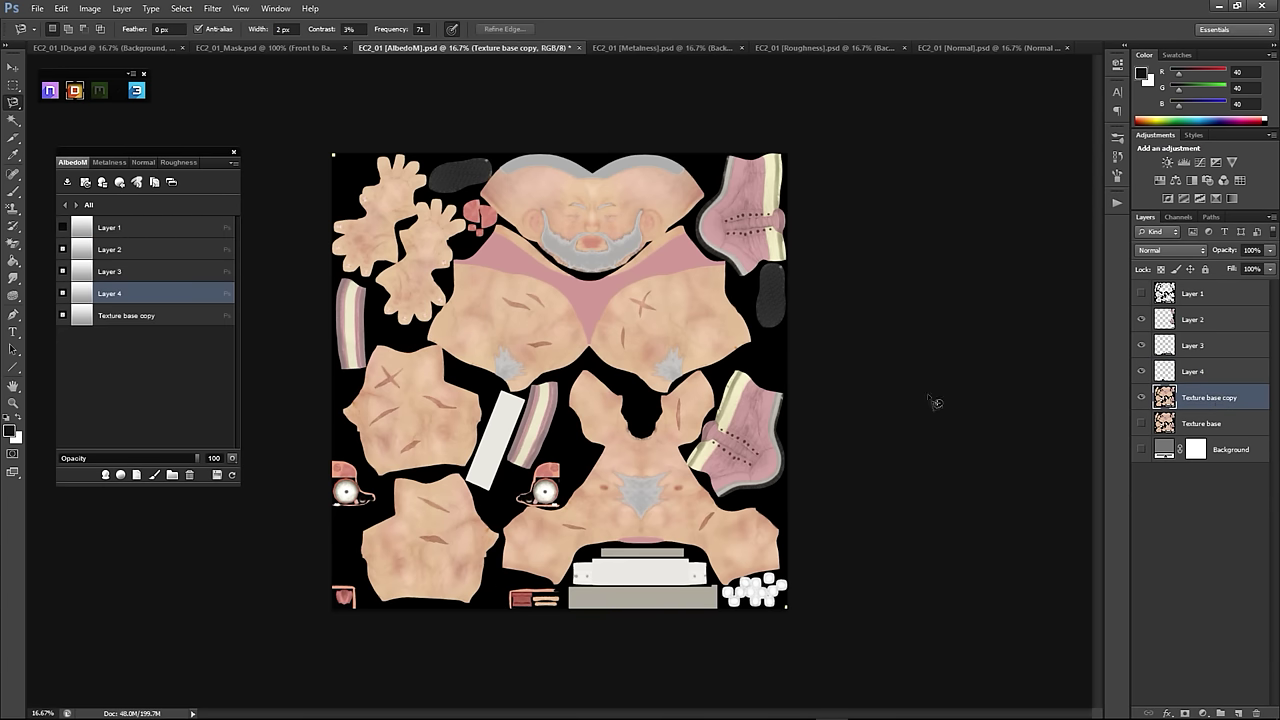
Step: Trace the strap piece and the left strip, copying each onto a separate layer
left_click(547, 377)
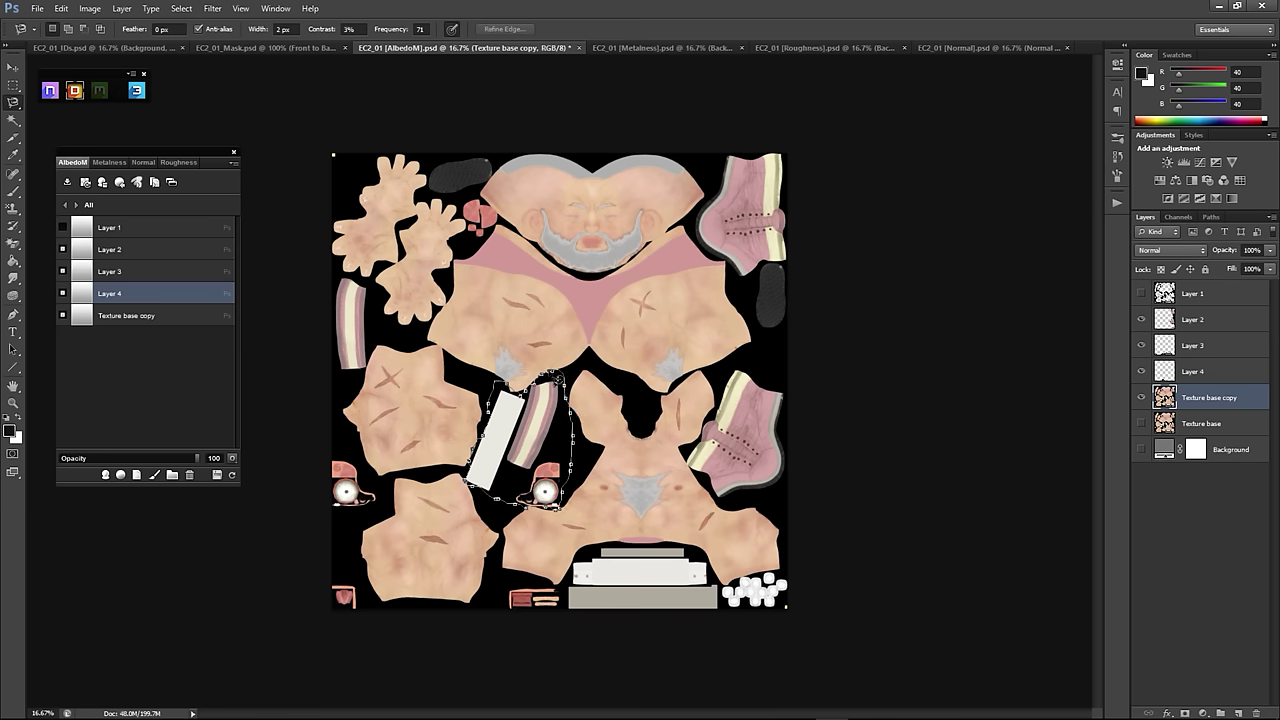
left_click(552, 376)
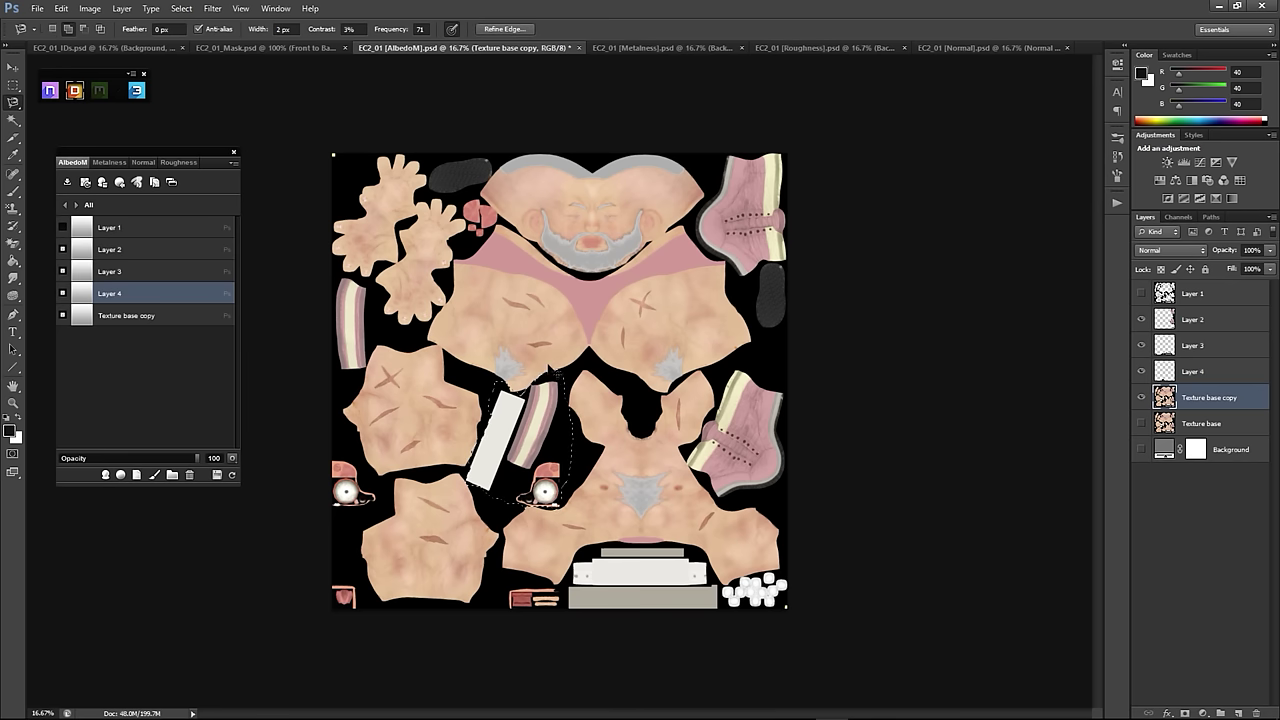
key("ctrl+j")
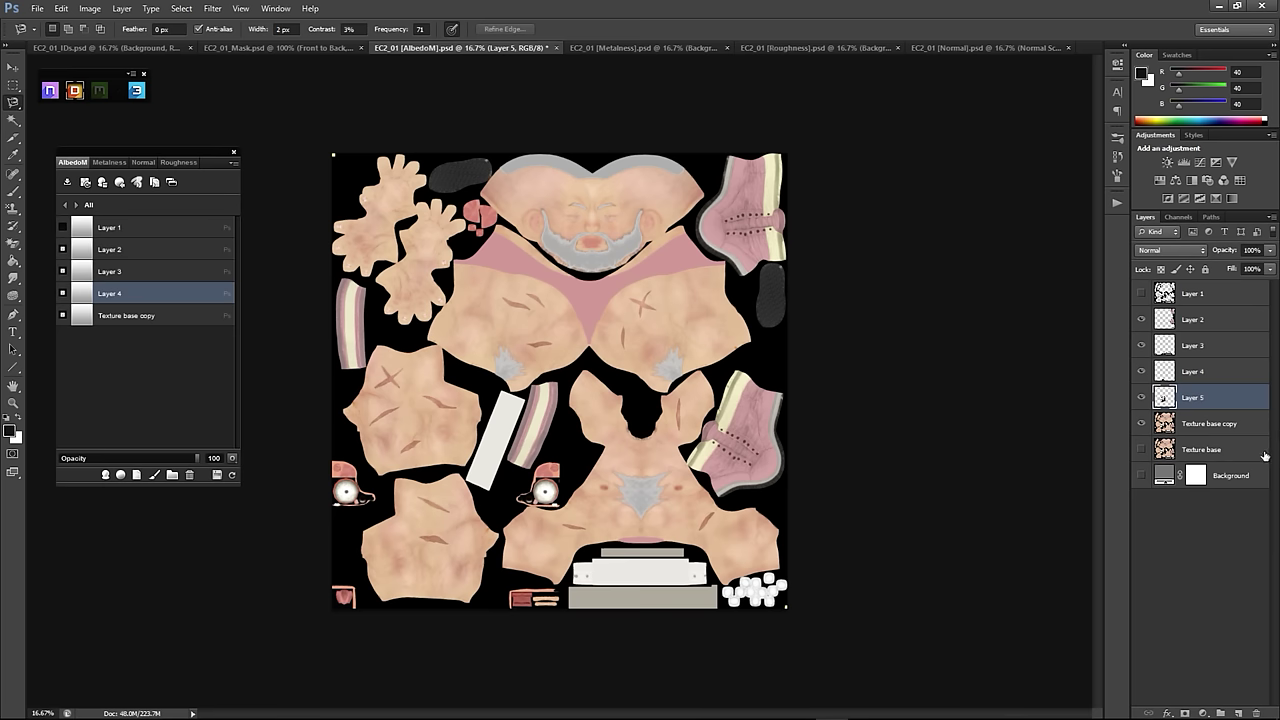
left_click(1245, 428)
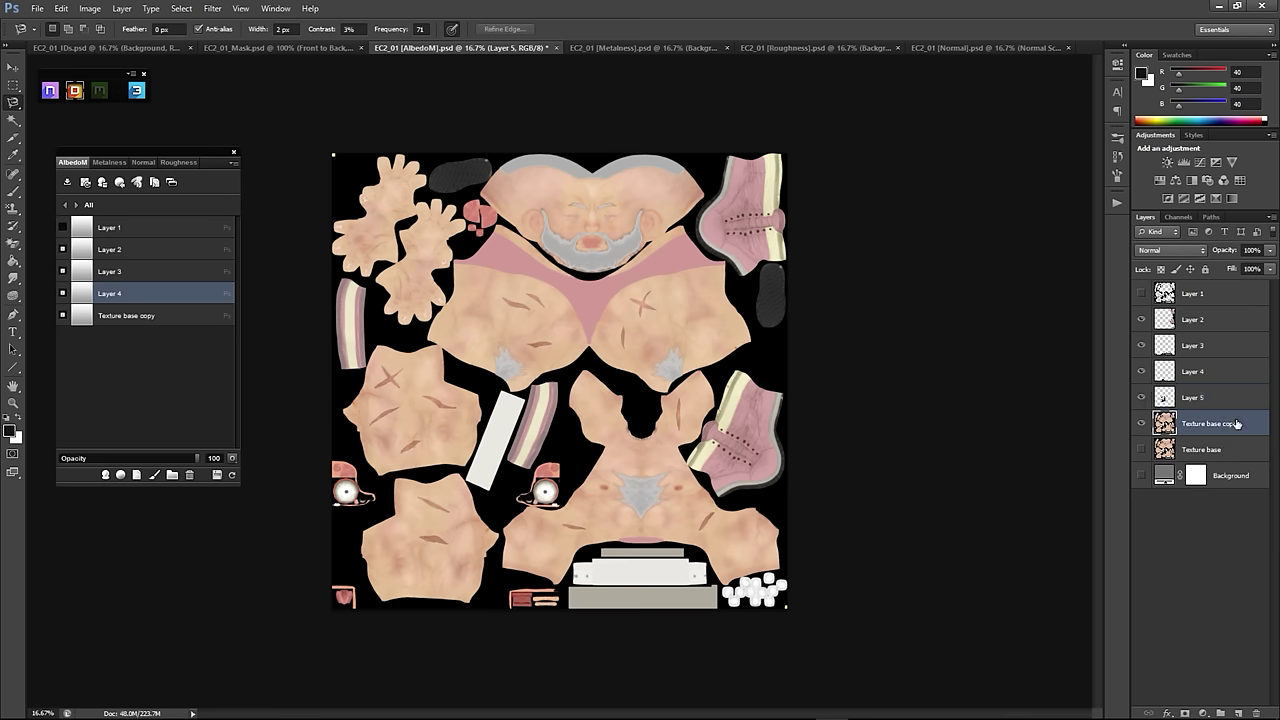
left_click(333, 527)
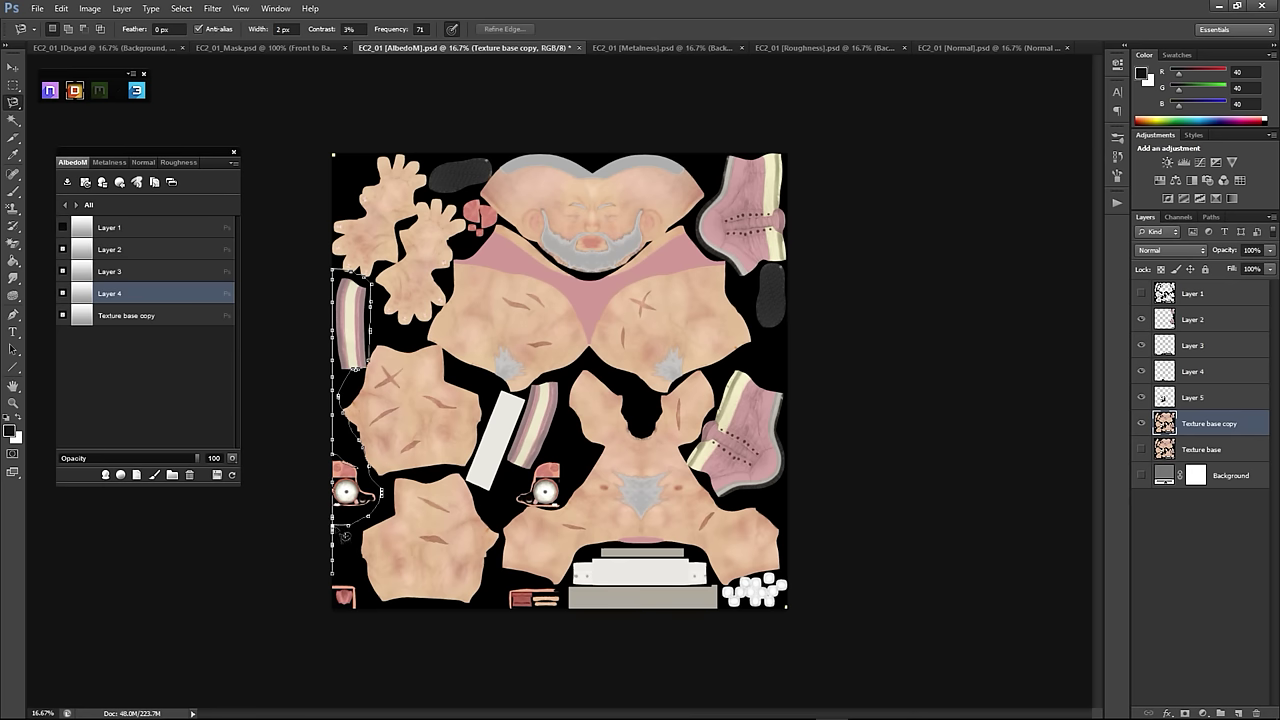
double_click(344, 535)
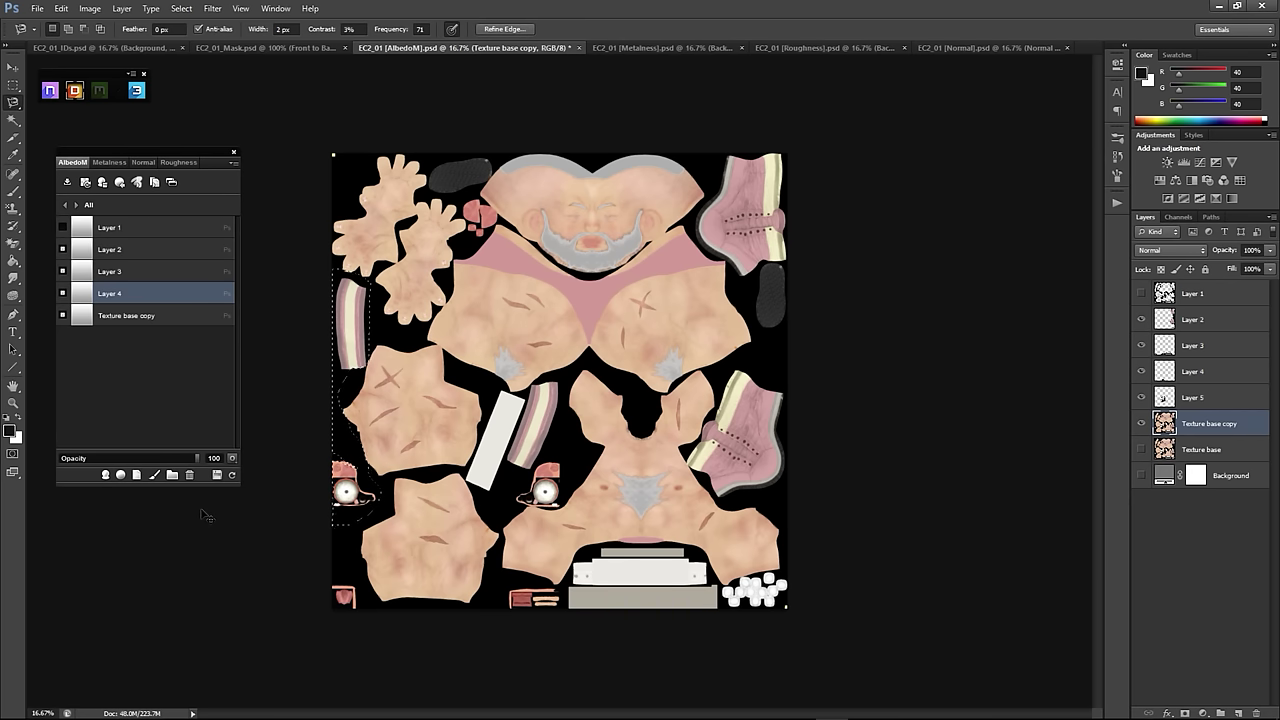
key("ctrl+j")
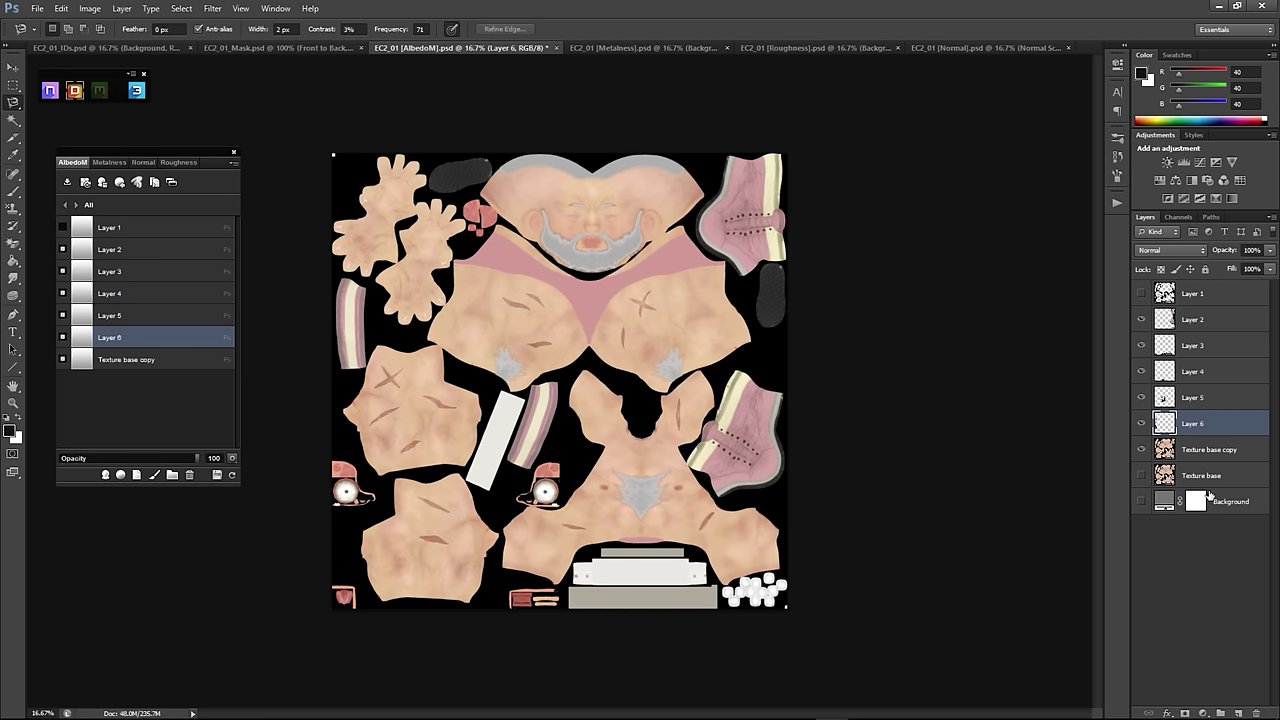
left_click(1251, 452)
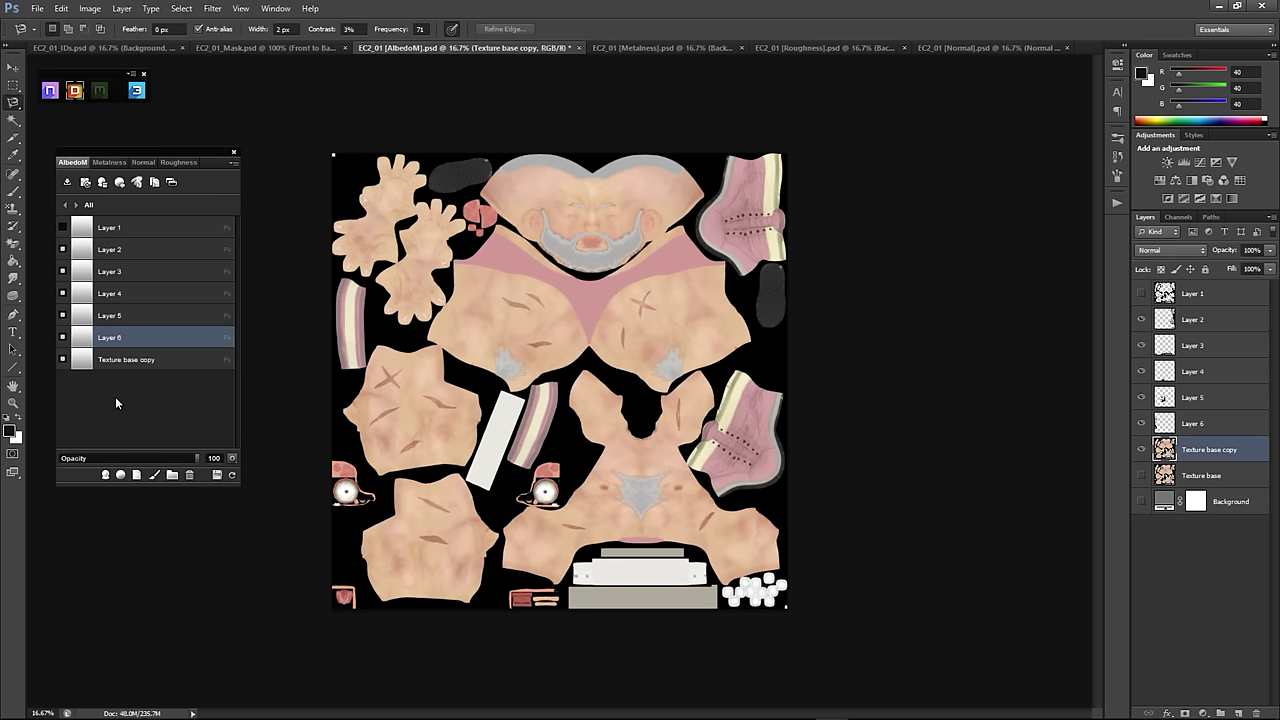
Step: Copy the eye piece at the texture's left edge onto its own layer
left_click(333, 441)
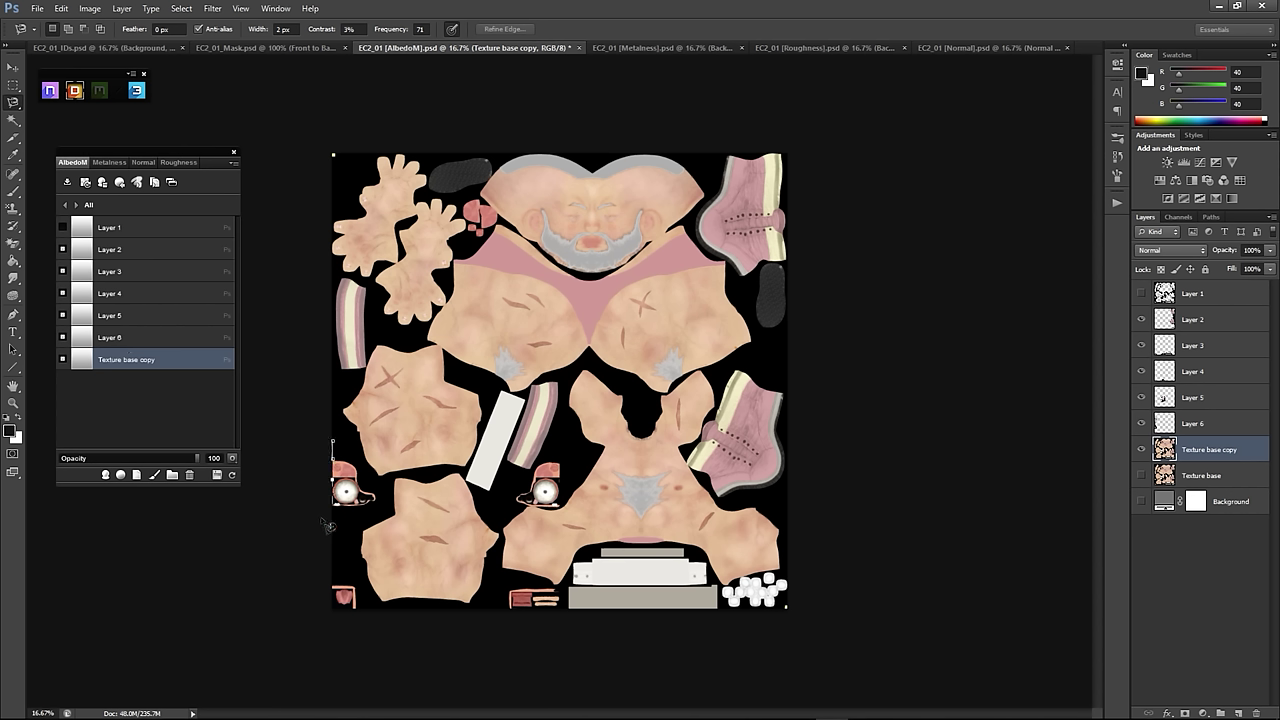
left_click(339, 446)
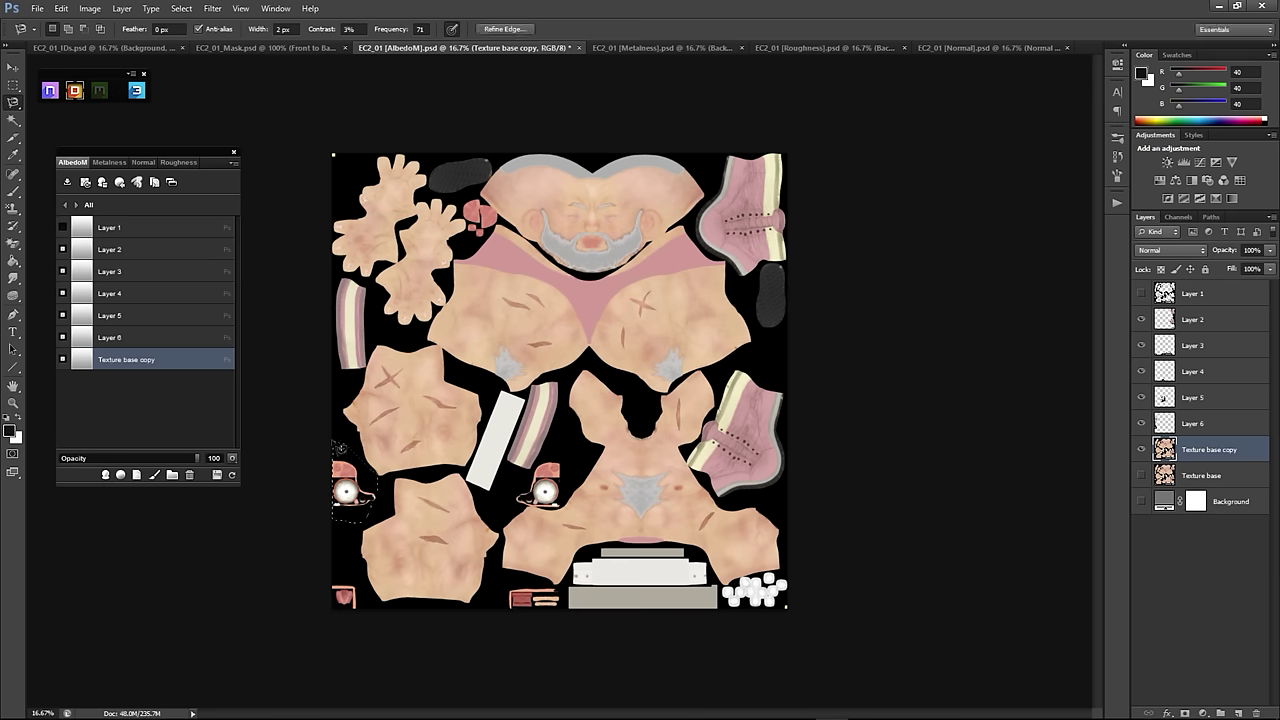
key("ctrl+j")
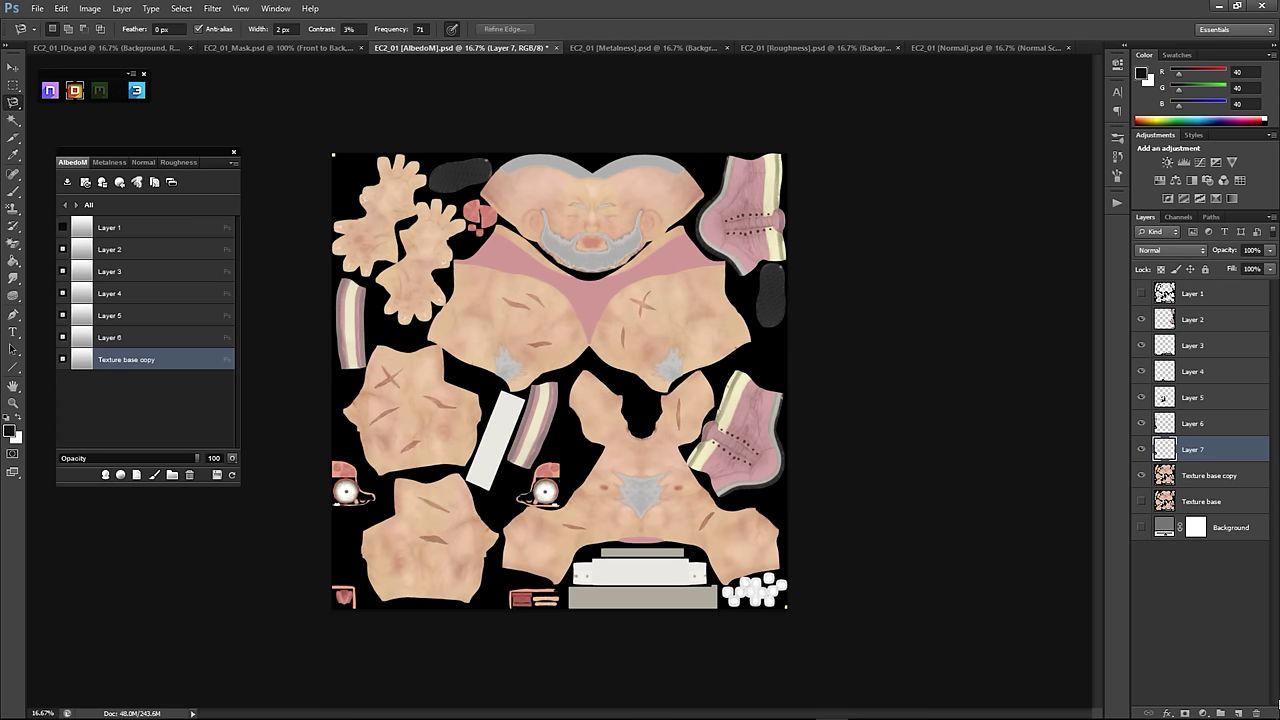
left_click(1224, 479)
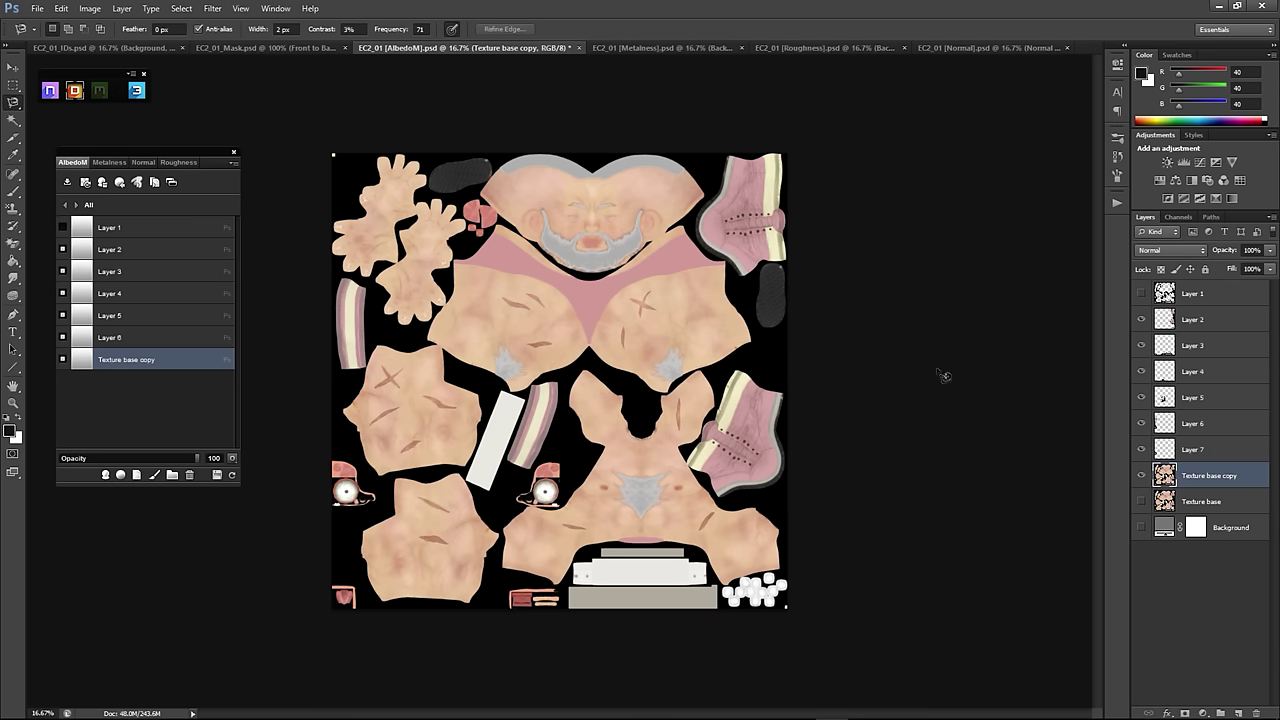
Step: Outline the dark oval and red patch near the top and copy them to Layer 8
left_click(481, 152)
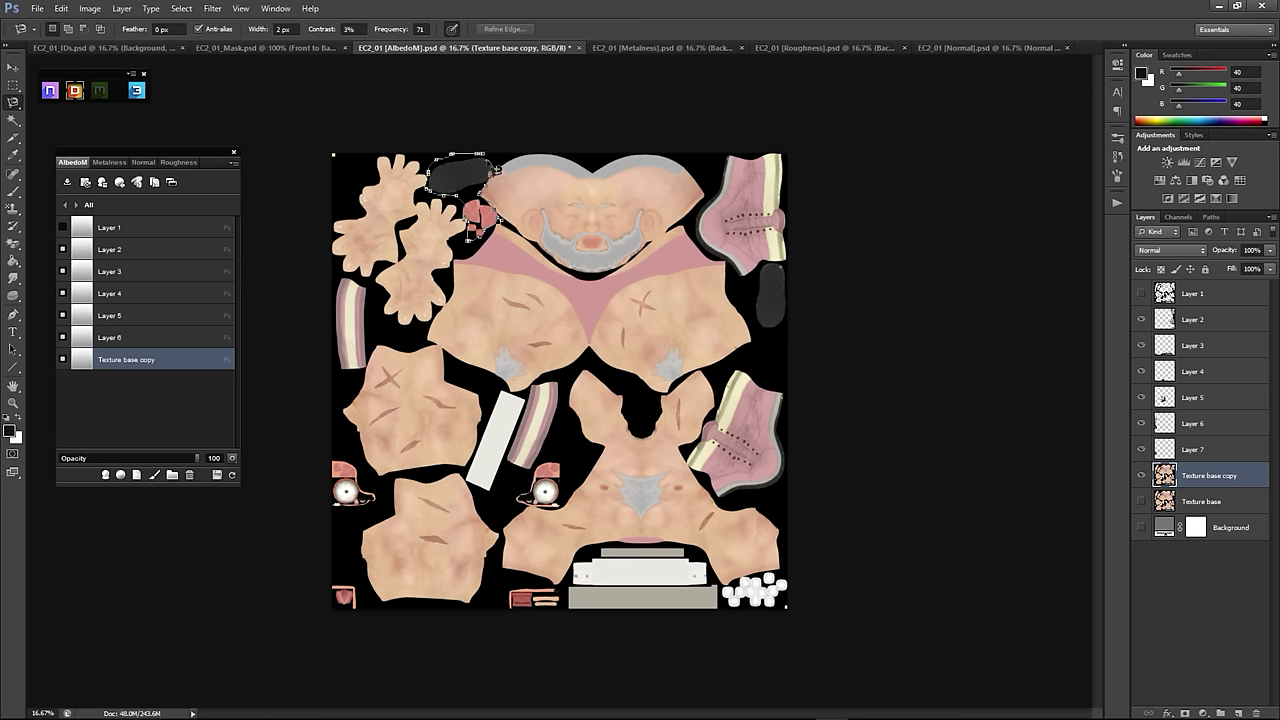
left_click(477, 157)
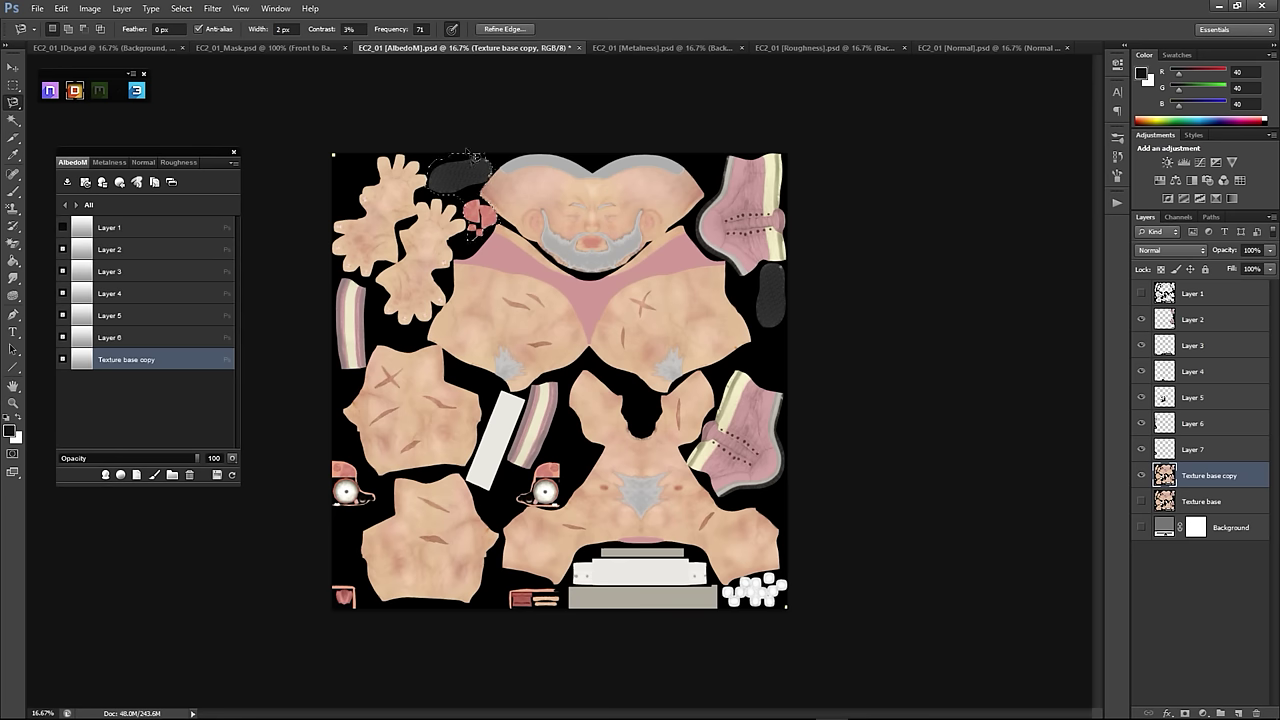
key("ctrl+j")
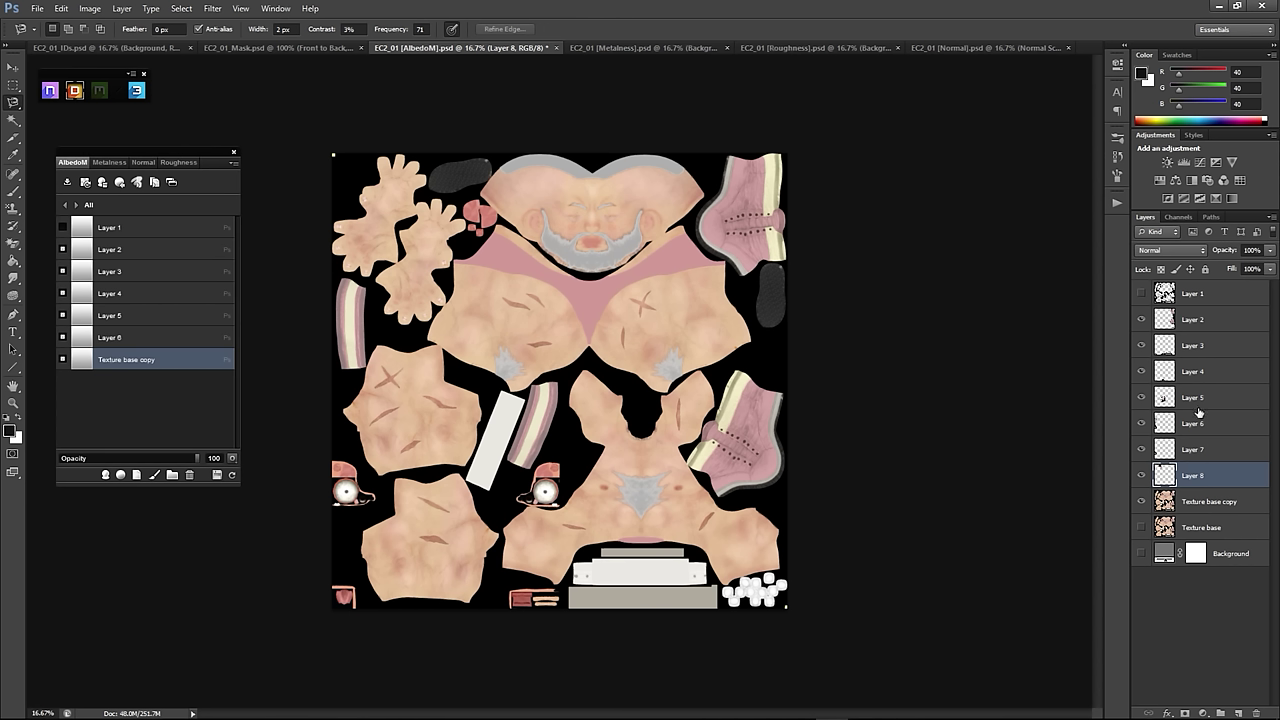
left_click(1217, 508)
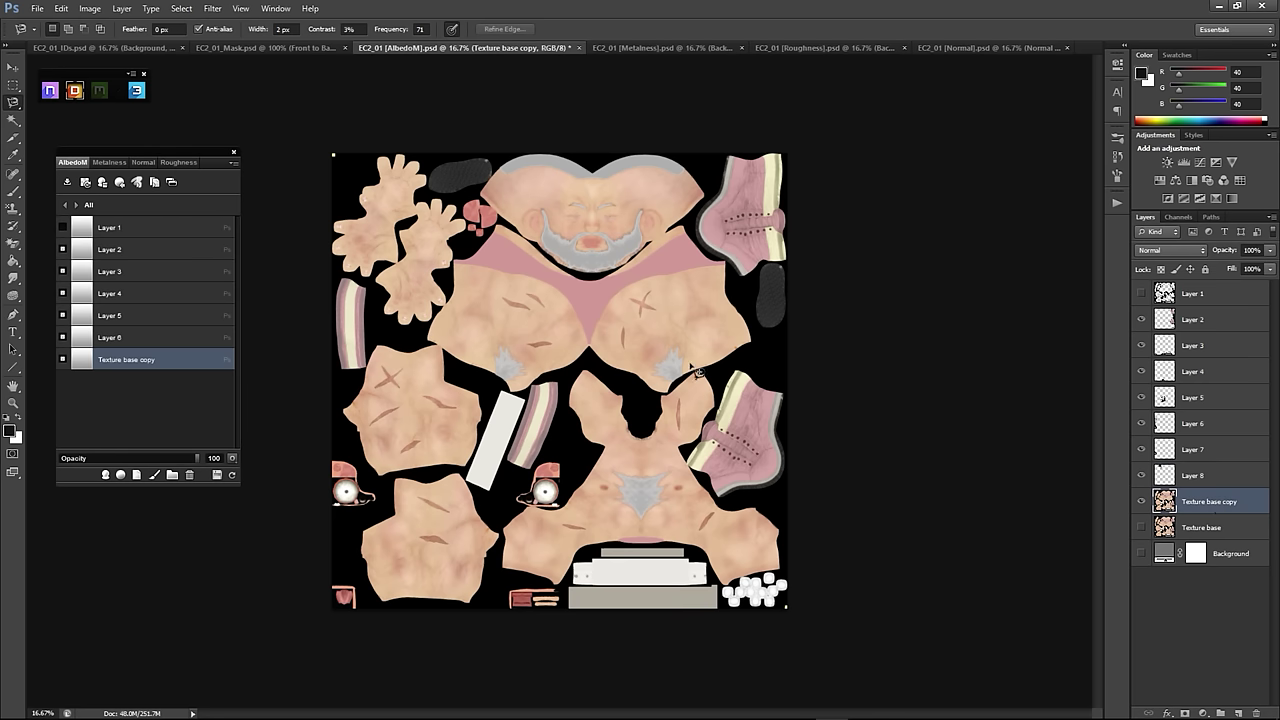
Step: Magic-wand the pink chest region below the face and copy it to a new Layer 9
left_click(13, 137)
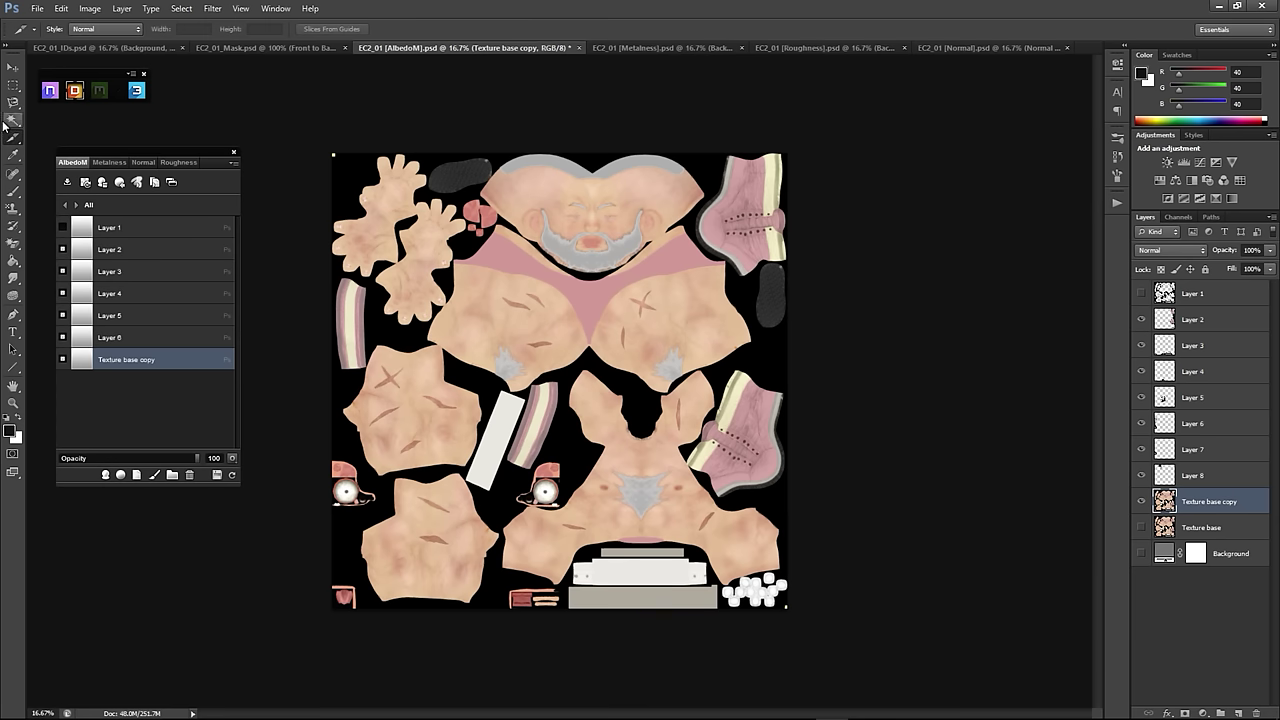
left_click(13, 119)
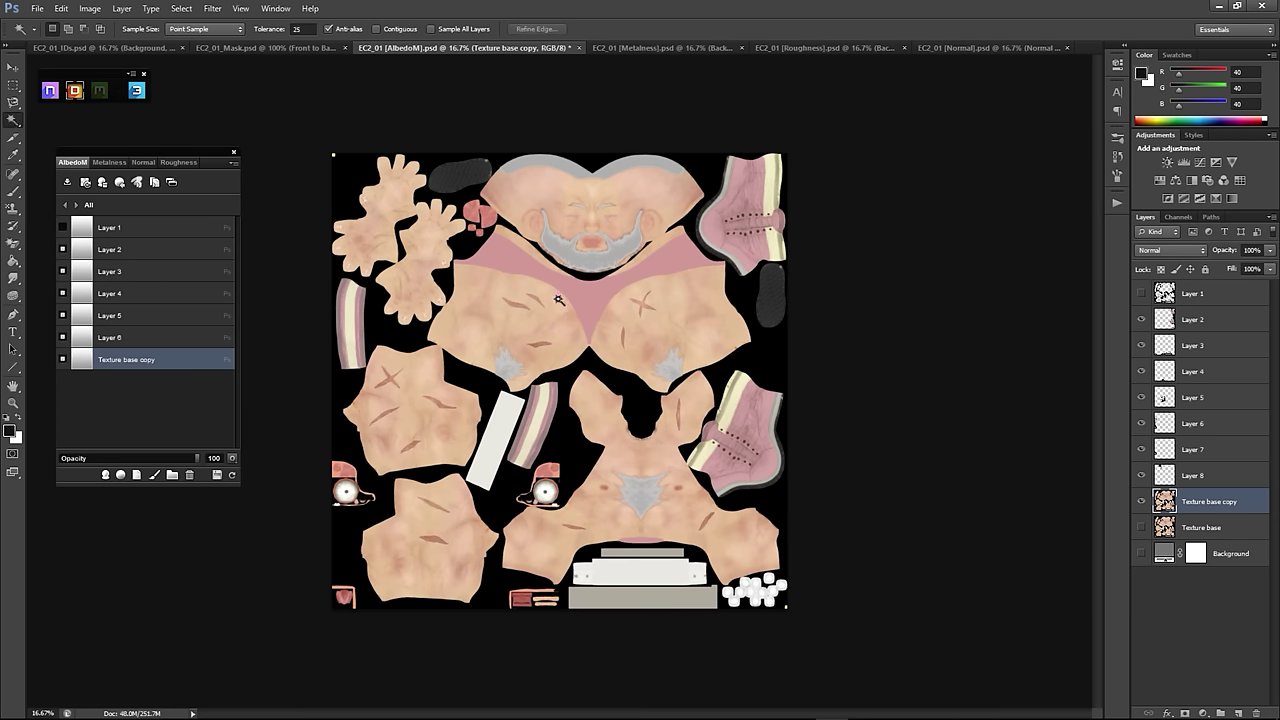
left_click(595, 309)
left_click(597, 304)
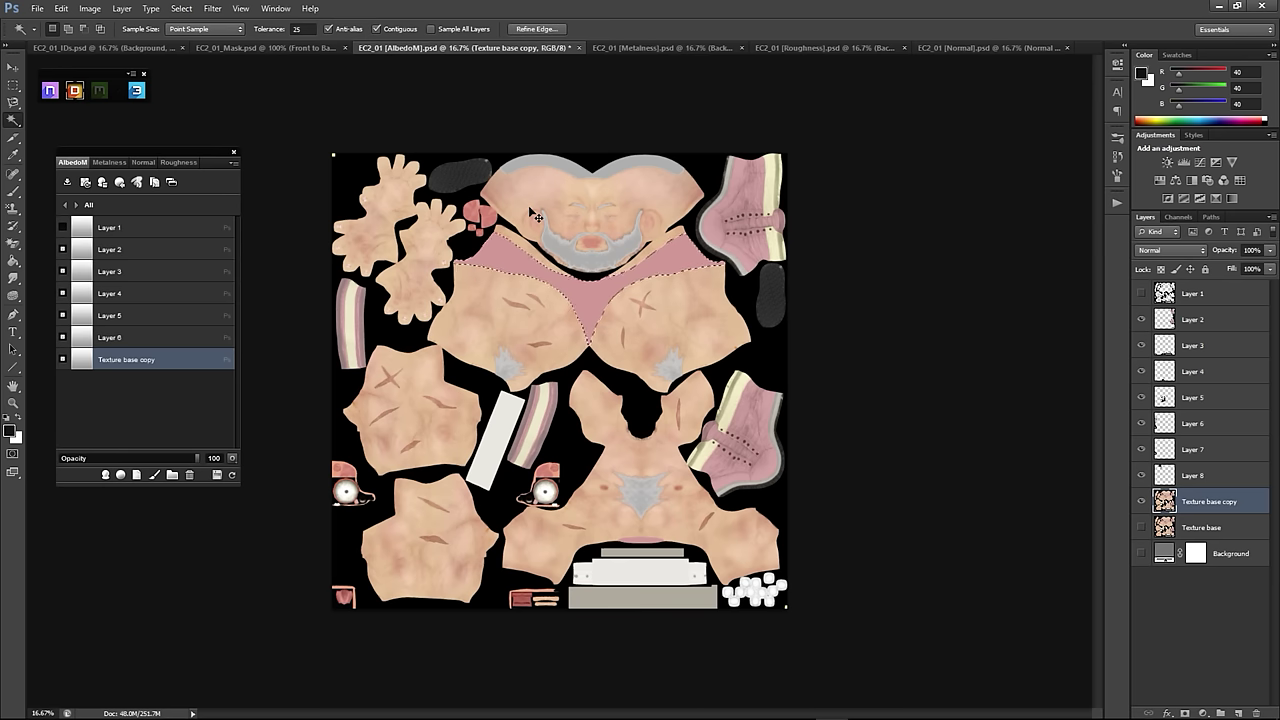
key("ctrl+j")
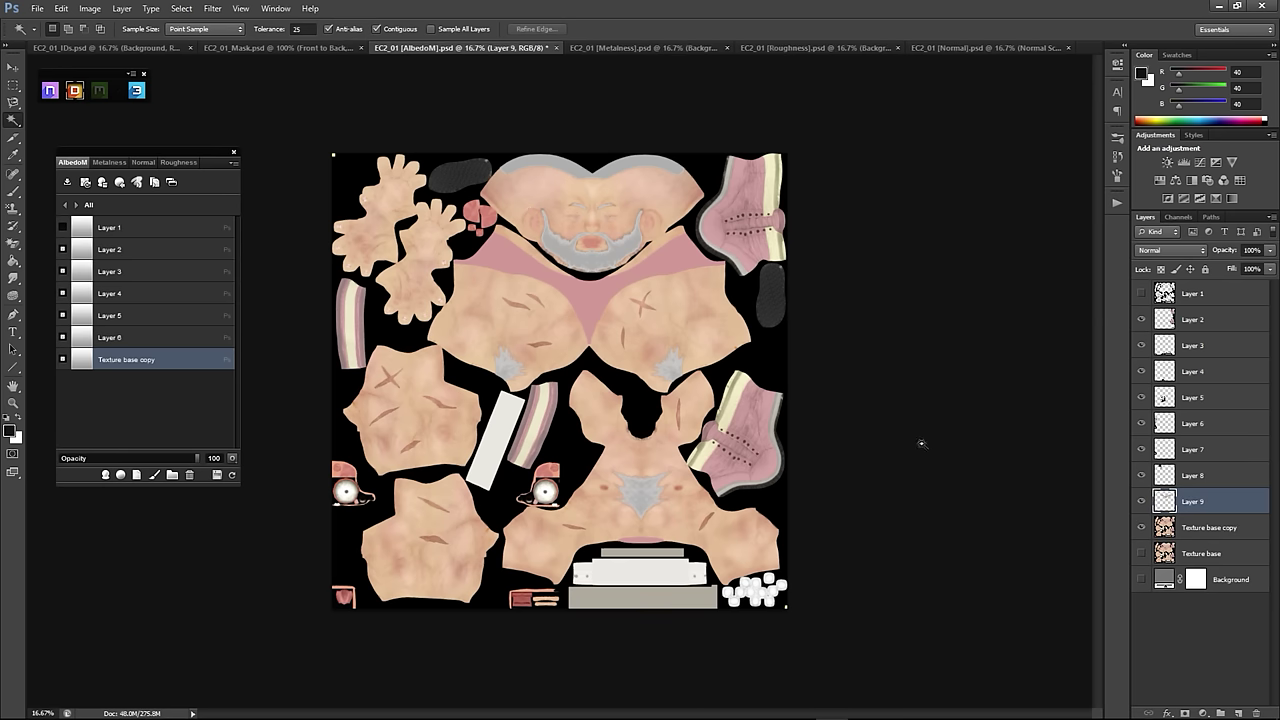
Step: Hide Texture base copy to check the extracted pieces, briefly showing it again for comparison
left_click(1142, 527)
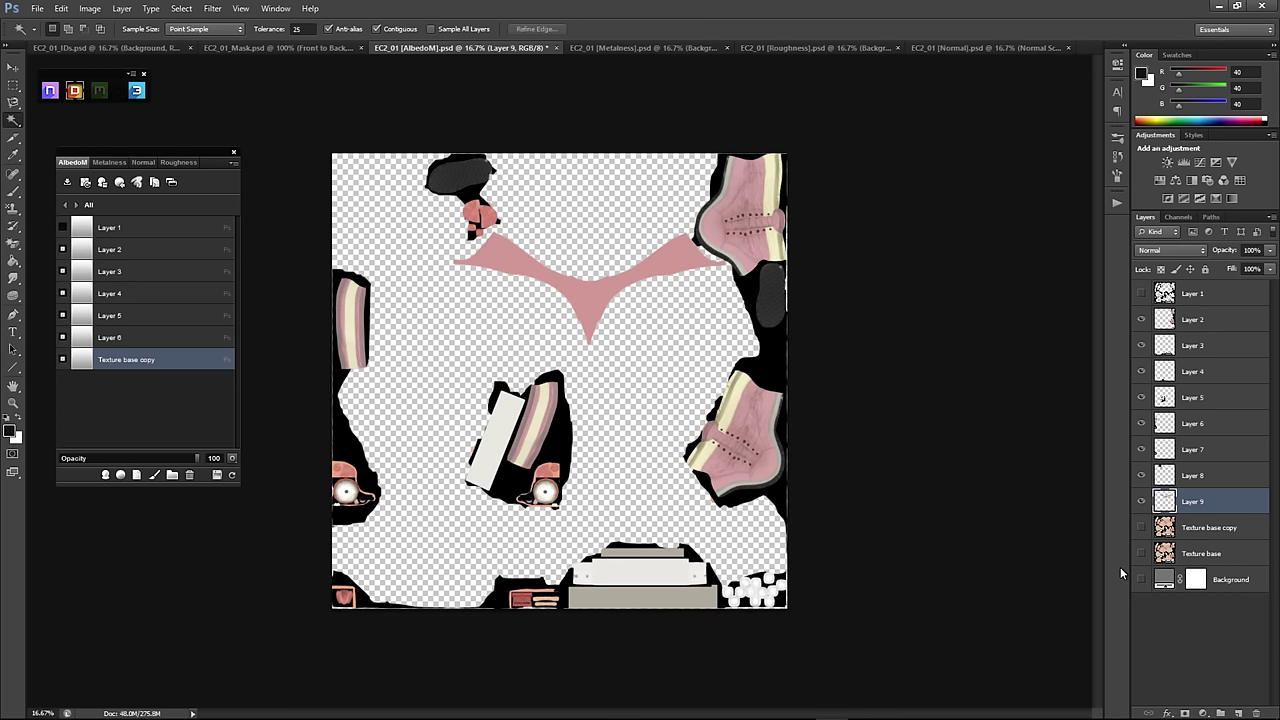
left_click(1142, 528)
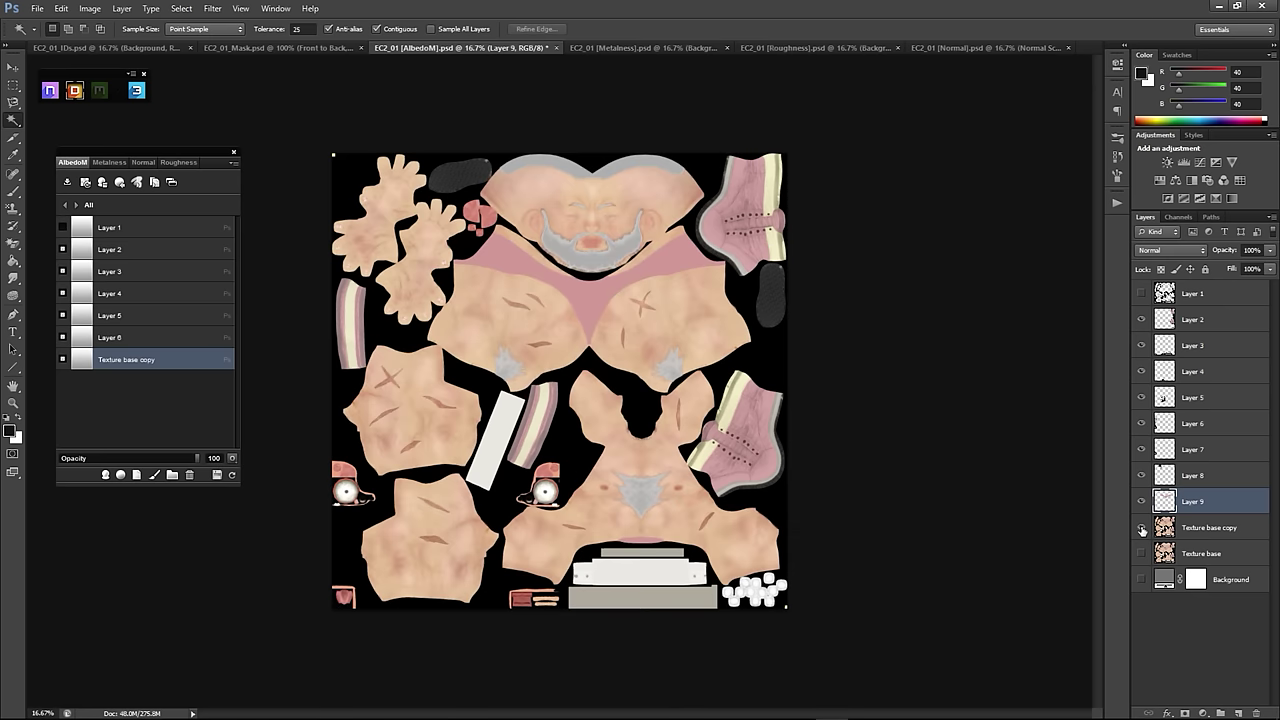
left_click(1142, 528)
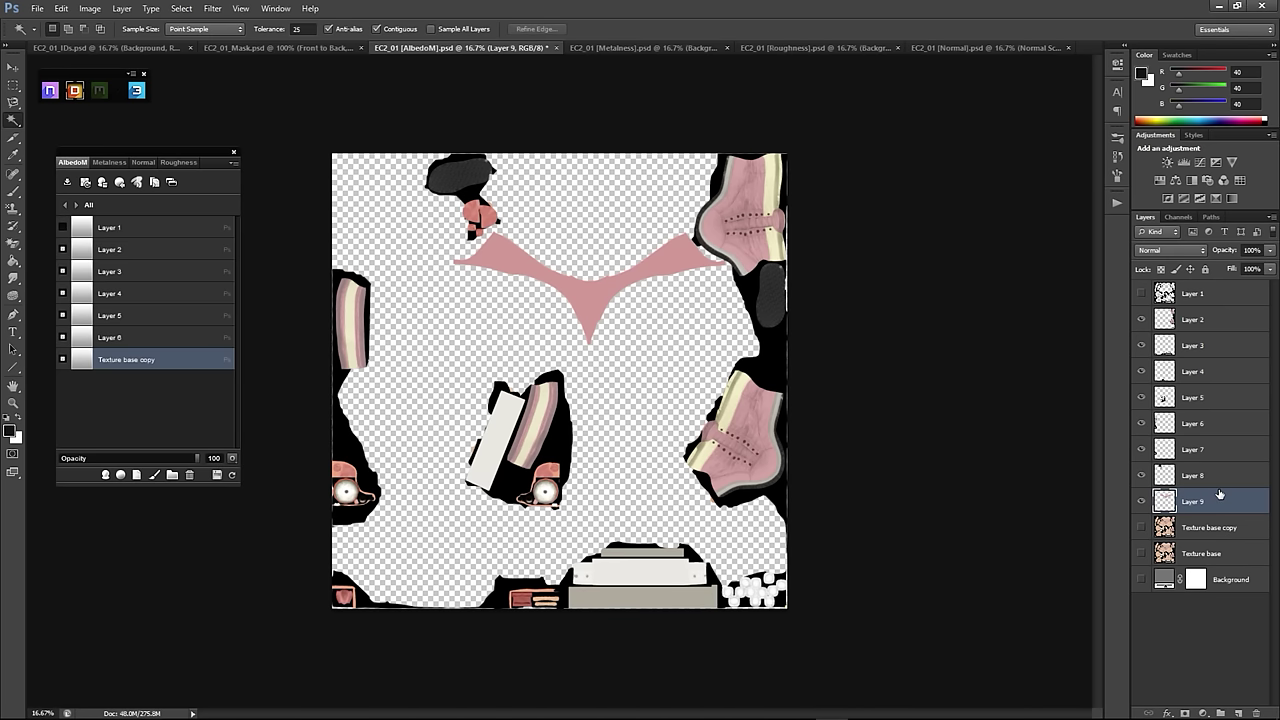
Step: Merge the visible pieces into Layer 9, show Layer 1 and turn off Contiguous for the Magic Wand
right_click(1216, 496)
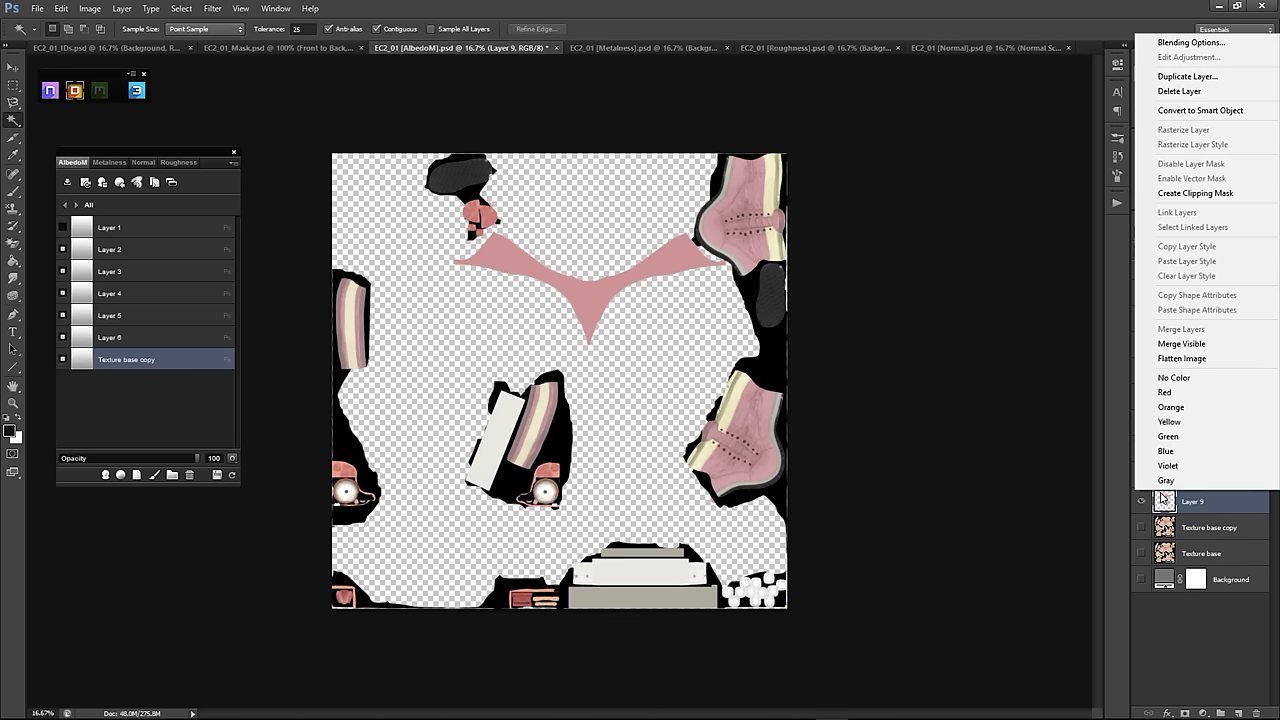
left_click(1186, 344)
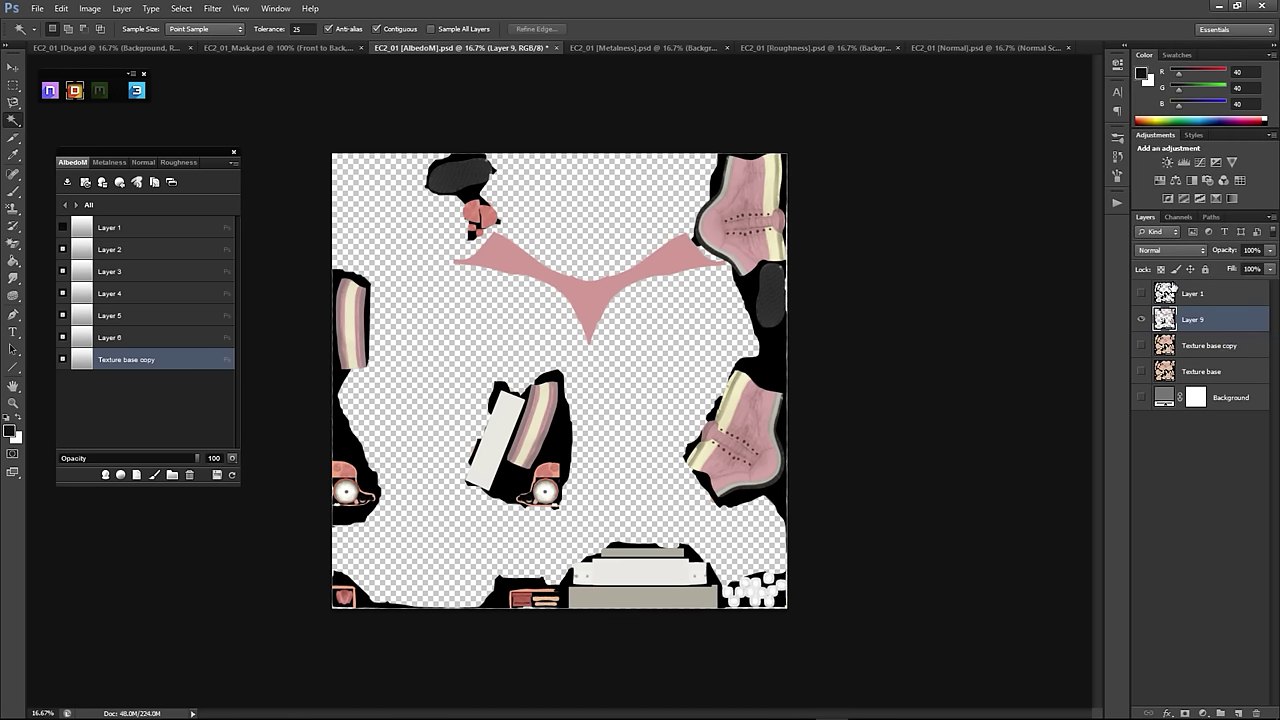
left_click(1141, 293)
left_click(1212, 294)
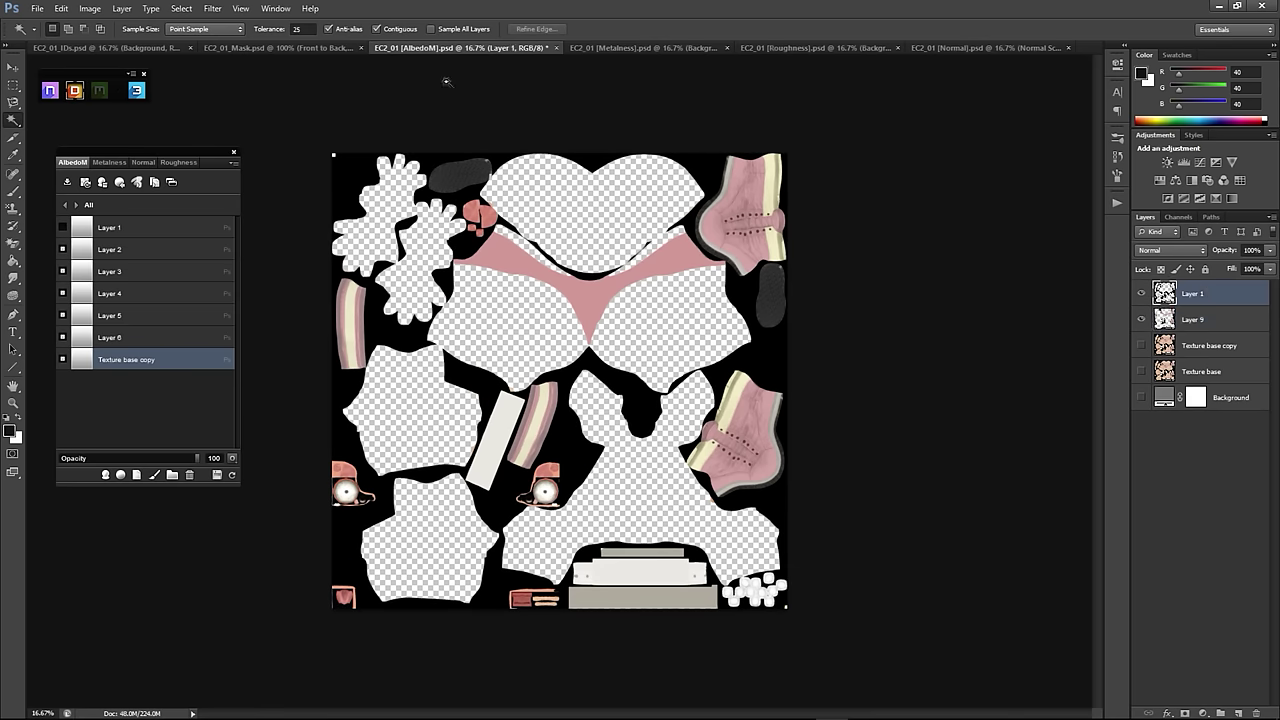
left_click(377, 29)
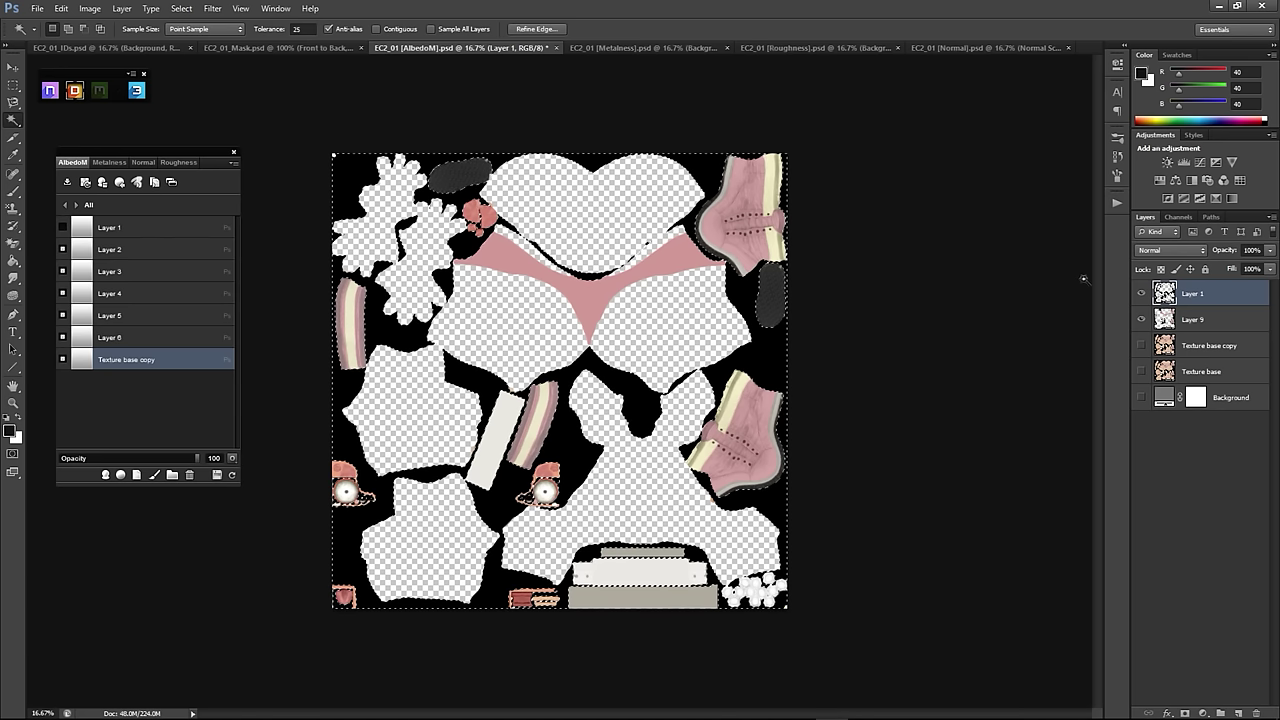
left_click(1201, 316)
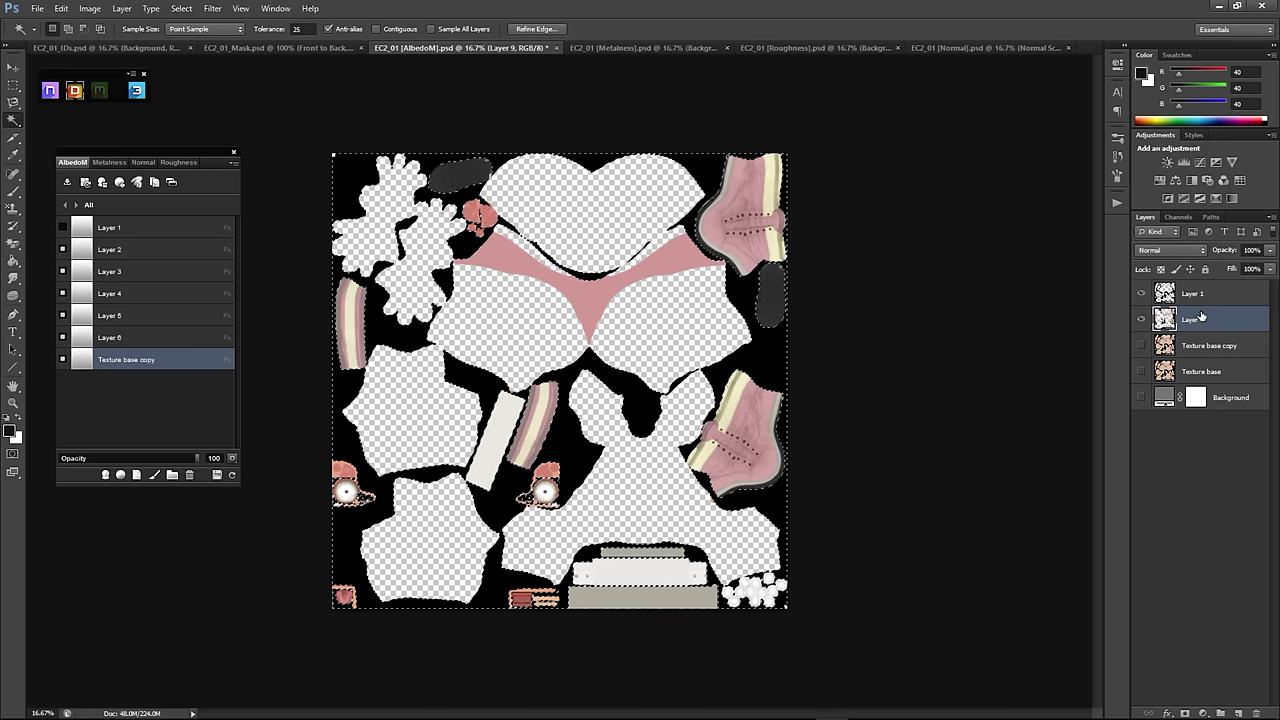
Step: Hide Layer 9 and magic-wand the black area around Layer 1's mask islands
left_click(1141, 293)
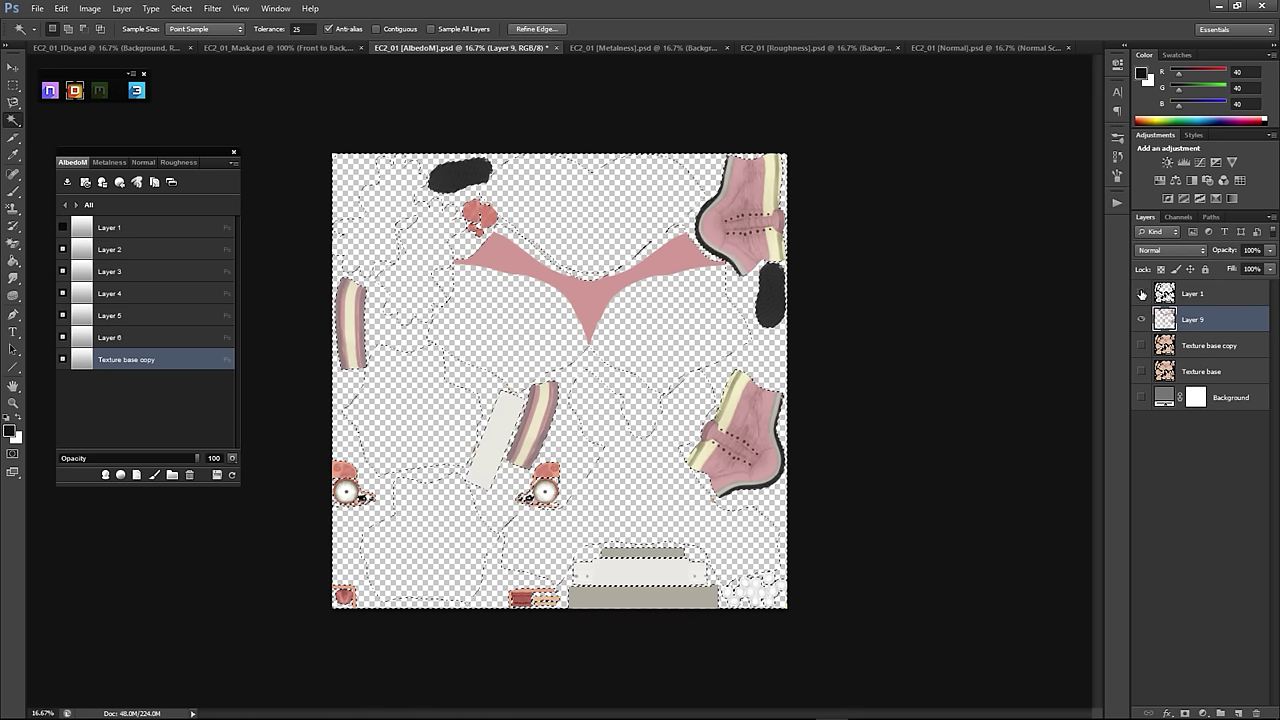
key("ctrl+d")
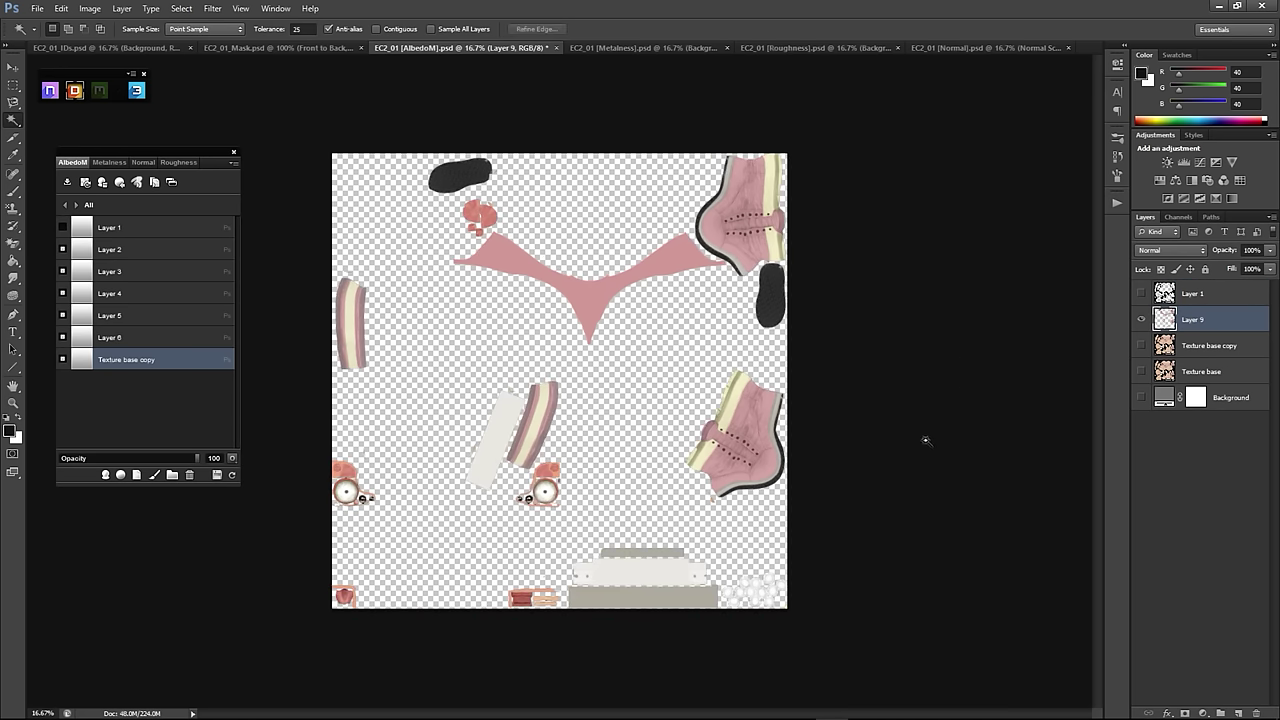
left_click(1141, 320)
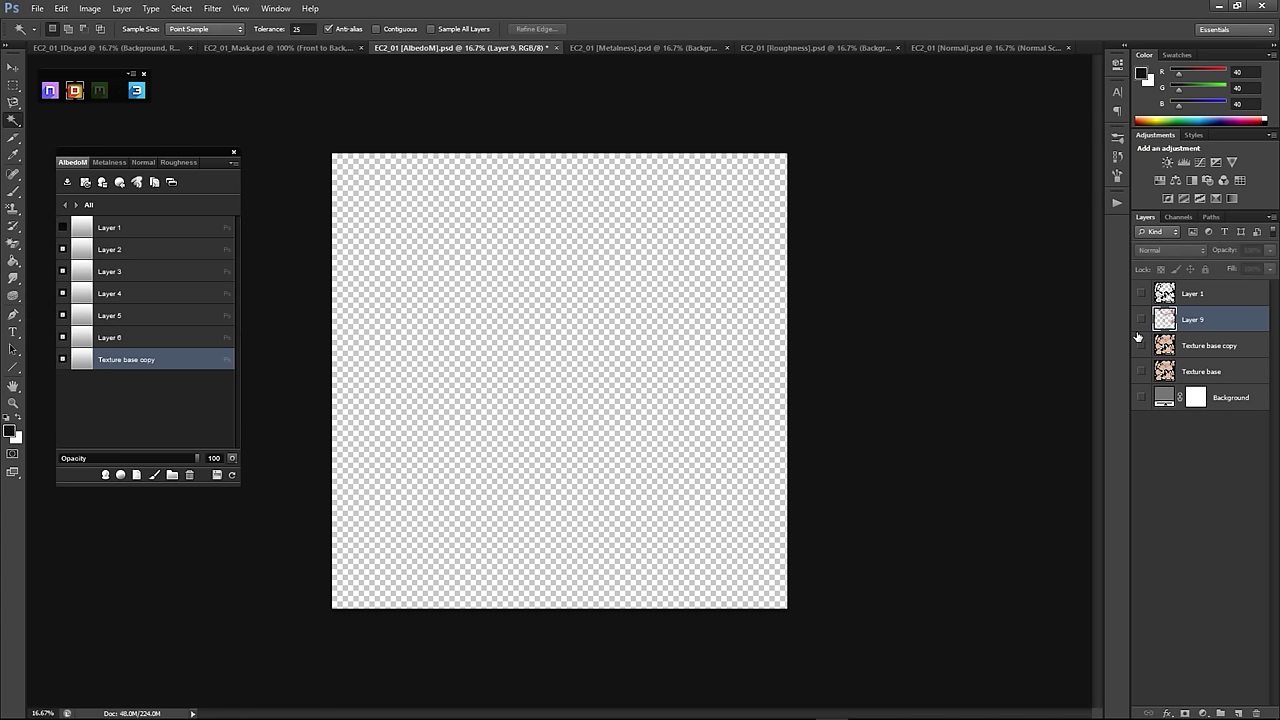
left_click(1141, 293)
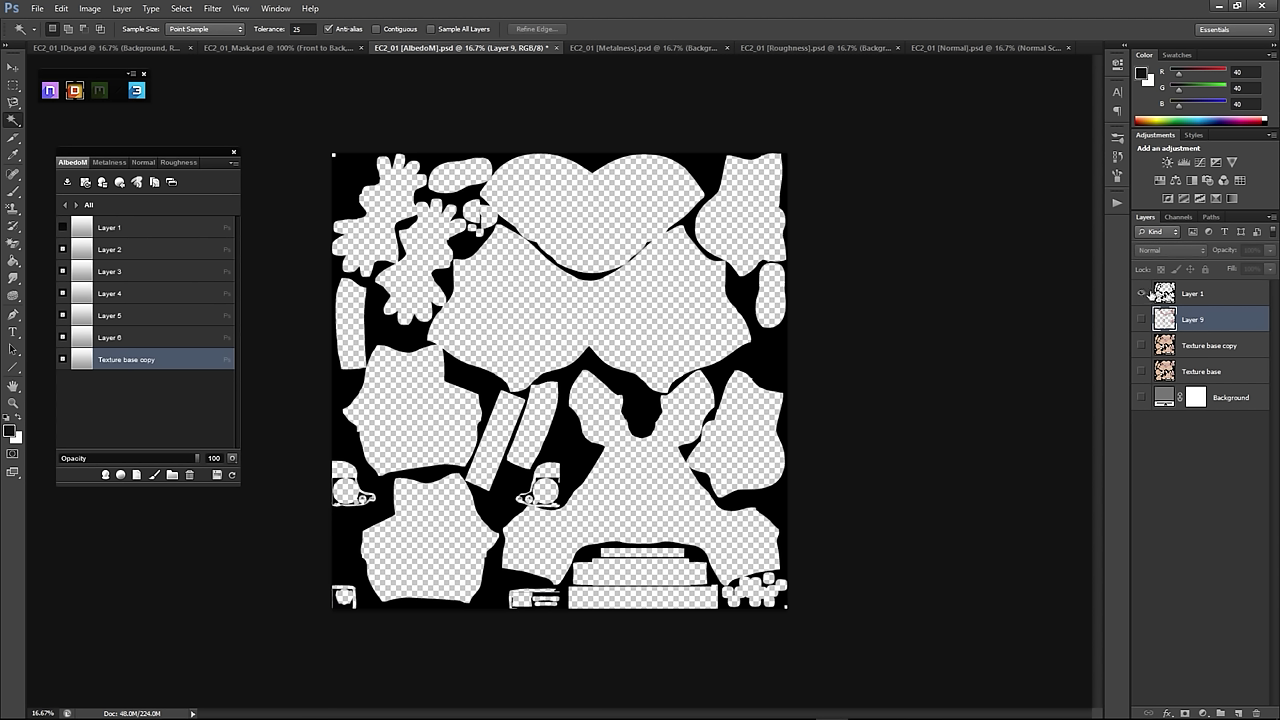
left_click(771, 349)
Step: Show Texture base copy and delete the selected black background from it
left_click(1141, 345)
left_click(1230, 352)
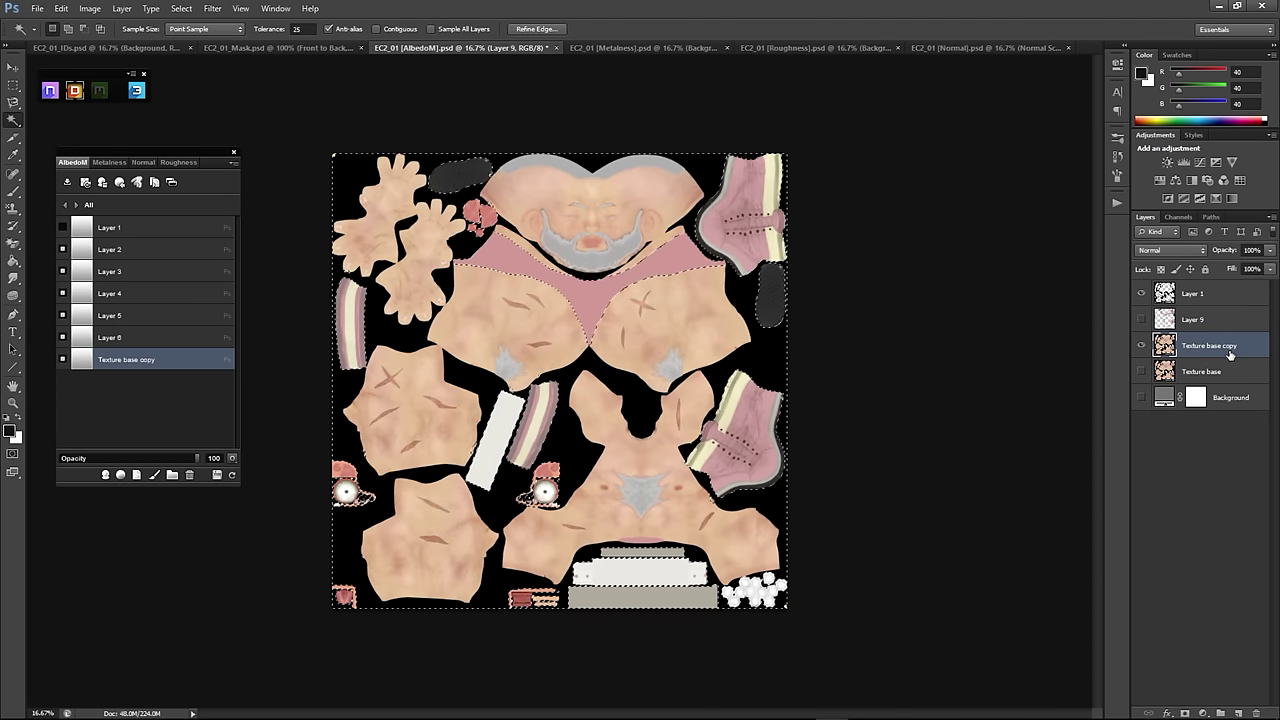
left_click(1192, 293)
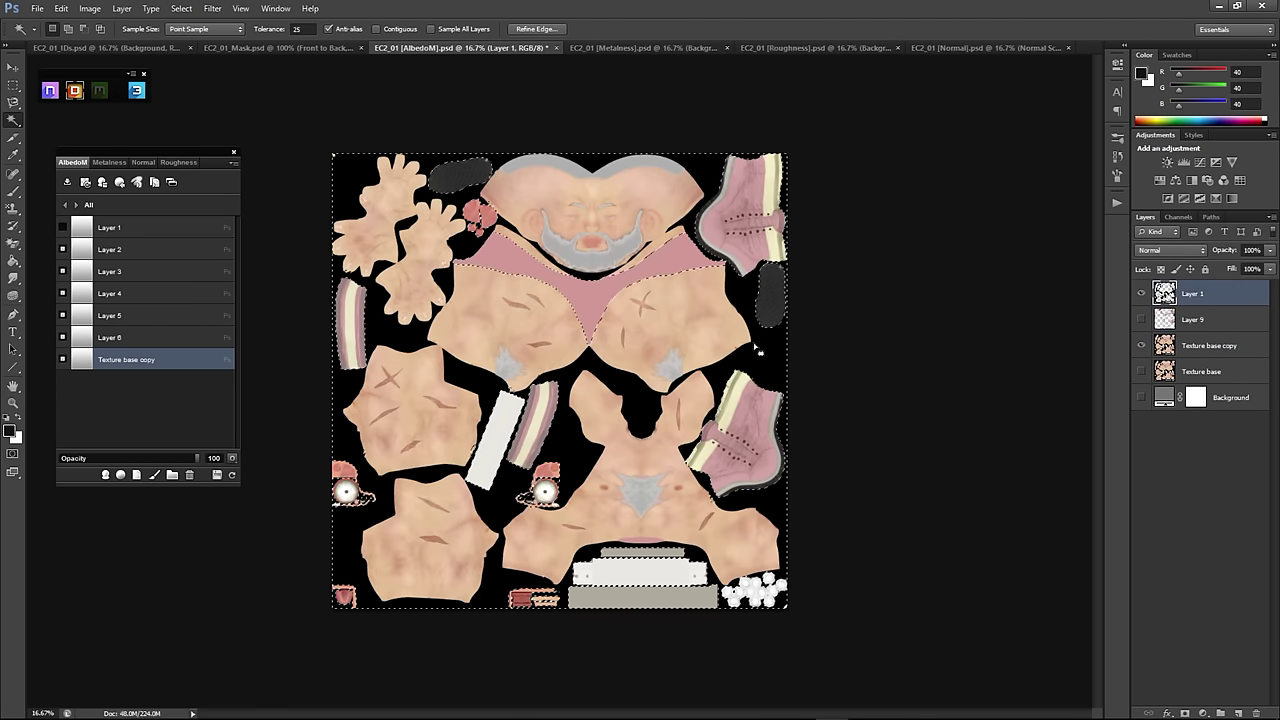
key("ctrl+d")
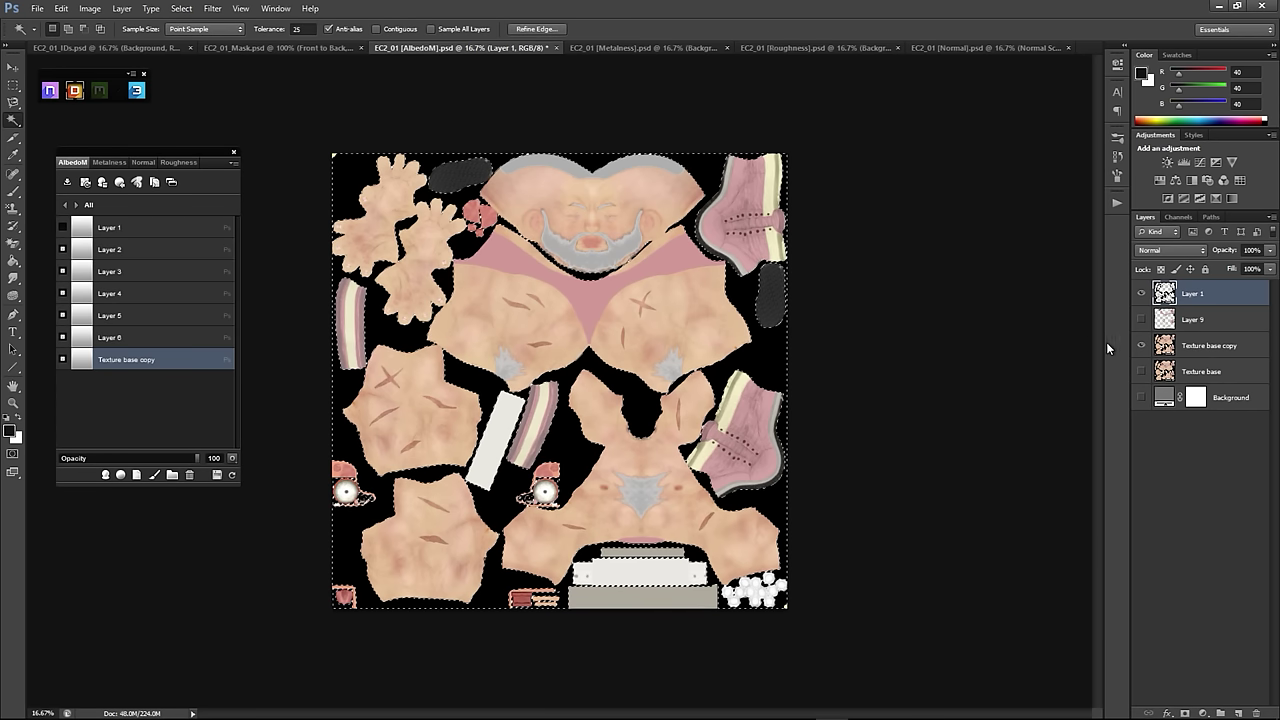
left_click(1198, 344)
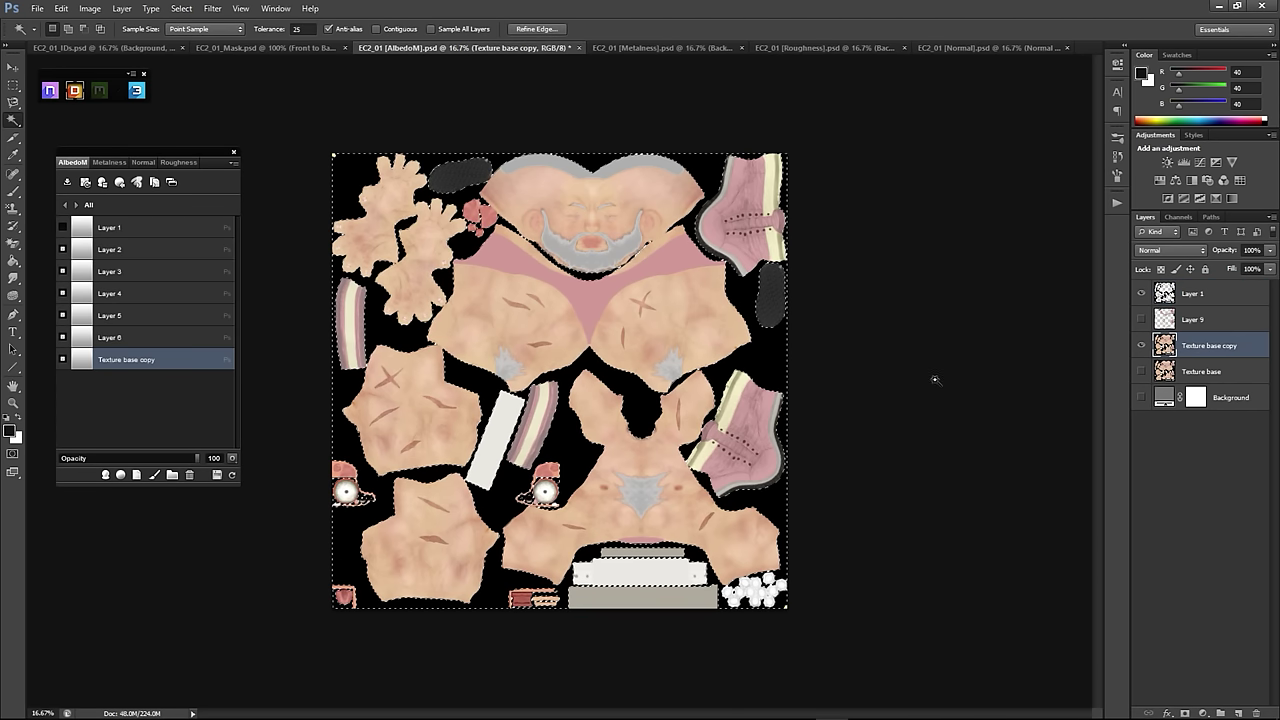
key("Delete")
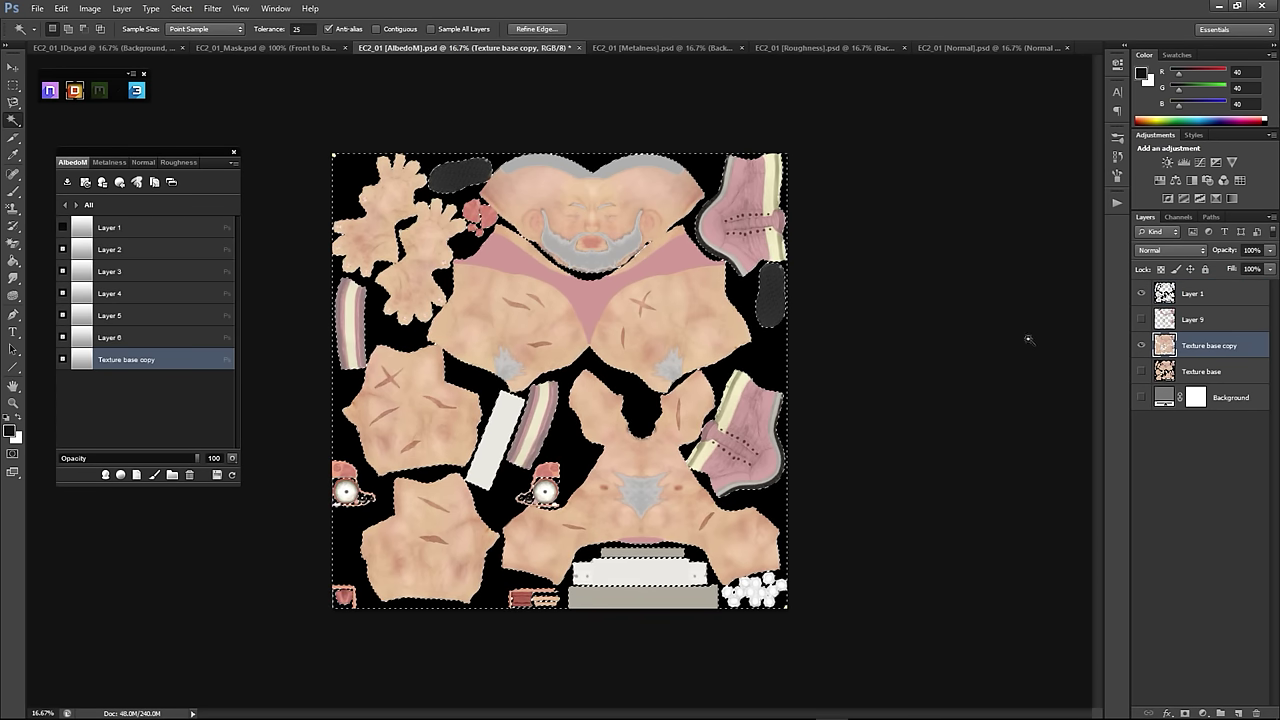
Step: Select Layer 9's non-skin pieces by magic-wanding its empty area and inverting the selection
left_click(1141, 293)
left_click(1141, 319)
left_click(1205, 330)
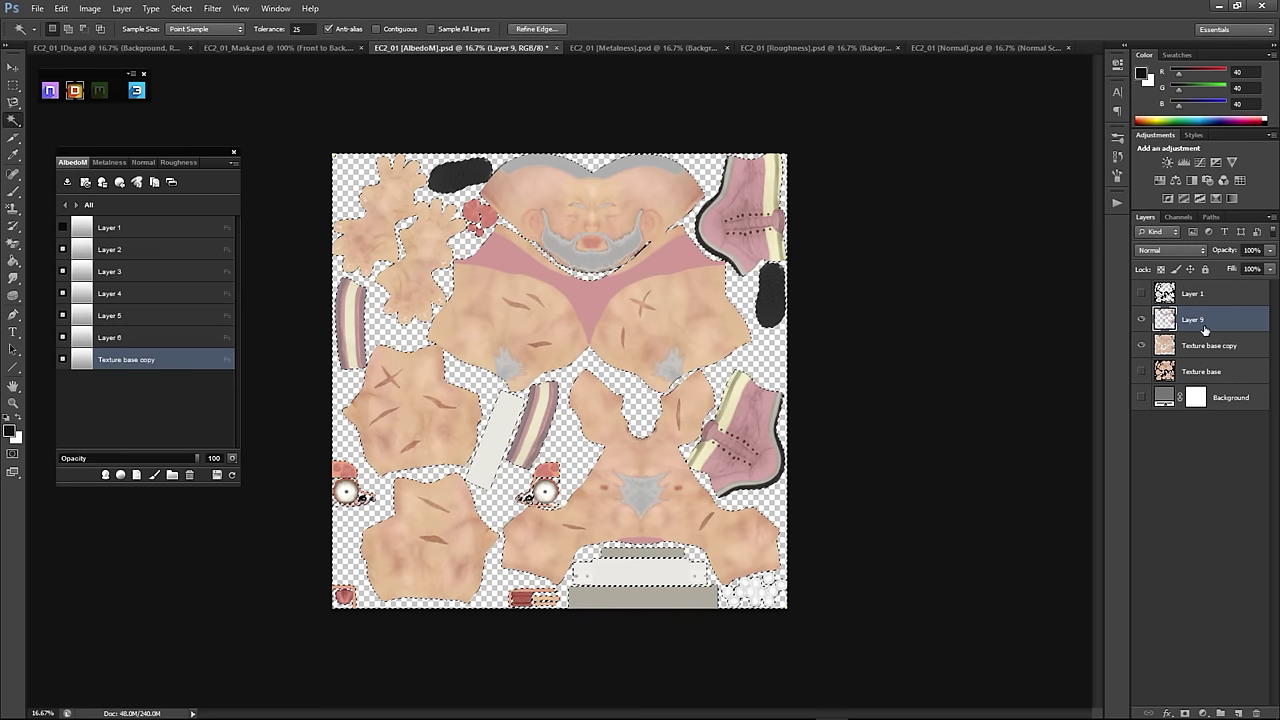
key("ctrl+d")
left_click(763, 353)
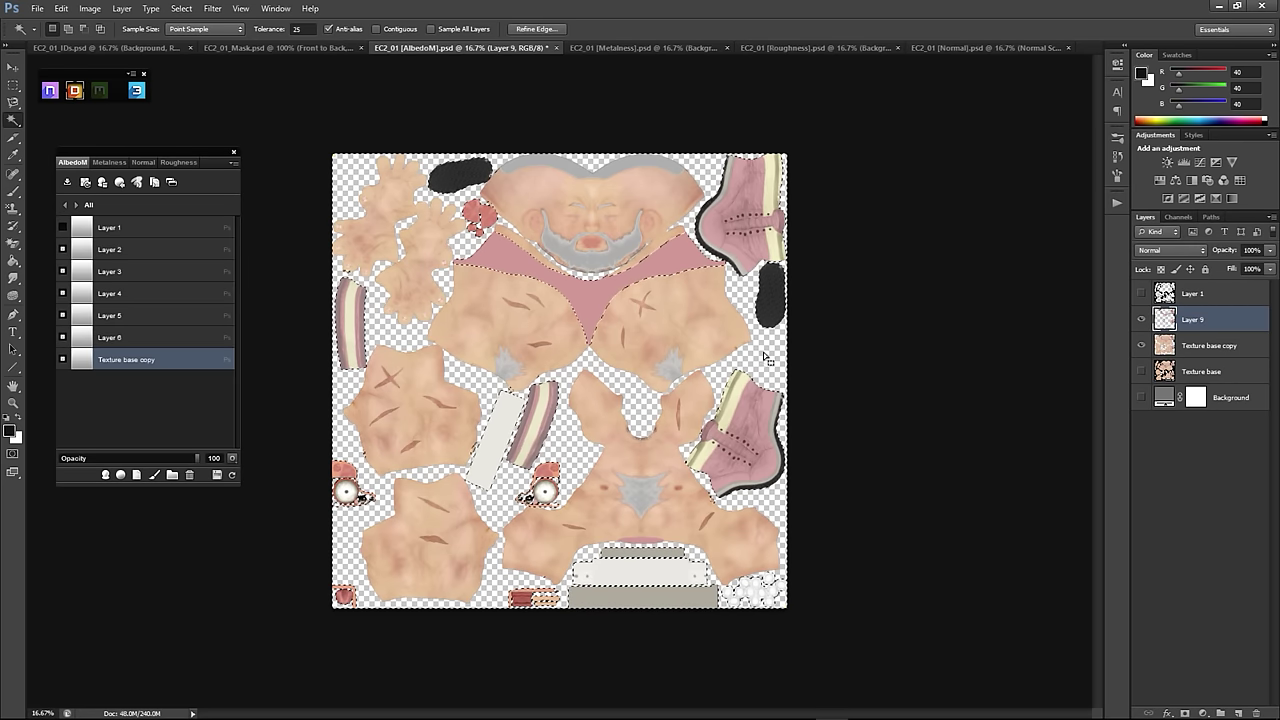
right_click(764, 354)
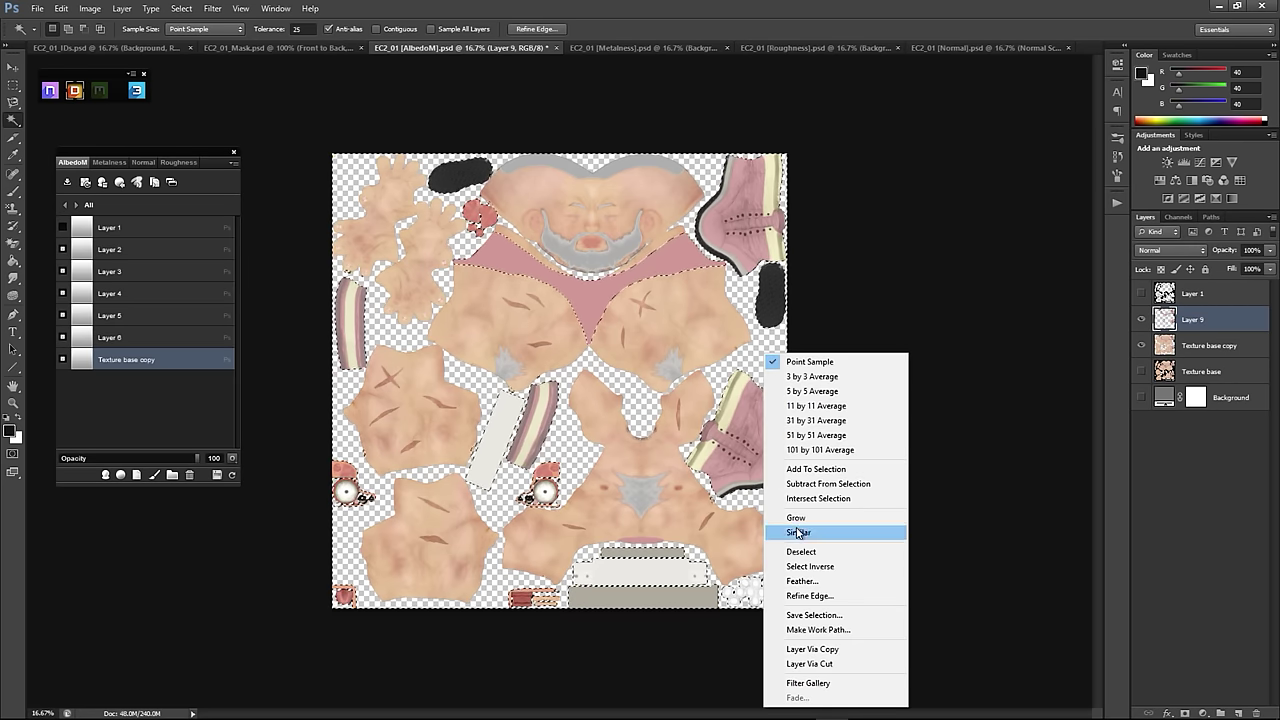
left_click(800, 567)
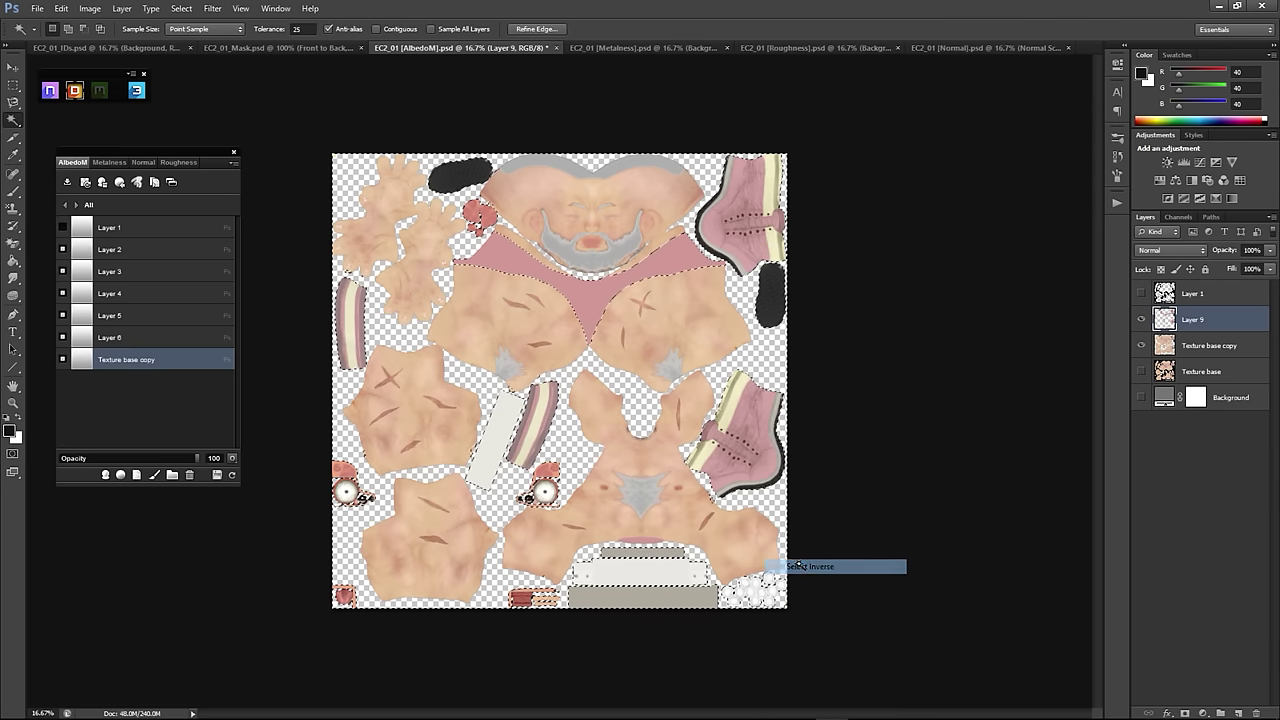
Step: Delete those non-skin pieces from Texture base copy with Layer 9 hidden, then deselect
left_click(1197, 343)
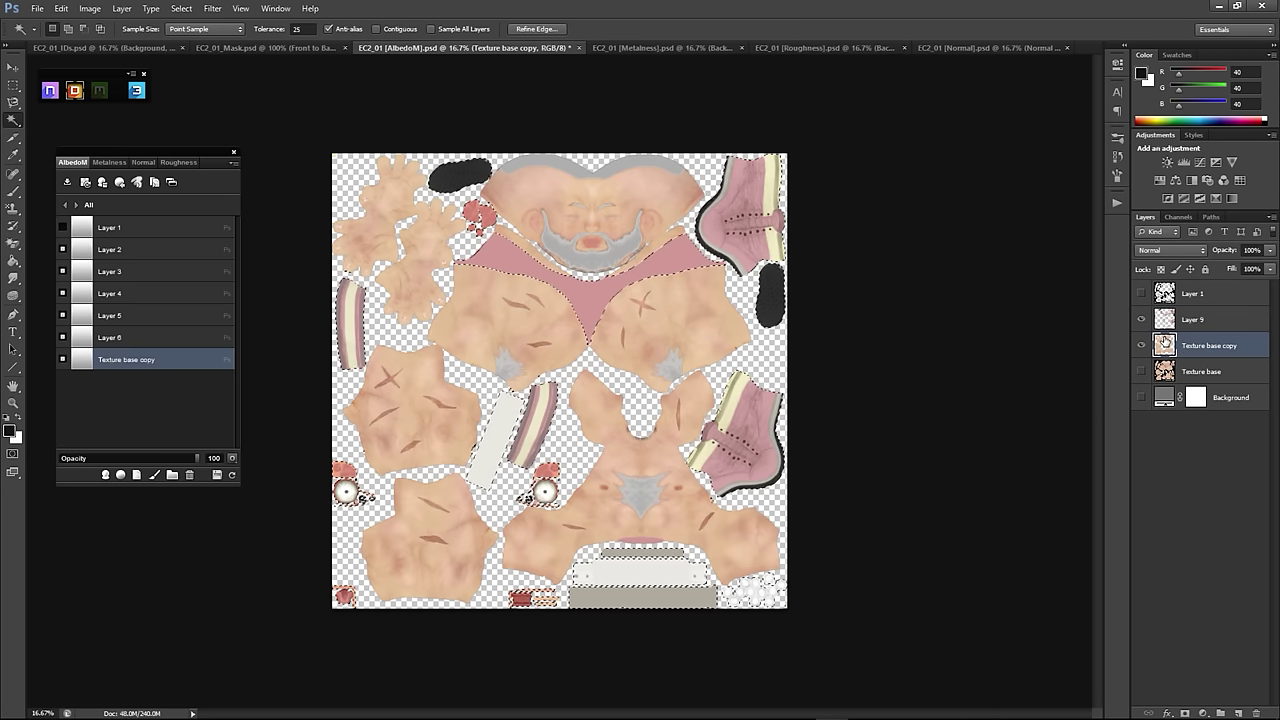
left_click(1141, 319)
key("Delete")
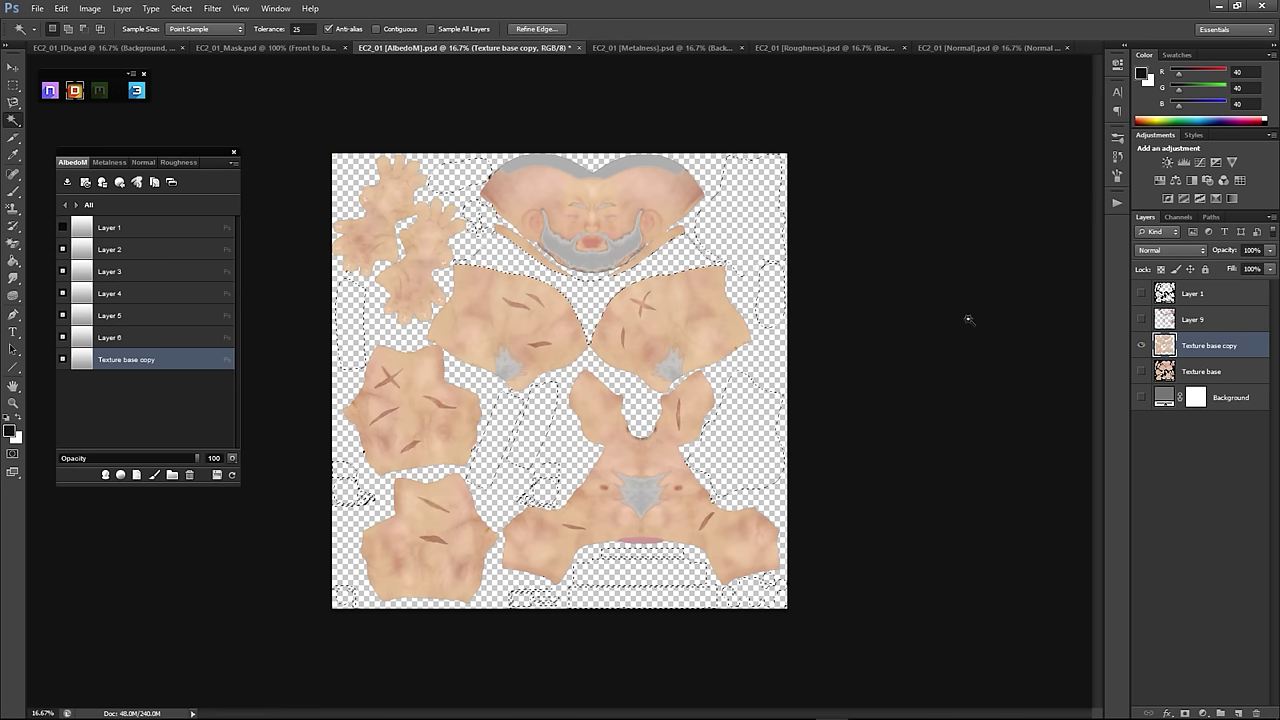
key("ctrl+d")
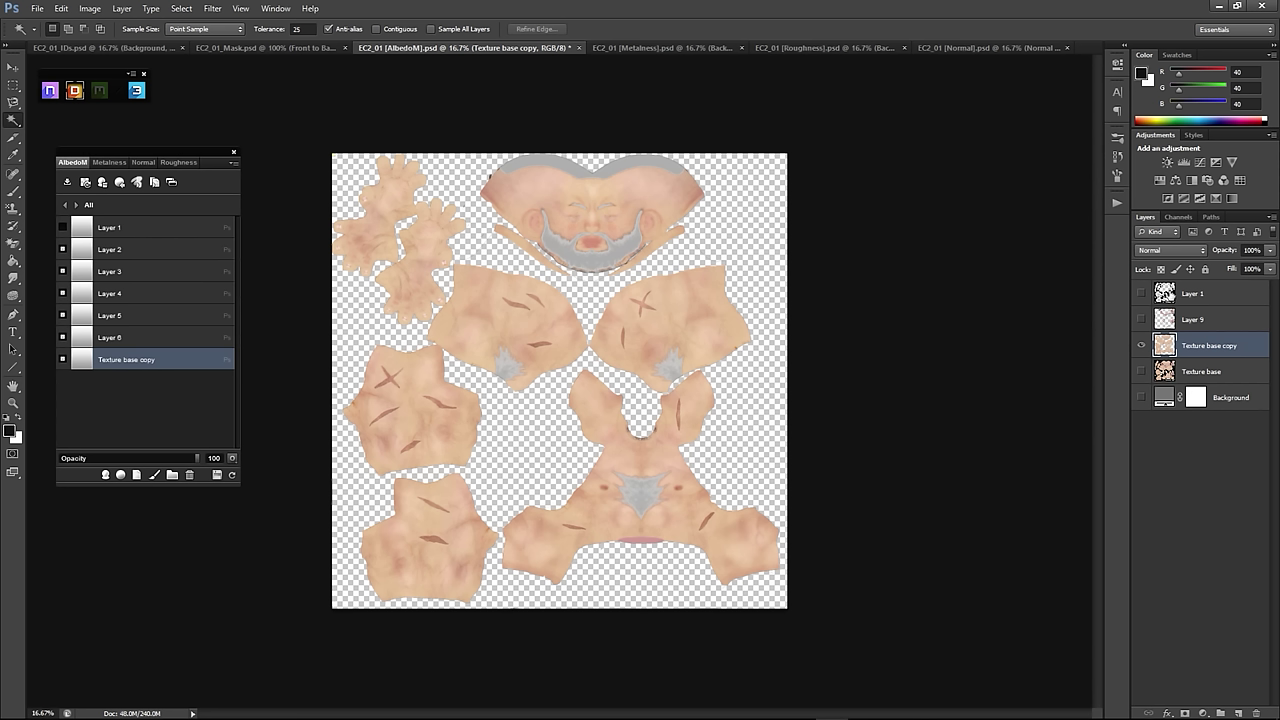
Step: Duplicate Layer 1 as a hidden Layer 1 copy of the black ID layout
left_click(1141, 293)
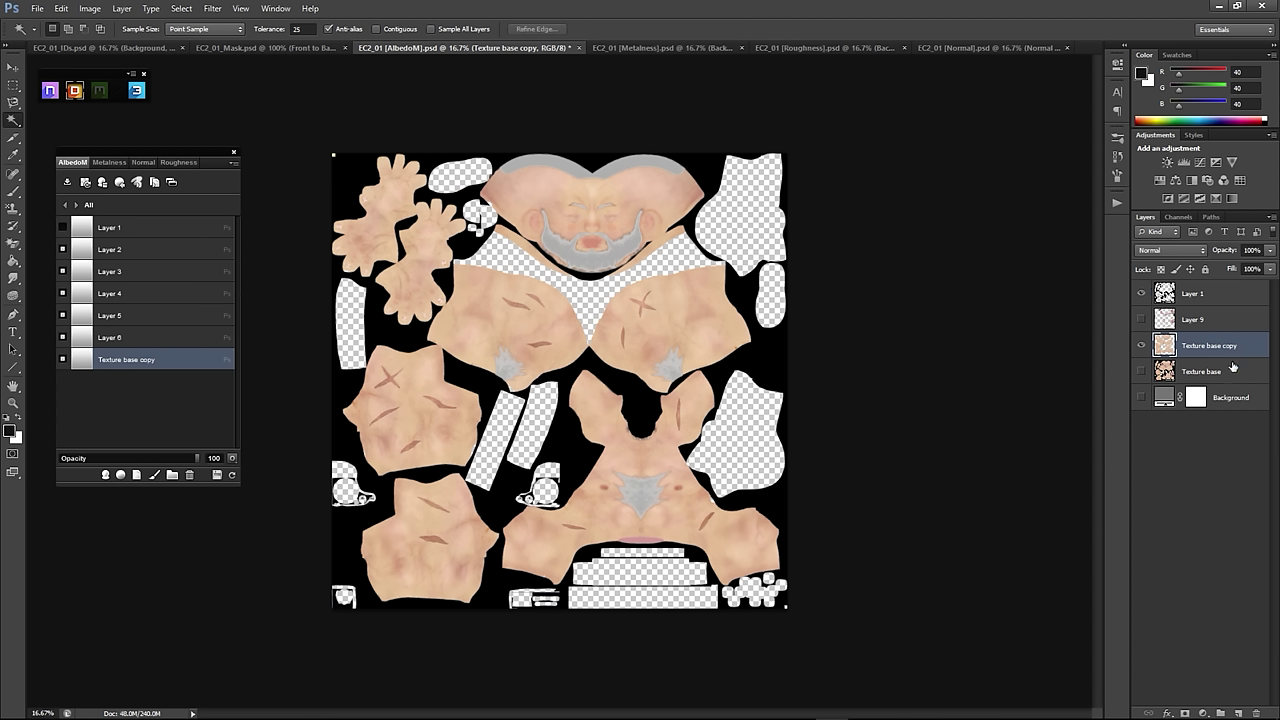
right_click(1195, 300)
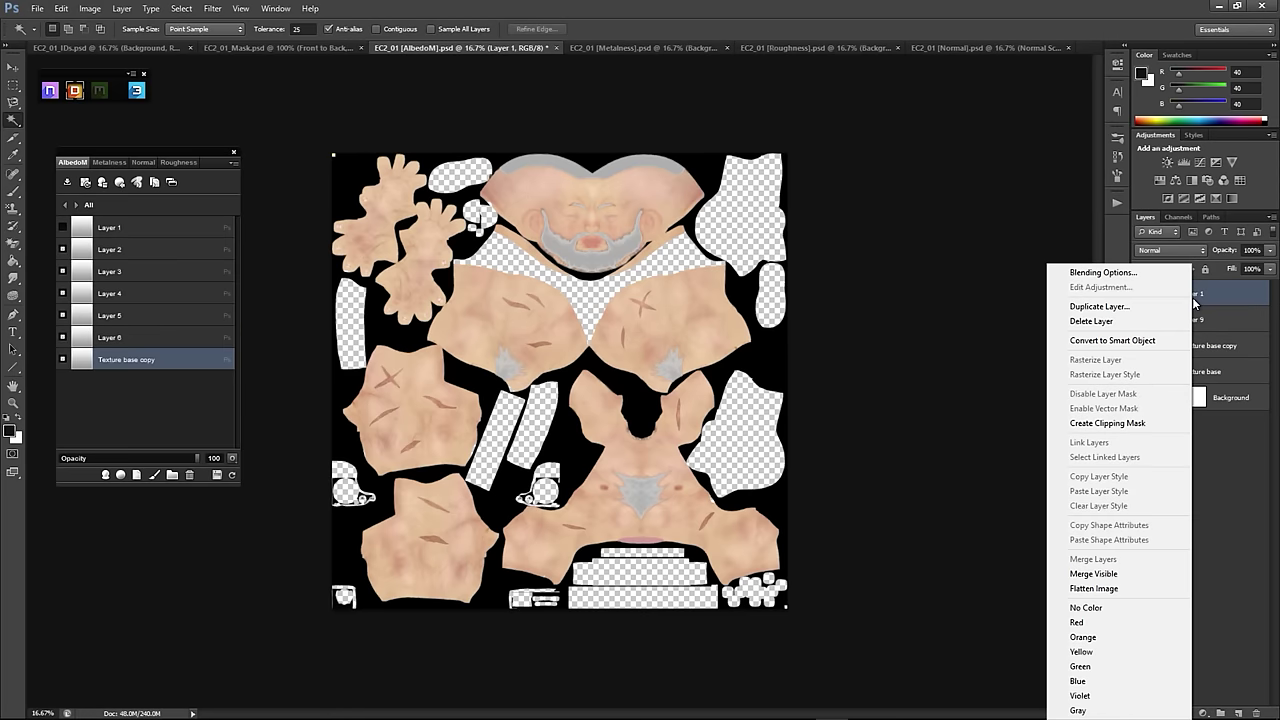
left_click(1122, 306)
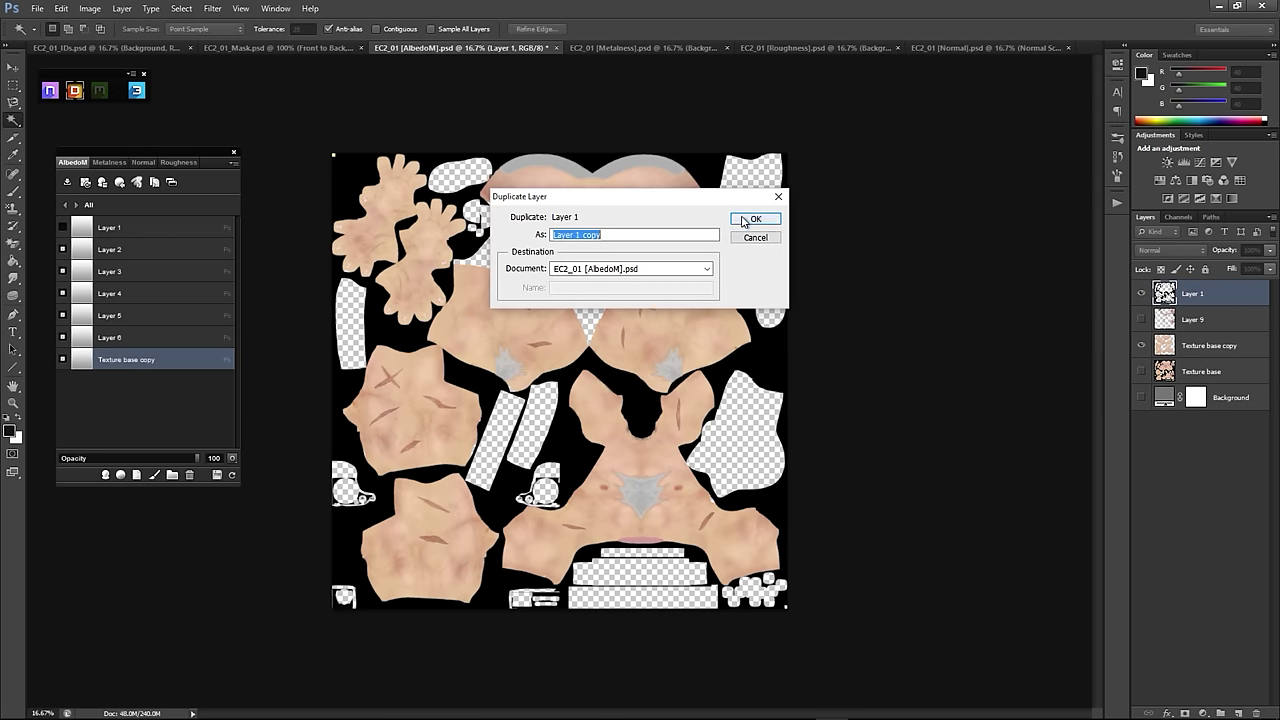
left_click(744, 219)
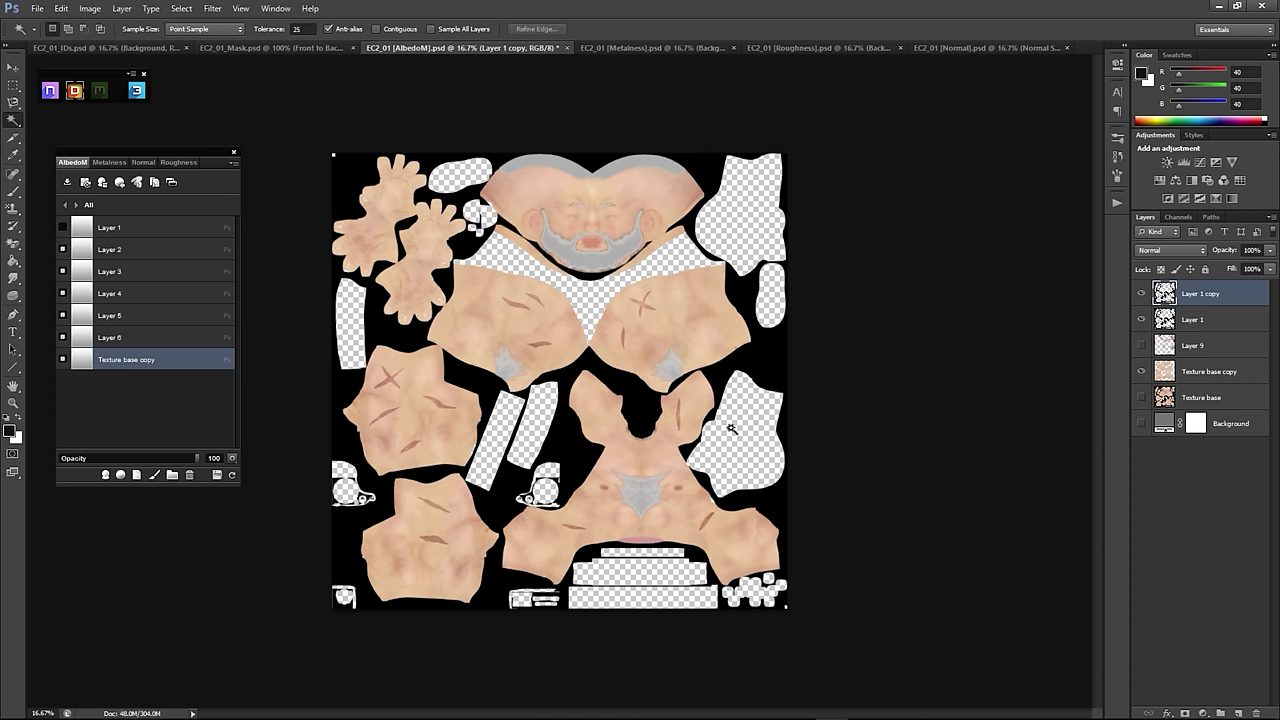
left_click(1143, 294)
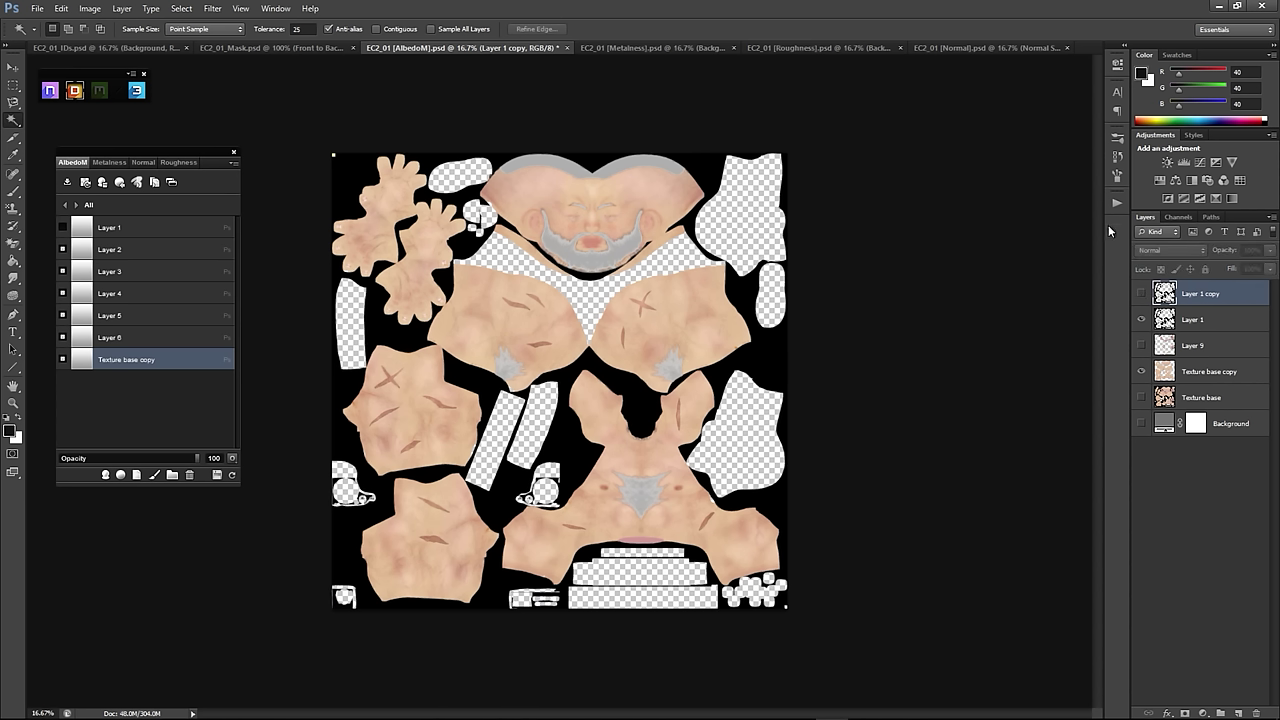
Step: Remove the original Layer 1, switch the DDO layer list to Roughness and reselect Texture base copy
right_click(1191, 372)
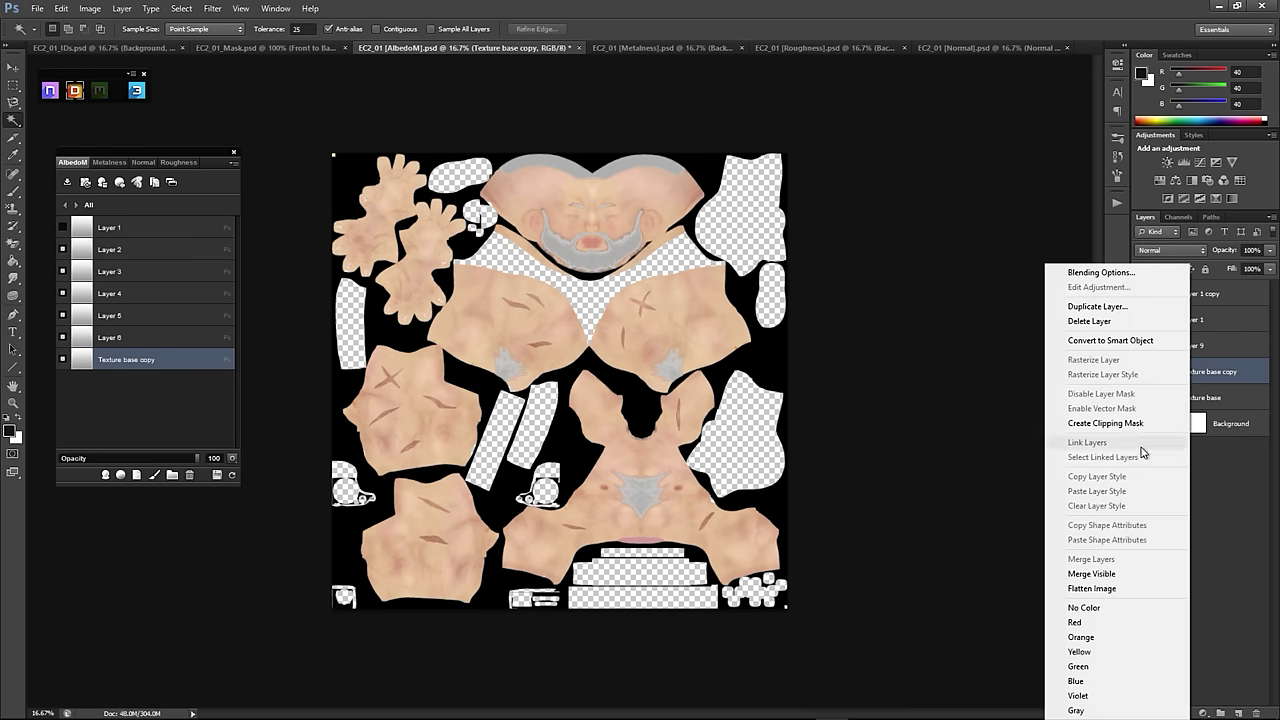
left_click(1098, 588)
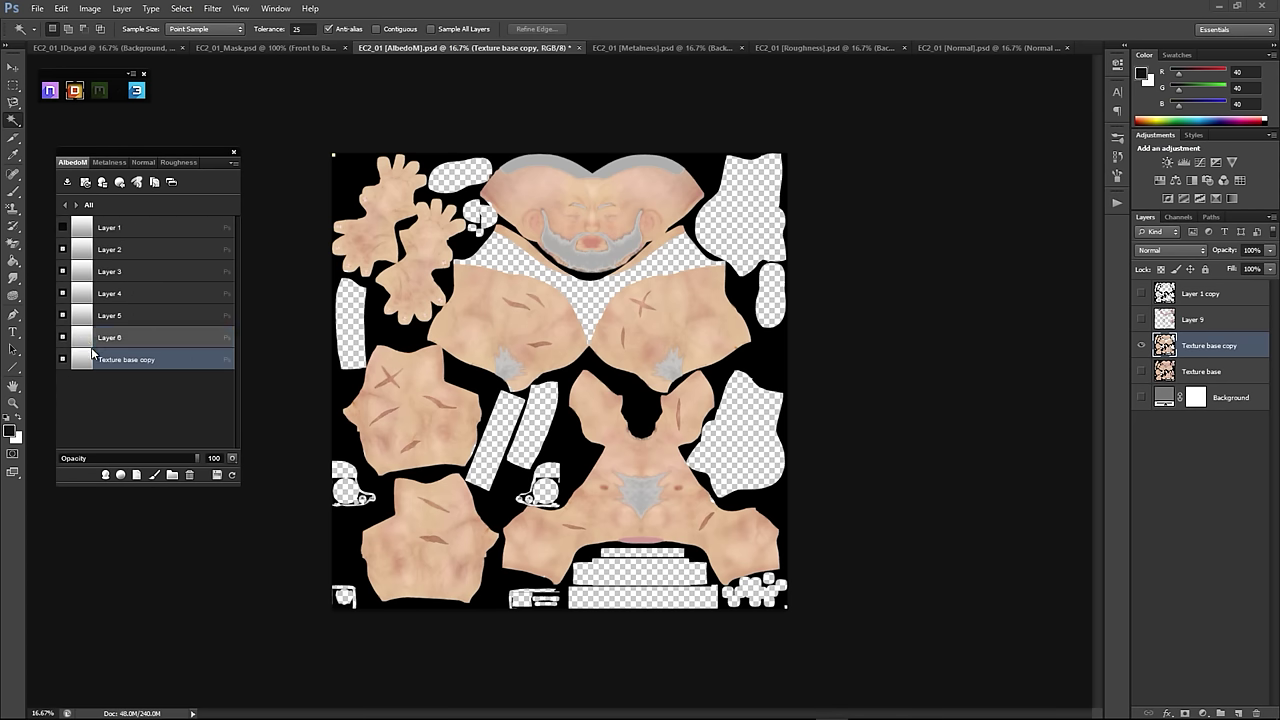
left_click(179, 162)
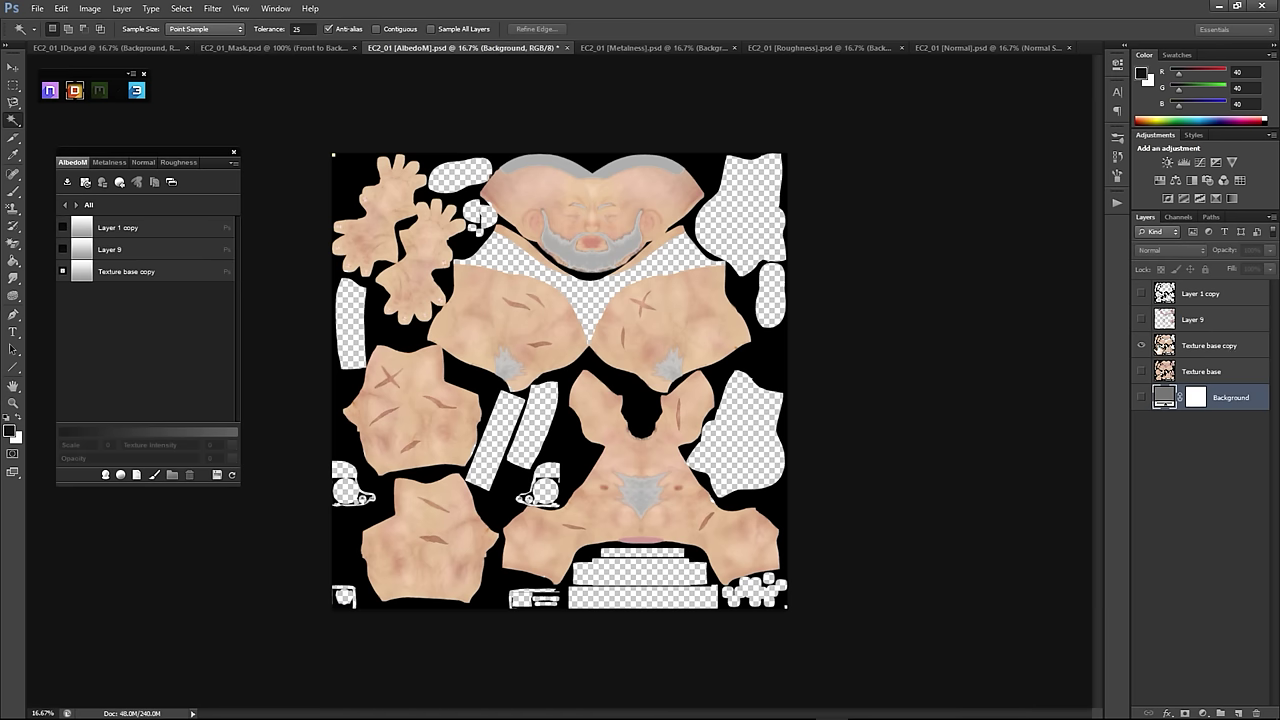
left_click(1216, 348)
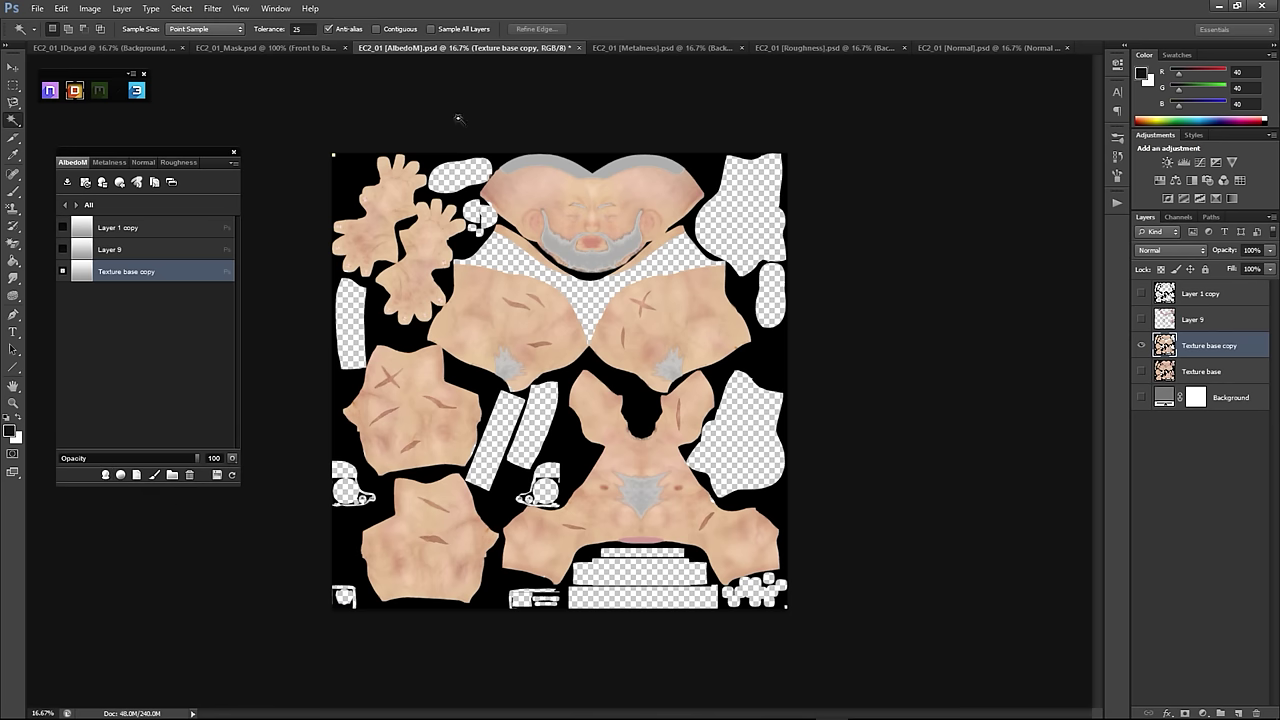
Step: Select the skin islands by magic-wanding the empty surround and choosing Select Inverse
left_click(466, 173)
right_click(466, 173)
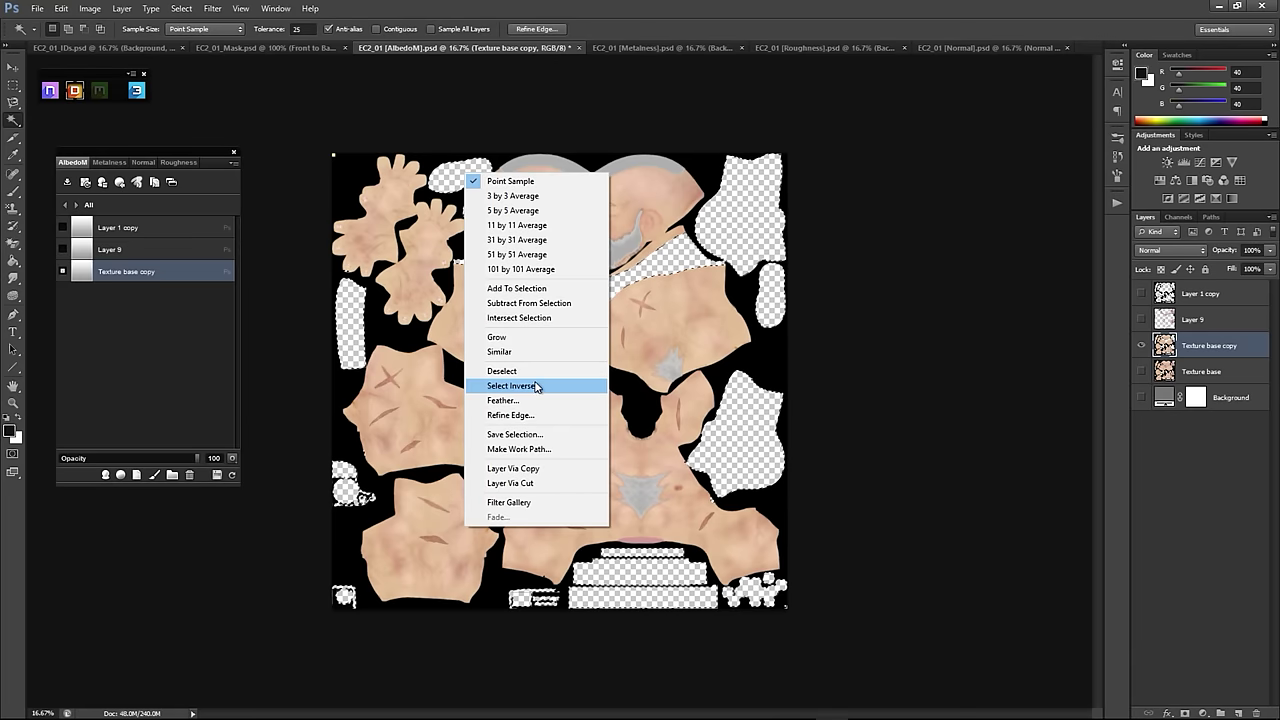
left_click(578, 385)
Step: In DDO's Legacy > Organic > Creature materials, compare Alien Skin Pink and Raptor Skin, then create Inflamed Monster Skin
left_click(140, 476)
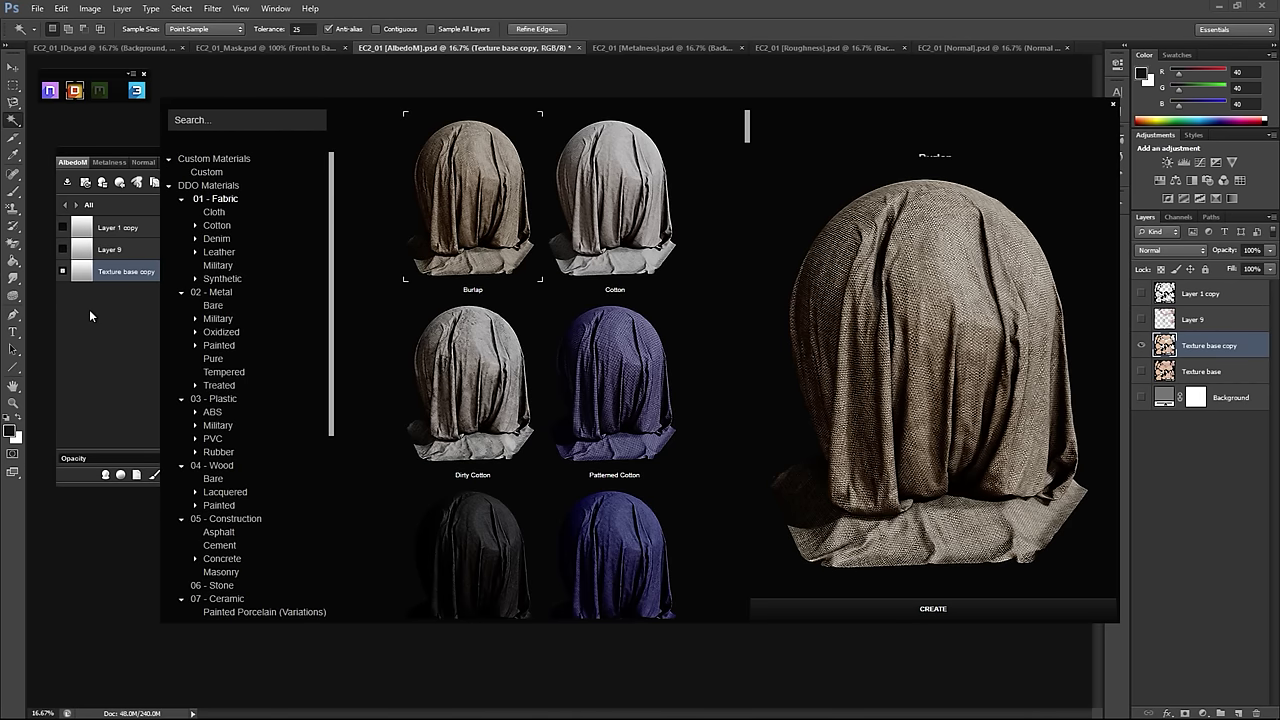
scroll(200, 290, "down", 5)
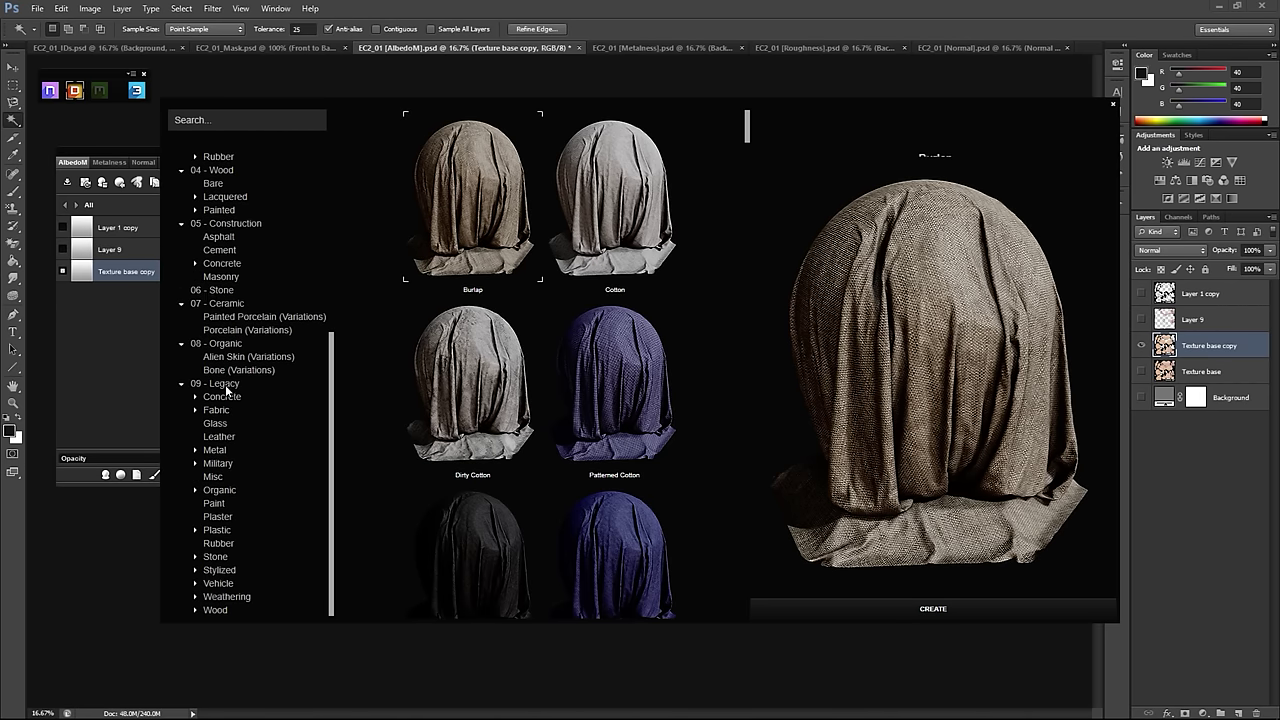
left_click(195, 491)
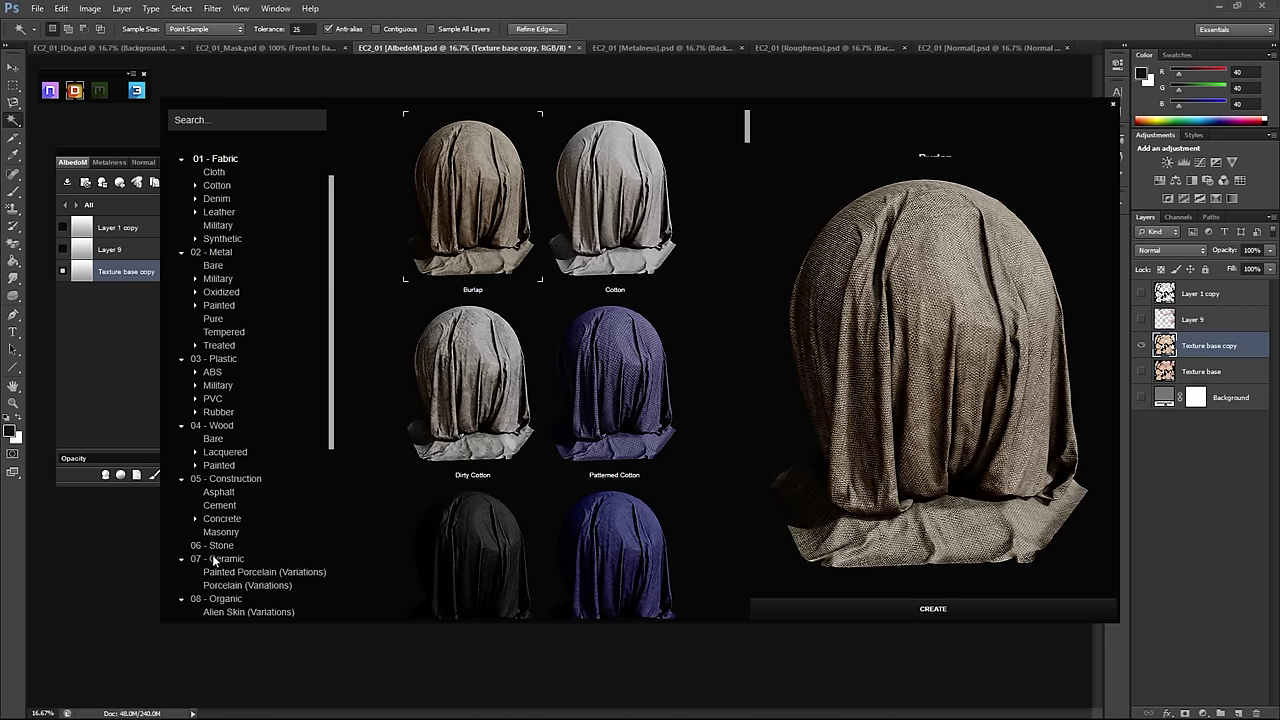
scroll(193, 461, "down", 3)
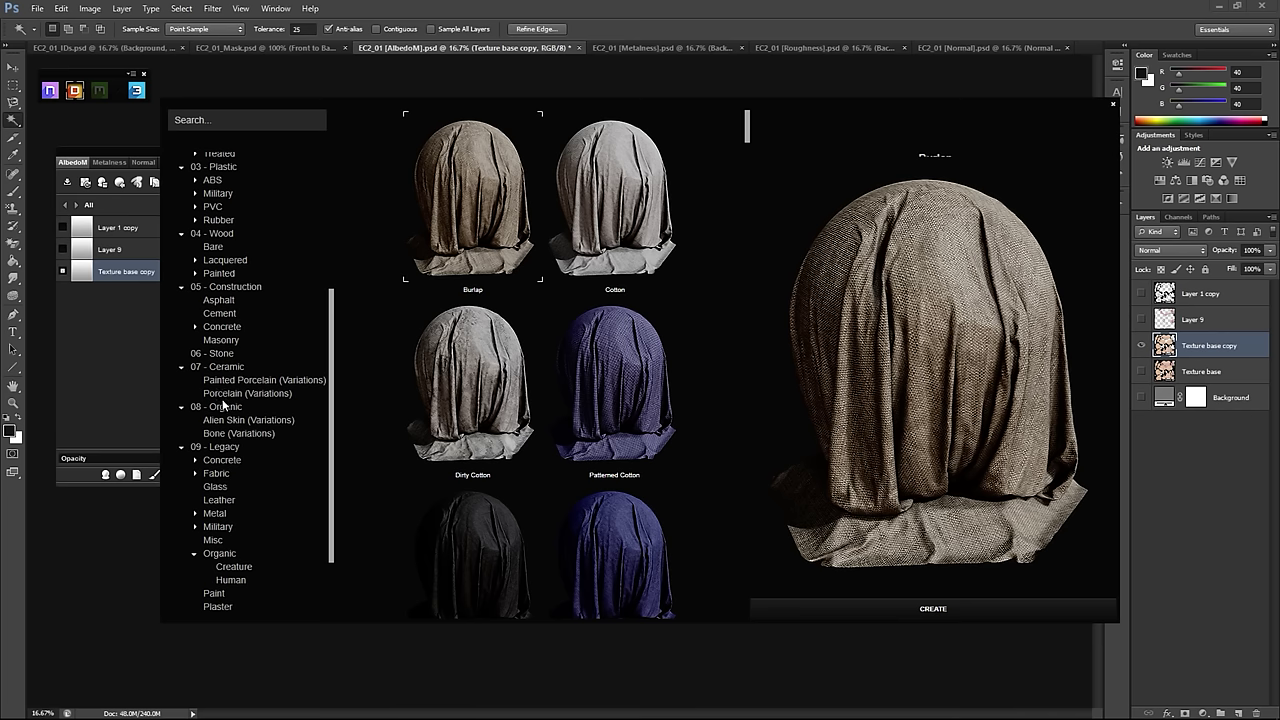
scroll(245, 468, "down", 2)
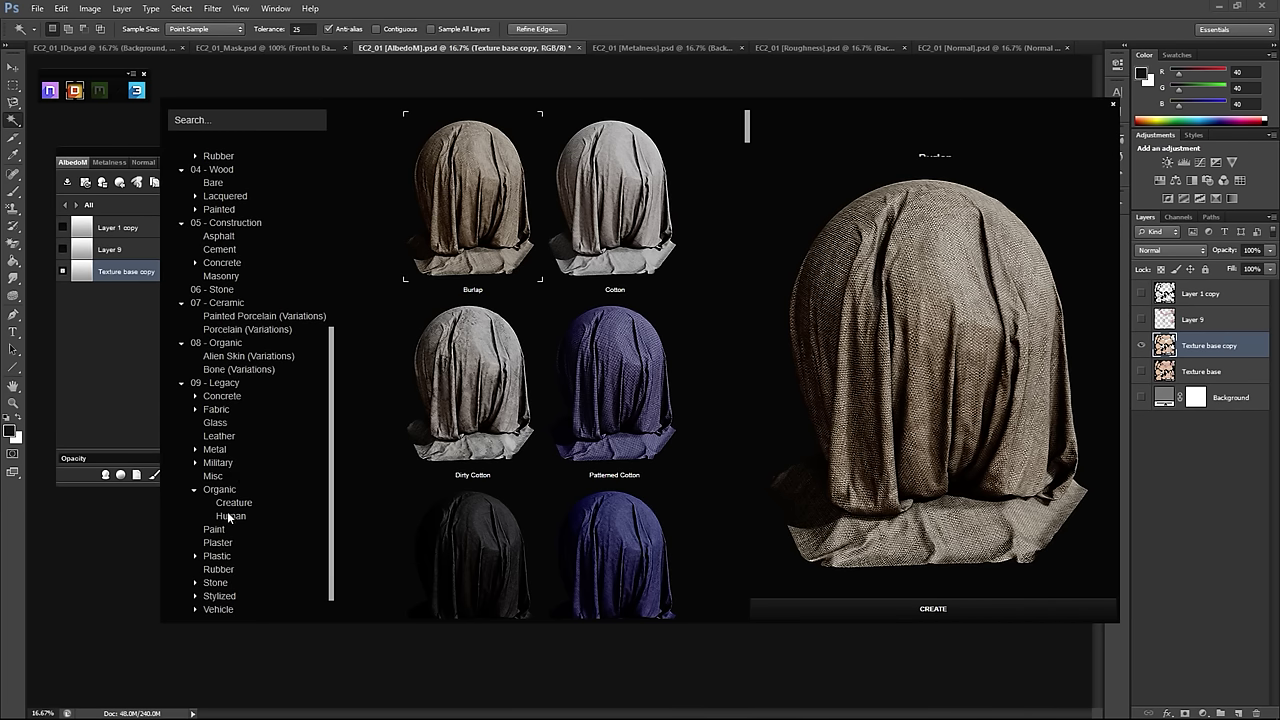
left_click(229, 504)
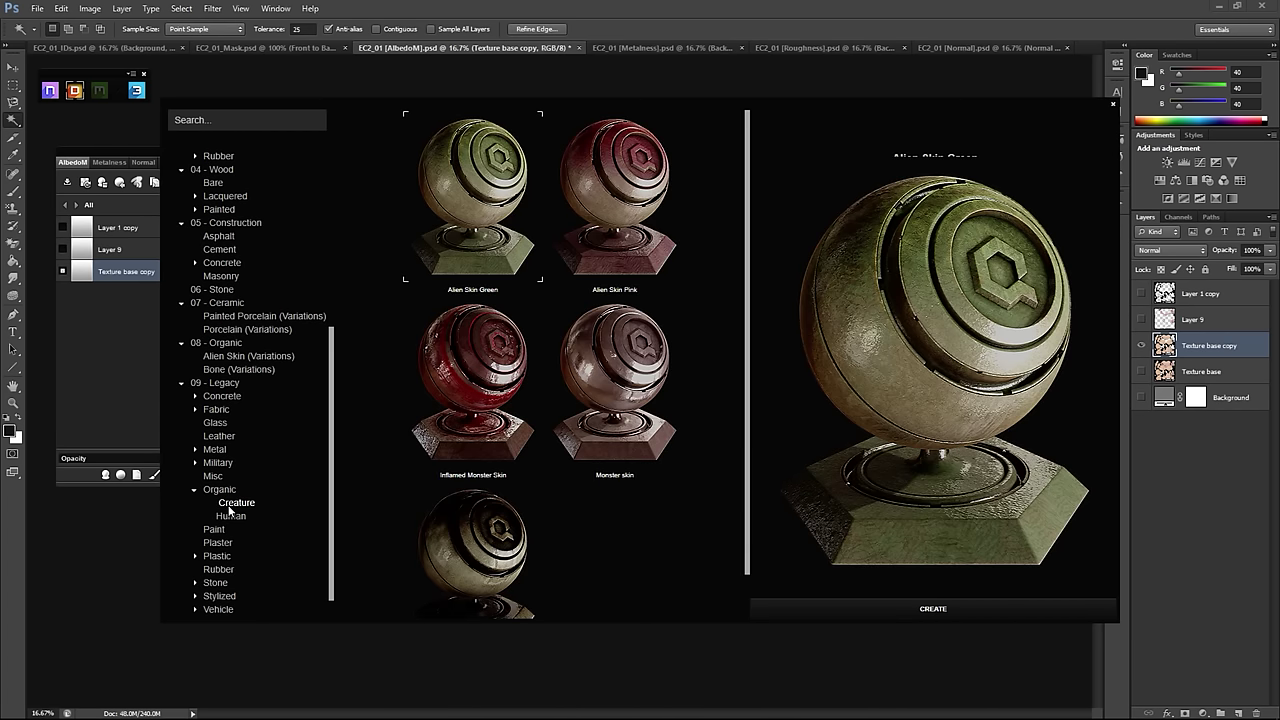
left_click(651, 233)
left_click(469, 450)
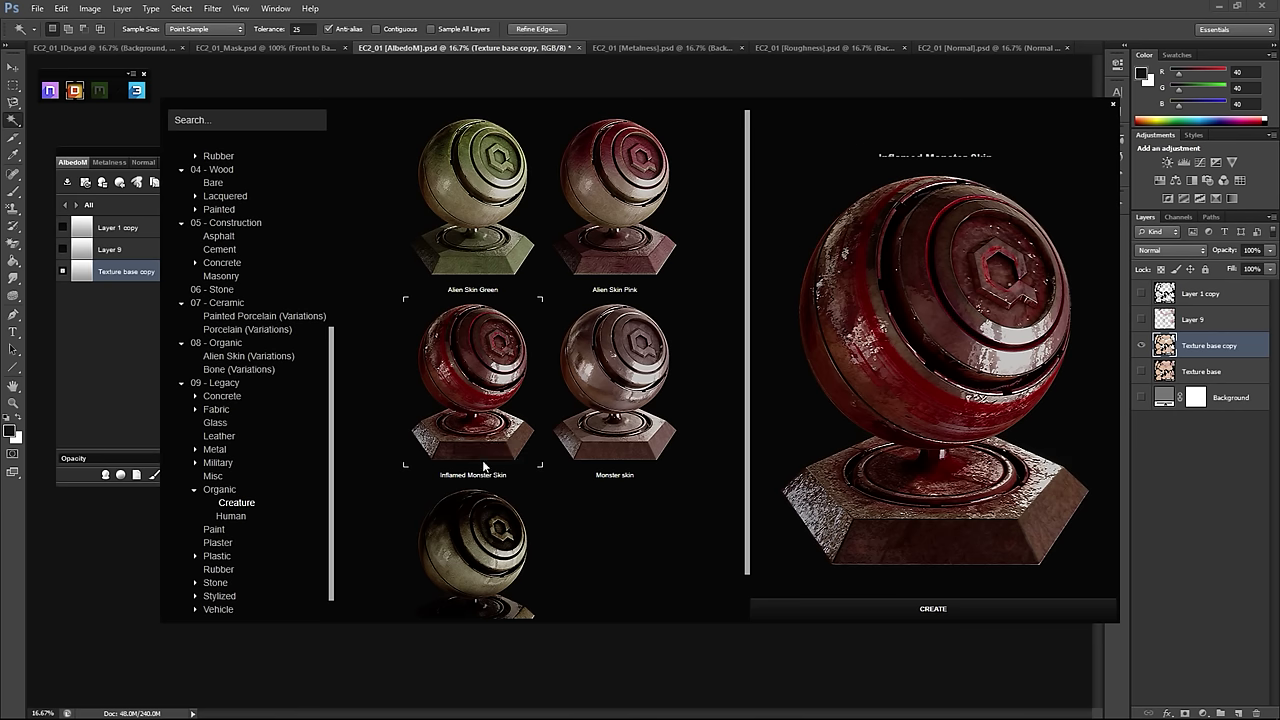
left_click(590, 262)
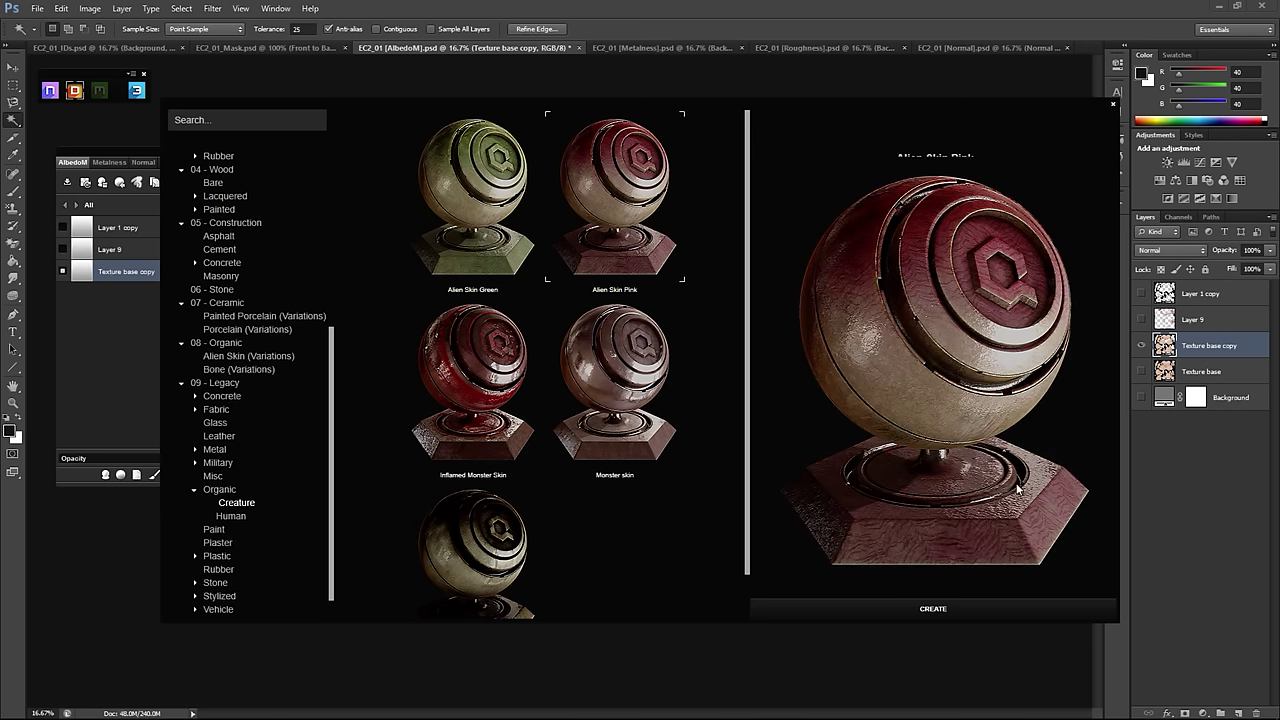
left_click(488, 540)
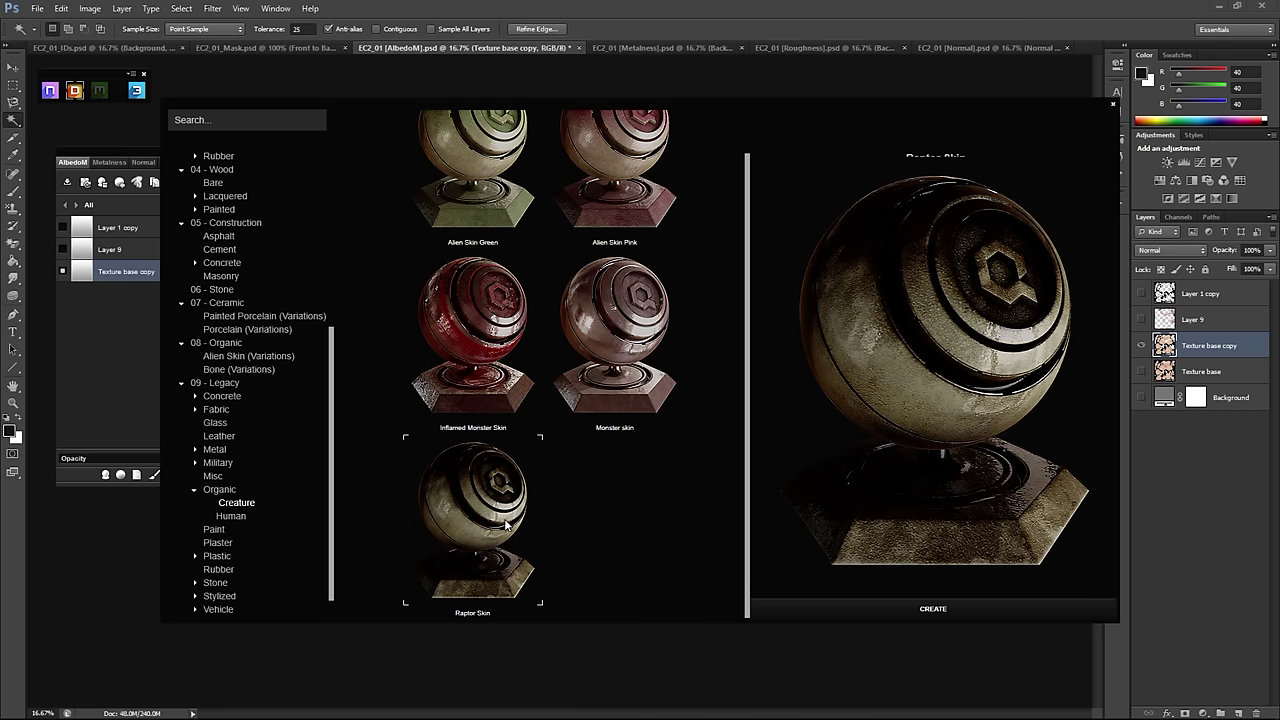
left_click(505, 383)
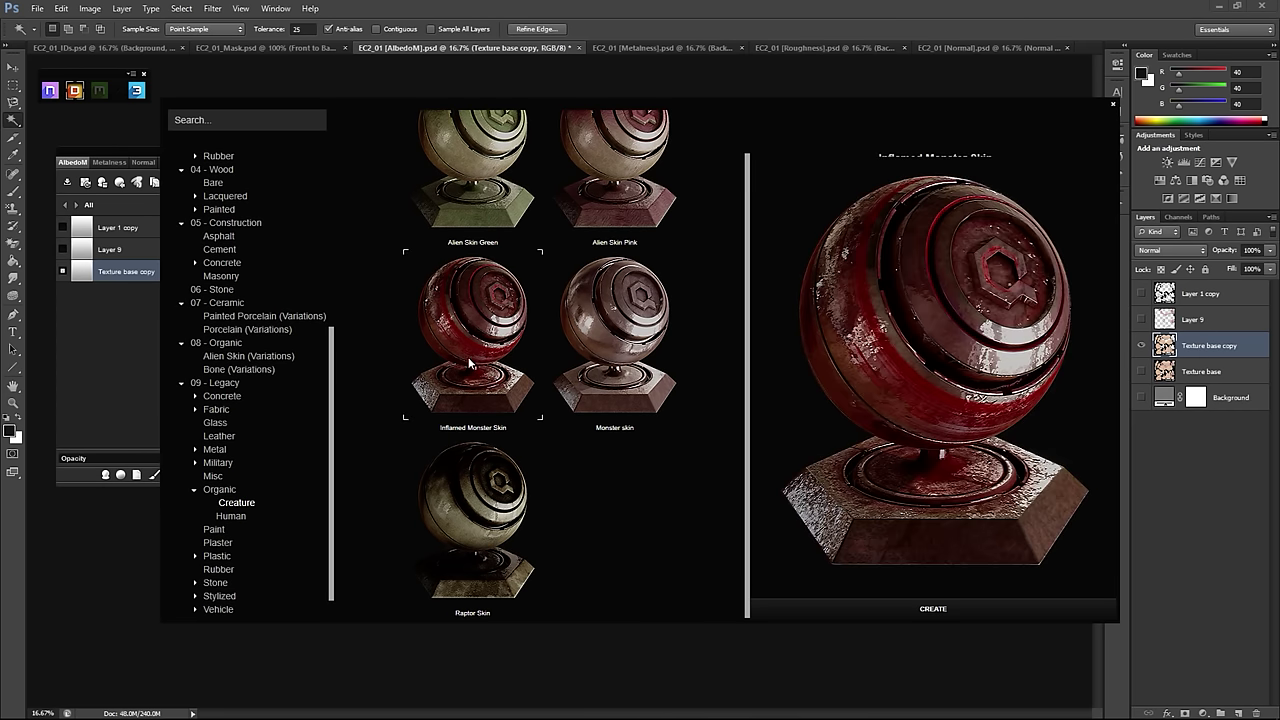
double_click(470, 365)
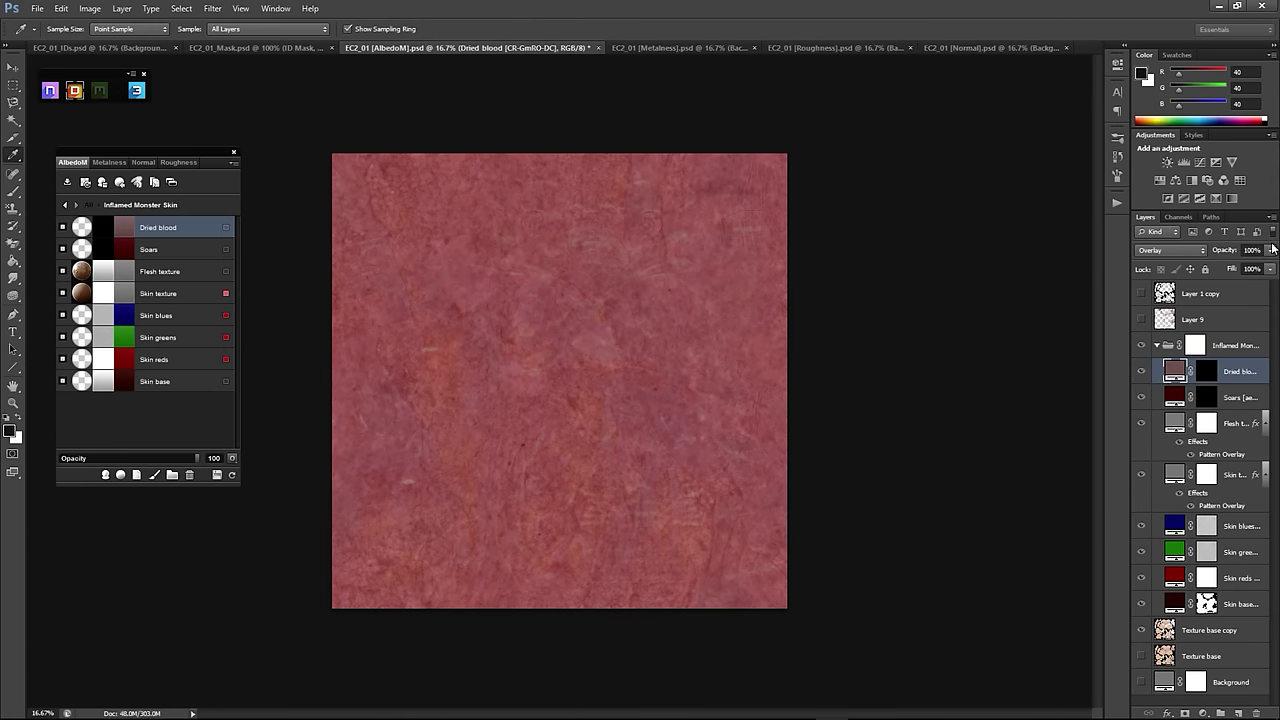
Step: Turn on Layer 9 to show the shoes, straps and other non-skin pieces over the monster skin
left_click(1143, 319)
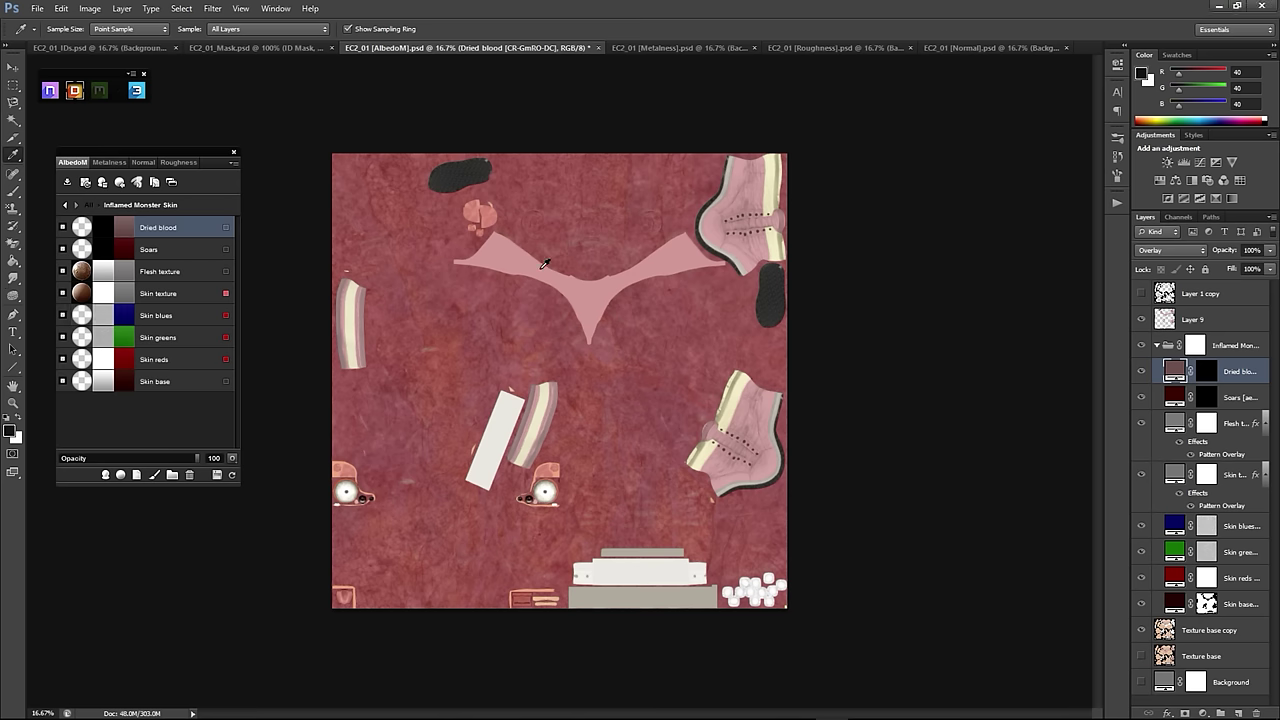
Step: Select Layer 9's non-skin pieces and delete them from the Inflamed Monster Skin group mask
left_click(1218, 320)
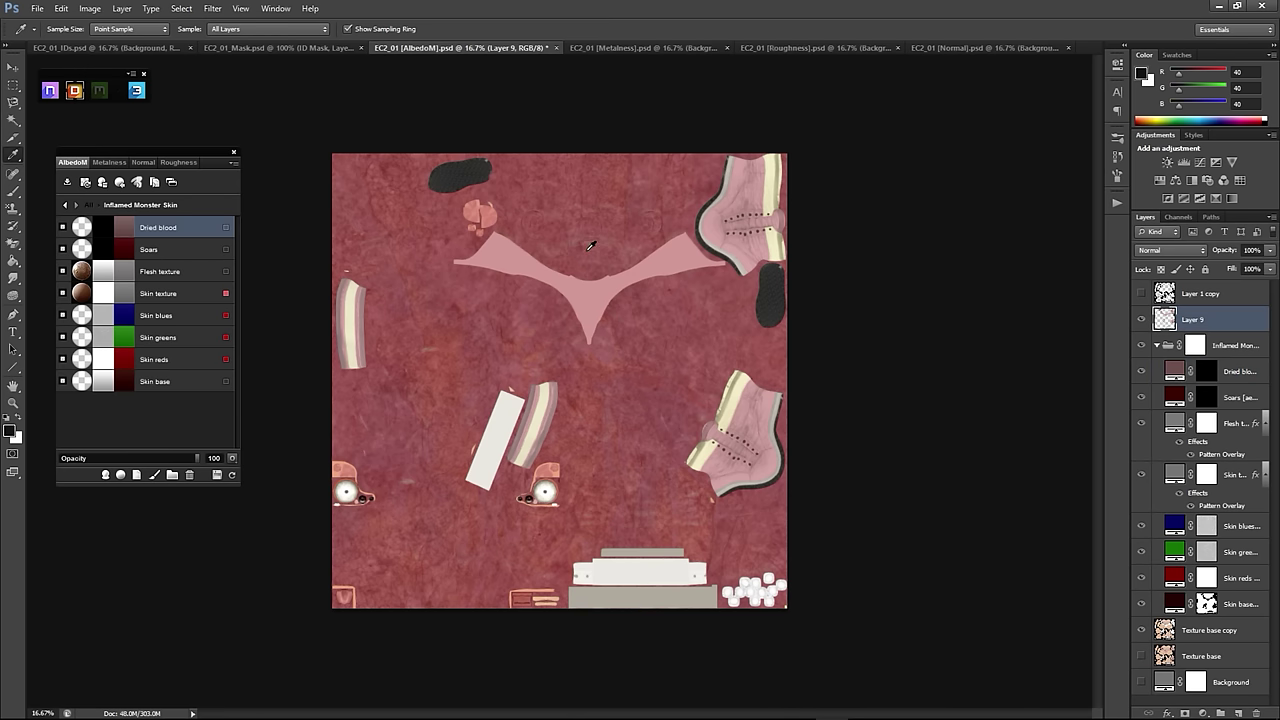
left_click(13, 121)
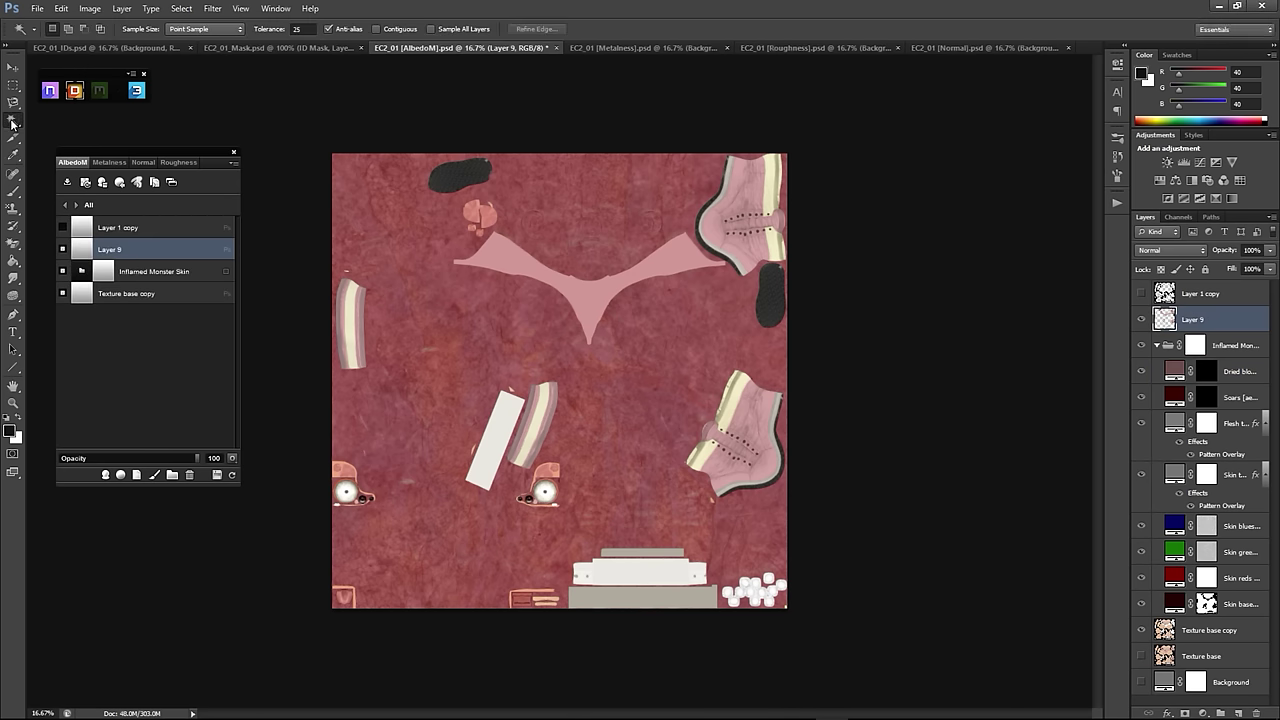
left_click(640, 208)
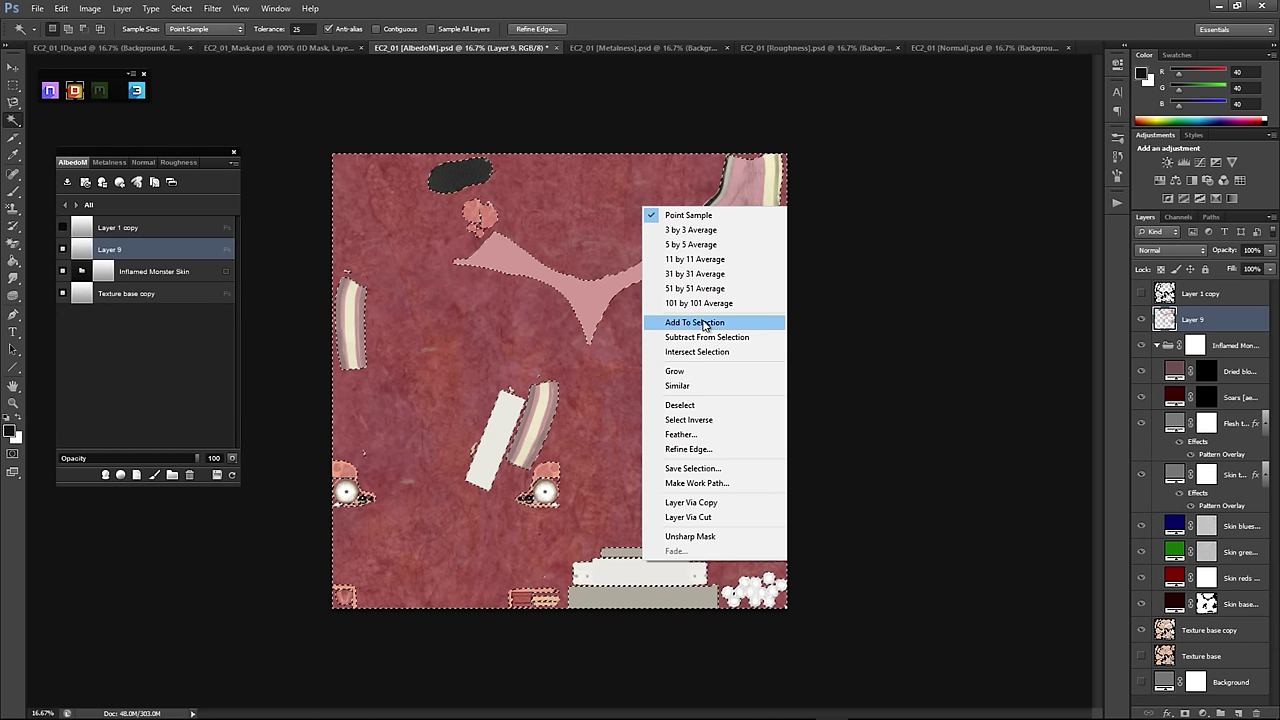
left_click(708, 421)
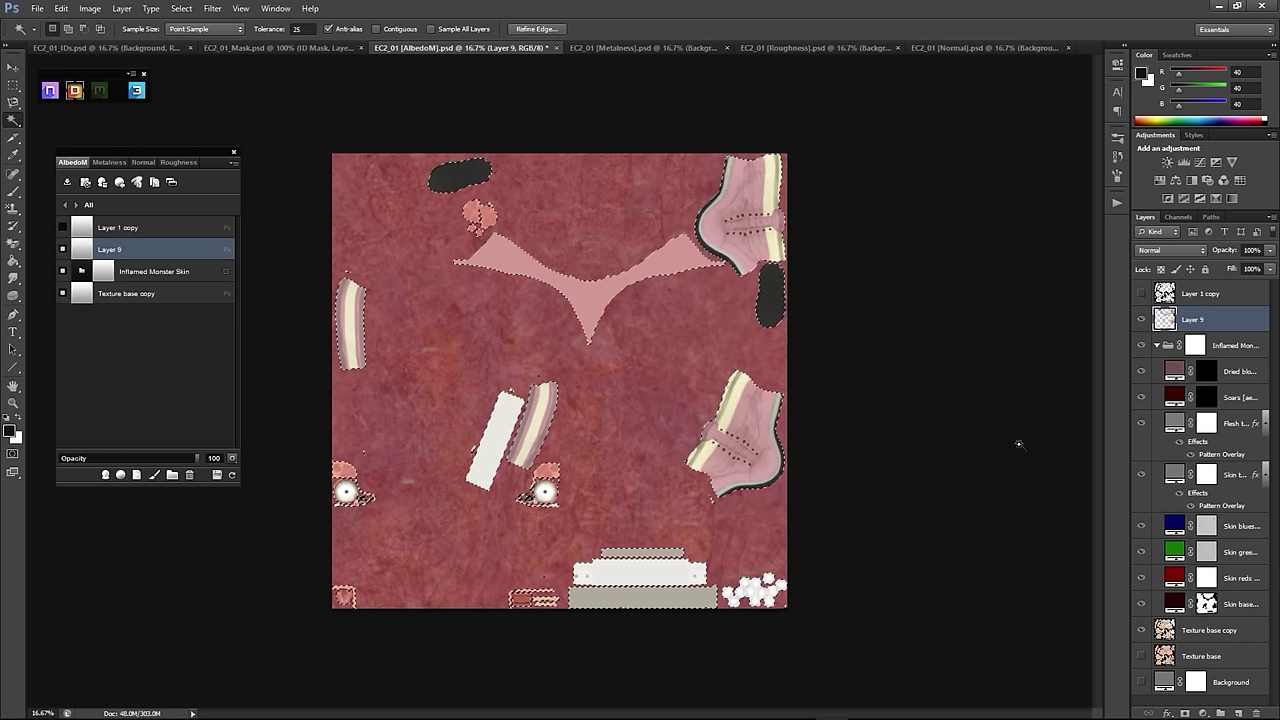
left_click(1238, 344)
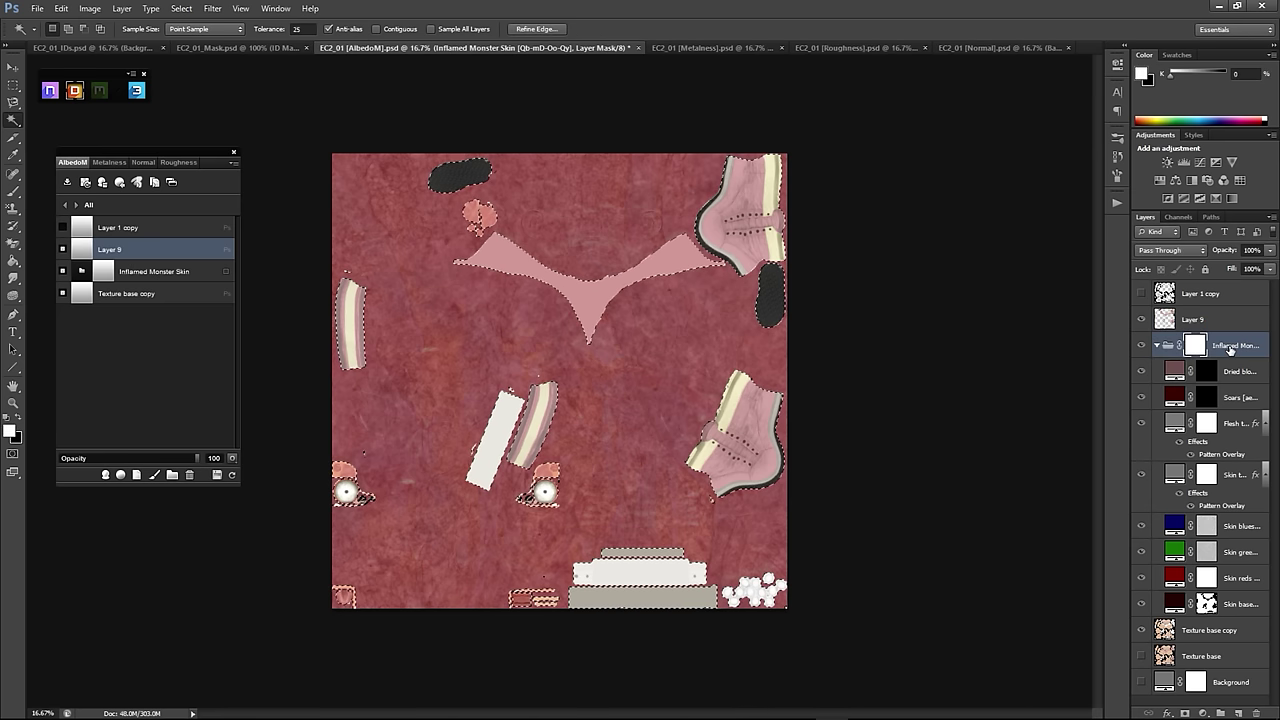
key("Delete")
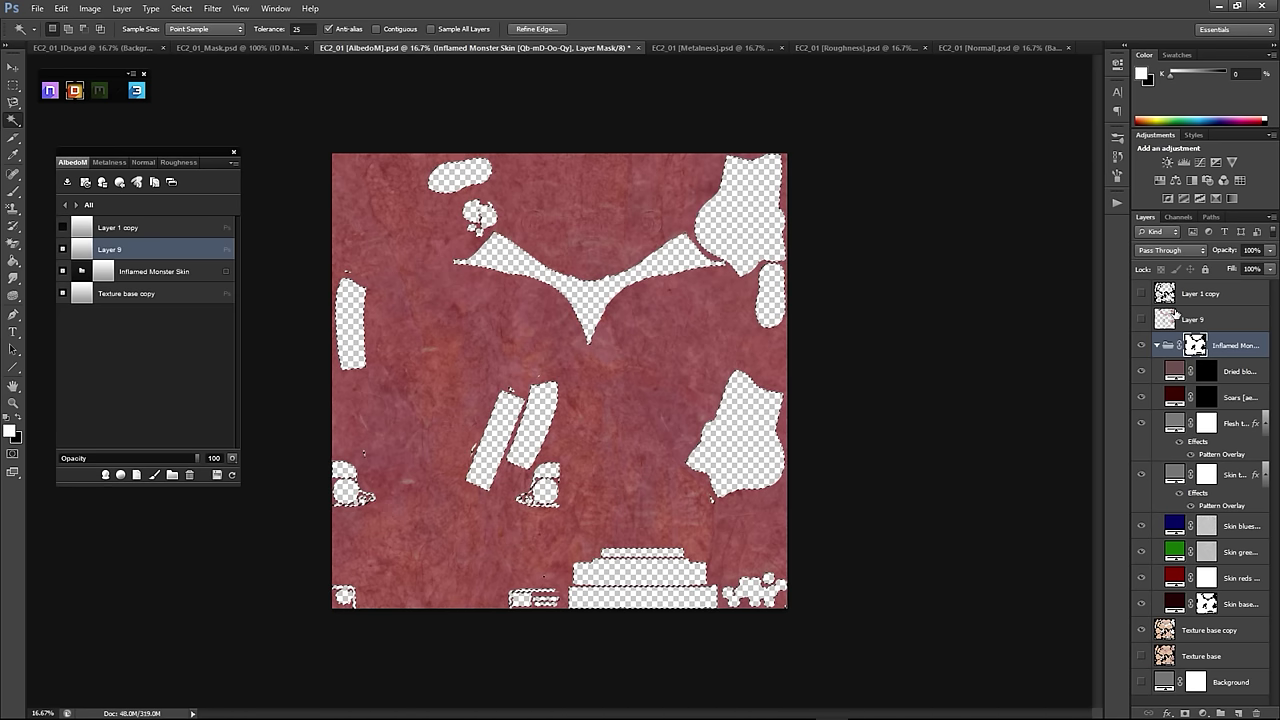
Step: Show Layer 9 again, make it active and select the whole canvas
left_click(1141, 319)
left_click(1220, 320)
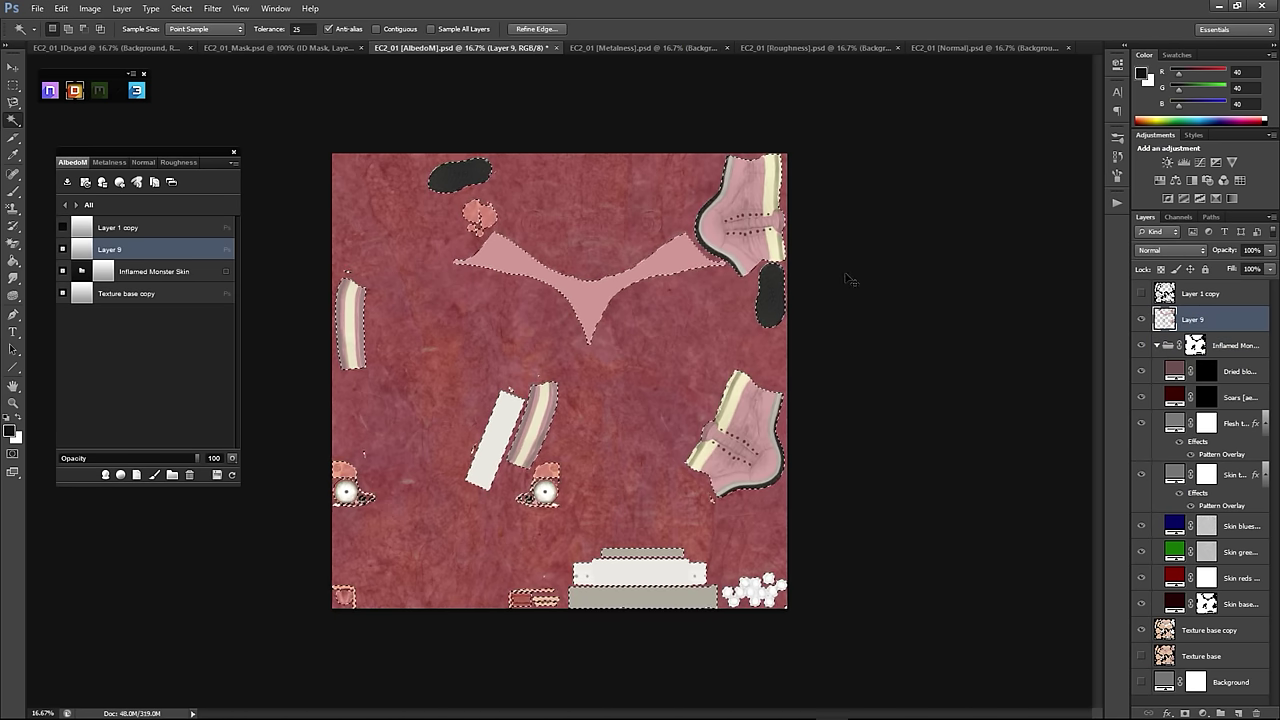
key("ctrl+a")
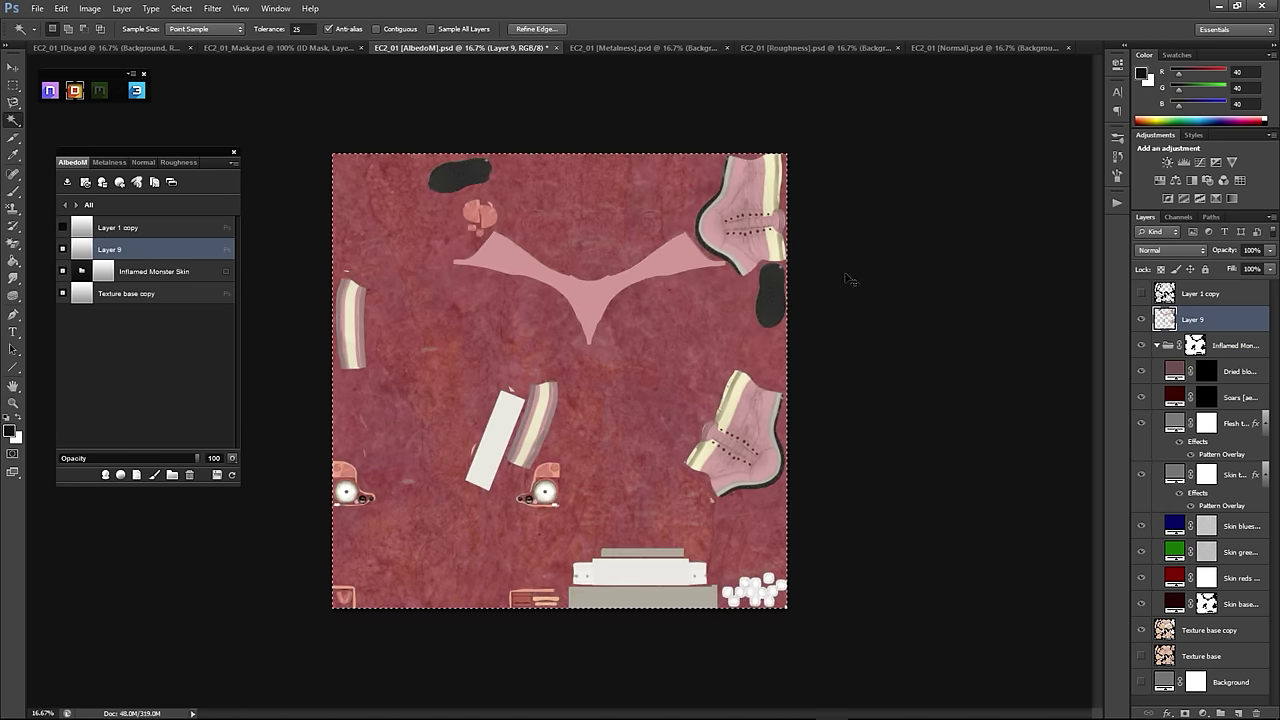
Step: In the Normal document, paste the pieces, invert-select them and mask the Inflamed Monster Skin group
left_click(143, 162)
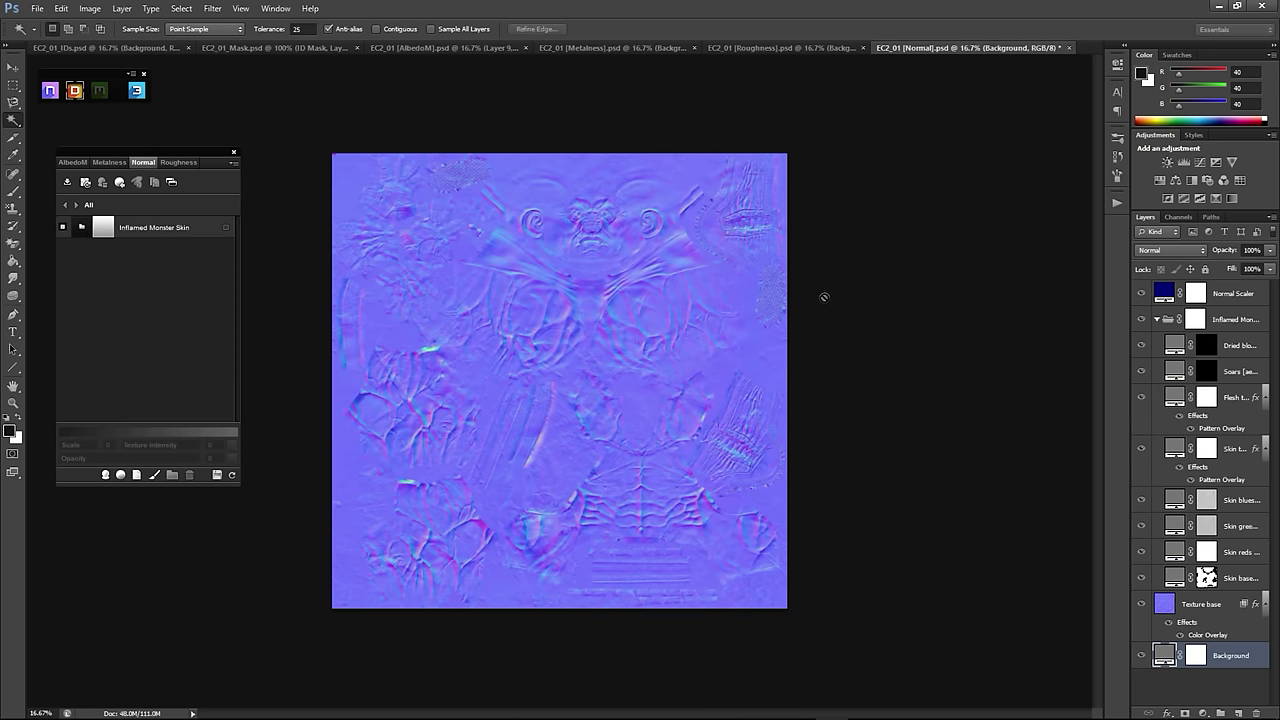
key("ctrl+v")
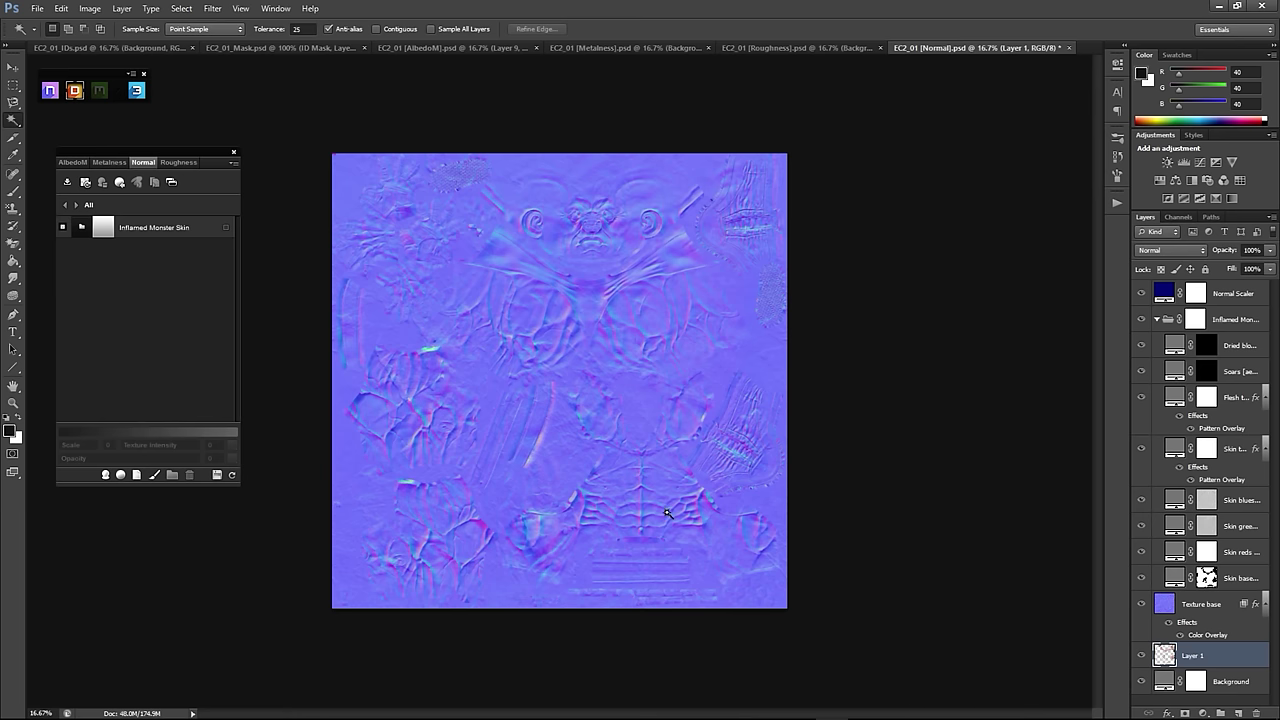
left_click(638, 457)
right_click(640, 103)
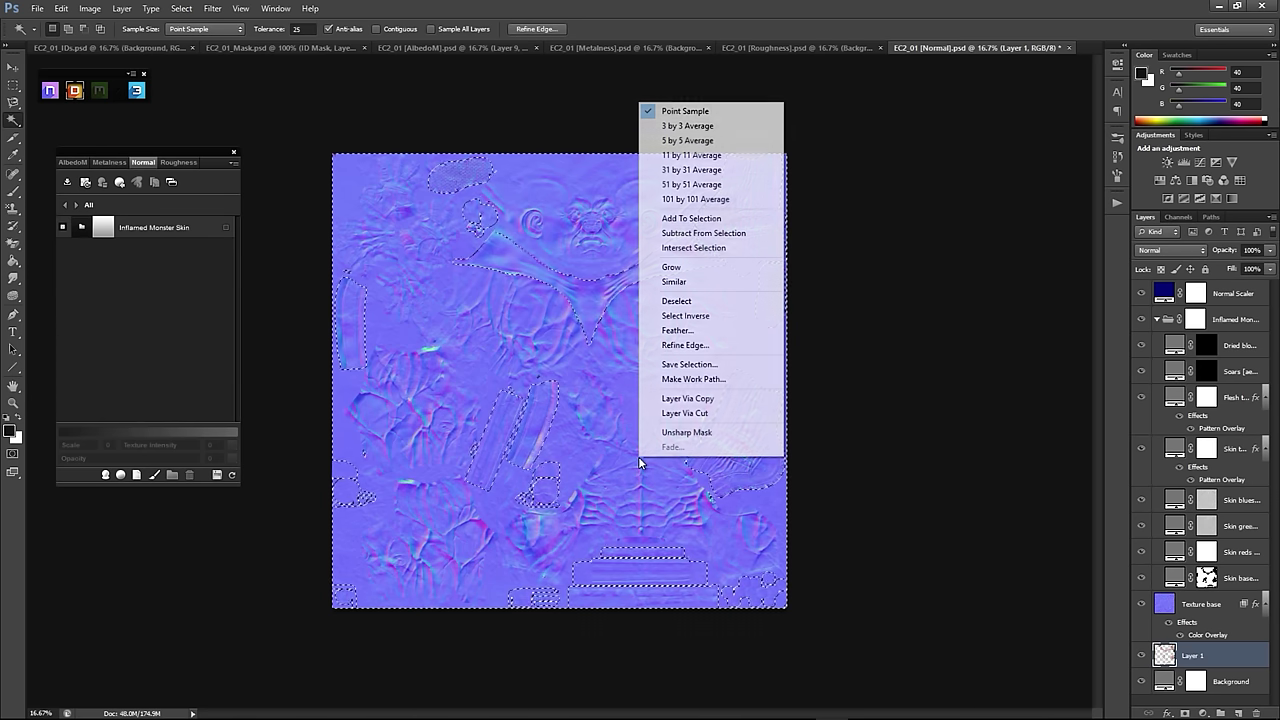
left_click(685, 316)
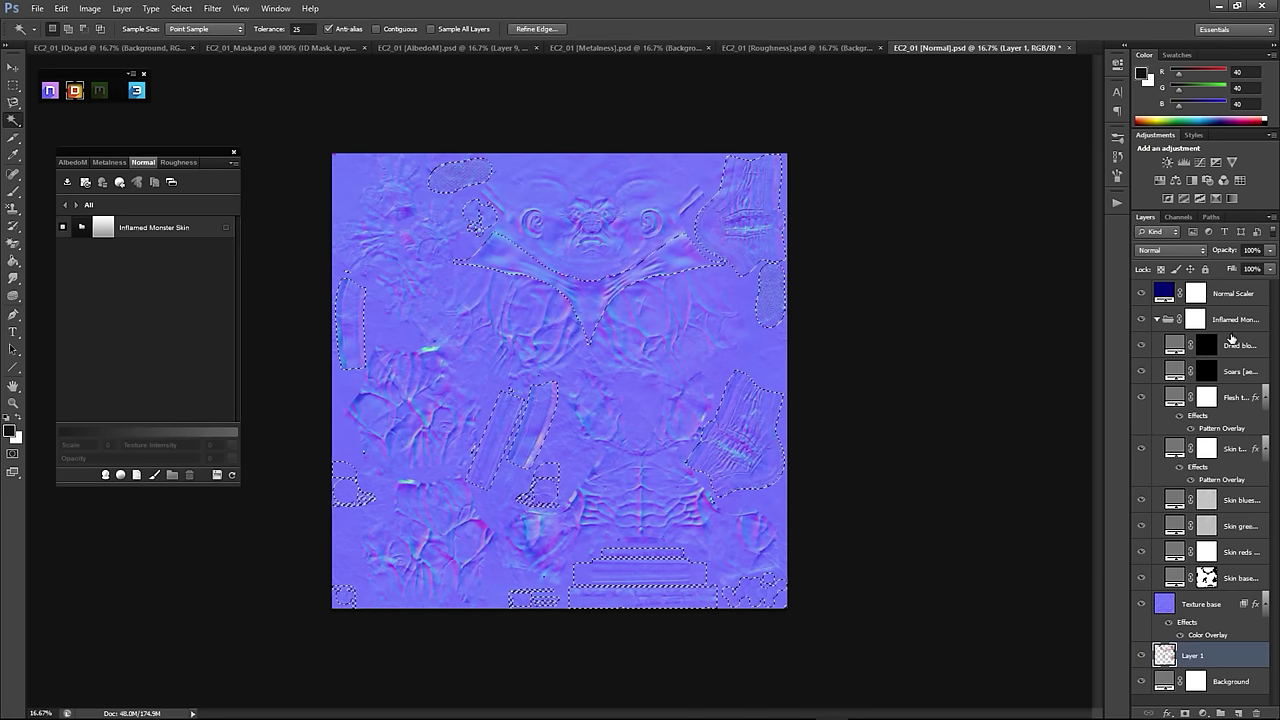
left_click(1196, 319)
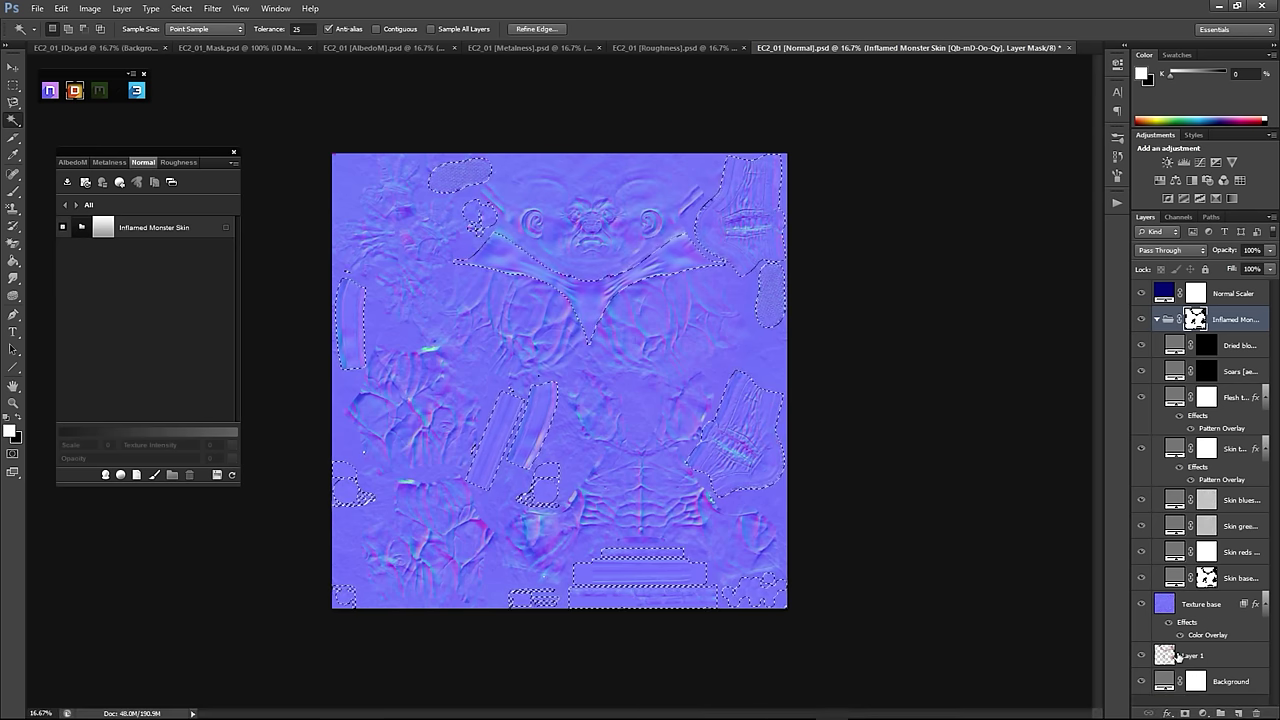
Step: Delete the temporary Layer 1 from the Normal document and clear the selection
left_click(1220, 658)
right_click(1220, 663)
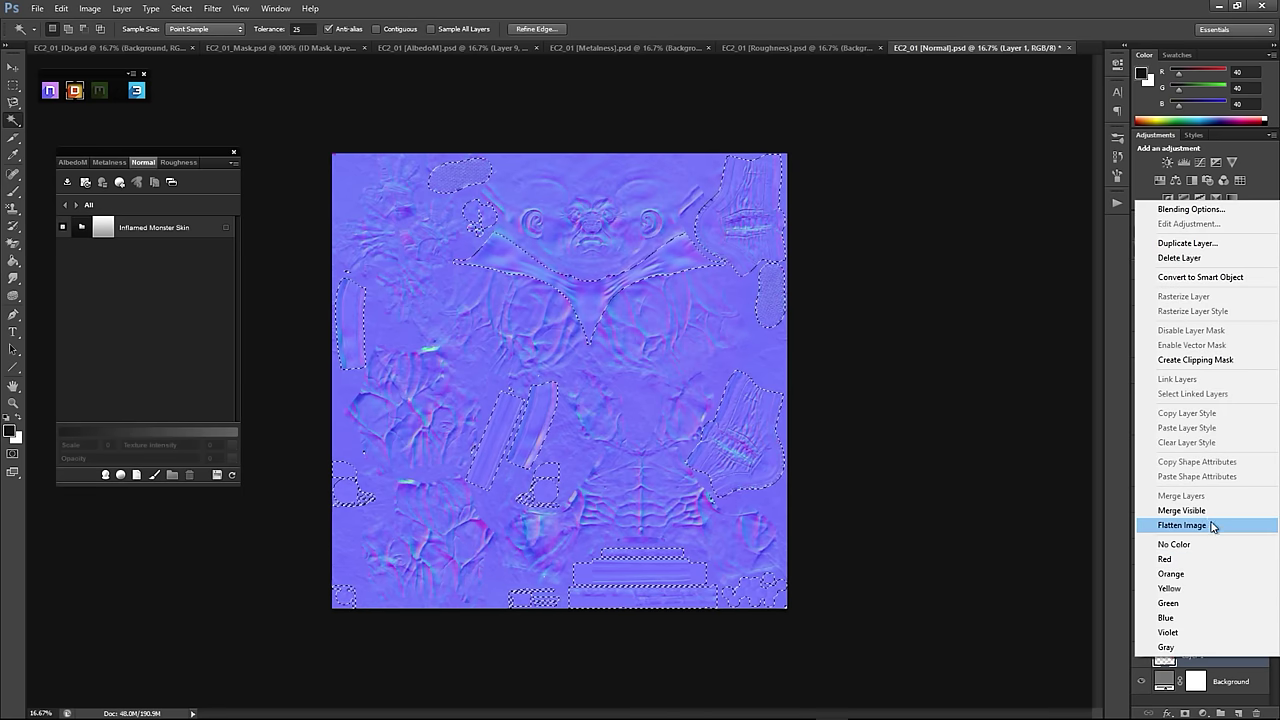
left_click(1179, 258)
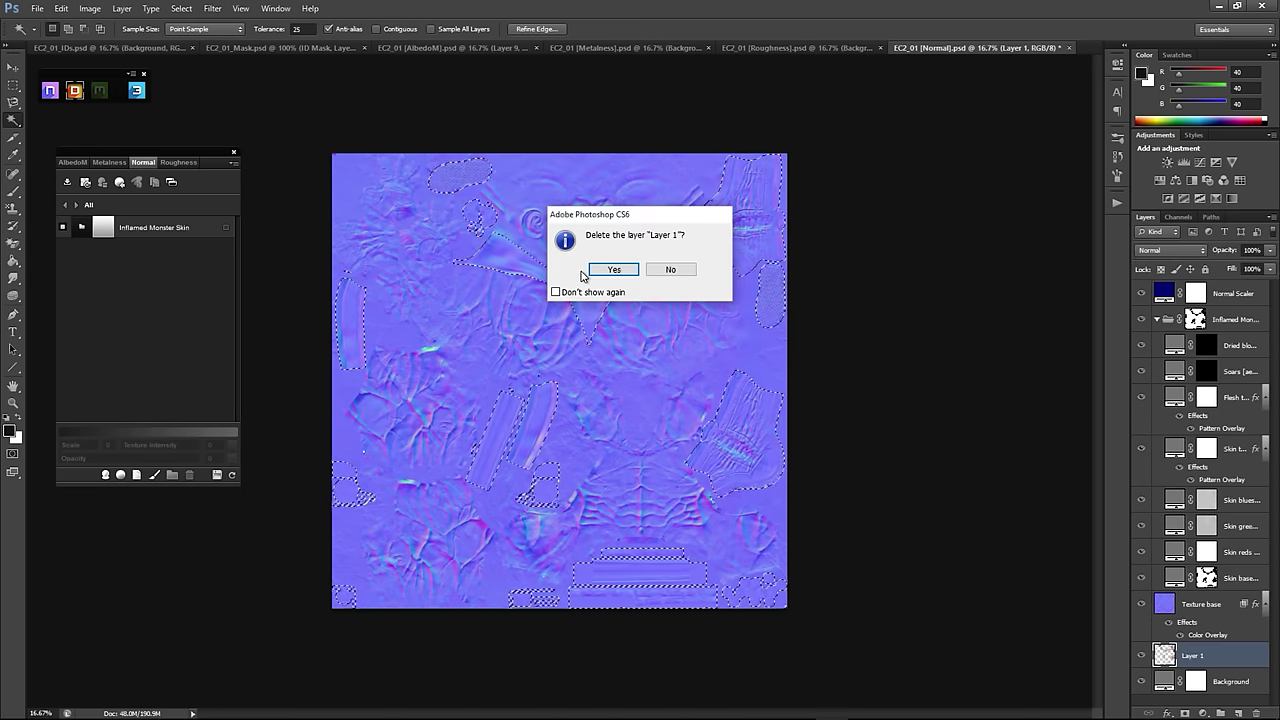
left_click(600, 270)
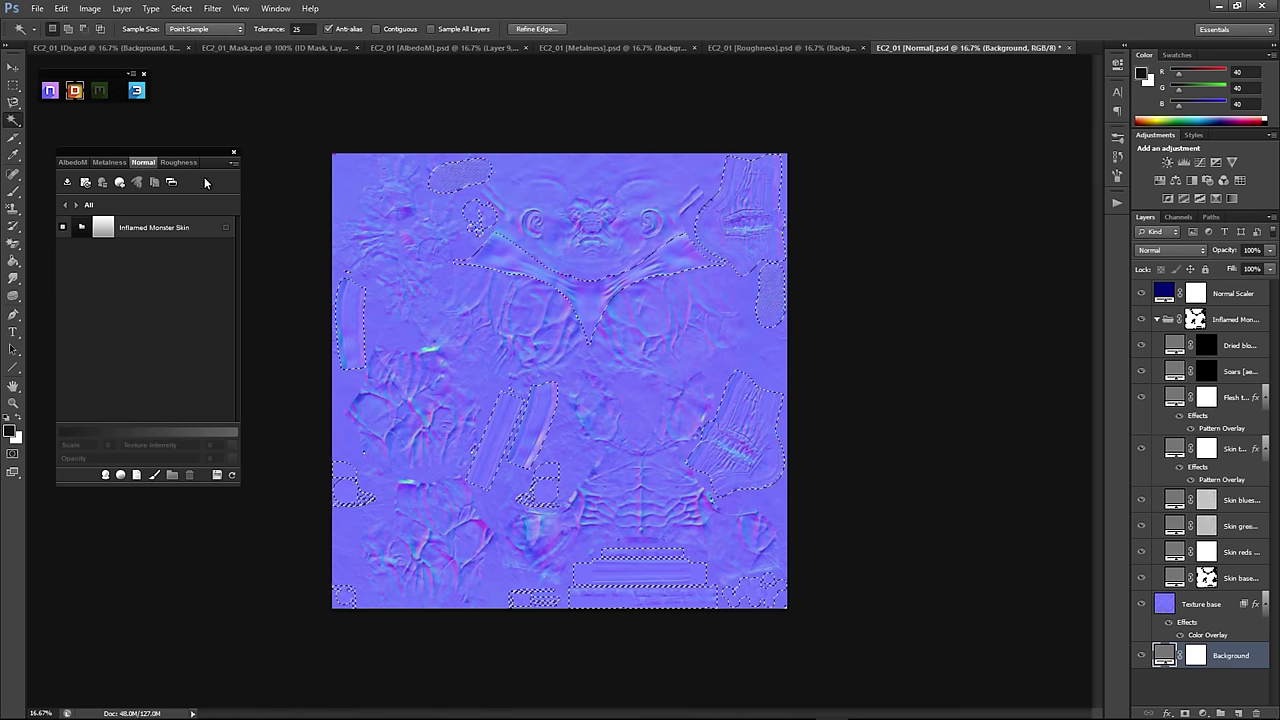
key("ctrl+d")
Step: Back in AlbedoM, hide Layer 9 and open the Inflamed Monster Skin group's layer list in DDO
left_click(87, 187)
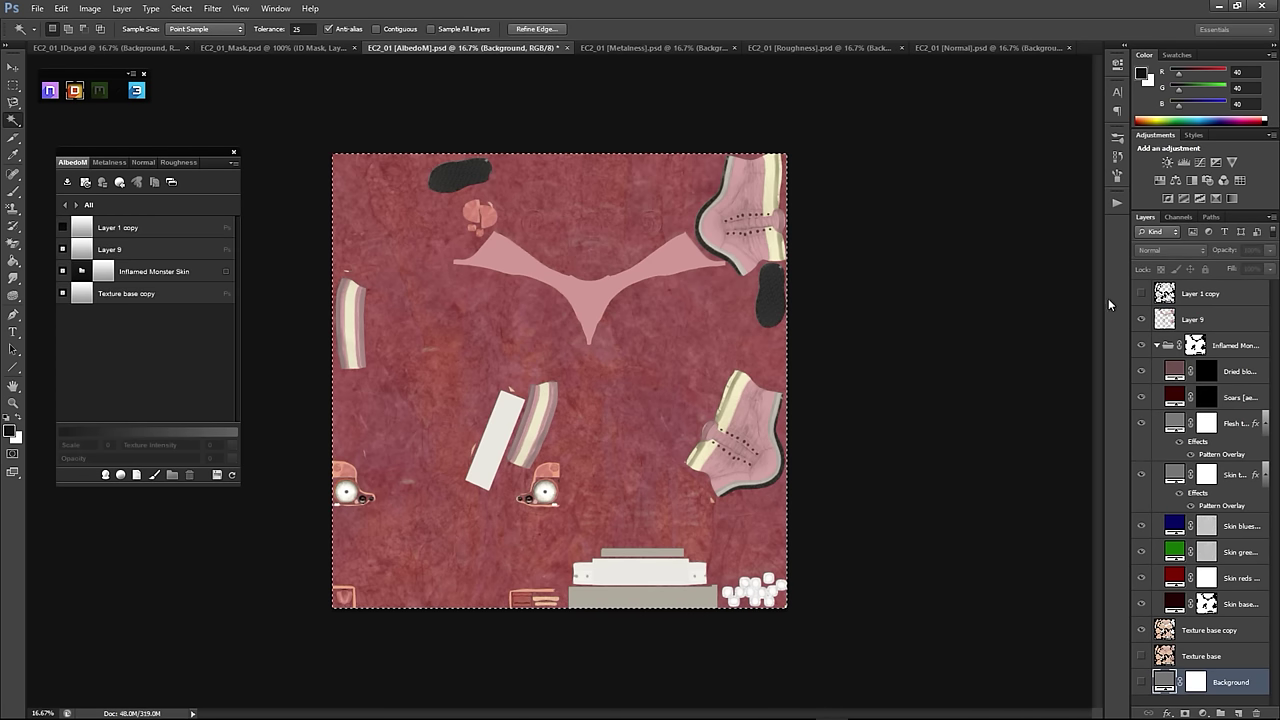
left_click(1142, 319)
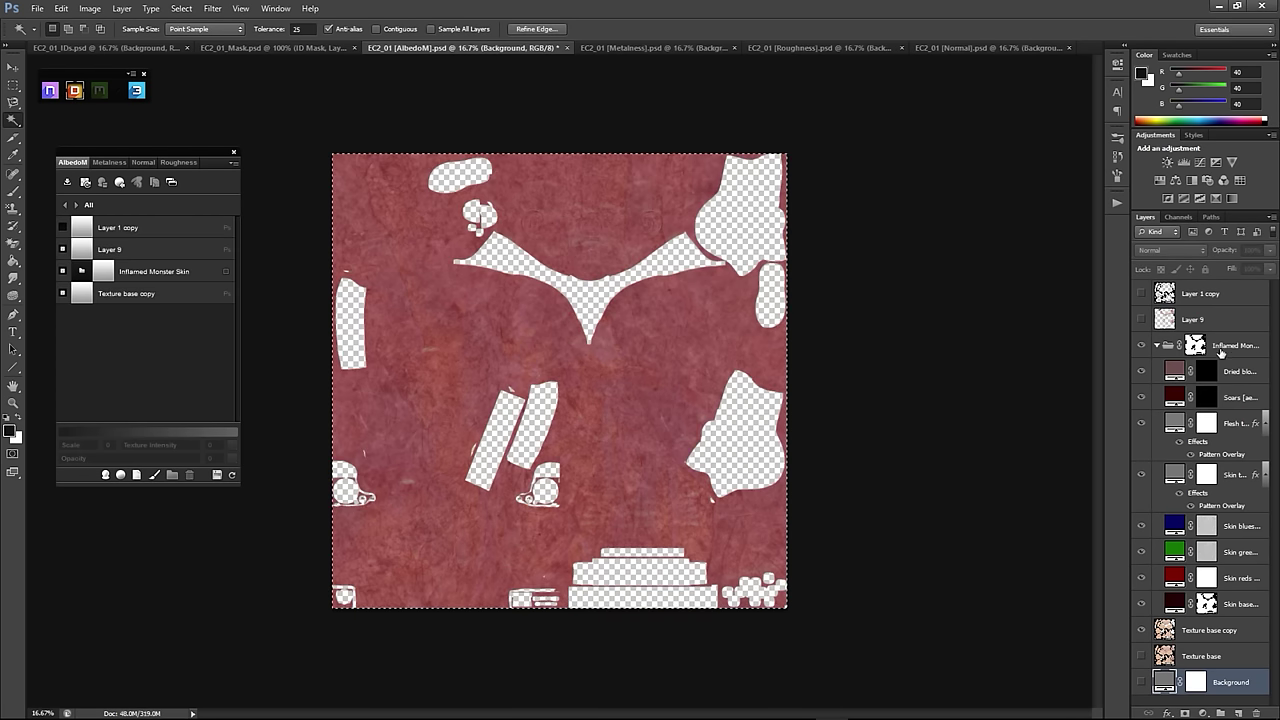
left_click(1195, 345)
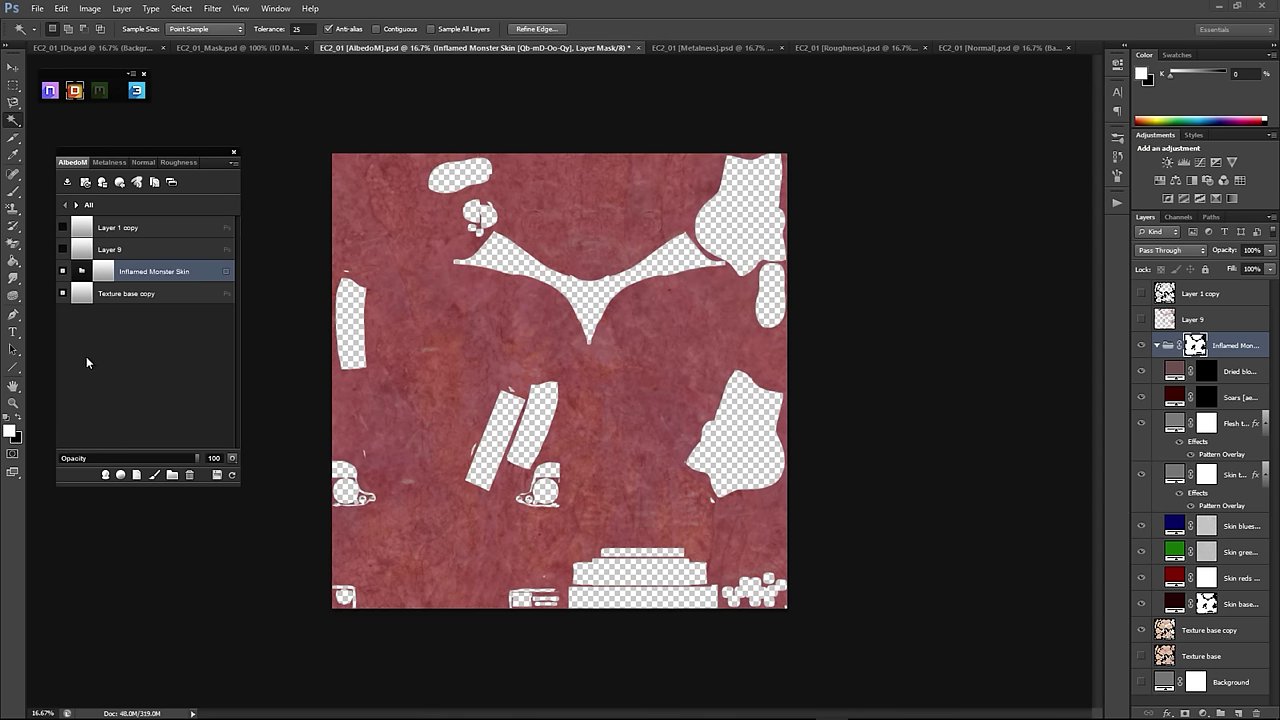
left_click(84, 272)
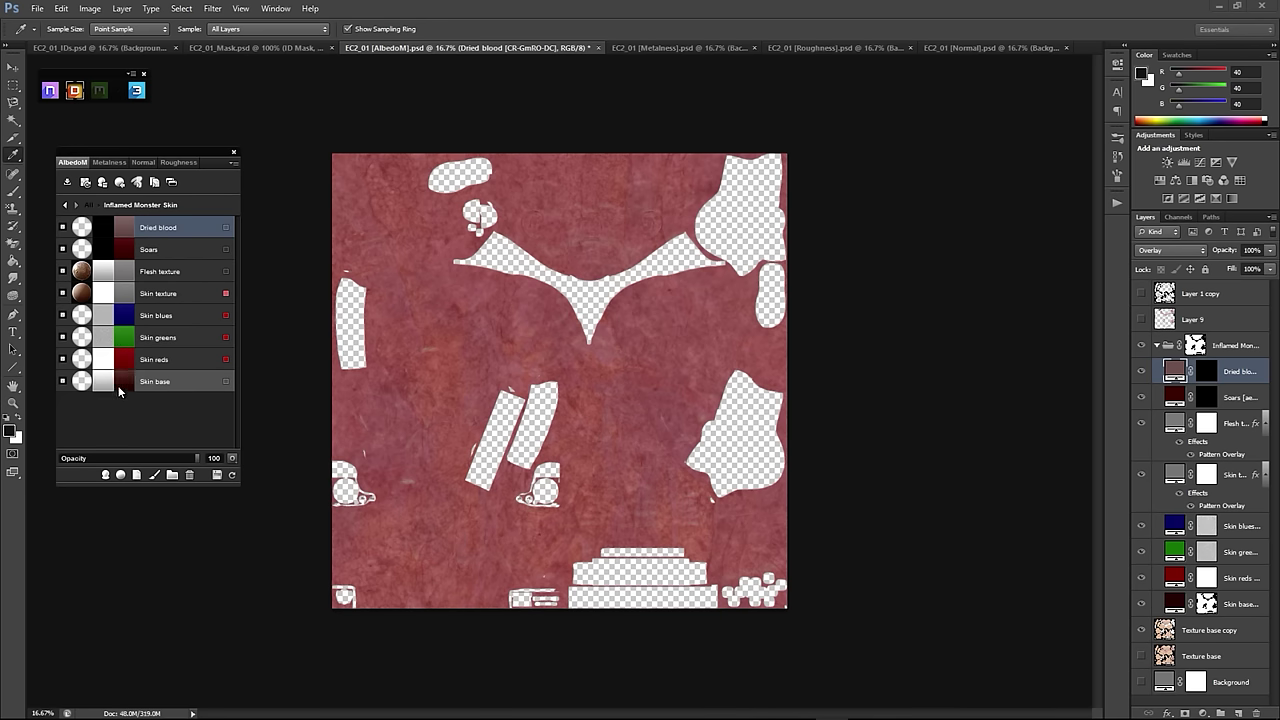
Step: Give the Skin texture layer opacity 100, texture intensity 100 and scale 1
left_click(192, 294)
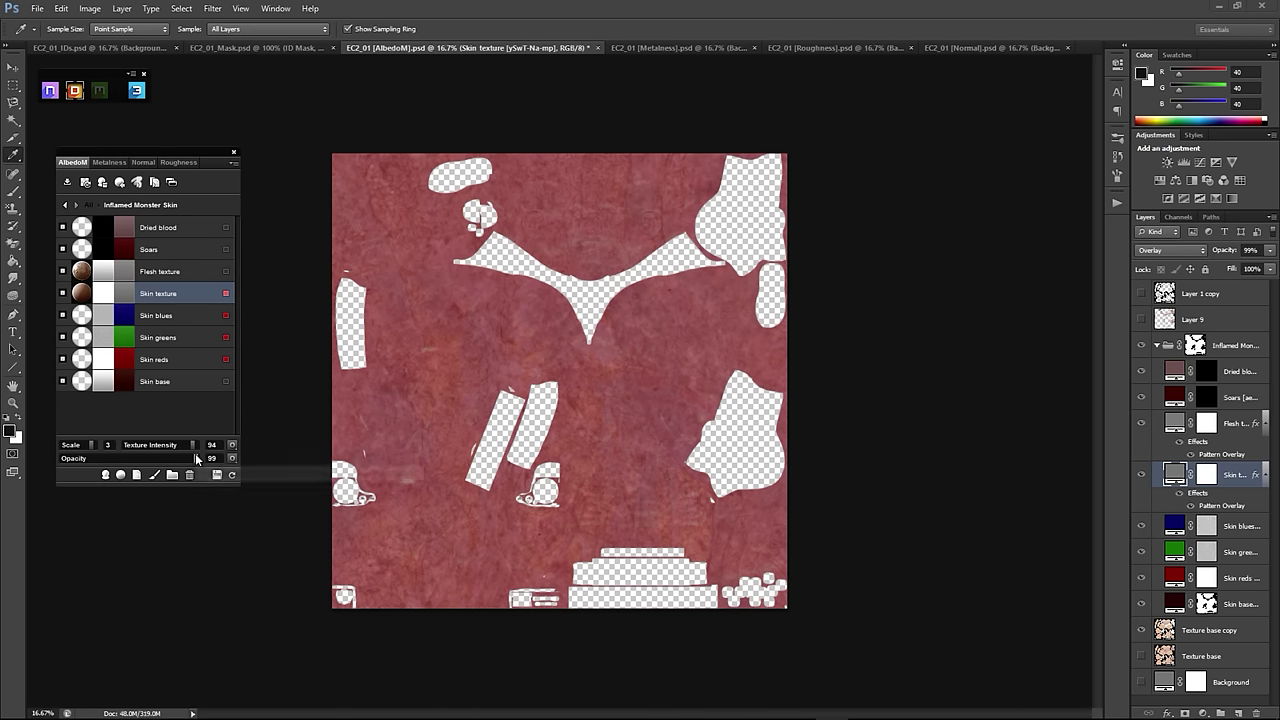
left_click_drag(196, 458, 222, 459)
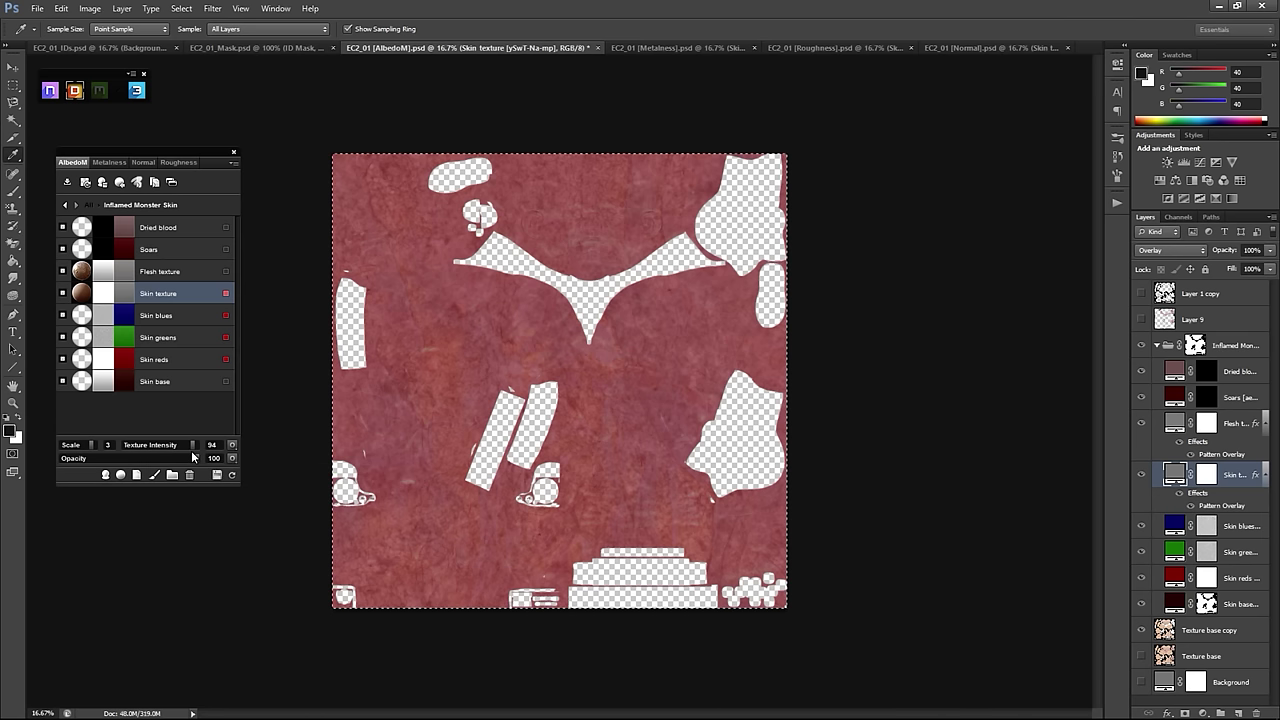
left_click_drag(194, 450, 197, 452)
left_click_drag(93, 446, 83, 450)
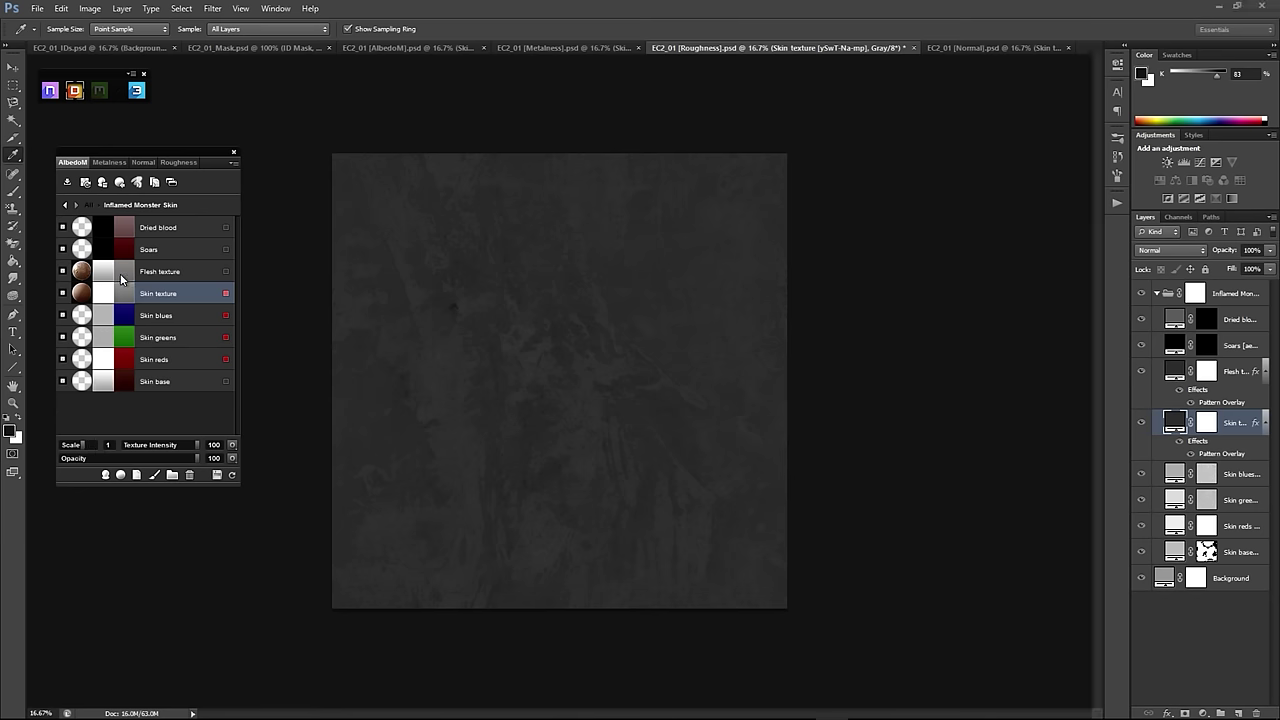
Step: Check Skin texture on the Roughness map, then return to AlbedoM and select Flesh texture
left_click(190, 162)
left_click(63, 163)
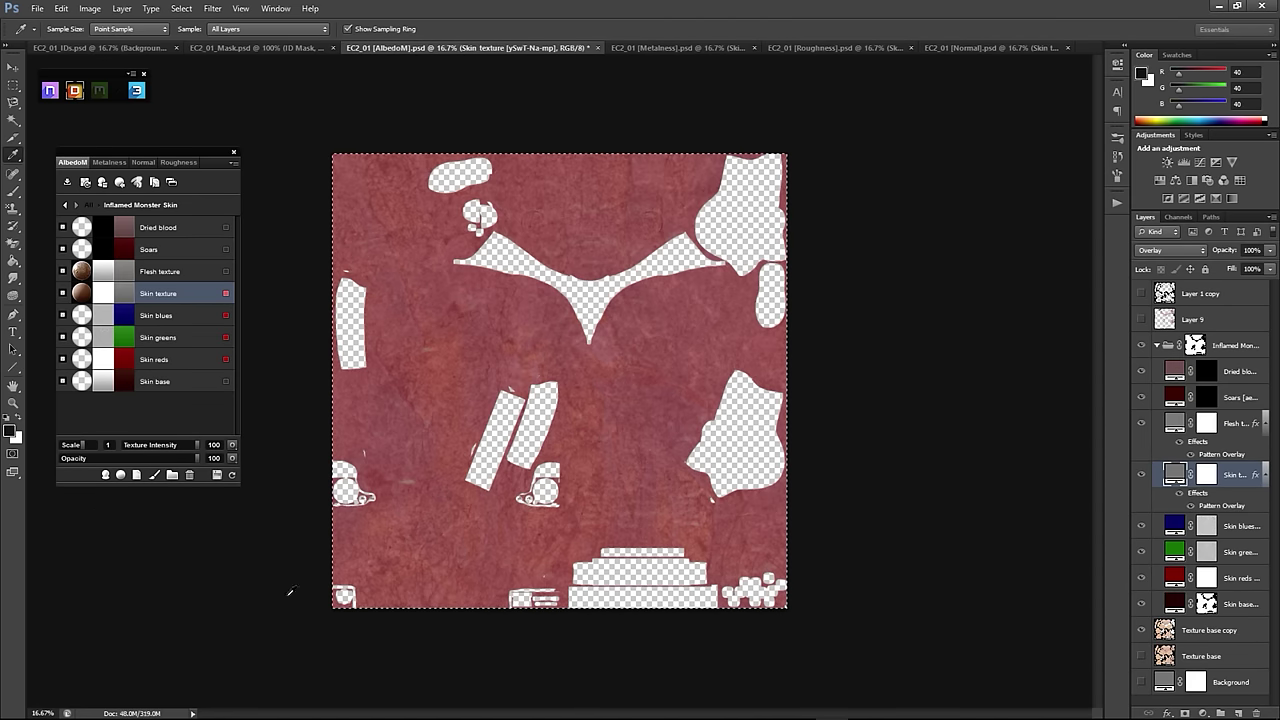
key("ctrl+d")
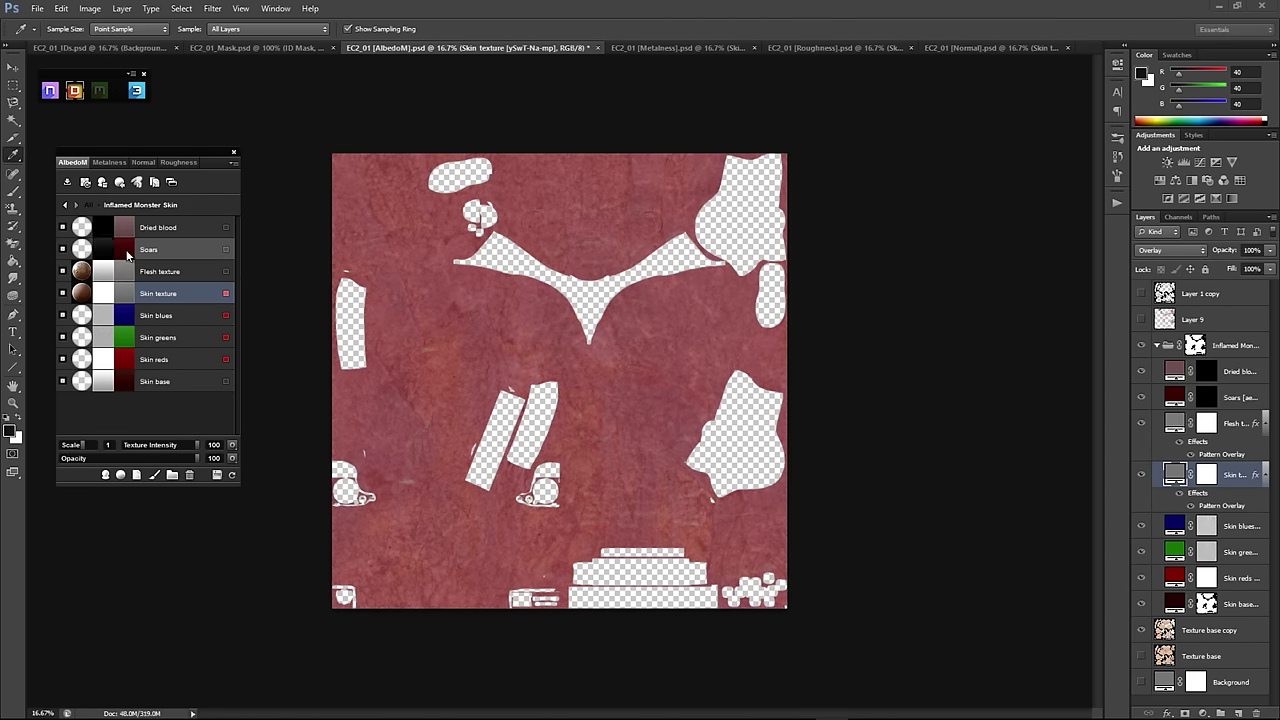
left_click(165, 270)
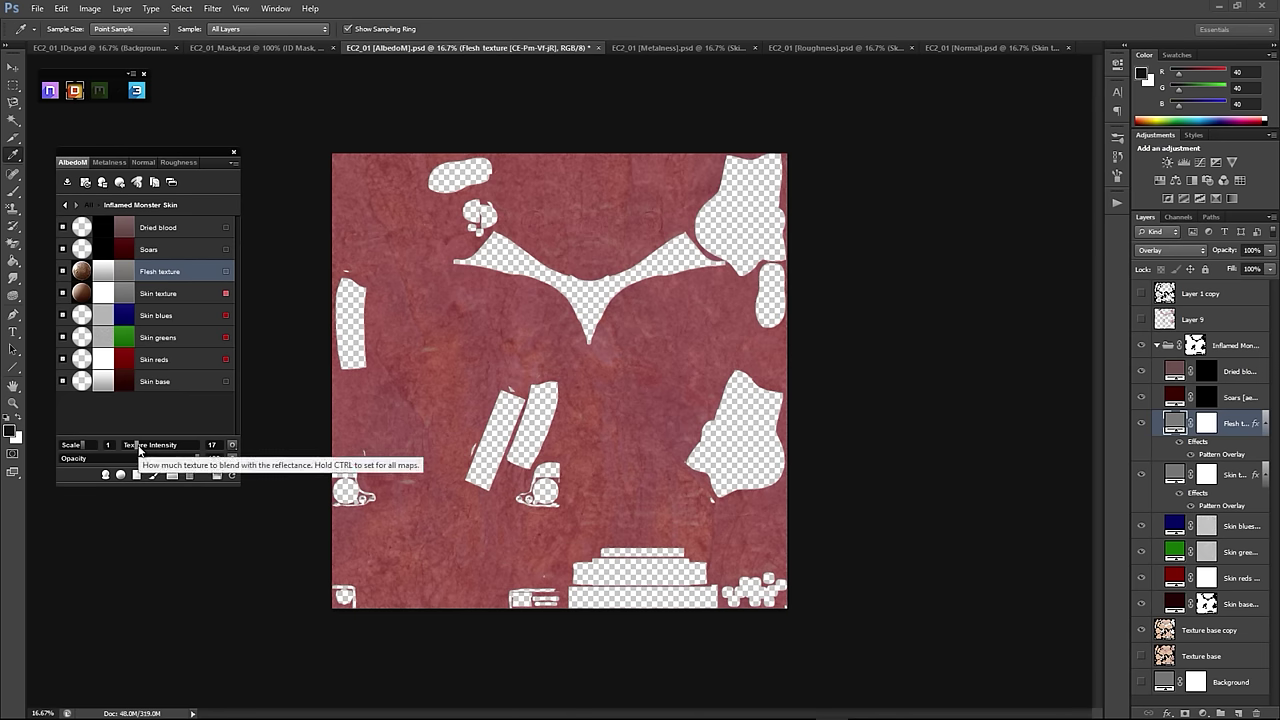
Step: Raise the Flesh texture to intensity 100 at scale 2, then view the EC2_01 Normal map
left_click_drag(138, 450, 276, 455)
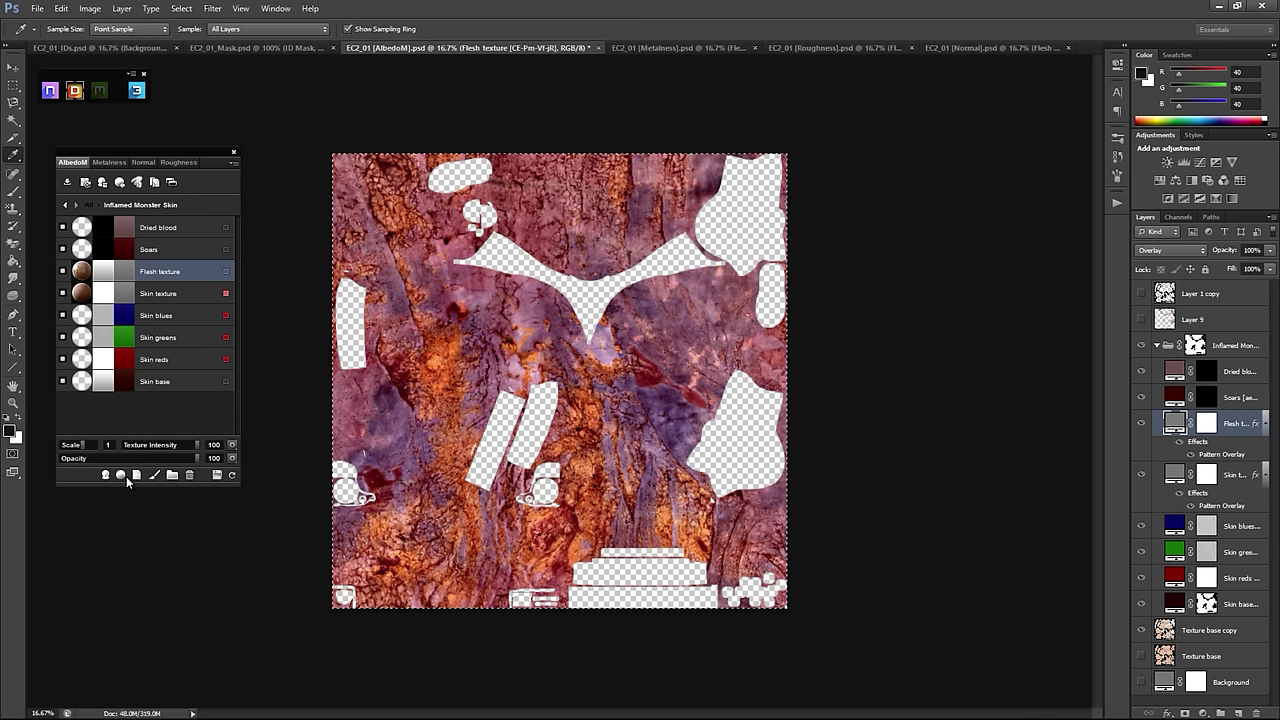
left_click_drag(85, 451, 81, 448)
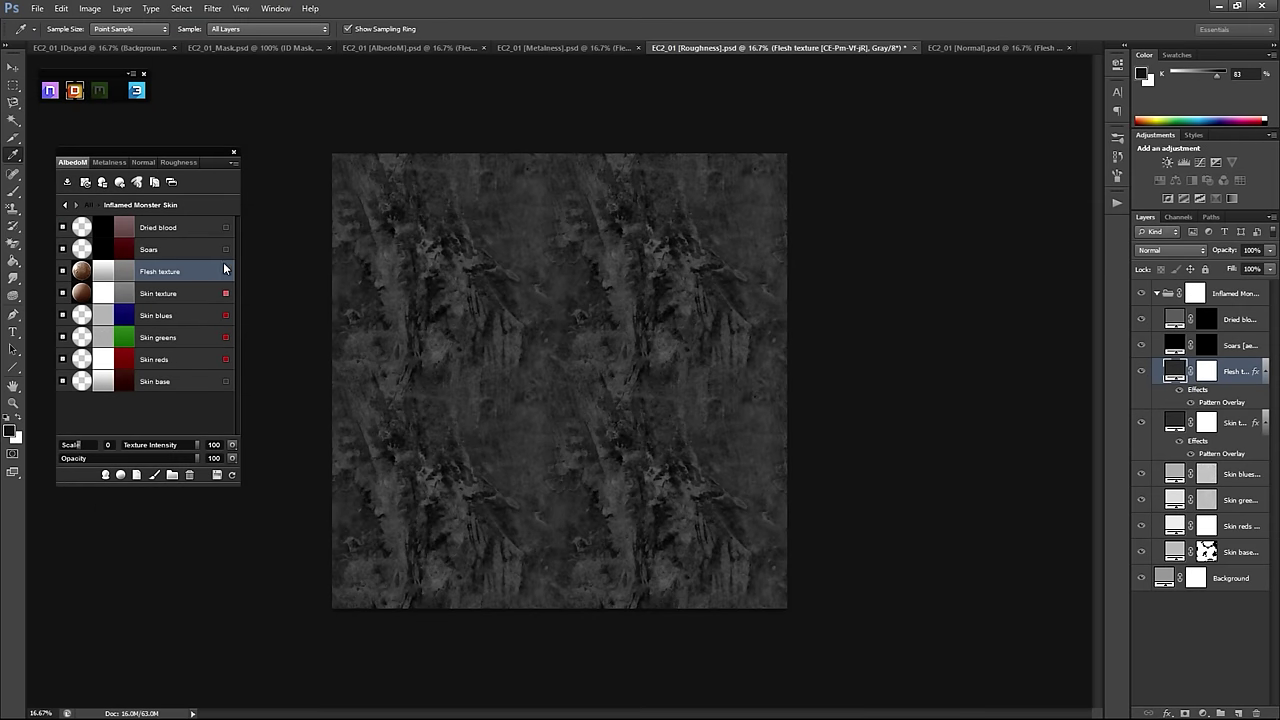
left_click(72, 161)
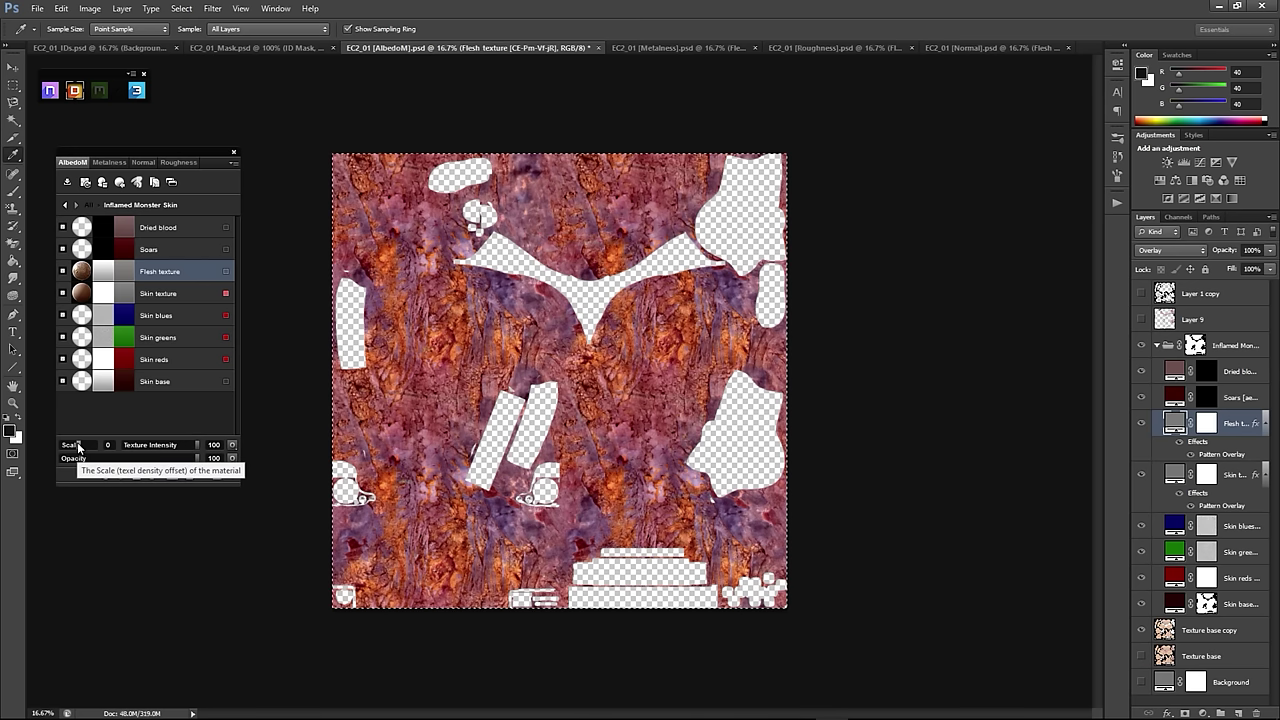
left_click_drag(103, 447, 90, 450)
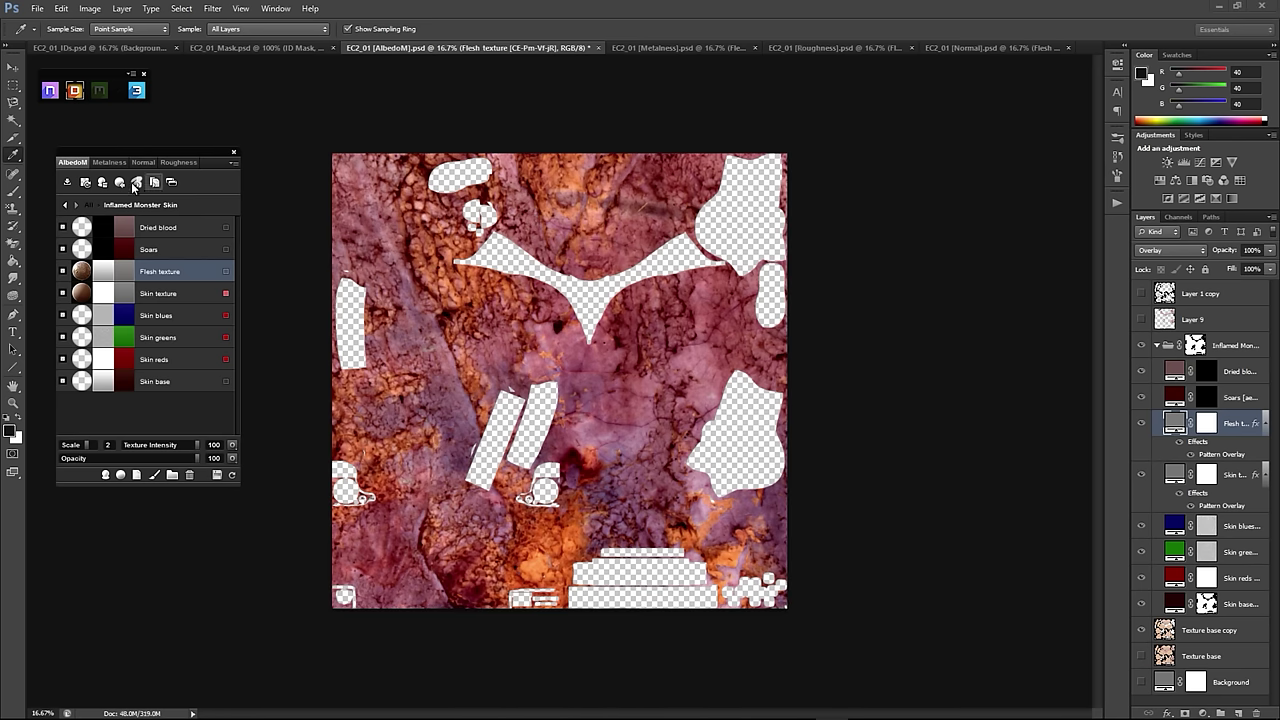
left_click(142, 163)
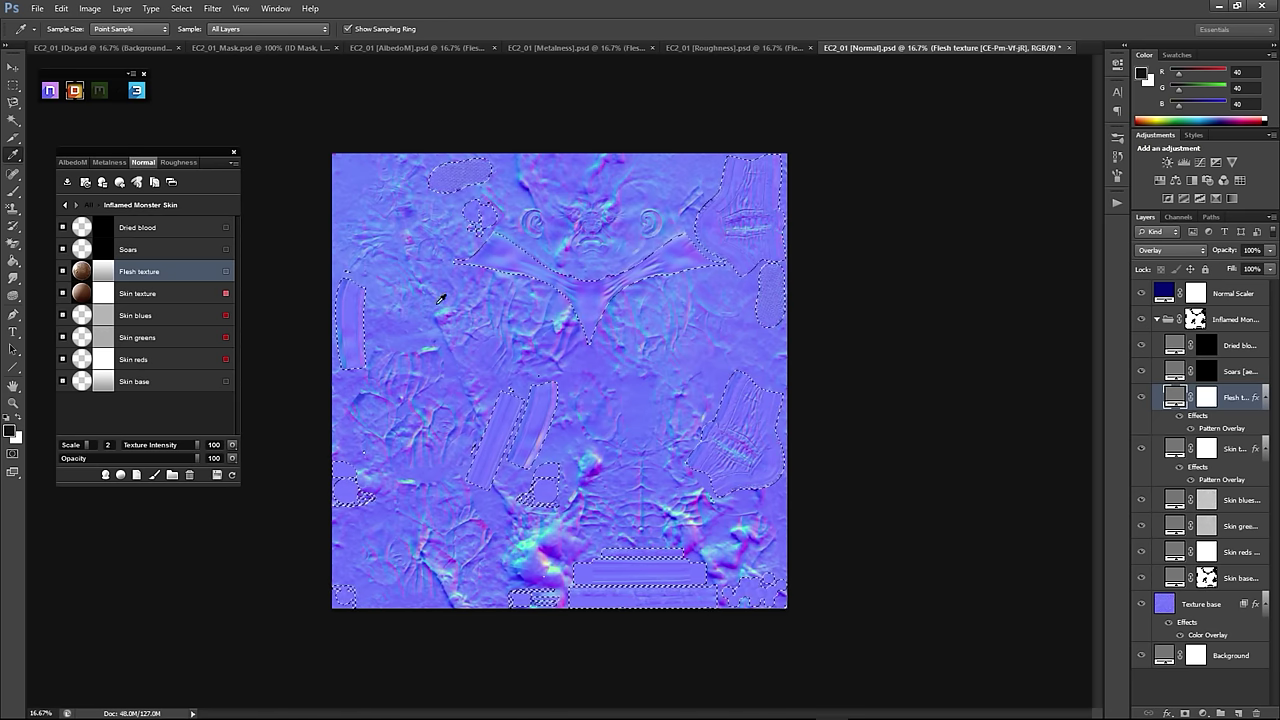
Step: Clear the selection and view the Normal map at actual pixels
key("ctrl+d")
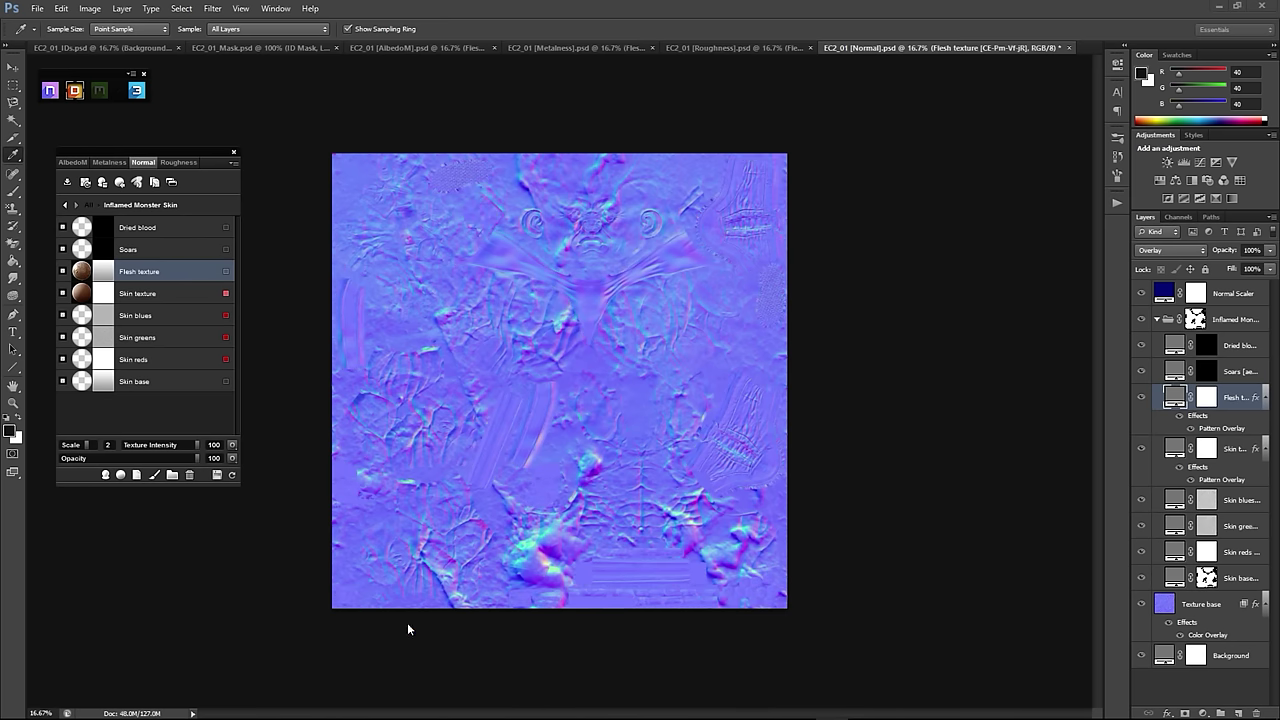
left_click(12, 403)
key("ctrl+shift+d")
key("ctrl+1")
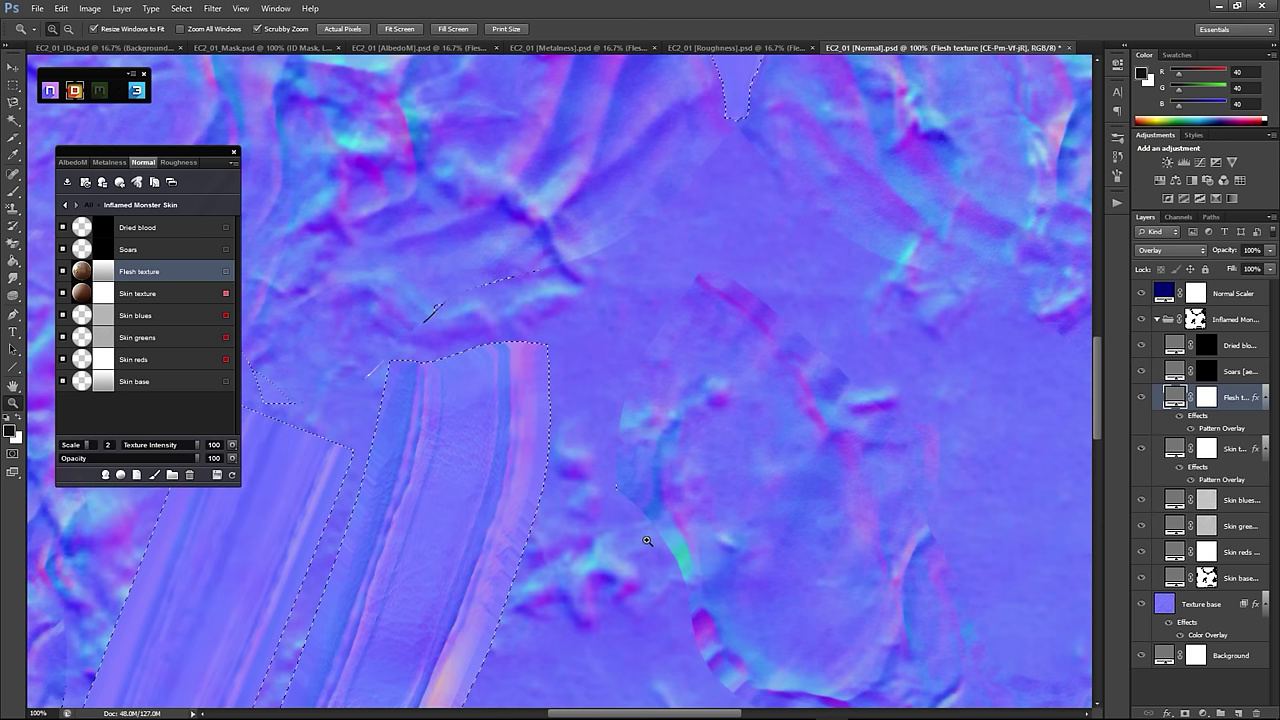
scroll(647, 540, "down", 5)
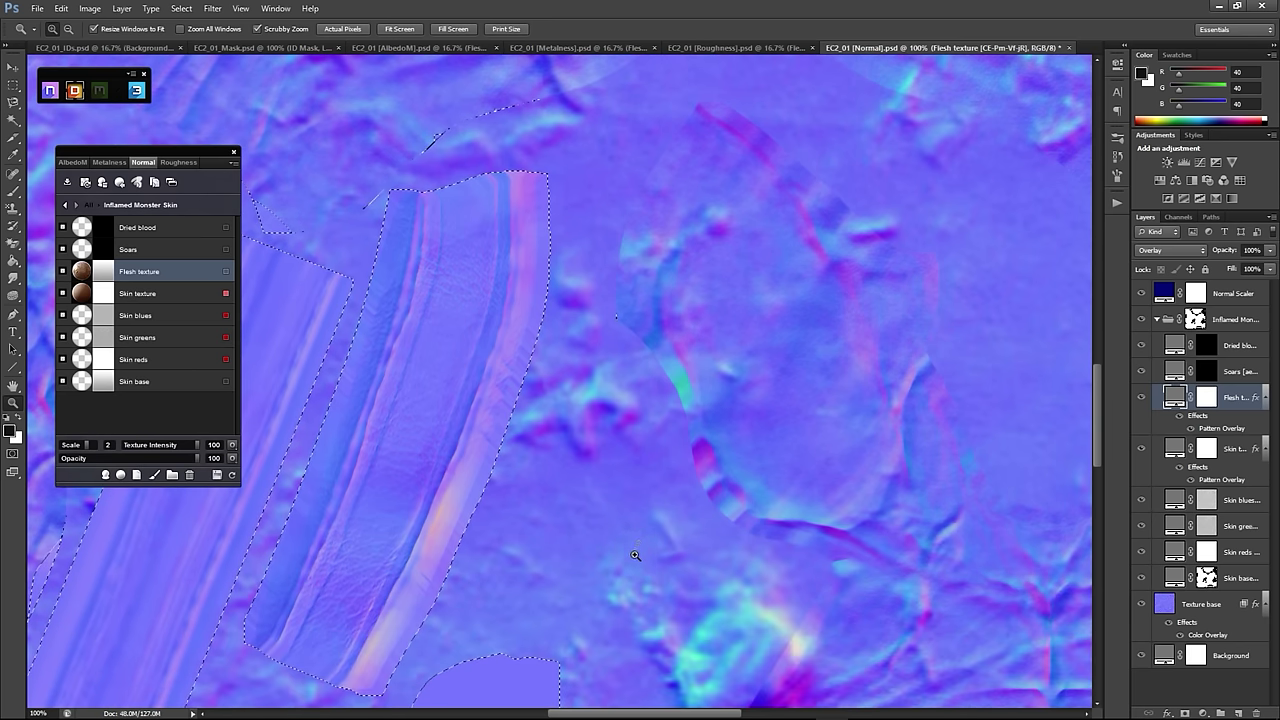
Step: Zoom the Normal map out to fit on screen and force-refresh the 3DO preview
right_click(634, 555)
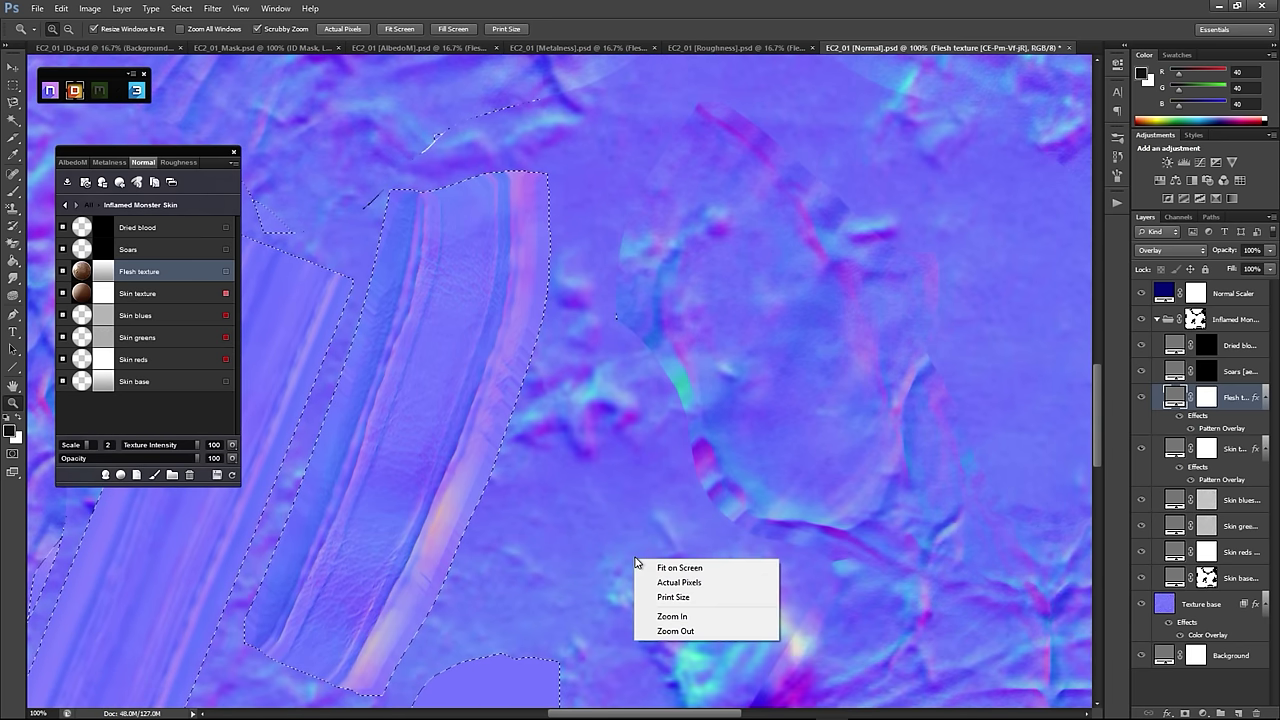
left_click(697, 632)
right_click(653, 563)
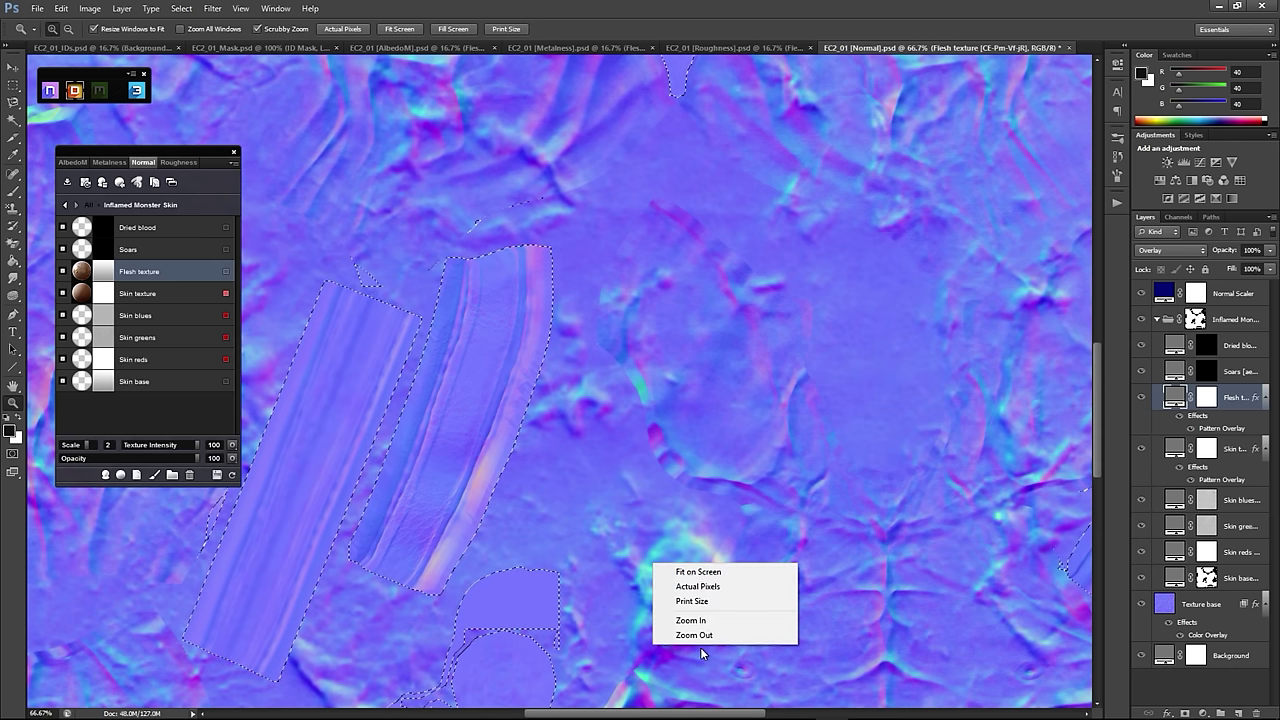
left_click(702, 635)
right_click(641, 533)
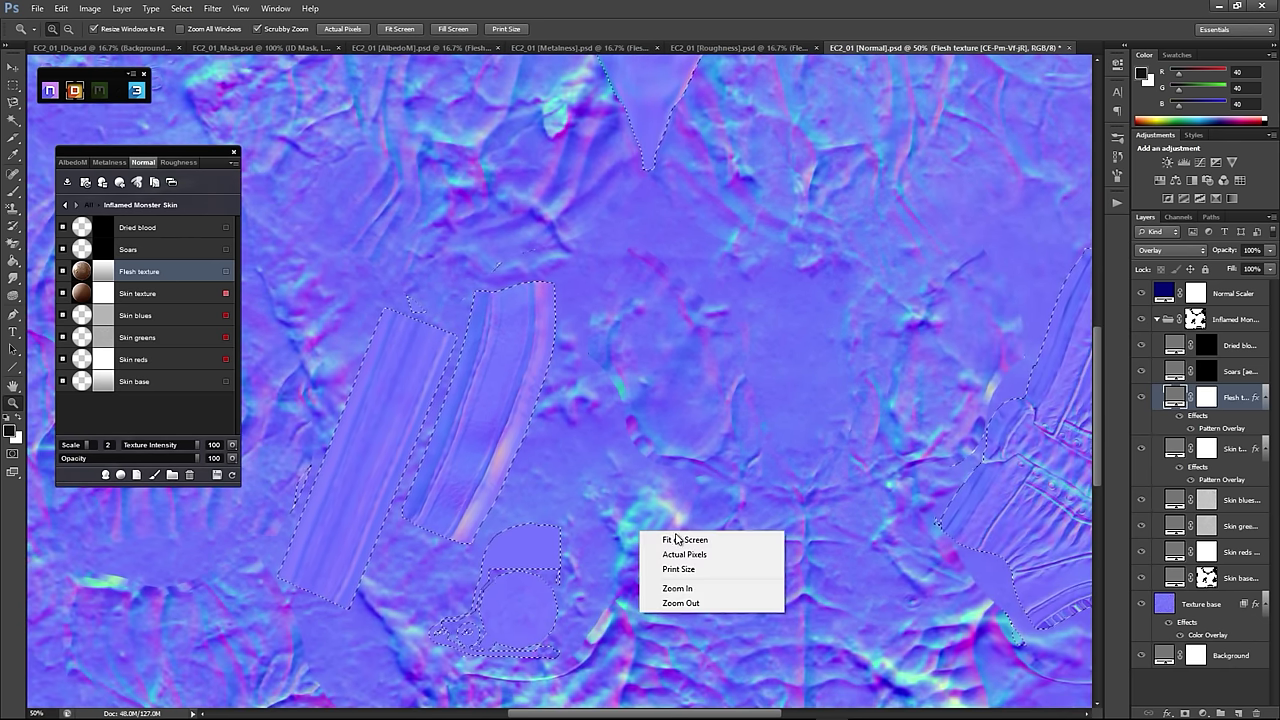
left_click(676, 540)
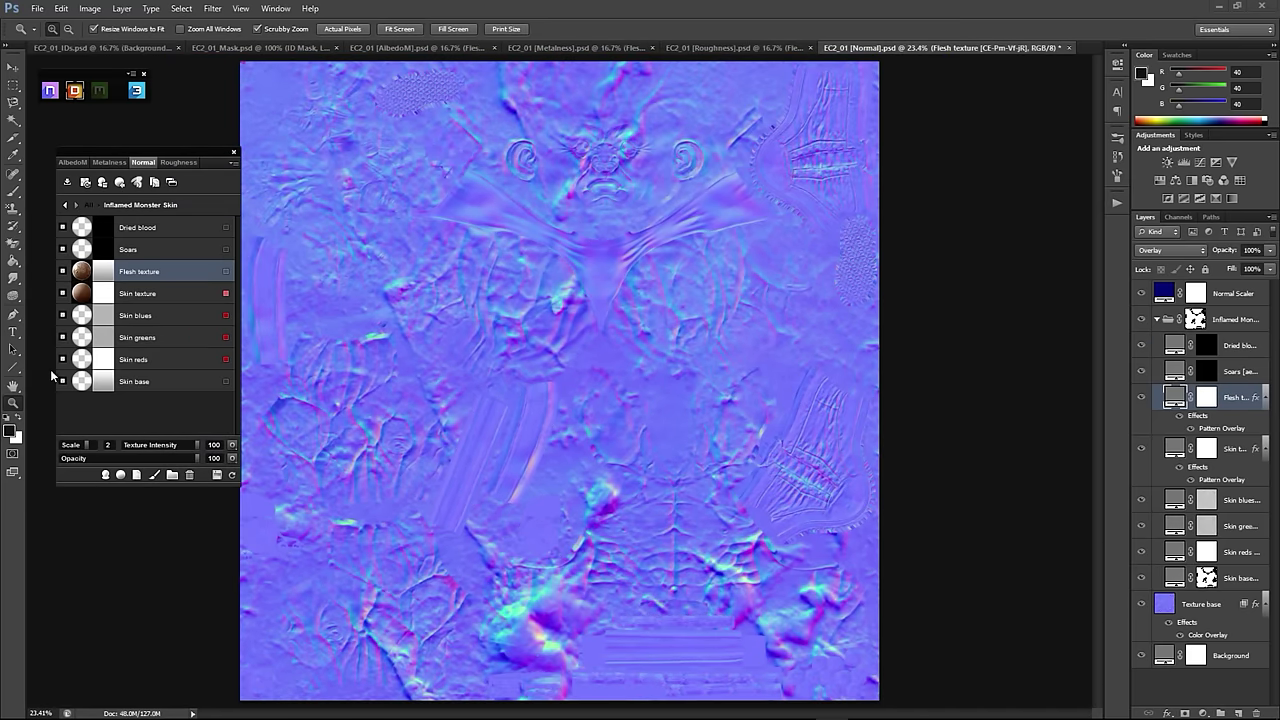
left_click(232, 474)
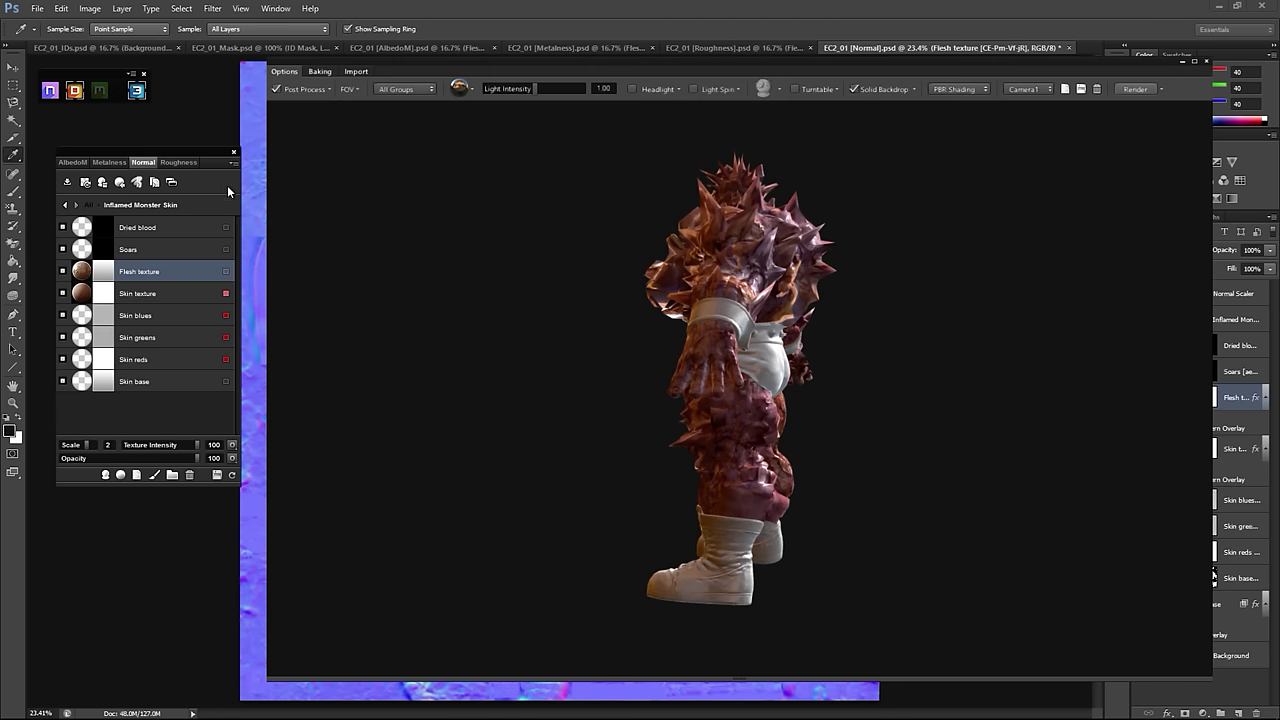
Step: Inspect the monster's flesh texture up close from the front in 3DO, then switch to Metalness
left_click_drag(551, 372, 1088, 395)
scroll(984, 314, "up", 2)
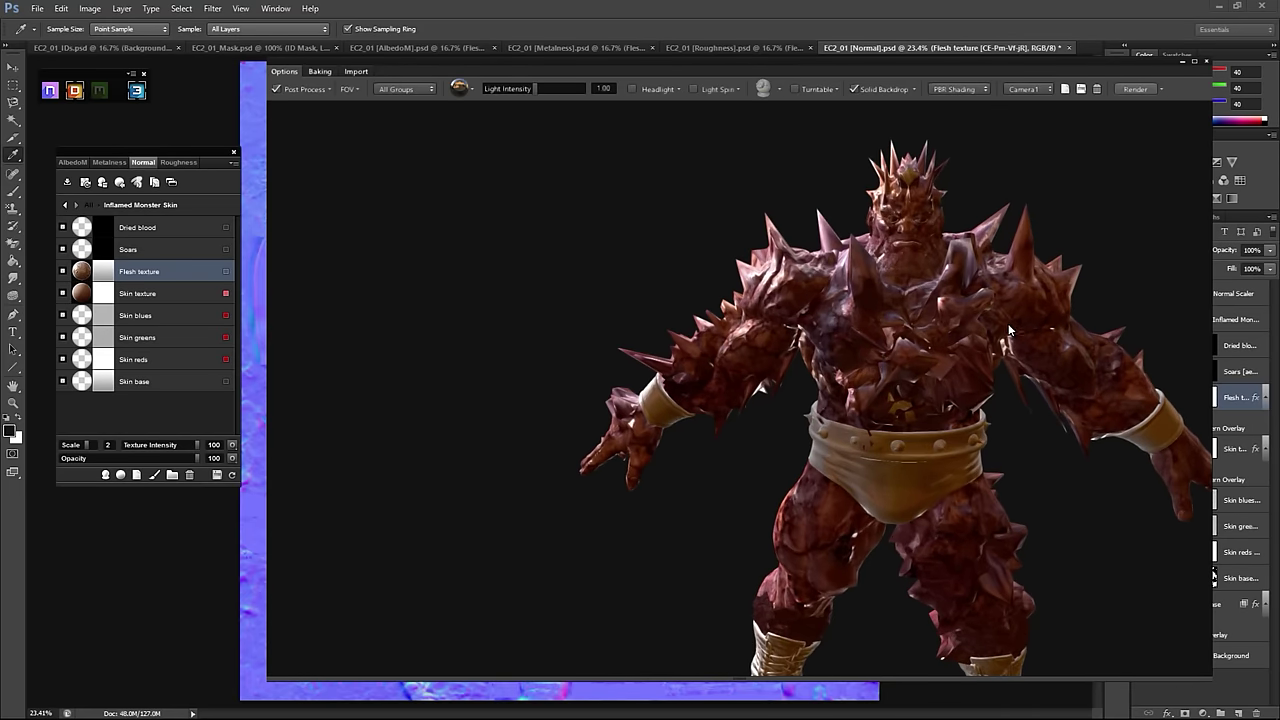
left_click_drag(984, 314, 797, 236)
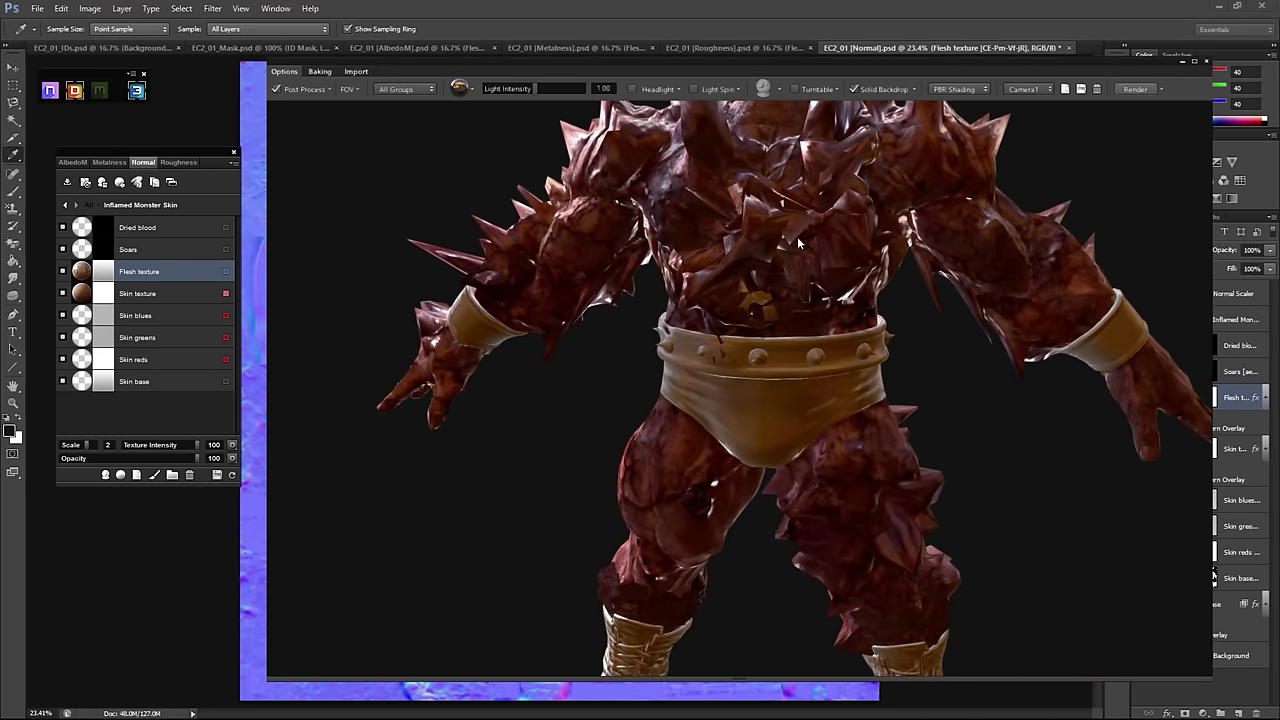
left_click_drag(780, 382, 700, 391)
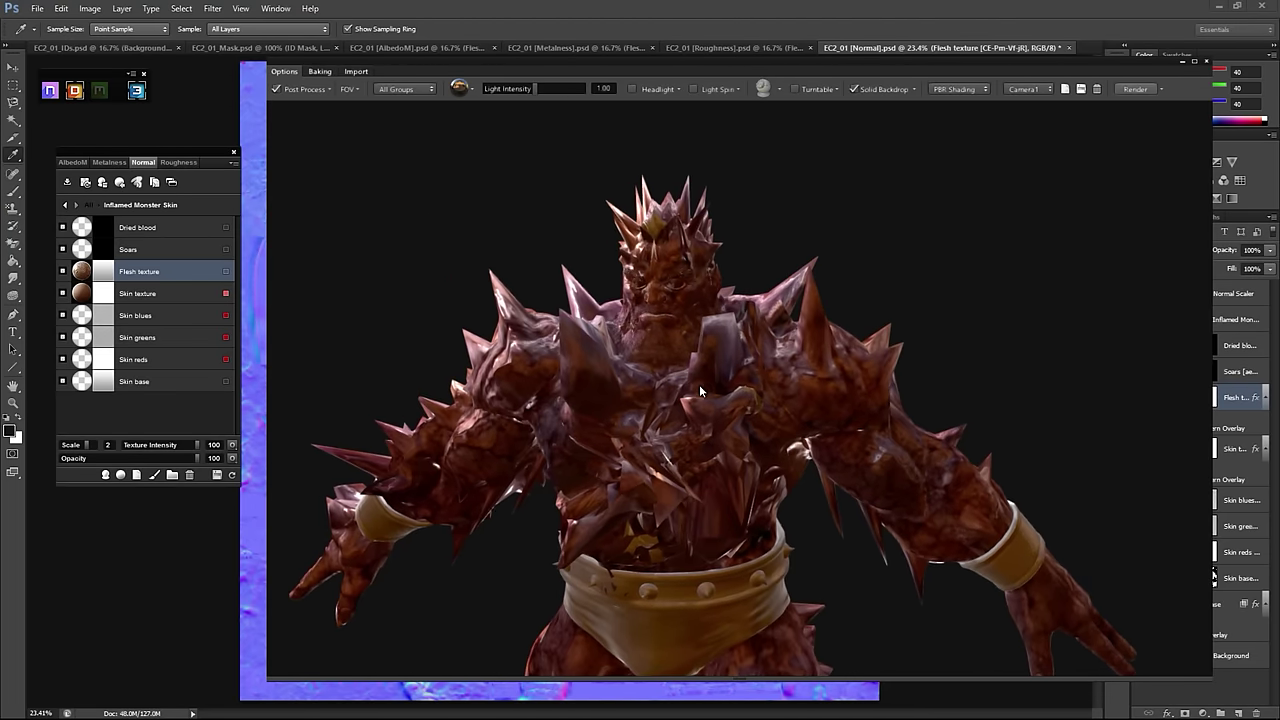
left_click(108, 162)
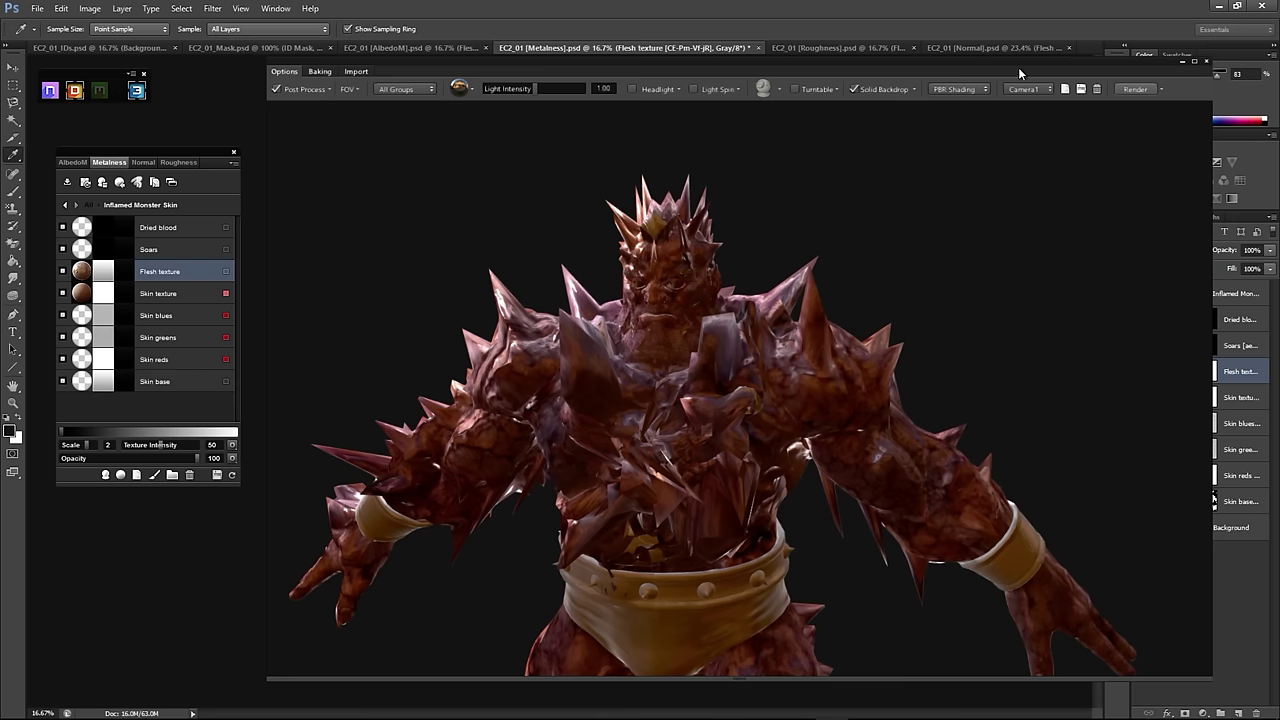
Step: Make the Flesh texture more metallic and raise its texture intensity
left_click(1183, 62)
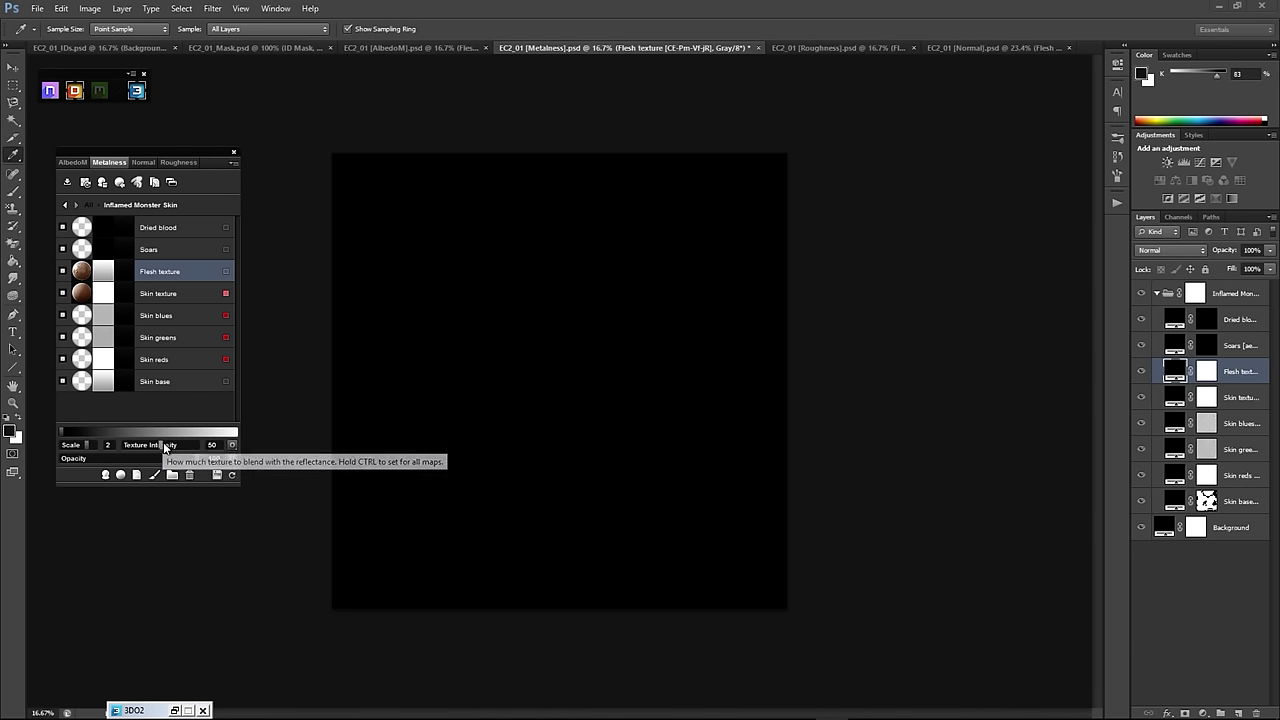
left_click_drag(163, 445, 176, 442)
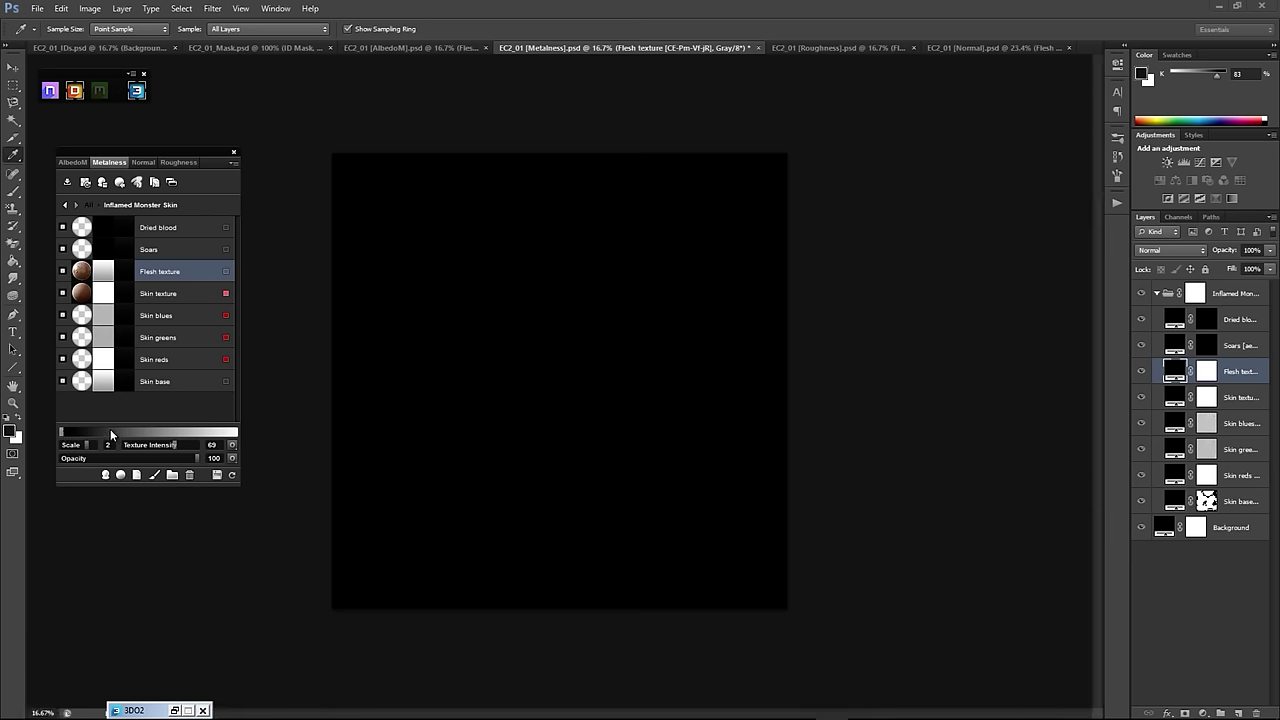
left_click_drag(58, 432, 235, 433)
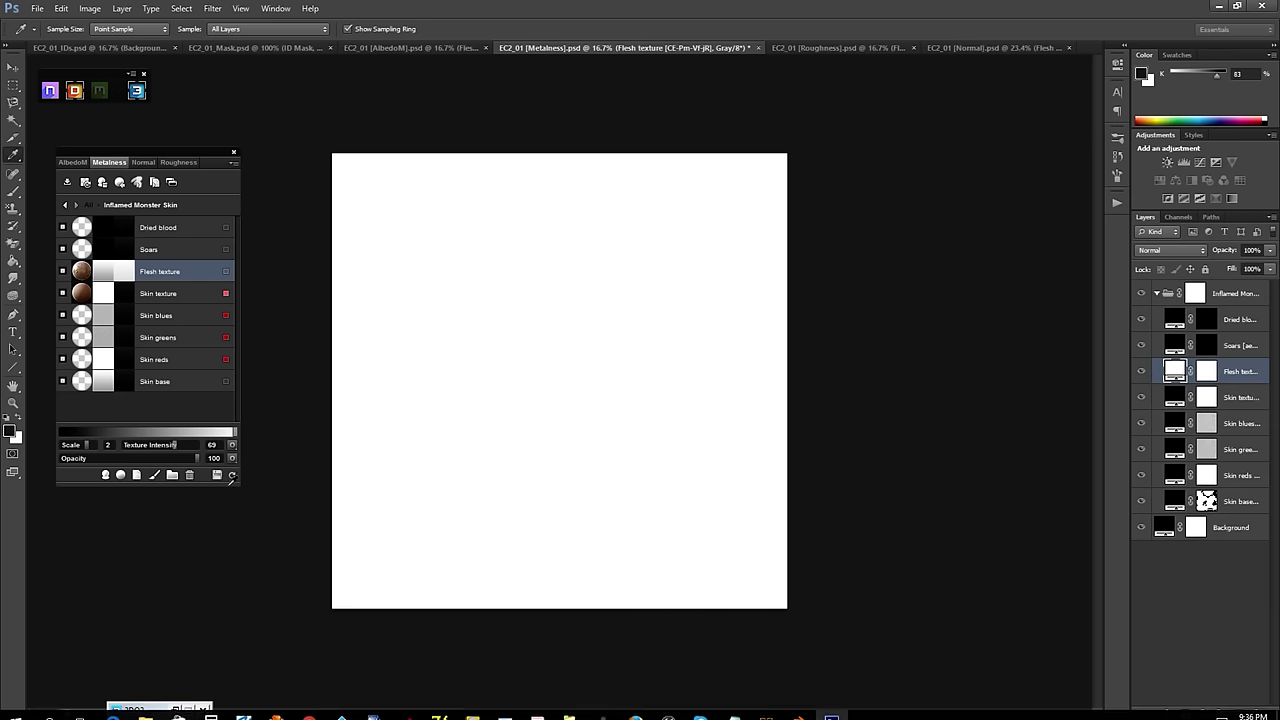
Step: Make the Skin texture fully metallic with higher intensity, then compare against the Roughness map
left_click(152, 291)
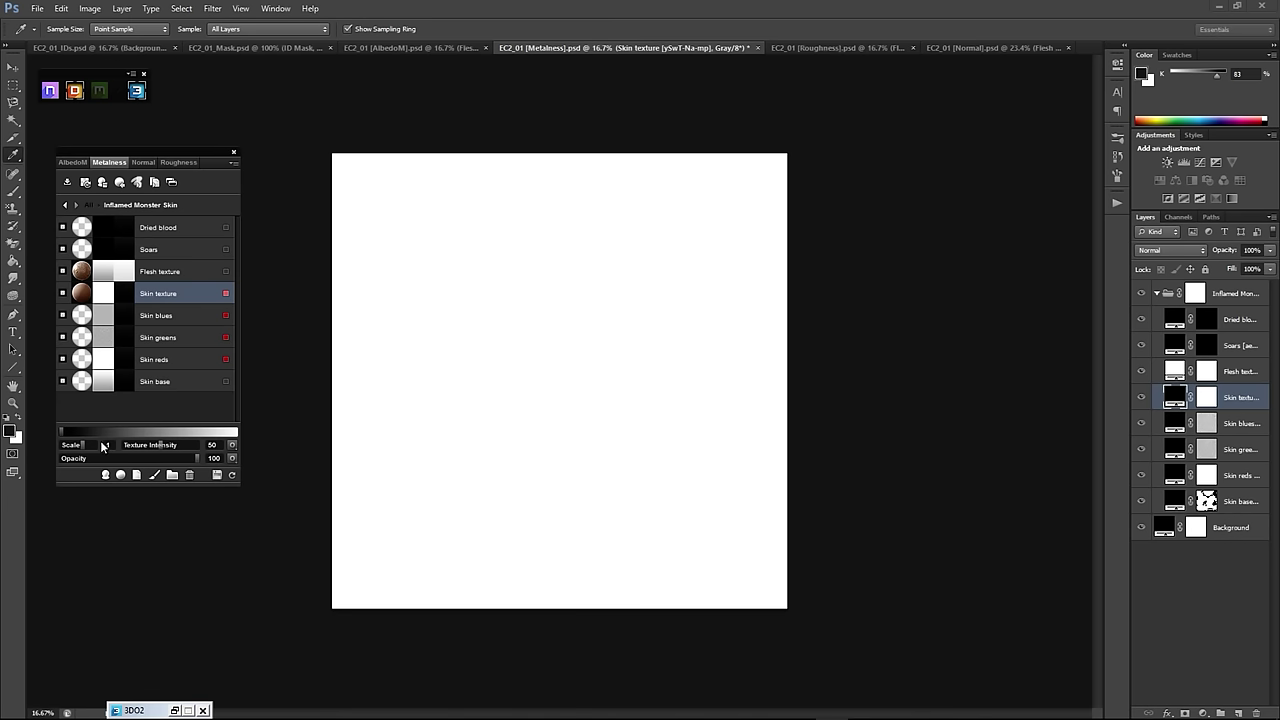
left_click_drag(63, 434, 186, 438)
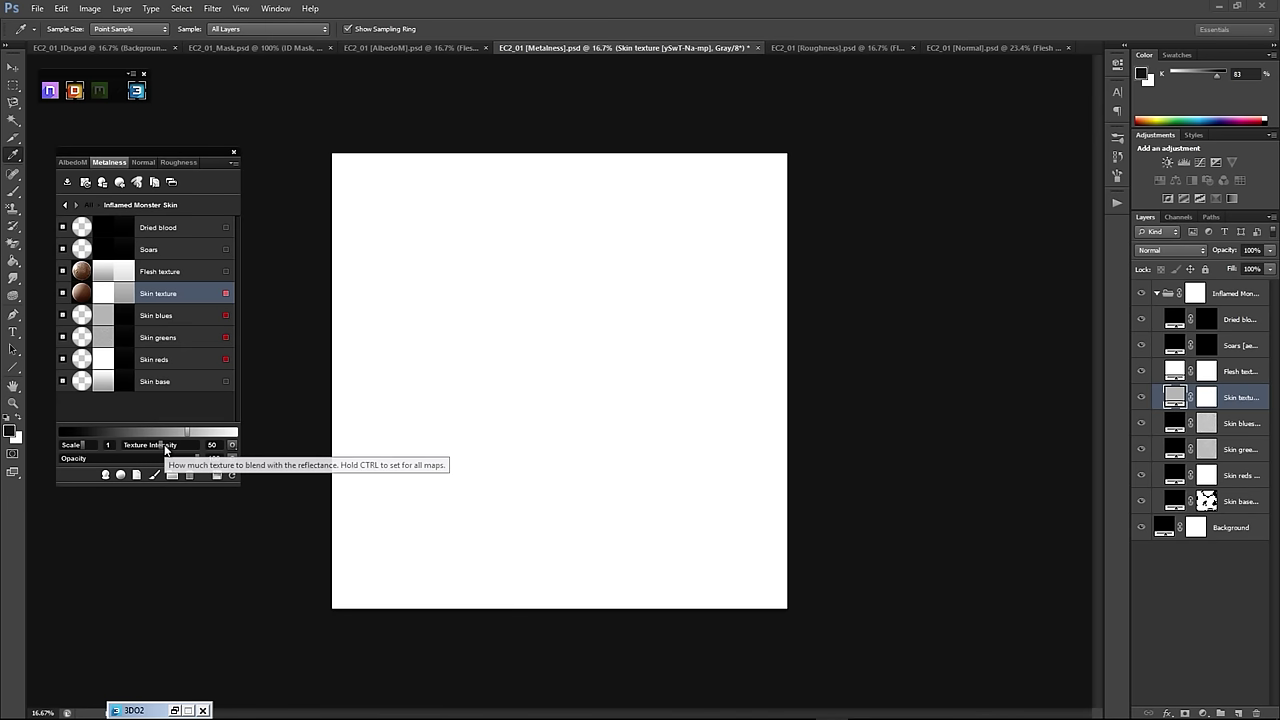
left_click_drag(168, 451, 181, 451)
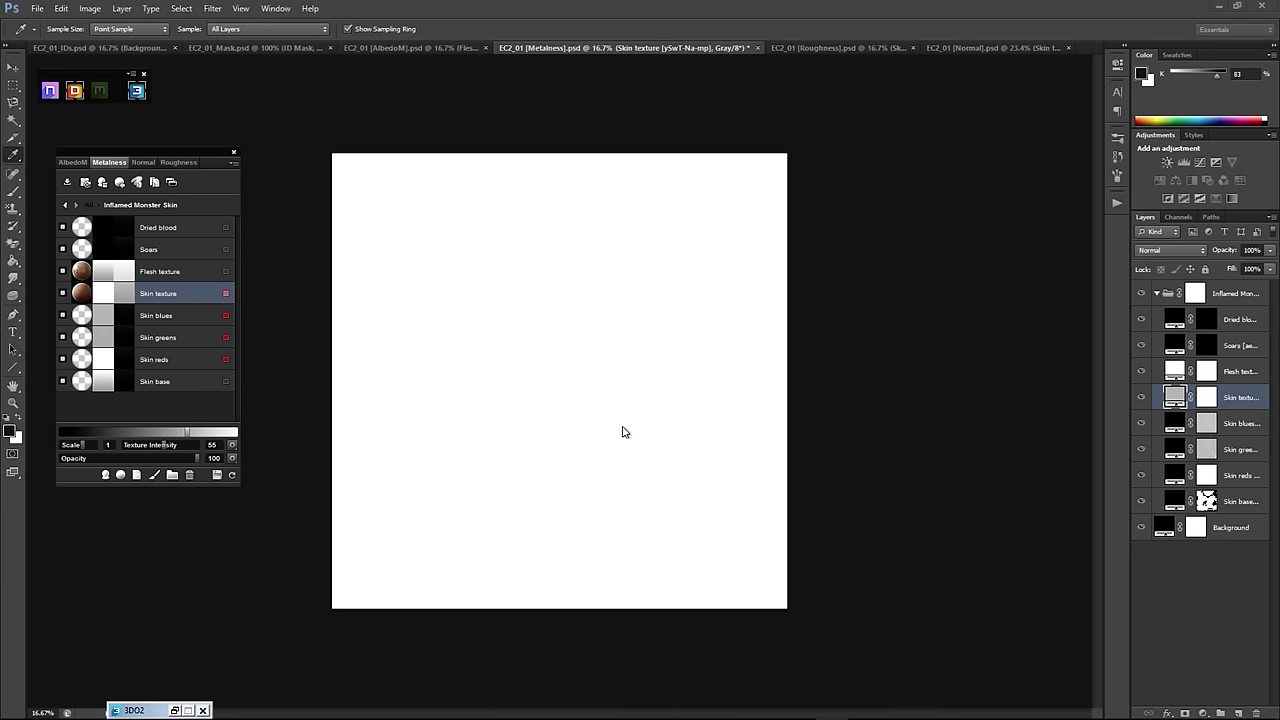
left_click(175, 163)
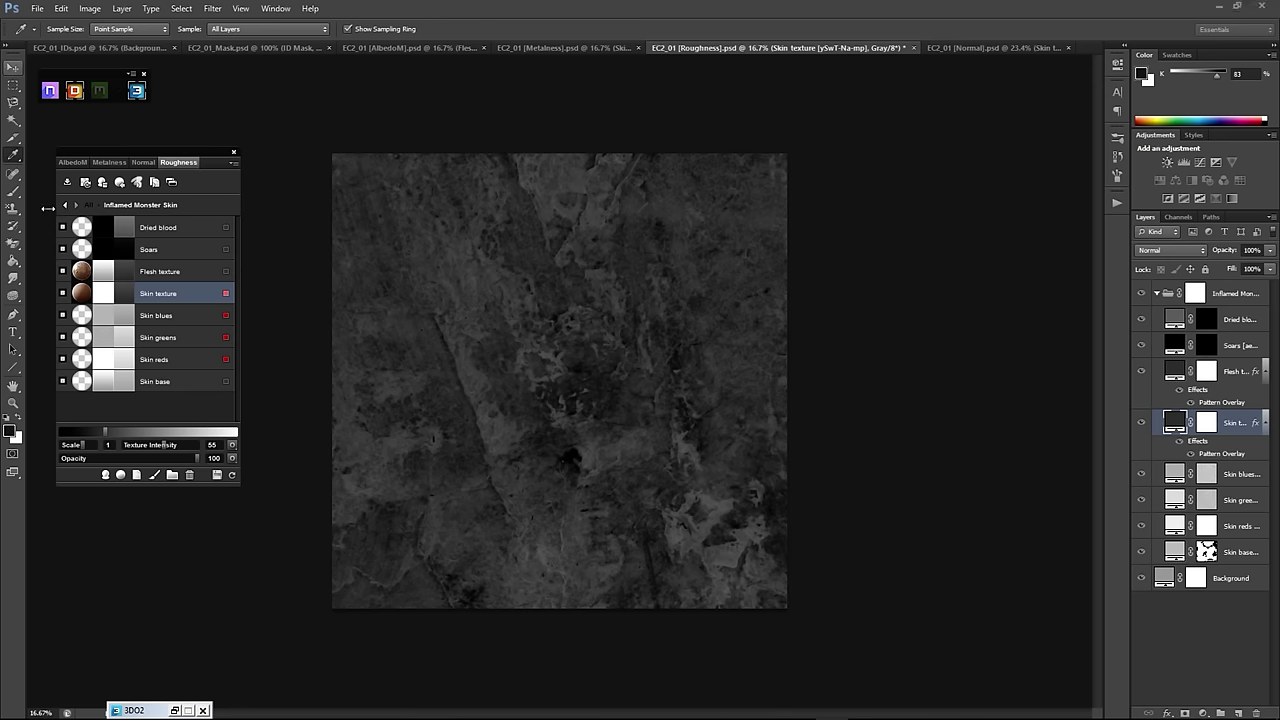
left_click(107, 163)
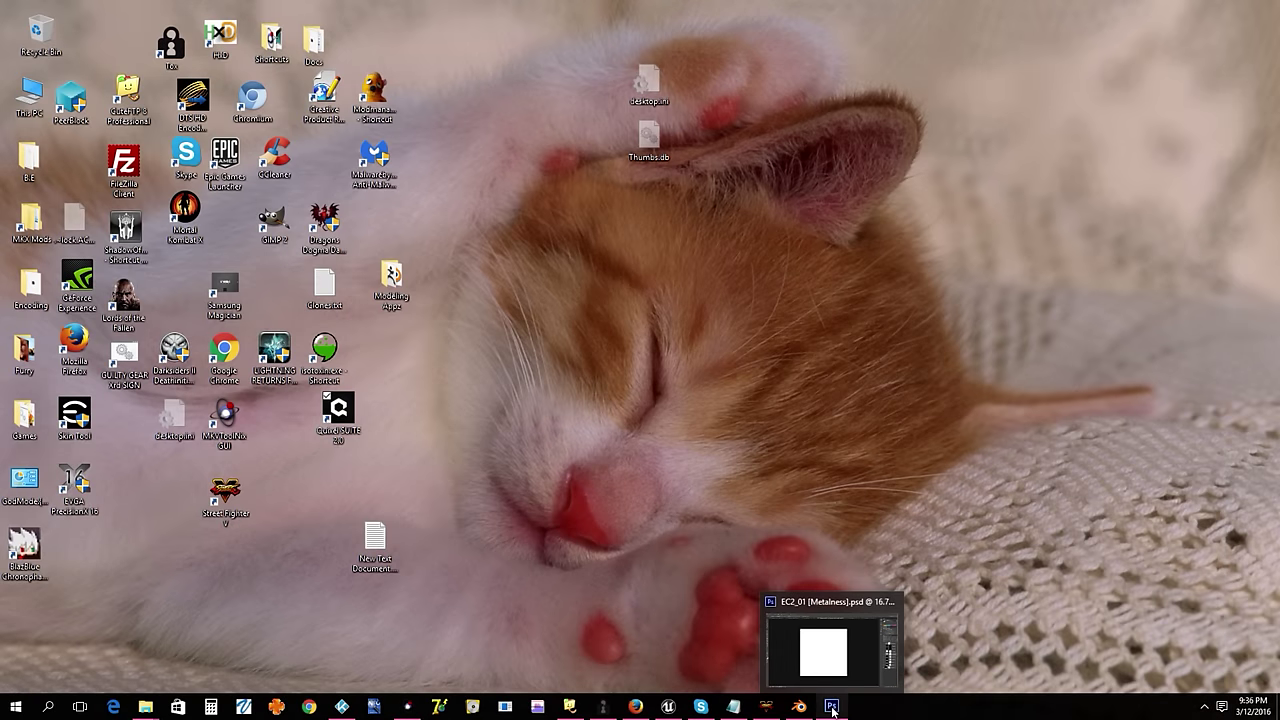
Step: Orbit, pan and zoom around the glossier metallic monster in 3DO, then close the preview
left_click(829, 650)
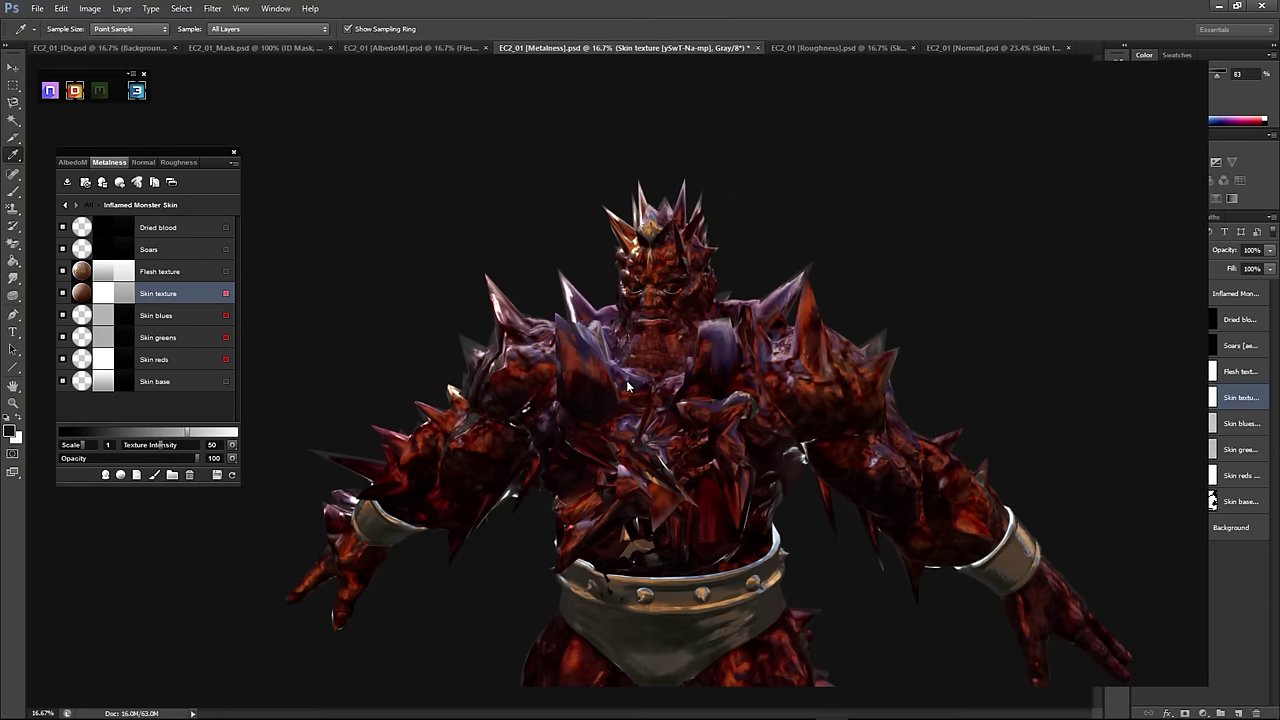
left_click_drag(673, 337, 668, 386)
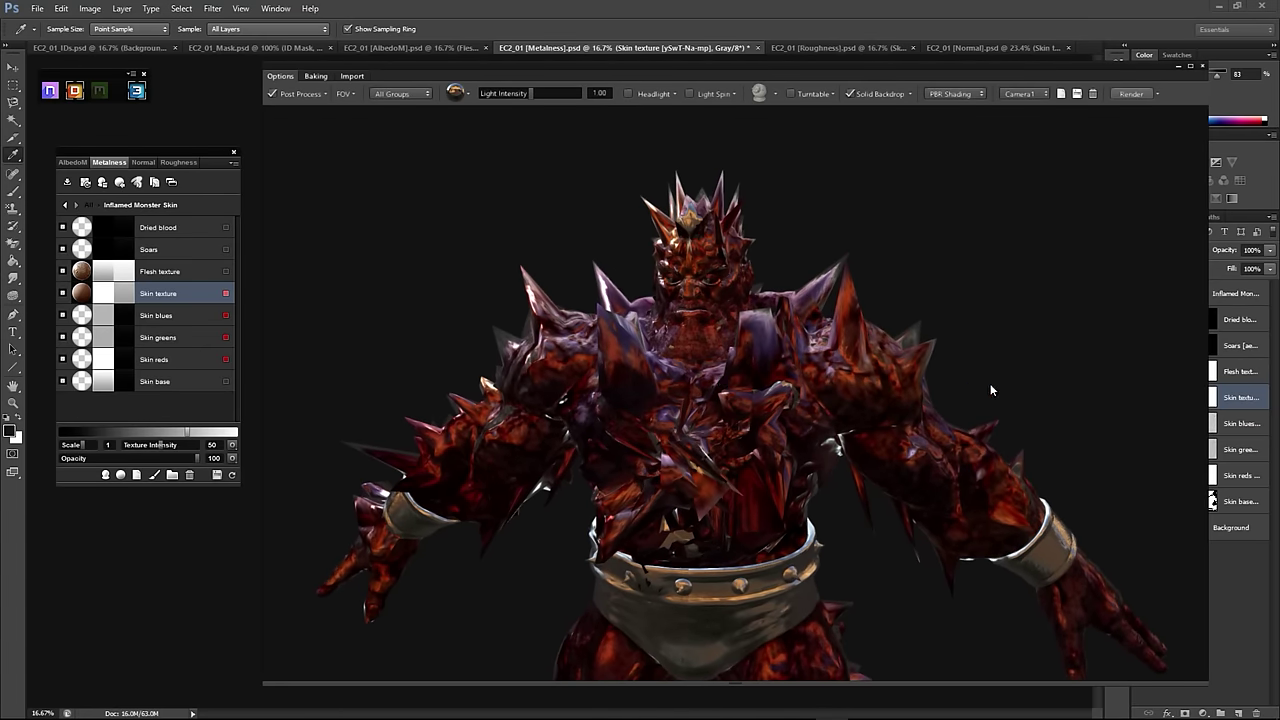
left_click_drag(990, 385, 966, 404)
left_click_drag(799, 432, 755, 392)
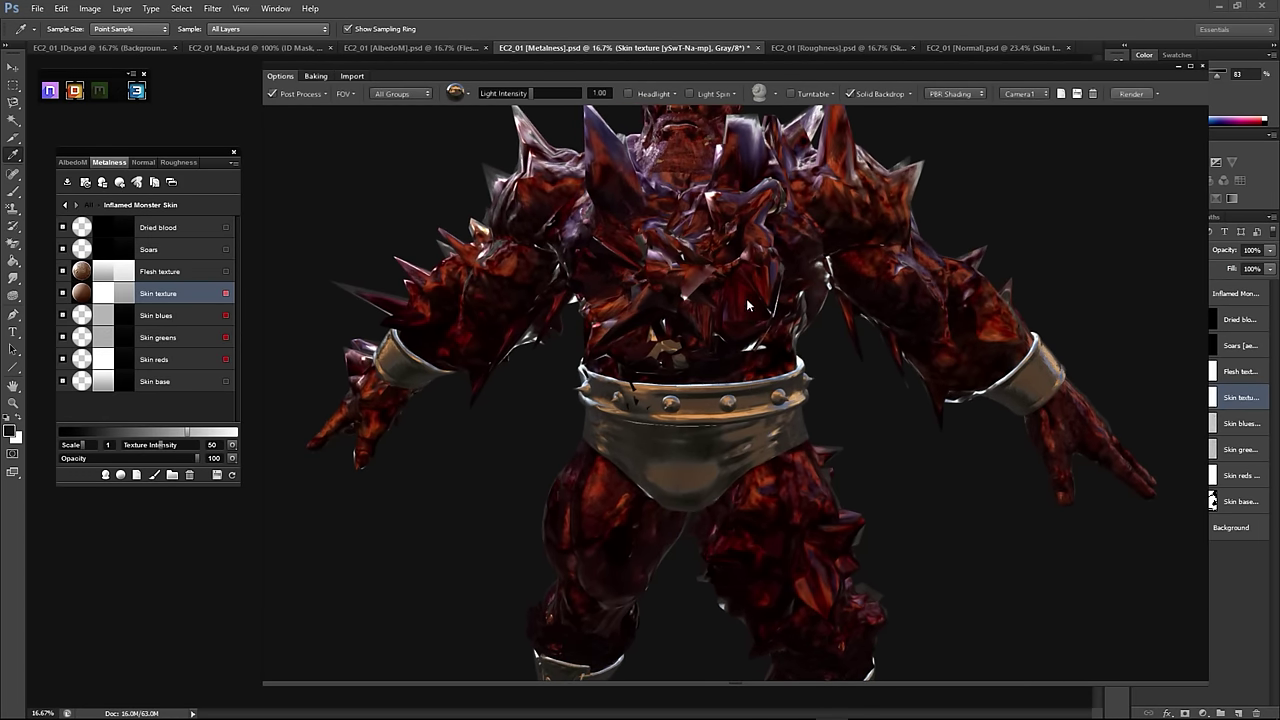
left_click_drag(747, 304, 680, 310)
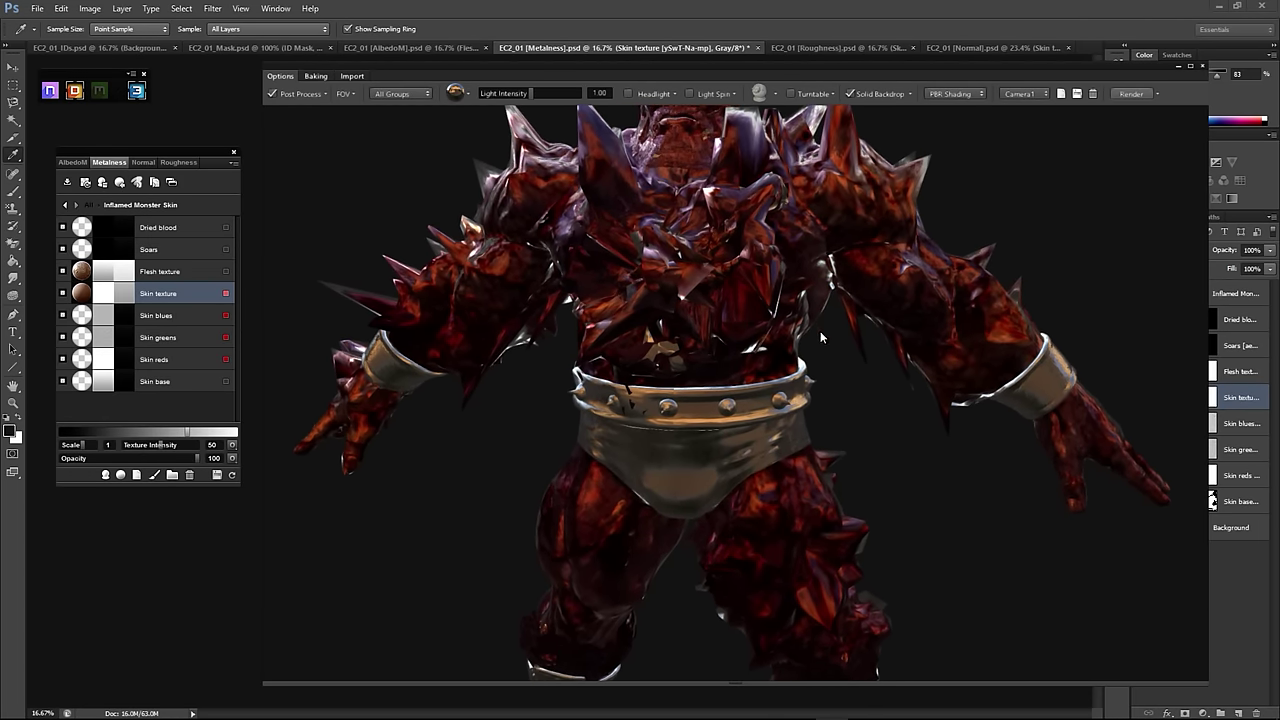
scroll(820, 337, "down", 3)
left_click_drag(760, 360, 371, 269)
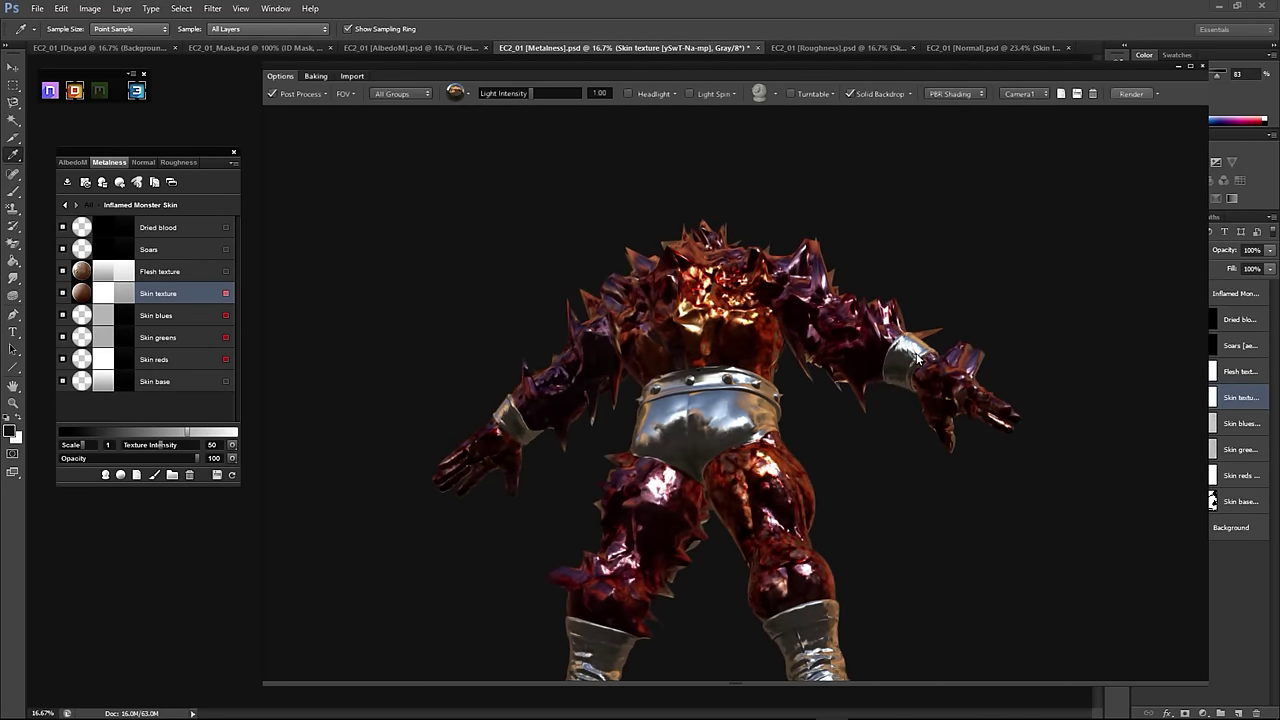
left_click_drag(918, 358, 620, 242)
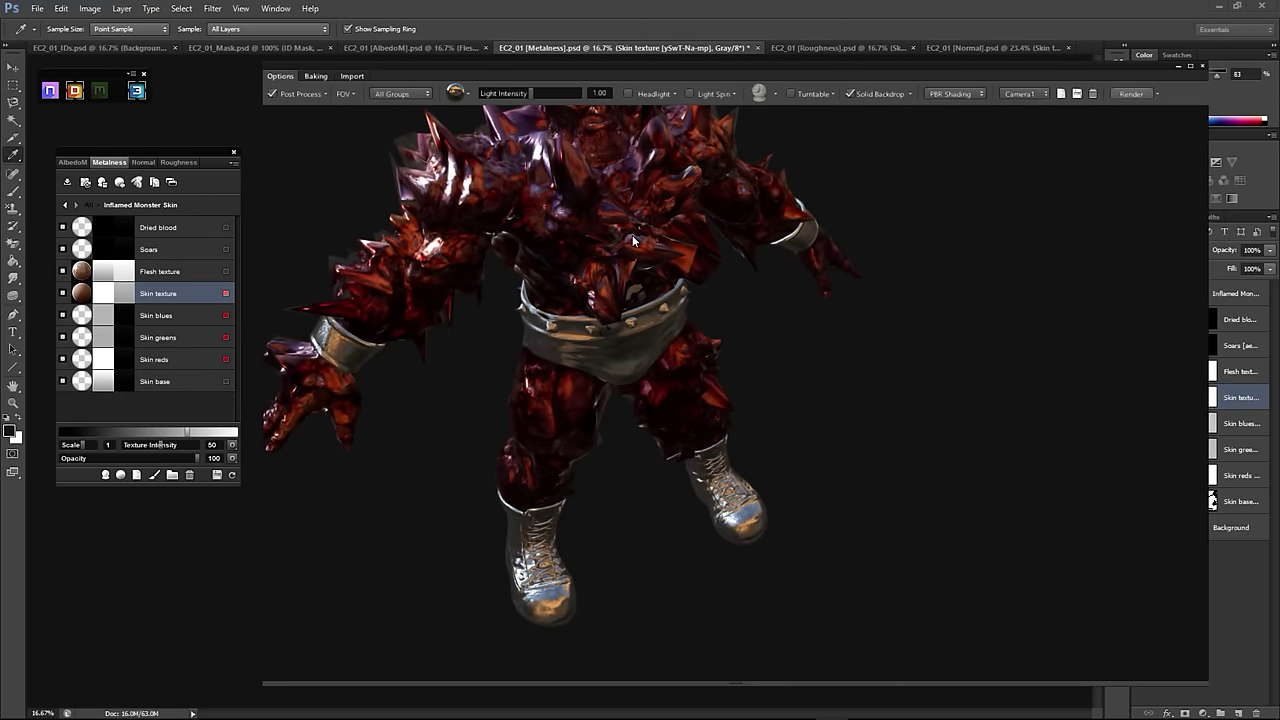
scroll(610, 230, "down", 5)
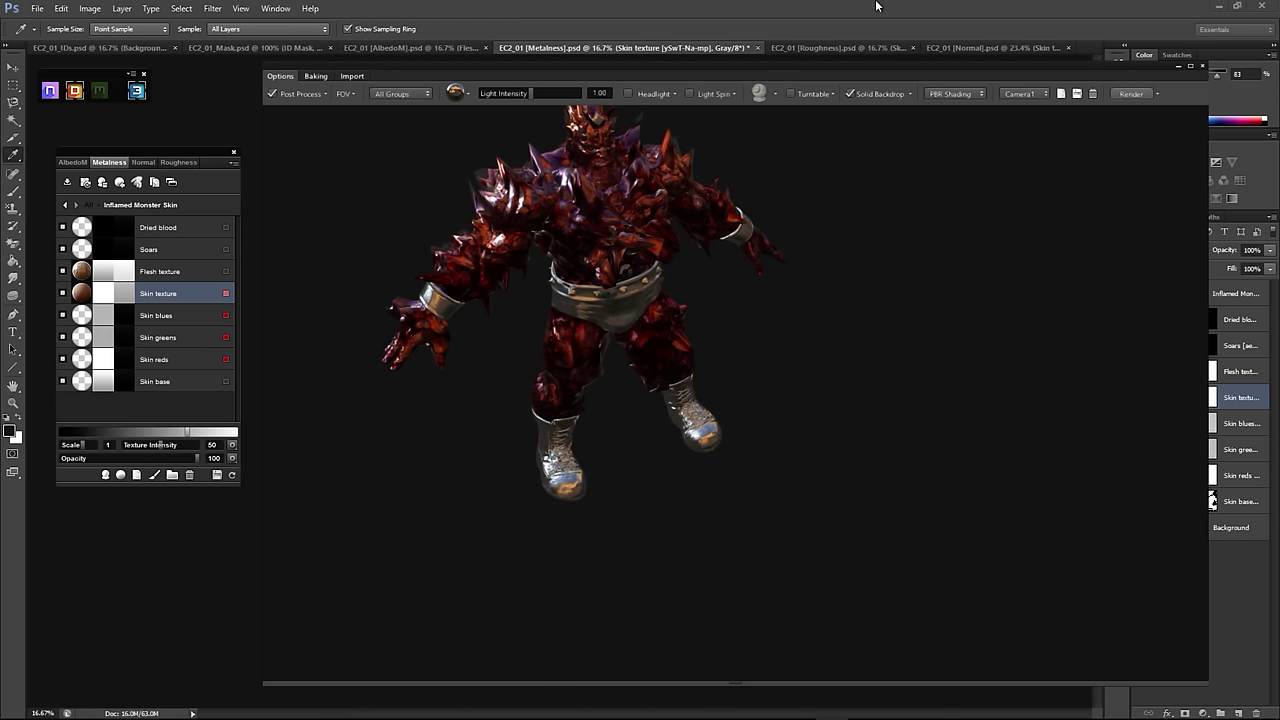
left_click(1204, 66)
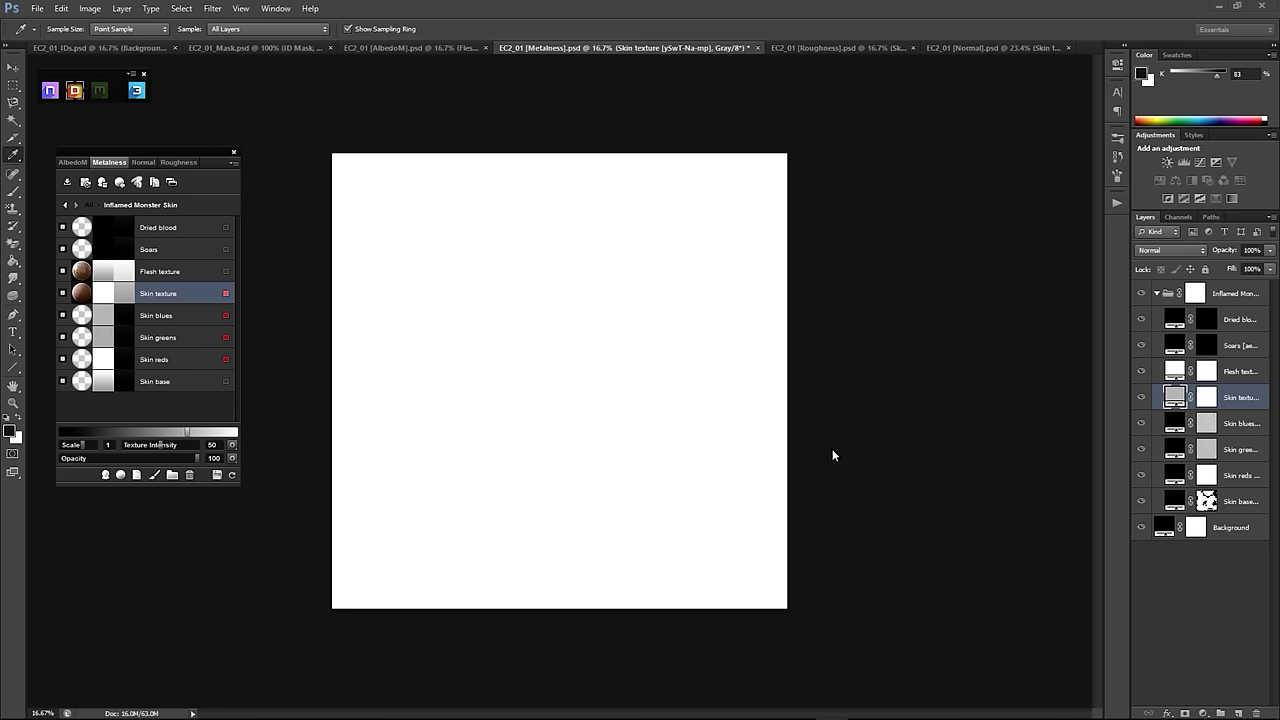
Step: Merge the Metalness texture's visible layers into a single Background layer
right_click(1217, 526)
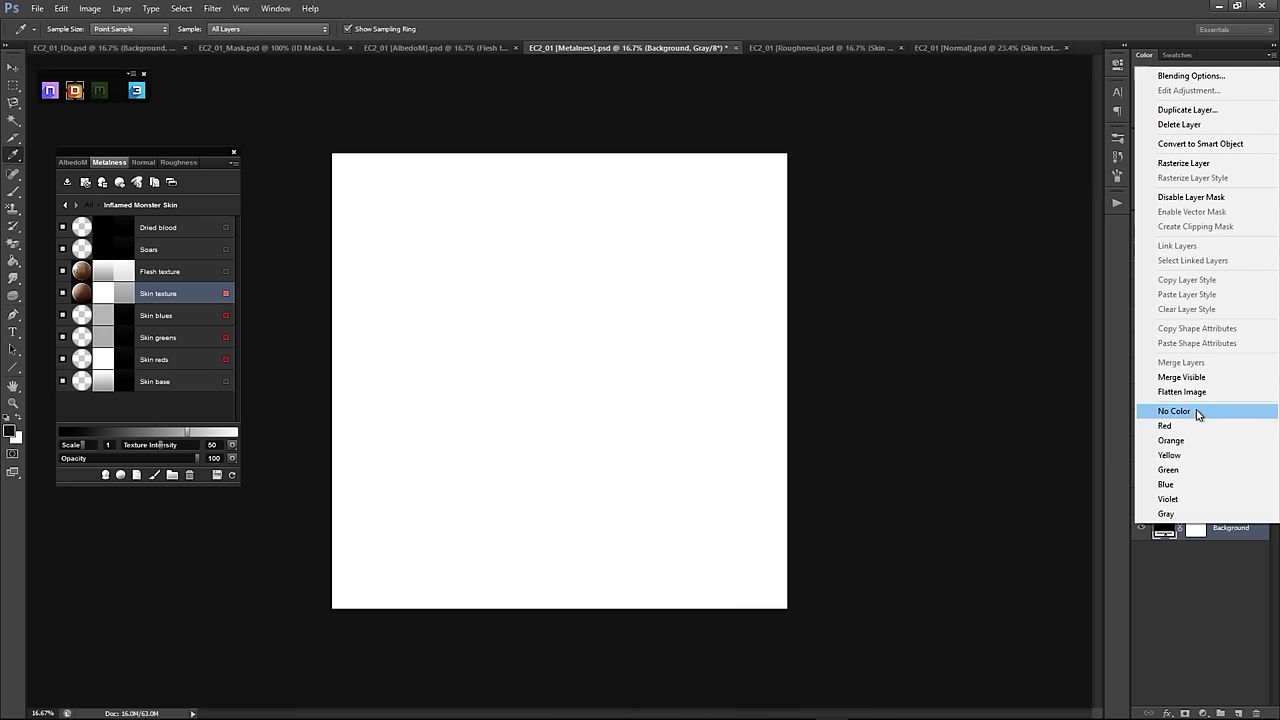
left_click(1195, 377)
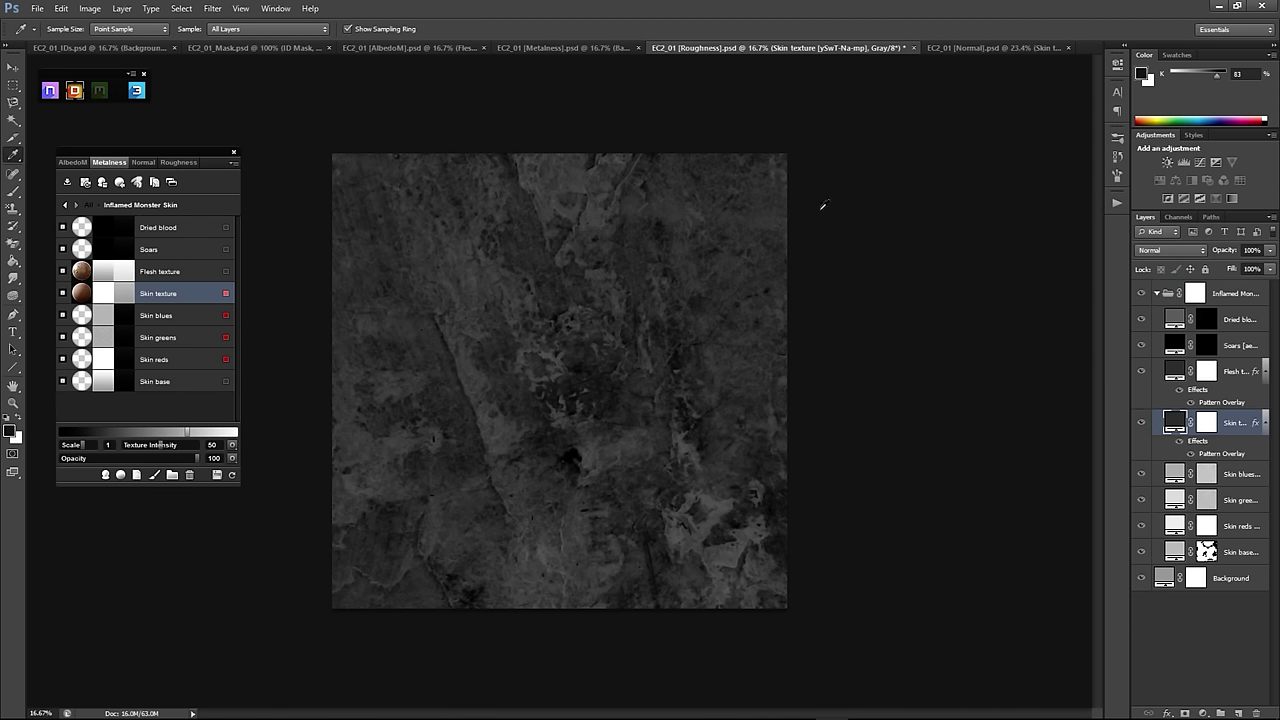
Step: Make Skin base the active layer and load its mask as a selection
left_click(1248, 554)
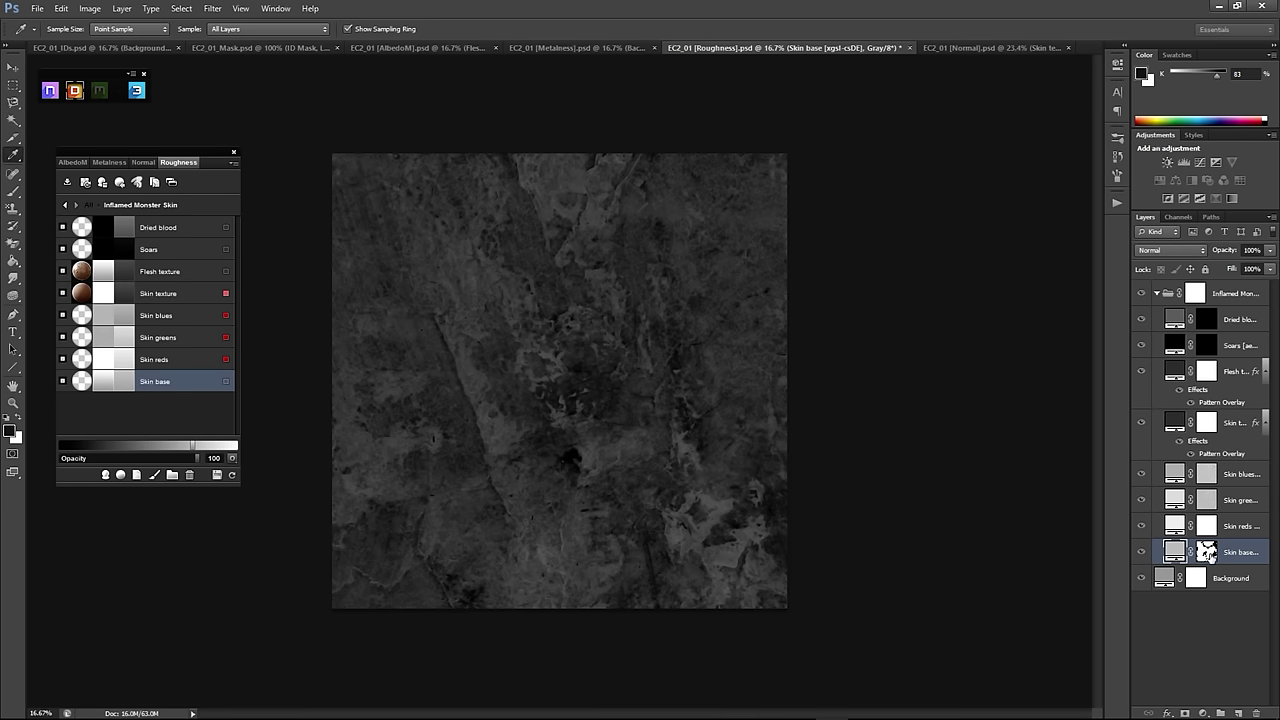
right_click(1208, 555)
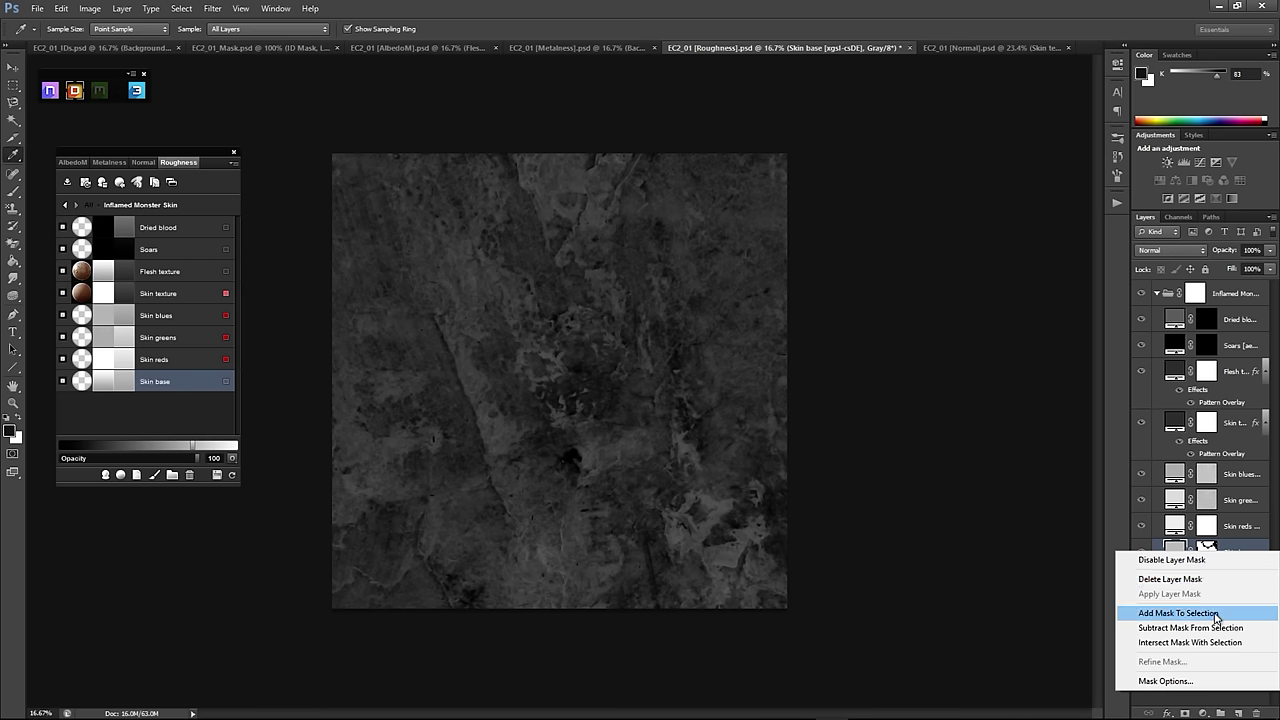
left_click(1182, 613)
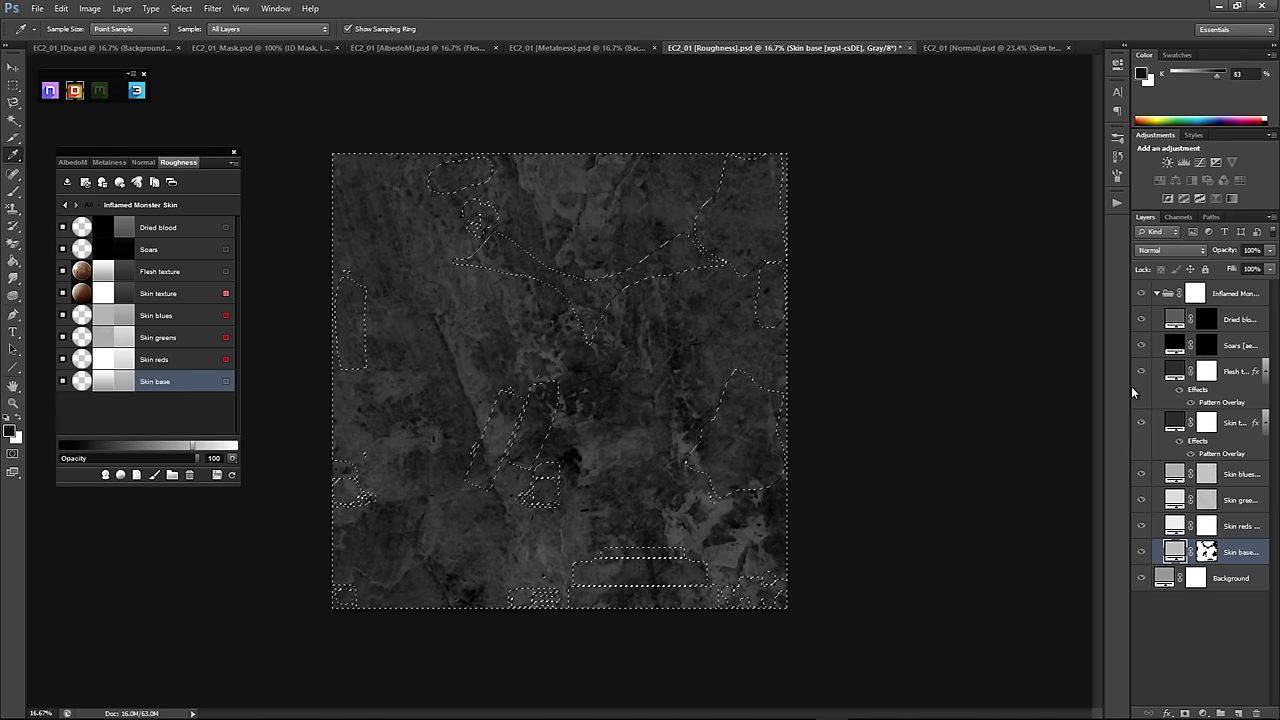
Step: Test deleting from the Inflamed Monster Skin group mask and copying to a new layer, undoing both
left_click(1233, 306)
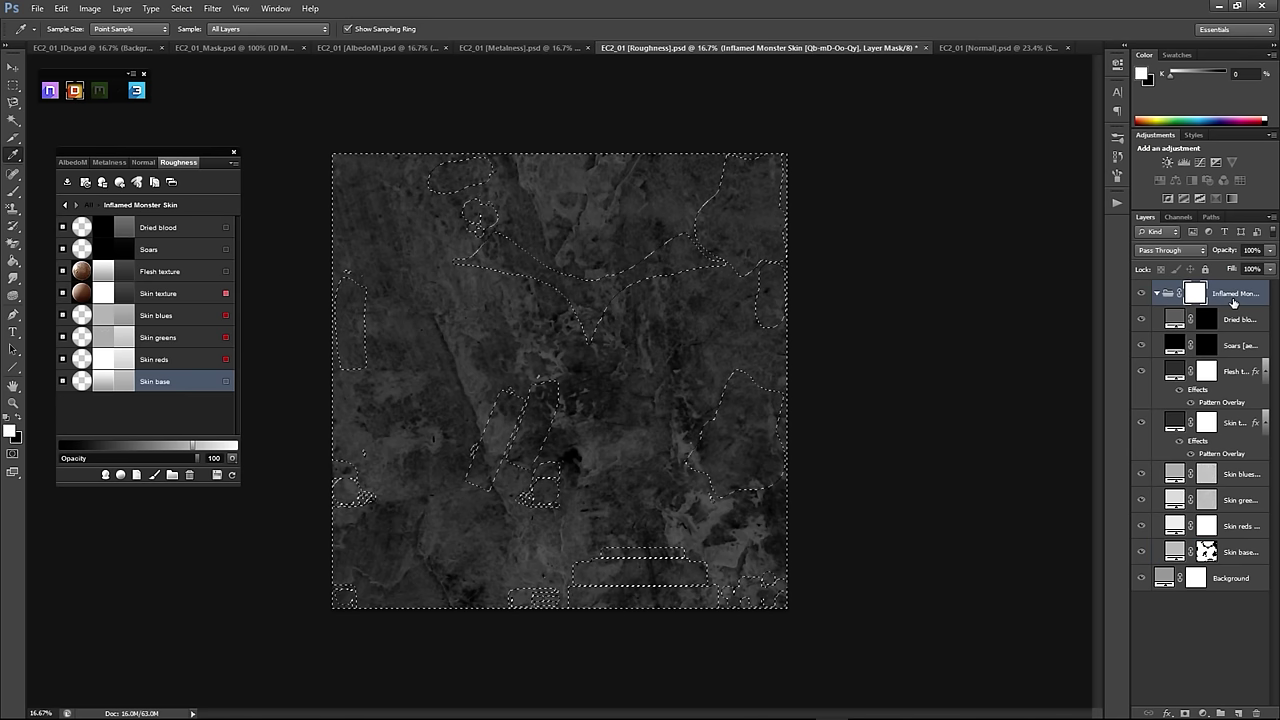
key("Delete")
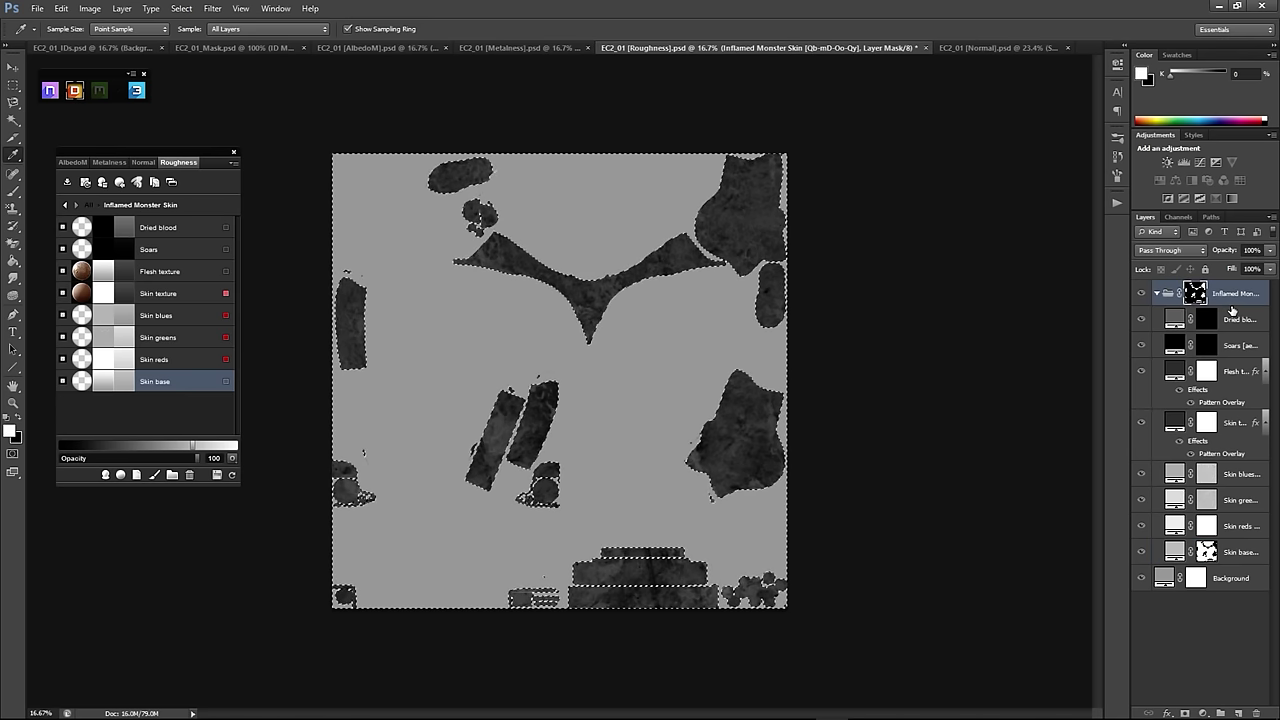
key("ctrl+alt+z")
key("ctrl+alt+z")
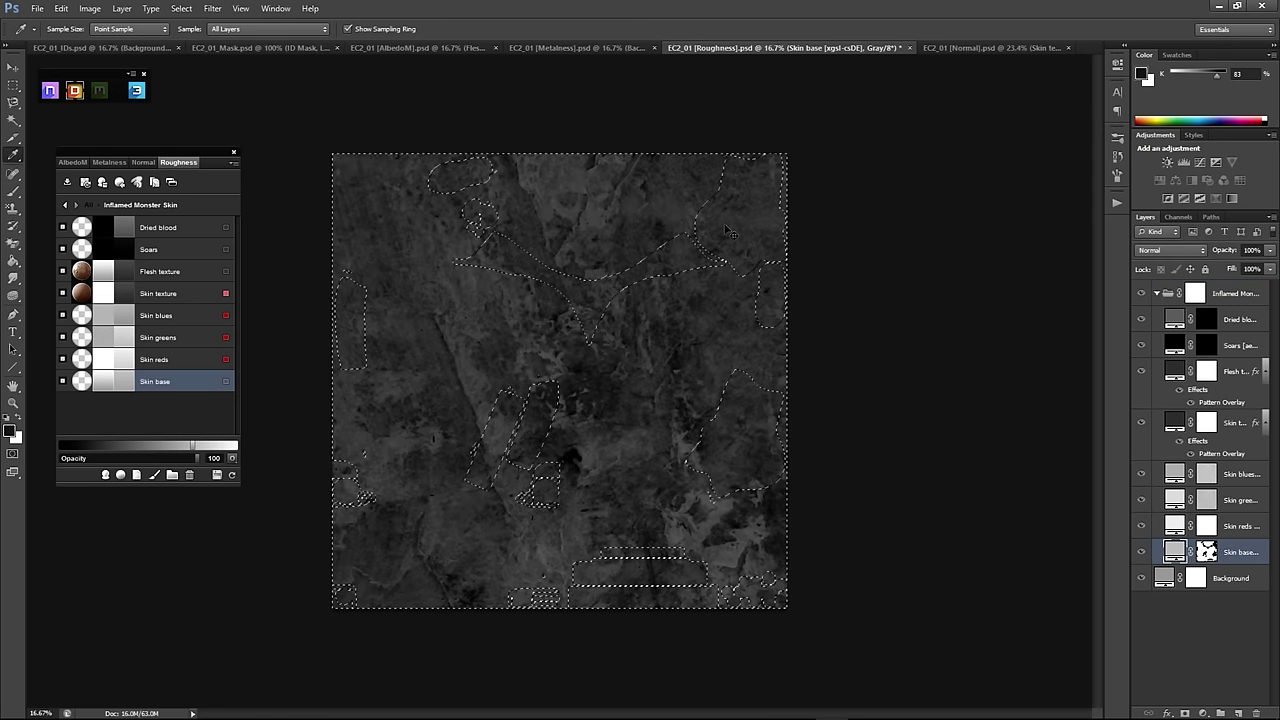
key("ctrl+j")
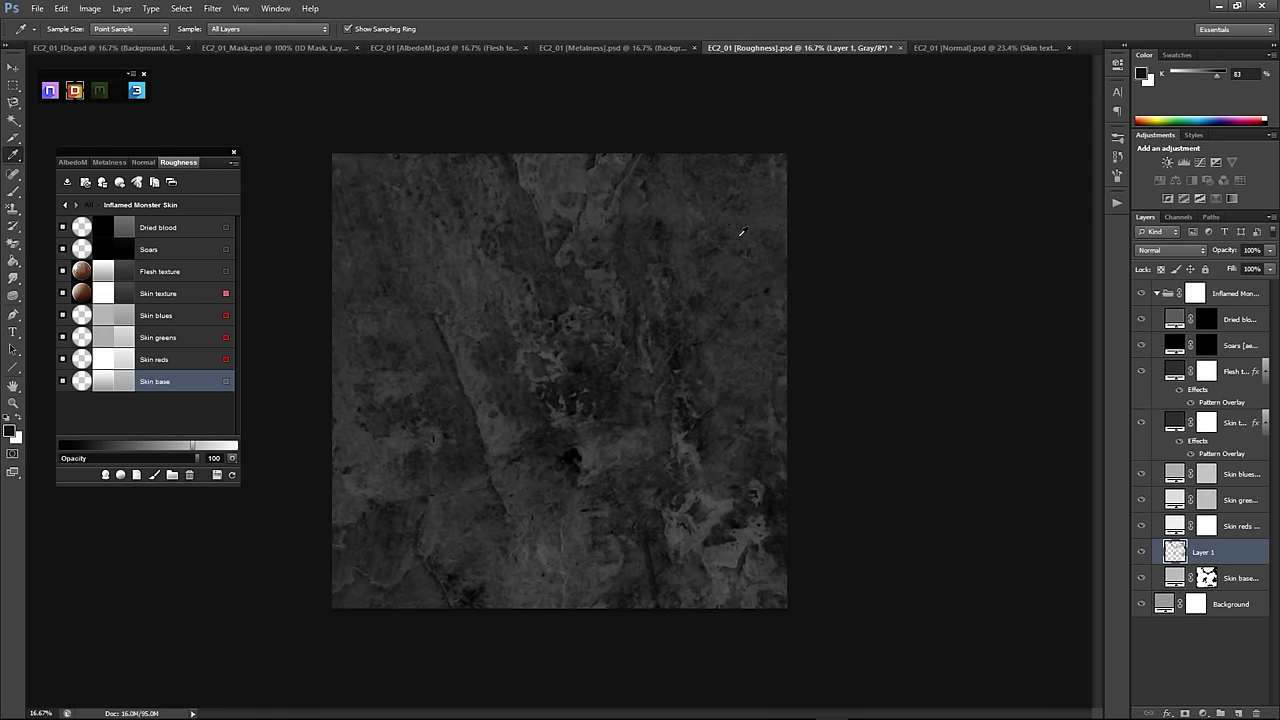
key("ctrl+z")
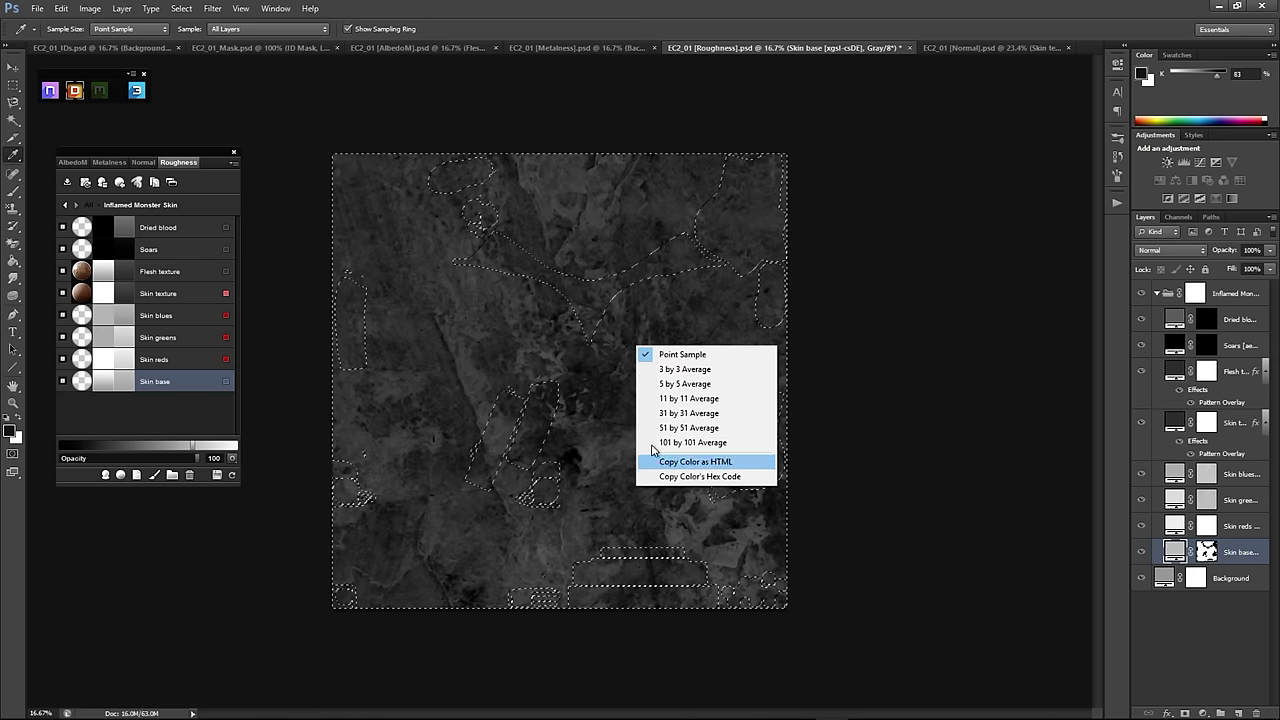
Step: Switch to the Magic Wand and invert the UV island selection
left_click(10, 124)
left_click(10, 124)
right_click(452, 333)
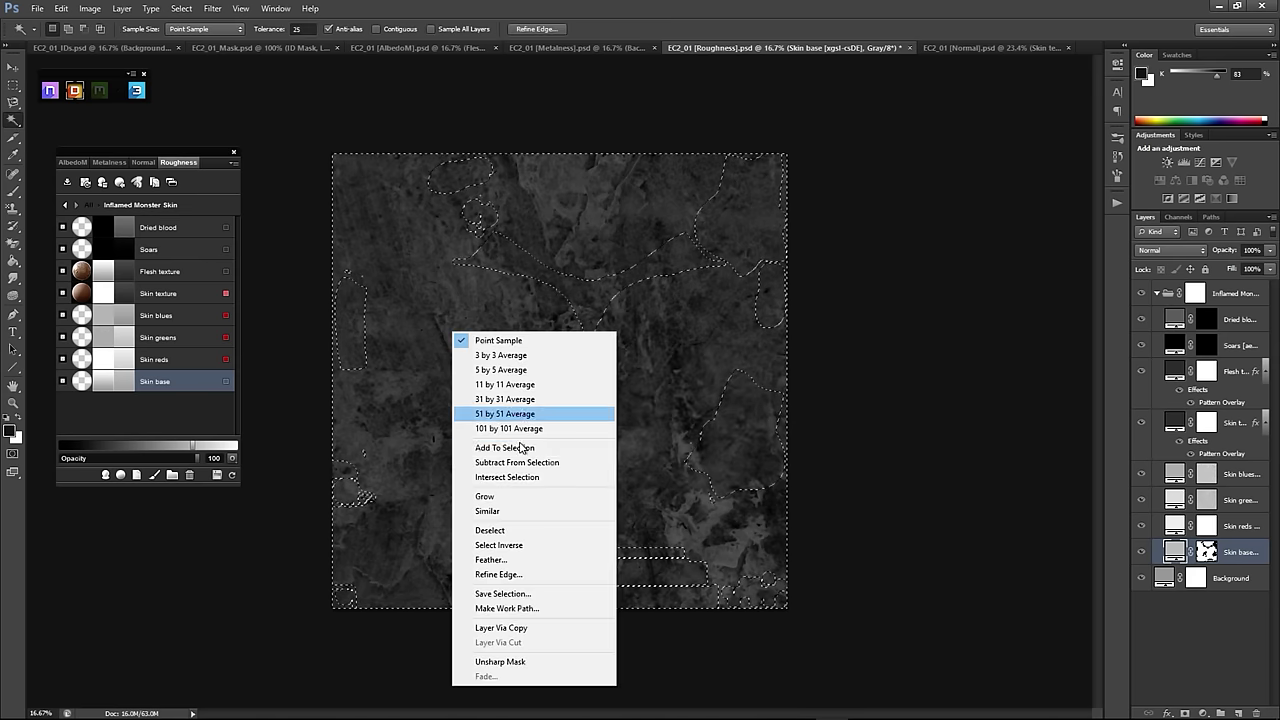
left_click(505, 545)
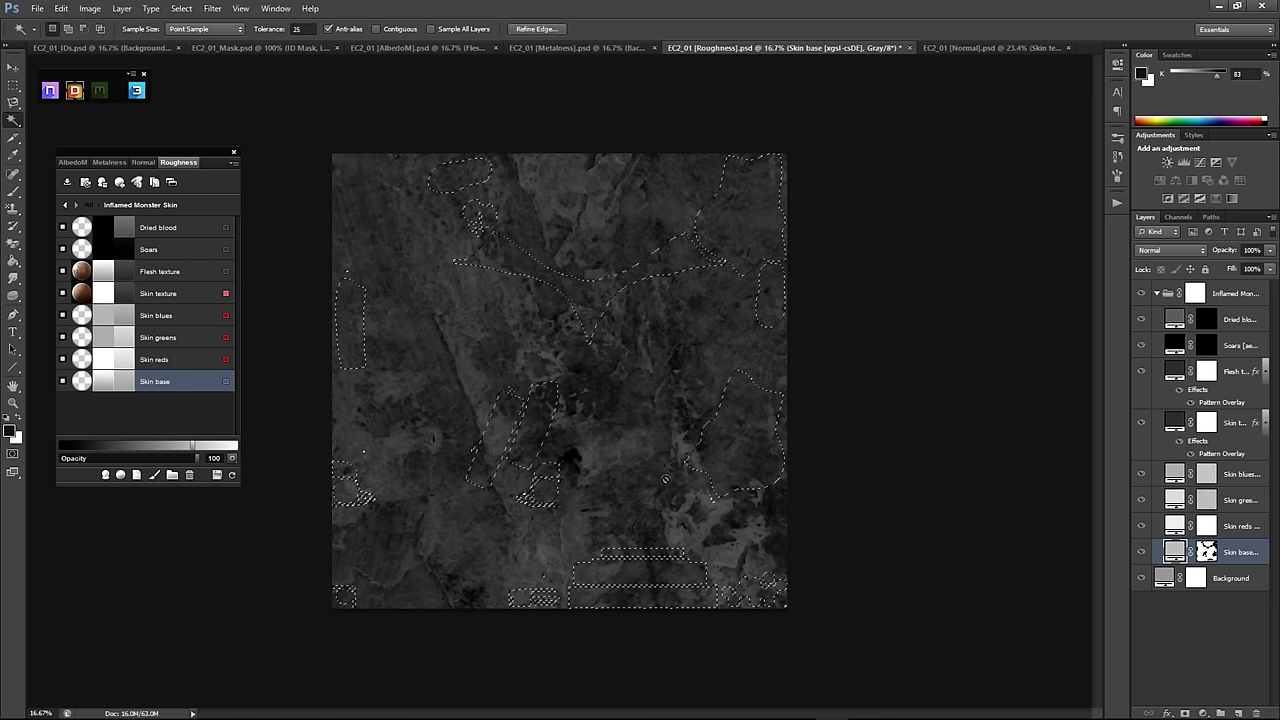
key("Delete")
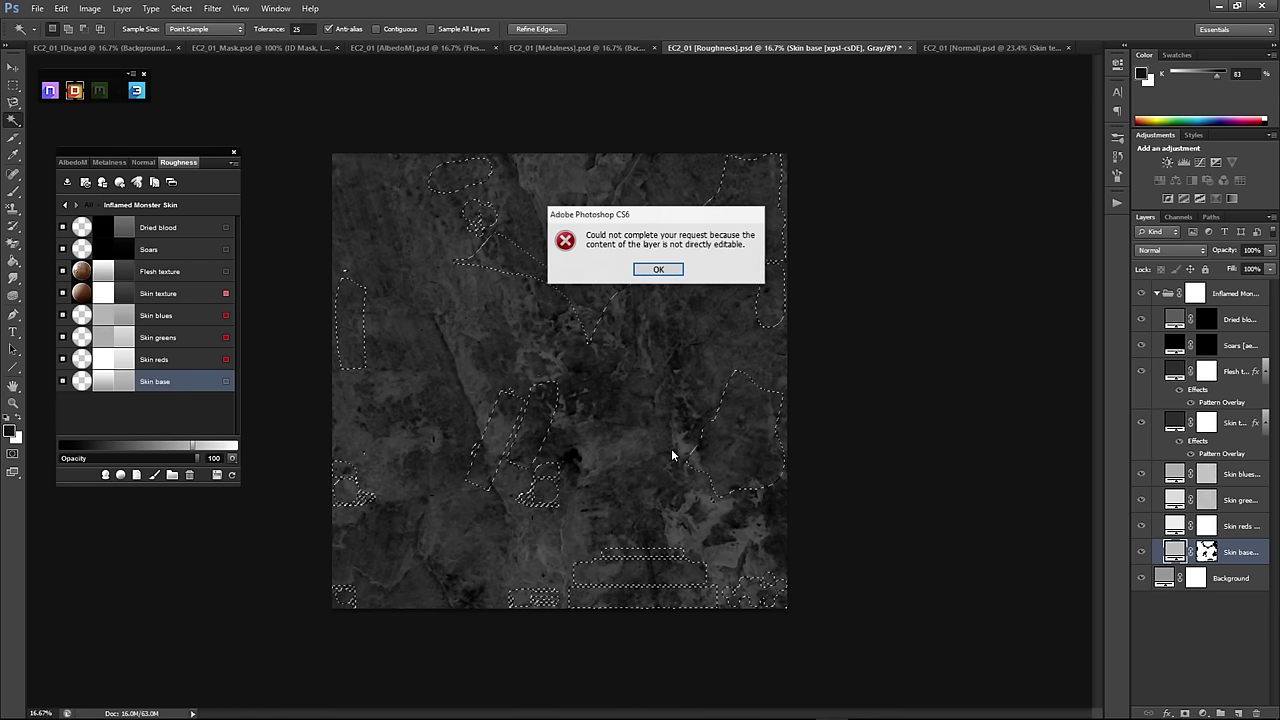
left_click(659, 271)
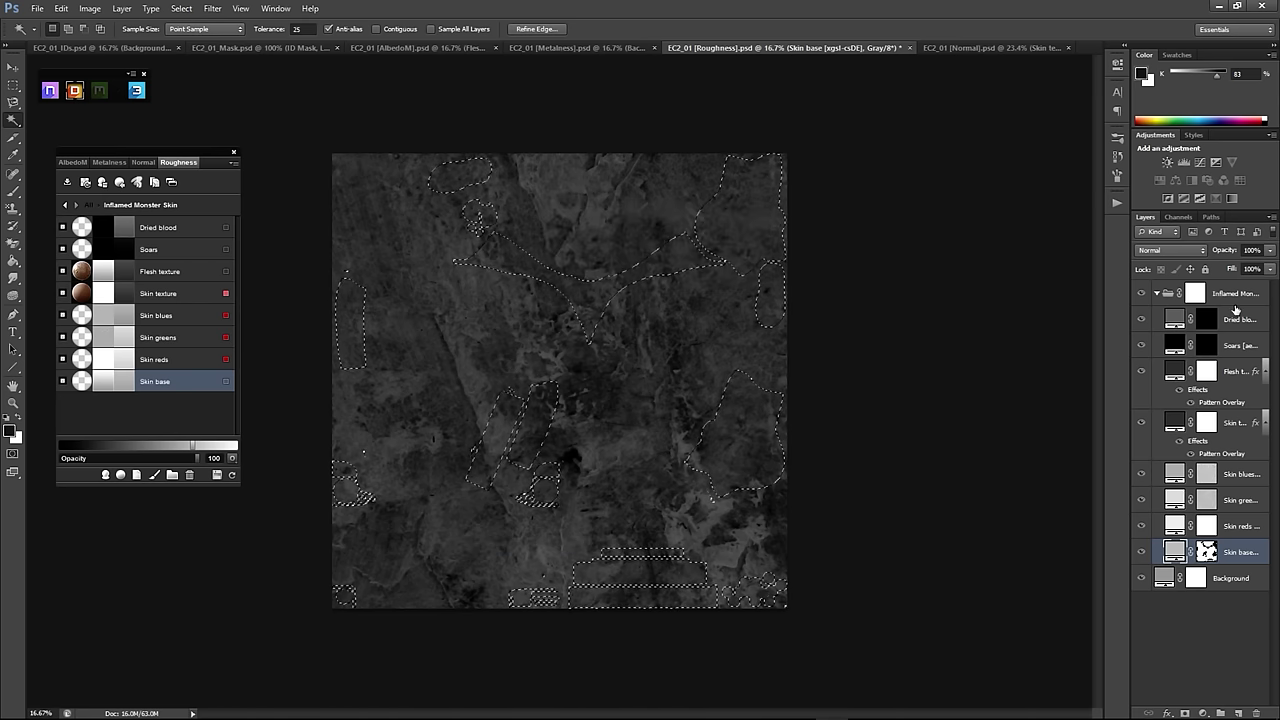
Step: Cut the selection from the group mask, hide Background, and merge visible into Skin base
left_click(1236, 296)
key("Delete")
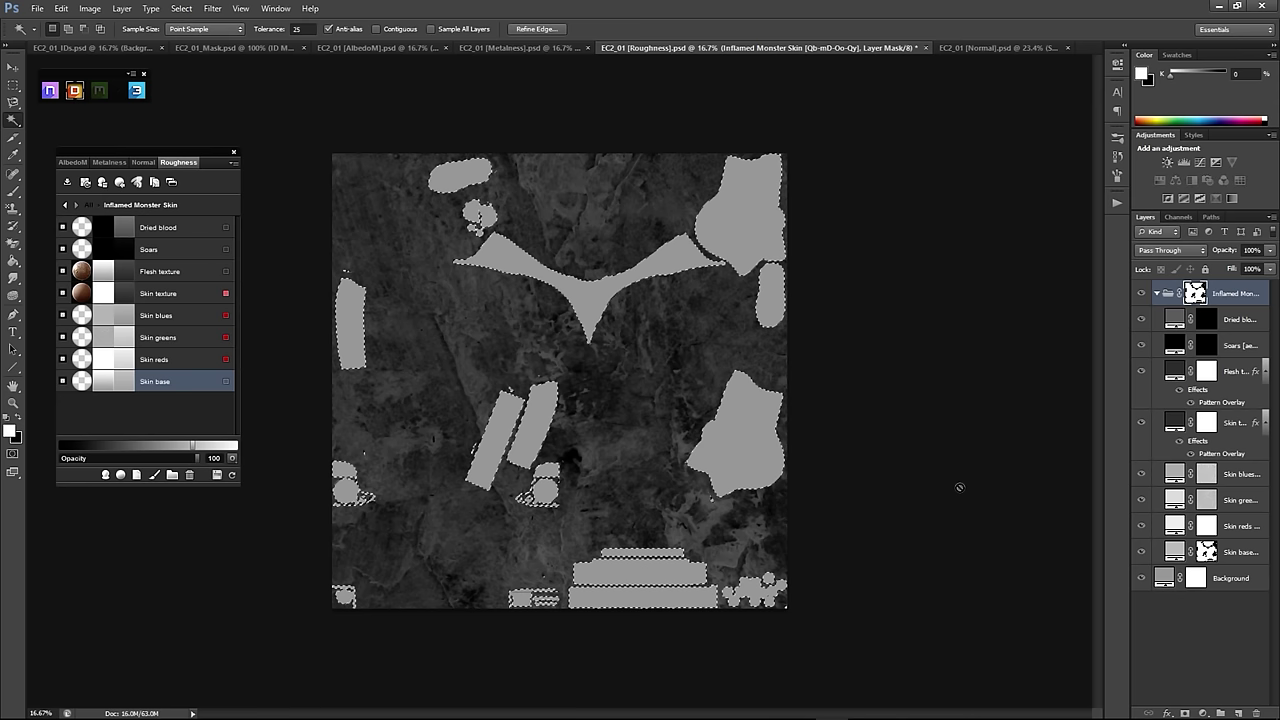
key("ctrl+d")
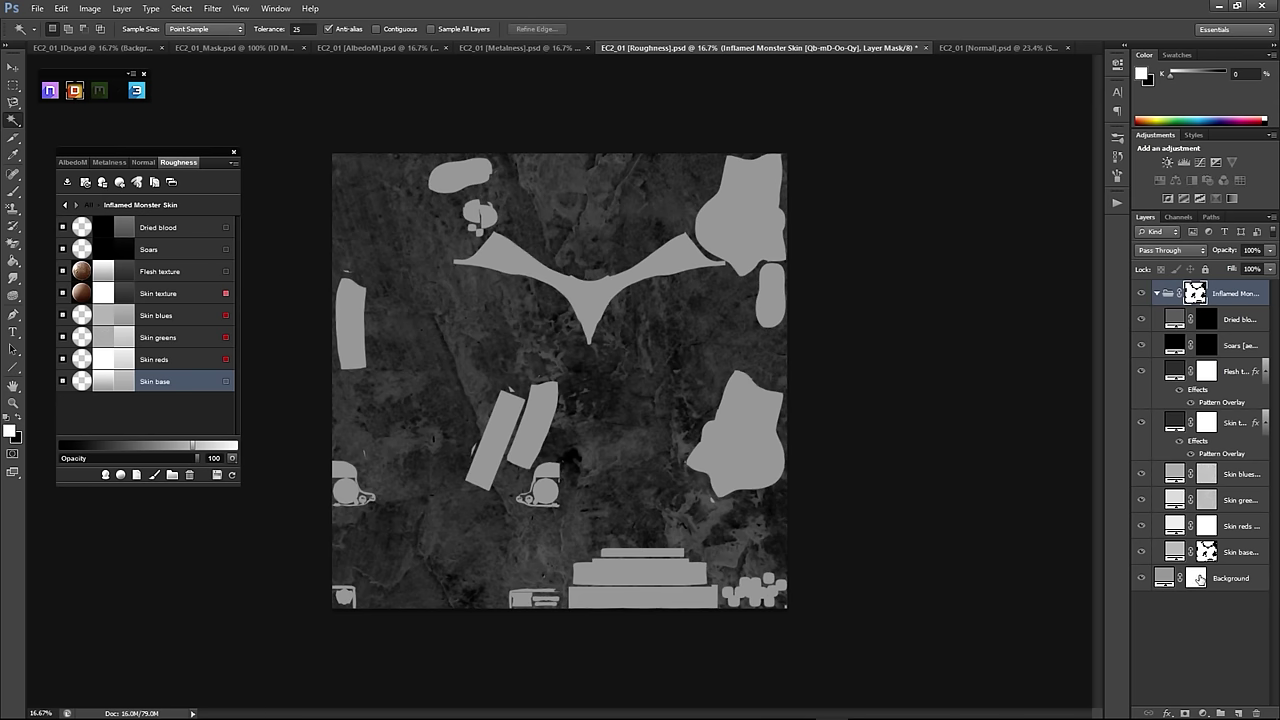
left_click(1141, 579)
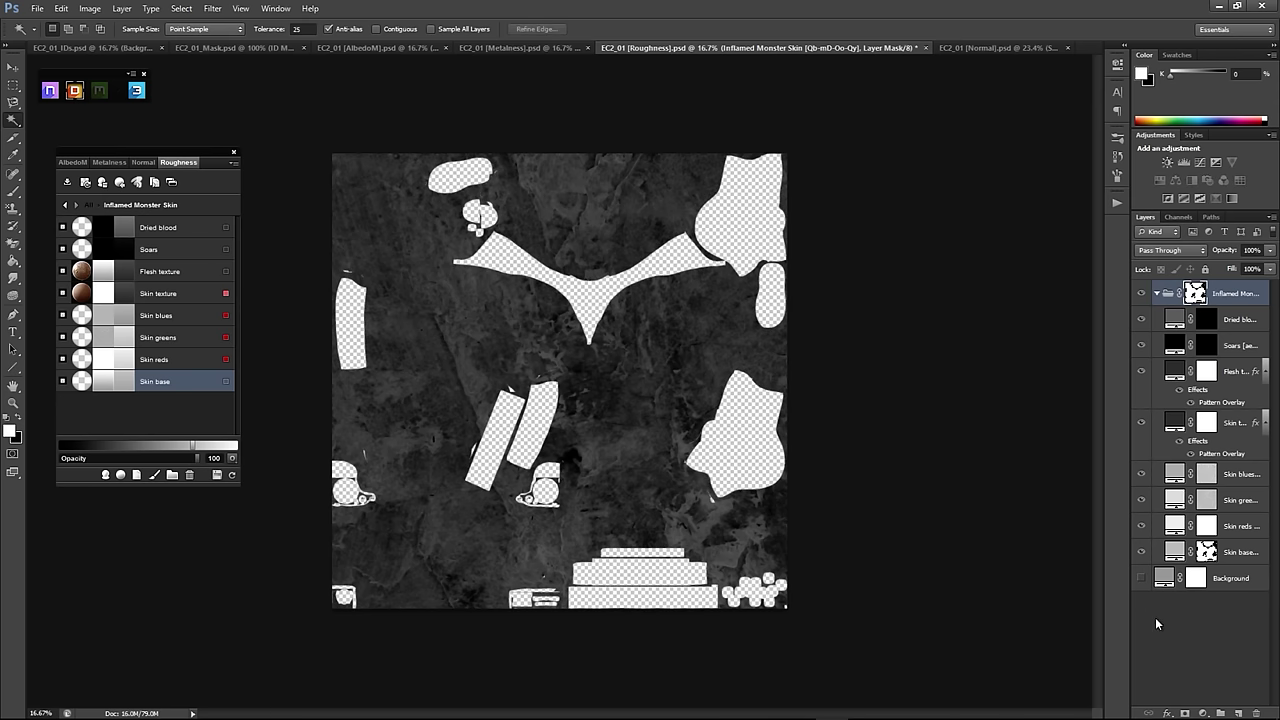
right_click(1230, 555)
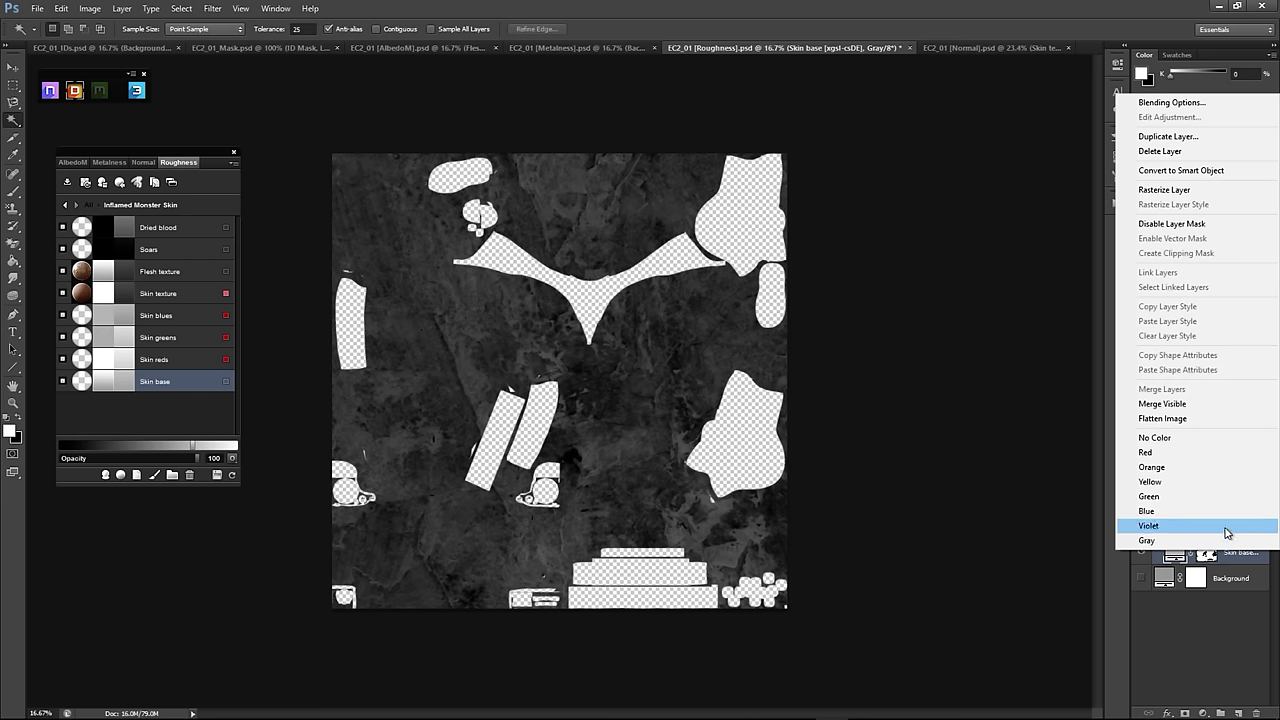
left_click(1180, 405)
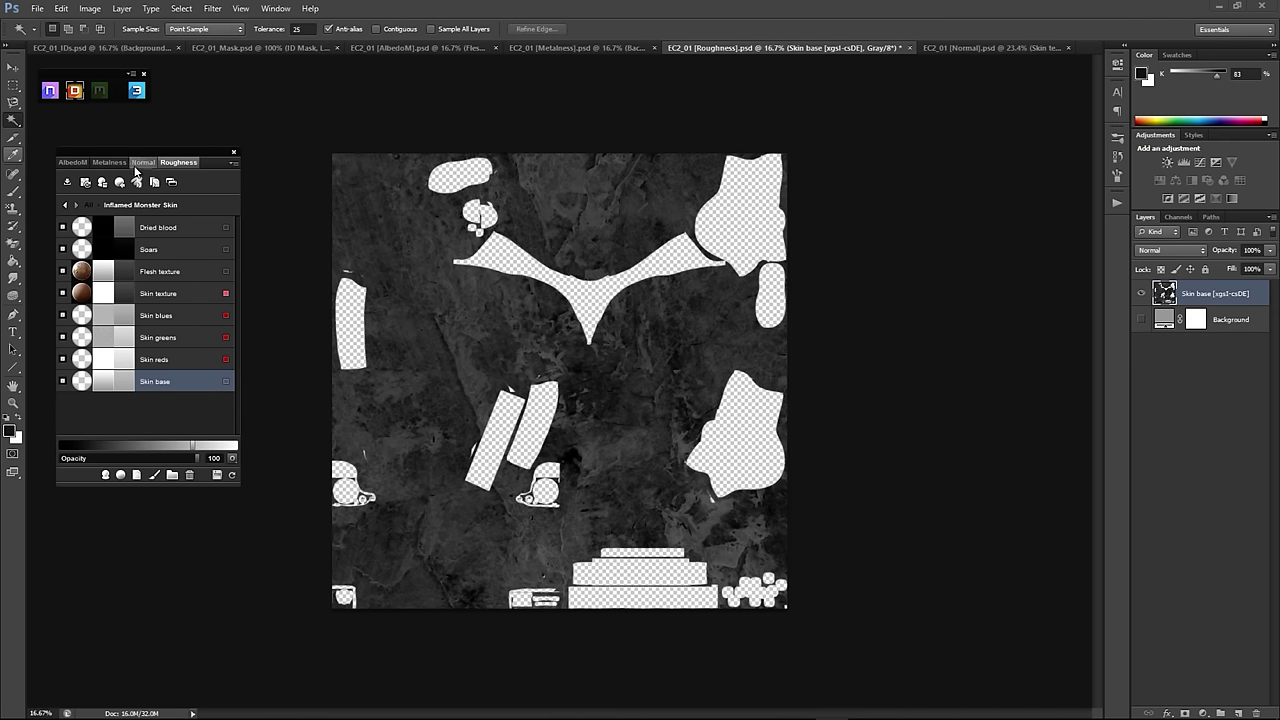
Step: Merge the Normal map's layers into one Background layer, deselect, and switch to AlbedoM
left_click(143, 162)
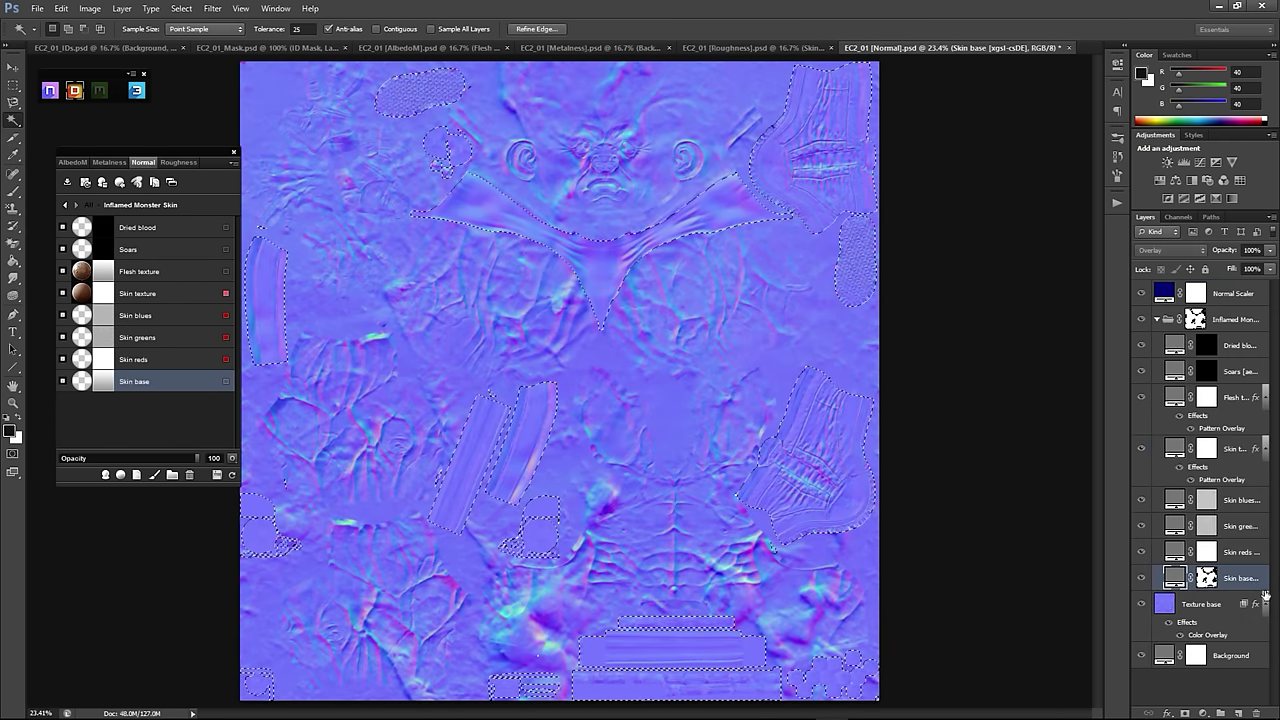
right_click(1262, 655)
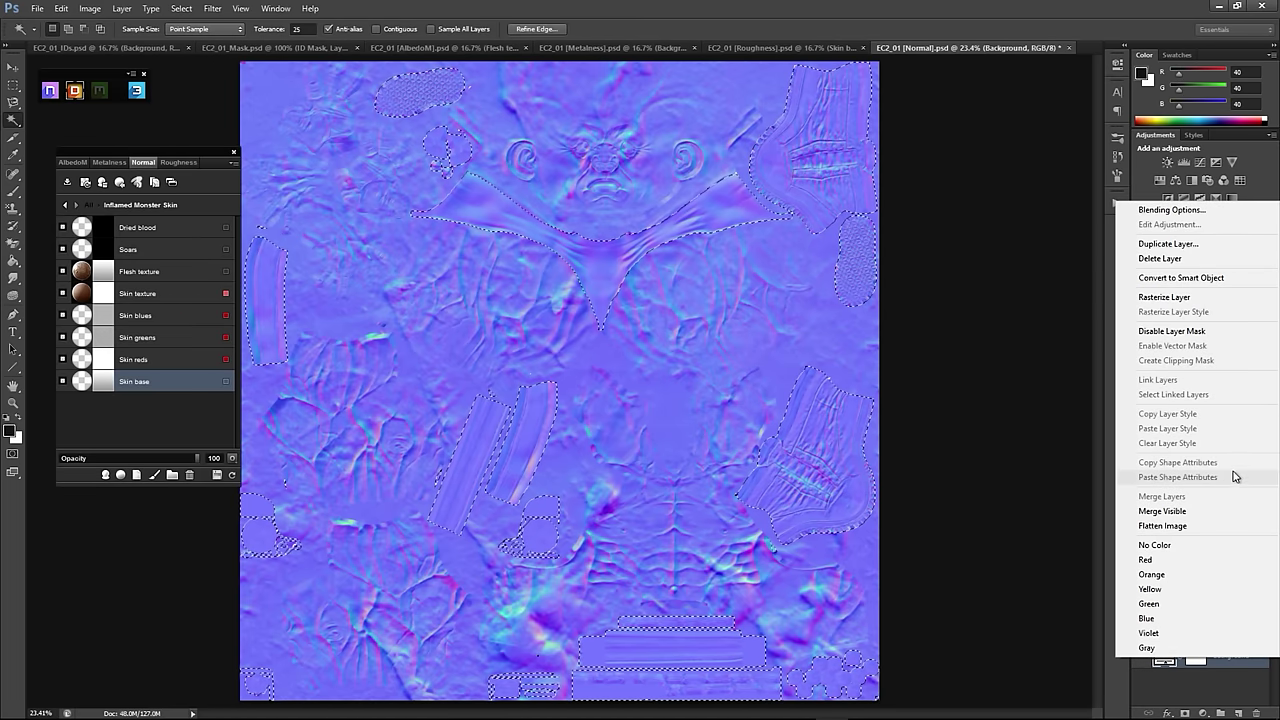
left_click(1162, 511)
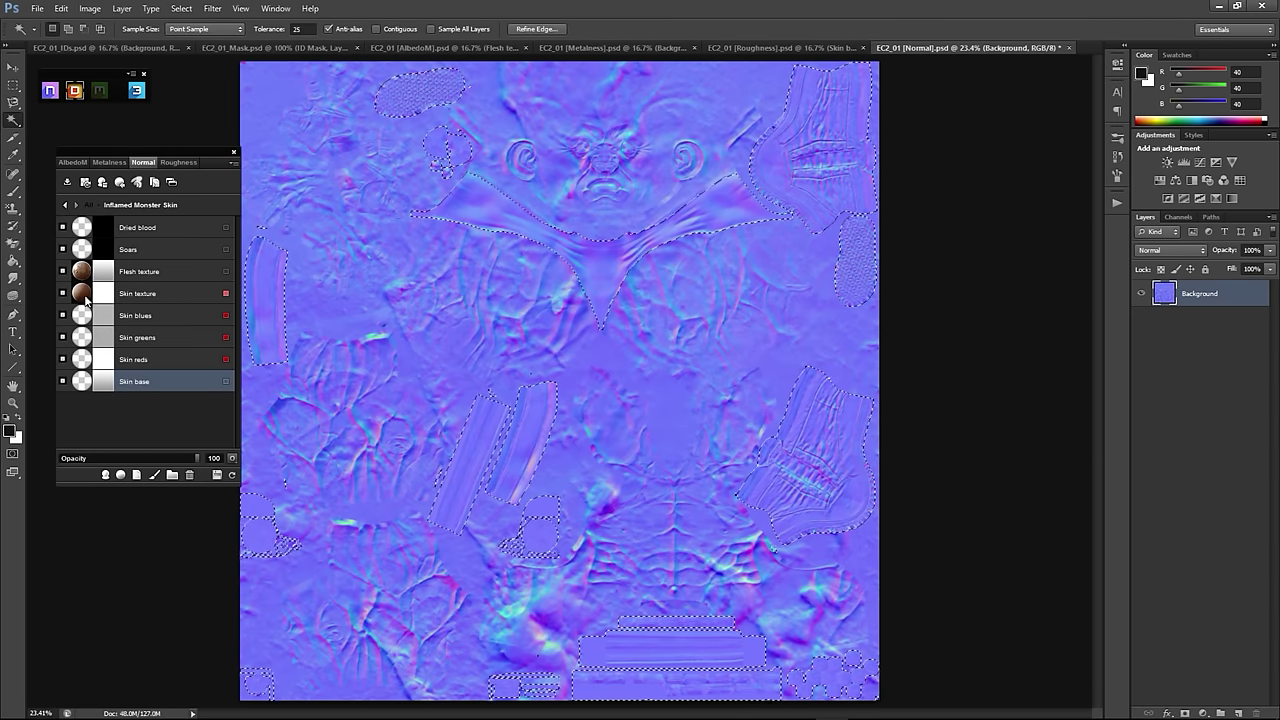
key("ctrl+d")
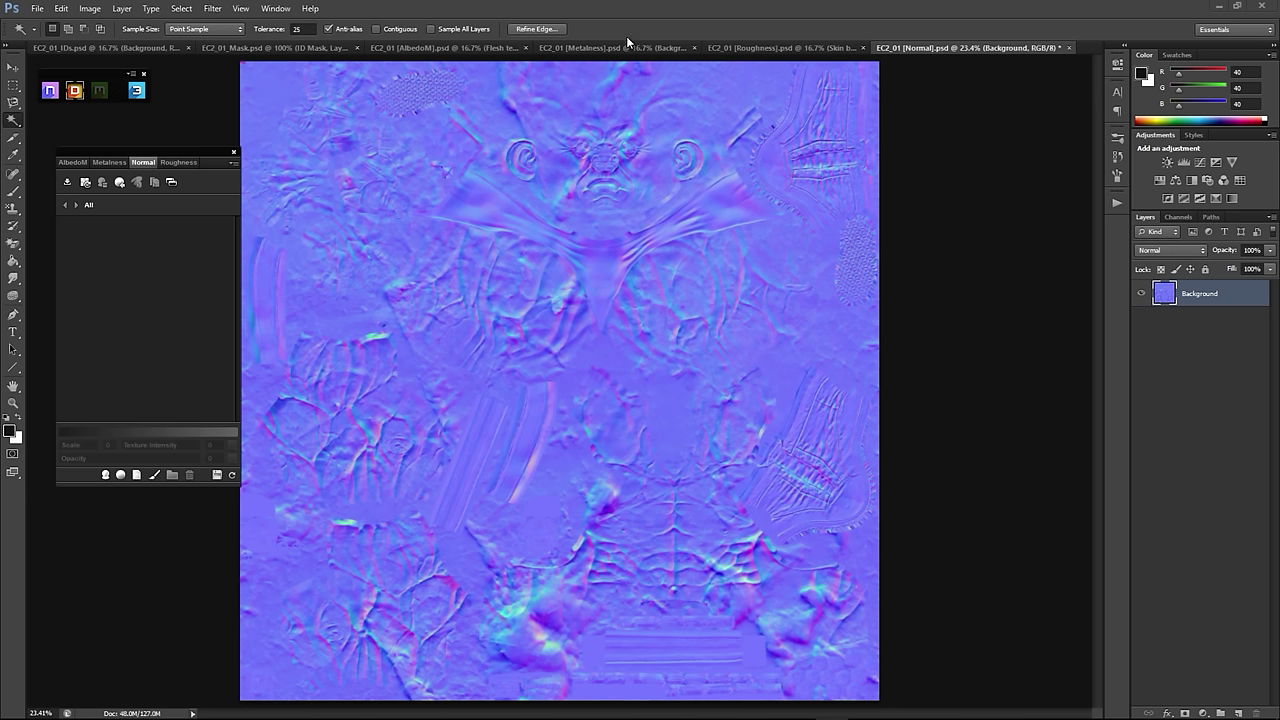
left_click(473, 48)
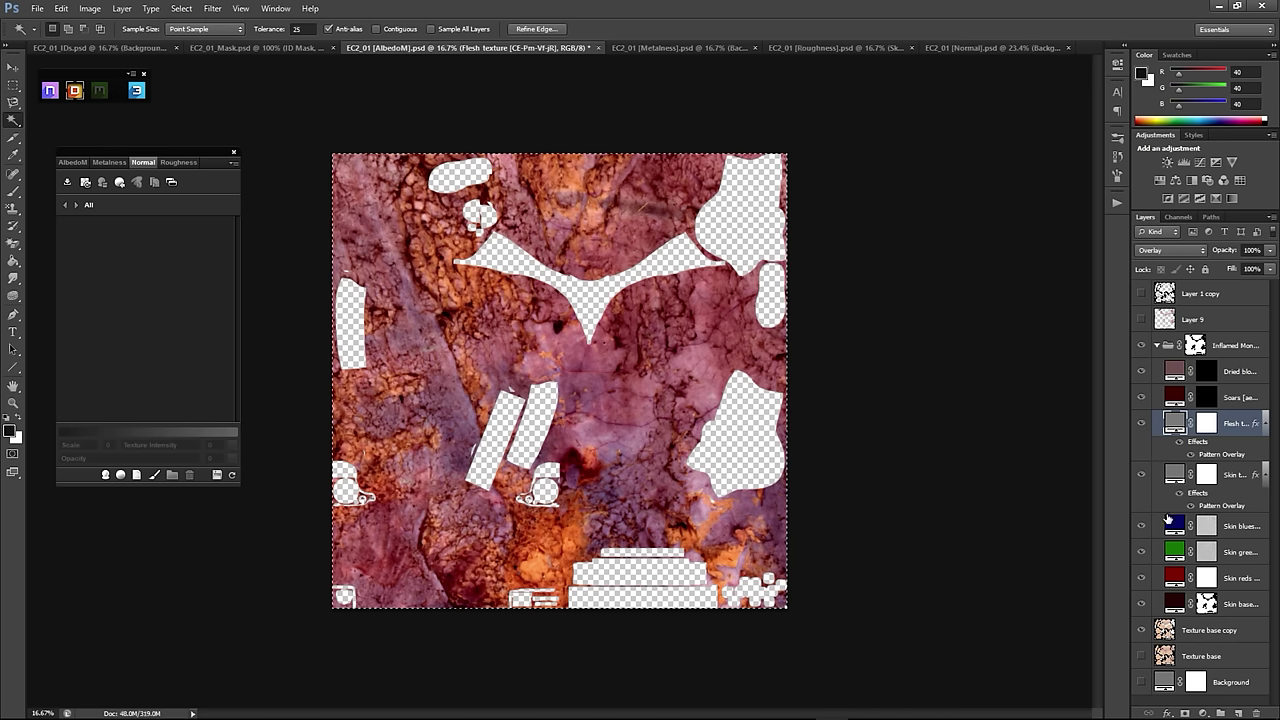
Step: Make Layer 9 and the Texture base layer visible in the AlbedoM document
left_click(1142, 321)
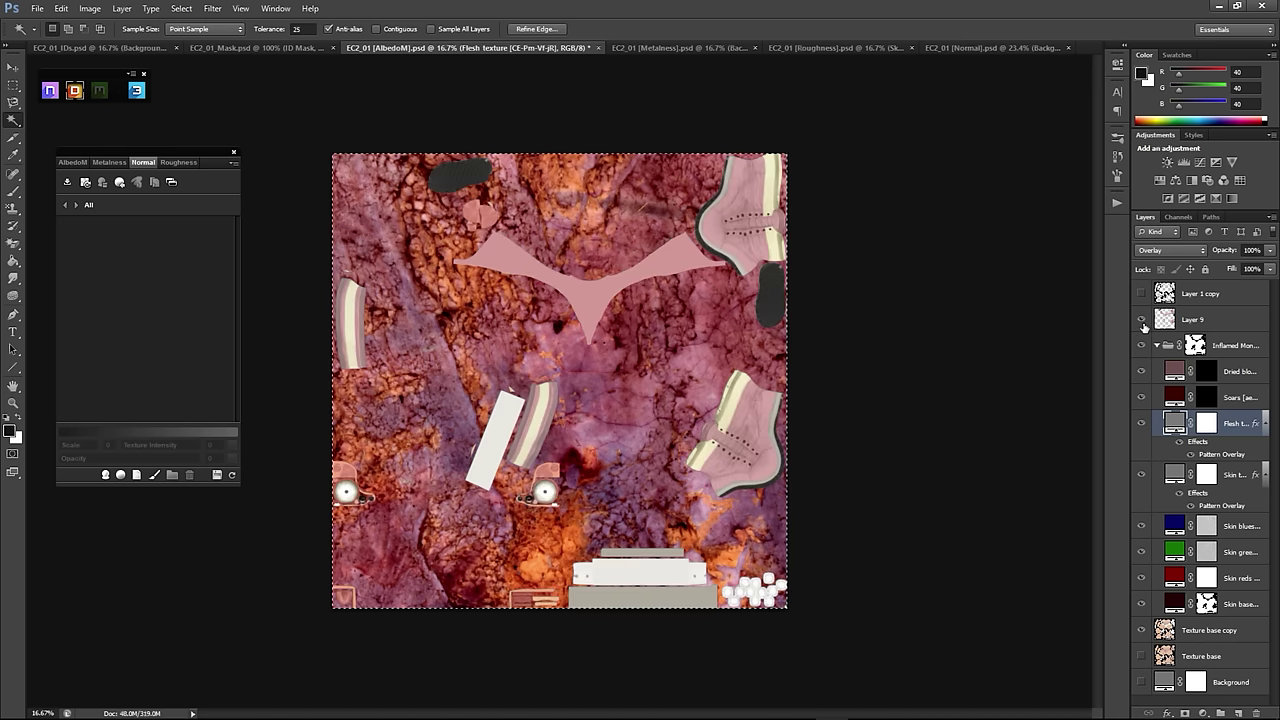
right_click(1226, 632)
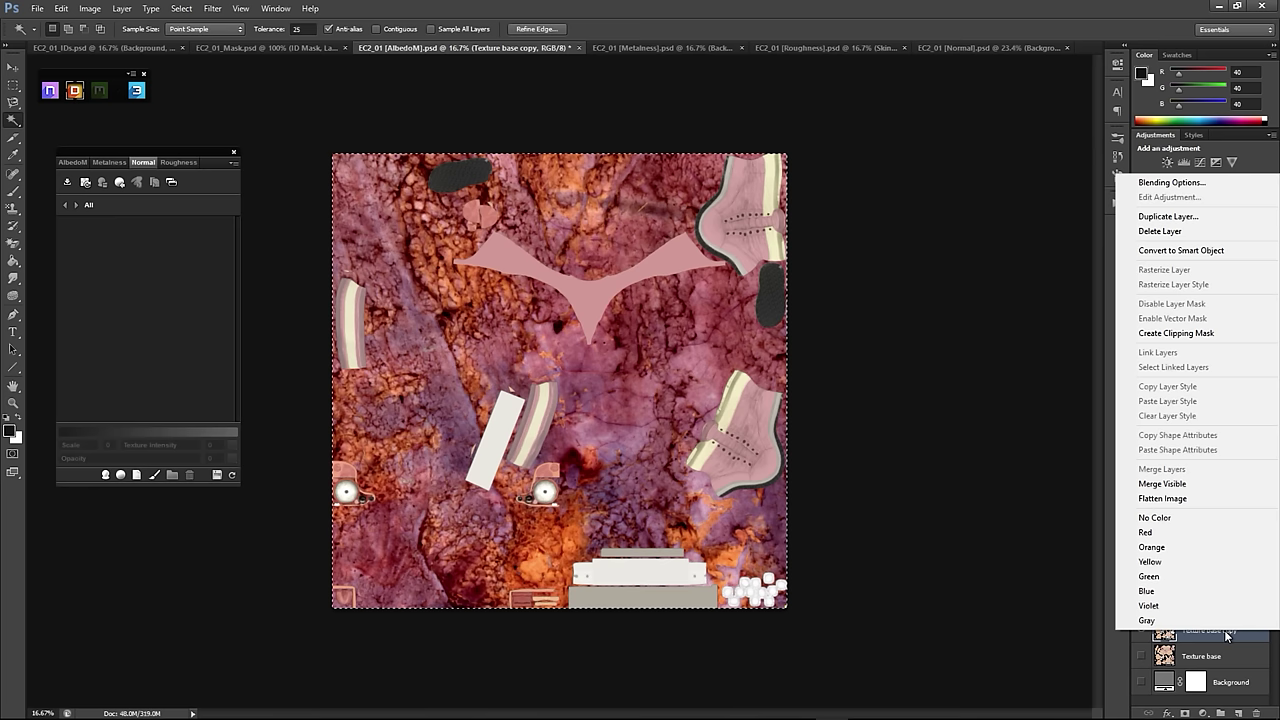
key("Escape")
left_click(1142, 657)
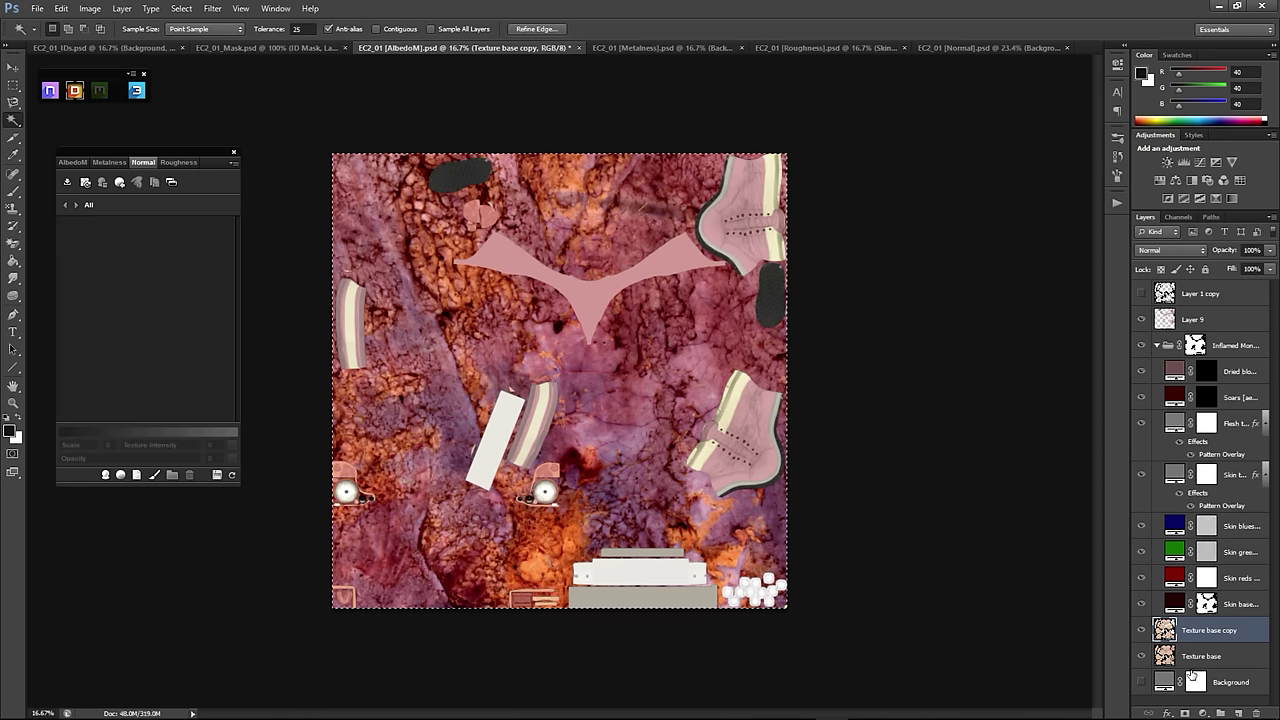
right_click(1200, 681)
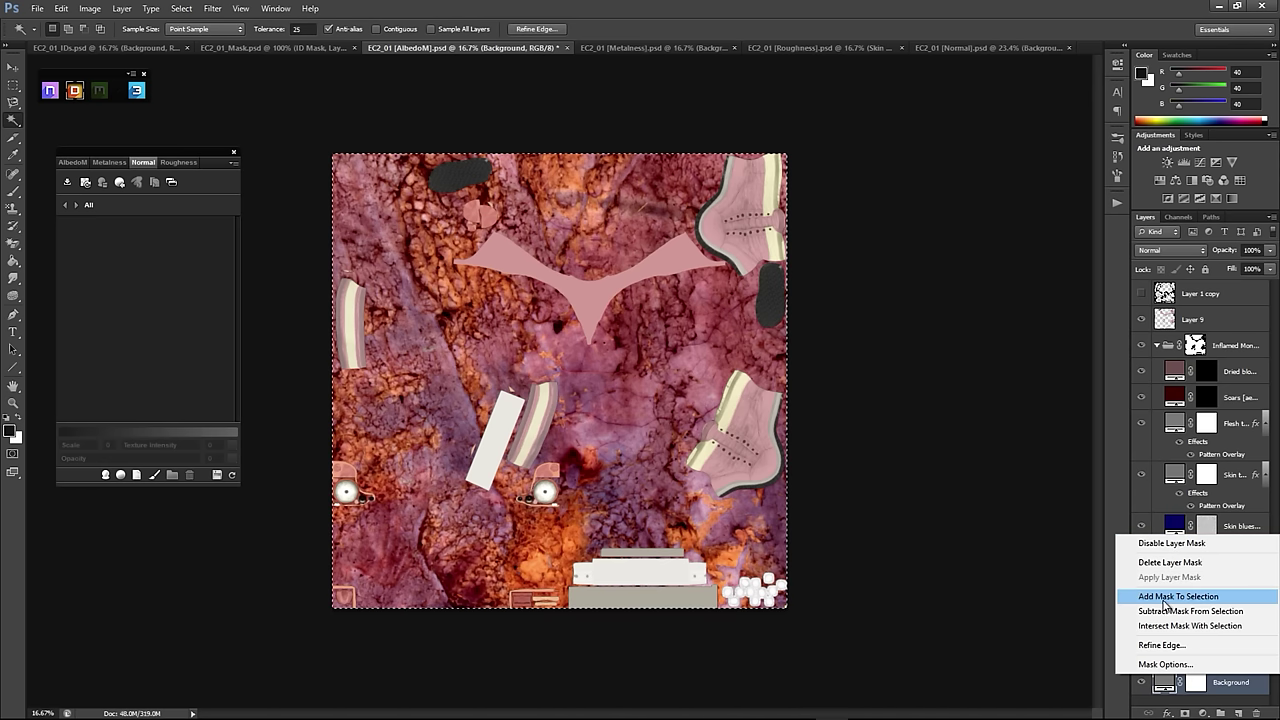
left_click(940, 423)
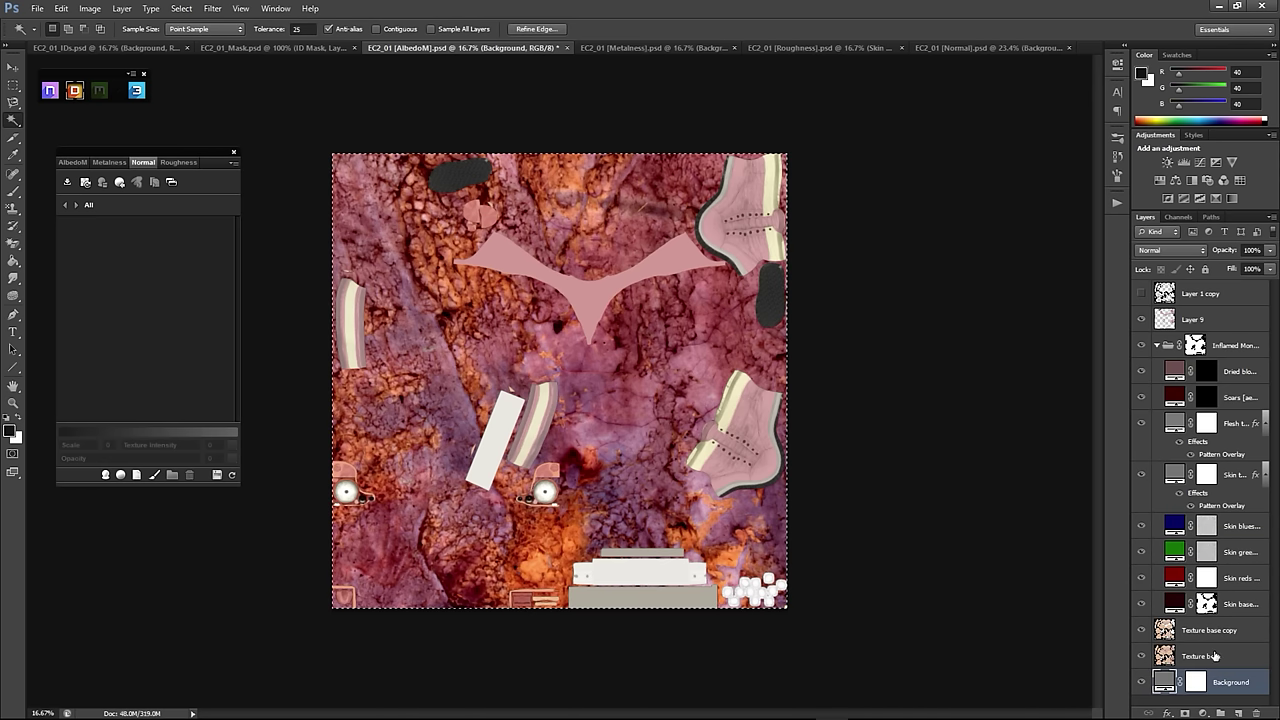
Step: Merge the visible layers into Texture base and clear the selection
right_click(1214, 655)
left_click(915, 309)
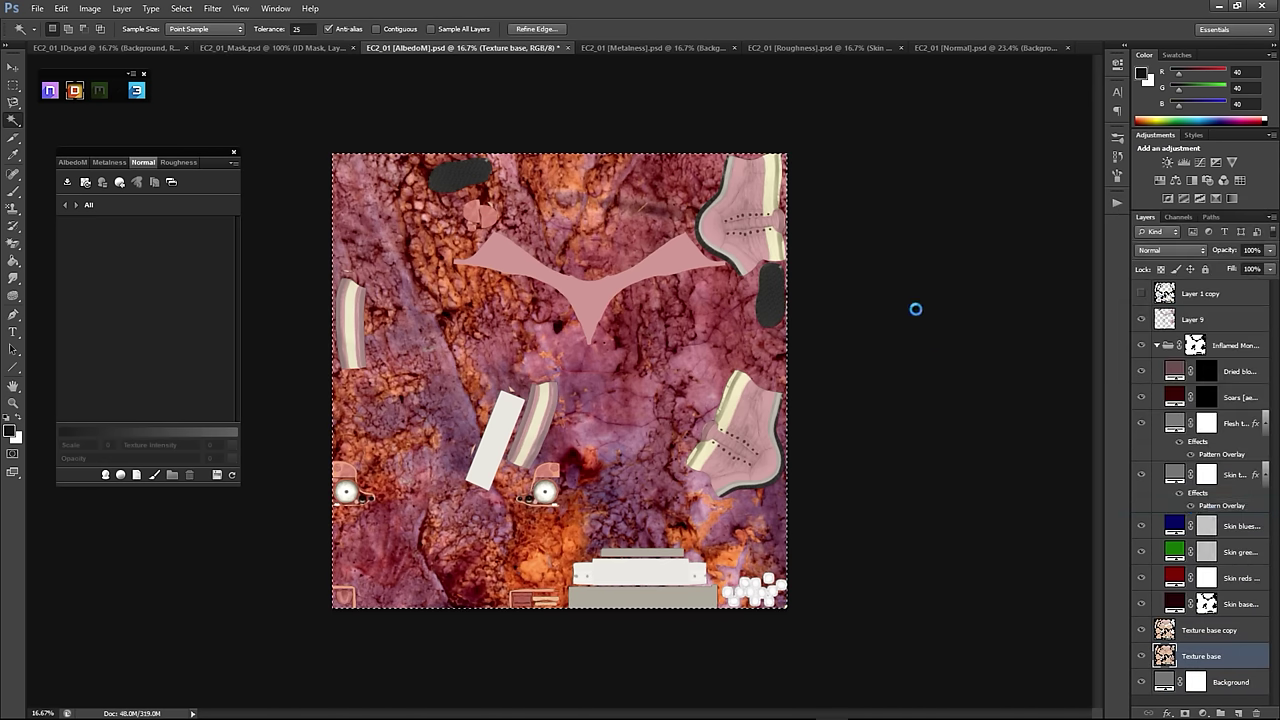
left_click(216, 477)
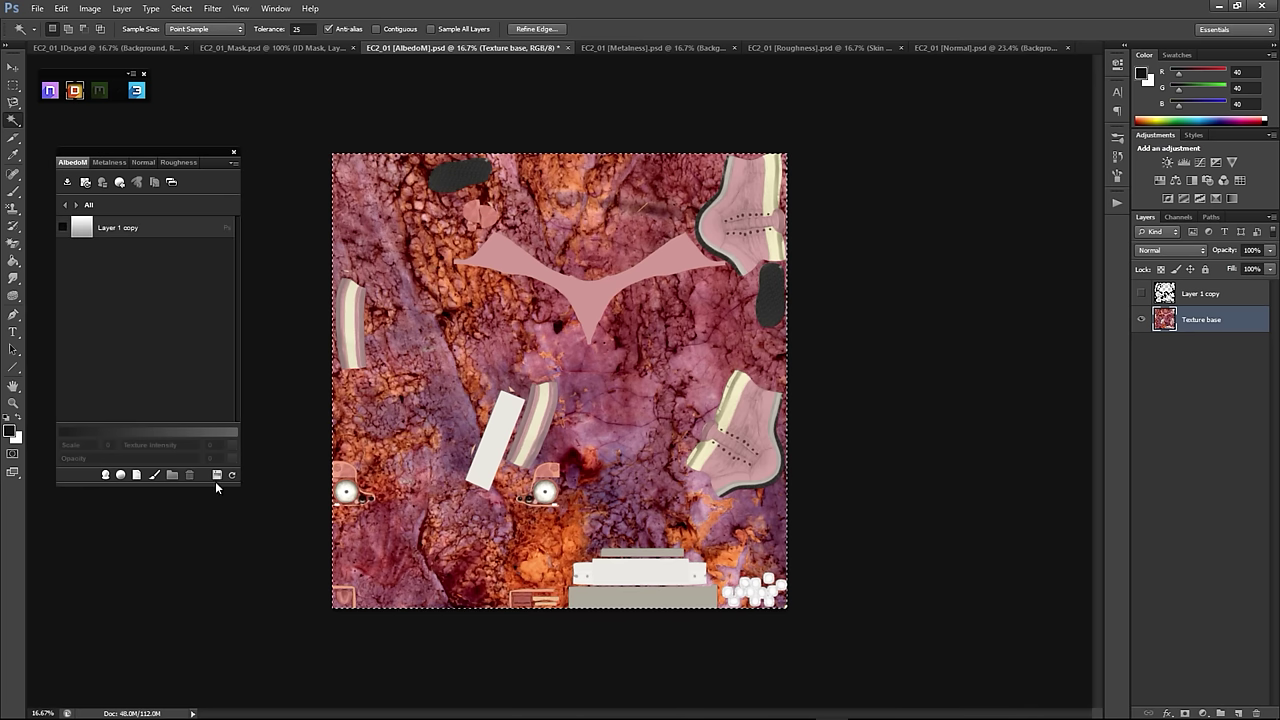
key("ctrl+d")
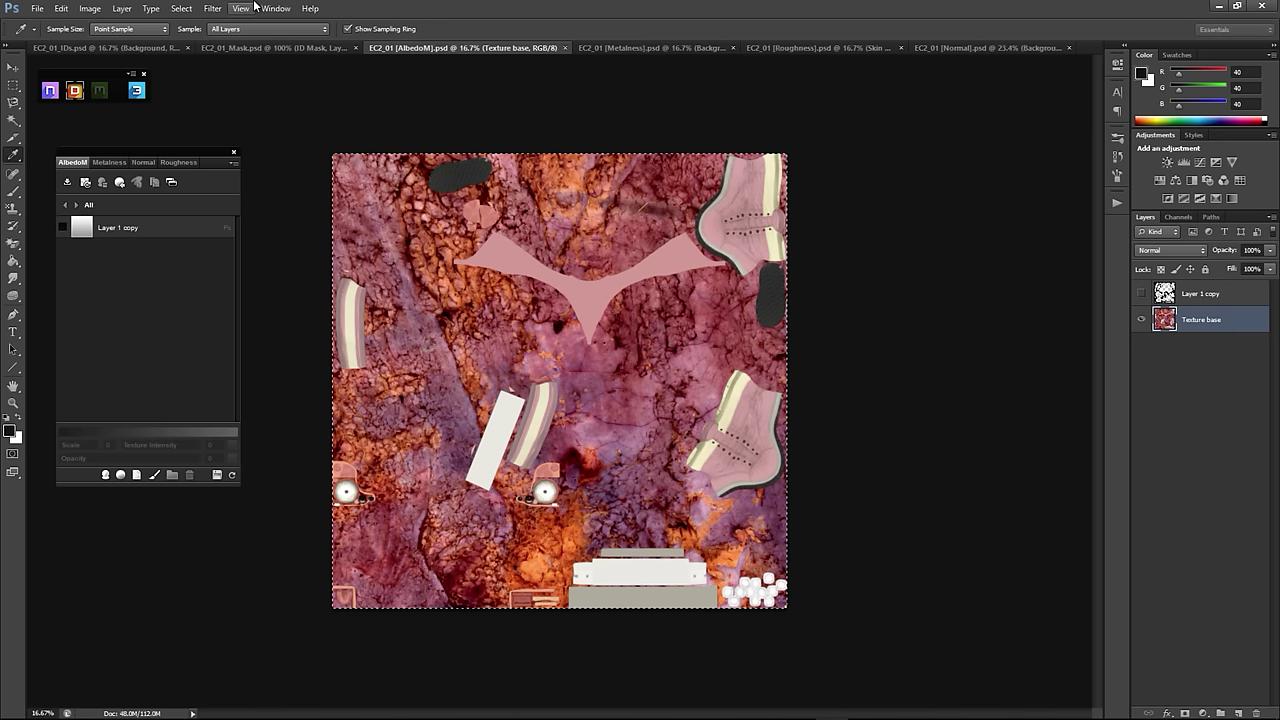
Step: Resize the AlbedoM texture to 2048 × 2048 pixels via Image Size
left_click(181, 8)
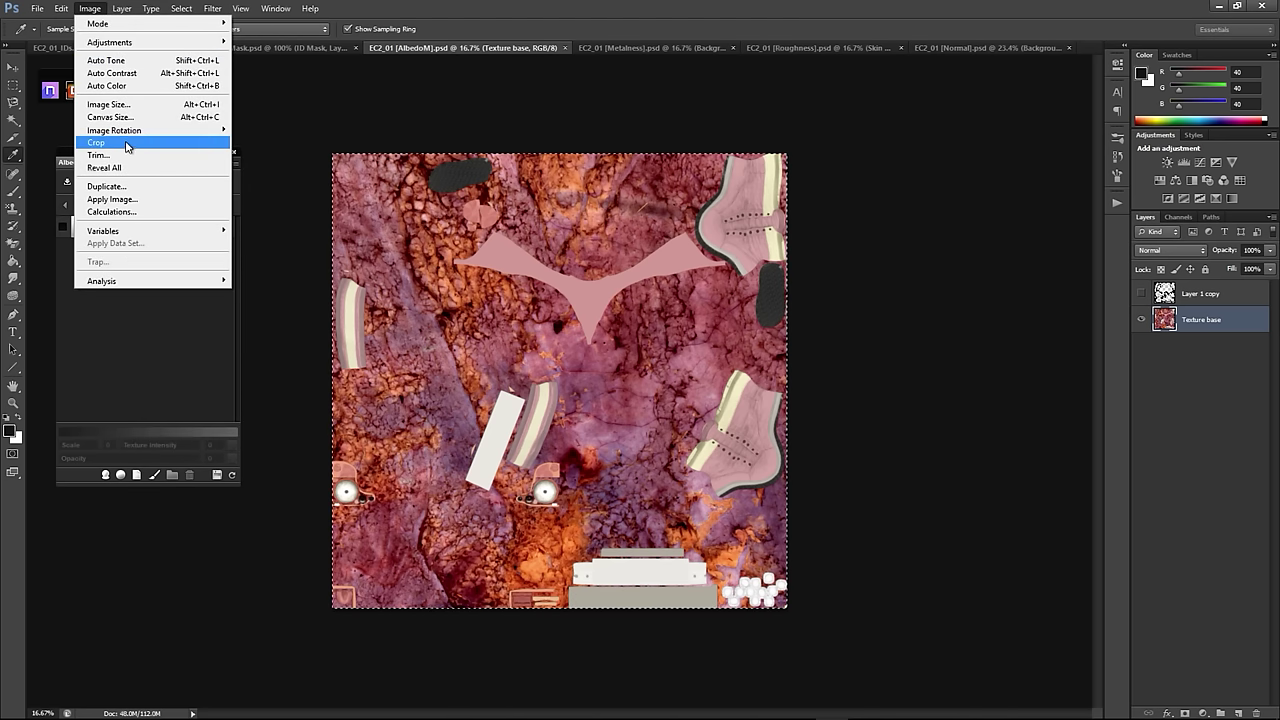
left_click(110, 104)
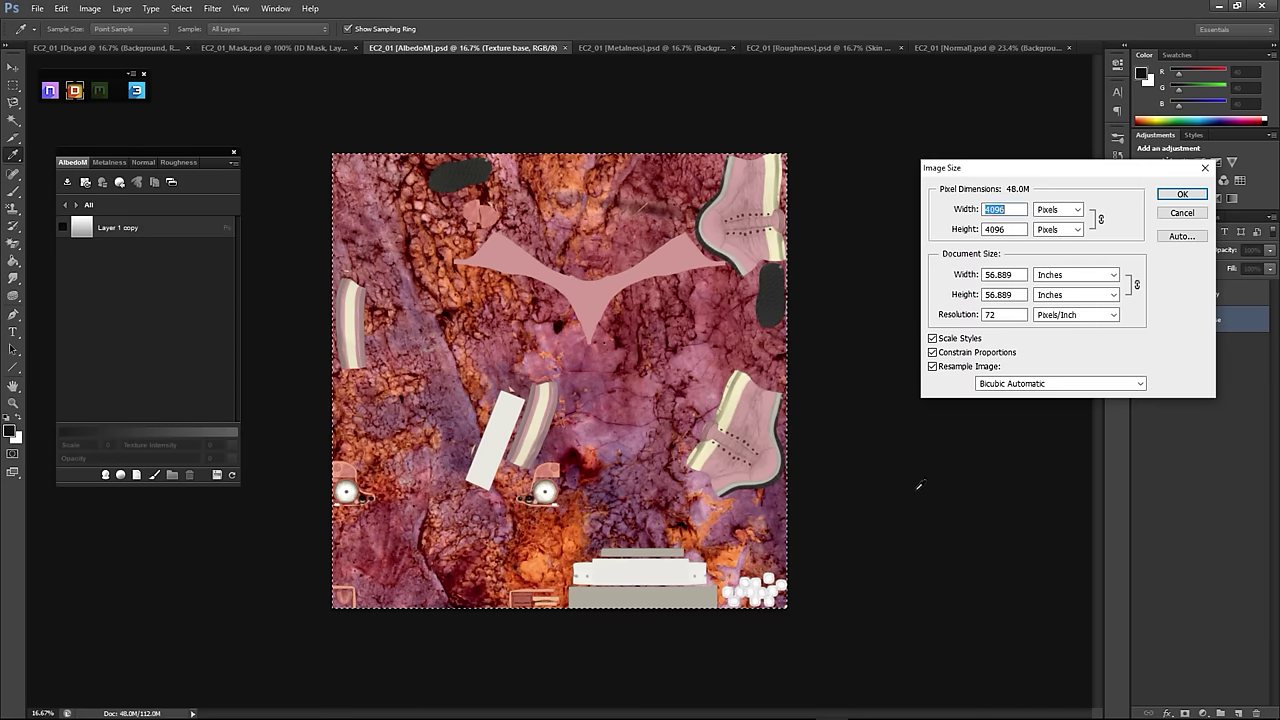
type("2048")
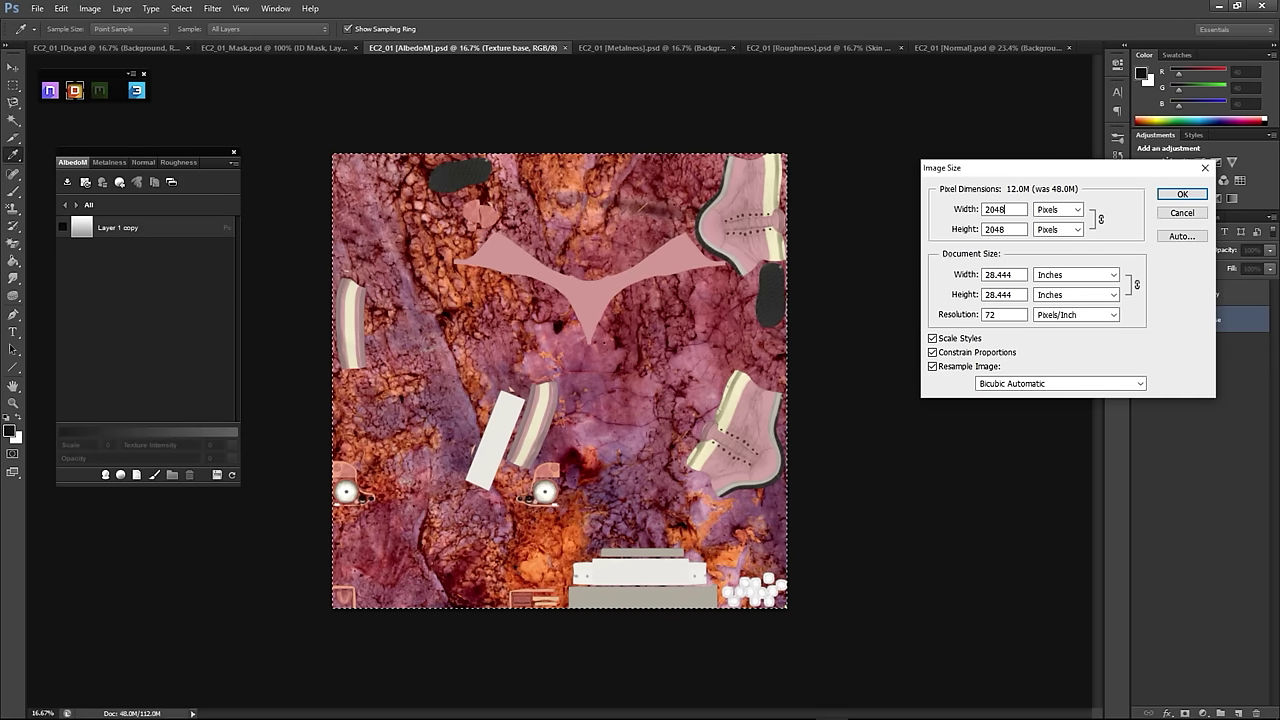
key("Return")
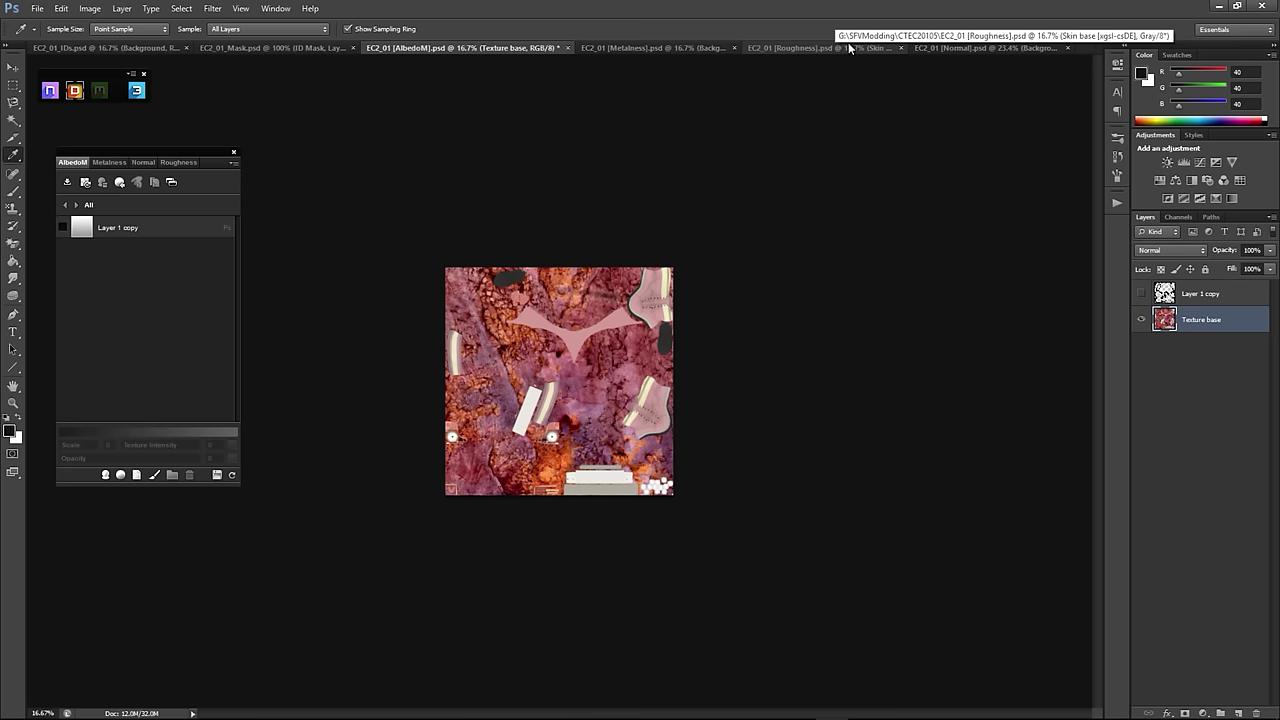
Step: Check the Roughness and Normal documents, then bring up the SFVModding folder window
left_click(848, 46)
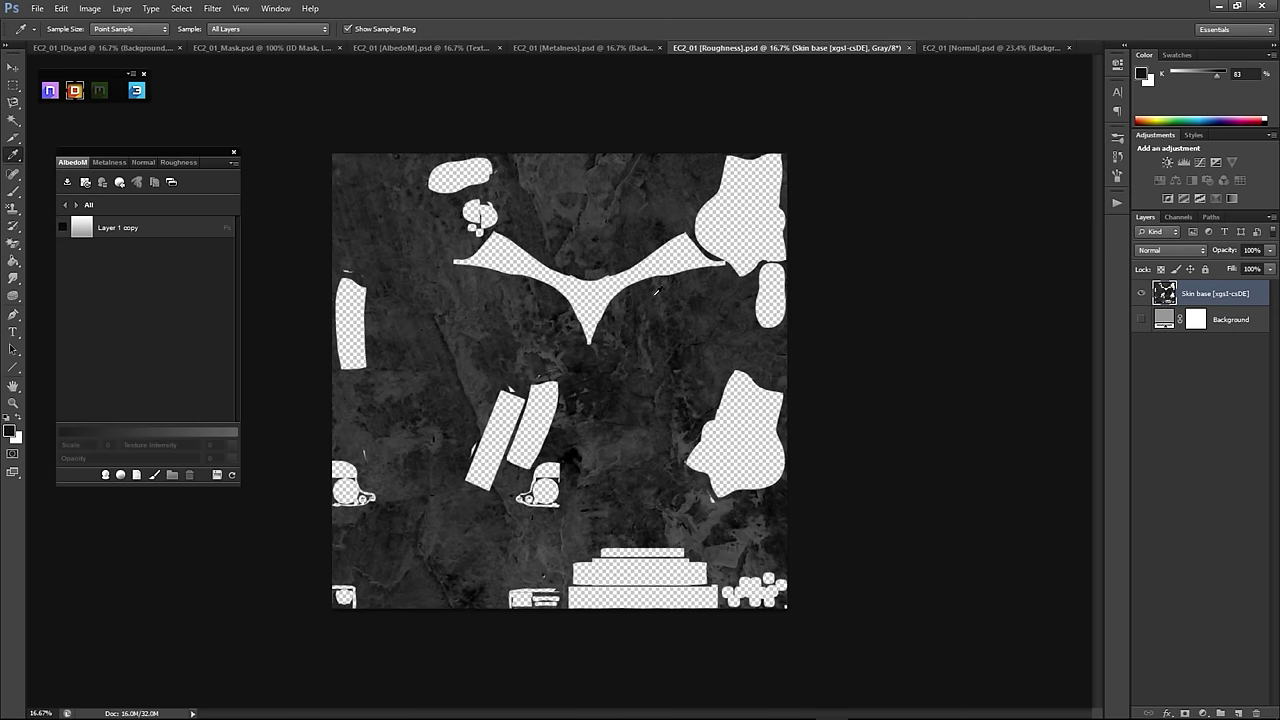
left_click(978, 46)
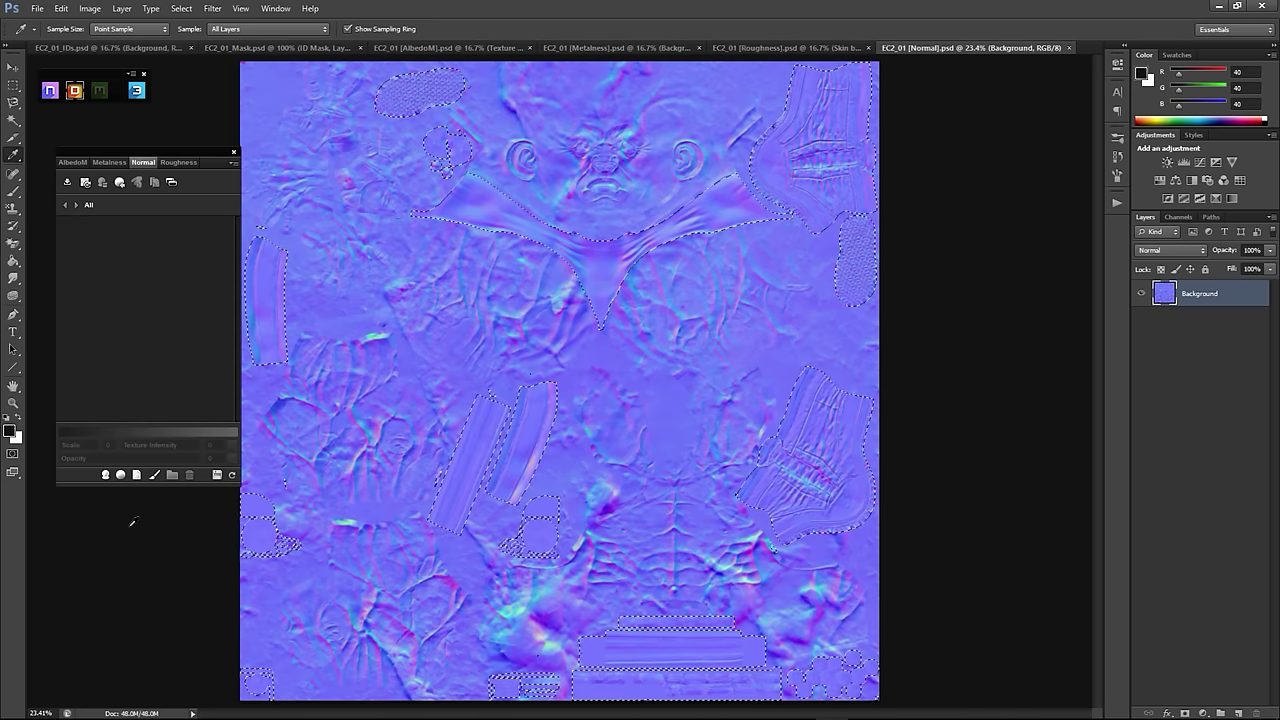
mouse_move(110, 714)
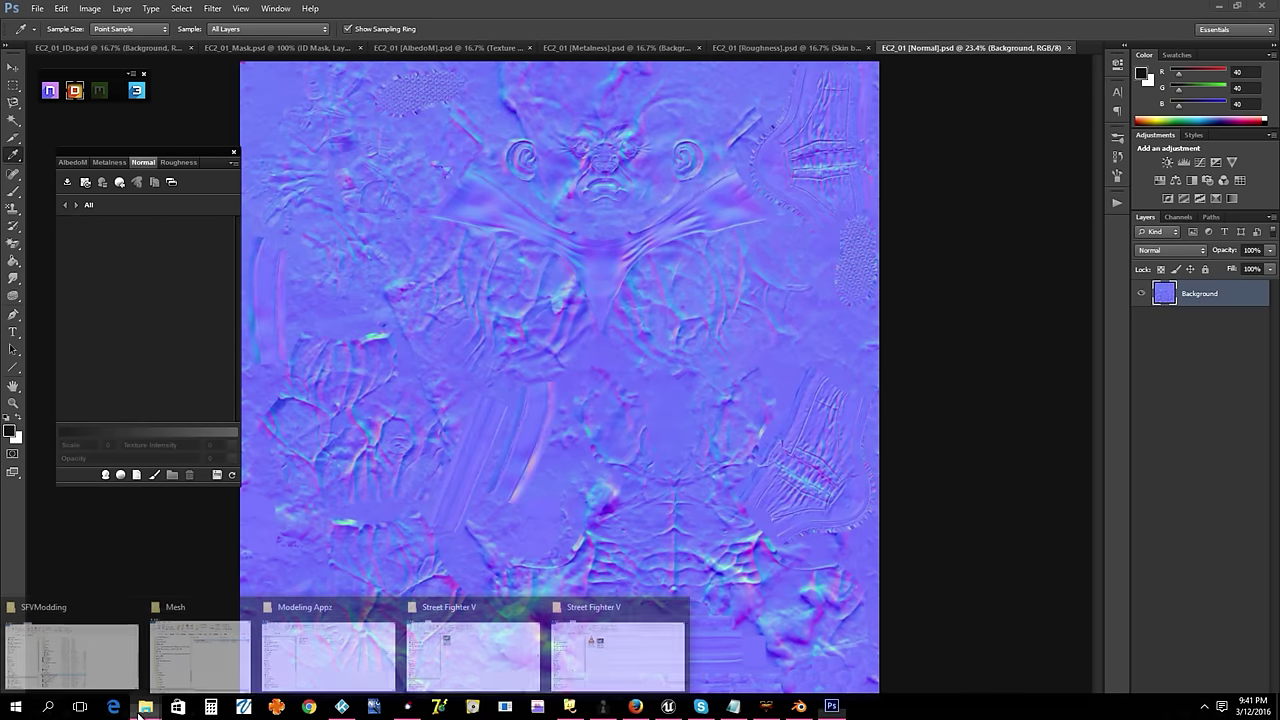
left_click(77, 627)
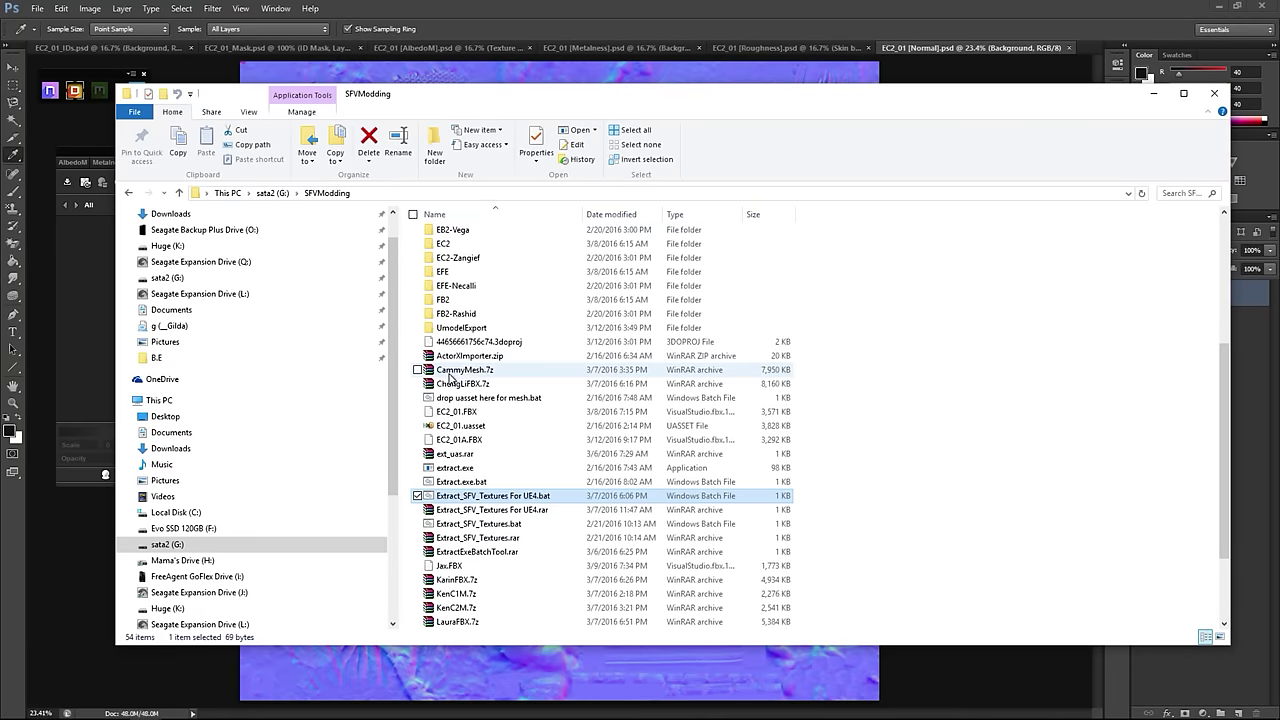
Step: Open CT_EC2_01_NORMAL.tga from UmodelExport > CT_EC2_01_NORMAL > Texture2D in Photoshop
scroll(465, 490, "up", 4)
double_click(465, 493)
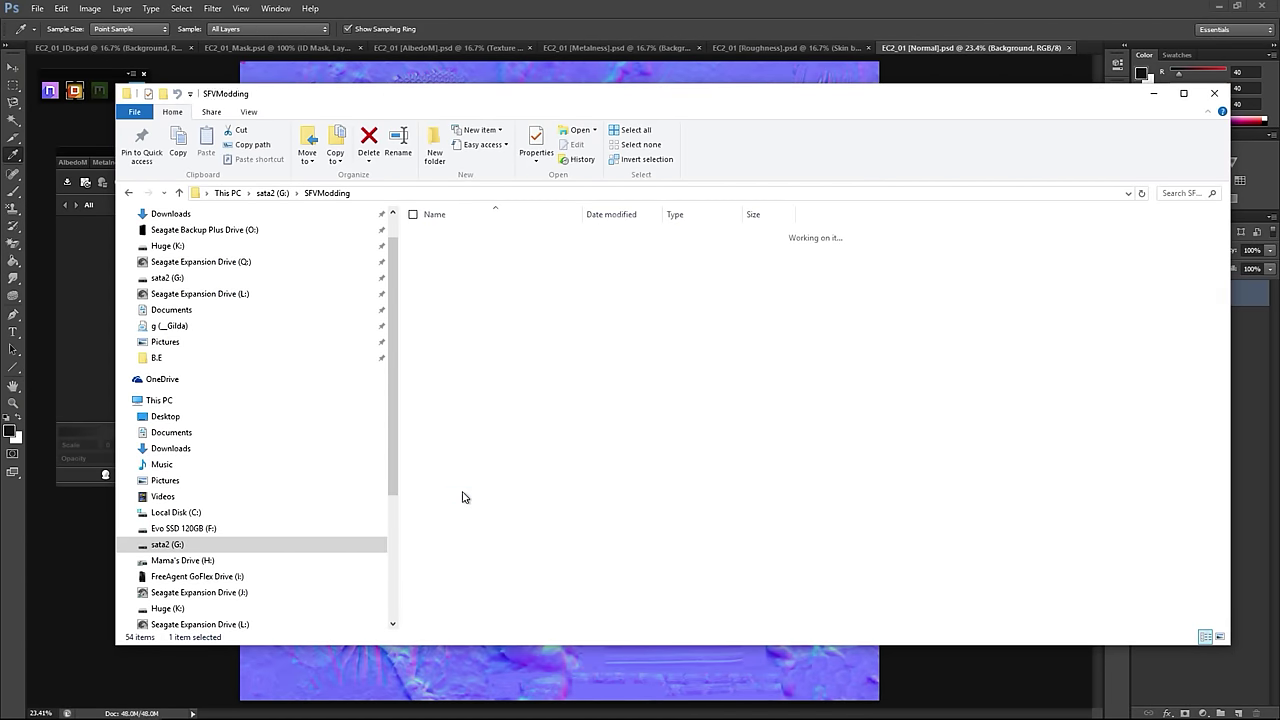
scroll(540, 440, "down", 9)
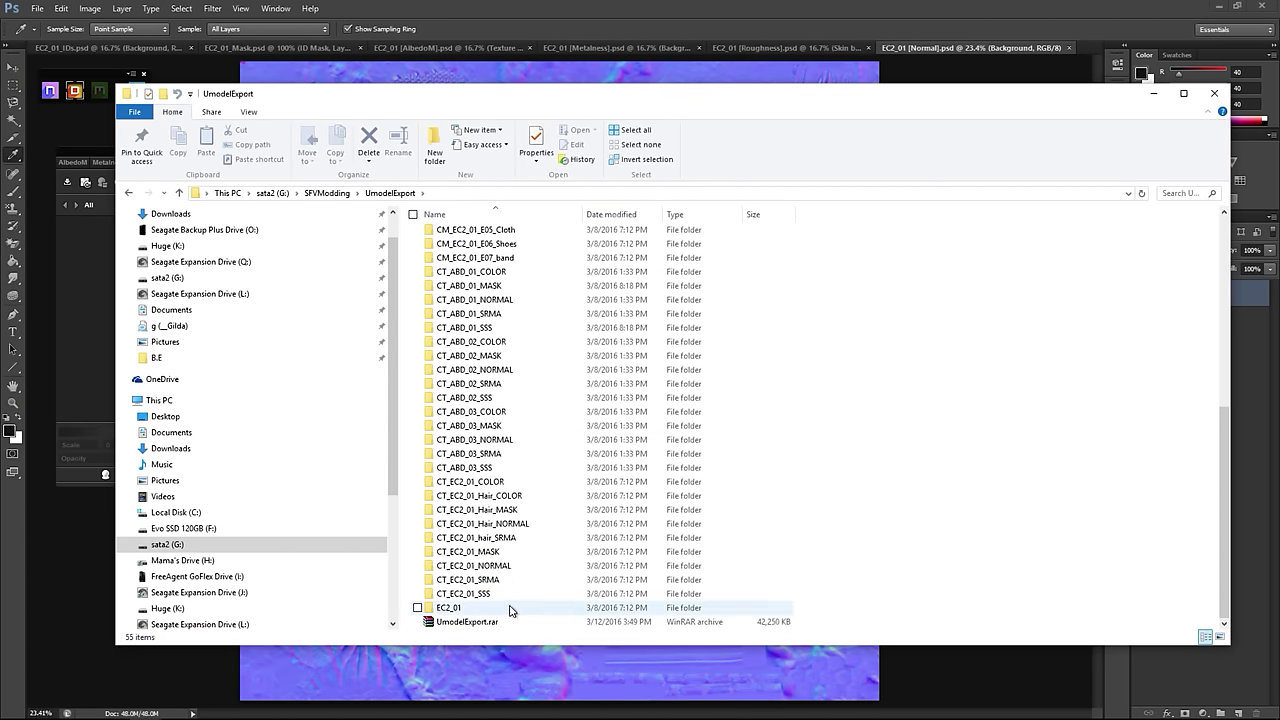
double_click(504, 566)
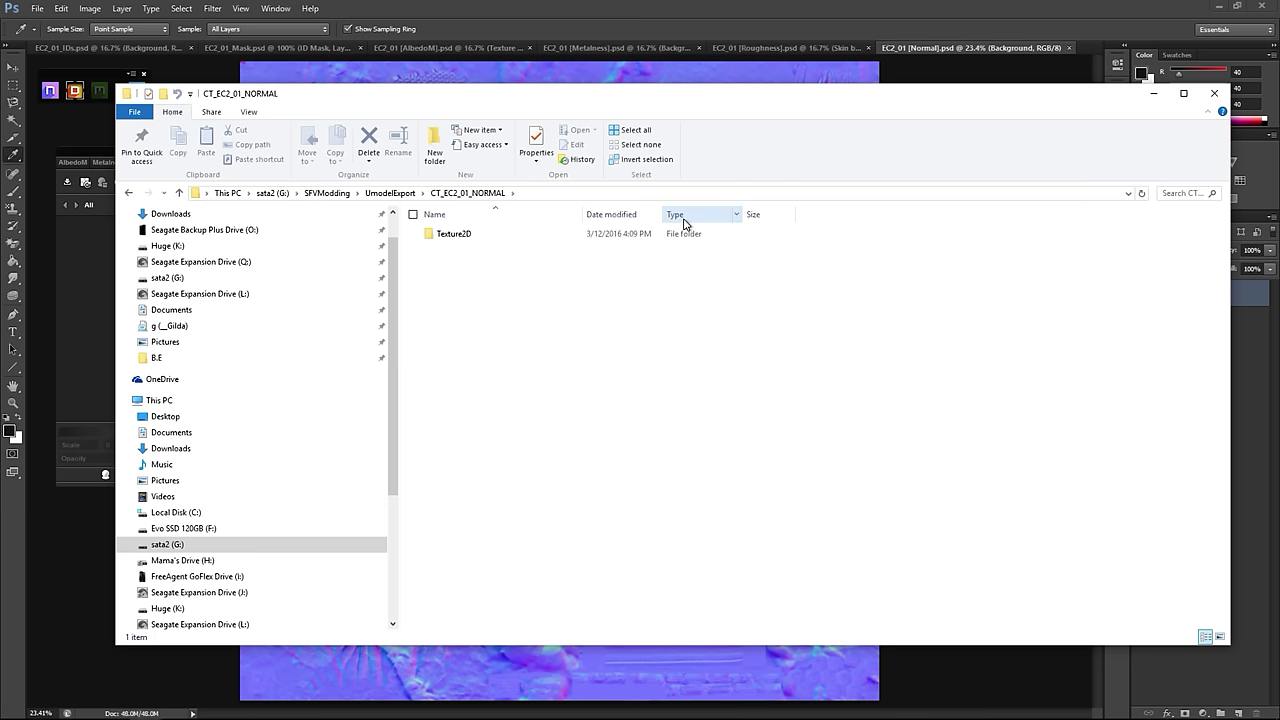
double_click(450, 234)
double_click(523, 246)
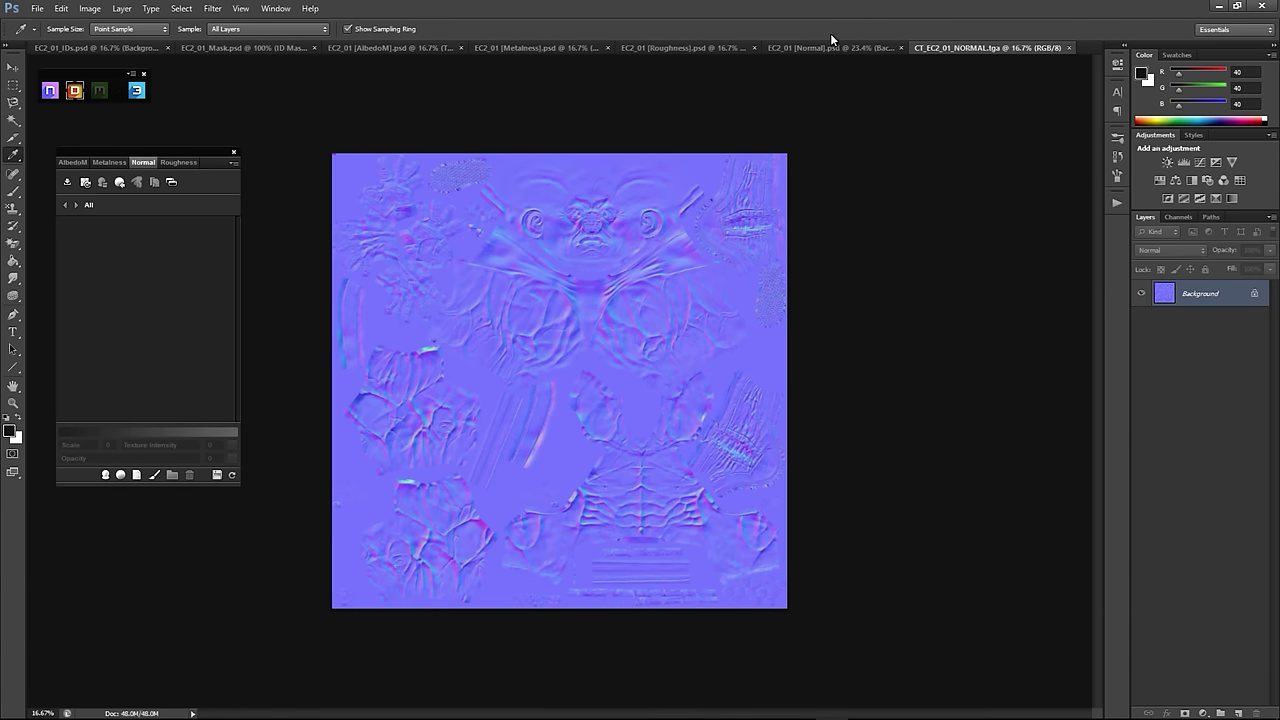
Step: Paste the full edited EC2_01 Normal map into the CT_EC2_01_NORMAL.tga document
left_click(833, 48)
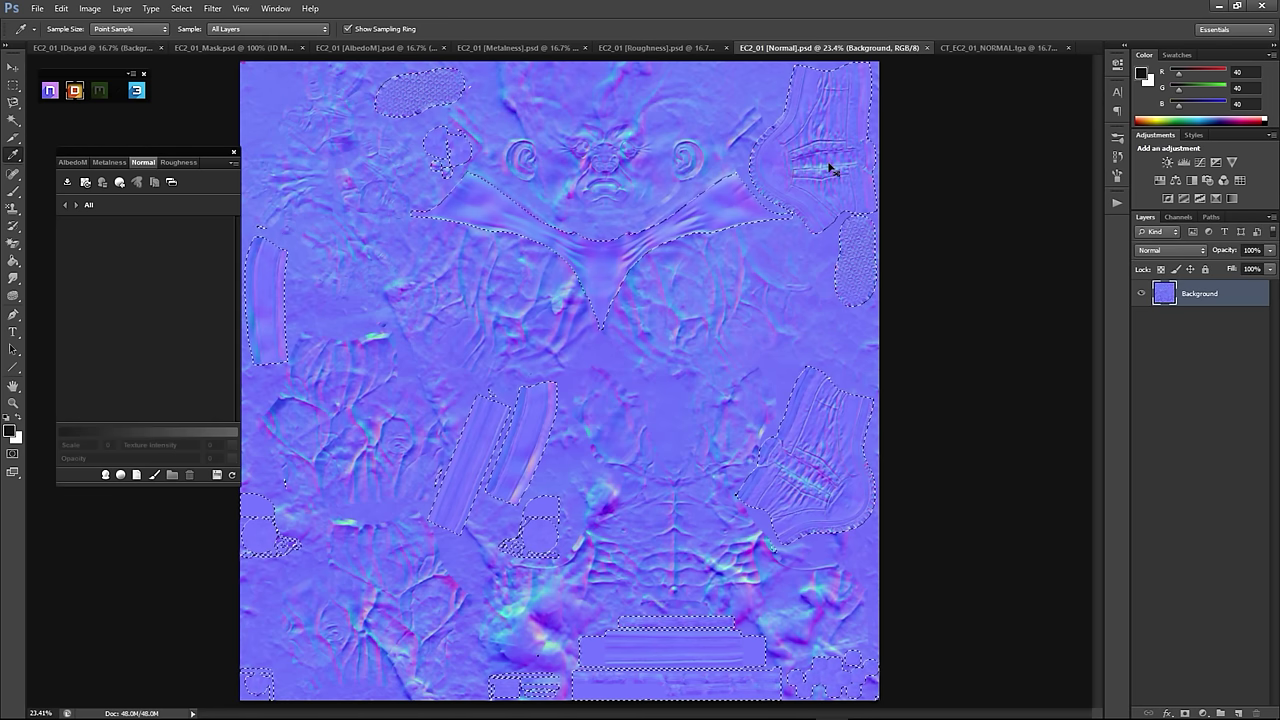
key("ctrl+a")
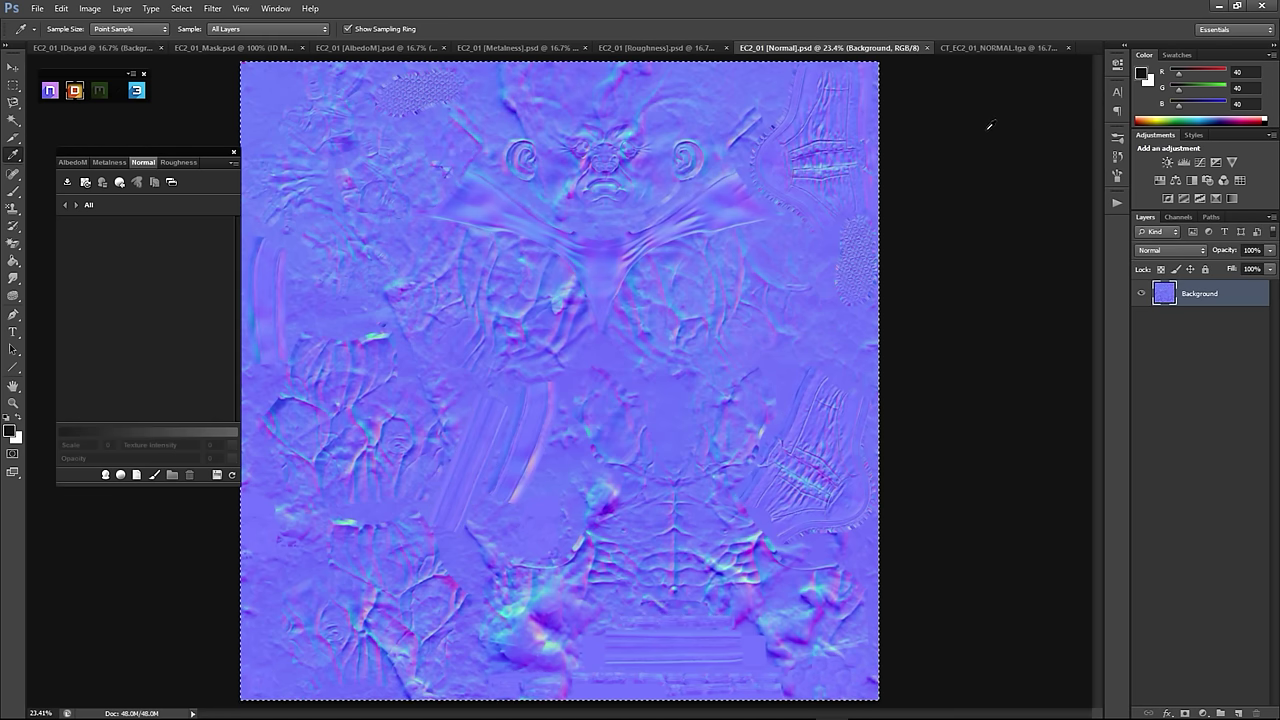
left_click(971, 47)
key("ctrl+v")
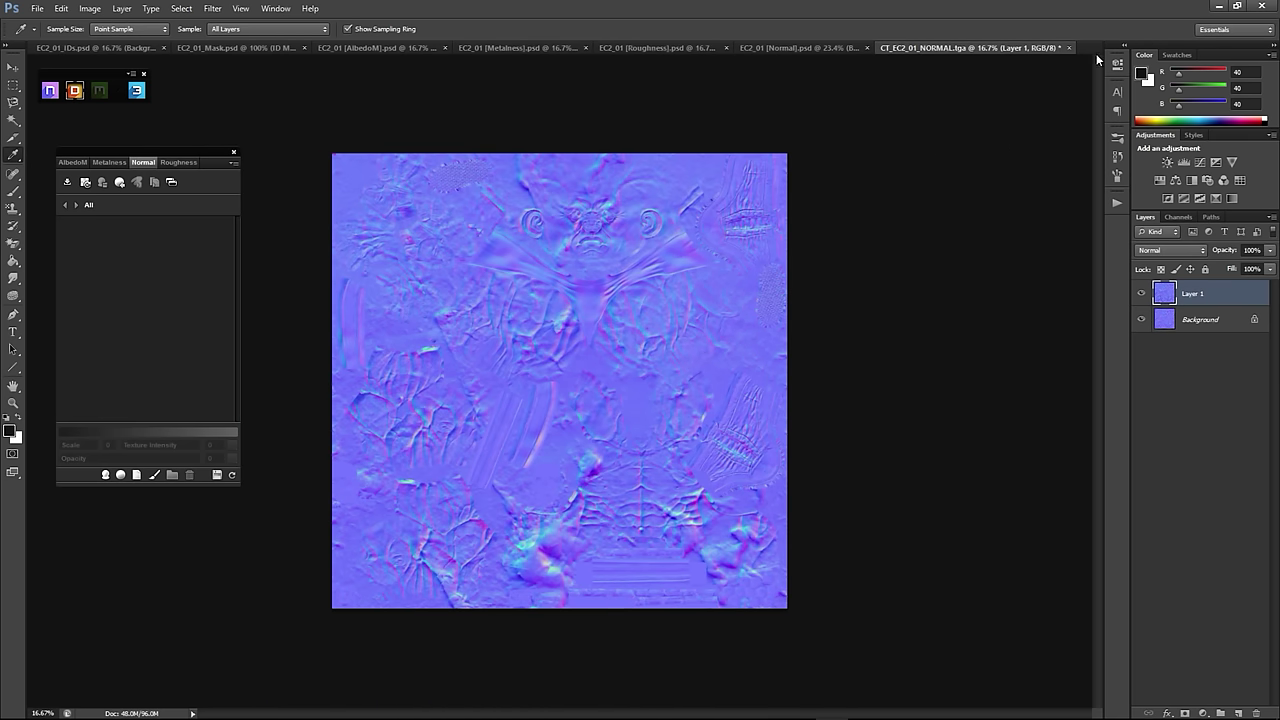
Step: Flatten and save CT_EC2_01_NORMAL.tga on close, then close EC2_01 [Normal].psd
right_click(1186, 328)
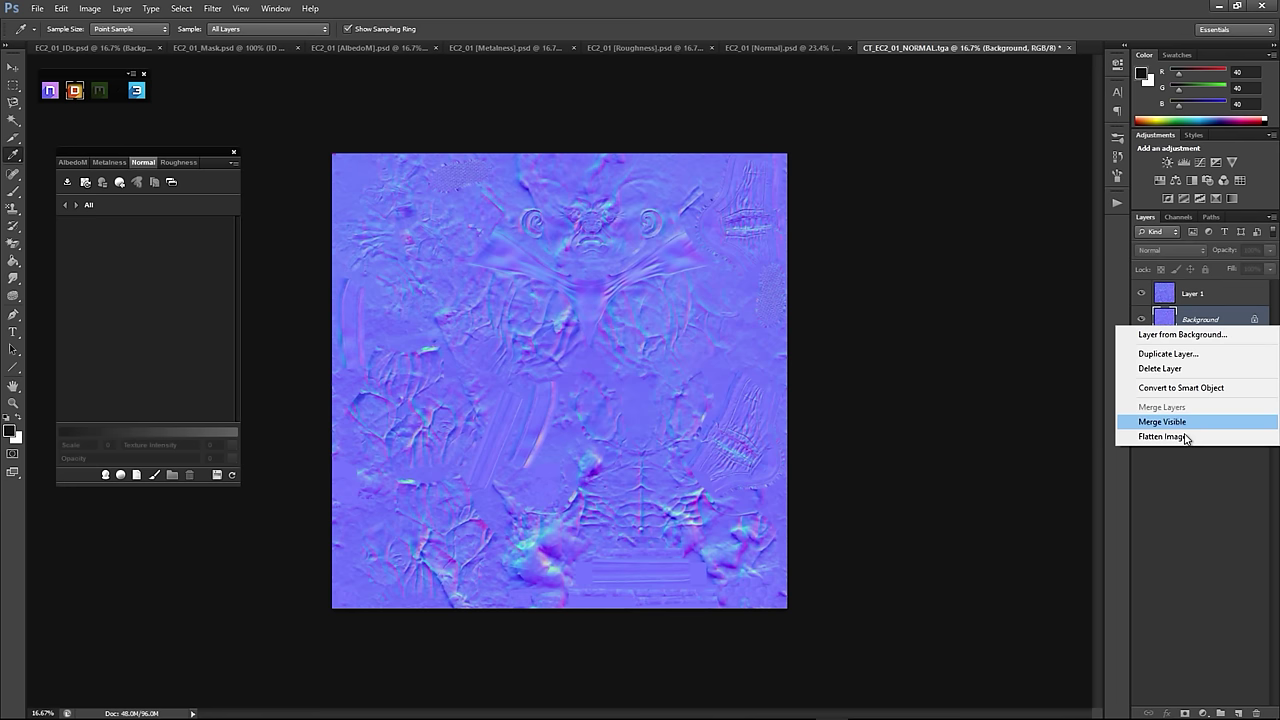
left_click(1178, 437)
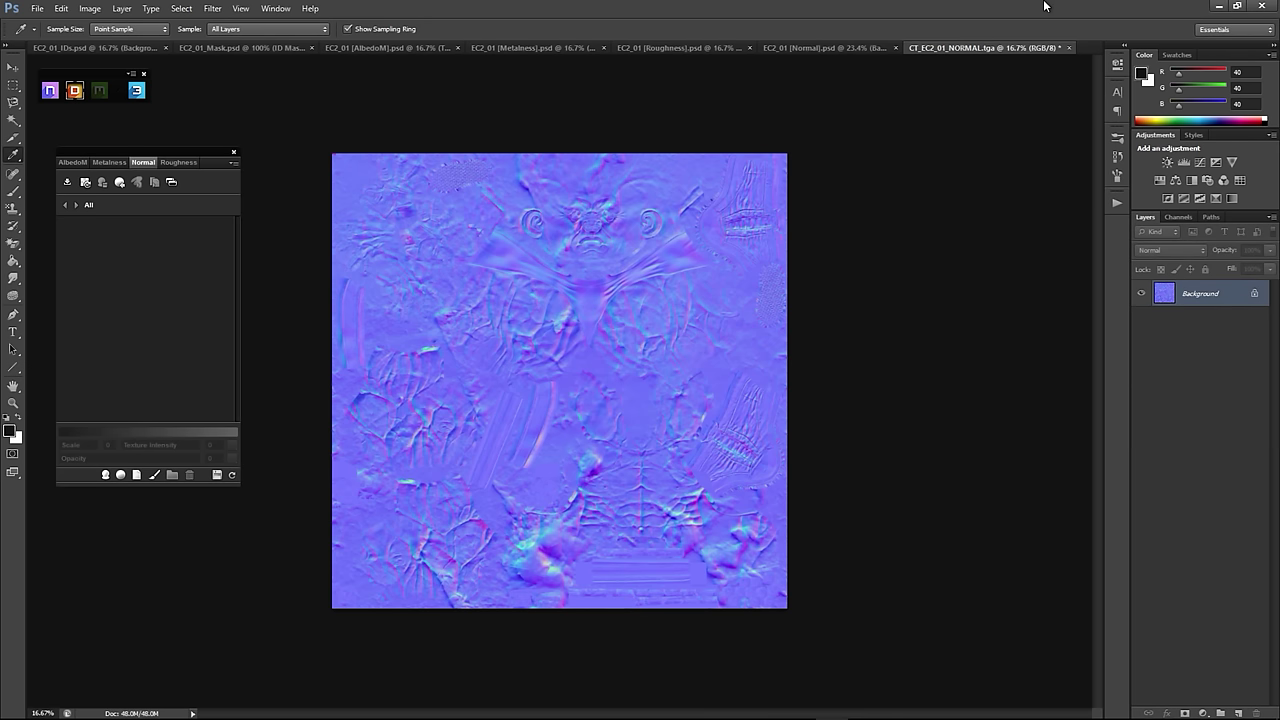
left_click(1068, 48)
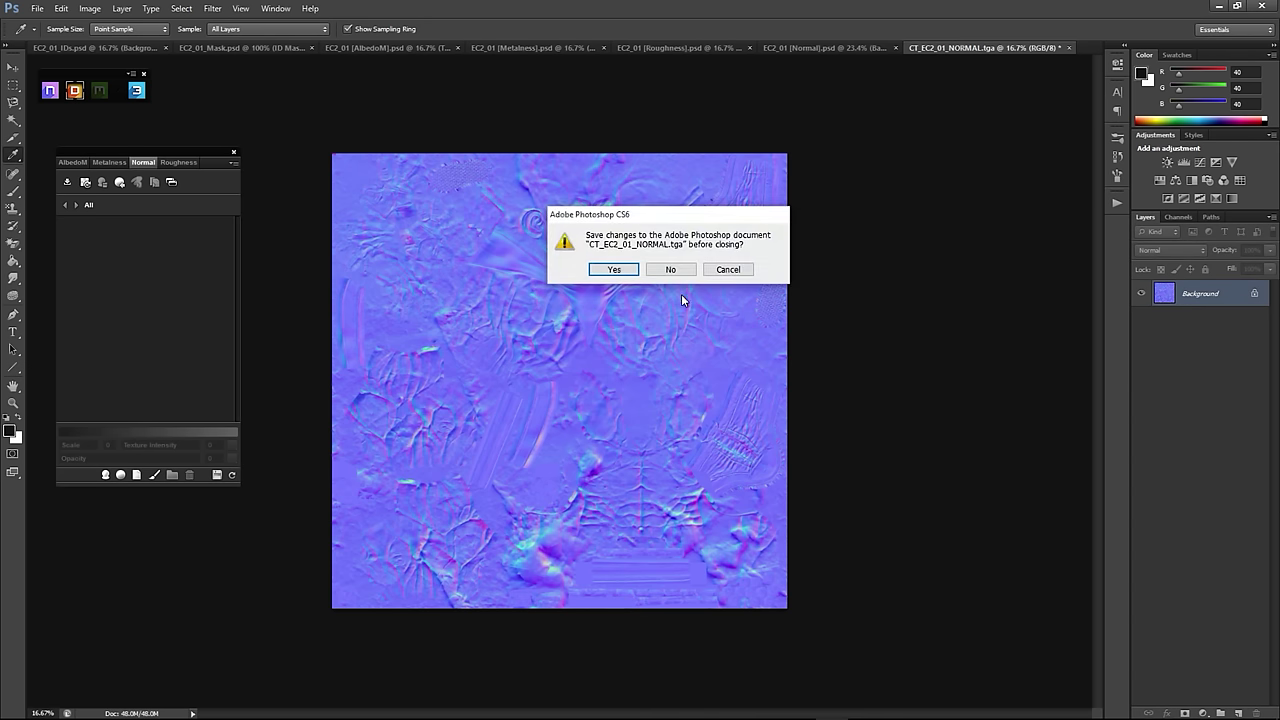
left_click(613, 269)
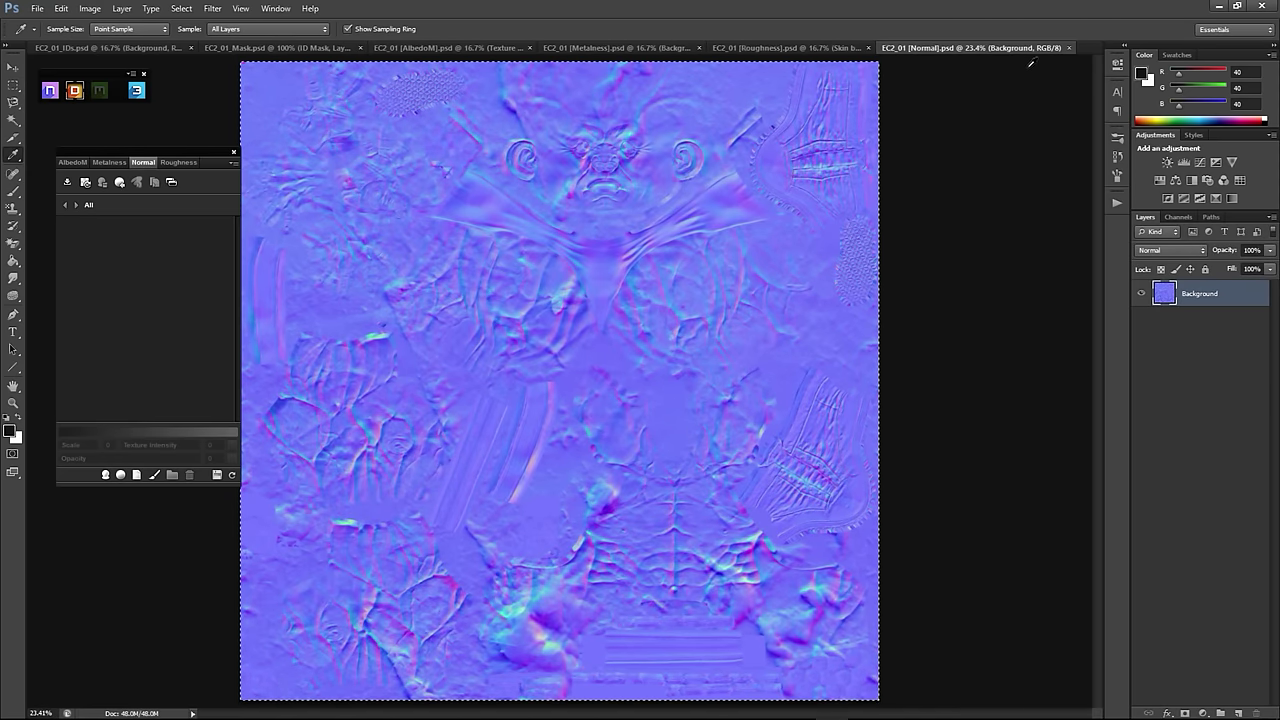
left_click(1068, 47)
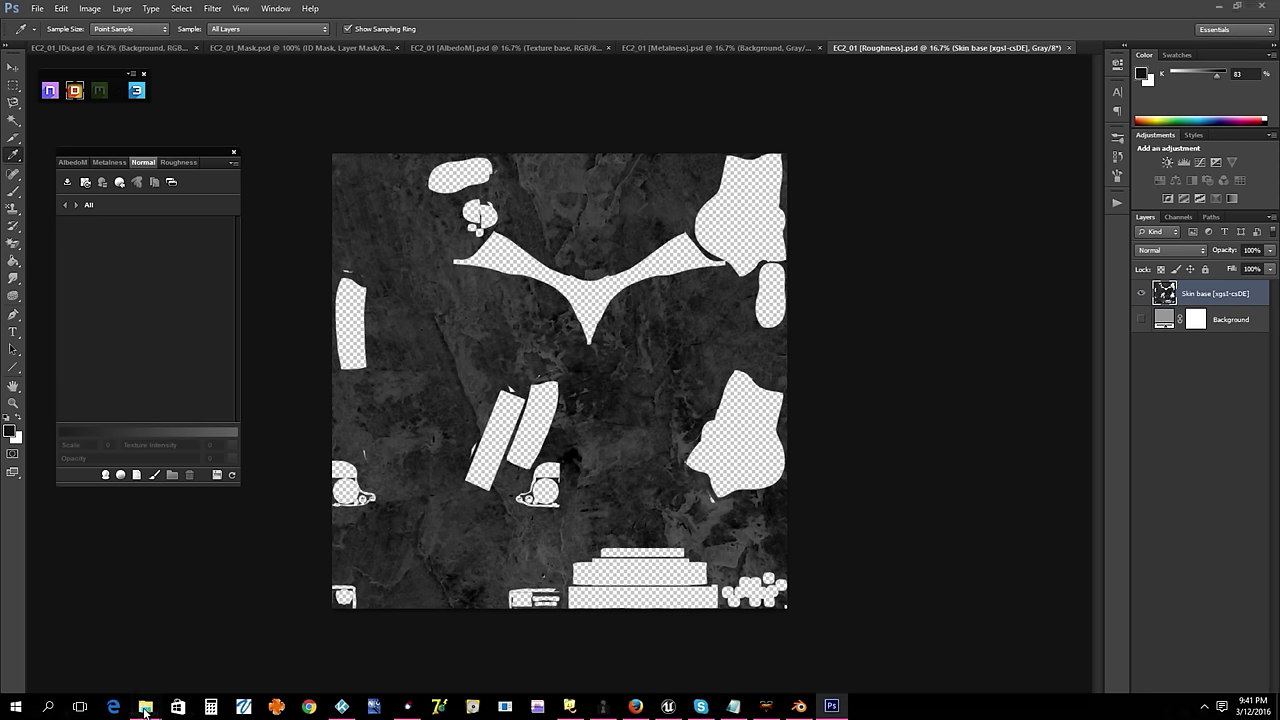
mouse_move(145, 706)
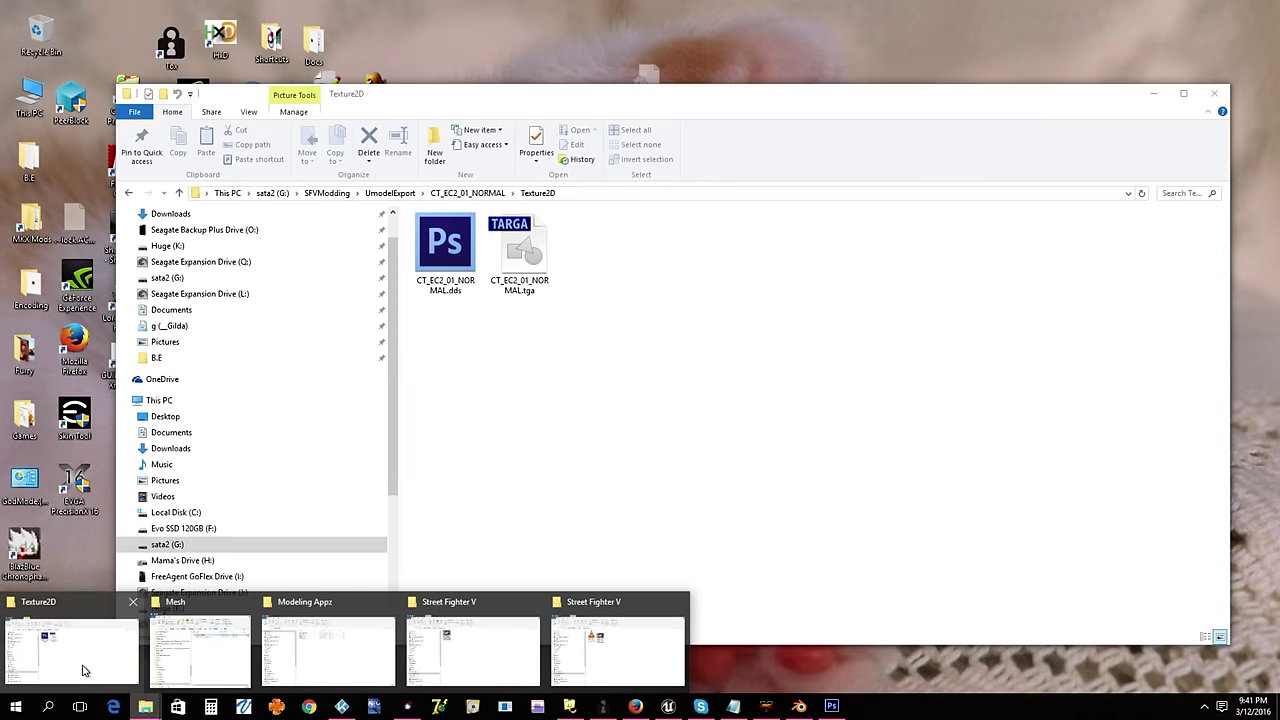
Step: Navigate from the Normal export folder into CT_EC2_01_SRMA's Texture2D folder
left_click(84, 672)
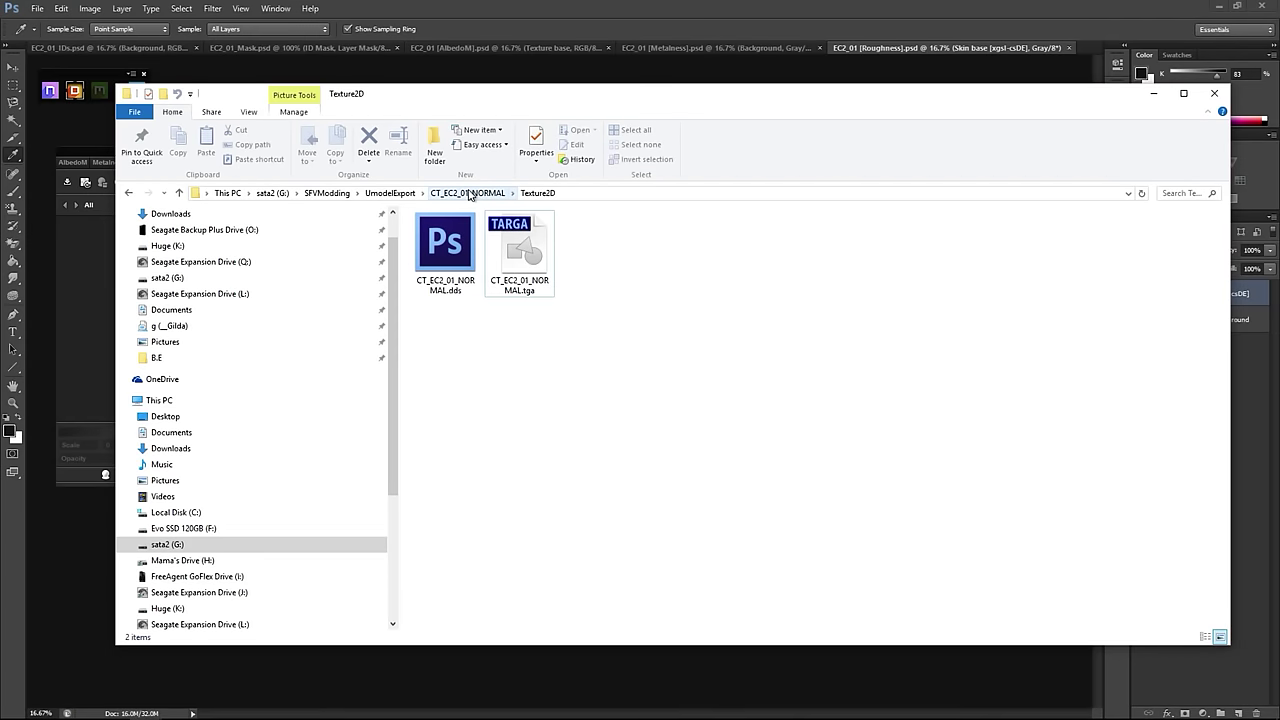
left_click(467, 193)
left_click(420, 193)
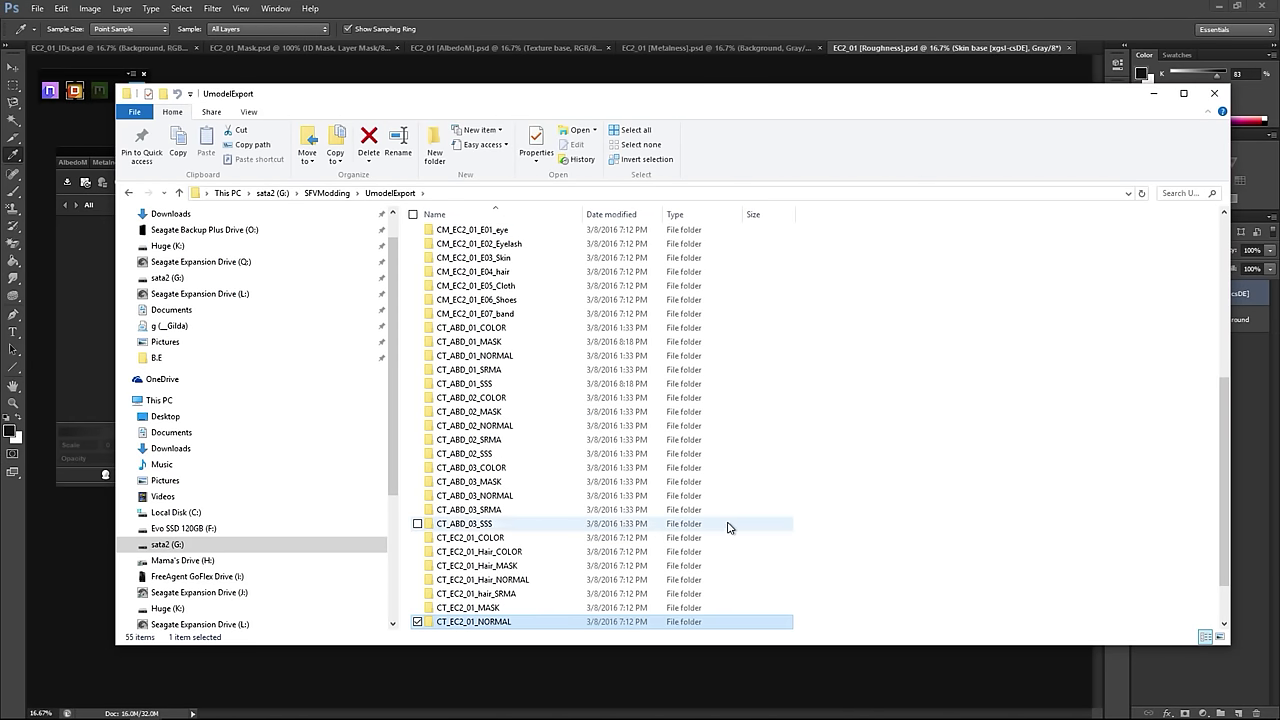
scroll(600, 550, "down", 2)
left_click(510, 540)
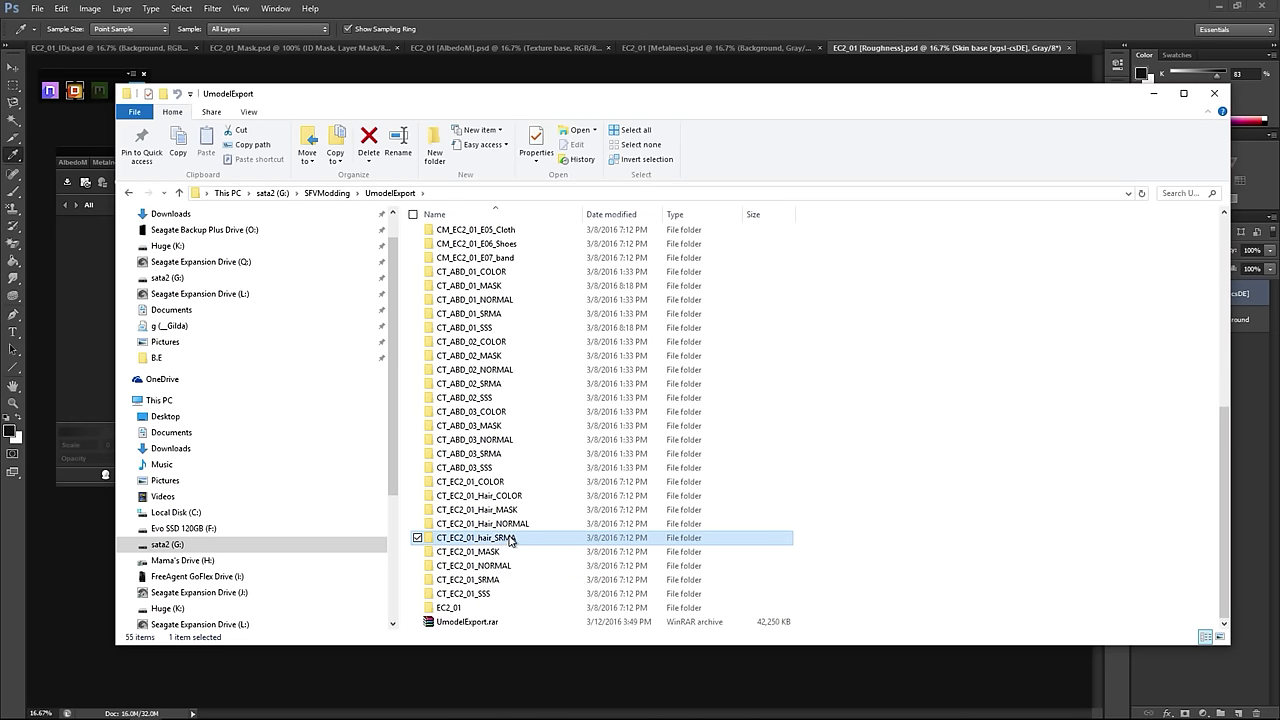
double_click(475, 579)
double_click(461, 232)
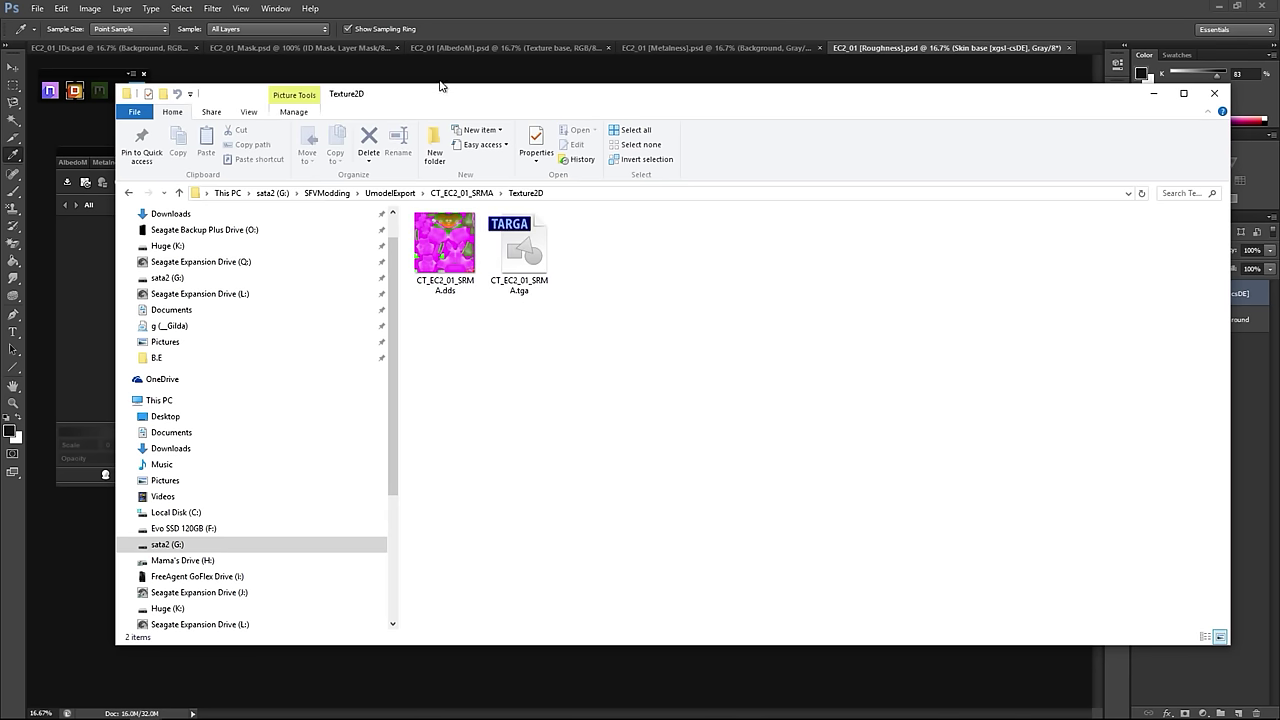
Step: Enlarge and move the Explorer window aside, then open CT_EC2_01_SRMA.dds in Photoshop
left_click_drag(437, 85, 437, 61)
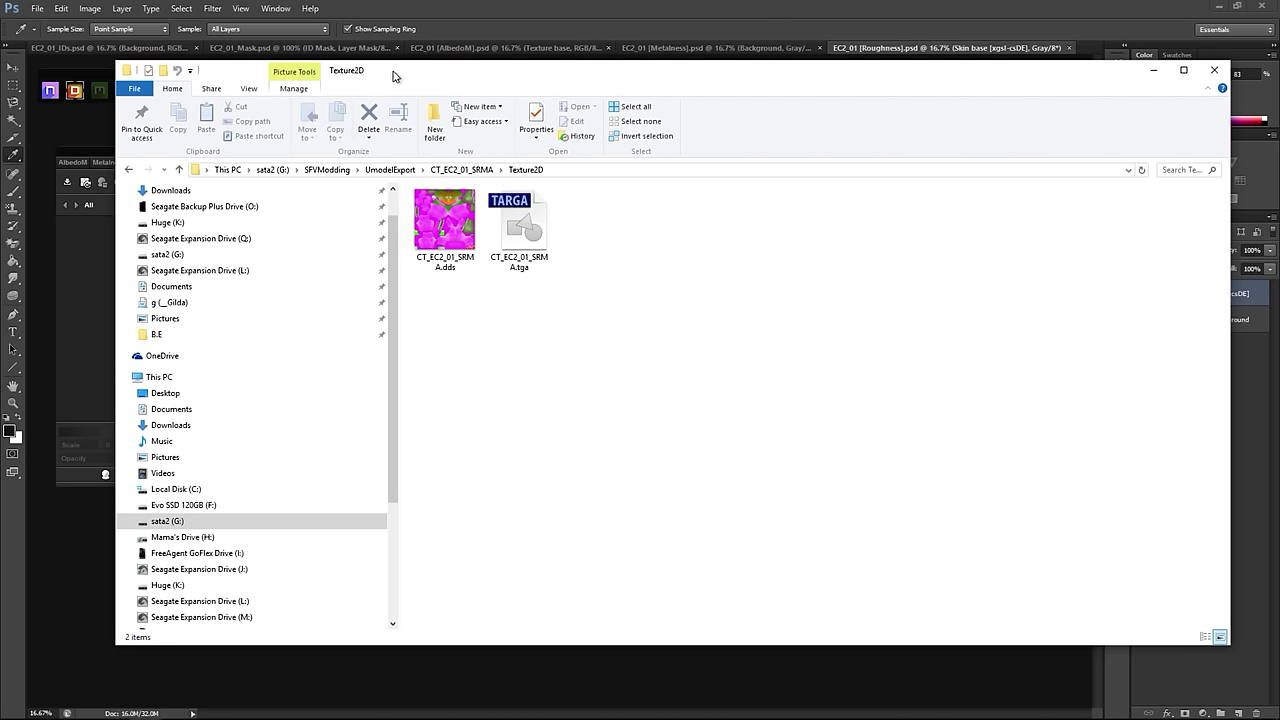
left_click_drag(394, 76, 1076, 259)
double_click(1128, 400)
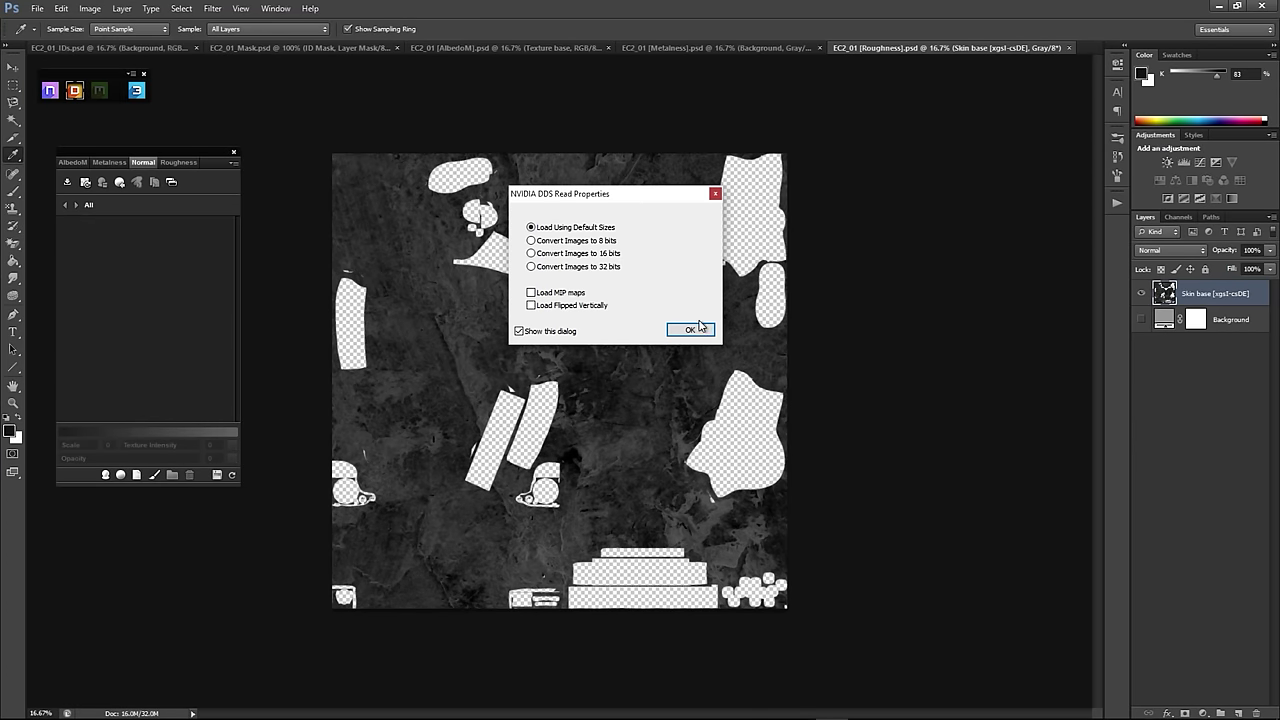
Step: Load SRMA.dds with default DDS options, view its Red, Green and Blue channels, then exit DDO
left_click(698, 330)
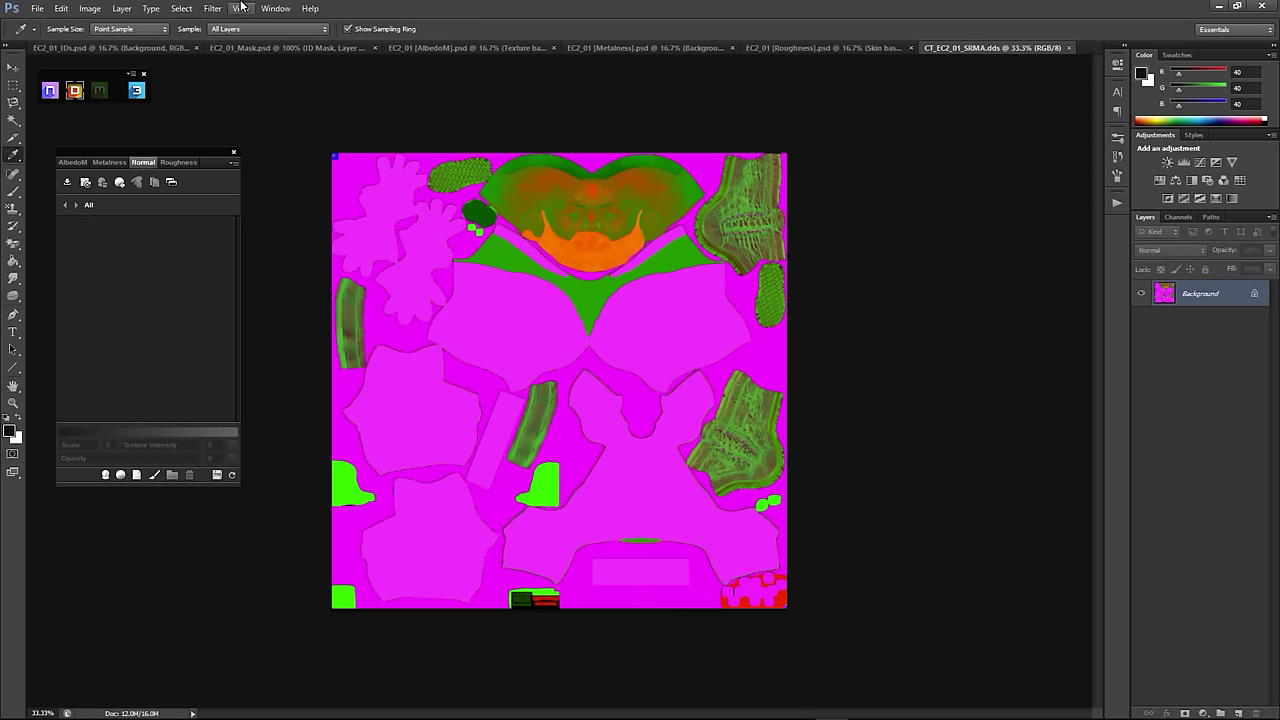
left_click(1179, 218)
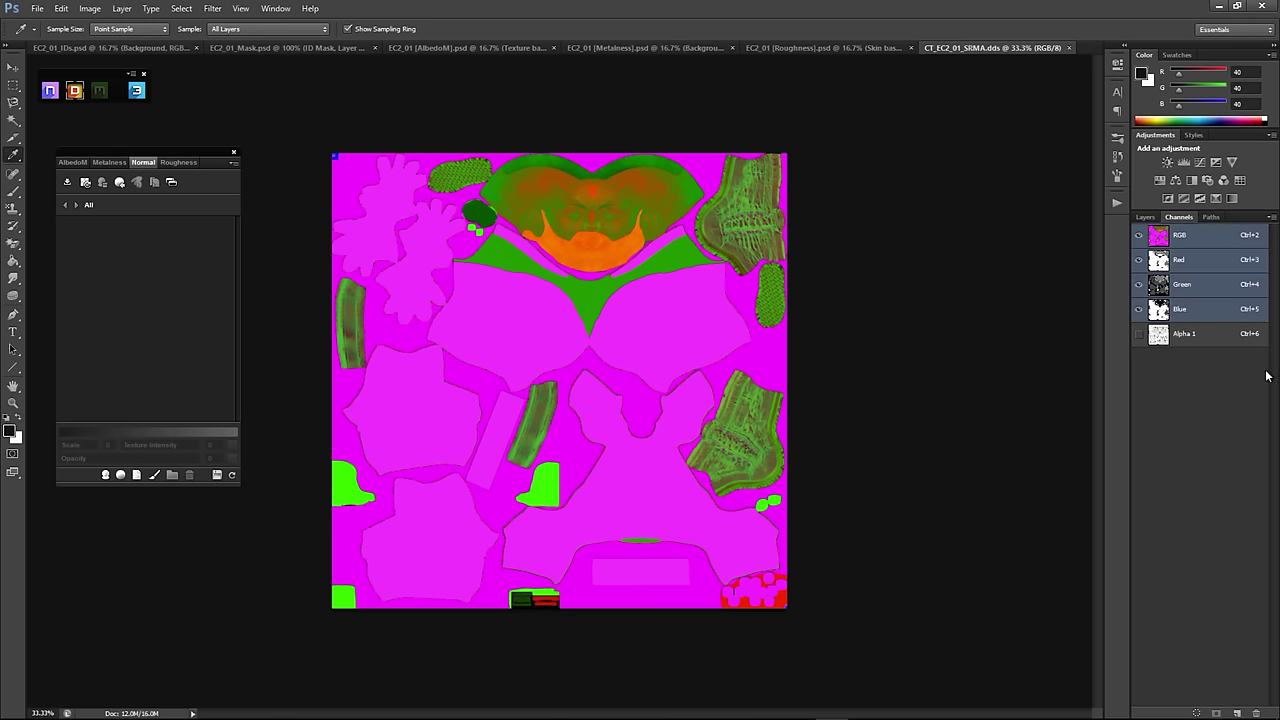
left_click(1185, 260)
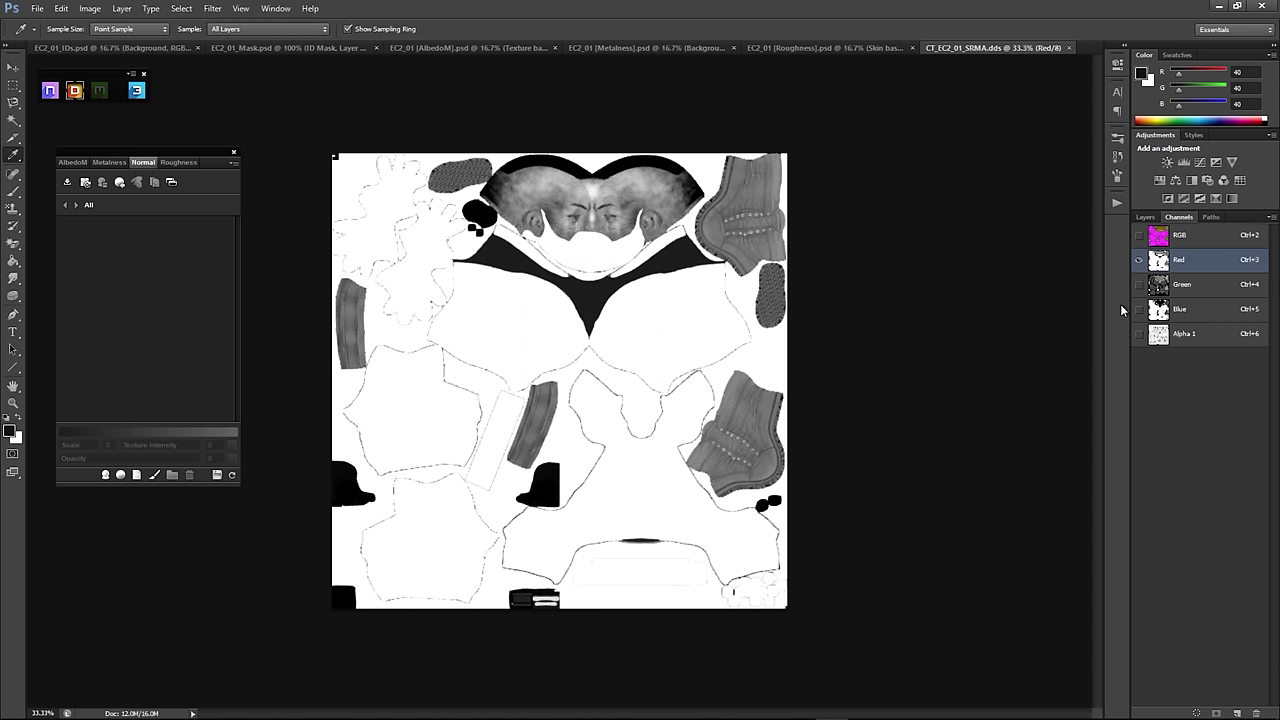
left_click(1228, 288)
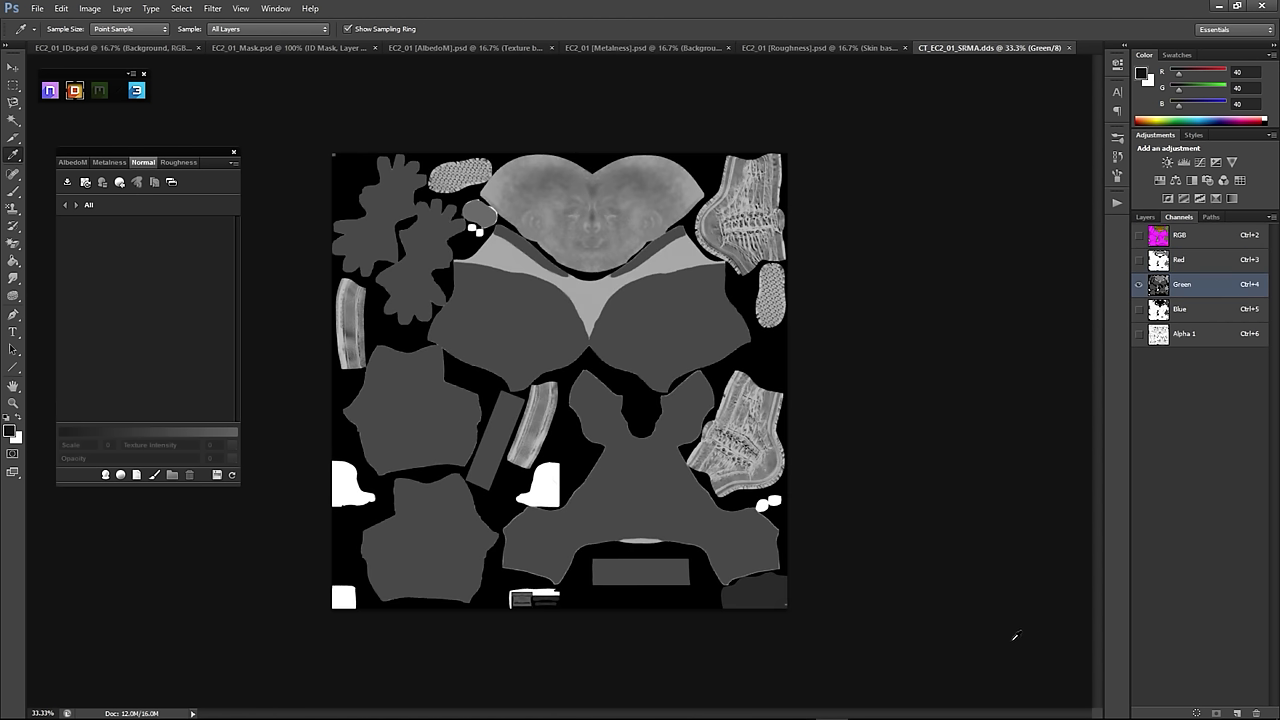
left_click(1190, 307)
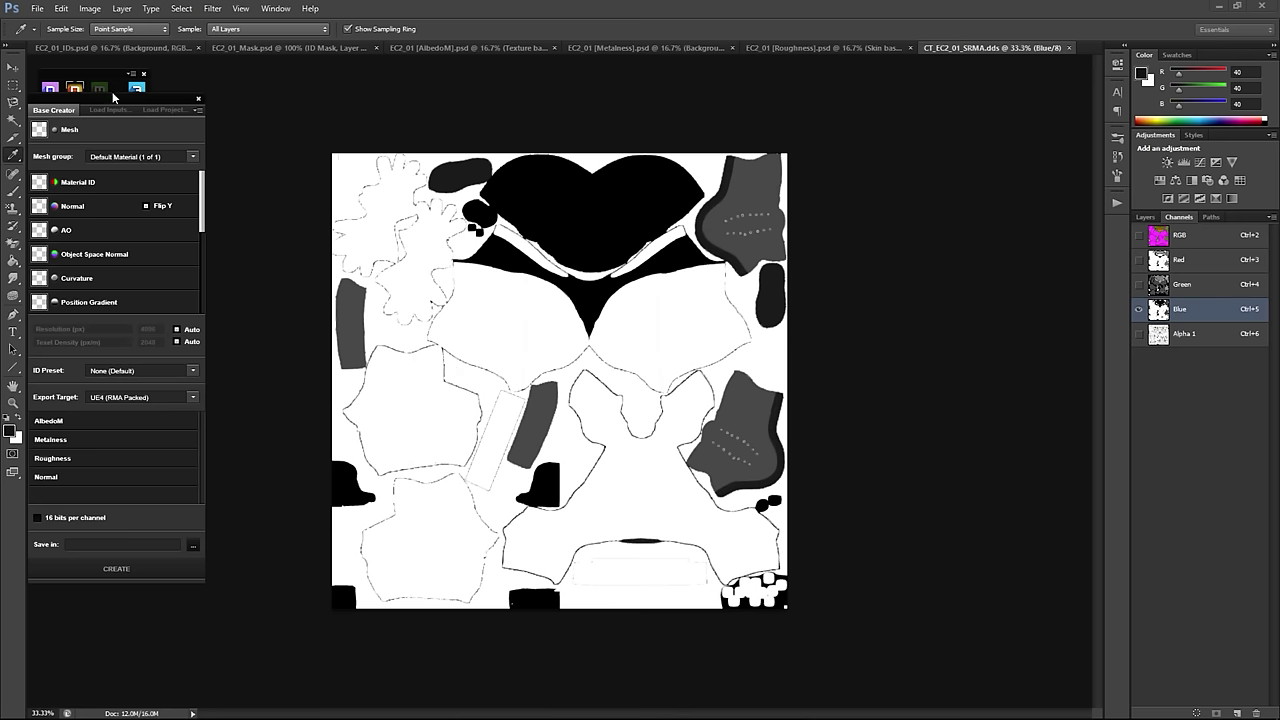
left_click(199, 99)
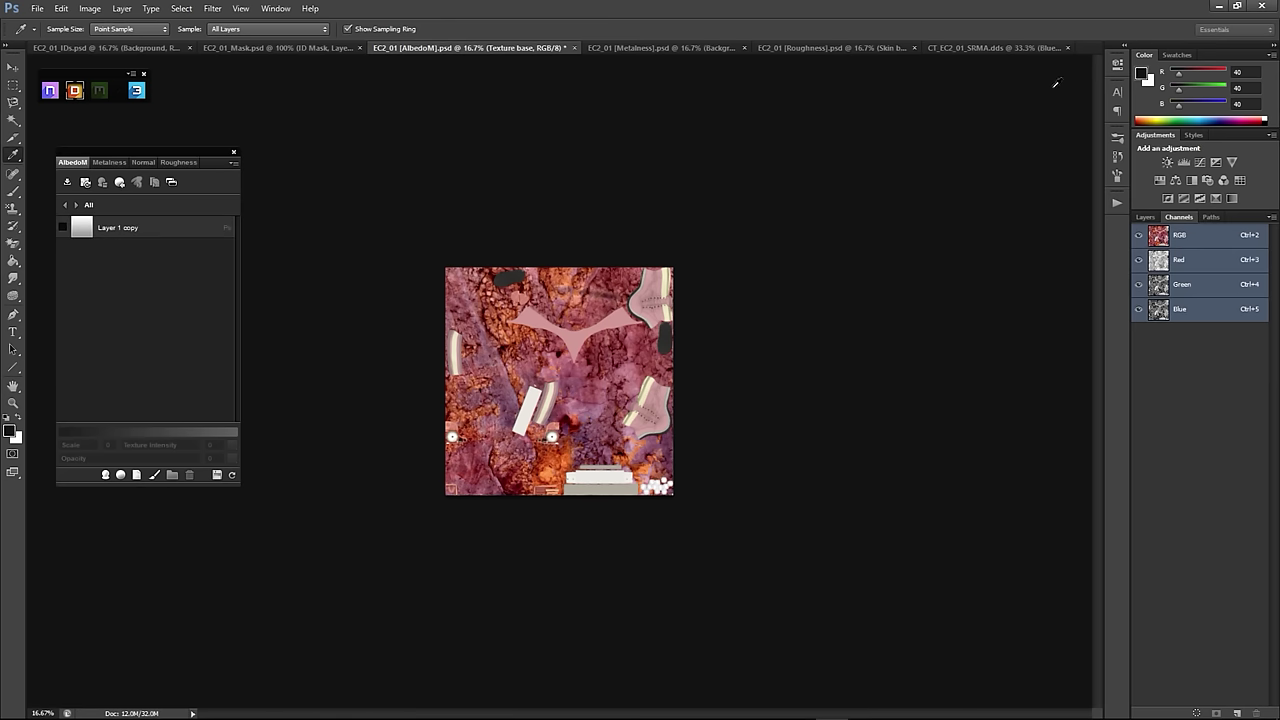
Step: Check the CT_EC2_01_SRMA.dds texture's pixel dimensions in Image Size without changing them
left_click(1004, 46)
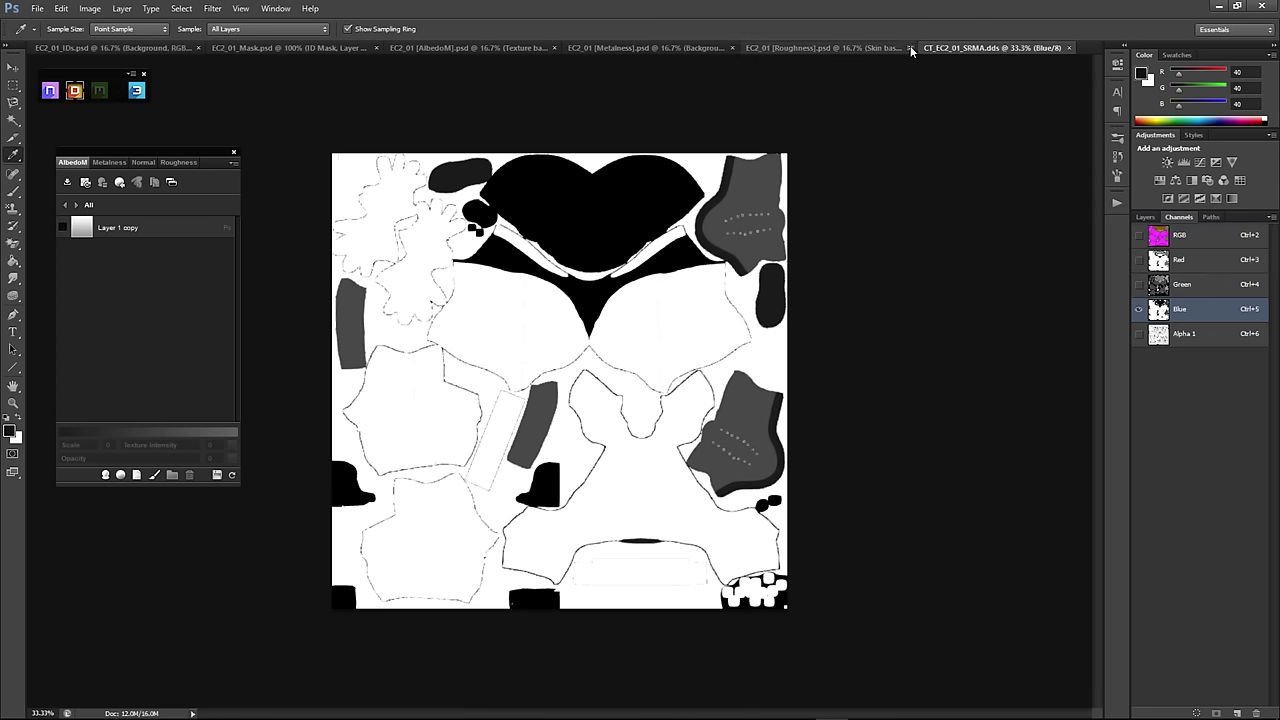
left_click(850, 47)
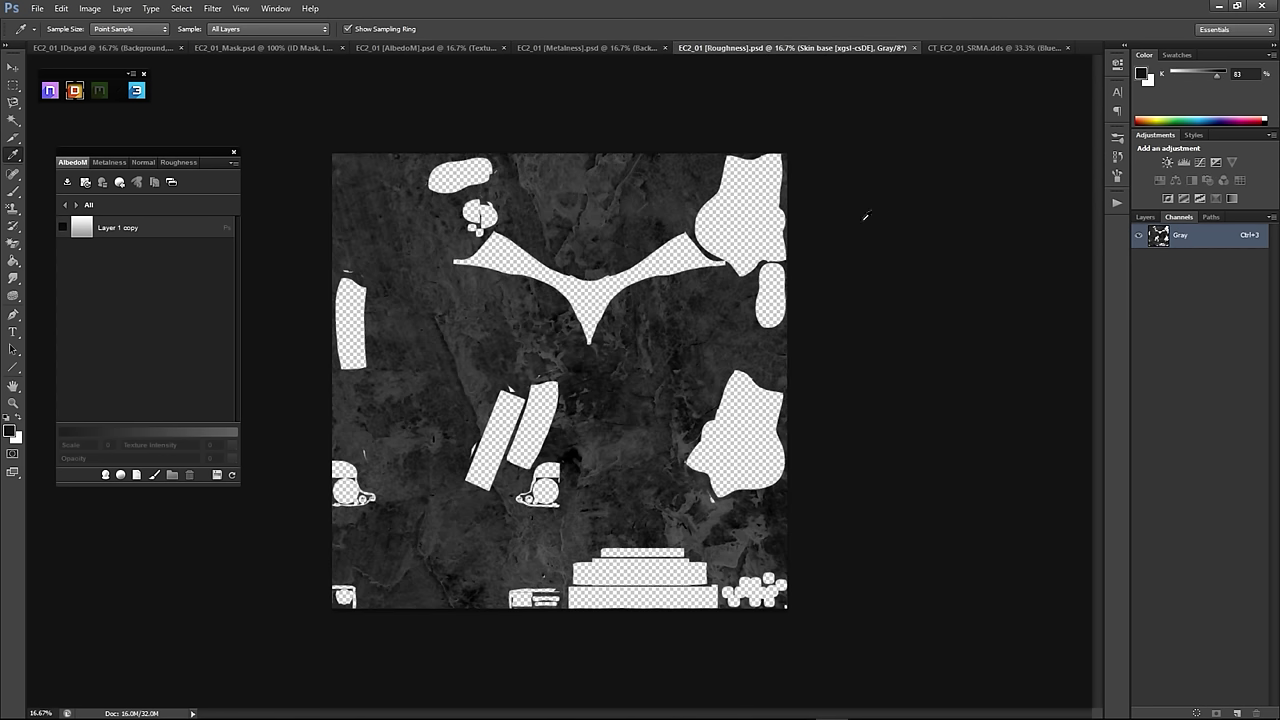
left_click(1005, 48)
left_click(89, 10)
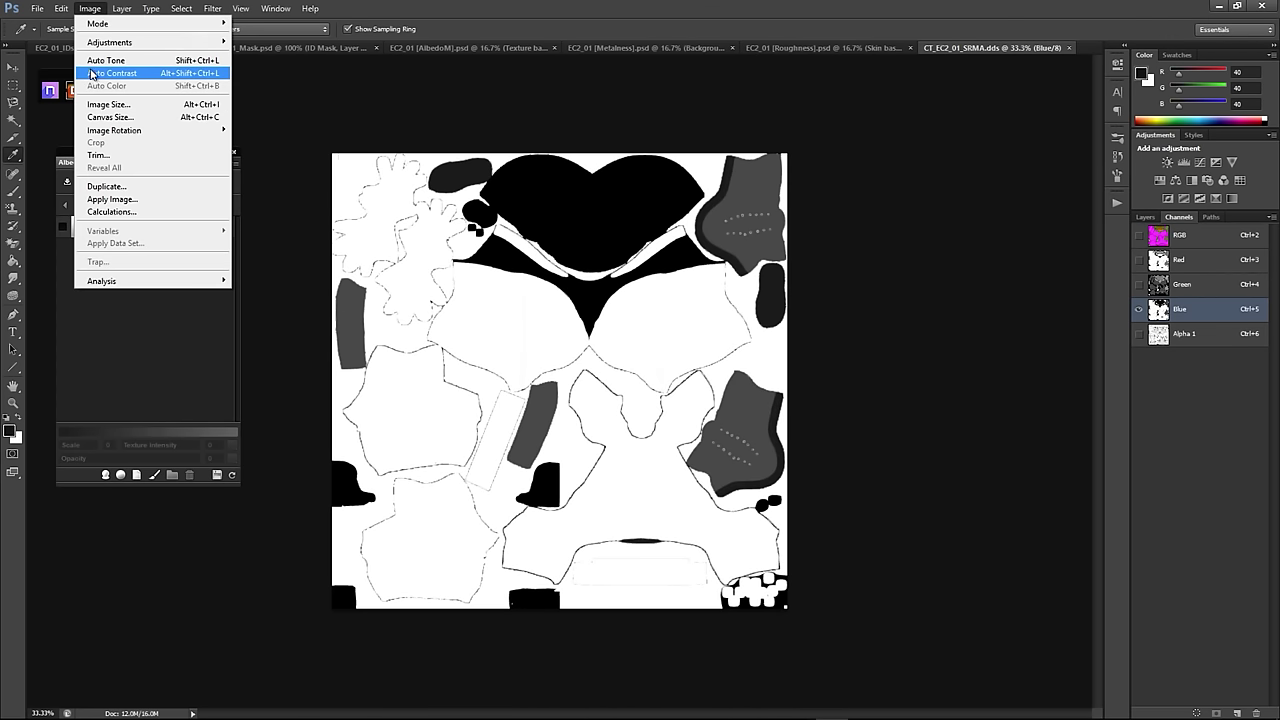
left_click(108, 104)
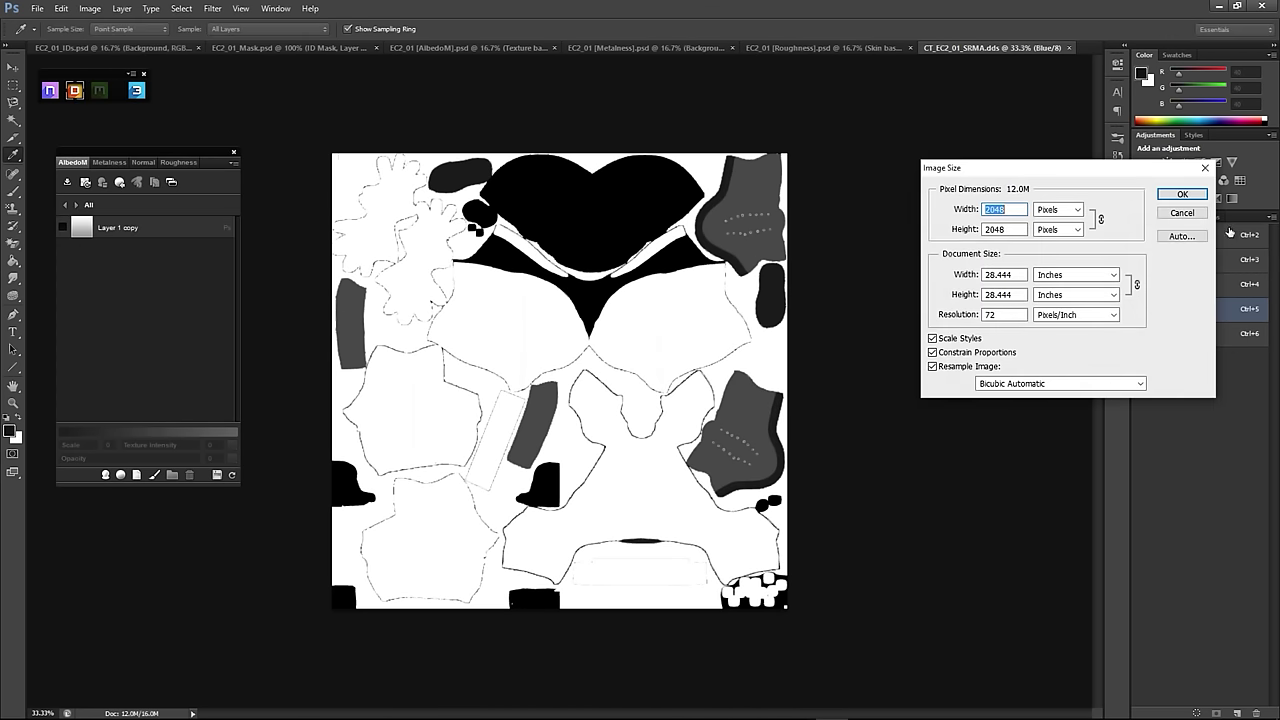
left_click(1181, 214)
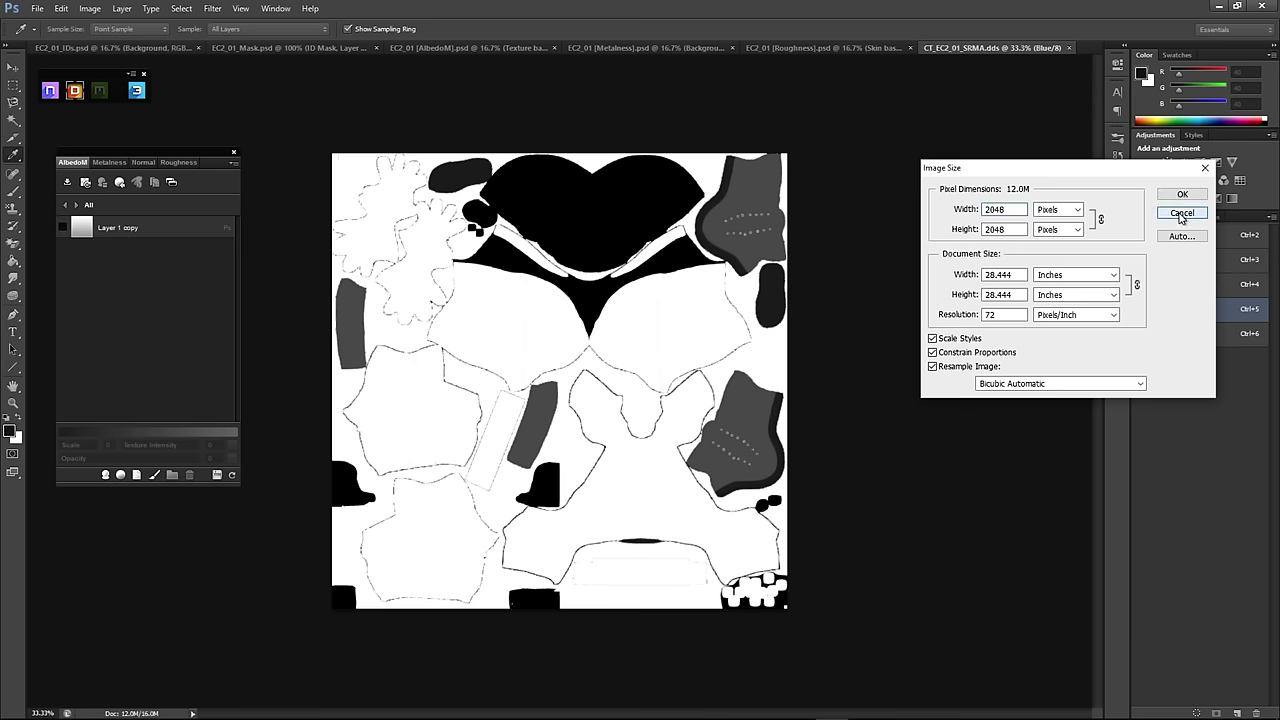
Step: Resize the Roughness texture to 2048 pixels wide
left_click(848, 47)
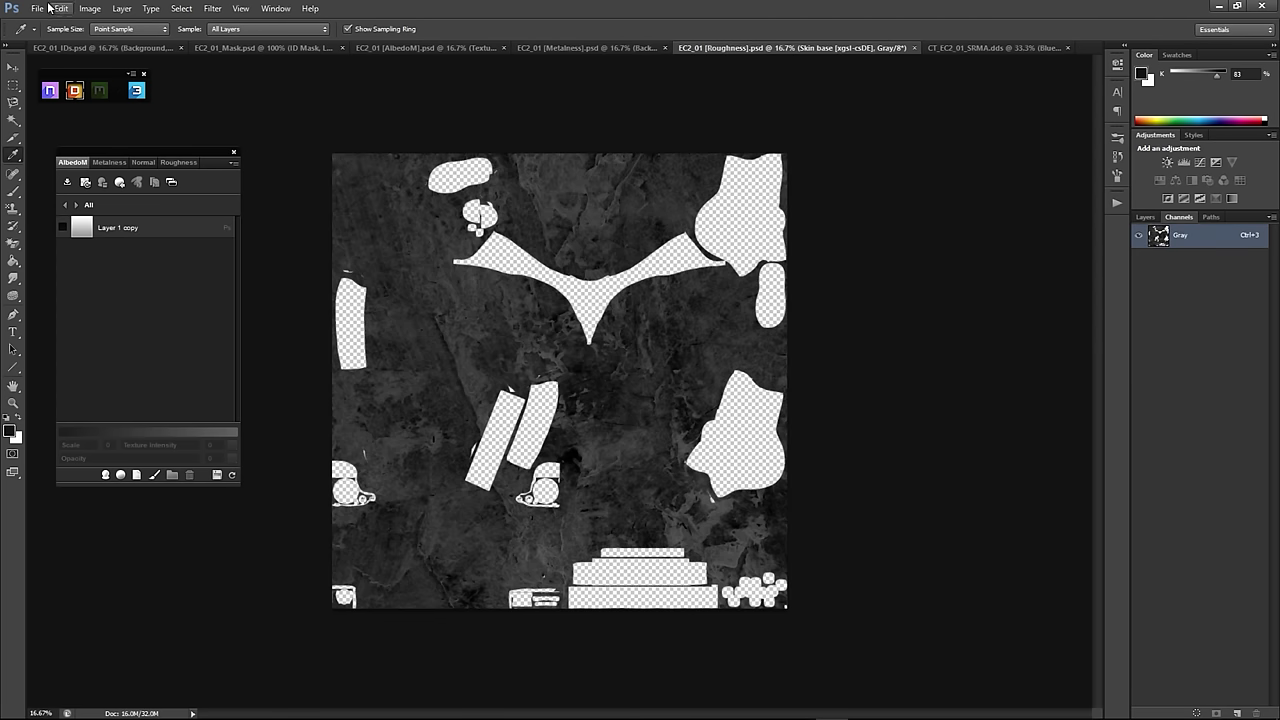
left_click(92, 10)
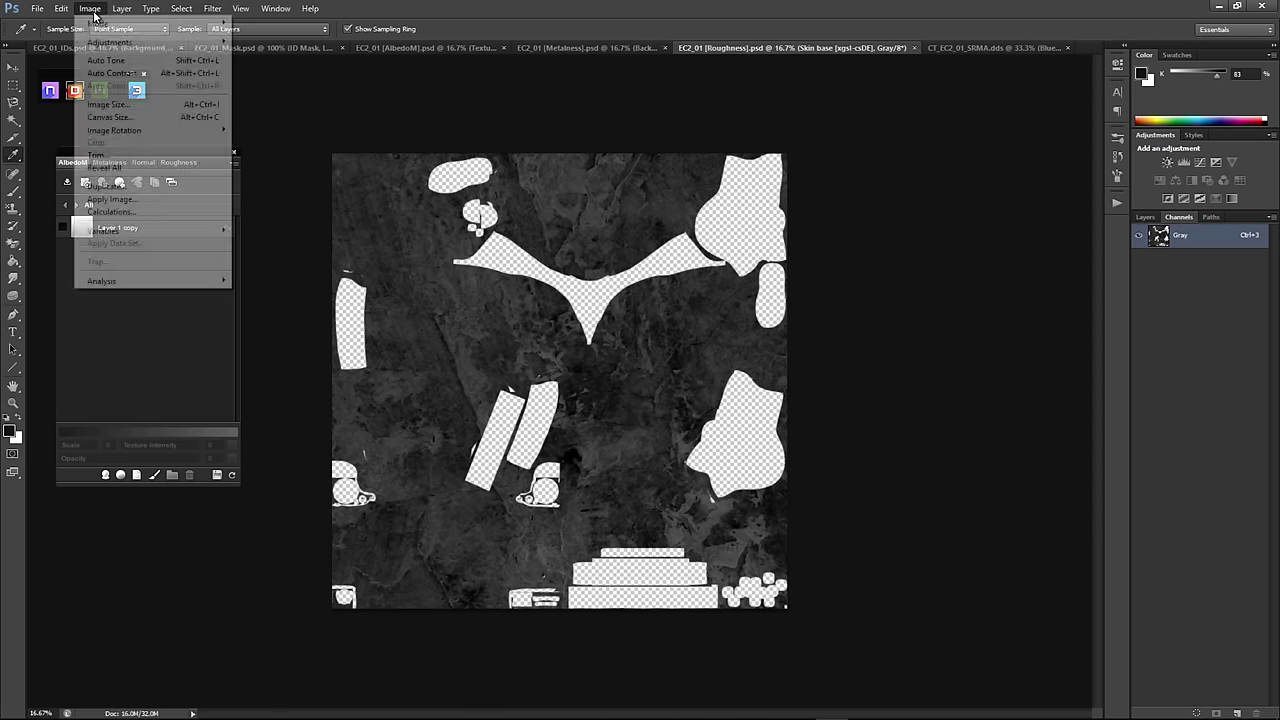
mouse_move(117, 133)
left_click(108, 104)
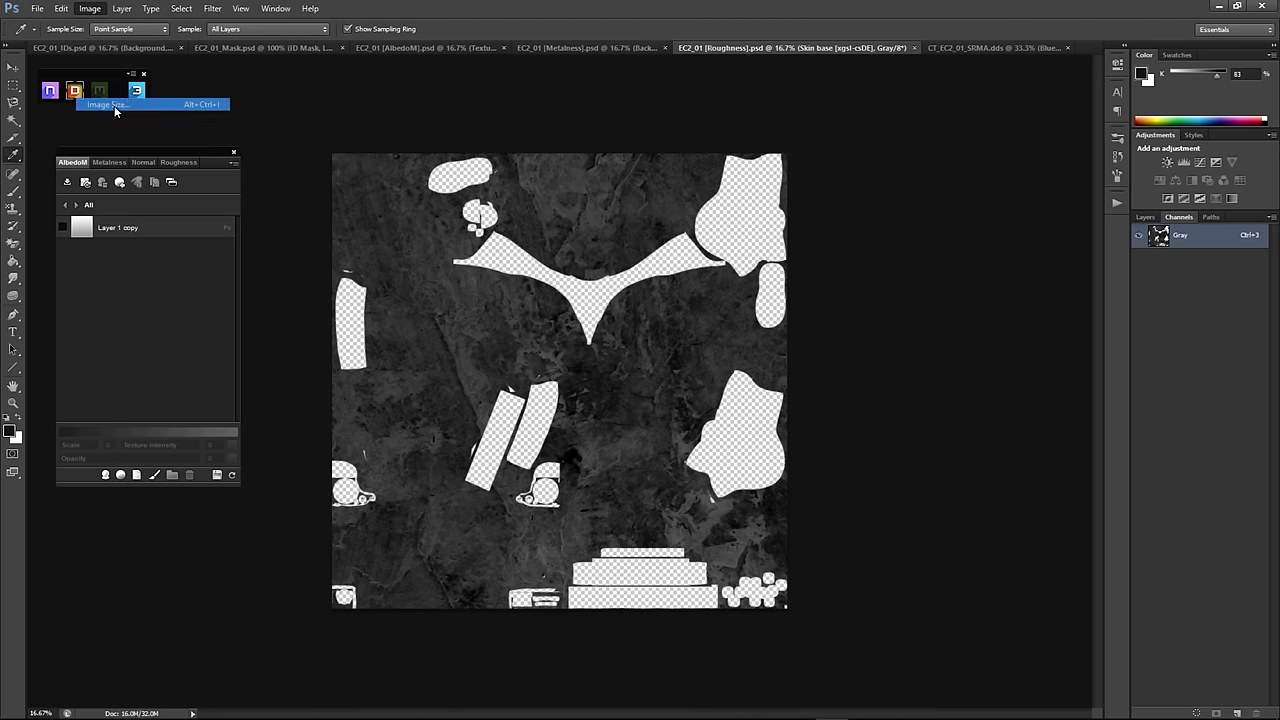
type("2048")
key("Return")
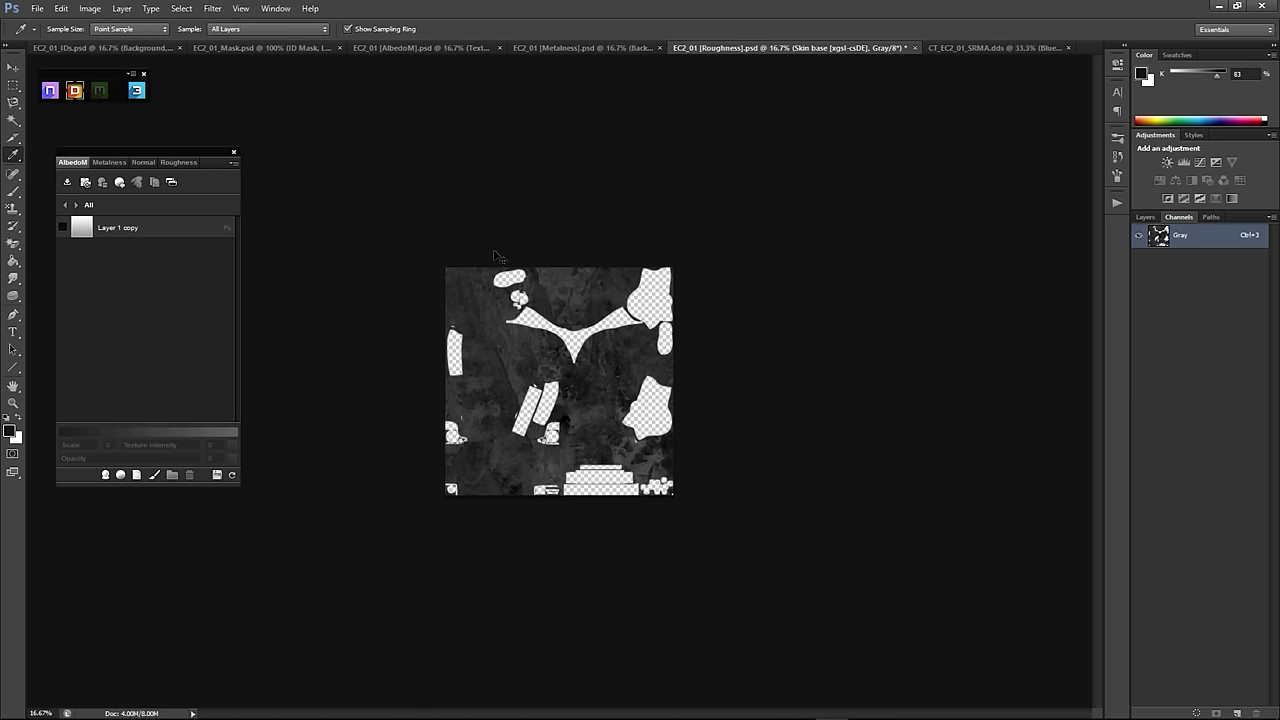
Step: Select all of the Roughness image and show the SRMA texture's Green channel
key("ctrl+a")
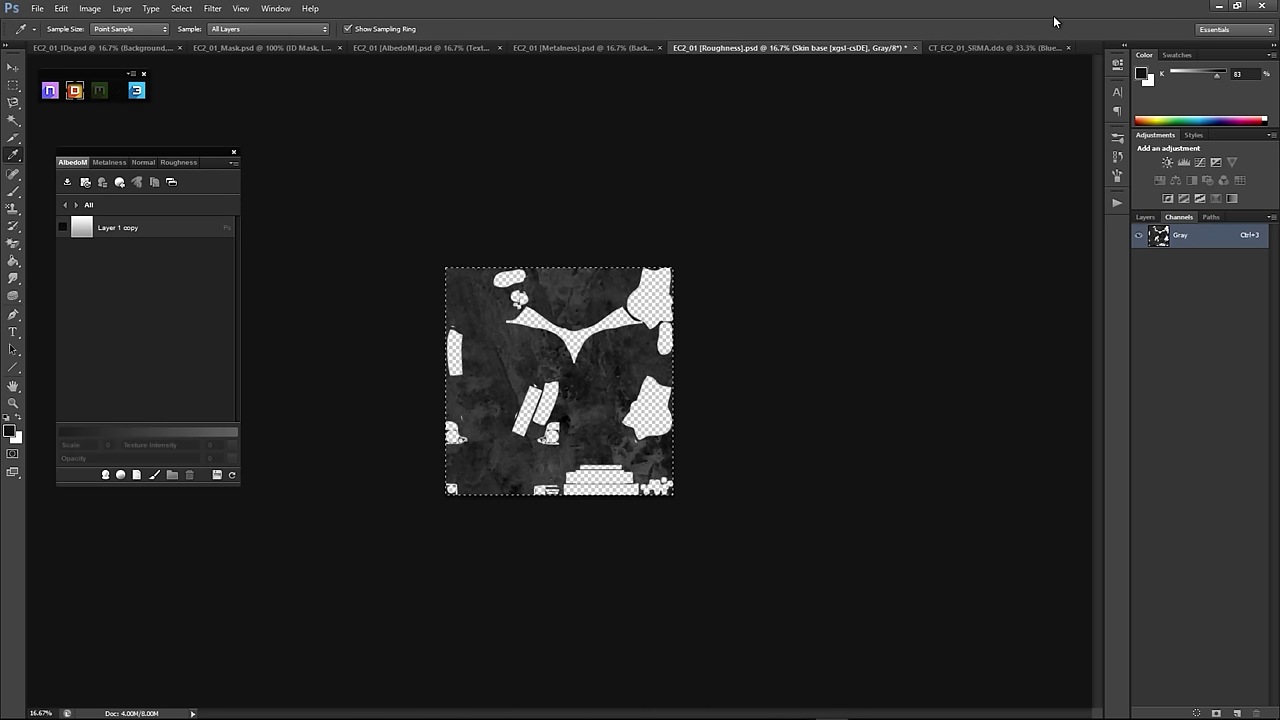
left_click(1000, 47)
left_click(1200, 286)
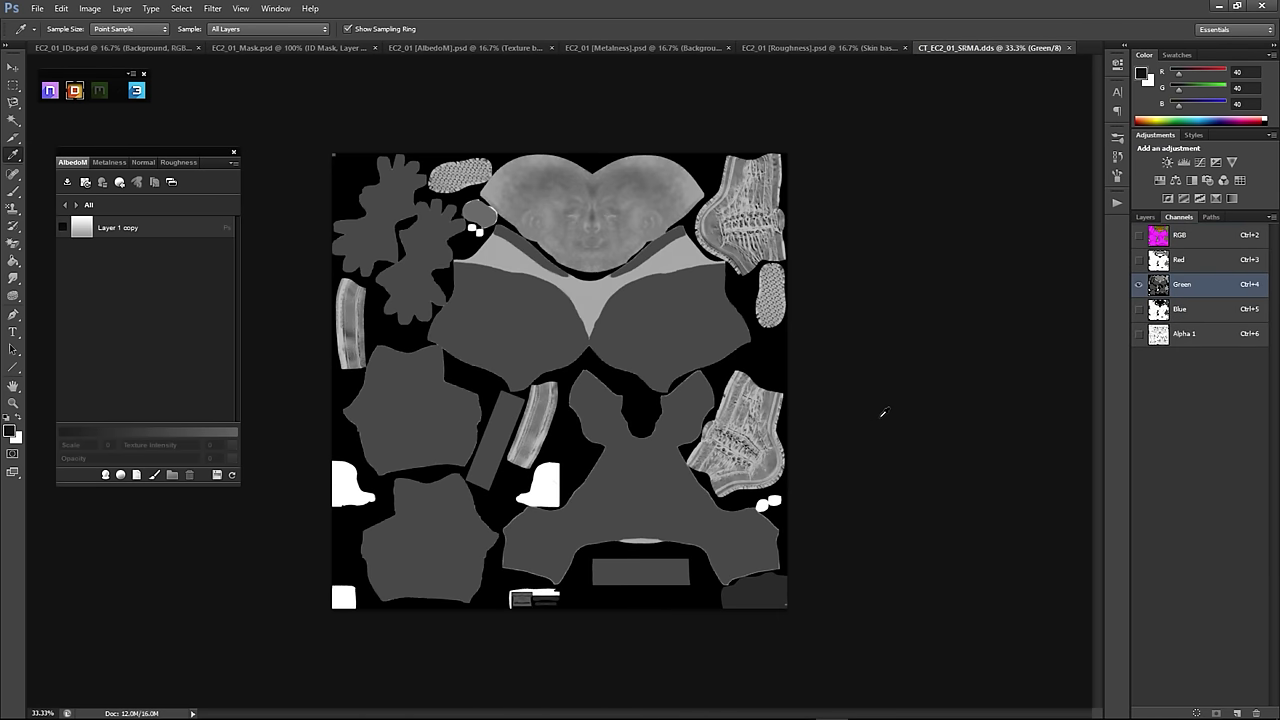
Step: Paste the roughness into the Green channel, then review the Red, Blue and Alpha 1 channels
key("ctrl+v")
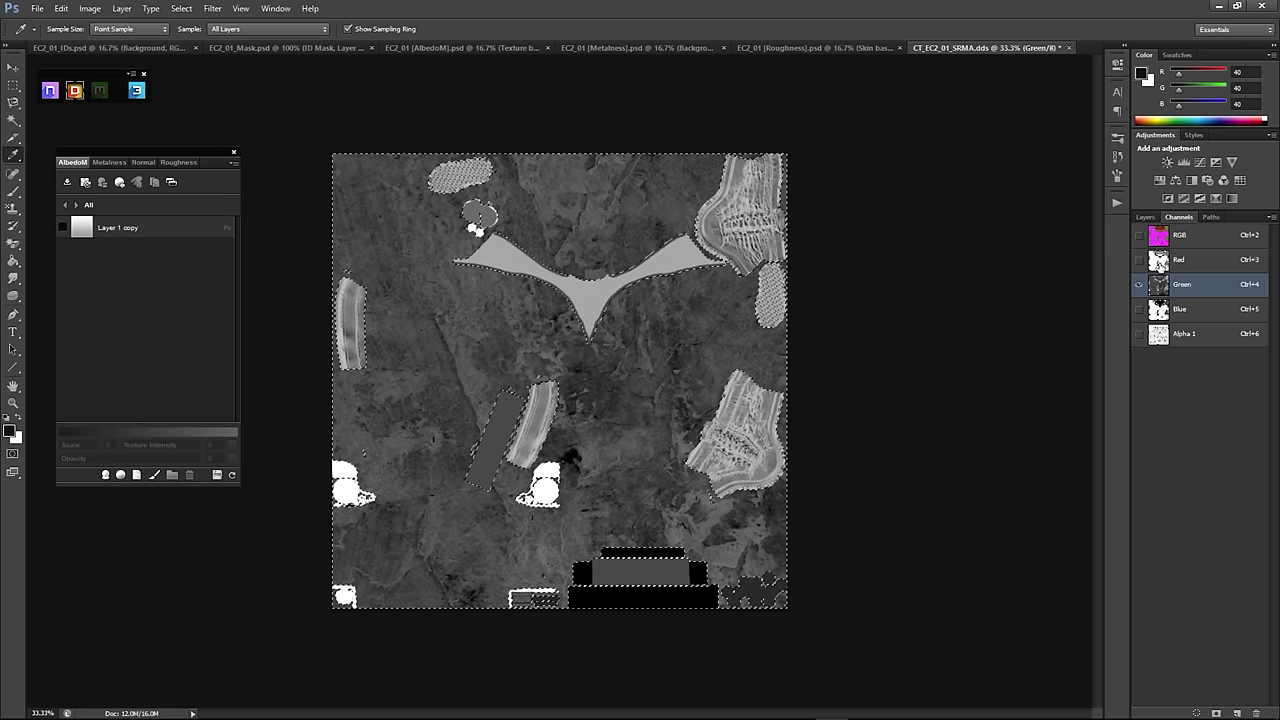
left_click(1152, 264)
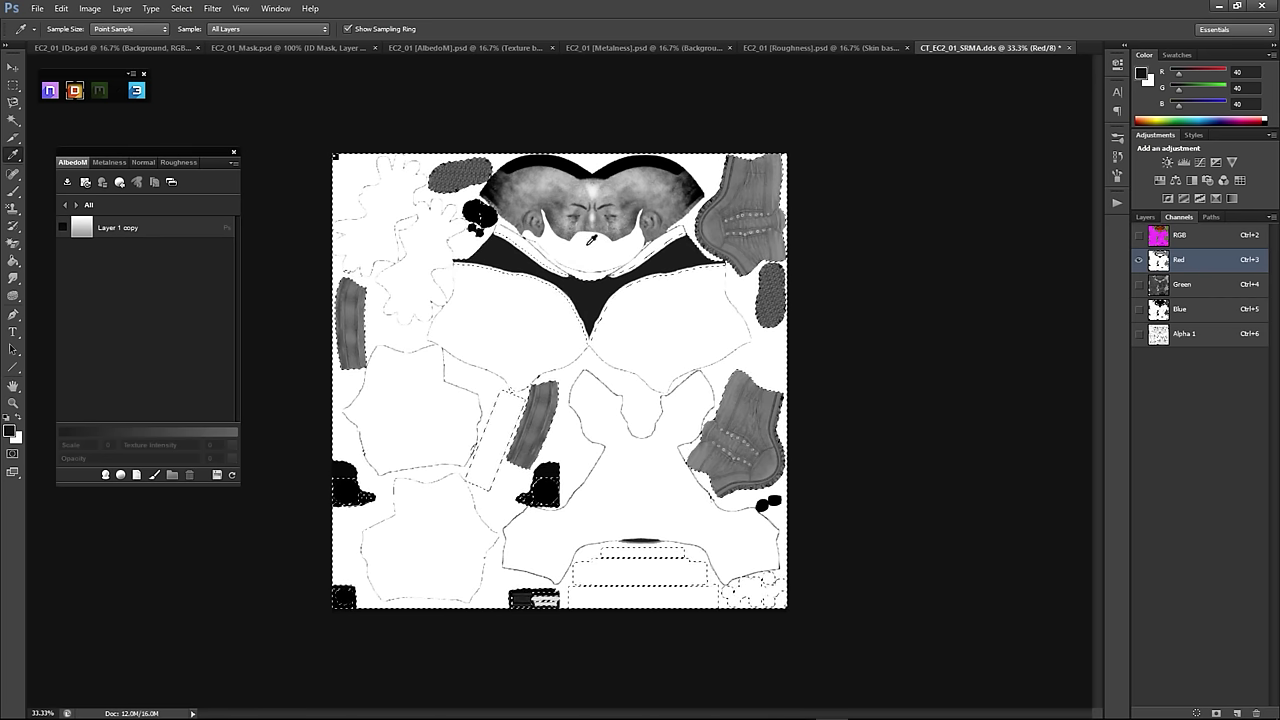
left_click(1212, 310)
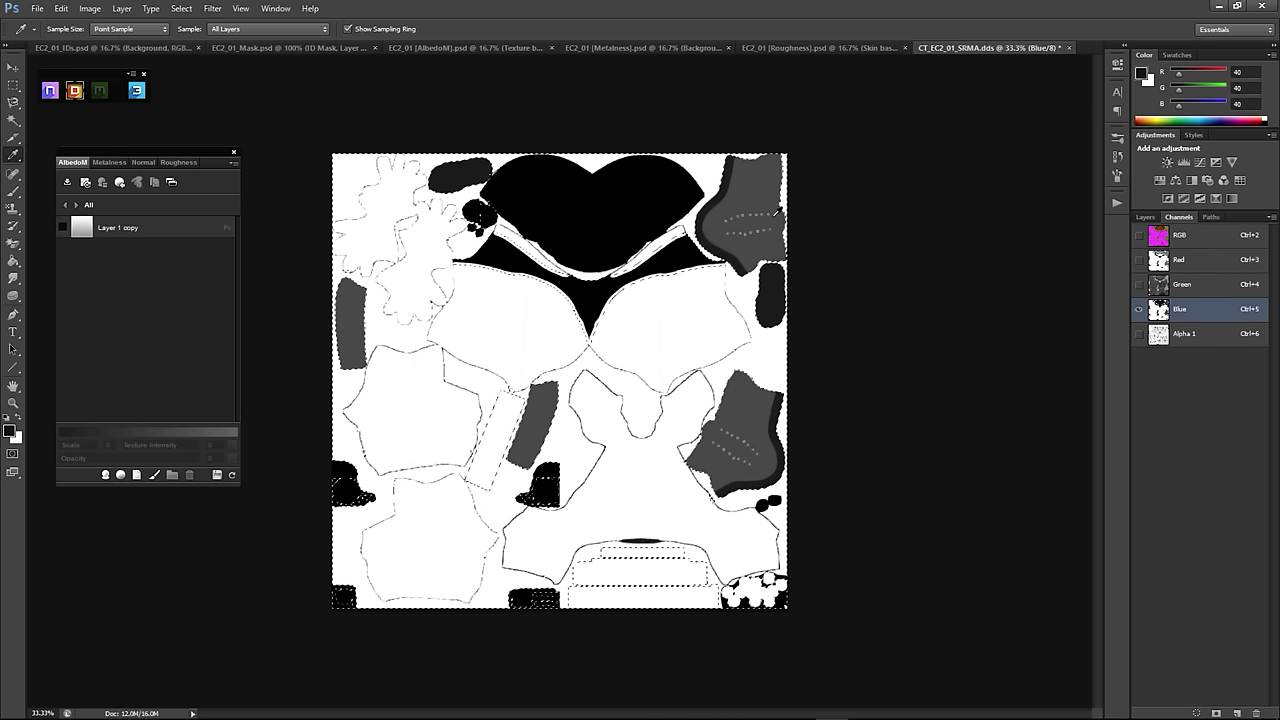
left_click(1189, 338)
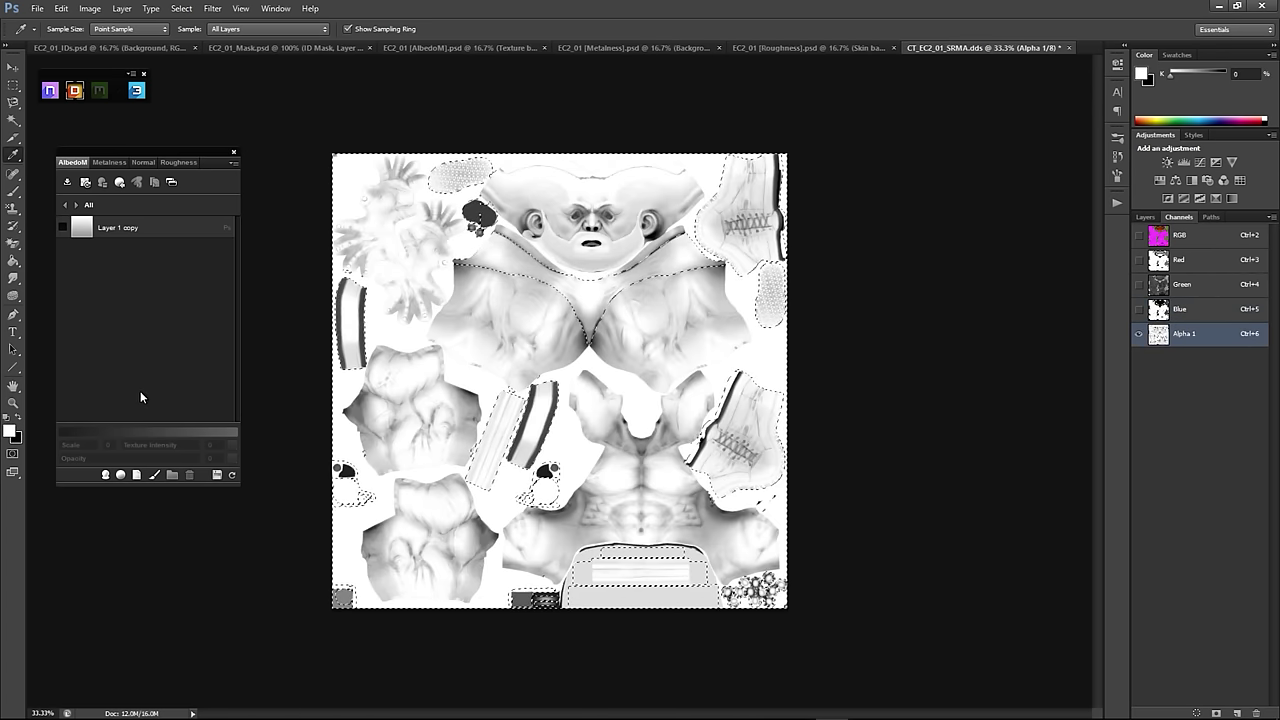
Step: Exit DDO and close the leftover DDO project document without saving
left_click(74, 90)
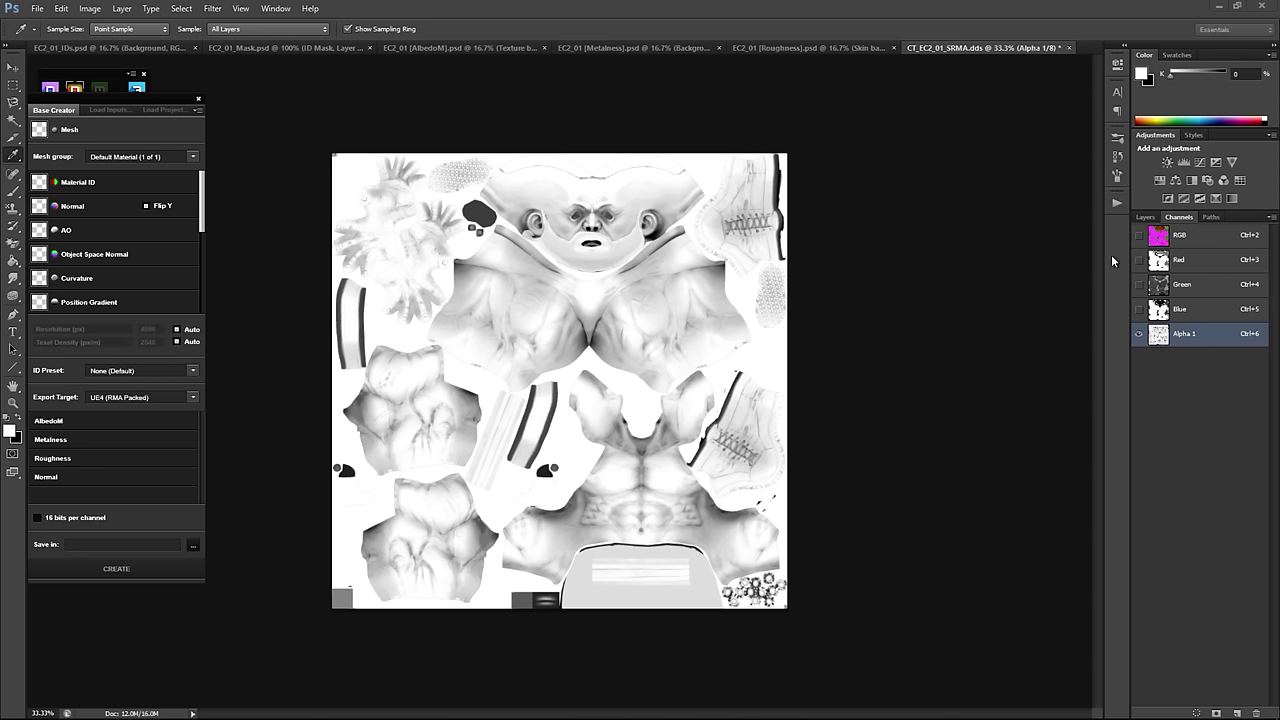
left_click(197, 100)
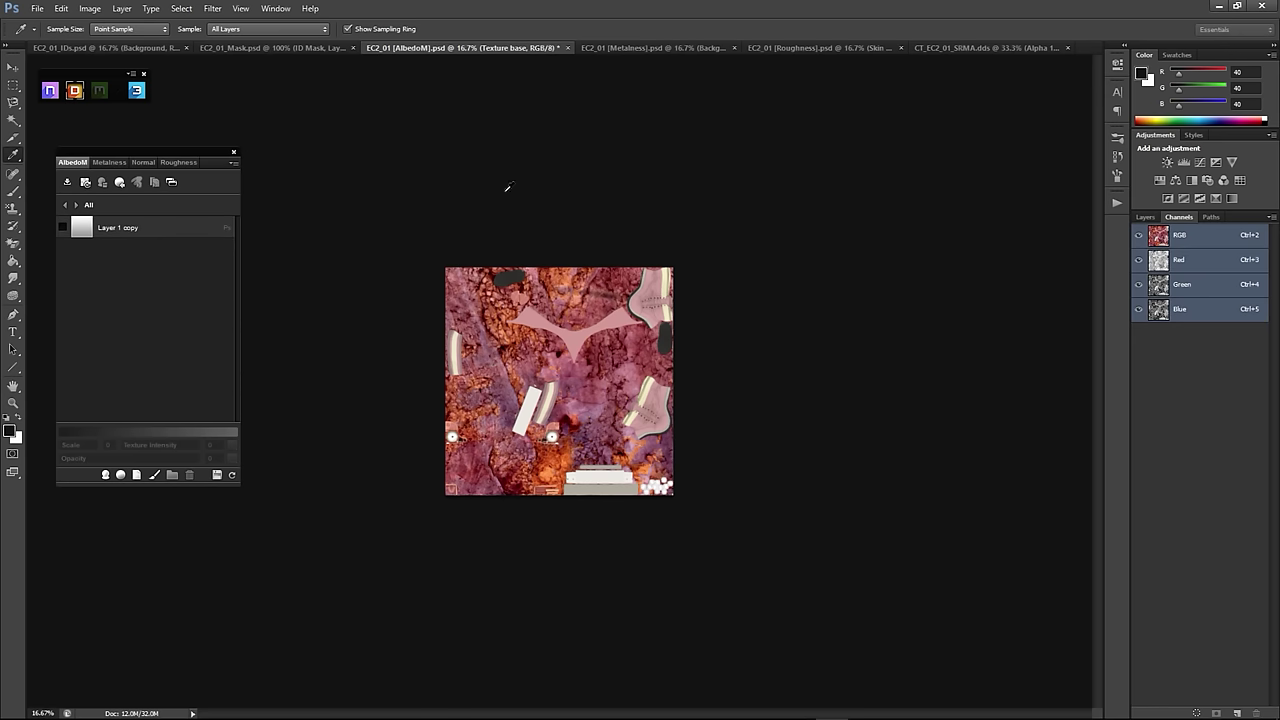
left_click(234, 152)
left_click(672, 418)
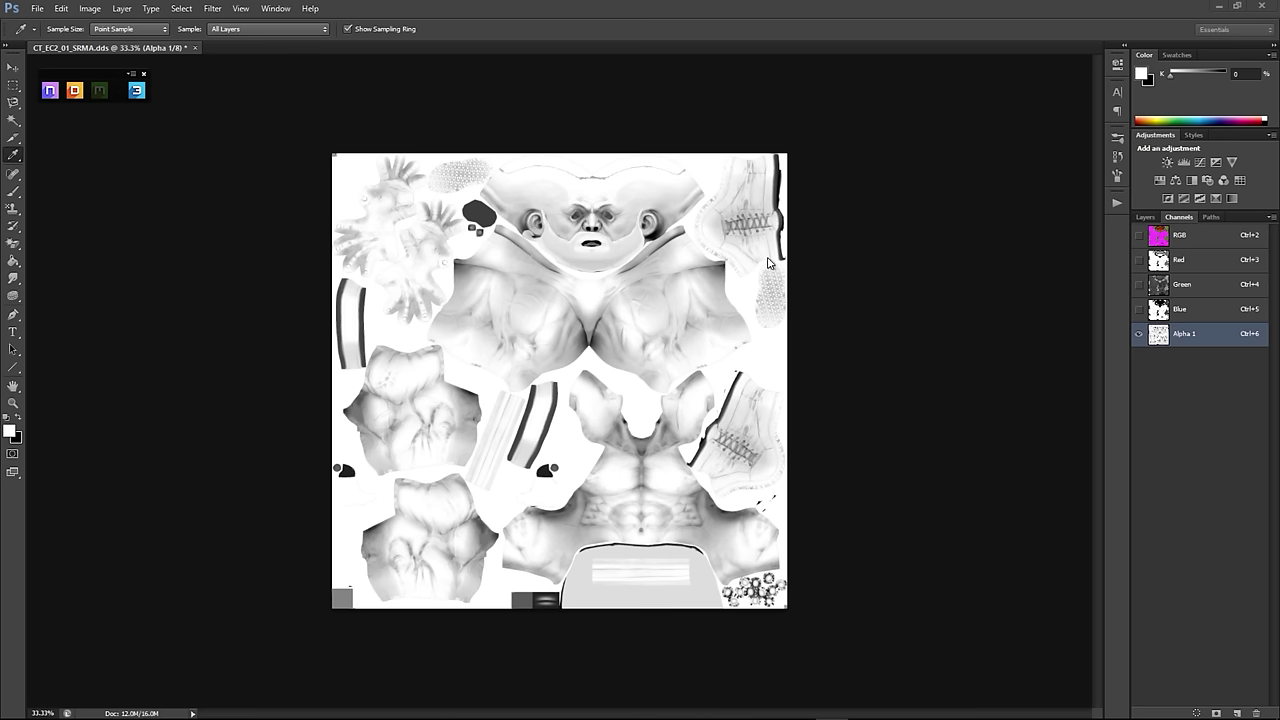
Step: Show the RGB composite with Alpha 1 hidden, set white foreground, and restore the window size
left_click(1205, 235, "ctrl")
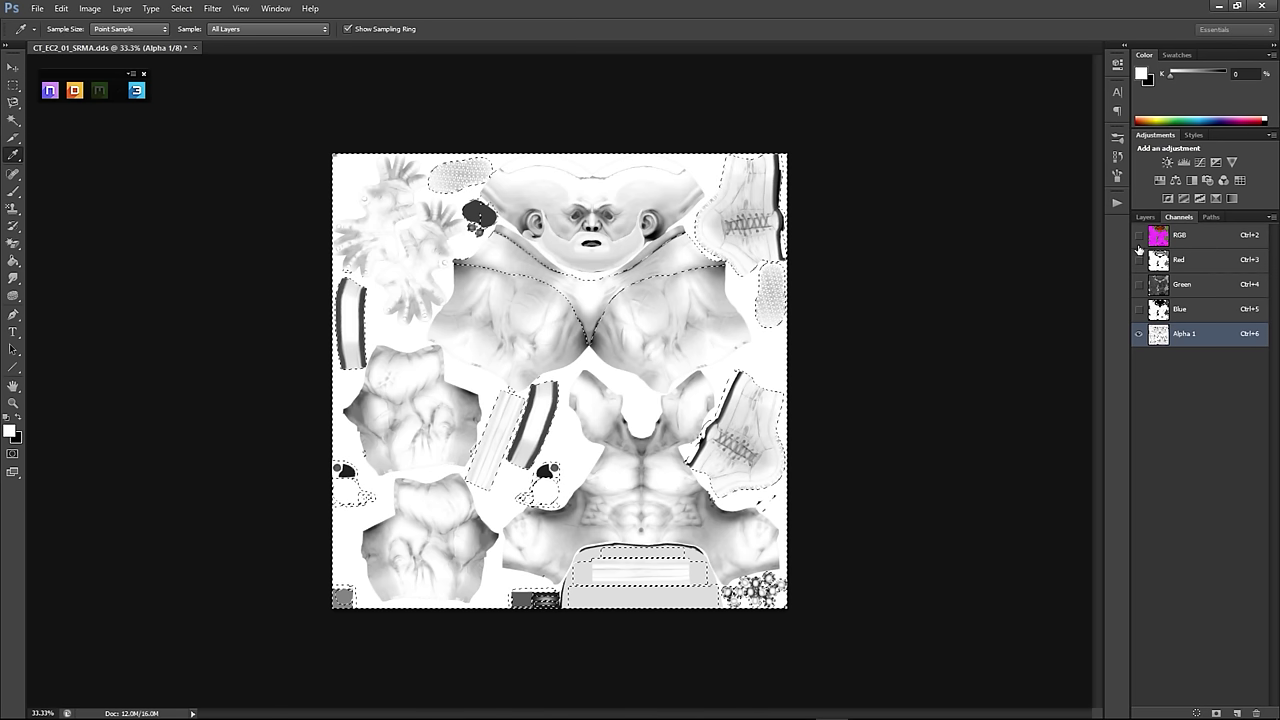
left_click(1138, 235)
key("x")
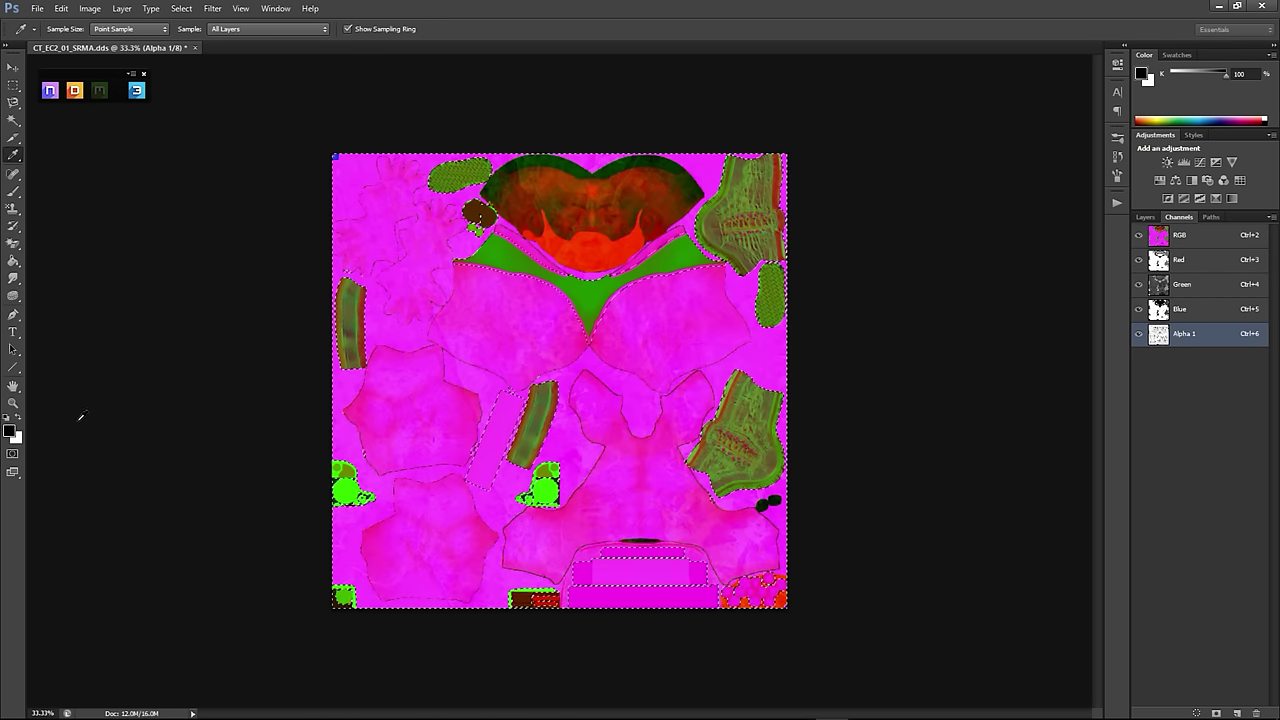
left_click(1138, 333)
key("x")
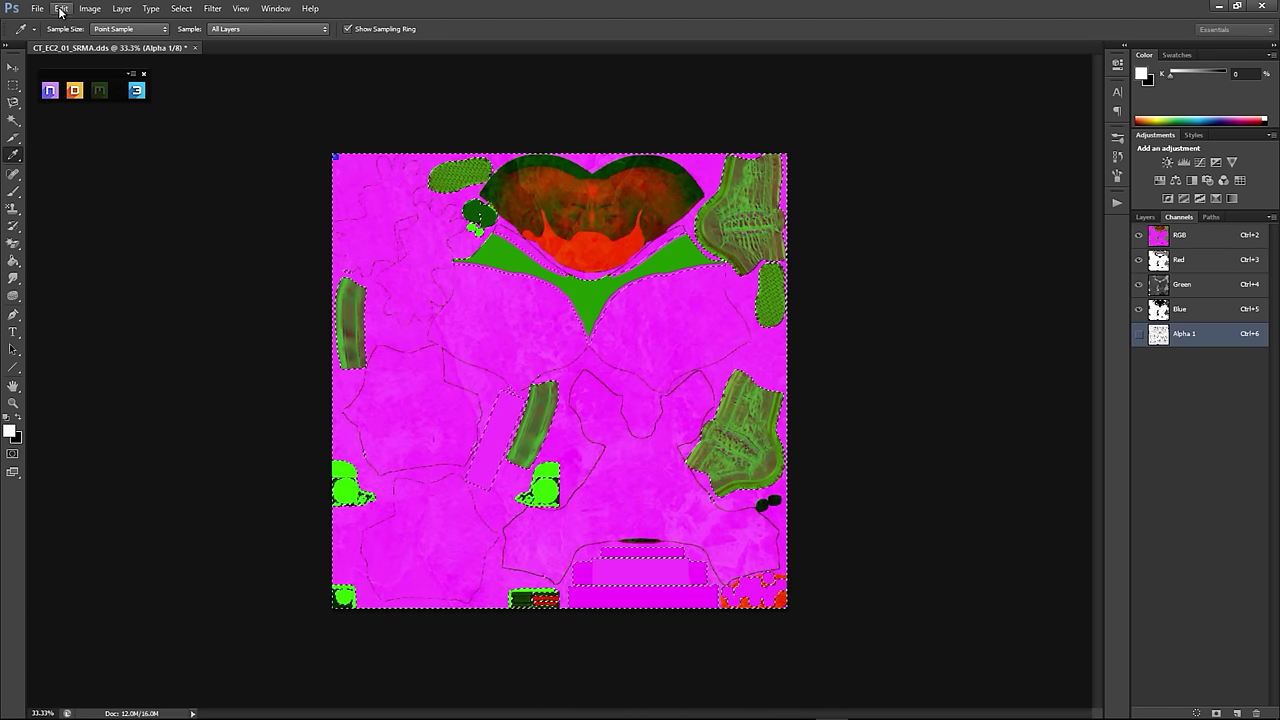
double_click(358, 21)
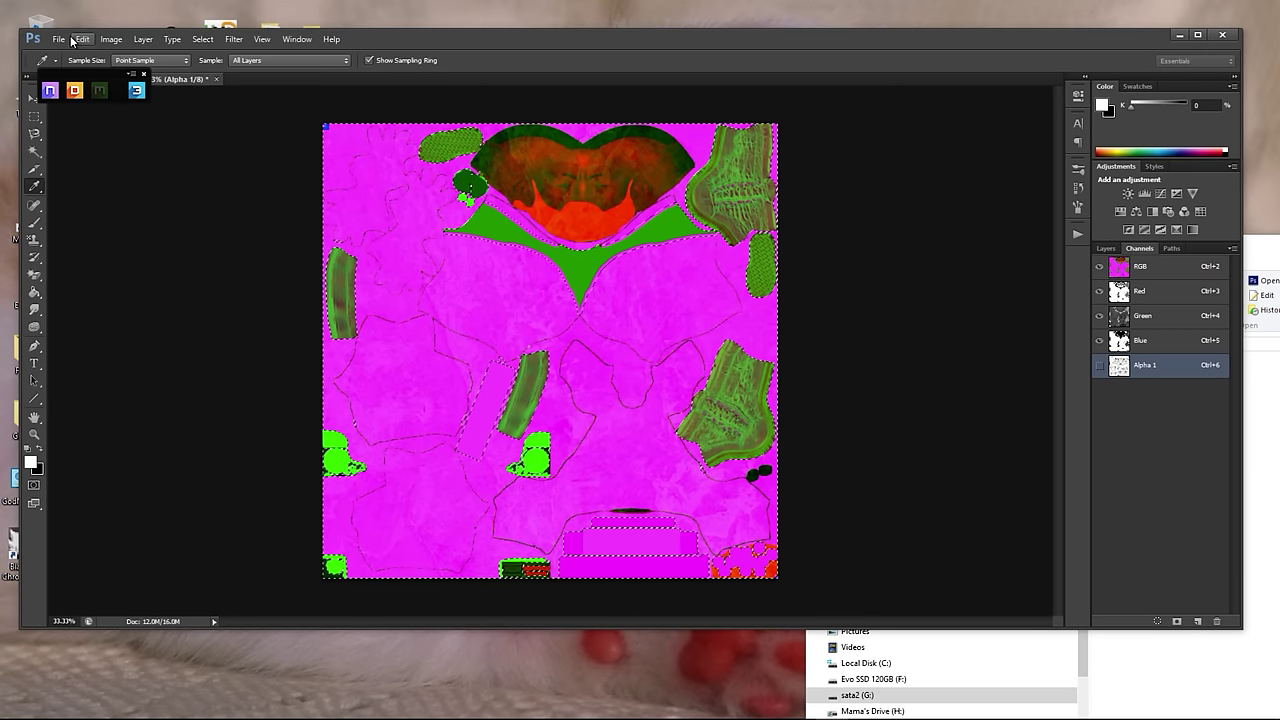
Step: Save CT_EC2_01_SRMA.dds with DXT5 compression, save again, and close the document
left_click(59, 39)
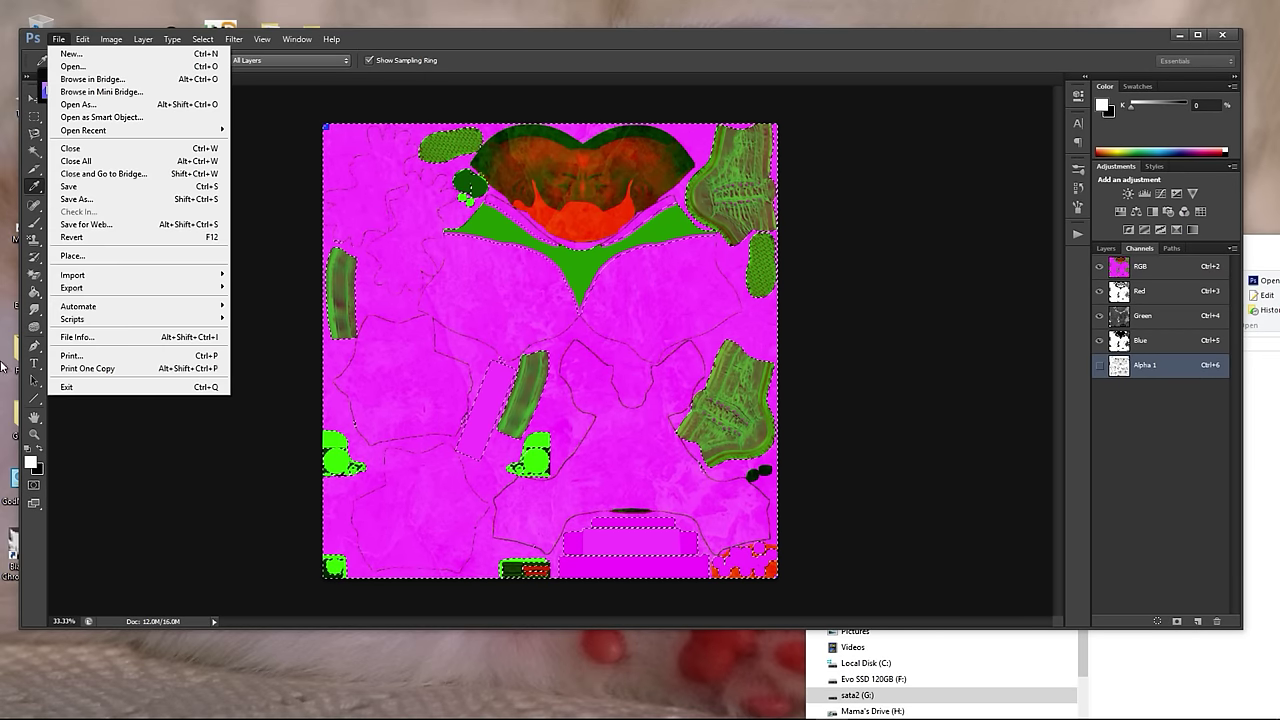
left_click(76, 186)
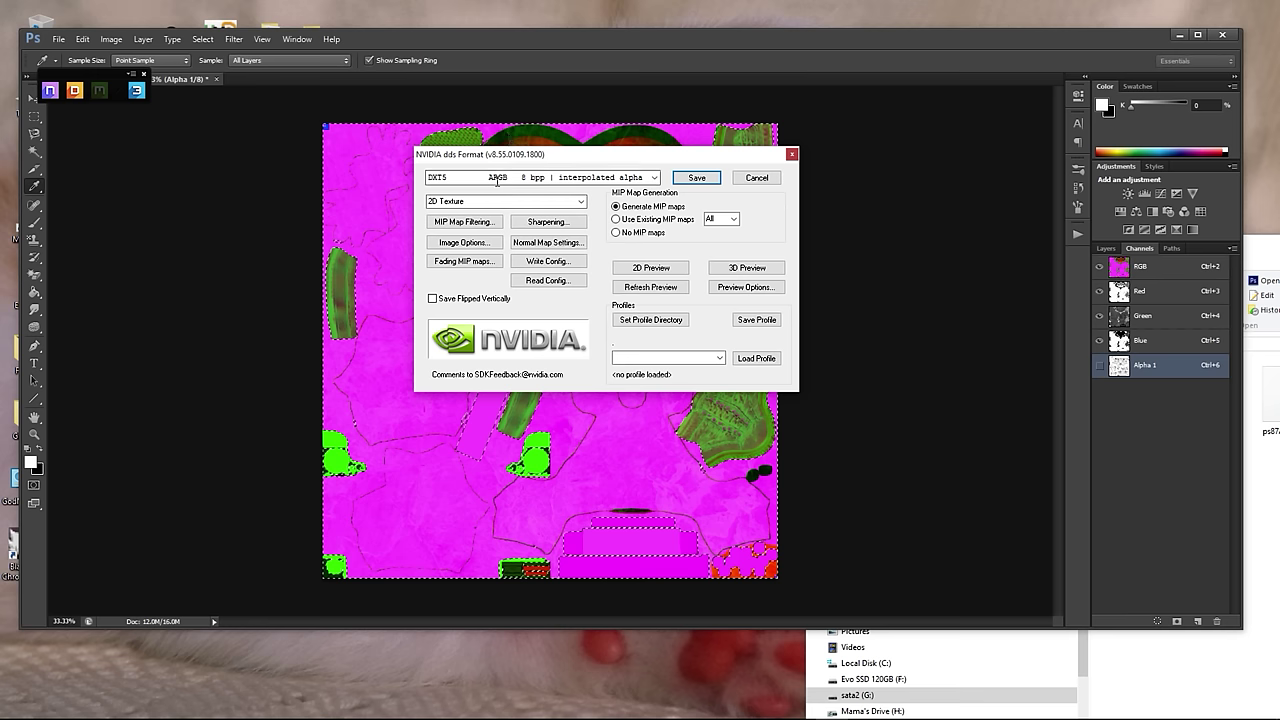
left_click(694, 174)
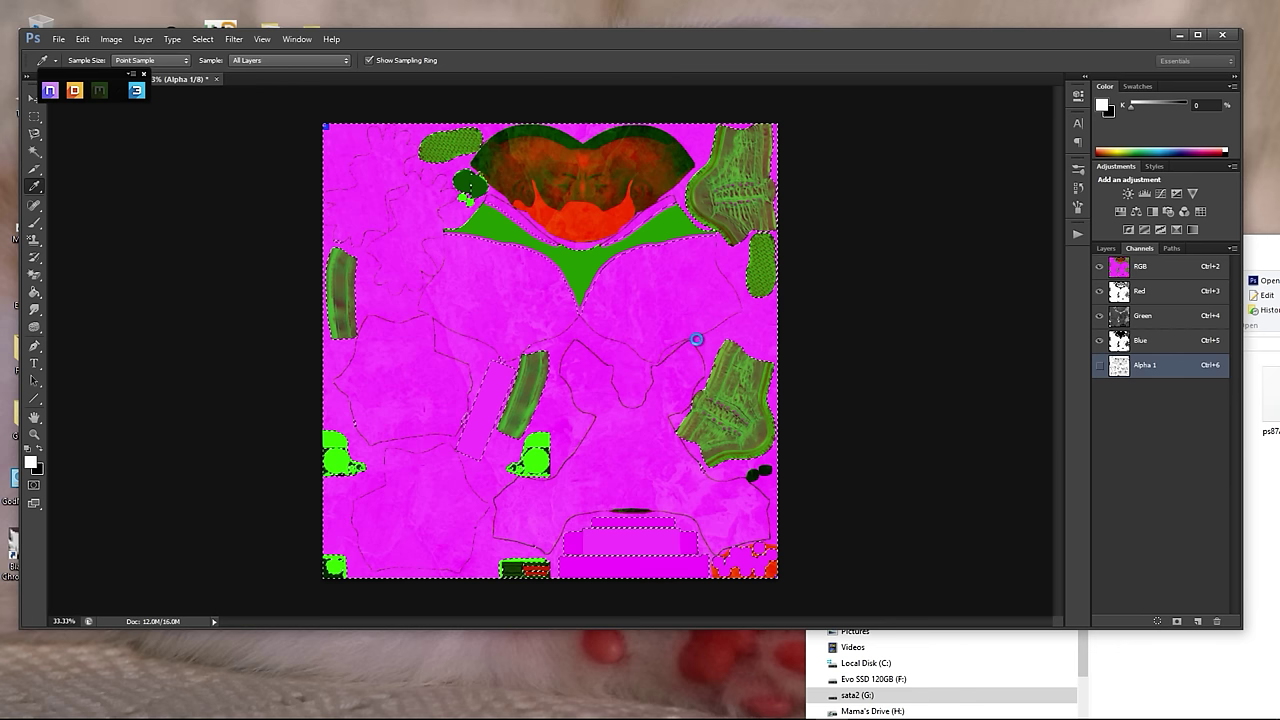
key("ctrl+s")
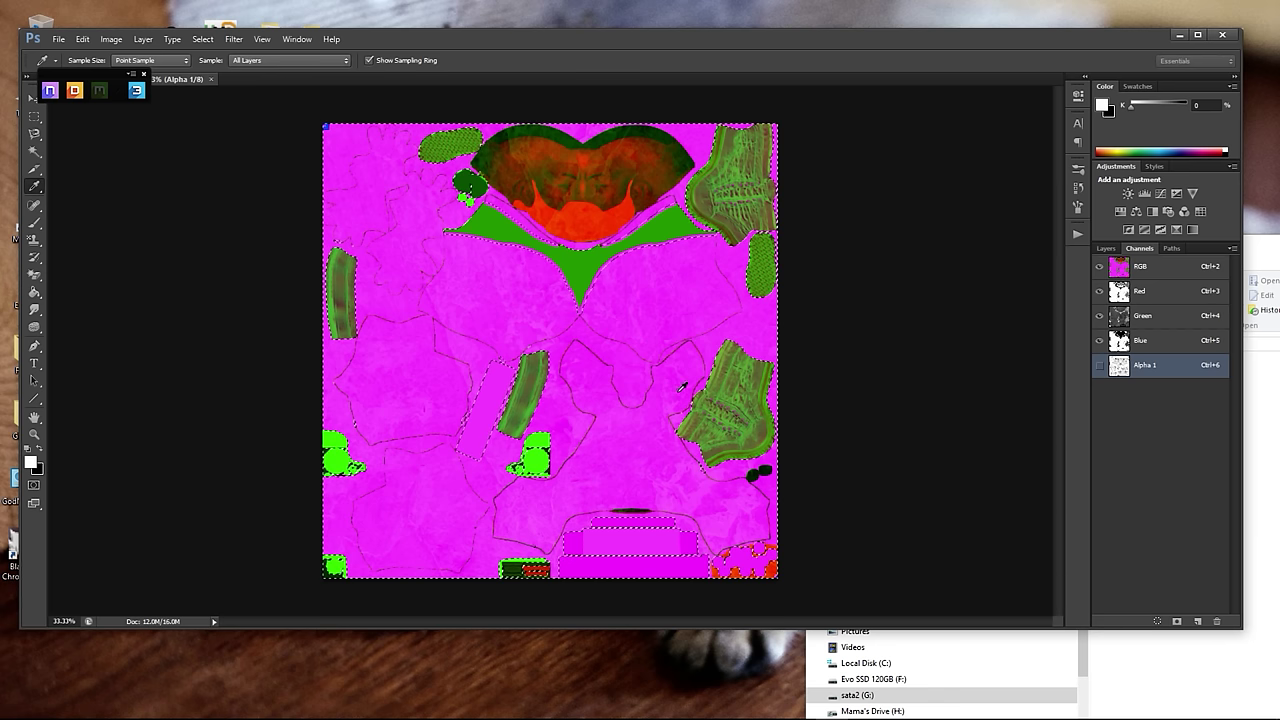
left_click(212, 79)
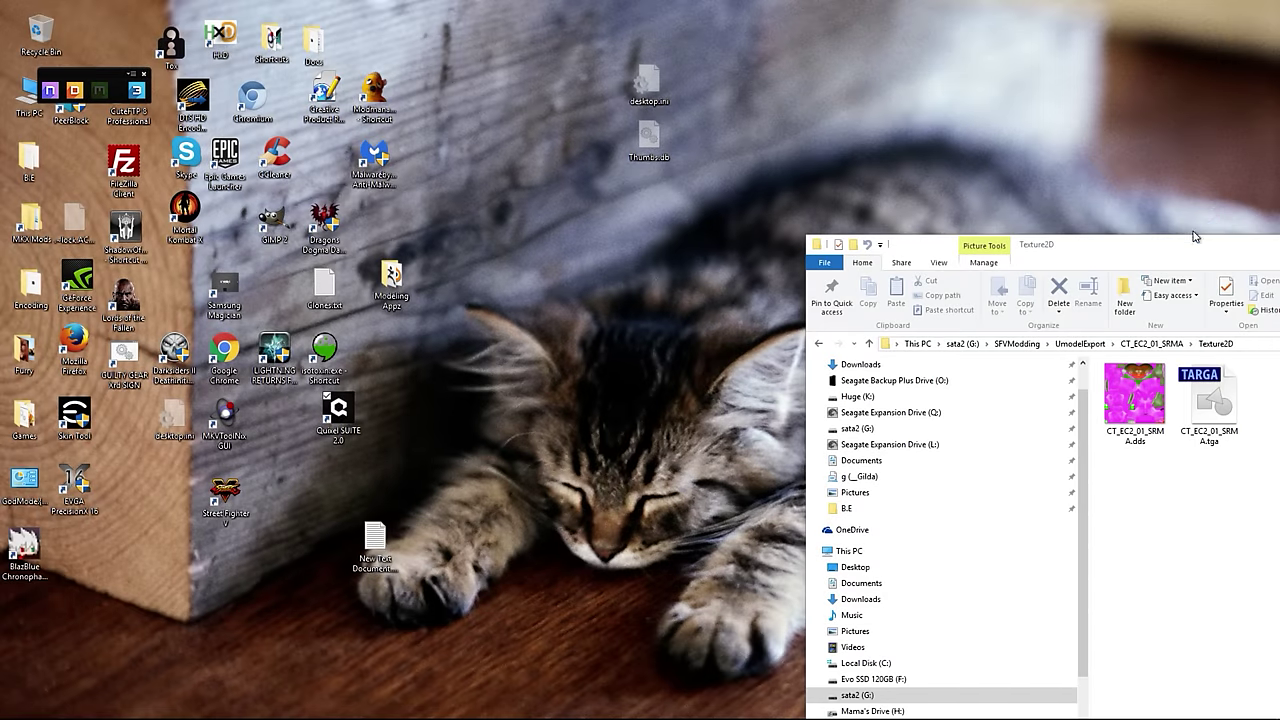
Step: Move the Texture2D Explorer window up and left, then switch to Unreal Editor
left_click_drag(1193, 236, 733, 51)
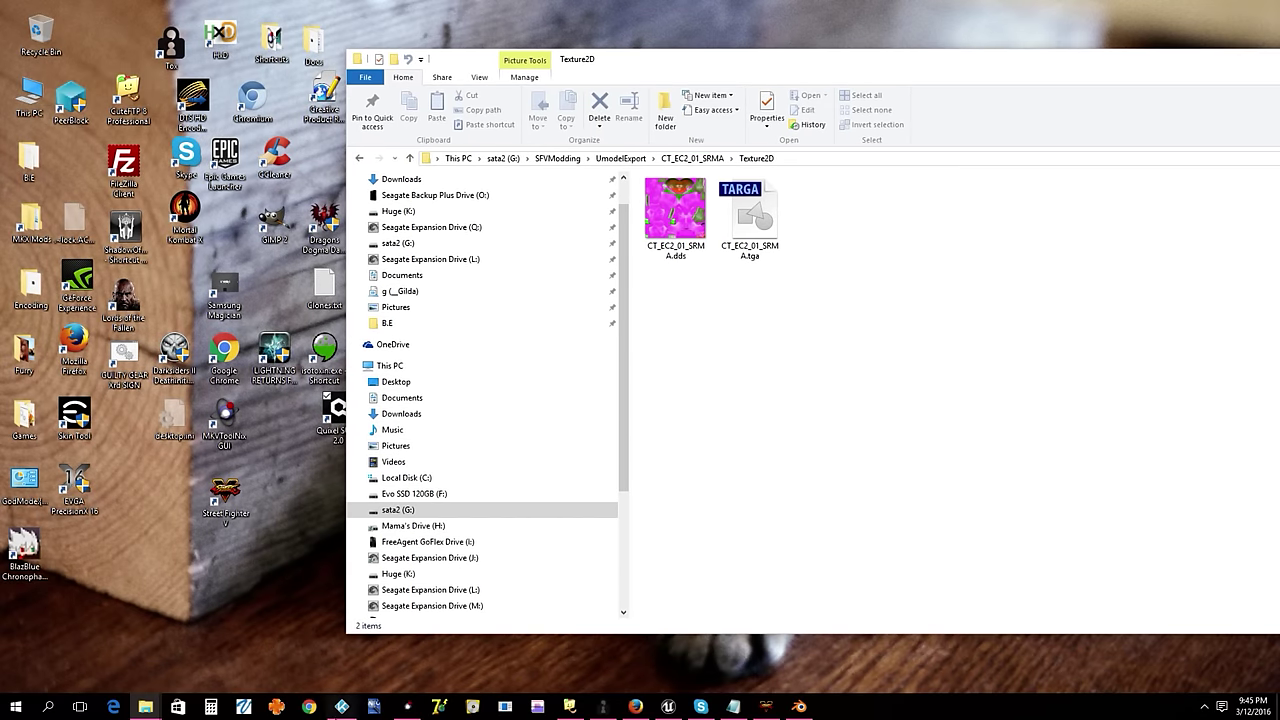
left_click(143, 710)
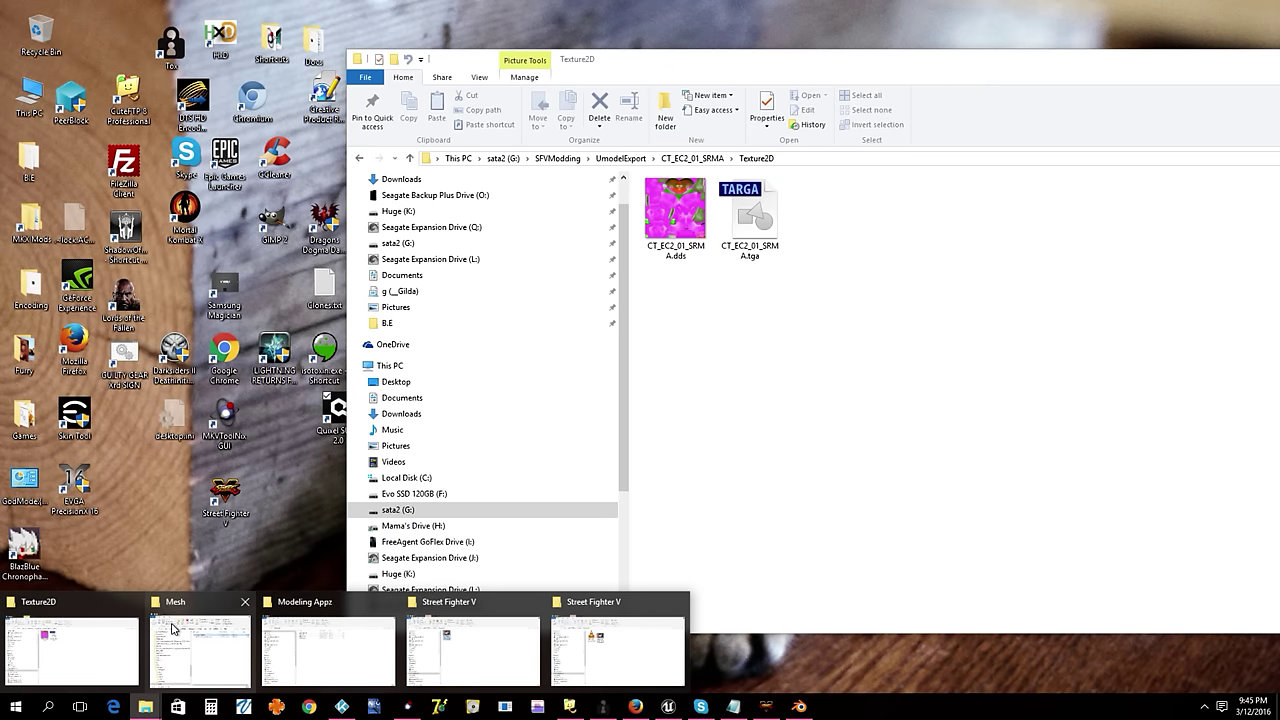
mouse_move(178, 628)
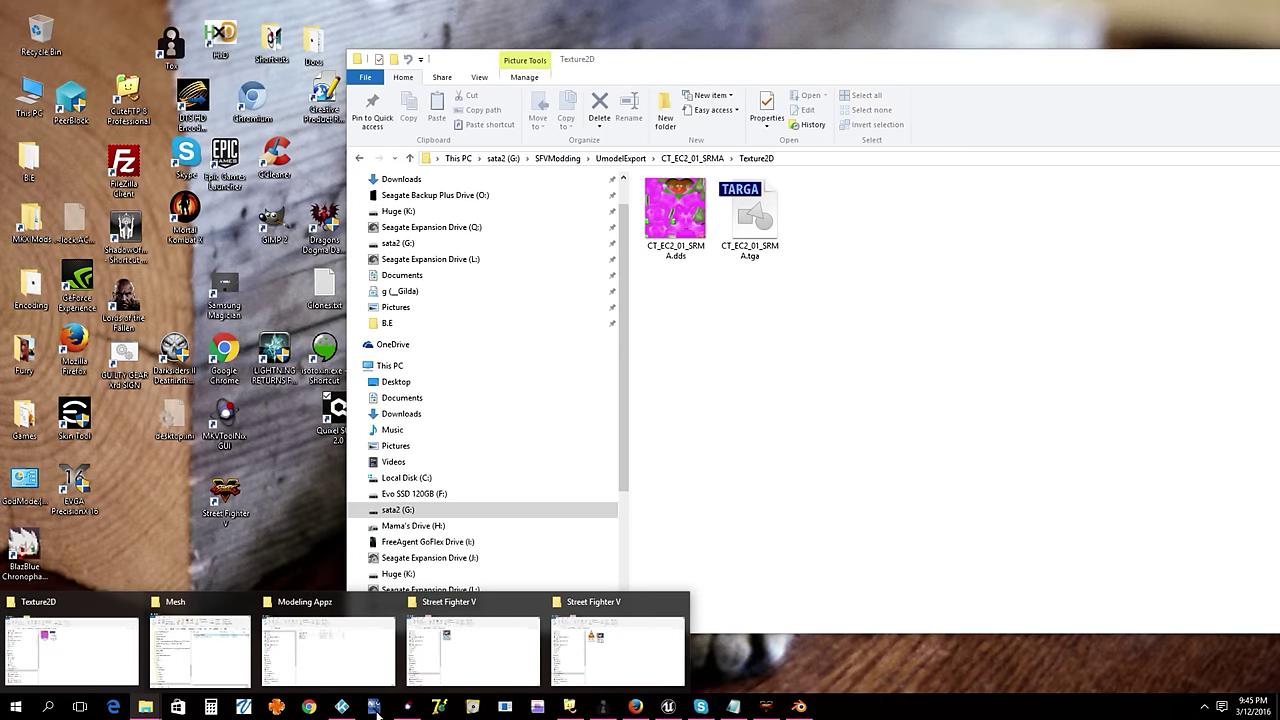
Step: Close the Mesh Details panel and the CMN_Skeleton mesh editor tab
left_click(668, 707)
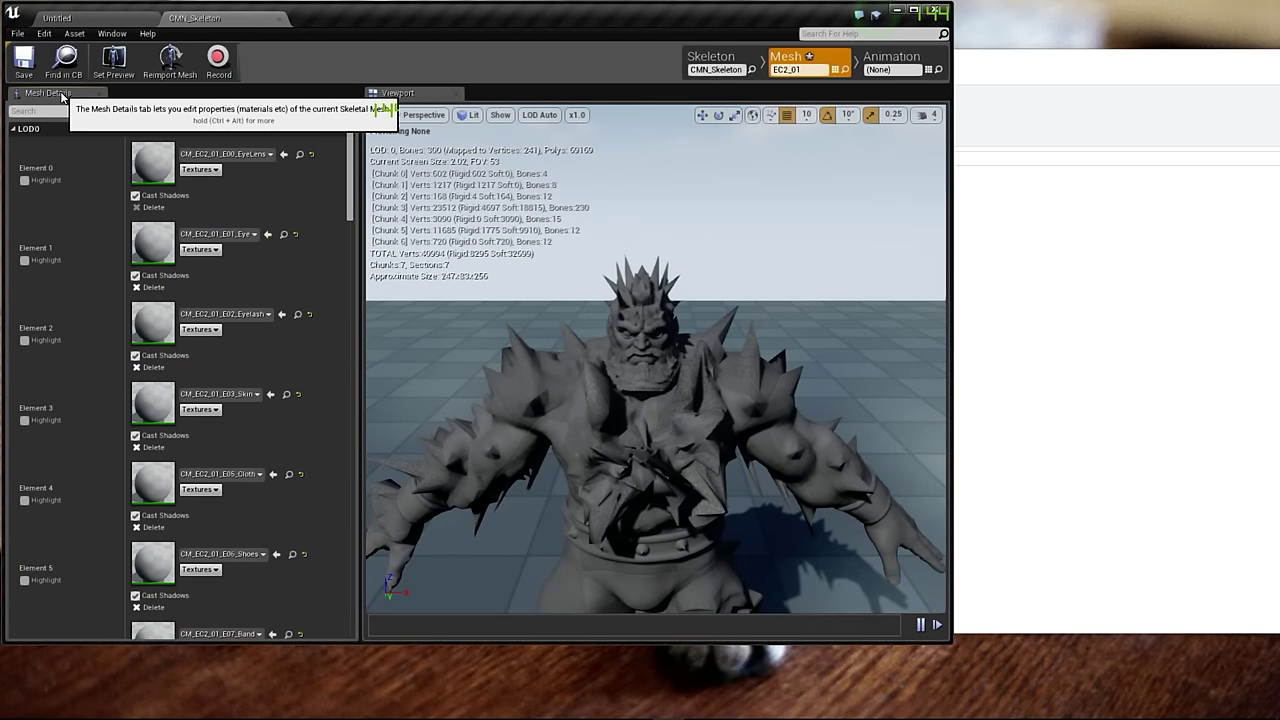
left_click(99, 94)
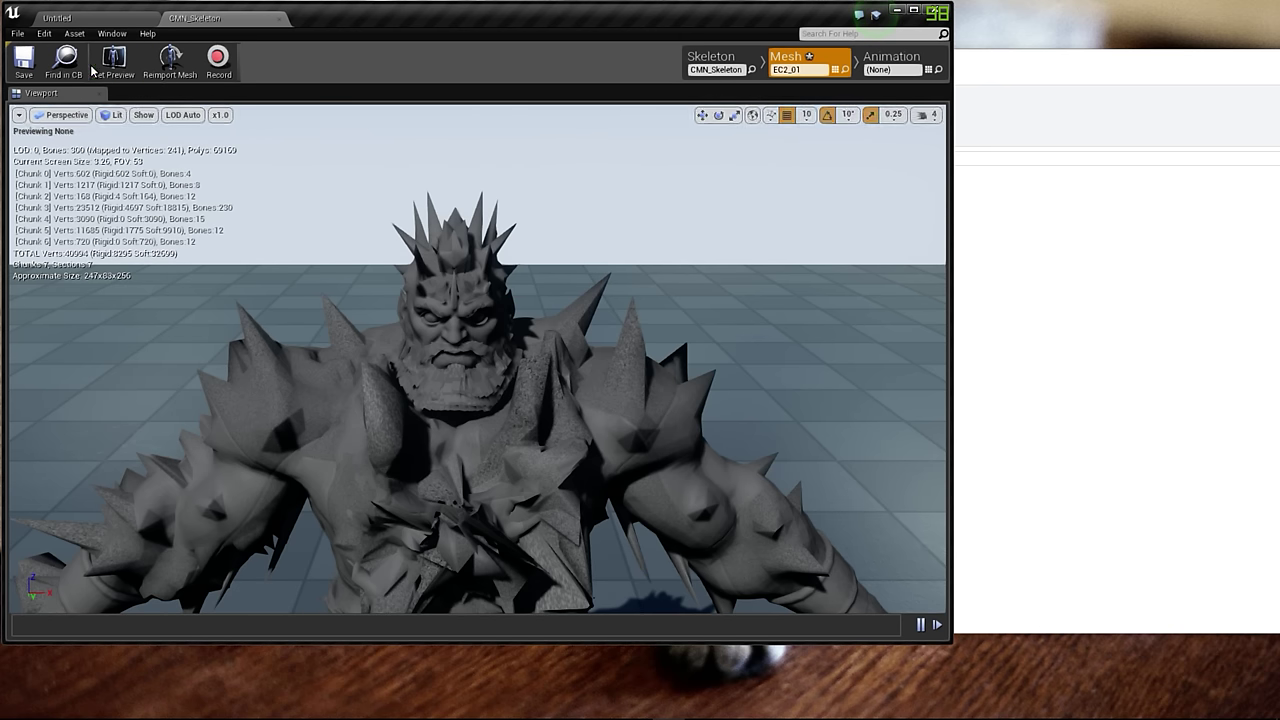
left_click(280, 20)
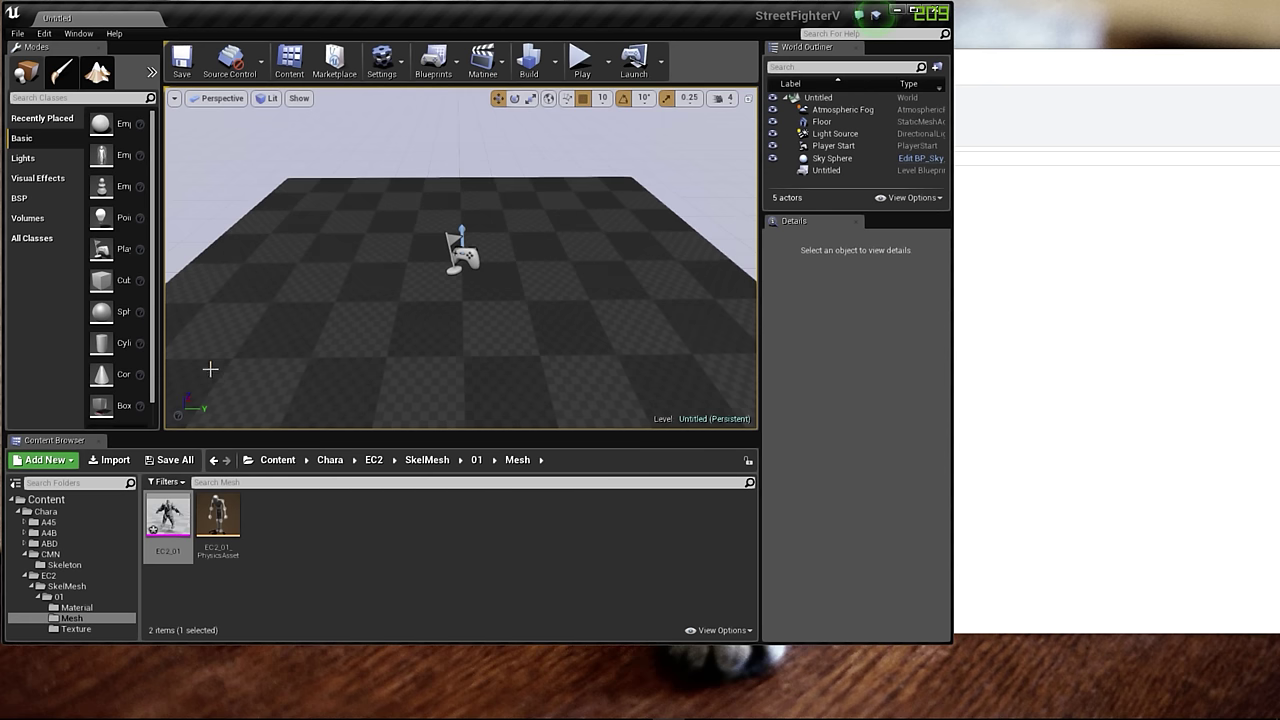
Step: Open the EC2 01 Texture folder and dismiss the CT_EC2_01_NORMAL context menu
left_click(77, 632)
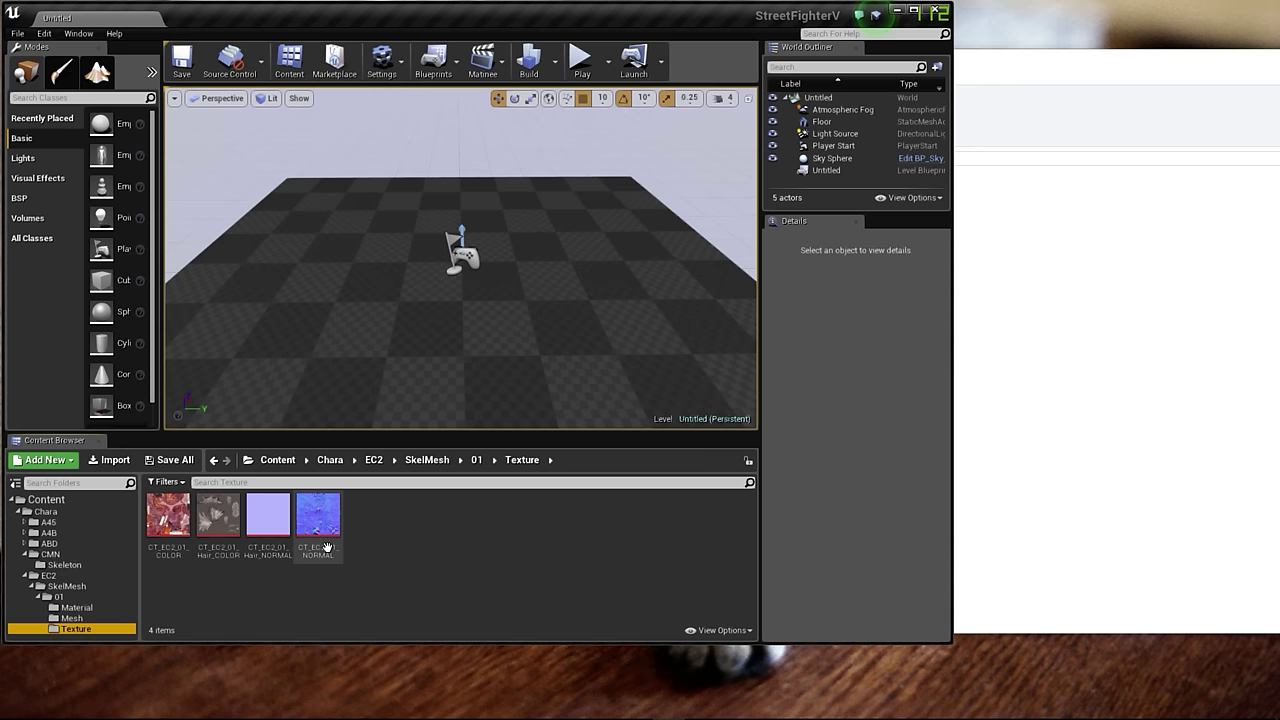
right_click(301, 529)
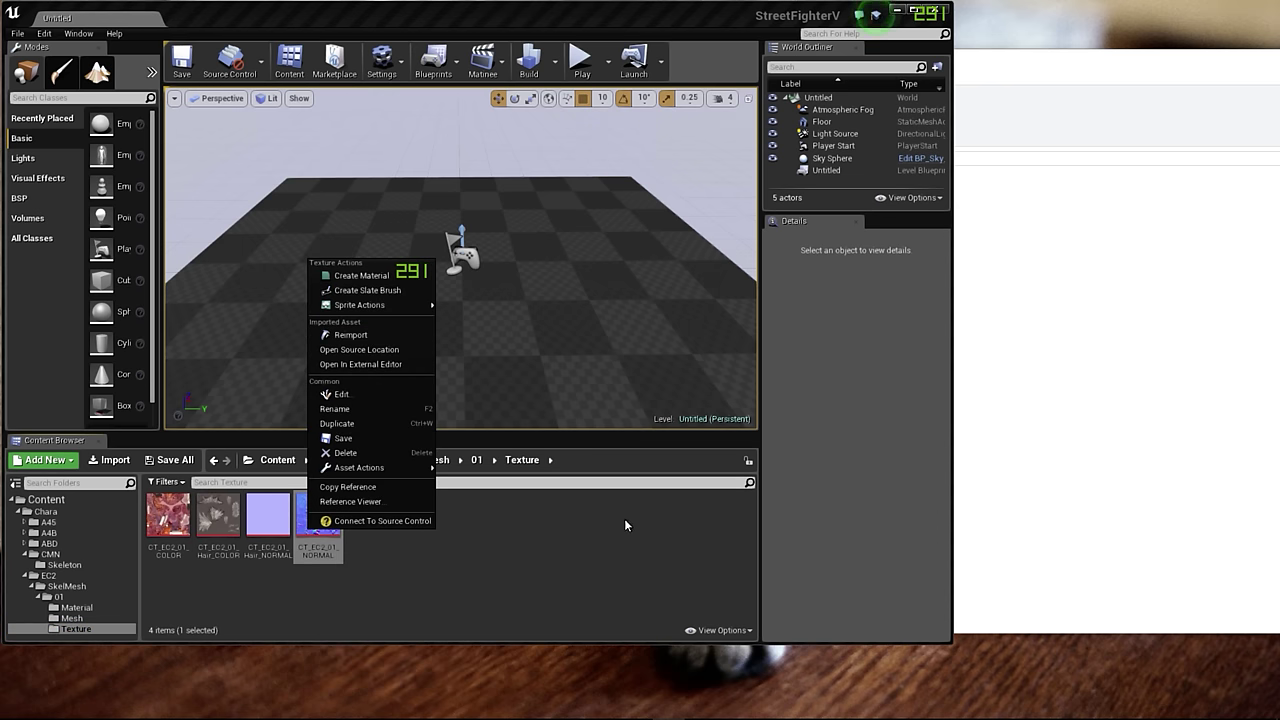
left_click(549, 536)
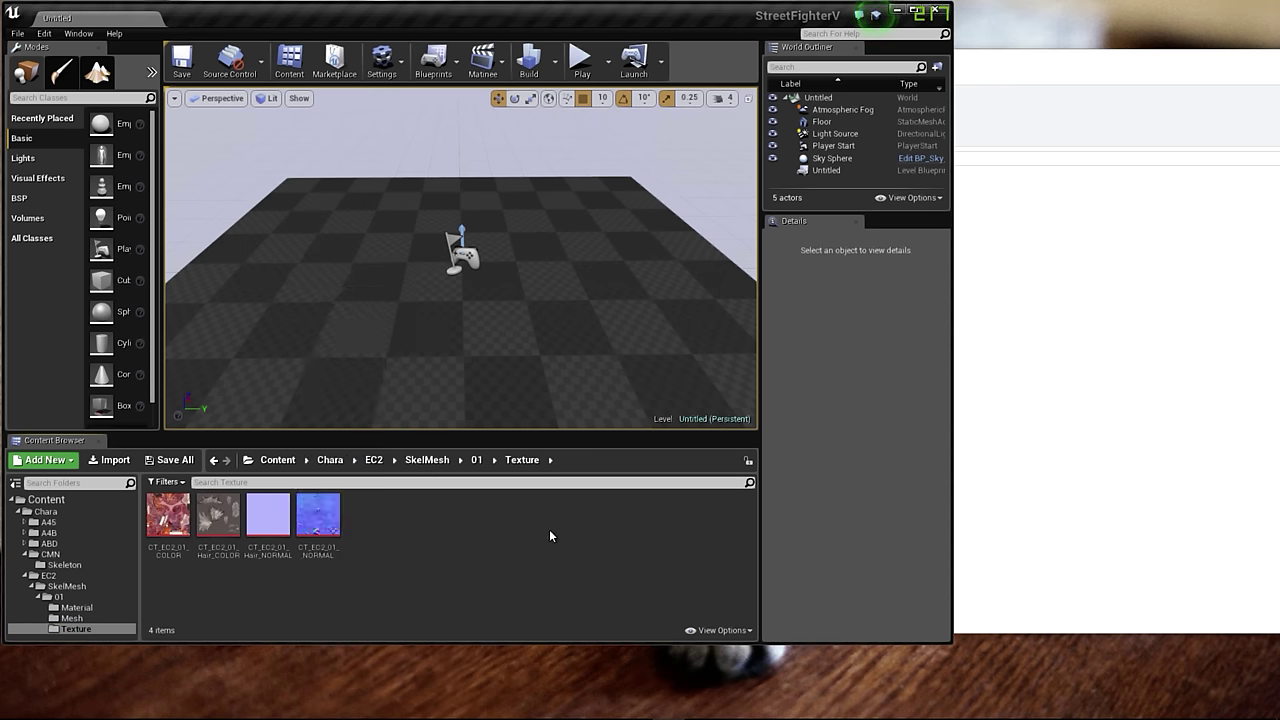
Step: Inspect the CT_EC2_01_NORMAL texture in the texture editor, then close it
double_click(320, 535)
scroll(355, 292, "down", 5)
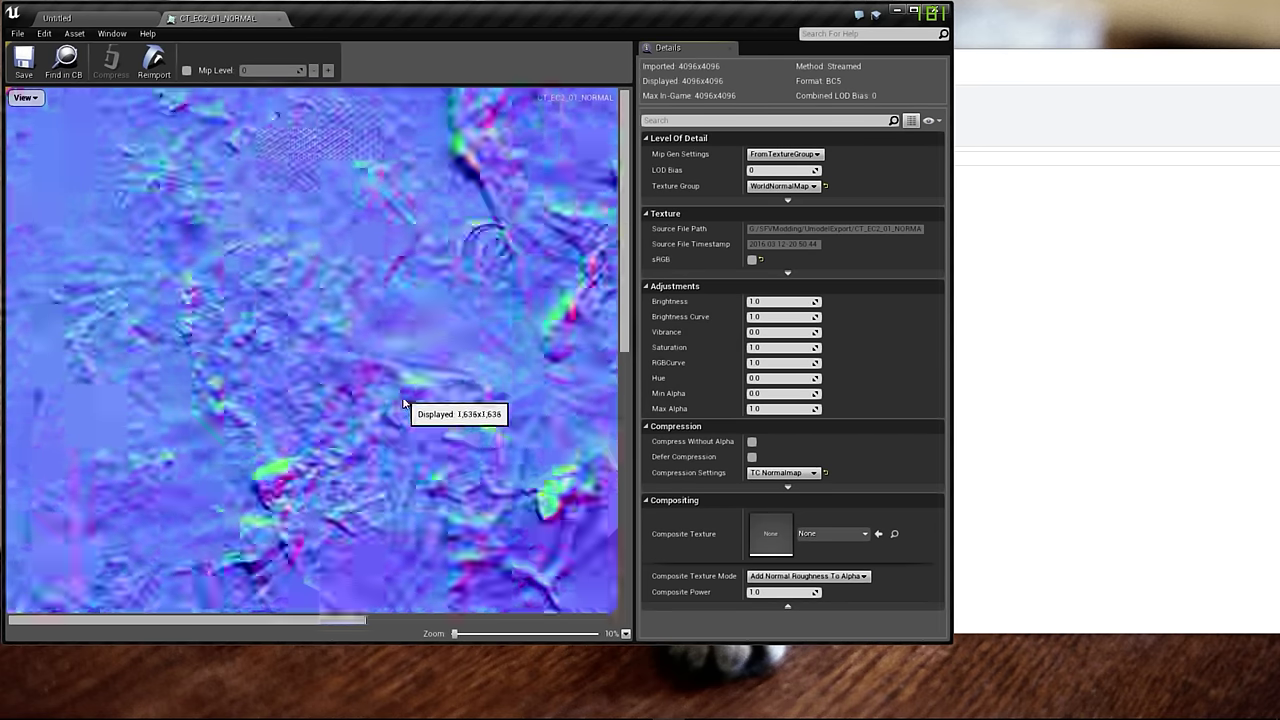
scroll(355, 292, "up", 5)
scroll(329, 300, "down", 2)
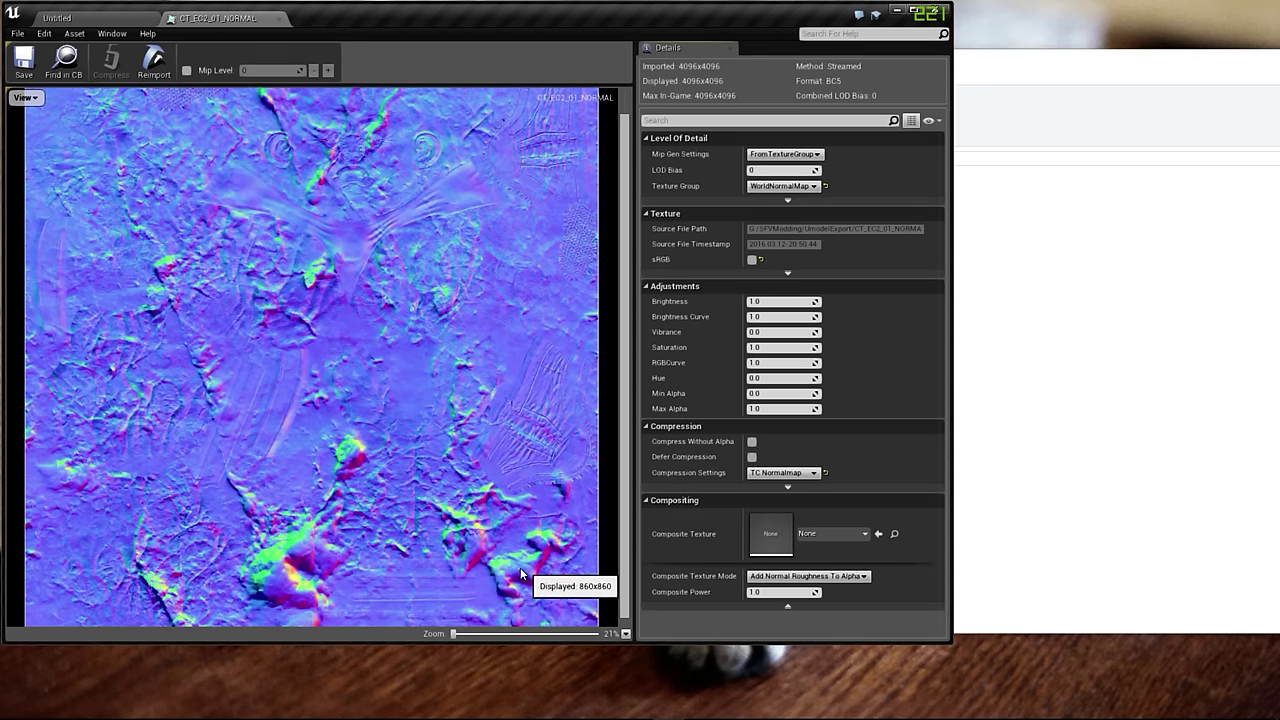
scroll(240, 395, "down", 3)
scroll(240, 395, "up", 3)
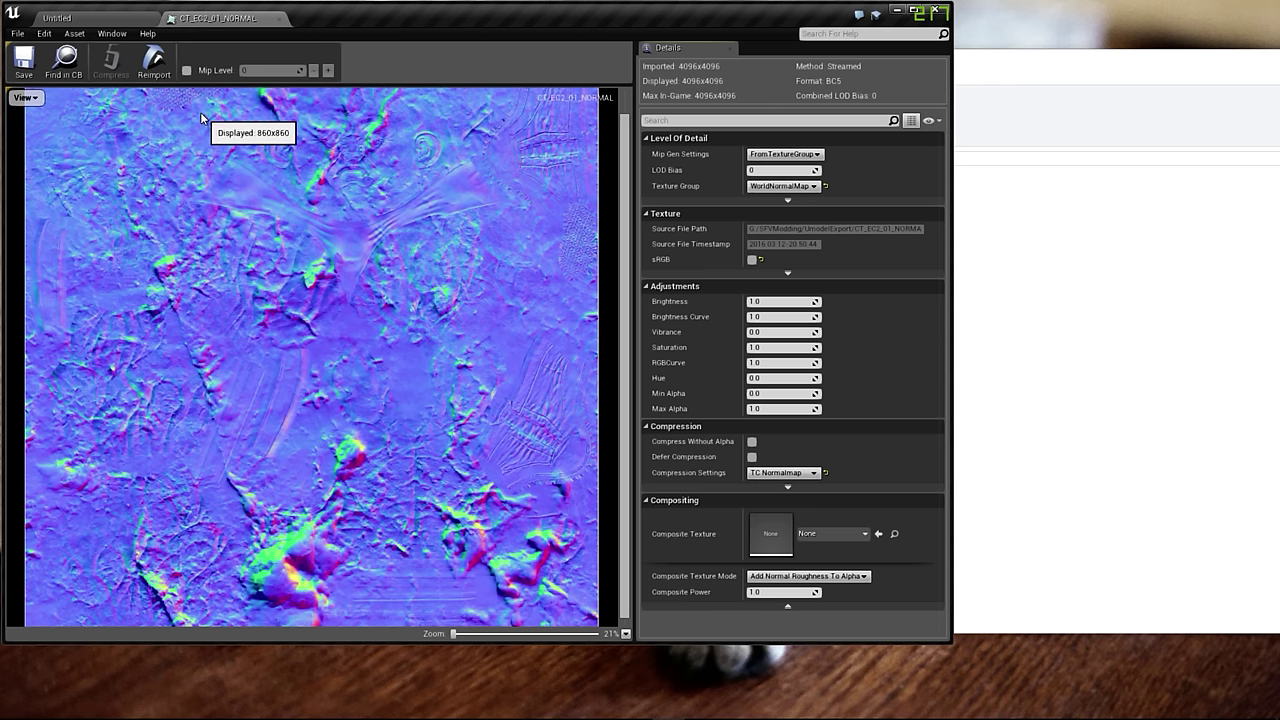
left_click(280, 21)
Step: Open CT_EC2_01_COLOR, save the texture asset, and close its editor
double_click(304, 534)
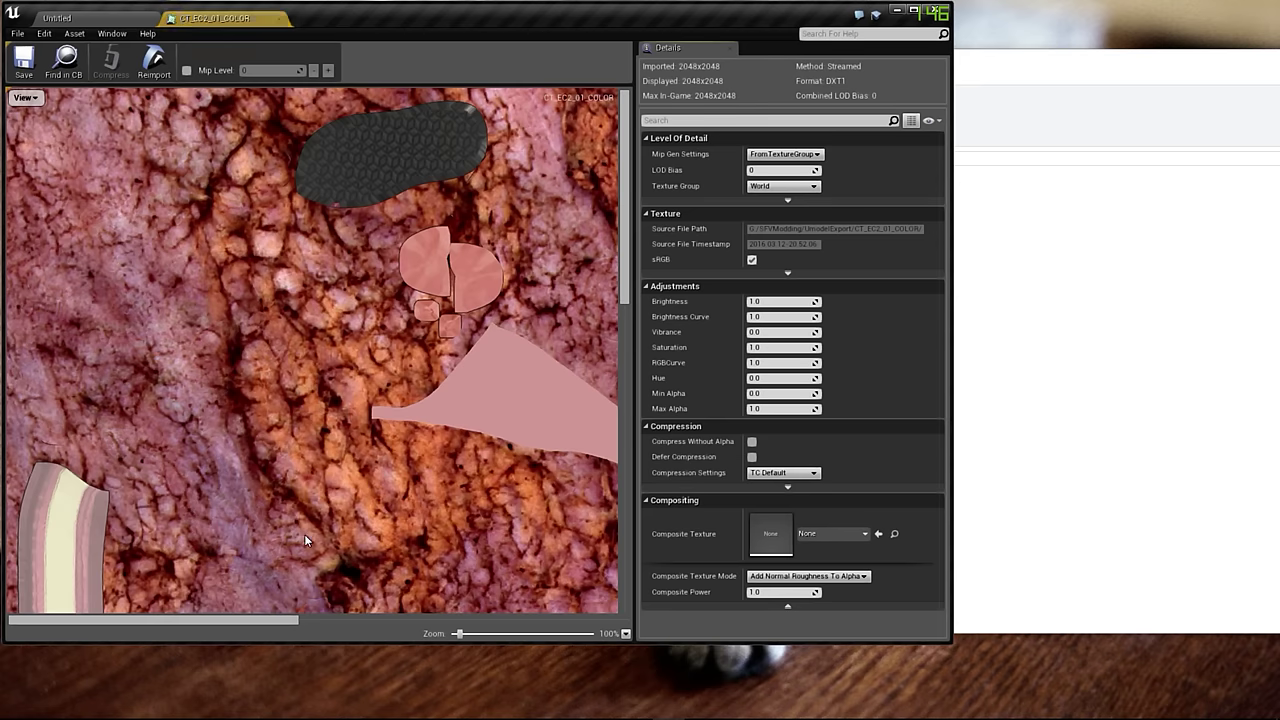
scroll(415, 342, "down", 5)
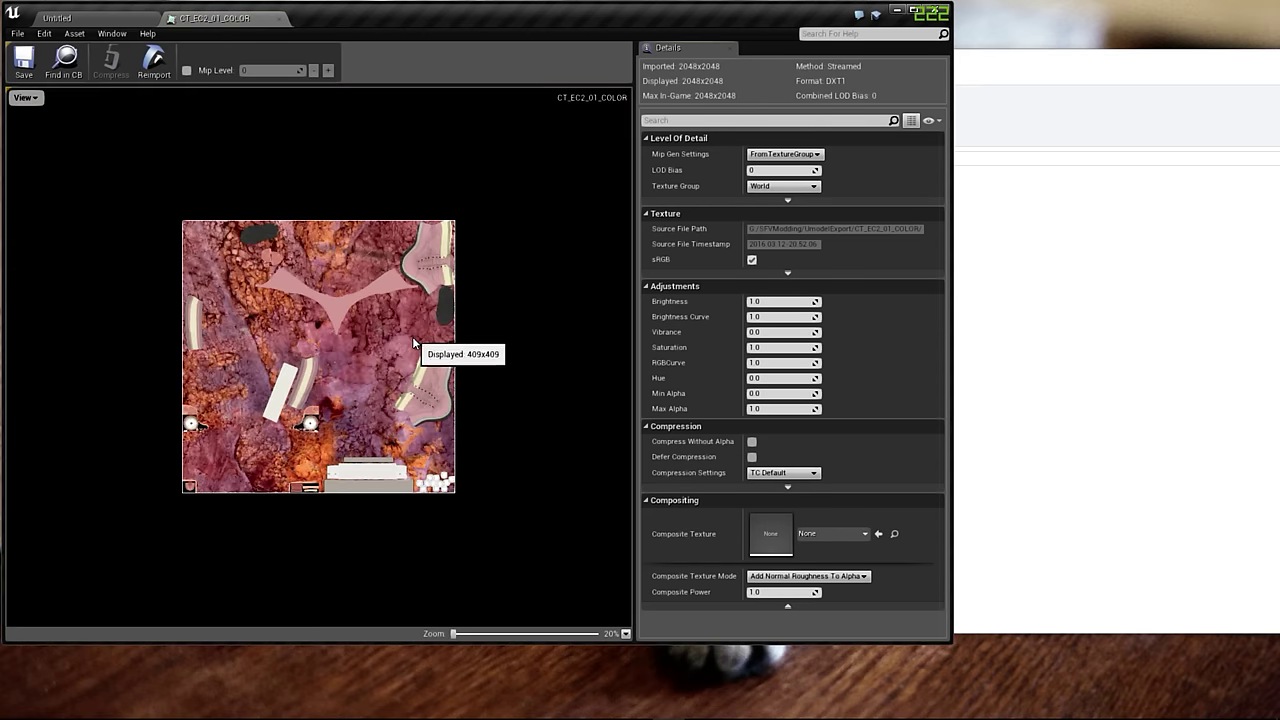
scroll(412, 336, "up", 2)
scroll(412, 336, "down", 2)
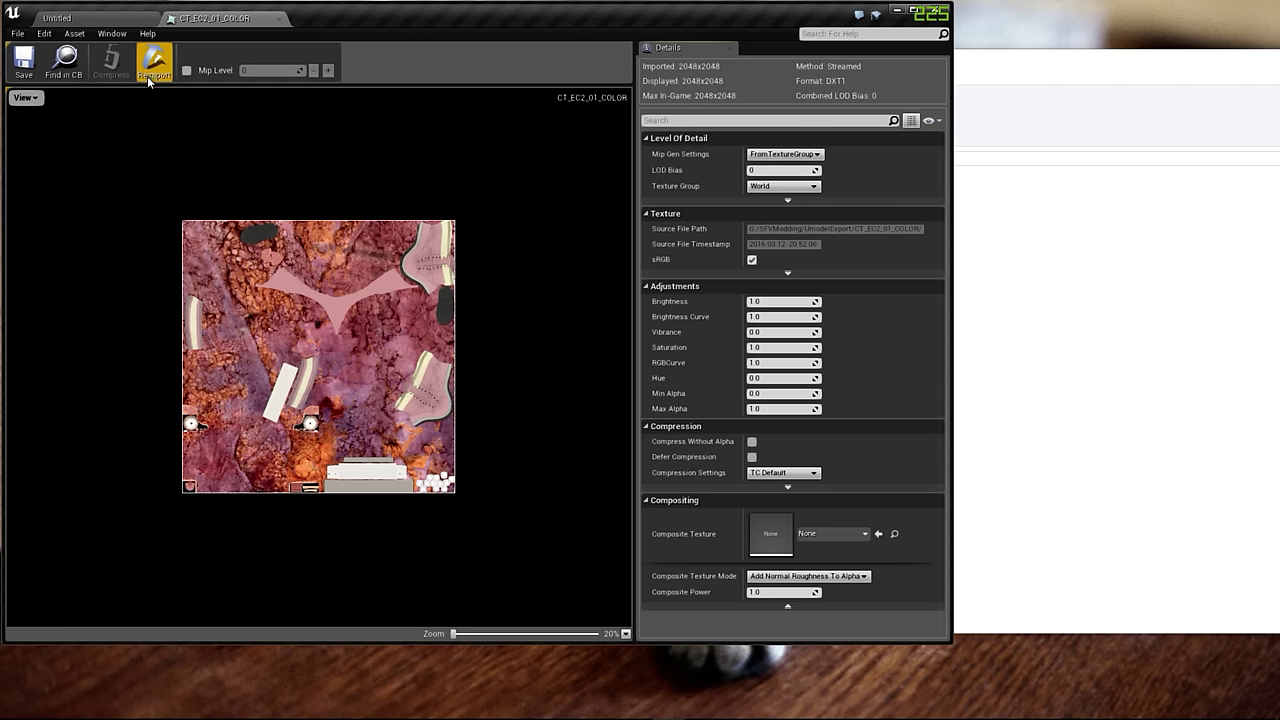
left_click(37, 61)
left_click(283, 18)
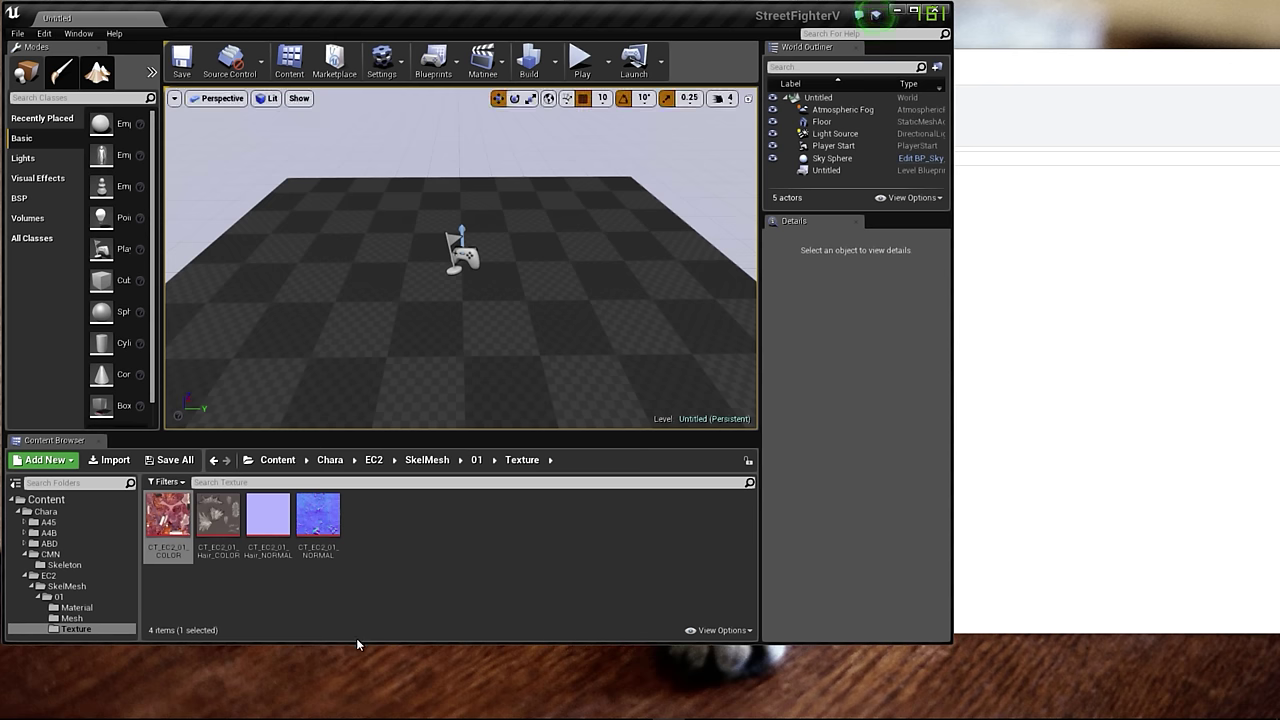
Step: Browse the Material and Mesh folders, cook content for Windows, and return to Explorer
left_click(330, 528)
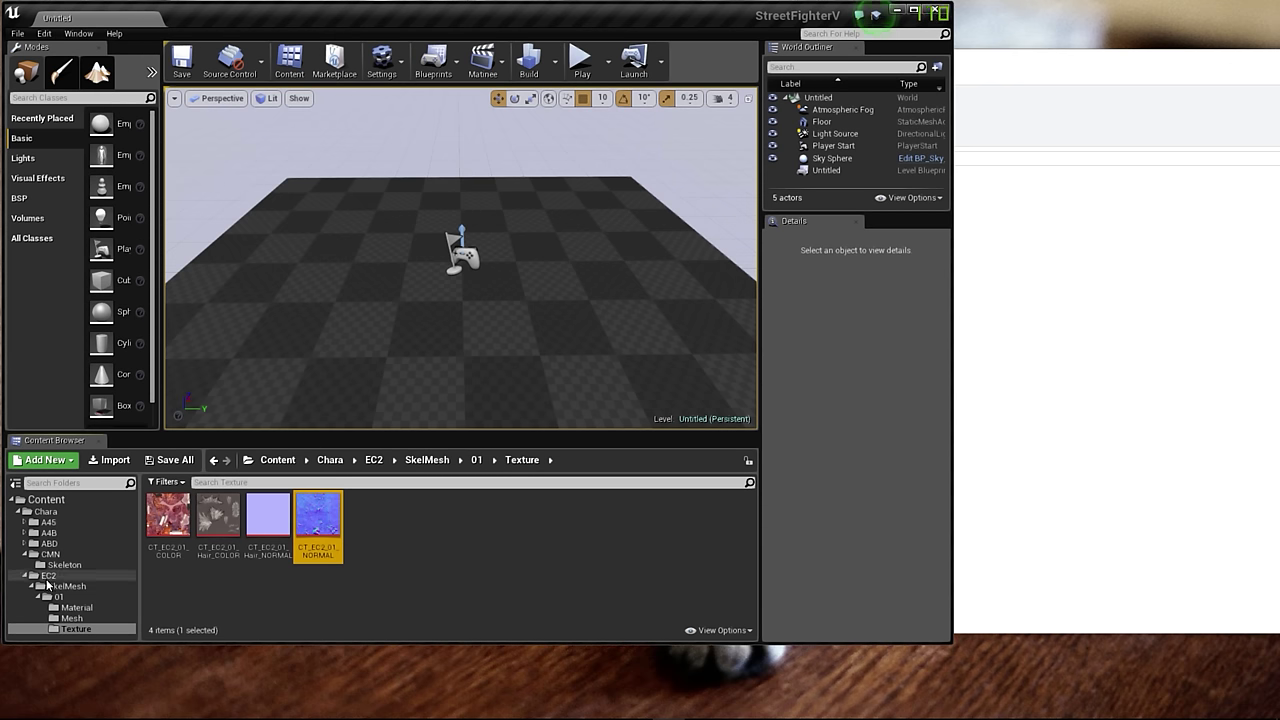
left_click(66, 608)
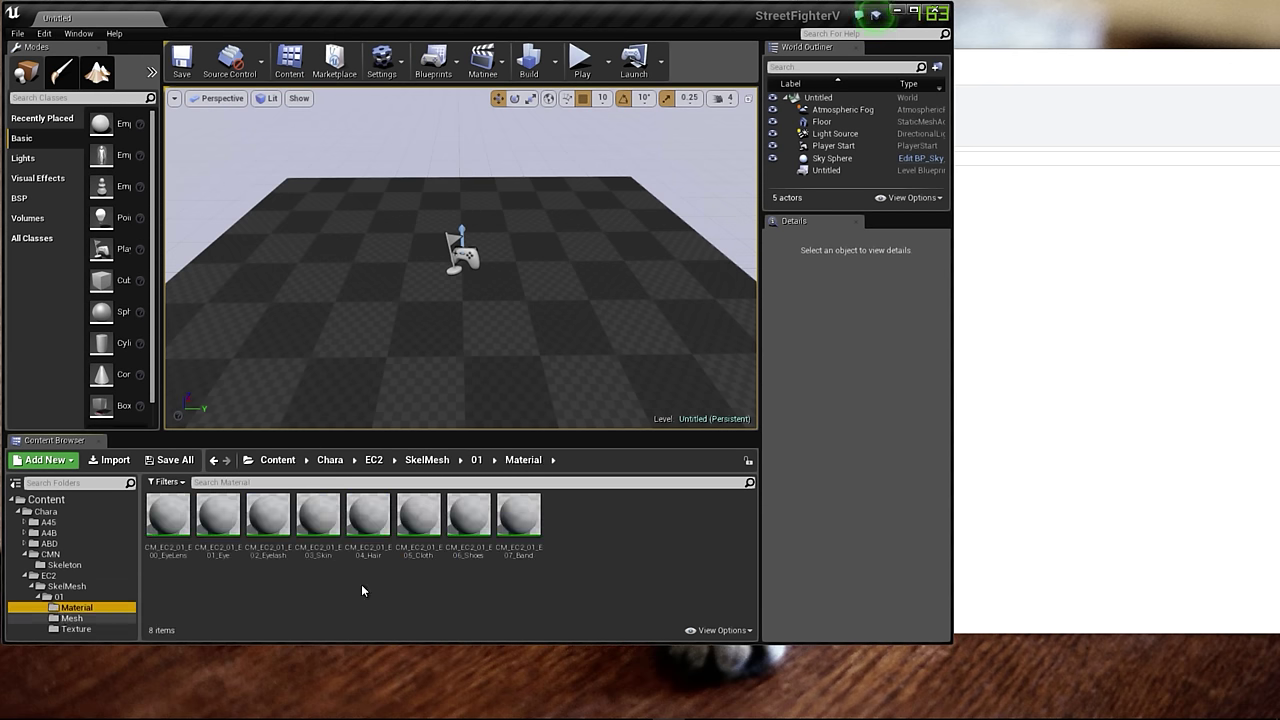
left_click(82, 619)
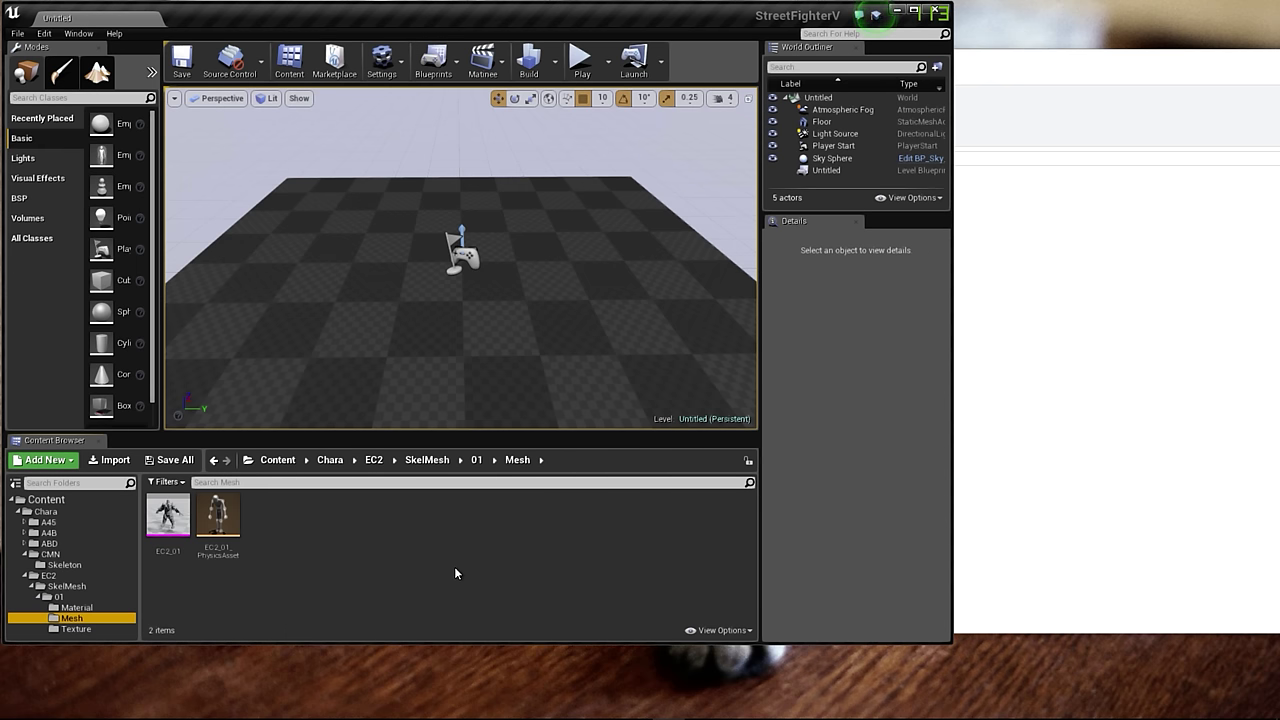
left_click(18, 33)
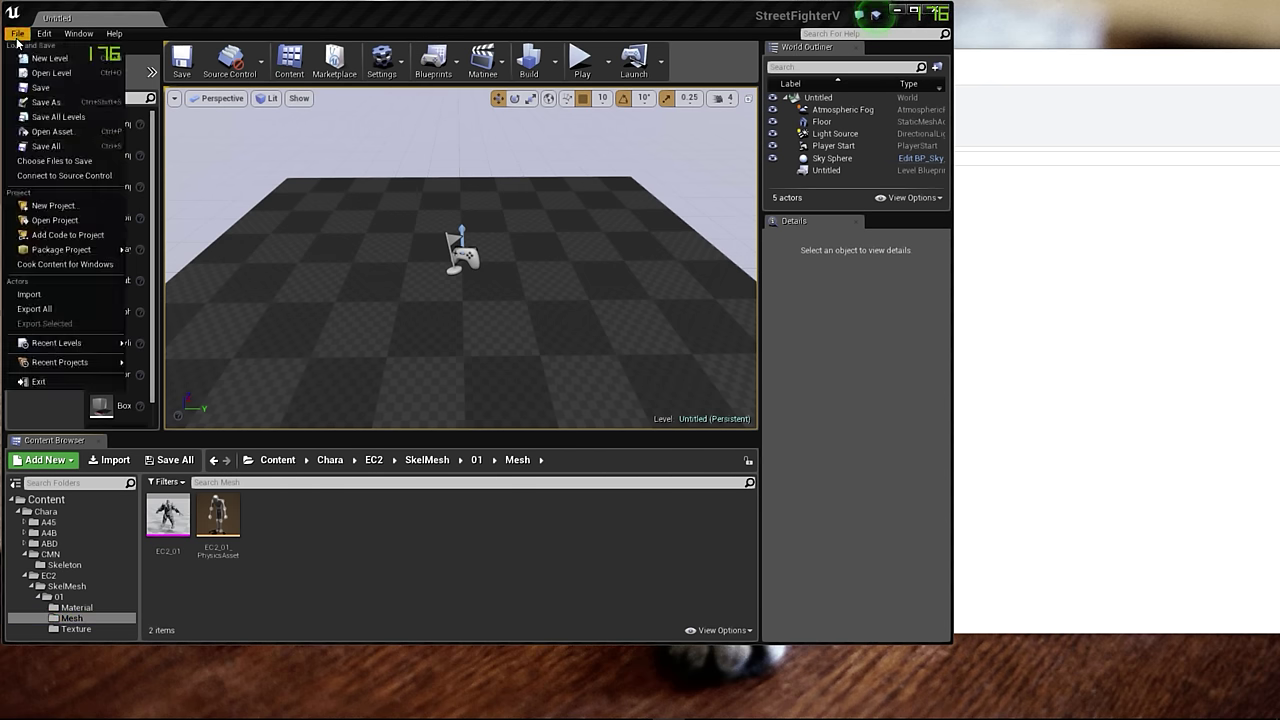
left_click(60, 264)
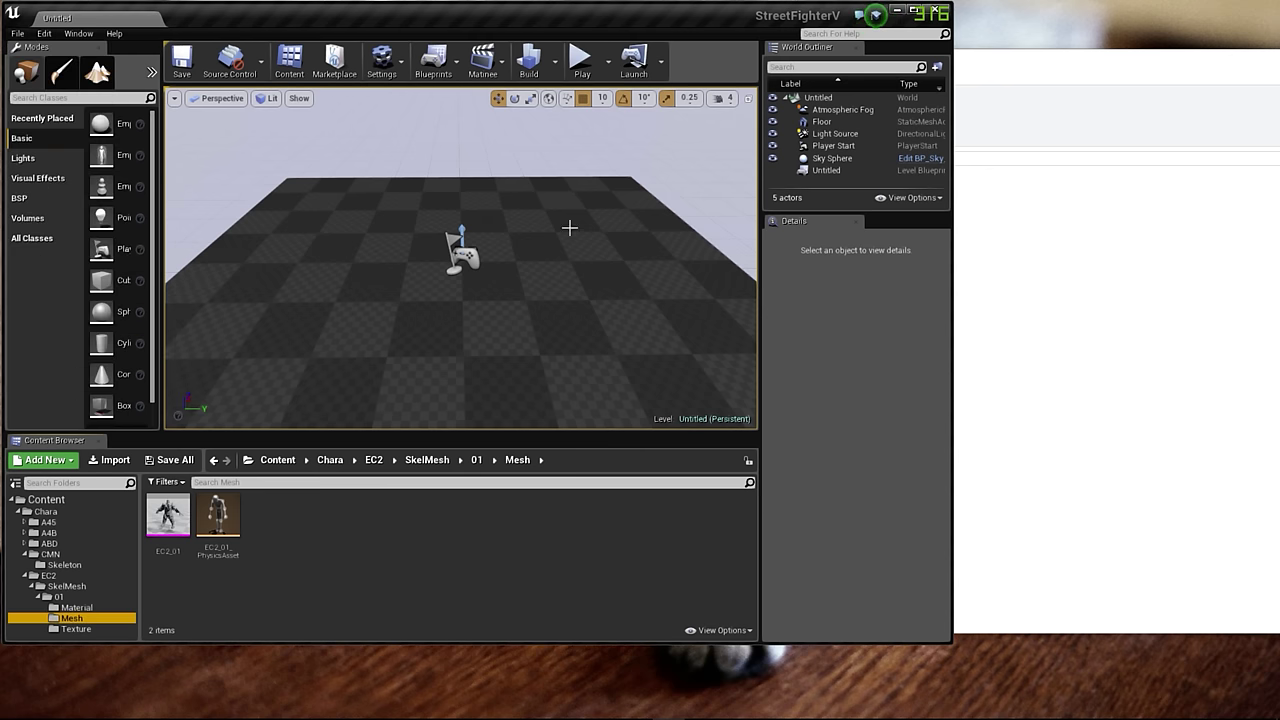
left_click(1120, 510)
Step: Select CT_EC2_01_SRMA.dds, bring up the Street Fighter V folder, browse Huge (K:), then close it
left_click(648, 210)
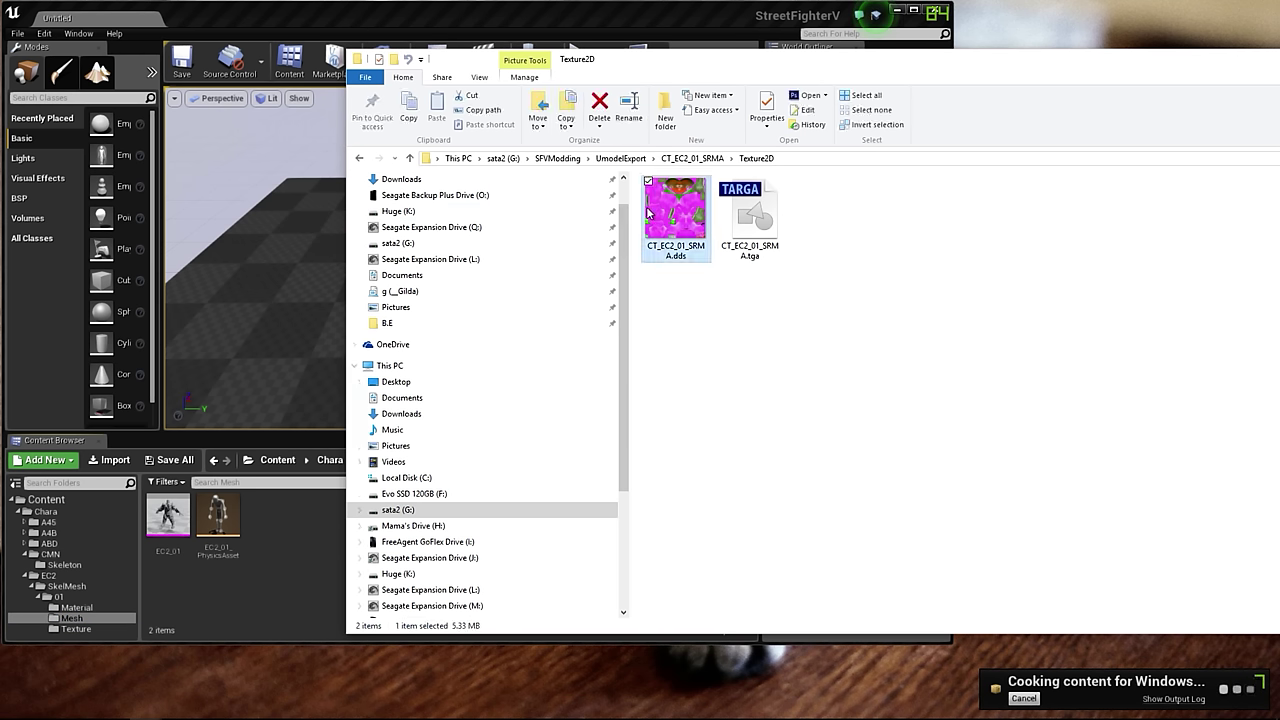
mouse_move(250, 715)
mouse_move(145, 706)
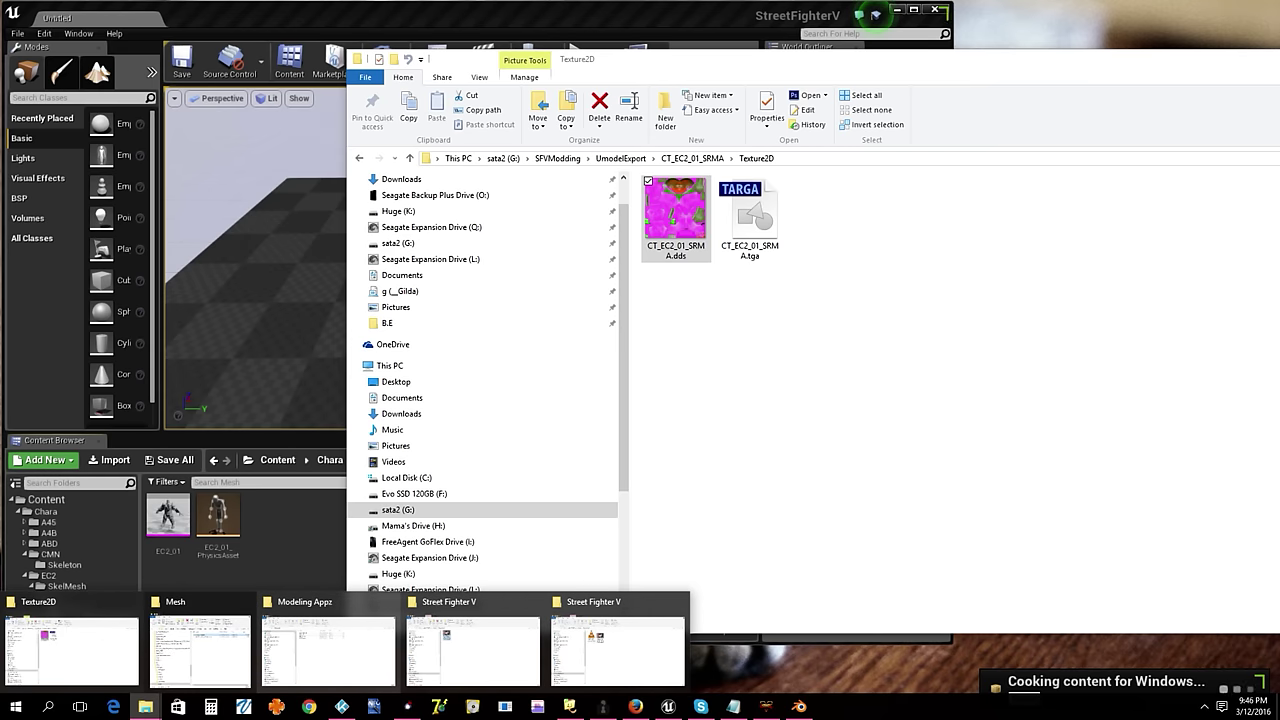
mouse_move(195, 628)
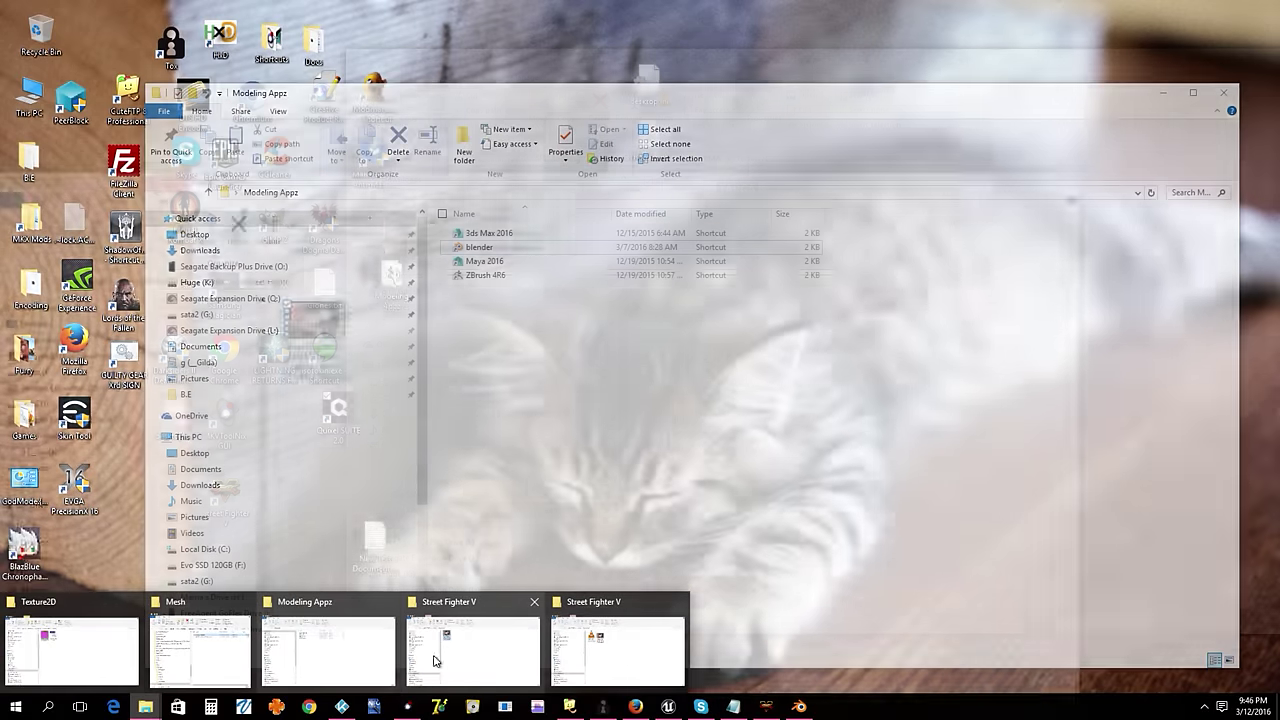
mouse_move(463, 657)
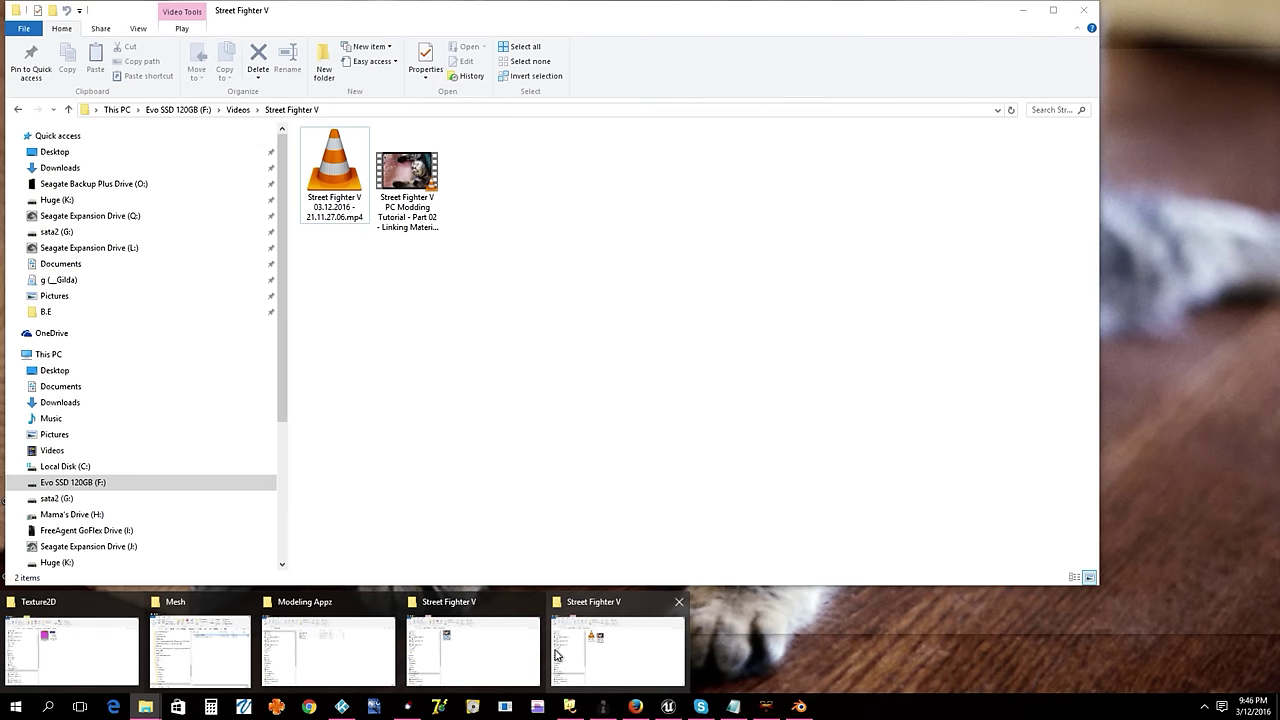
left_click(567, 655)
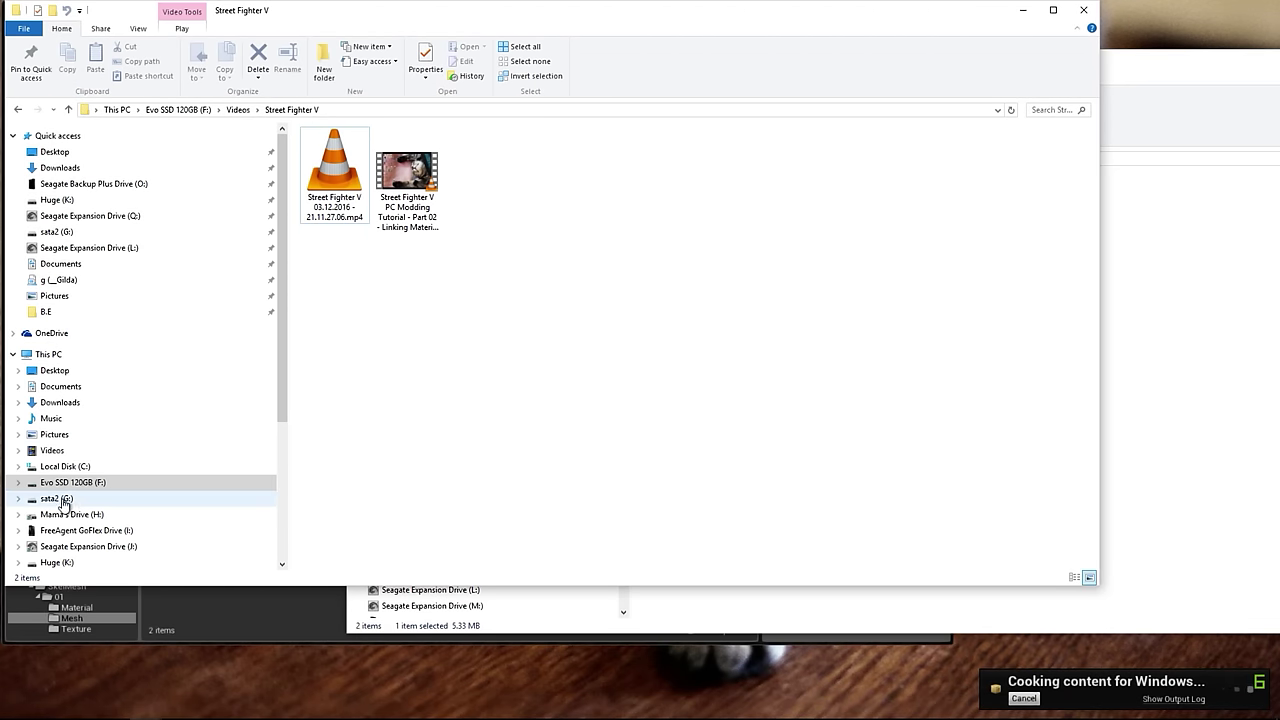
left_click(57, 562)
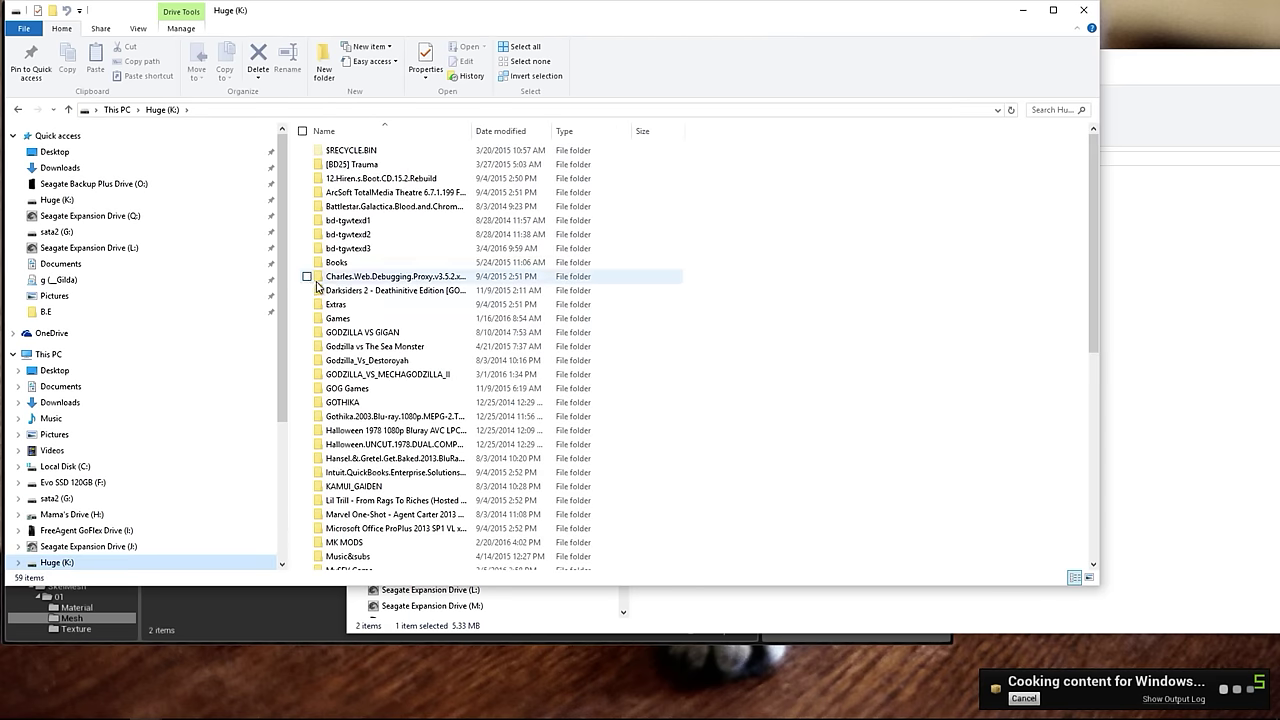
scroll(329, 305, "down", 8)
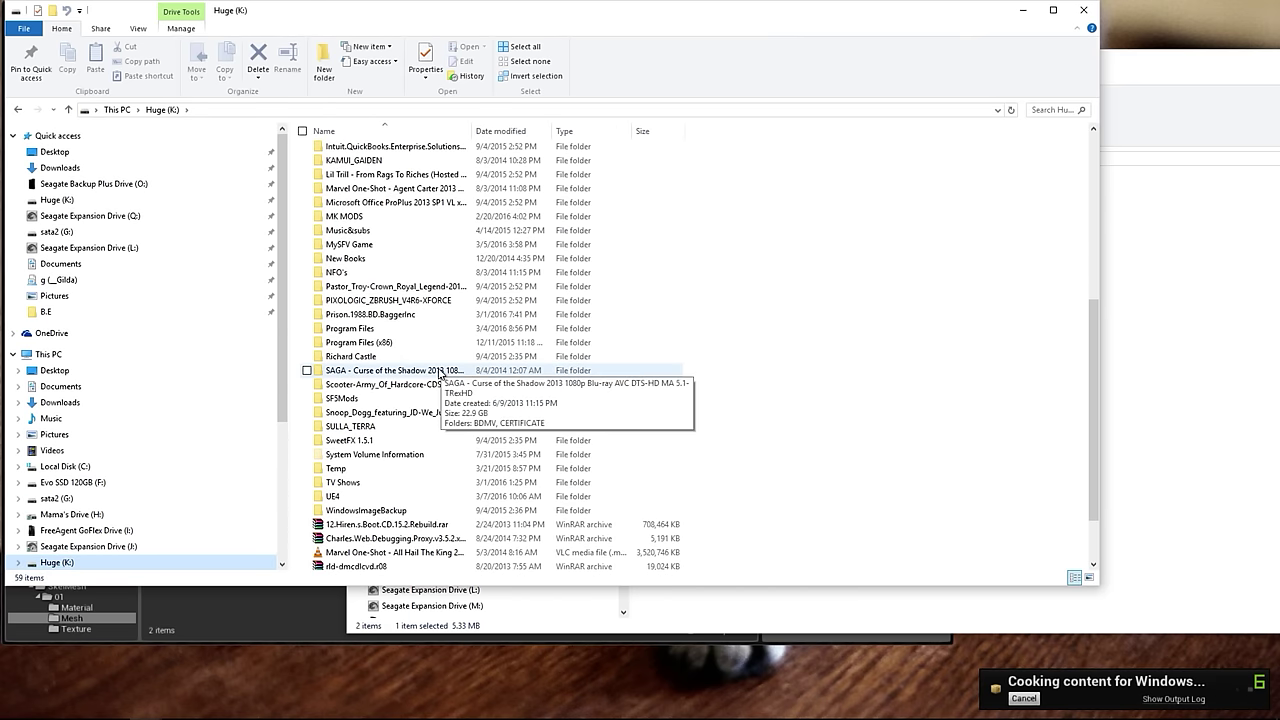
left_click(1096, 10)
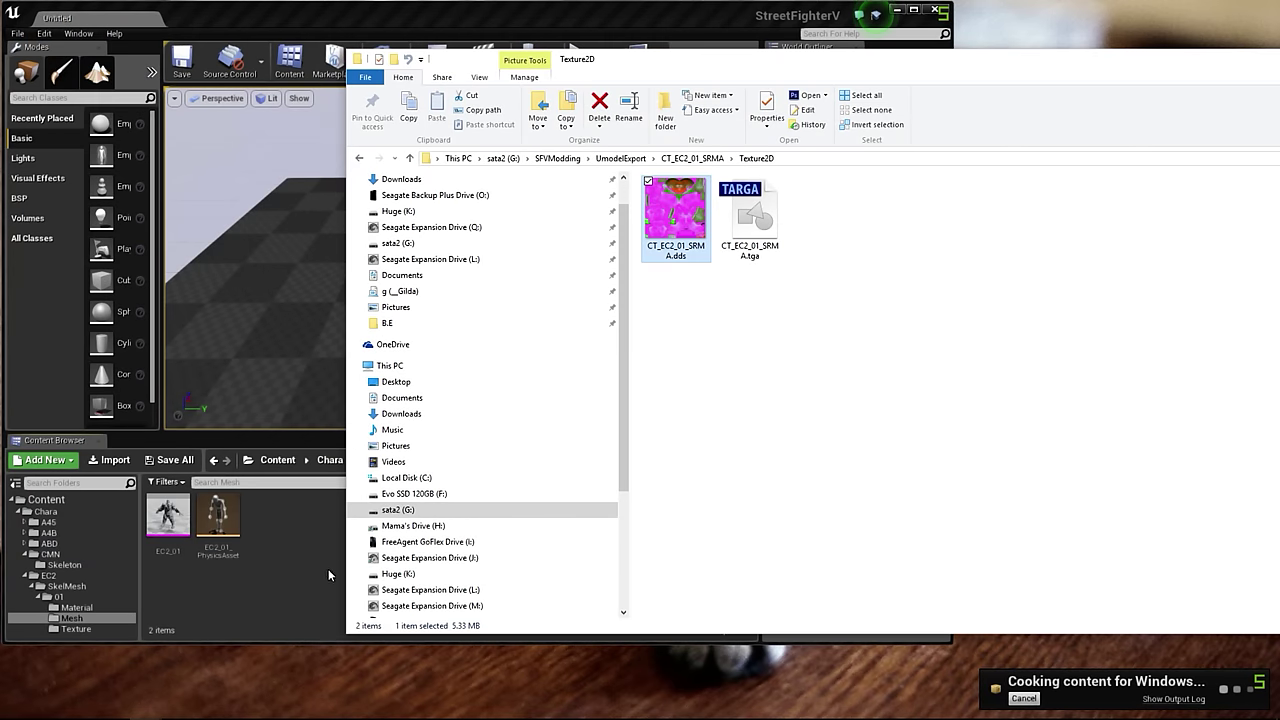
Step: Show the desktop and open the Street Fighter V shortcut's file location
right_click(970, 714)
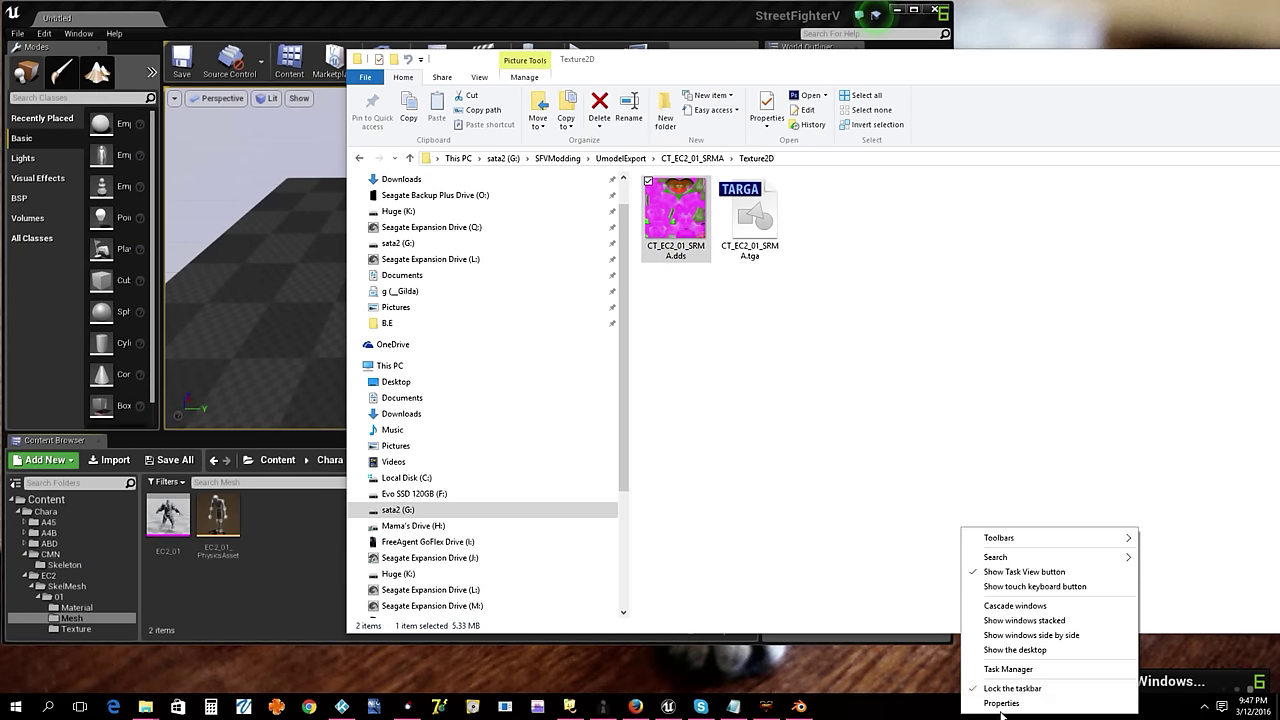
left_click(1036, 650)
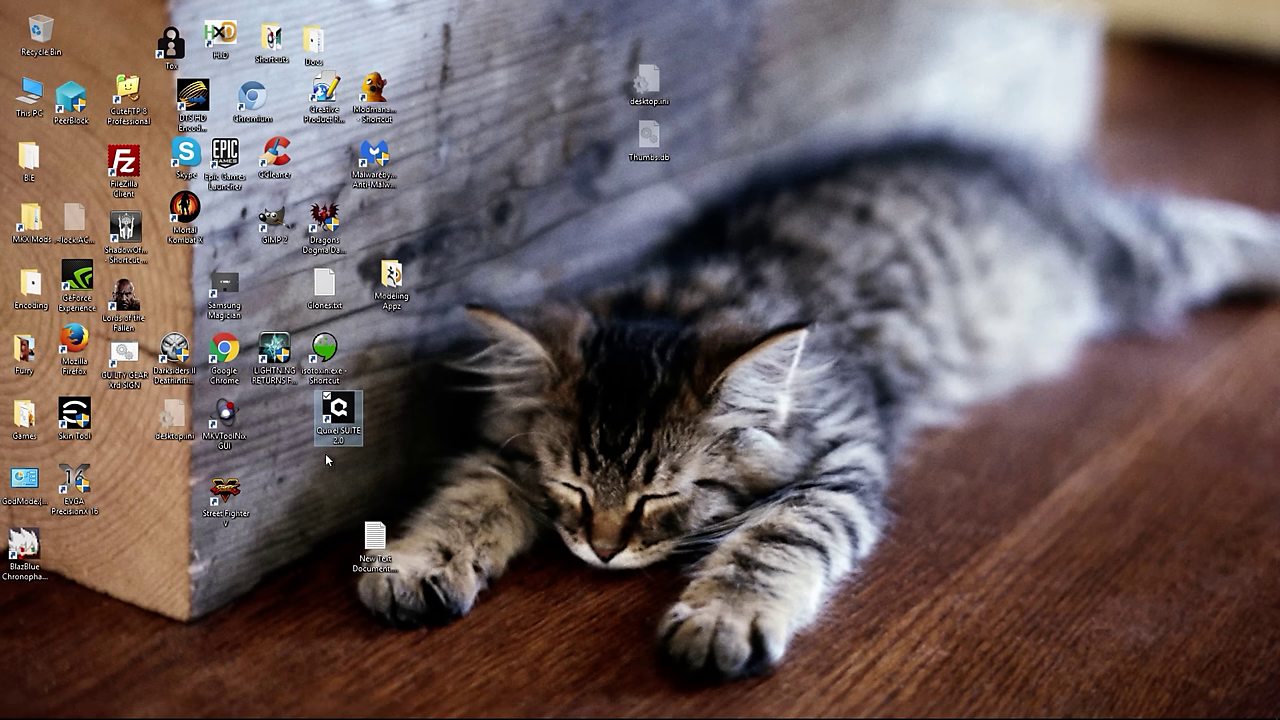
right_click(218, 490)
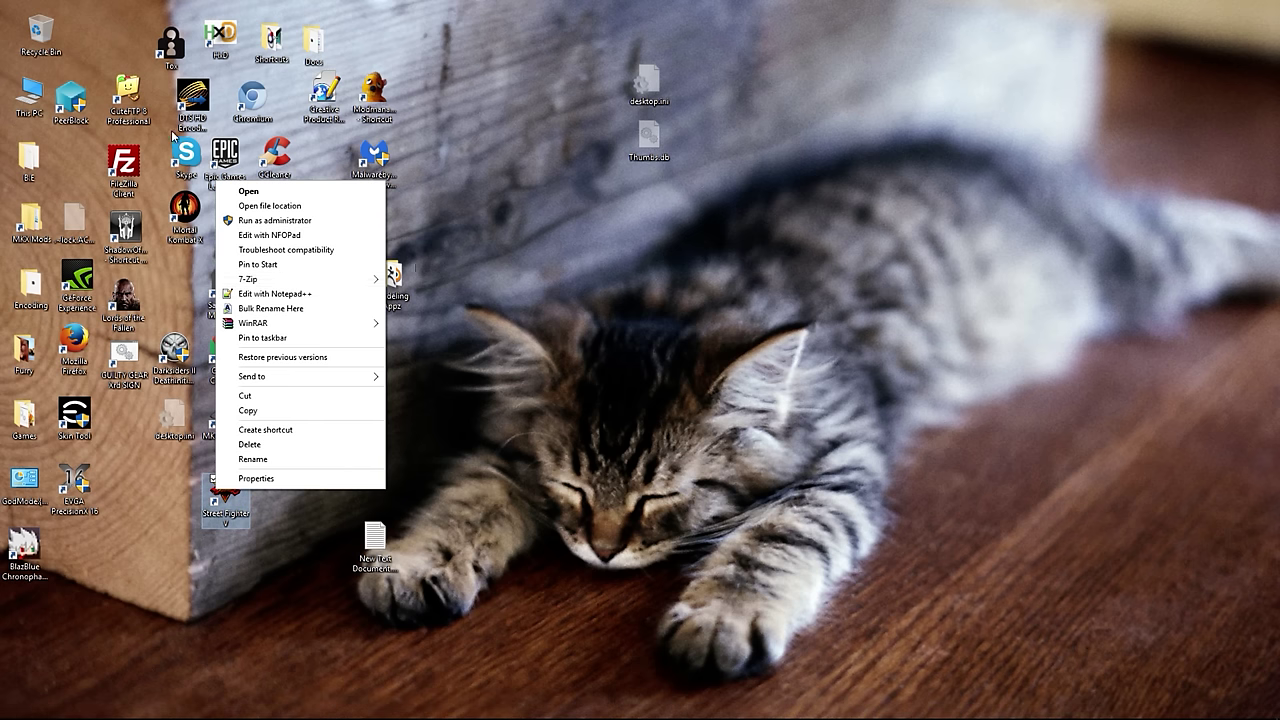
left_click(270, 206)
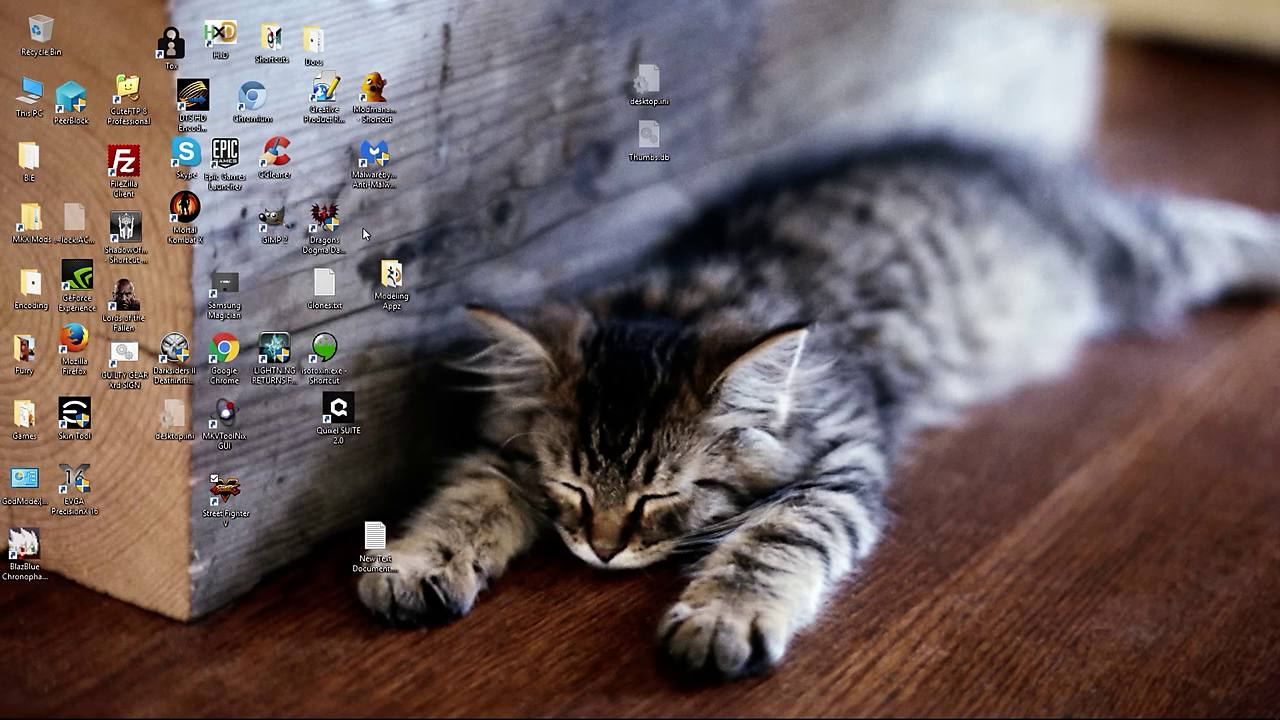
Step: Browse to Content\Chara\EC2\SkelMesh\01\Texture and open CT_EC2_01_SRMA.uasset in HxD
left_click(368, 127)
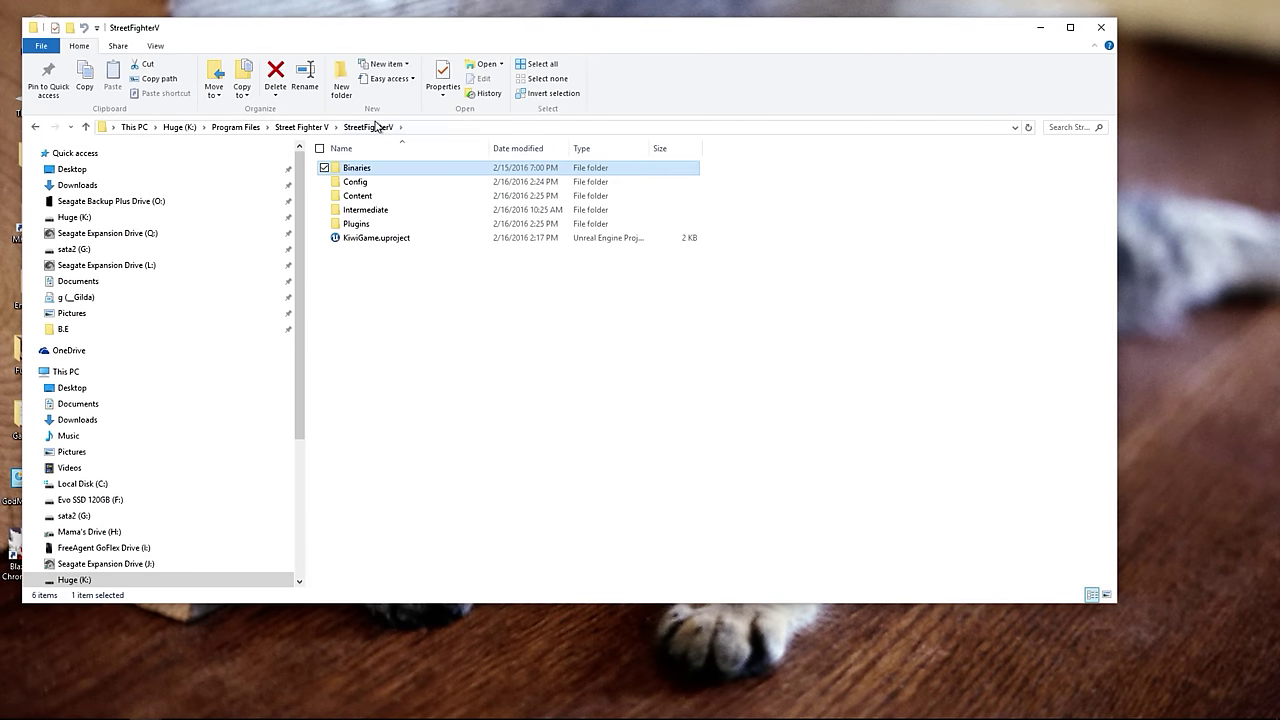
left_click(357, 197)
double_click(358, 199)
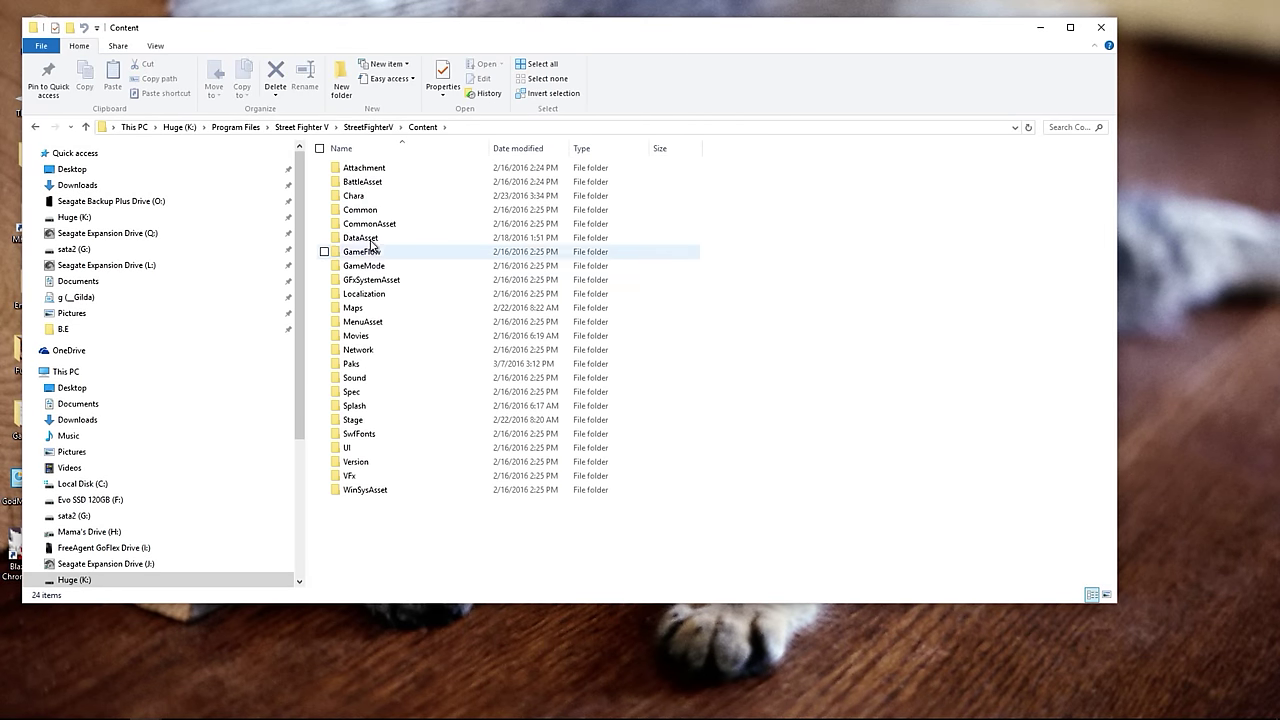
double_click(359, 201)
scroll(365, 425, "down", 3)
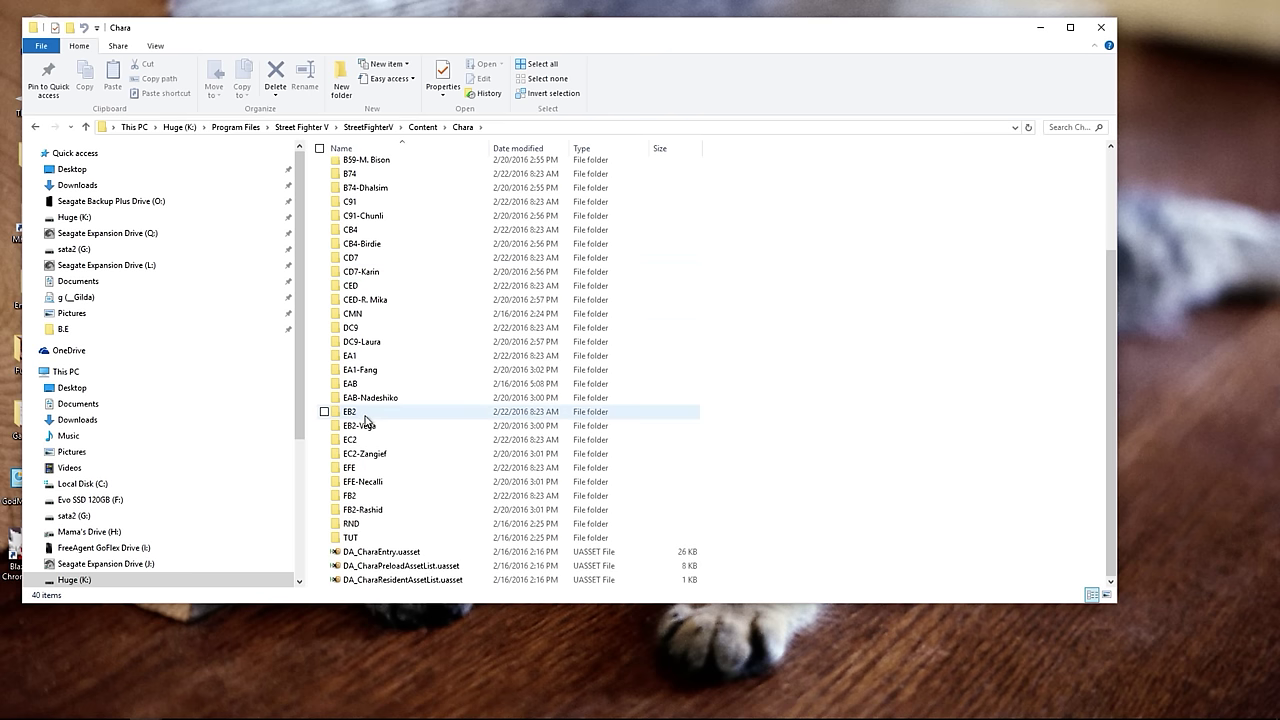
double_click(358, 439)
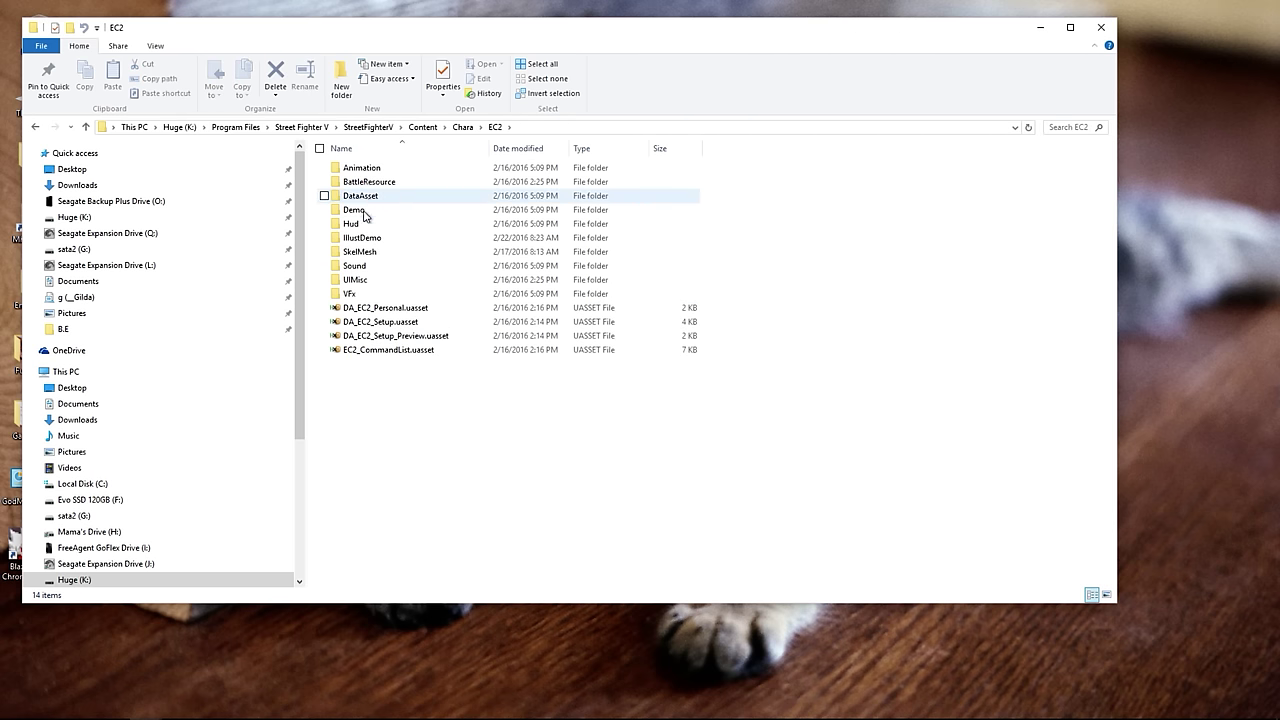
double_click(360, 252)
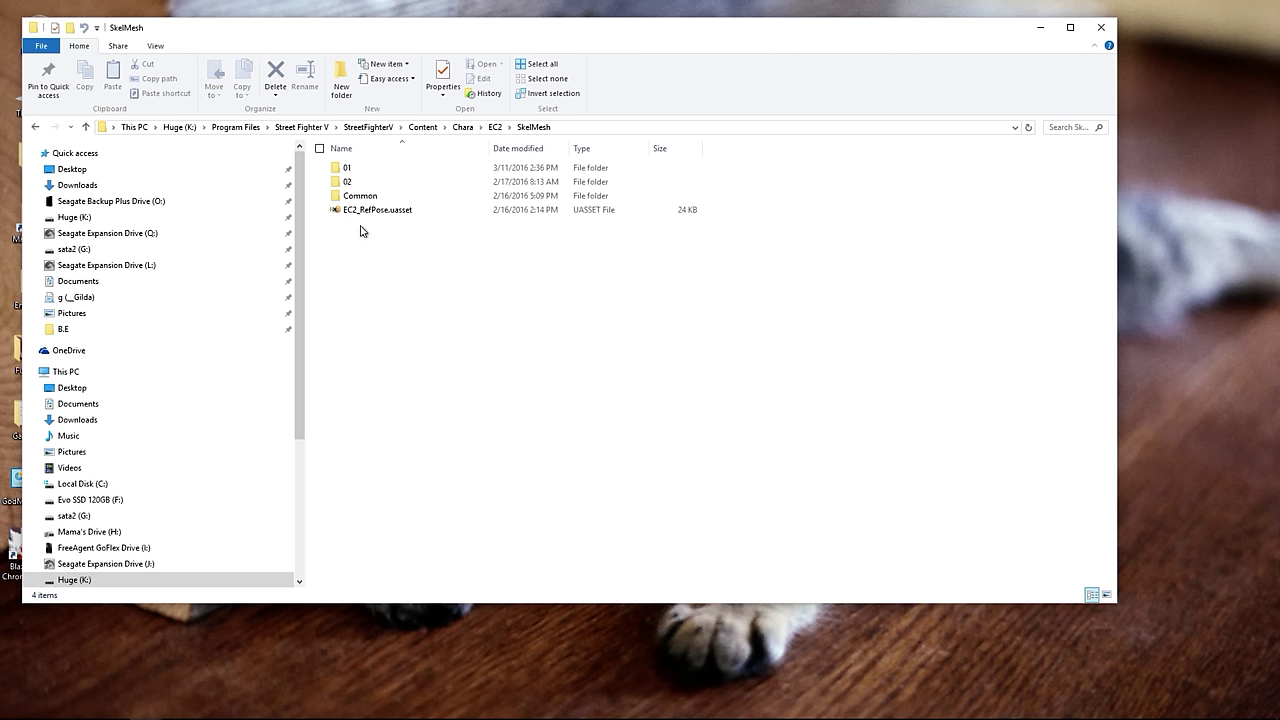
double_click(345, 168)
double_click(348, 223)
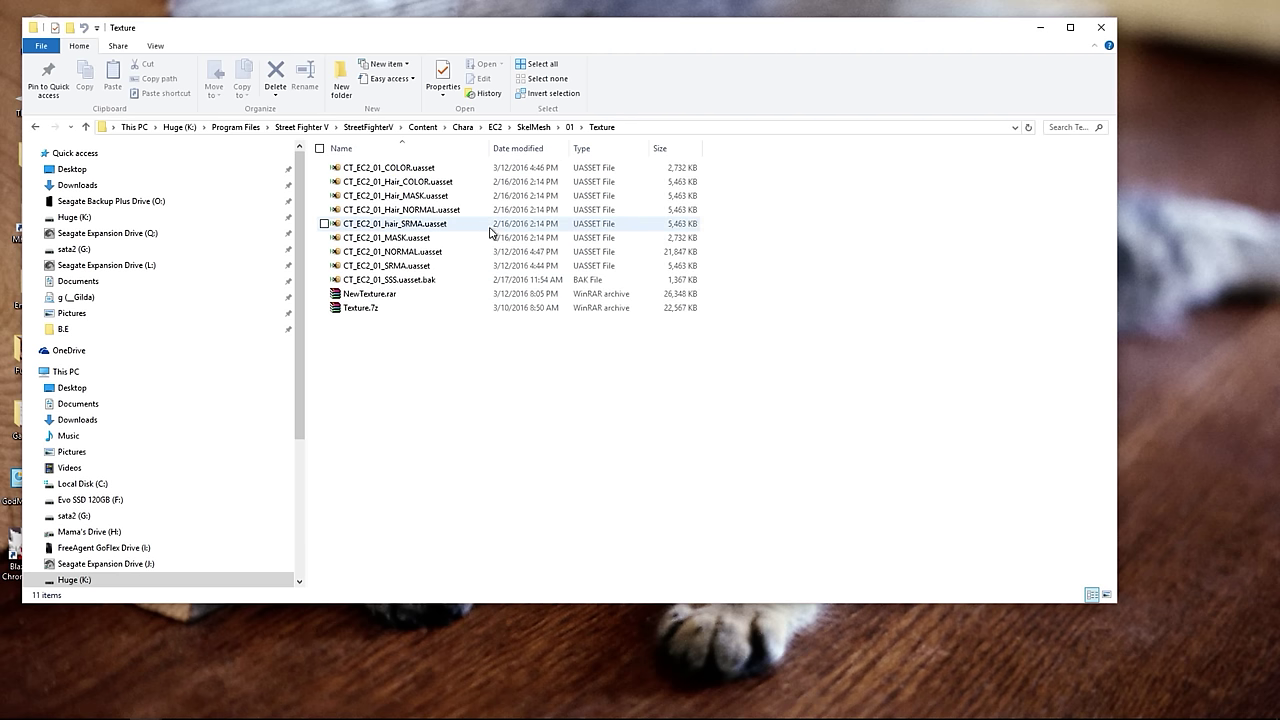
double_click(375, 267)
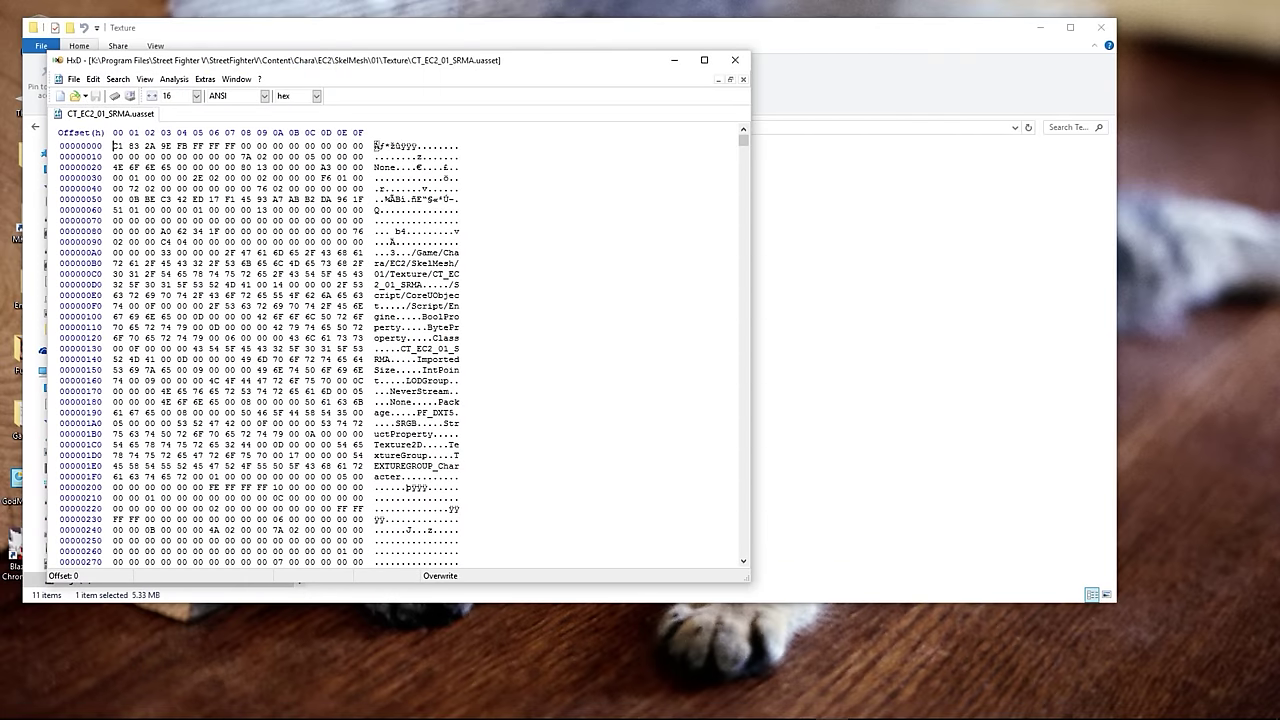
Step: Close the accidentally opened Store app
mouse_move(415, 705)
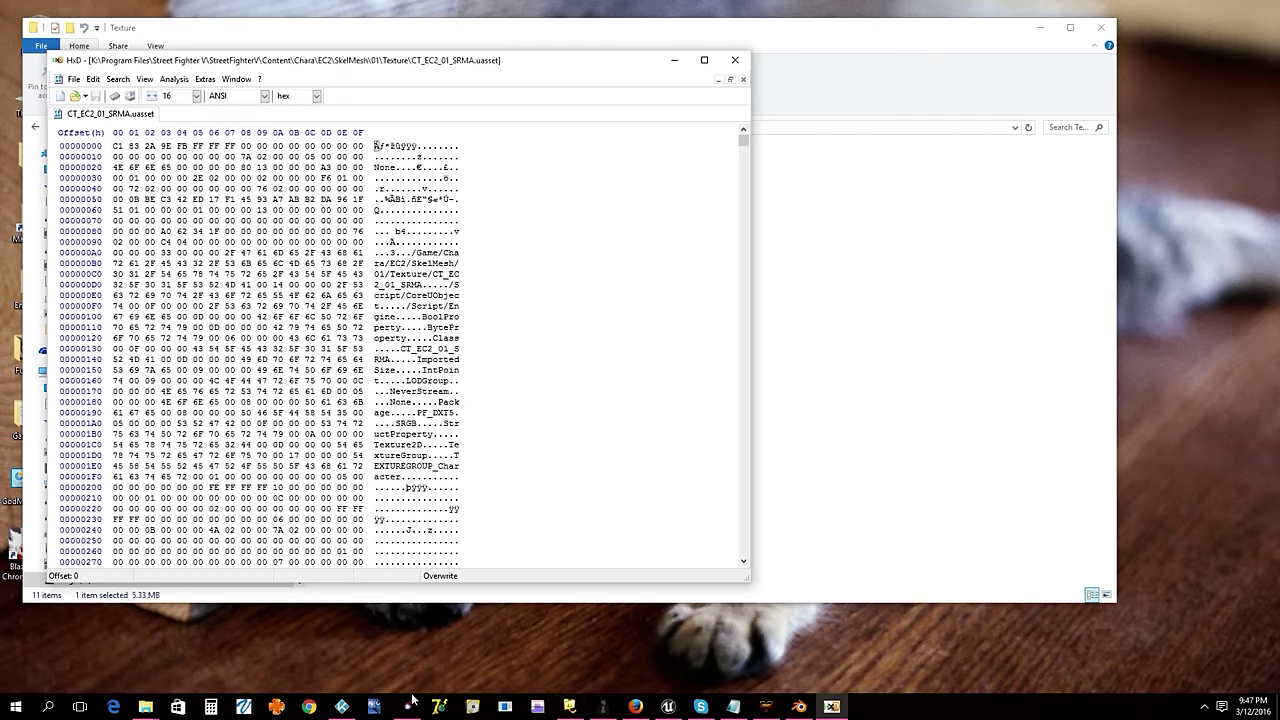
left_click(166, 707)
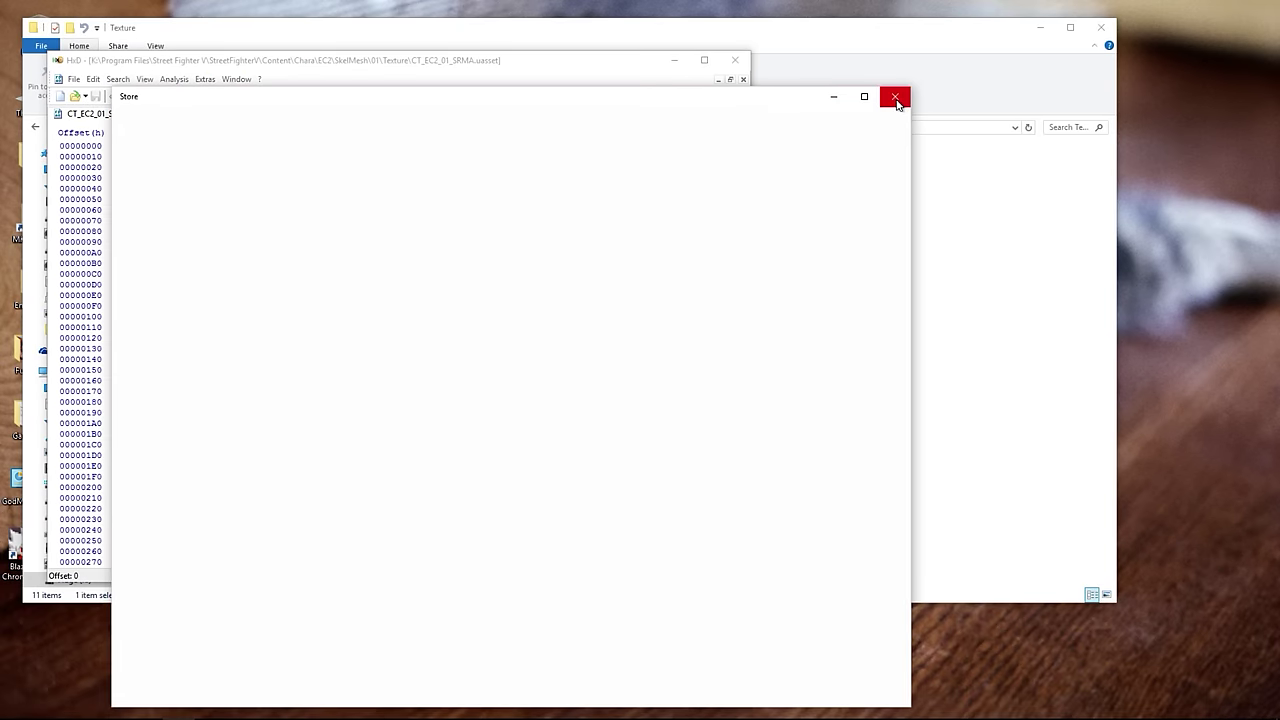
left_click(895, 96)
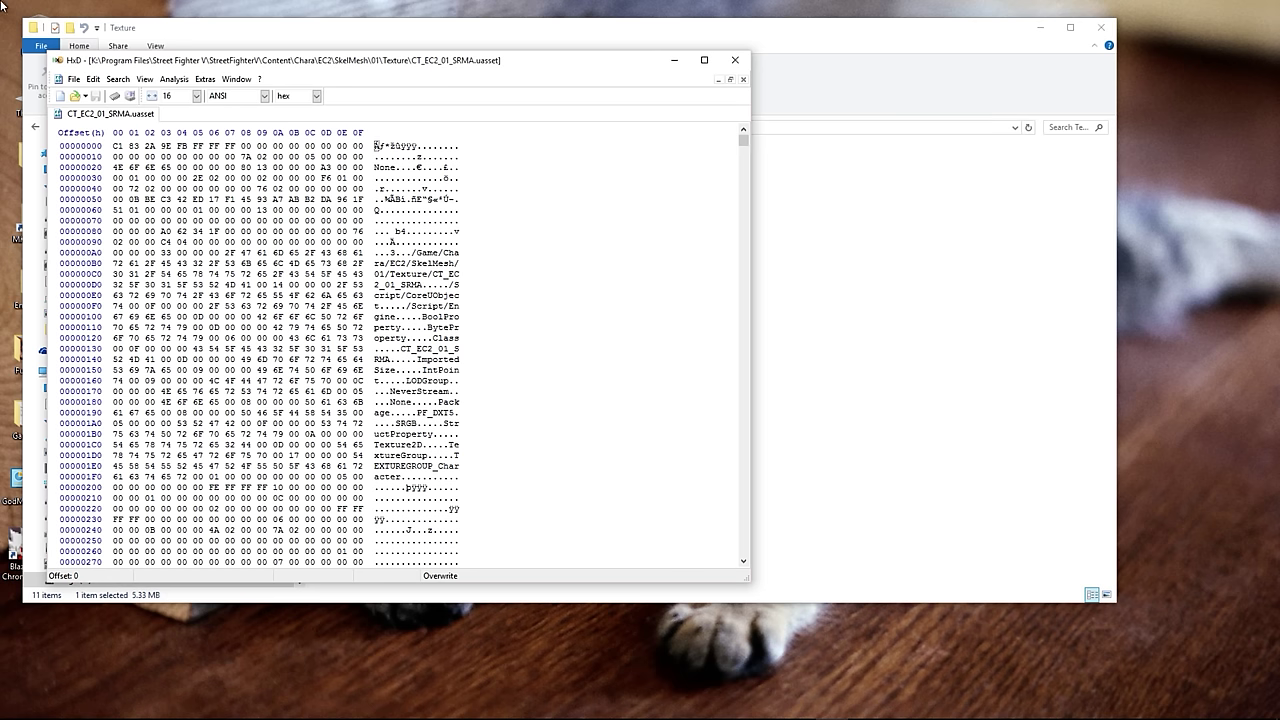
Step: Open the exported CT_EC2_01_SRMA.dds from the Texture2D folder in HxD
mouse_move(98, 712)
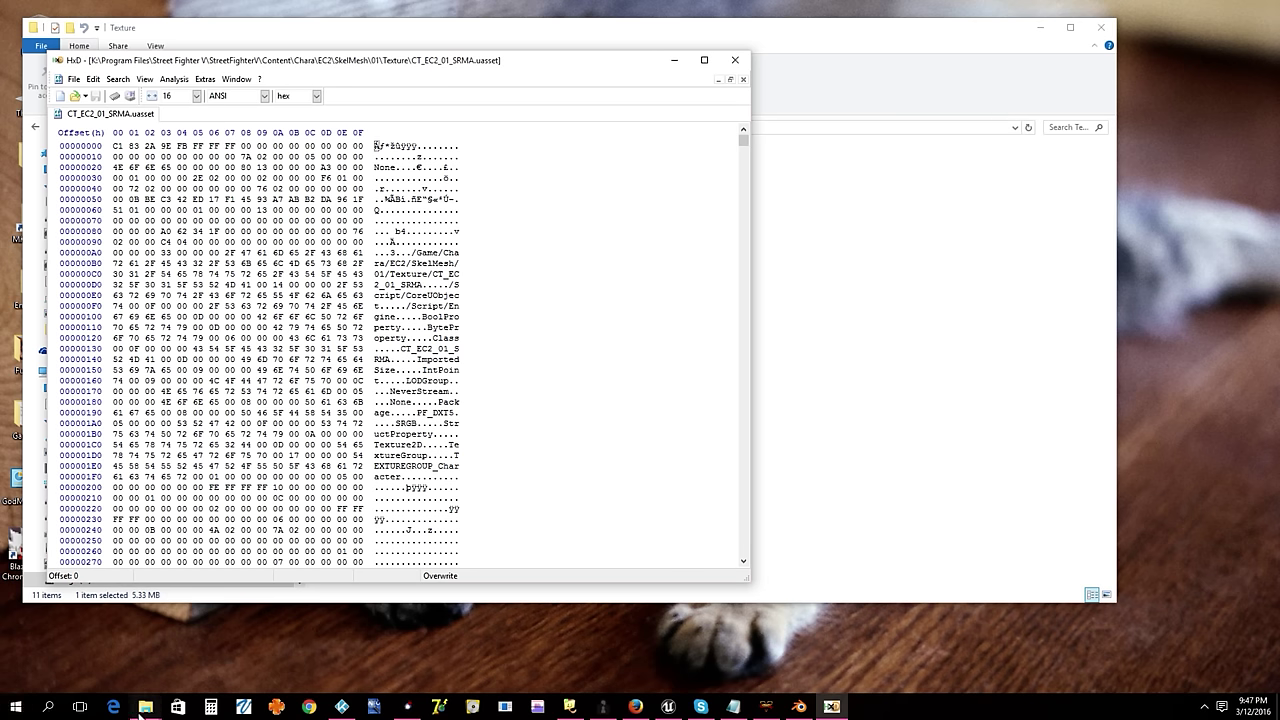
mouse_move(145, 707)
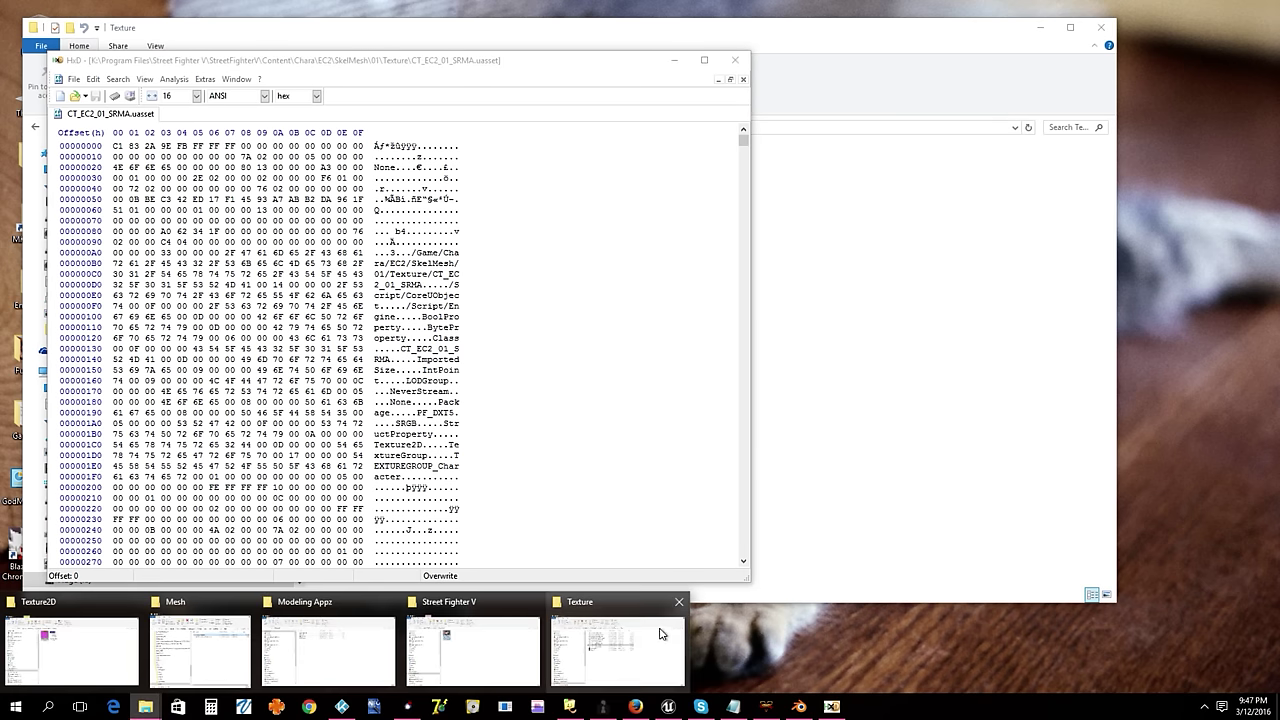
mouse_move(646, 633)
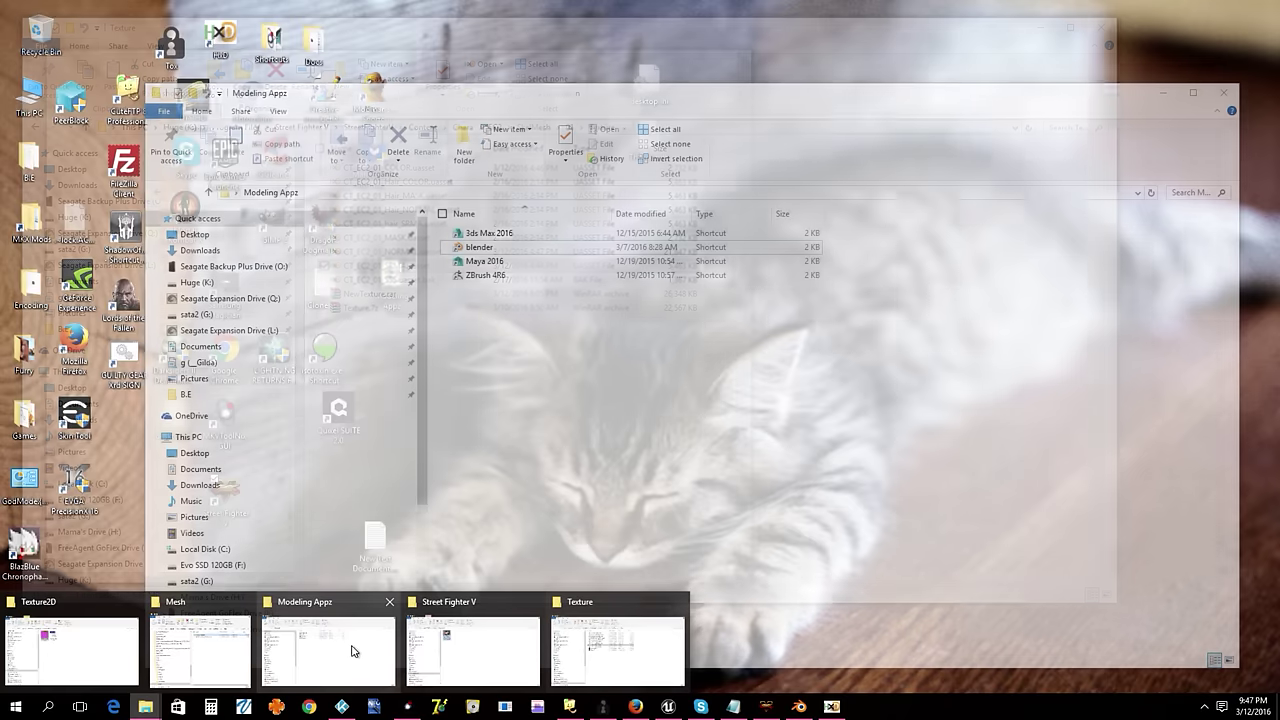
mouse_move(340, 643)
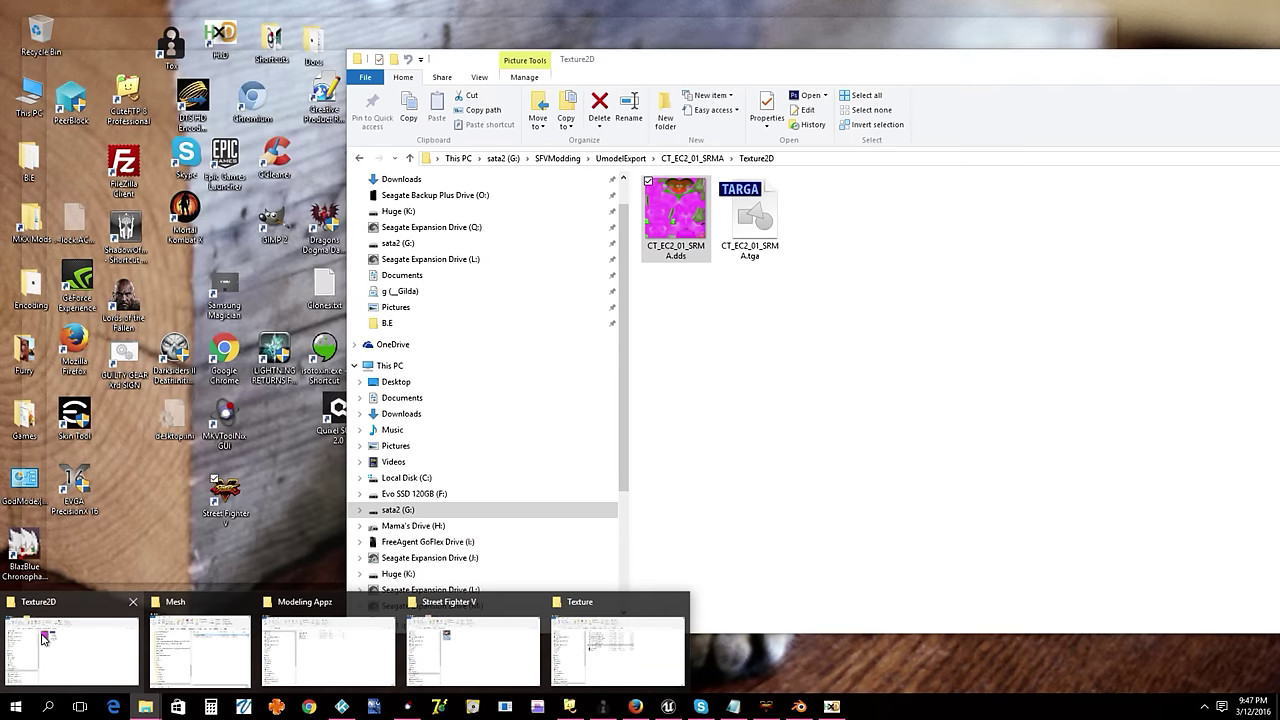
left_click(470, 645)
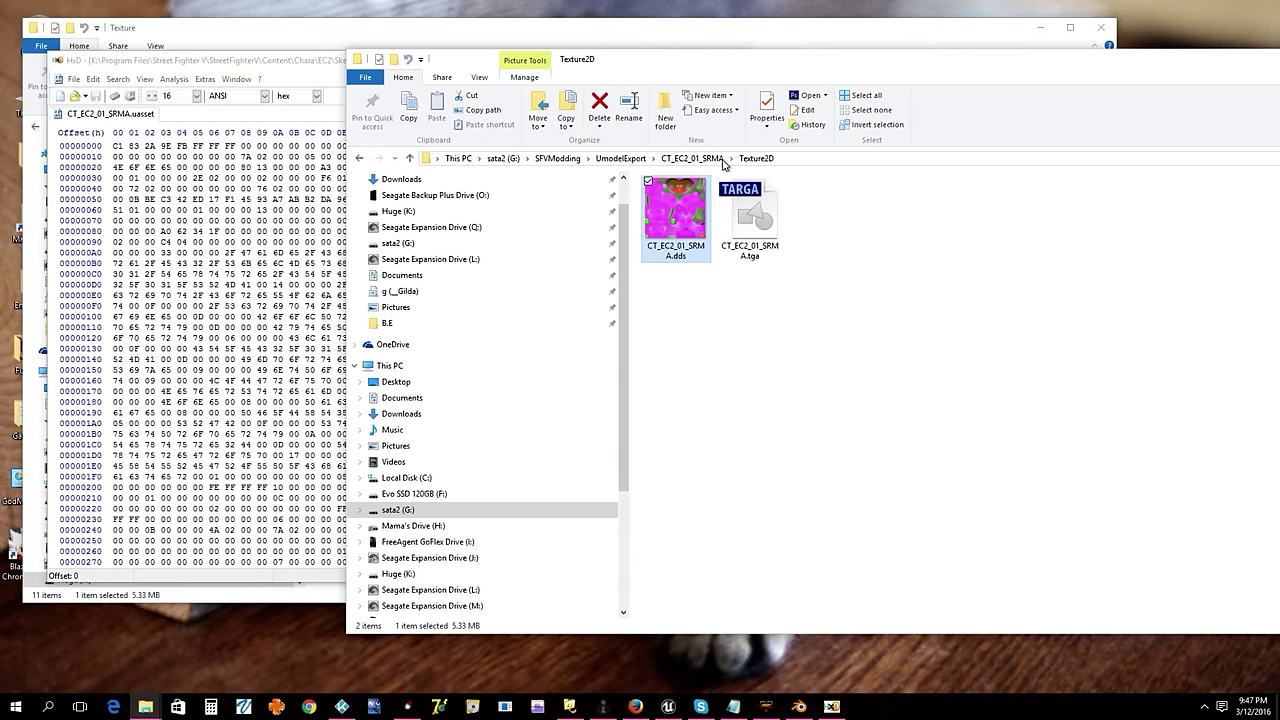
left_click_drag(226, 176, 215, 133)
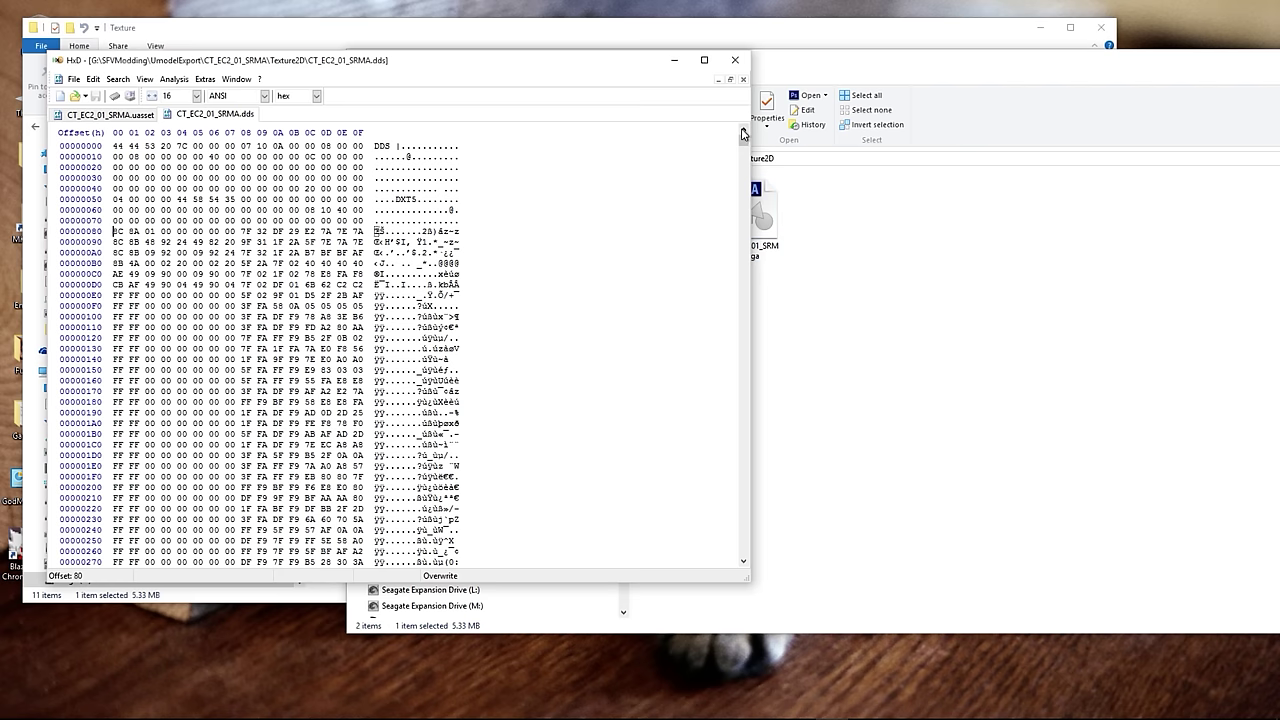
Step: Select the .dds data from offset 80 to the end of the file
left_click_drag(745, 141, 682, 564)
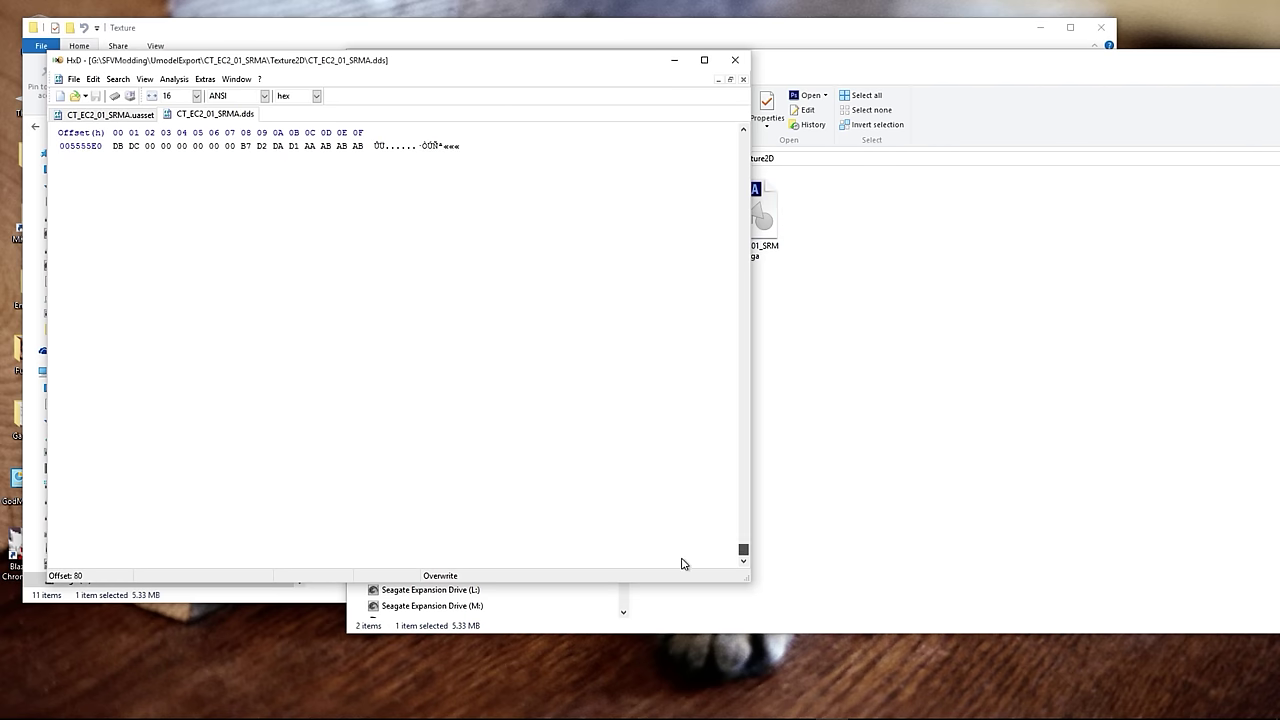
left_click(364, 145, "shift")
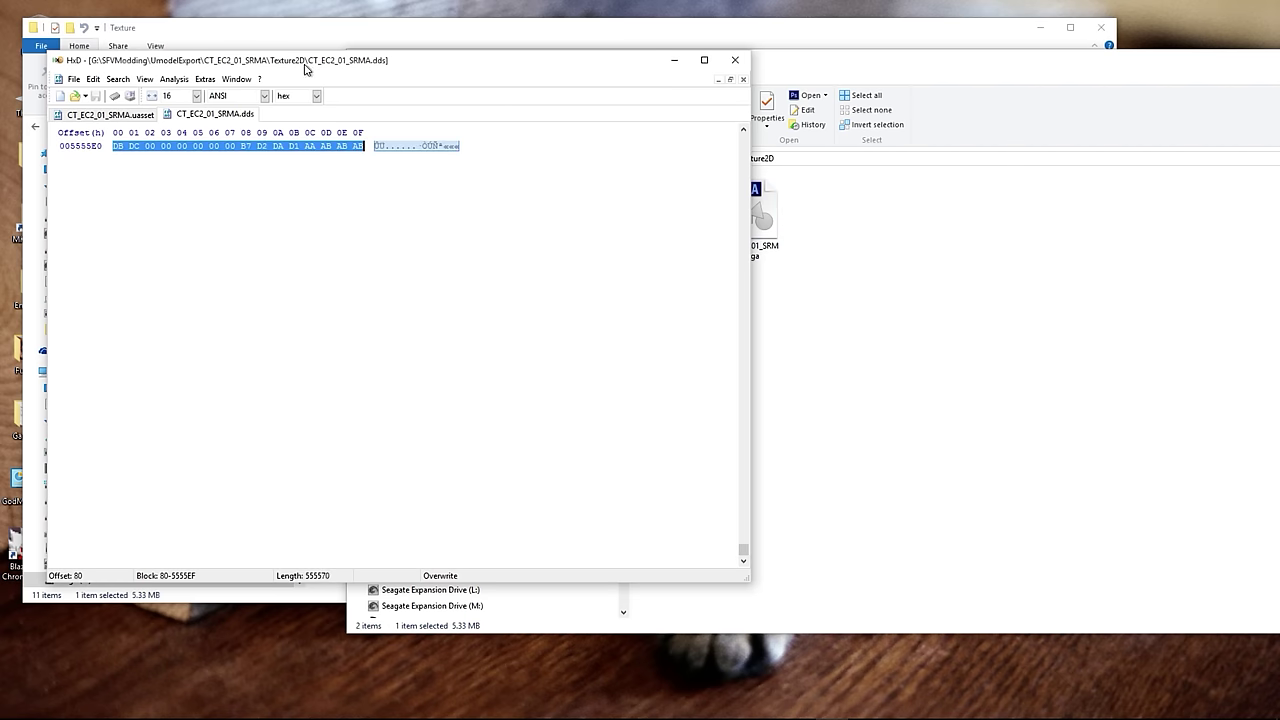
left_click(948, 324)
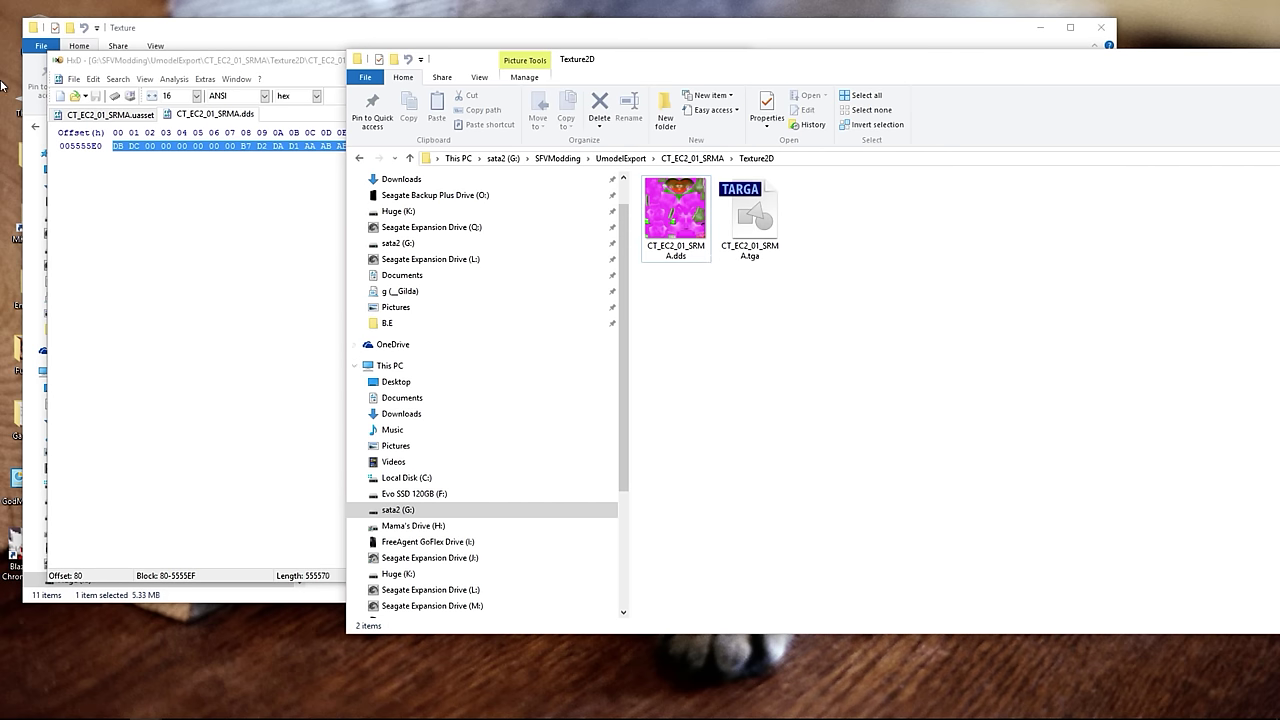
left_click(200, 209)
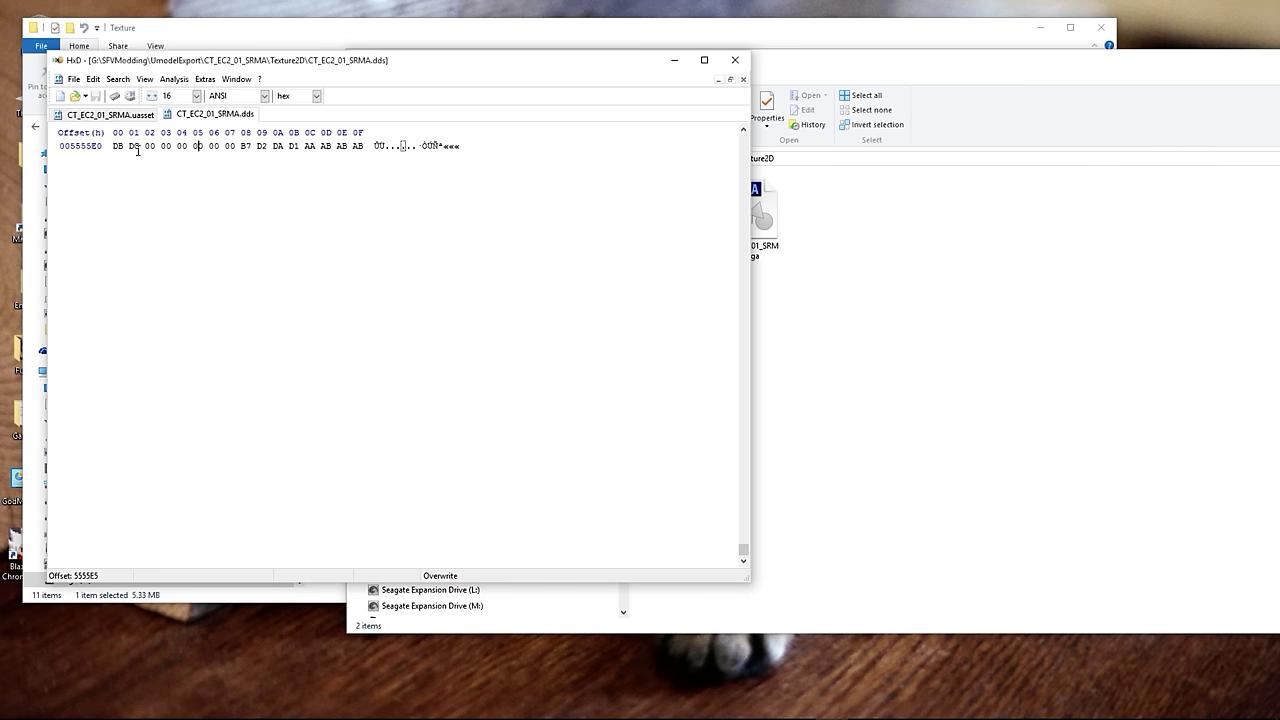
Step: Switch to CT_EC2_01_SRMA.uasset and inspect the eight bytes at offset 4BC
left_click(101, 115)
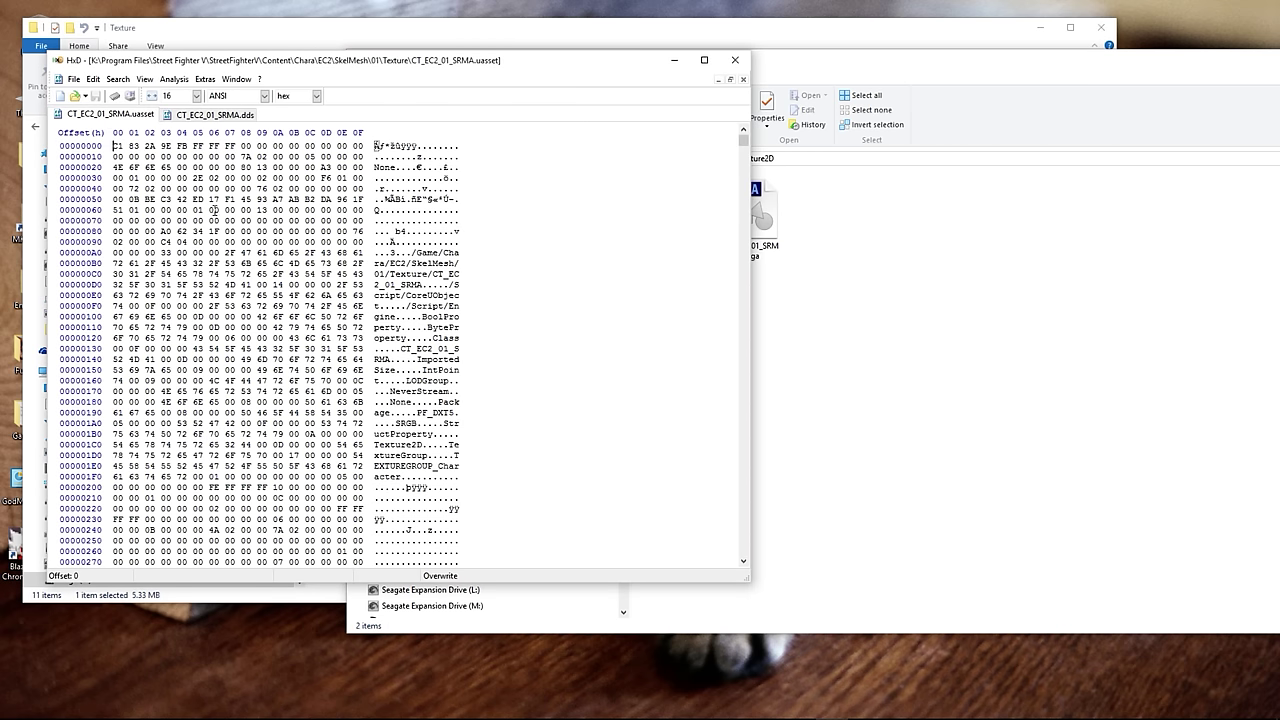
scroll(350, 218, "down", 17)
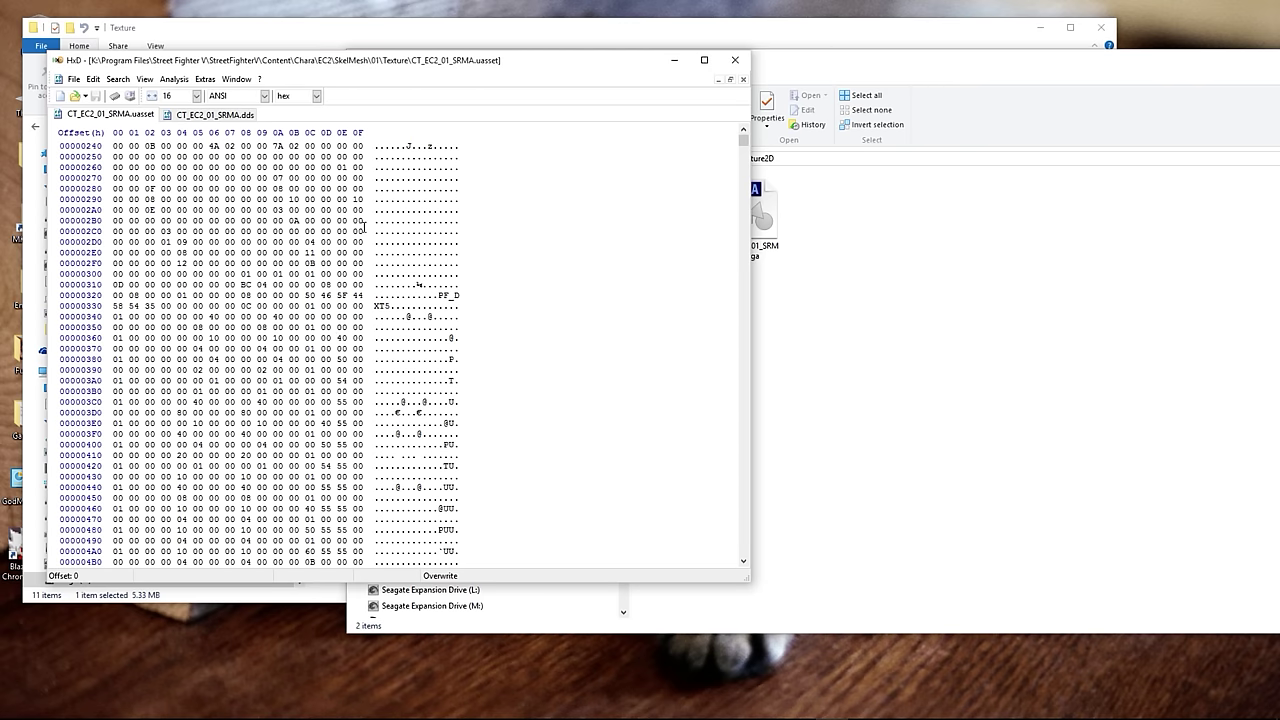
scroll(365, 228, "down", 1)
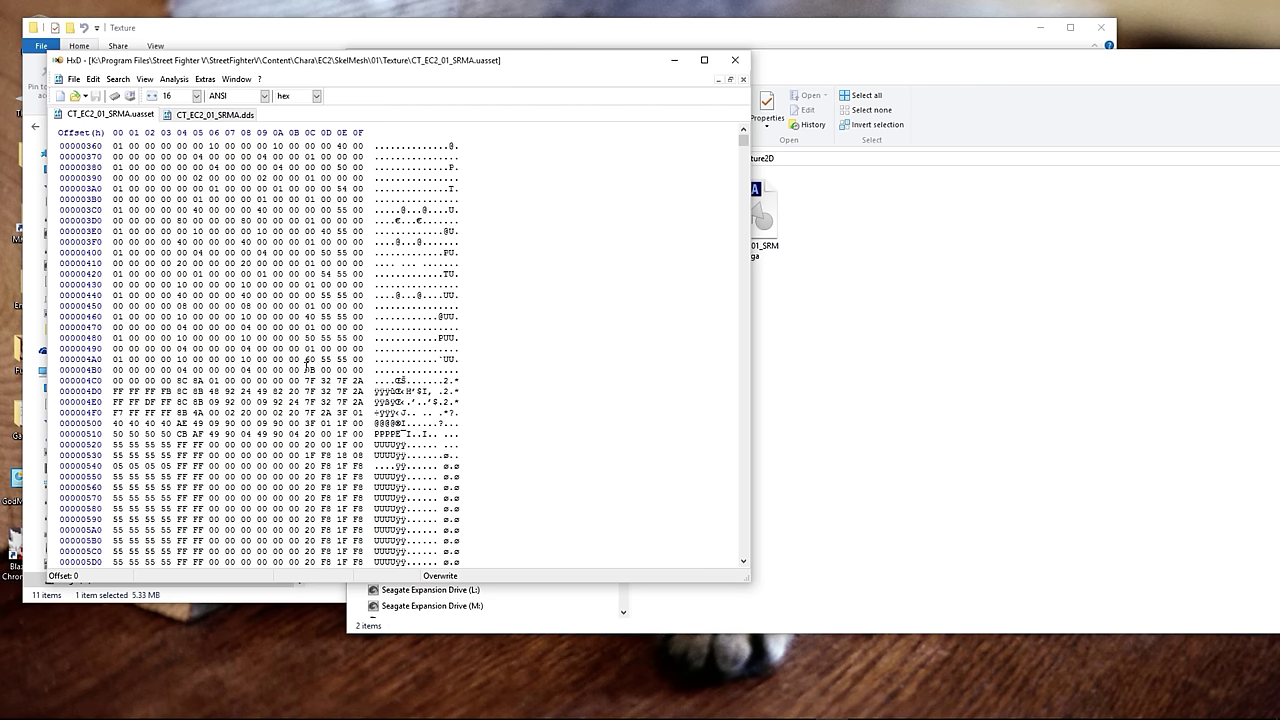
left_click_drag(306, 369, 172, 383)
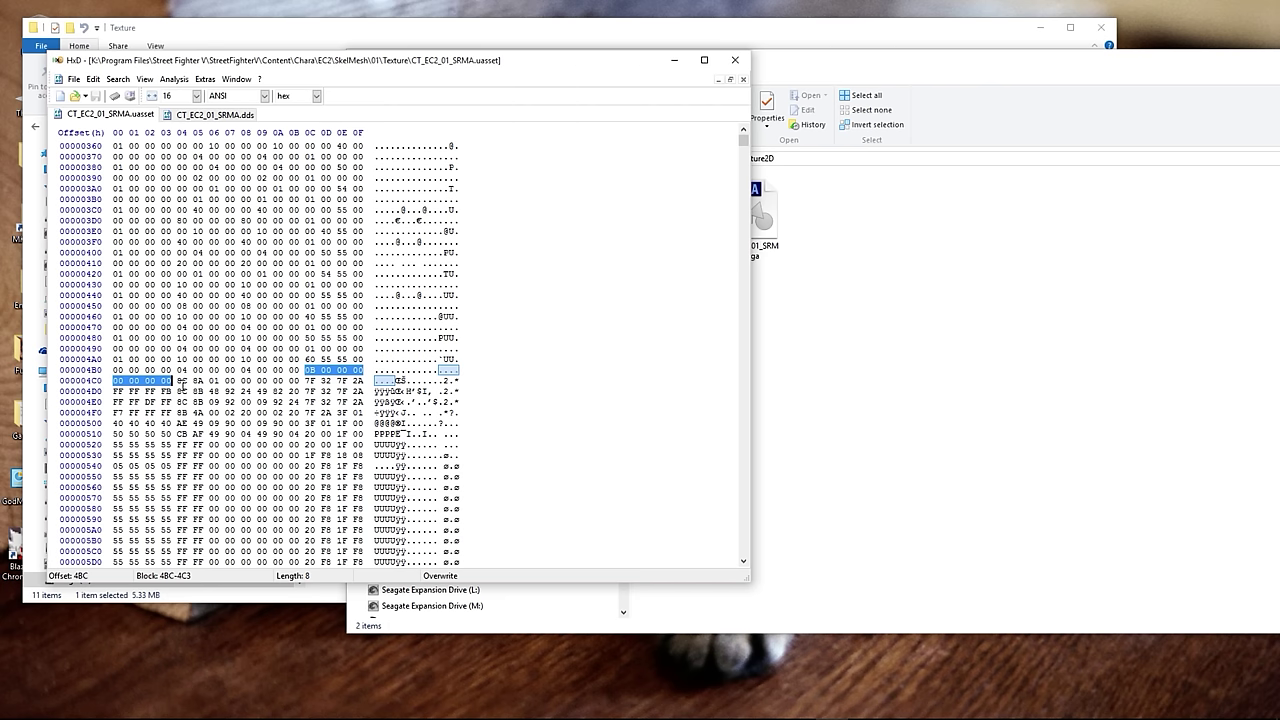
left_click(181, 384)
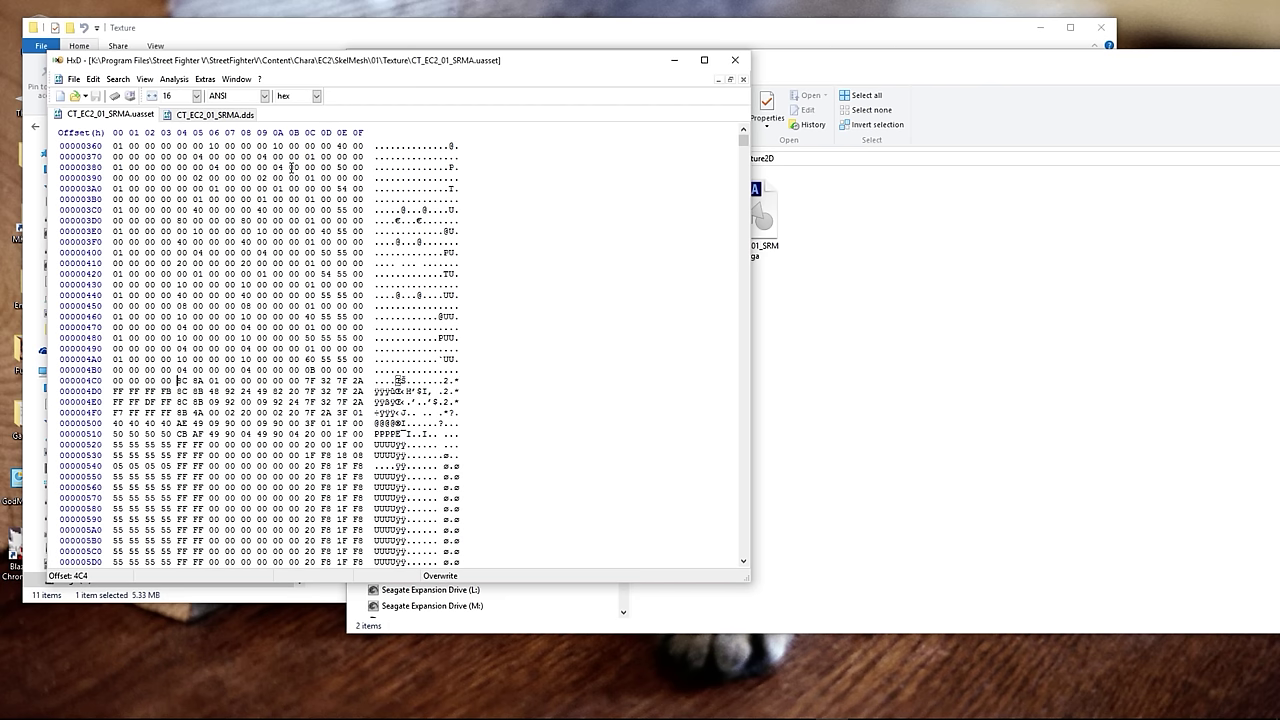
Step: Check the modified bytes at the file end, then save the uasset and minimize HxD
key("ctrl+b")
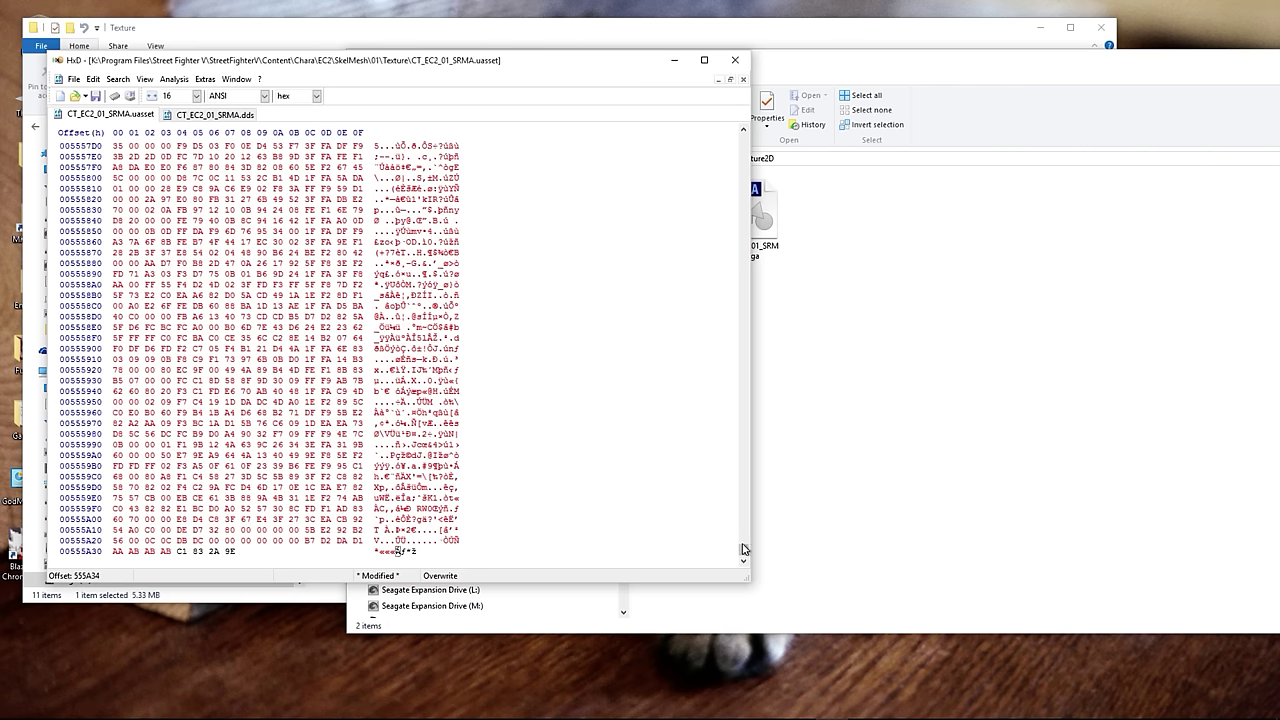
scroll(743, 549, "up", 13)
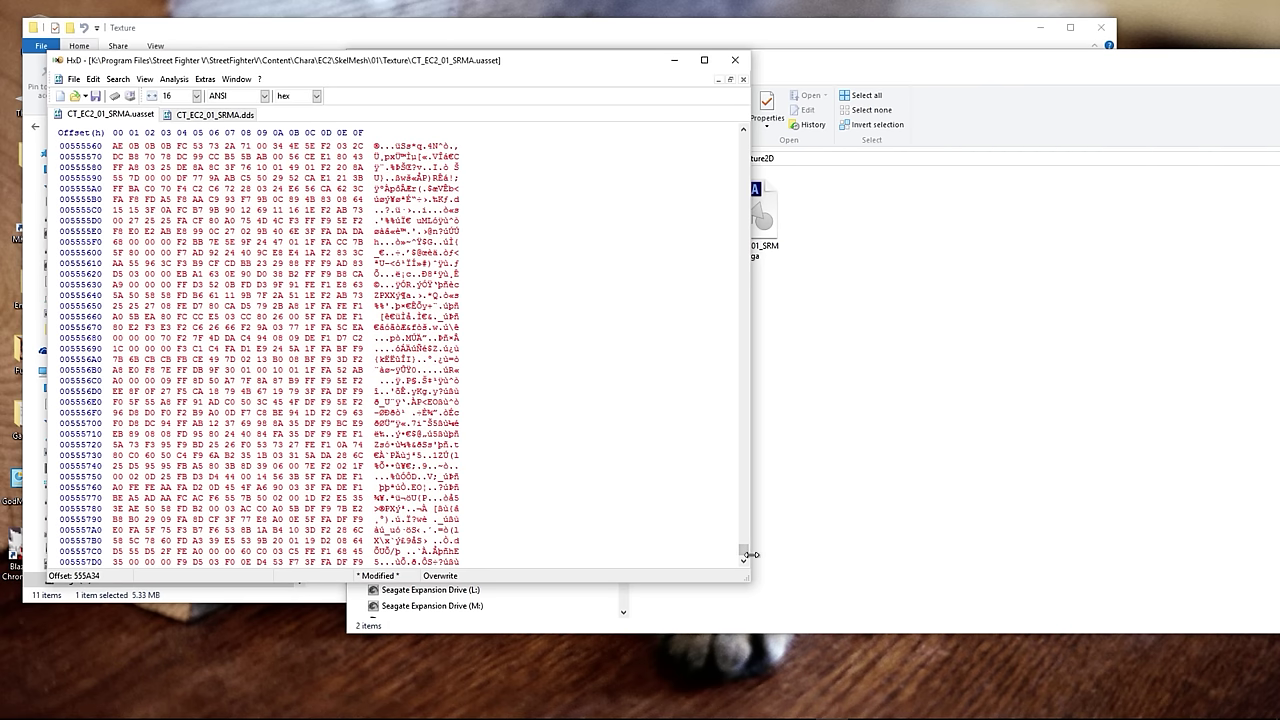
left_click_drag(745, 549, 686, 126)
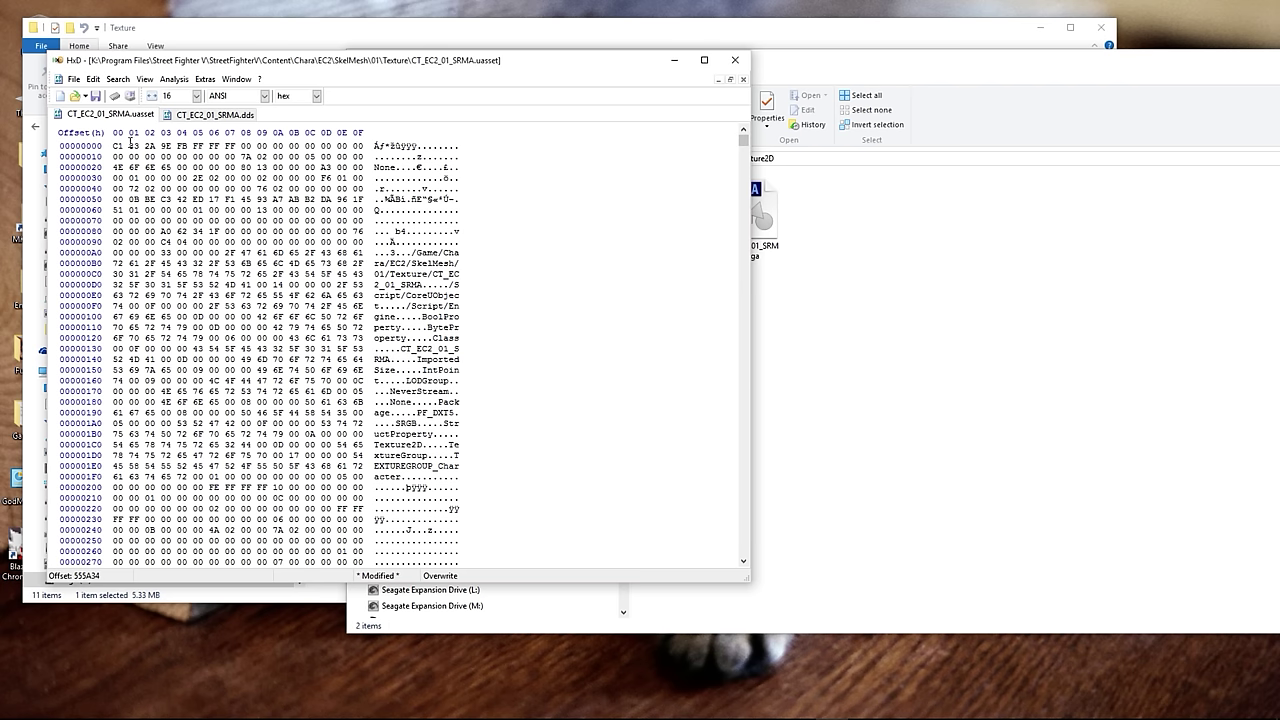
left_click_drag(115, 146, 172, 146)
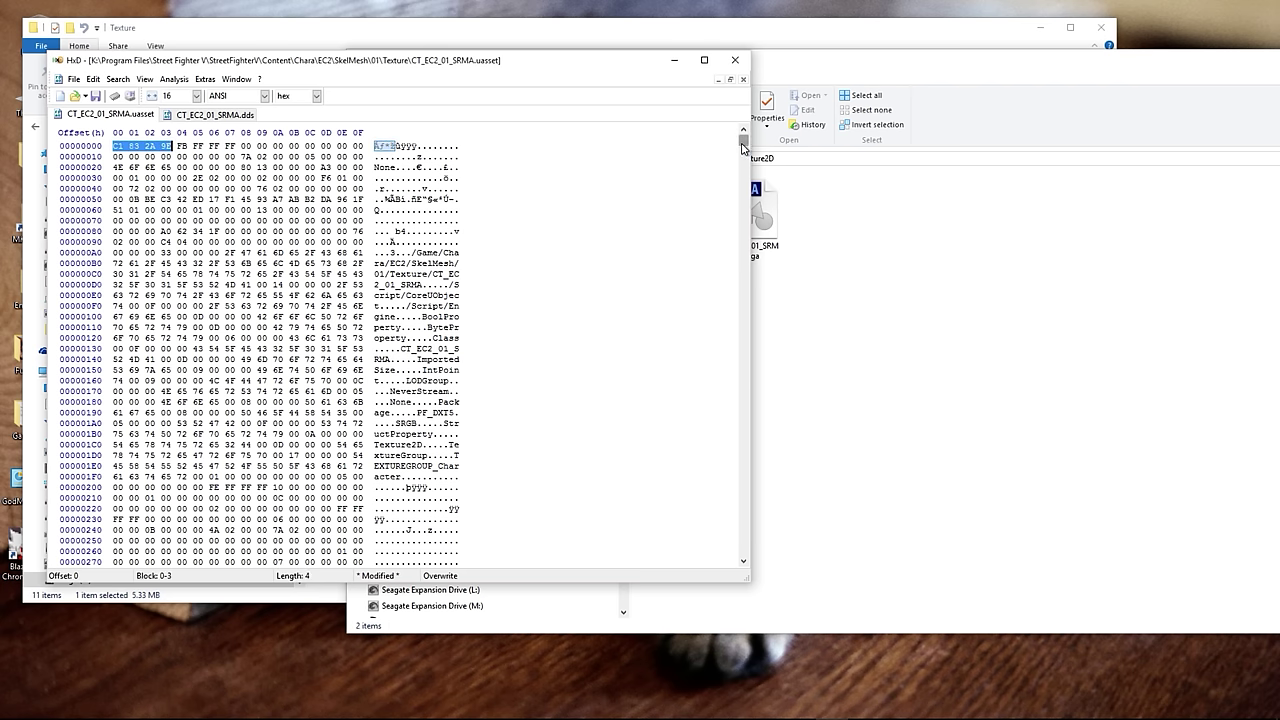
left_click_drag(744, 143, 697, 580)
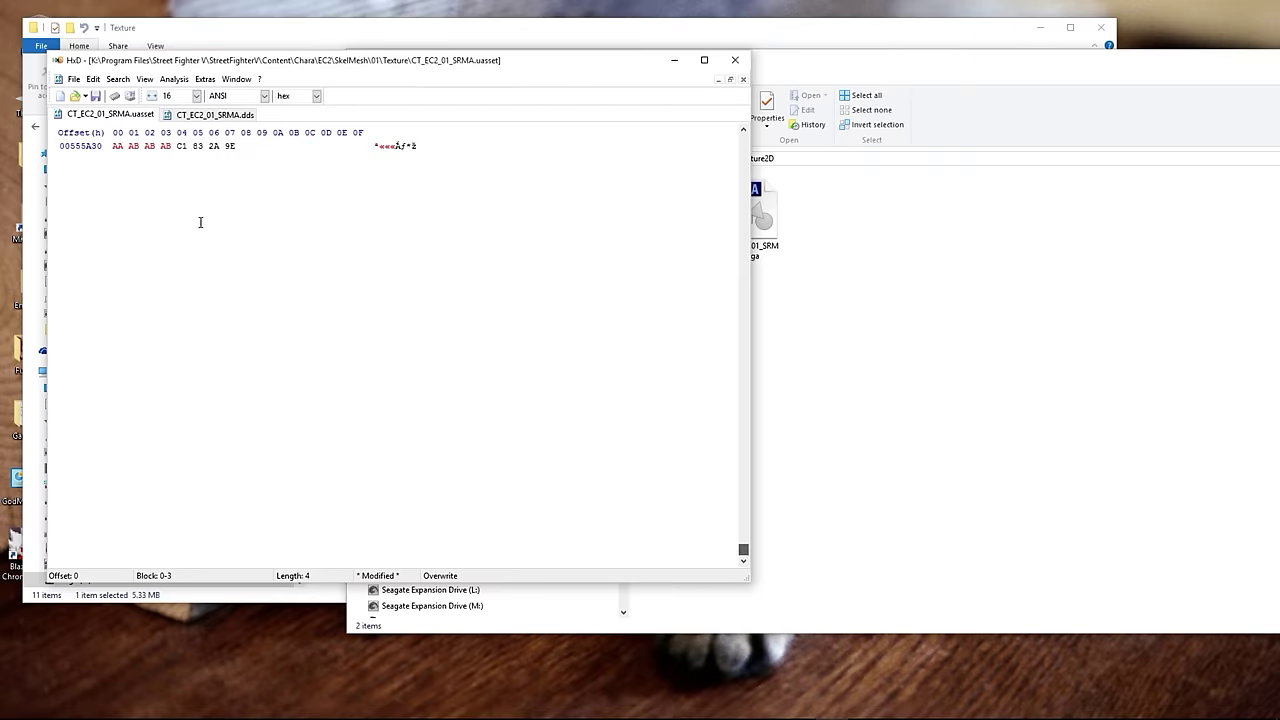
left_click(96, 100)
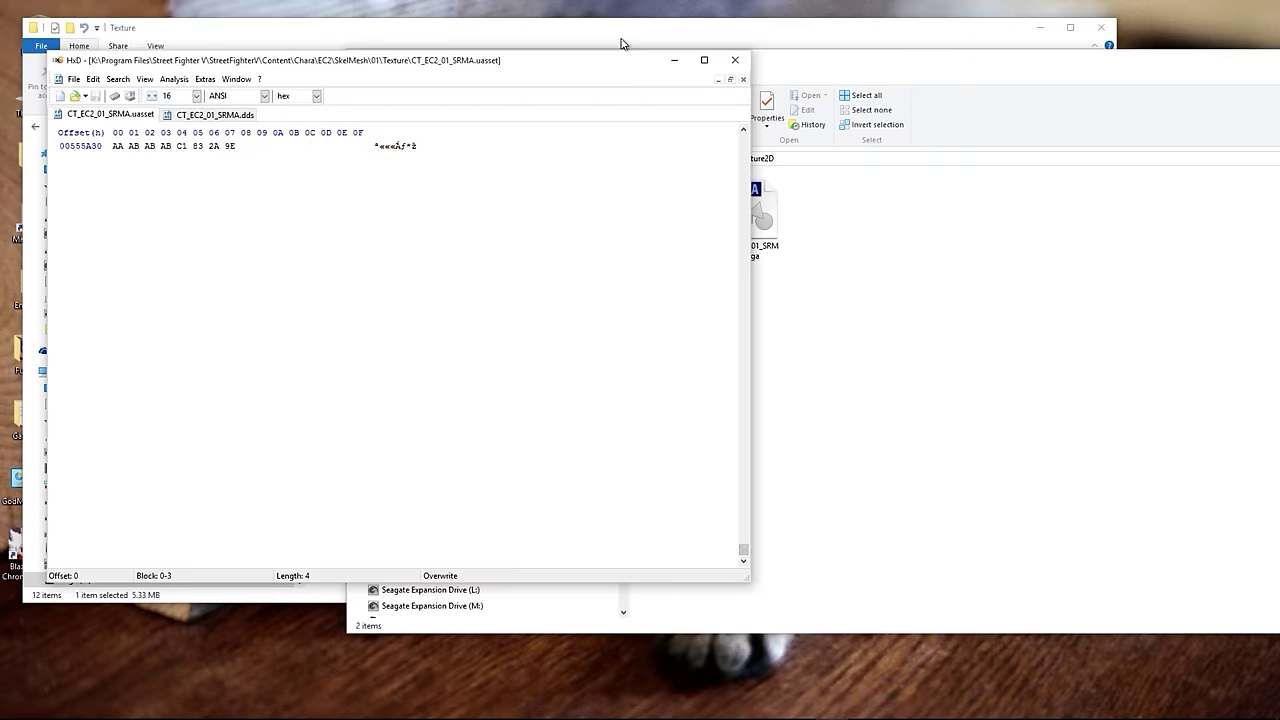
left_click(672, 60)
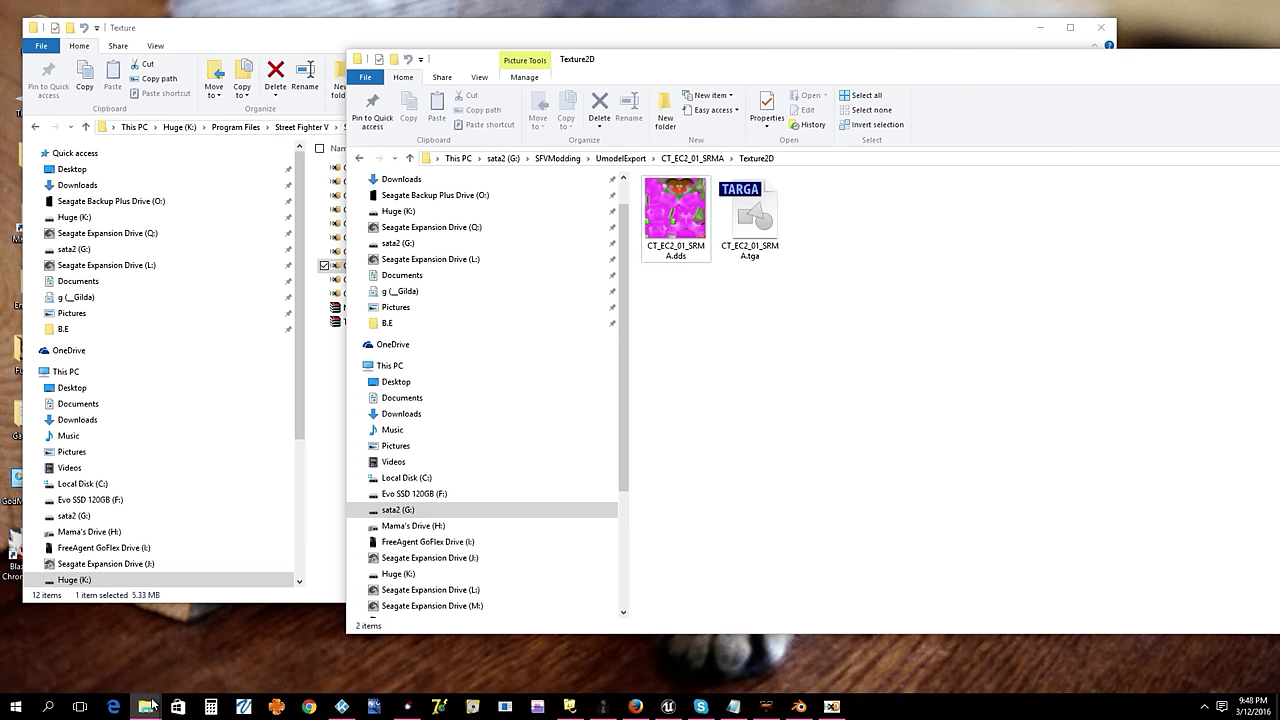
Step: Refresh the cooked Mesh folder so EC2_01.uasset appears, and bring up its context menu
mouse_move(146, 706)
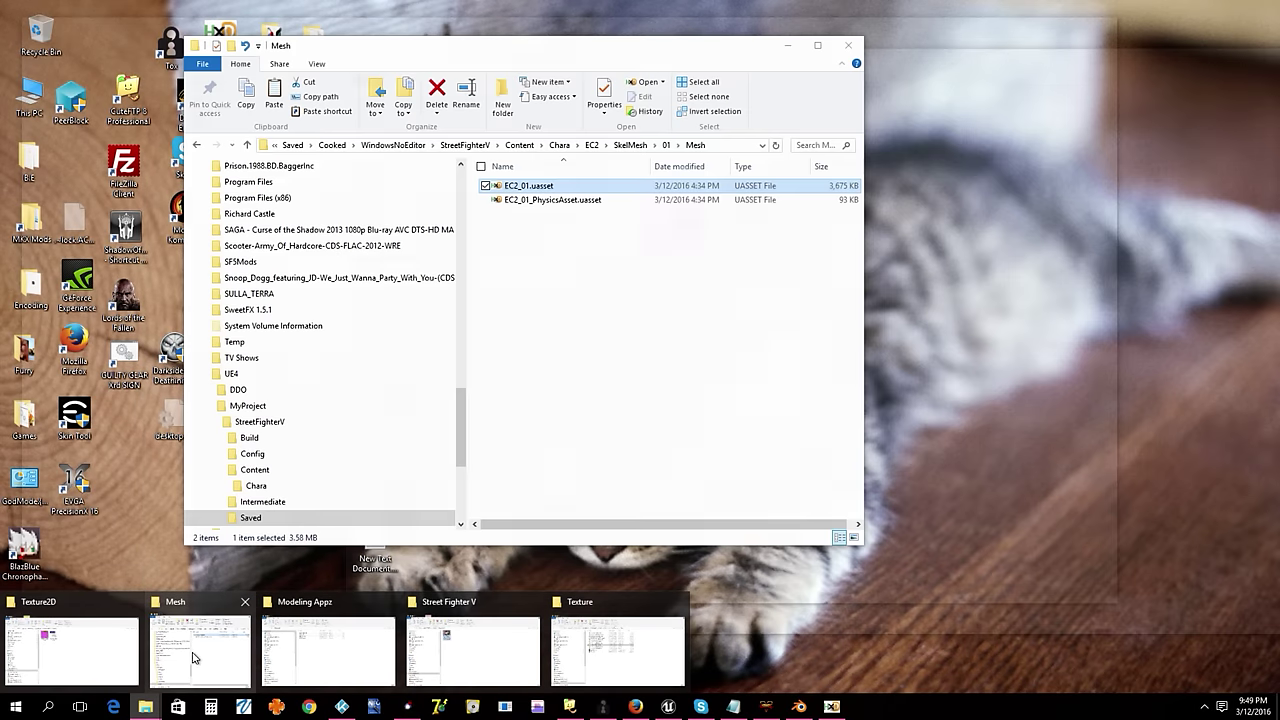
left_click(200, 655)
right_click(624, 374)
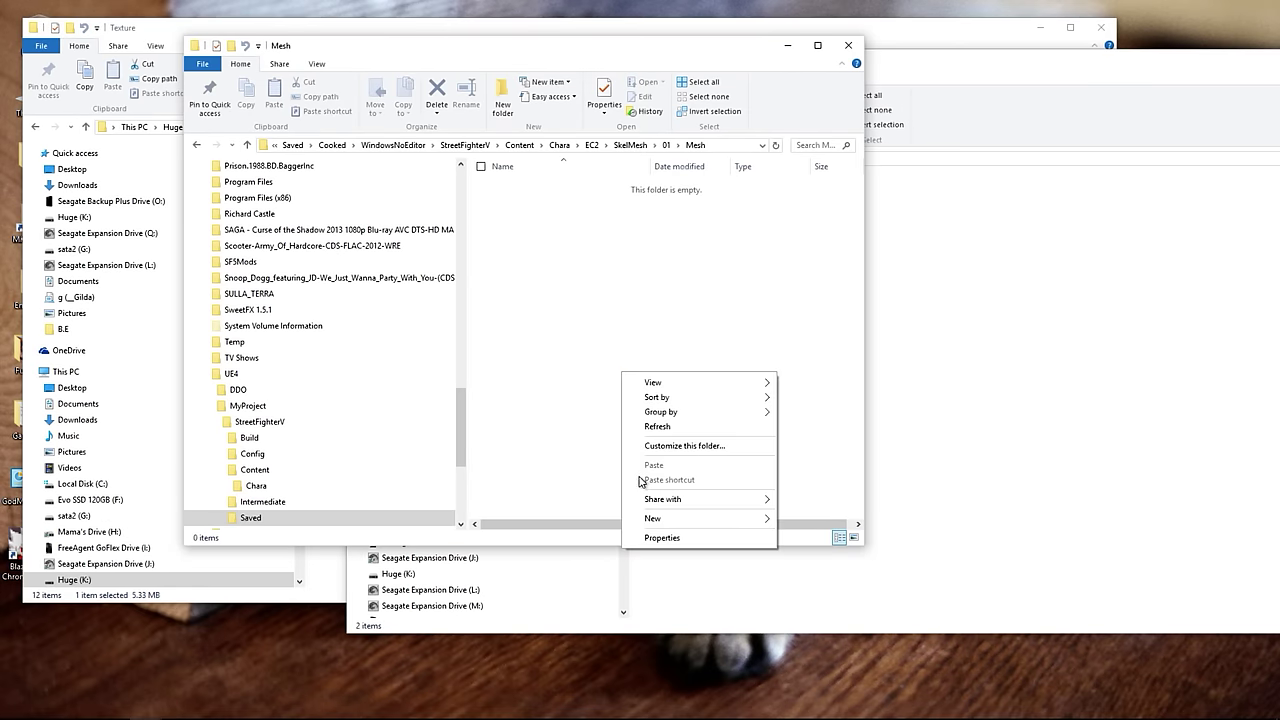
left_click(656, 427)
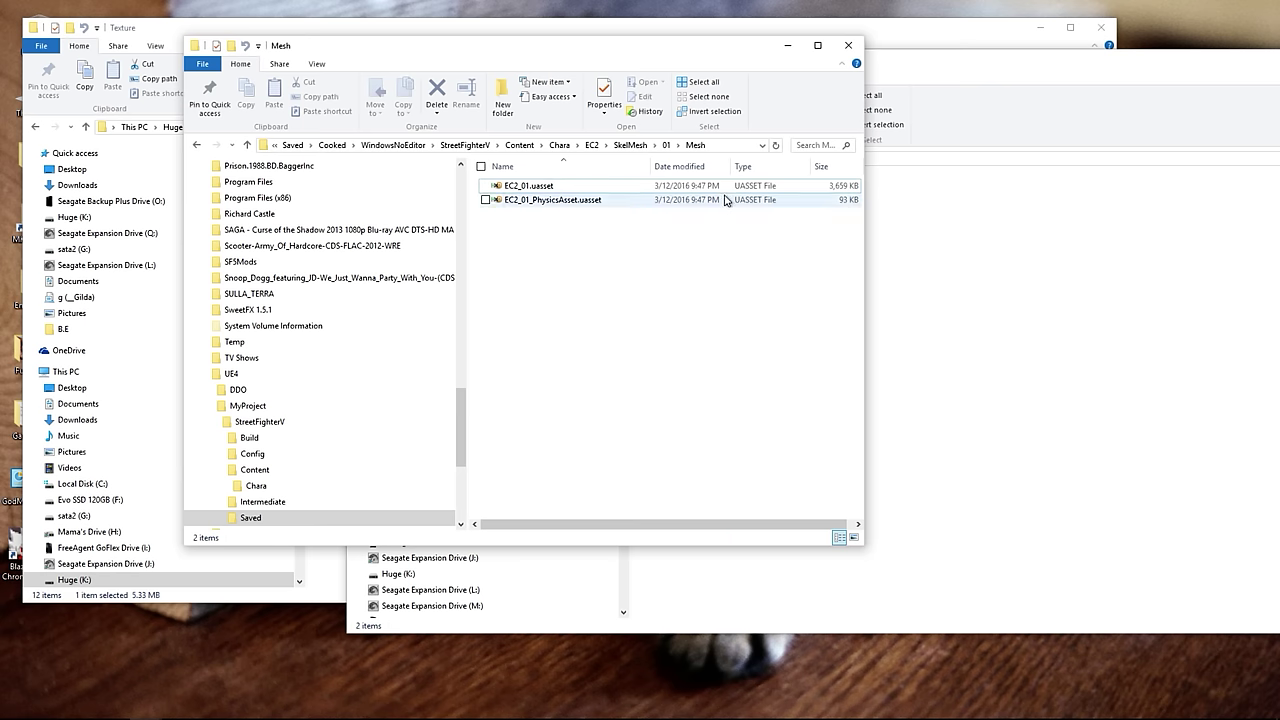
right_click(529, 188)
Step: Copy EC2_01.uasset into the game's SkelMesh\01\Mesh folder, replacing the old file
left_click(561, 383)
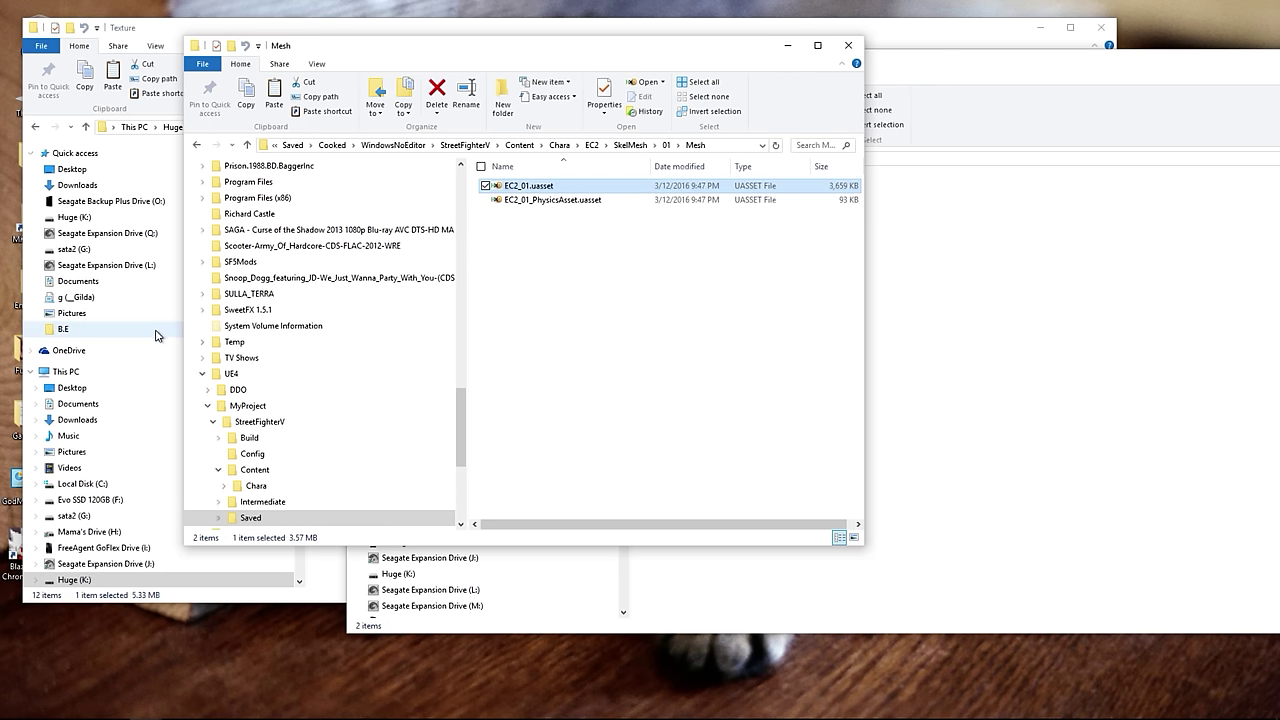
left_click(318, 585)
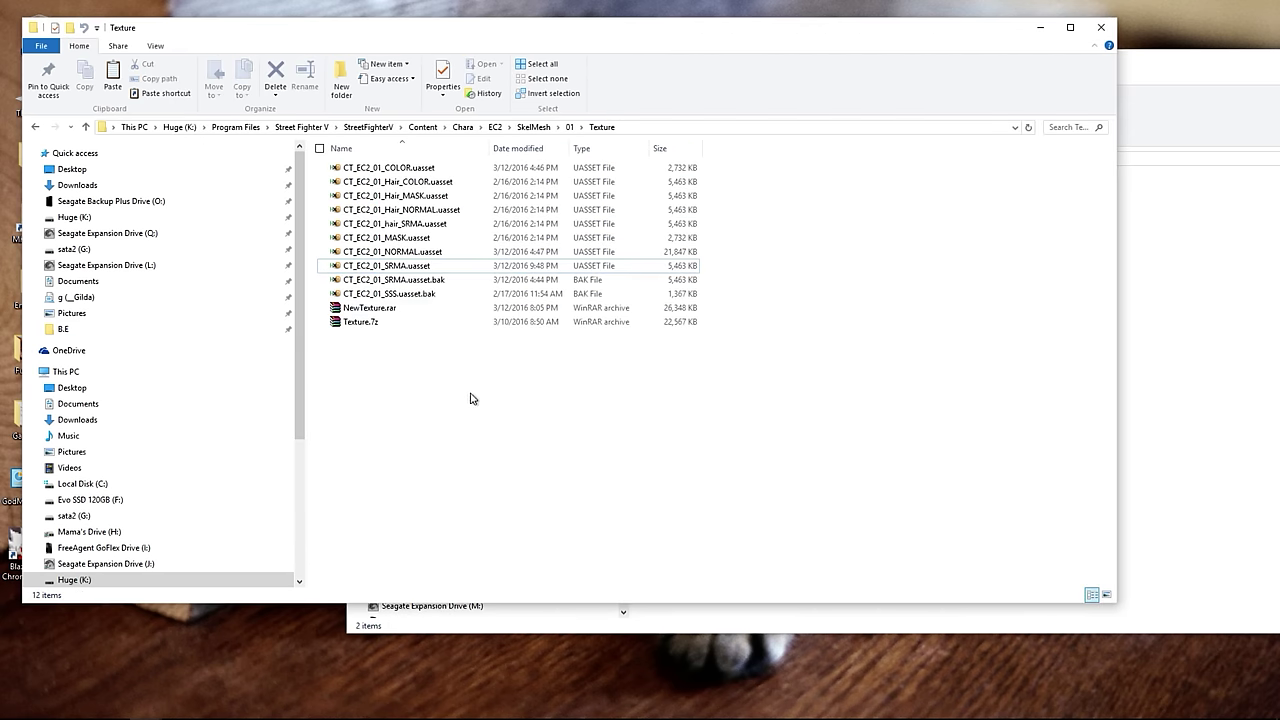
left_click(538, 129)
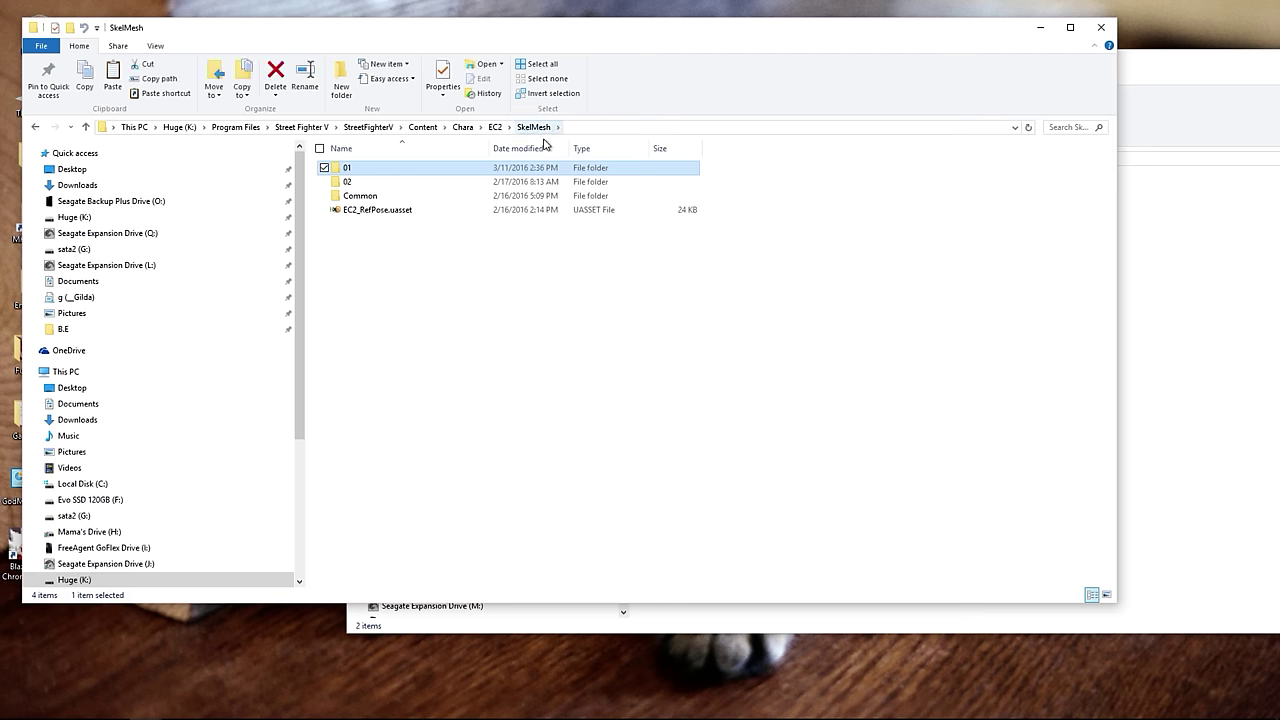
double_click(346, 170)
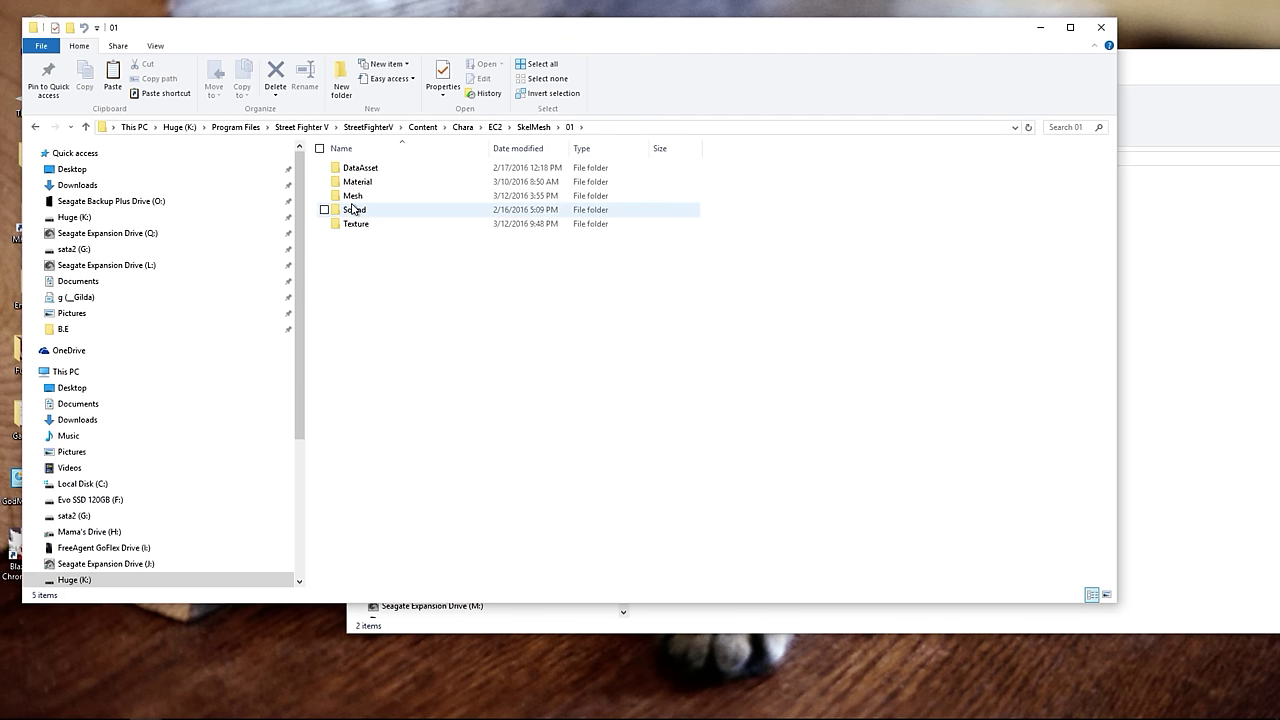
right_click(352, 197)
key("Escape")
right_click(351, 199)
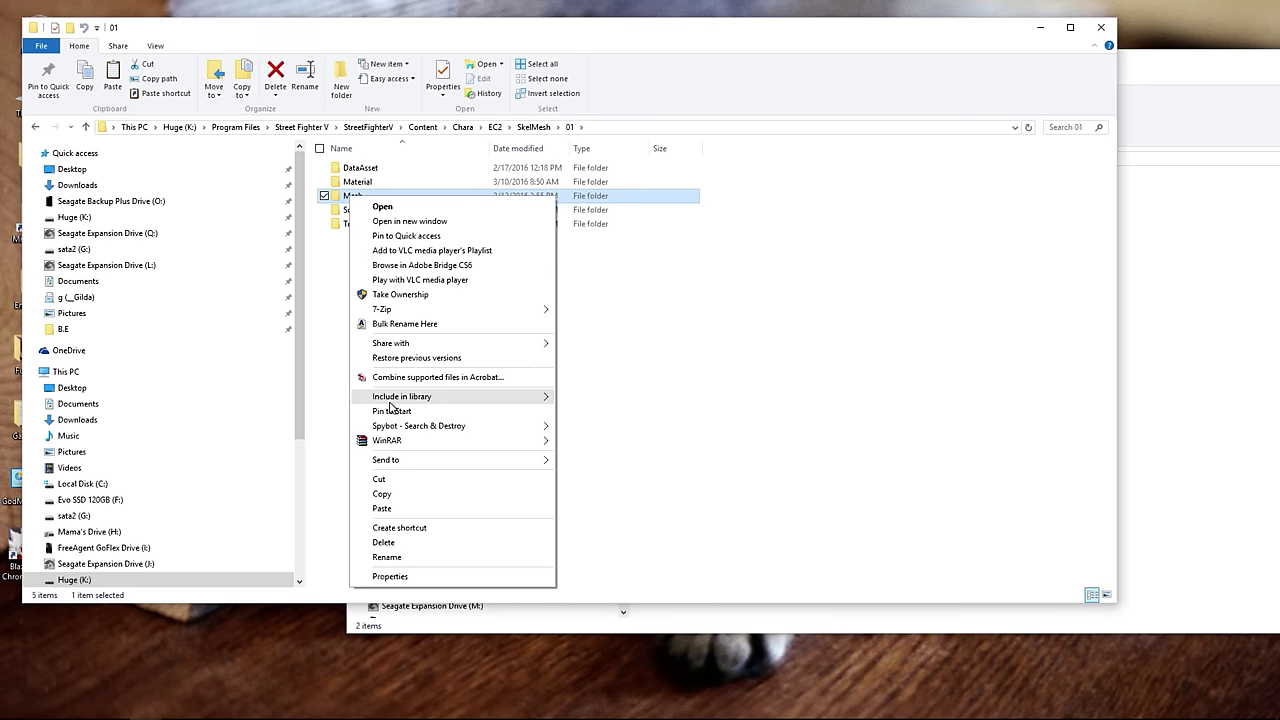
left_click(379, 509)
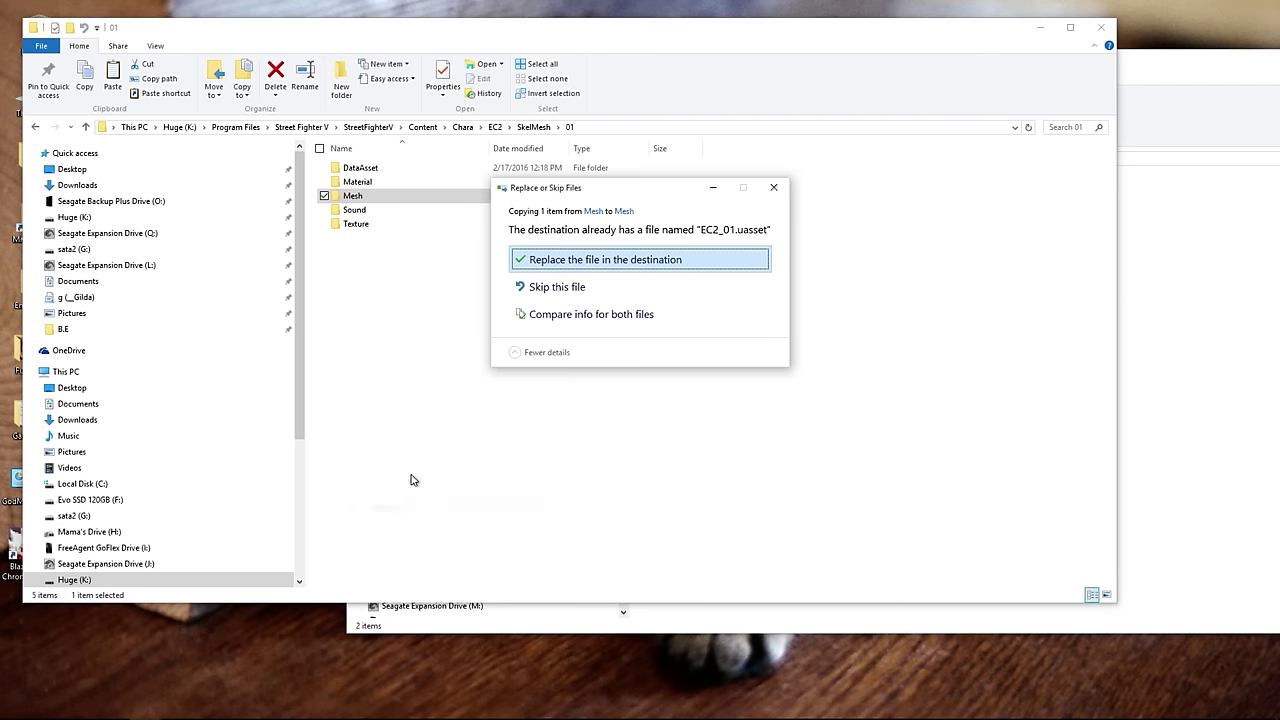
left_click(585, 260)
Step: Close the Texture2D export window
left_click(1190, 118)
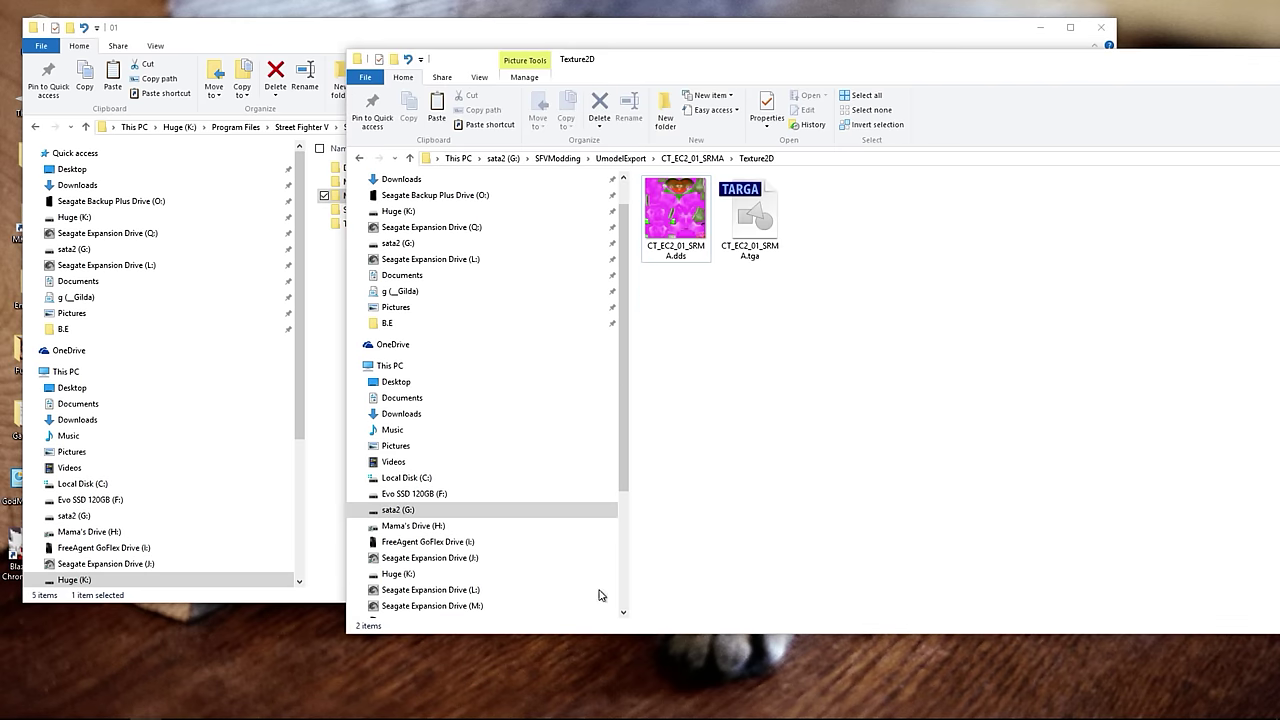
left_click_drag(1177, 62, 740, 139)
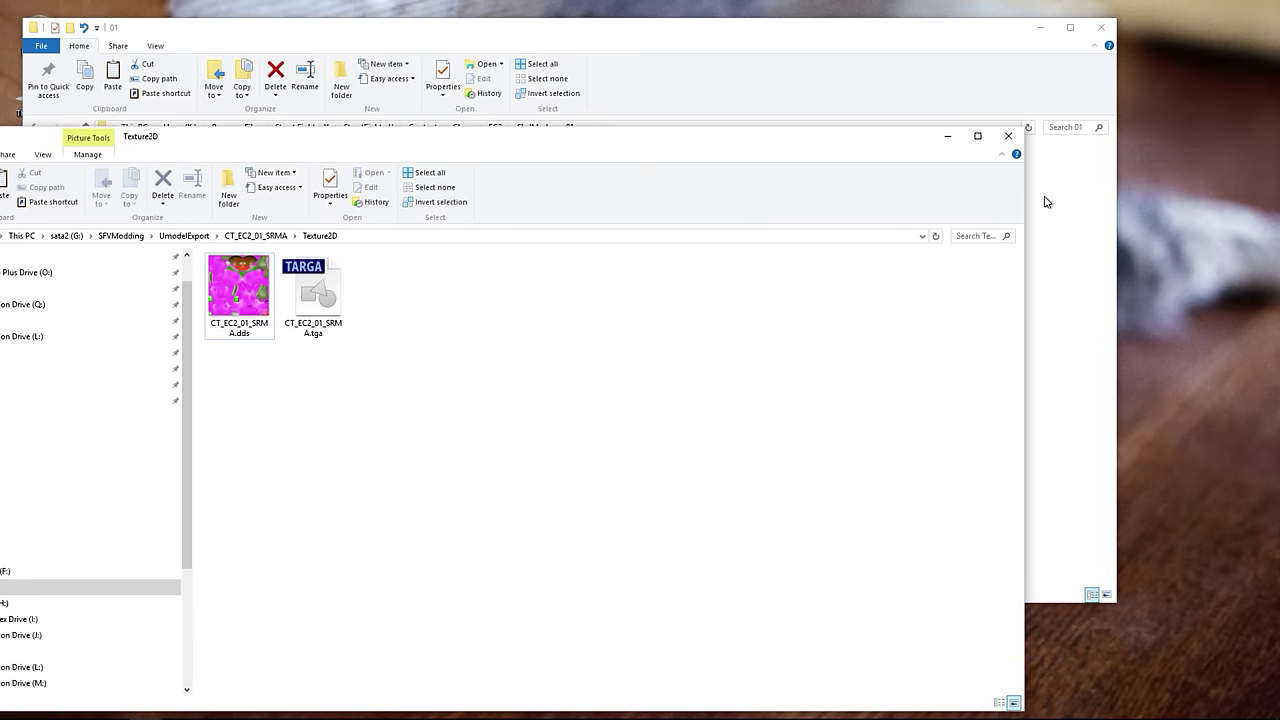
left_click(1009, 136)
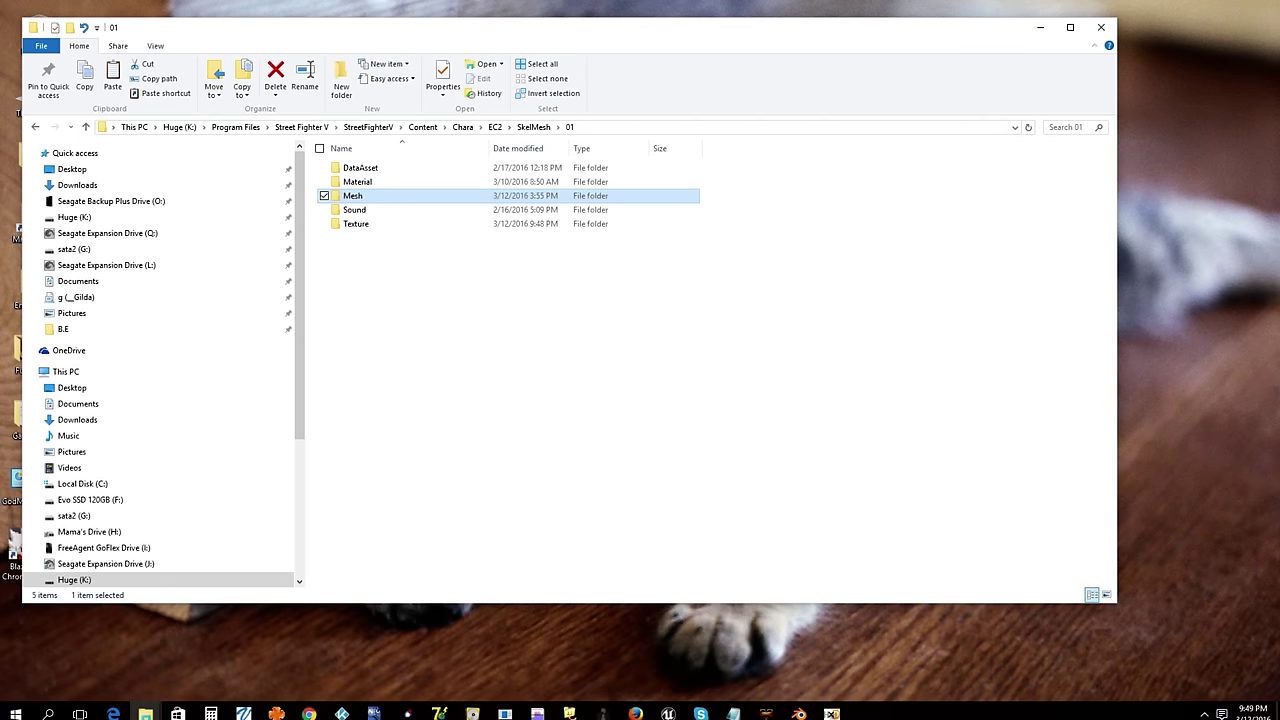
left_click(146, 708)
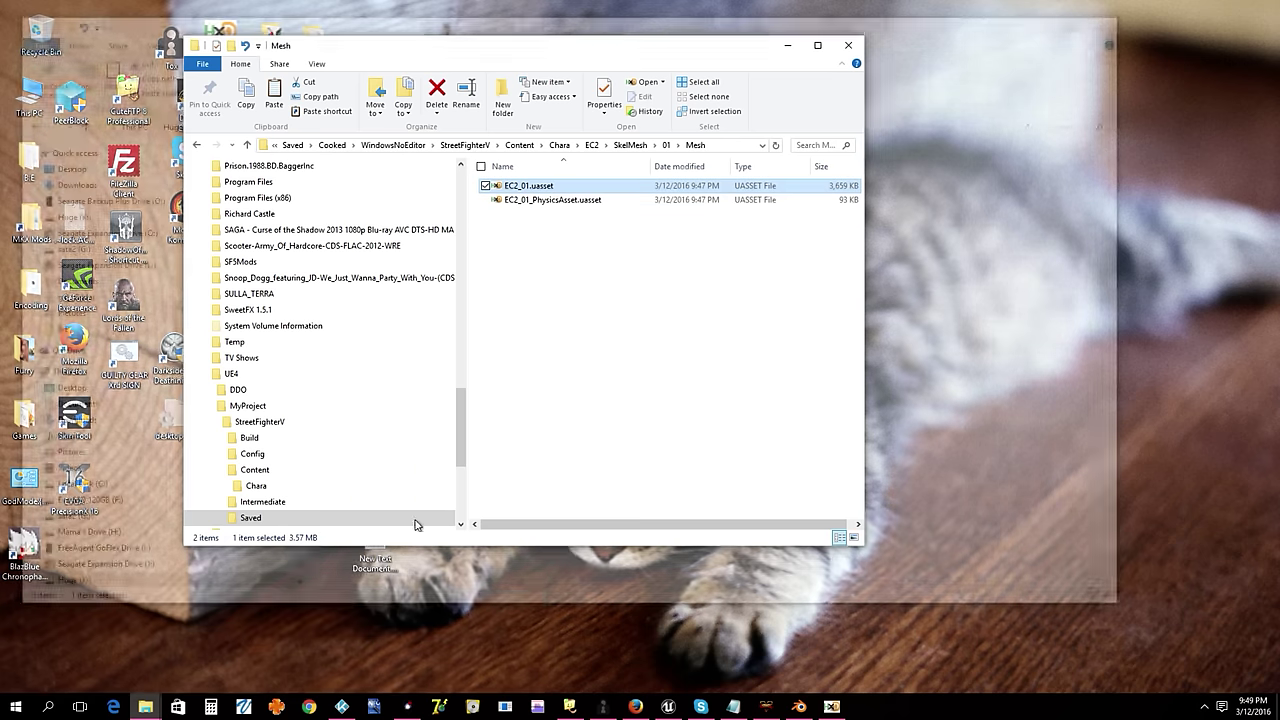
Step: Copy CT_EC2_01_COLOR.uasset and CT_EC2_01_NORMAL.uasset from the cooked Texture folder
left_click(53, 642)
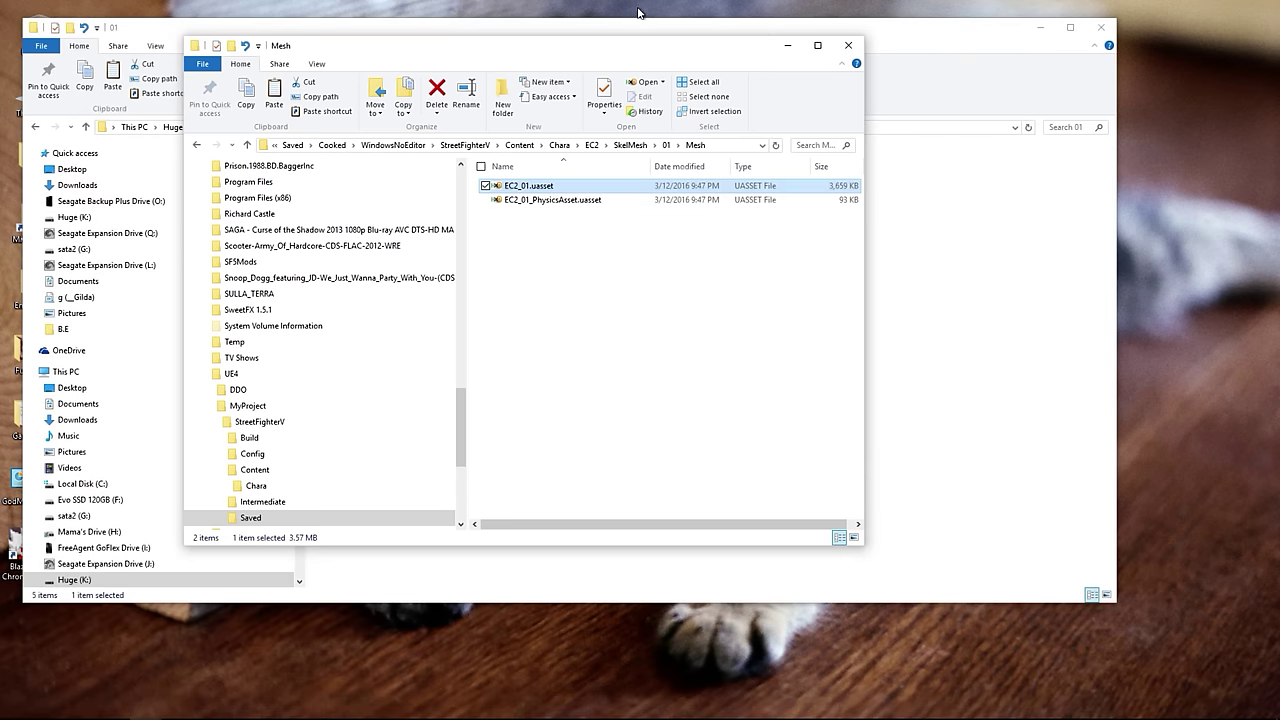
left_click(679, 145)
left_click(666, 145)
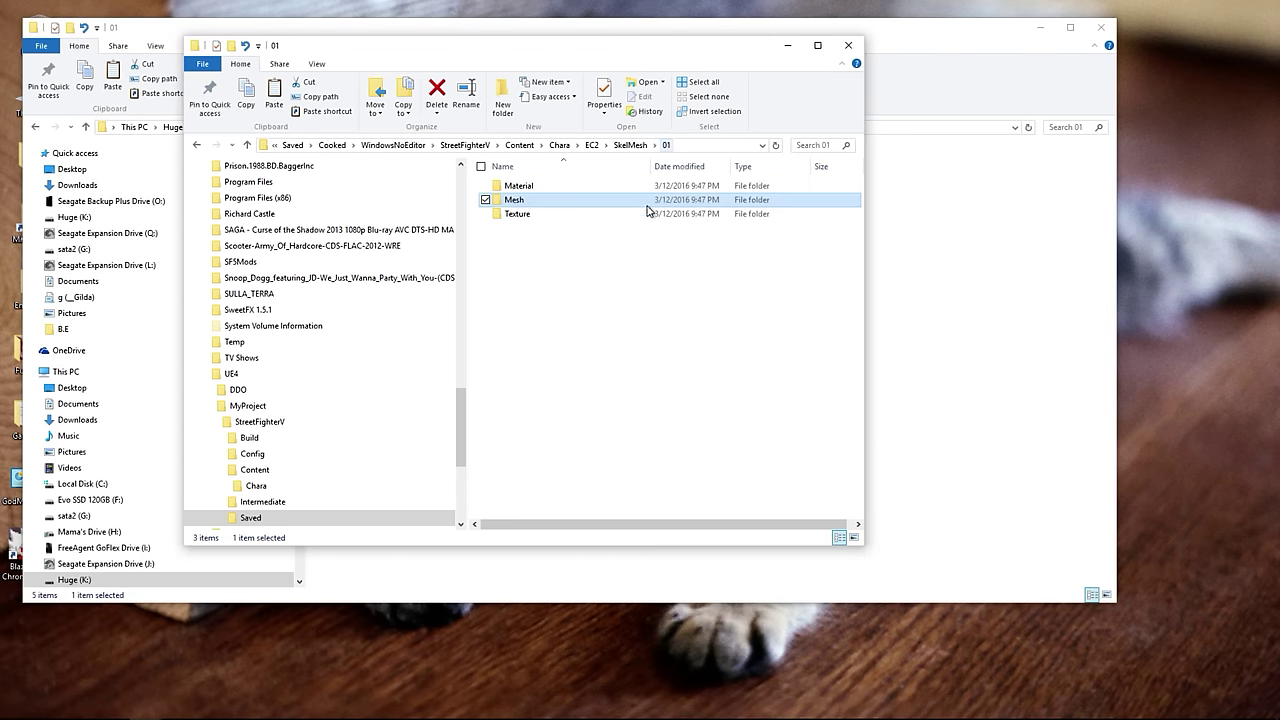
double_click(518, 213)
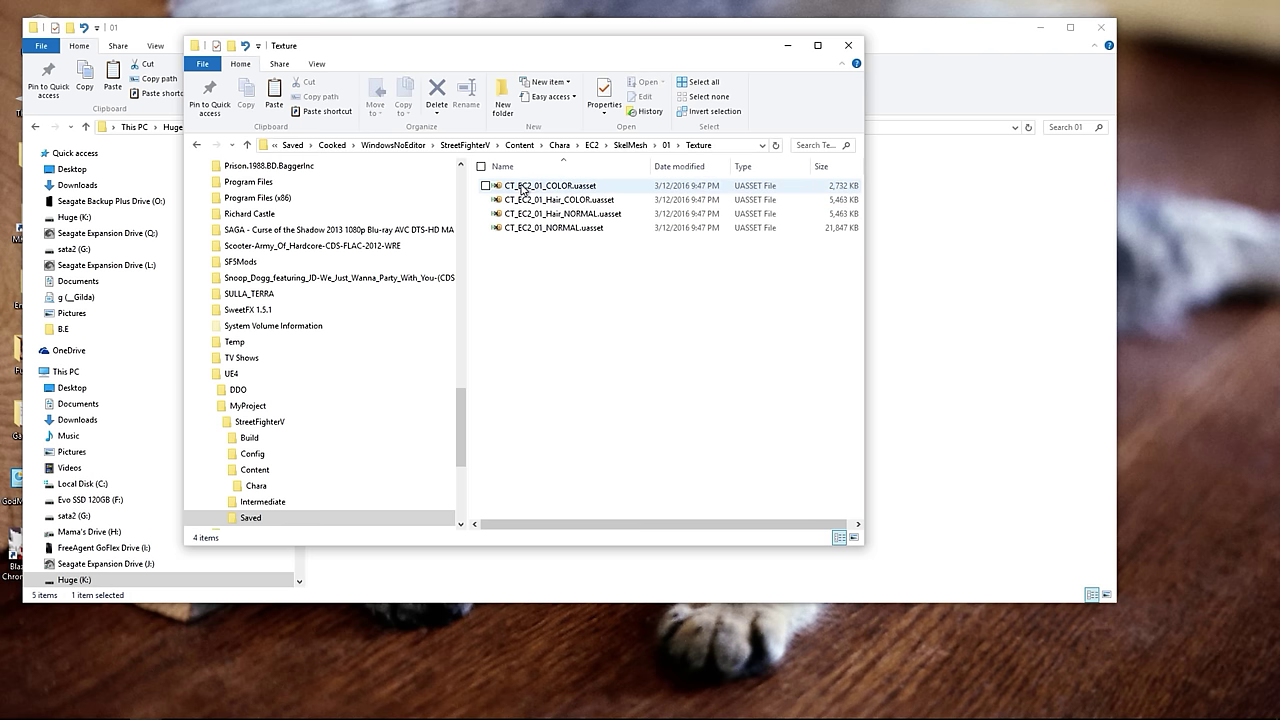
left_click(524, 188)
left_click(519, 230, "ctrl")
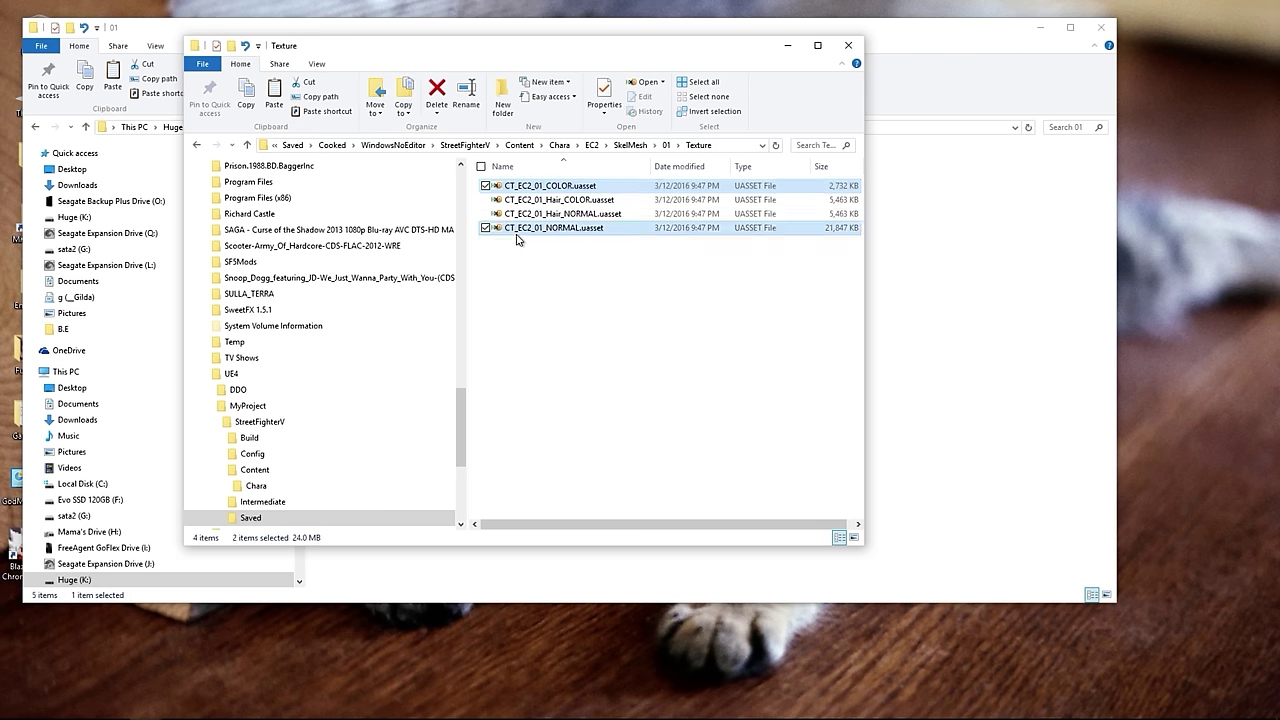
right_click(522, 238)
left_click(547, 400)
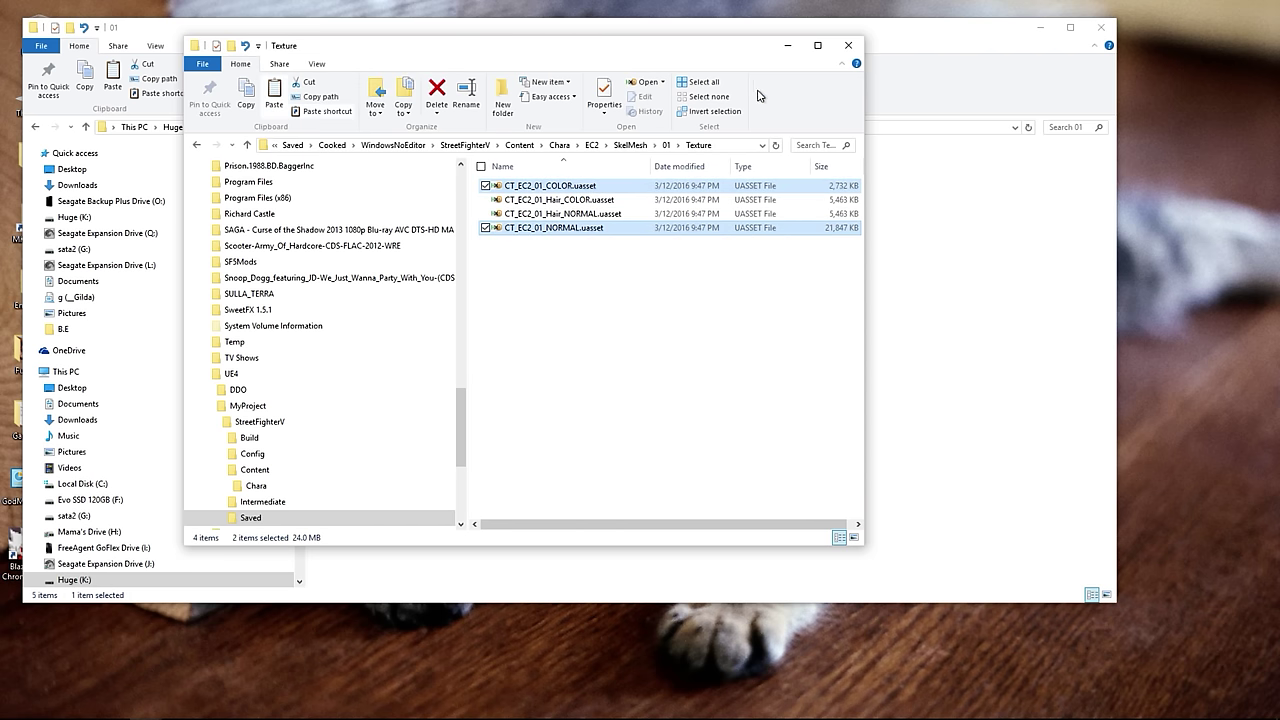
Step: Paste both textures into the game's Texture folder, replacing the existing files
left_click(786, 50)
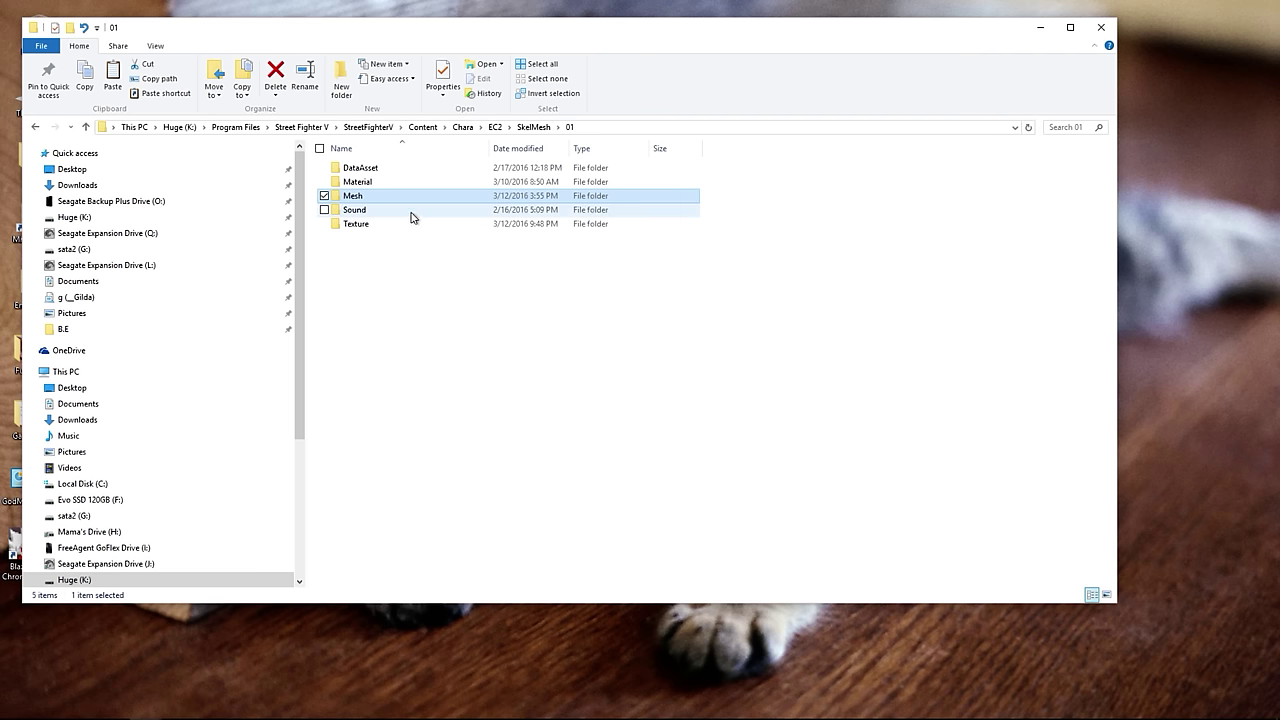
right_click(358, 223)
left_click(391, 533)
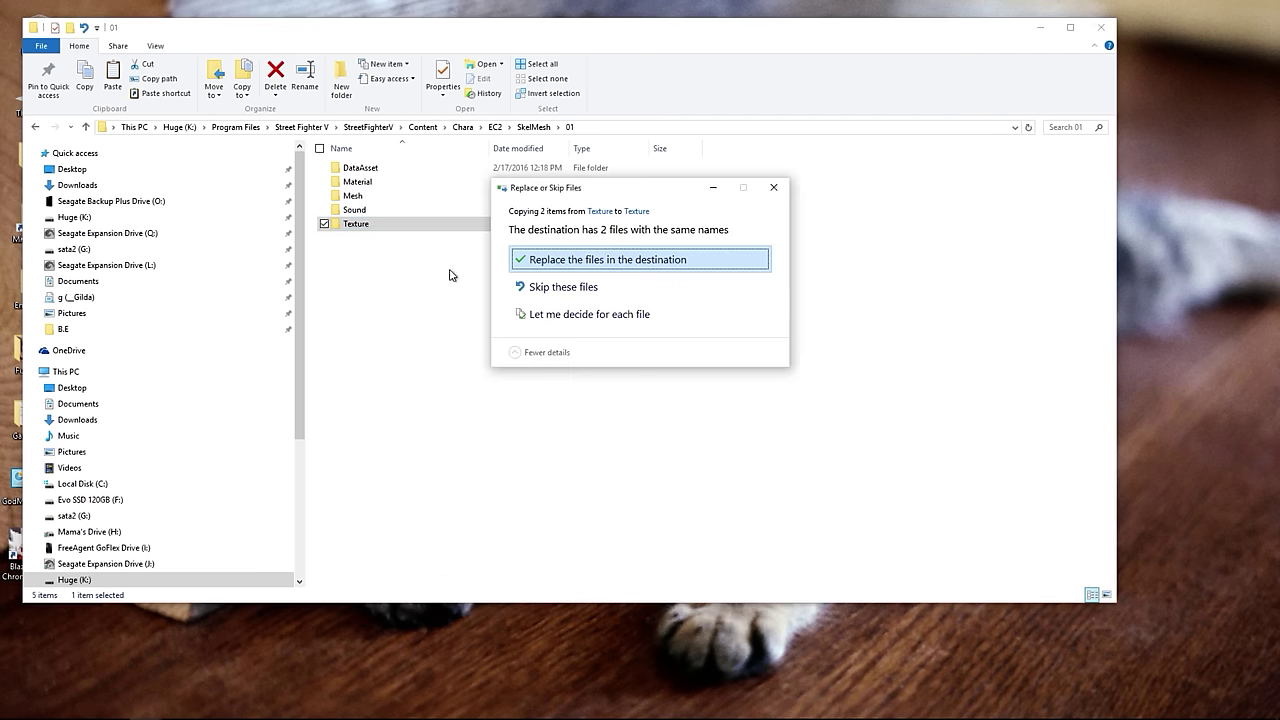
left_click(540, 262)
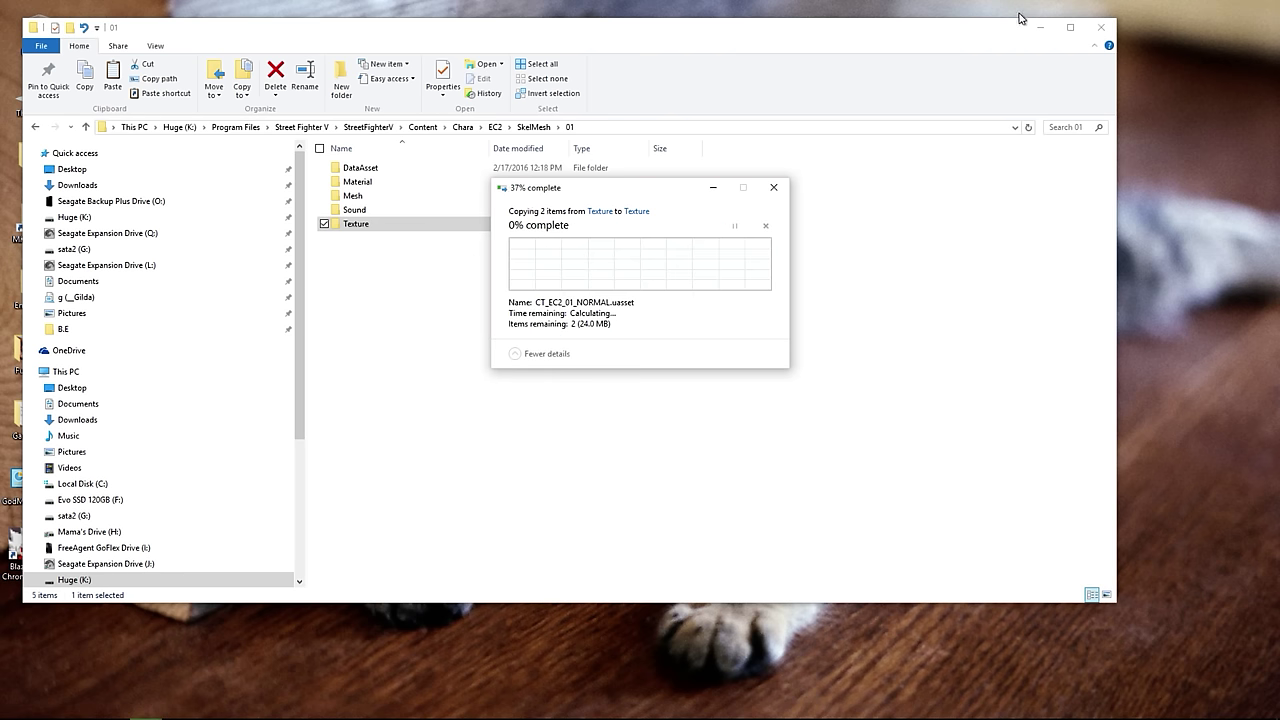
Step: Switch to Street Fighter V and start TRAINING mode from the main menu
left_click(1042, 33)
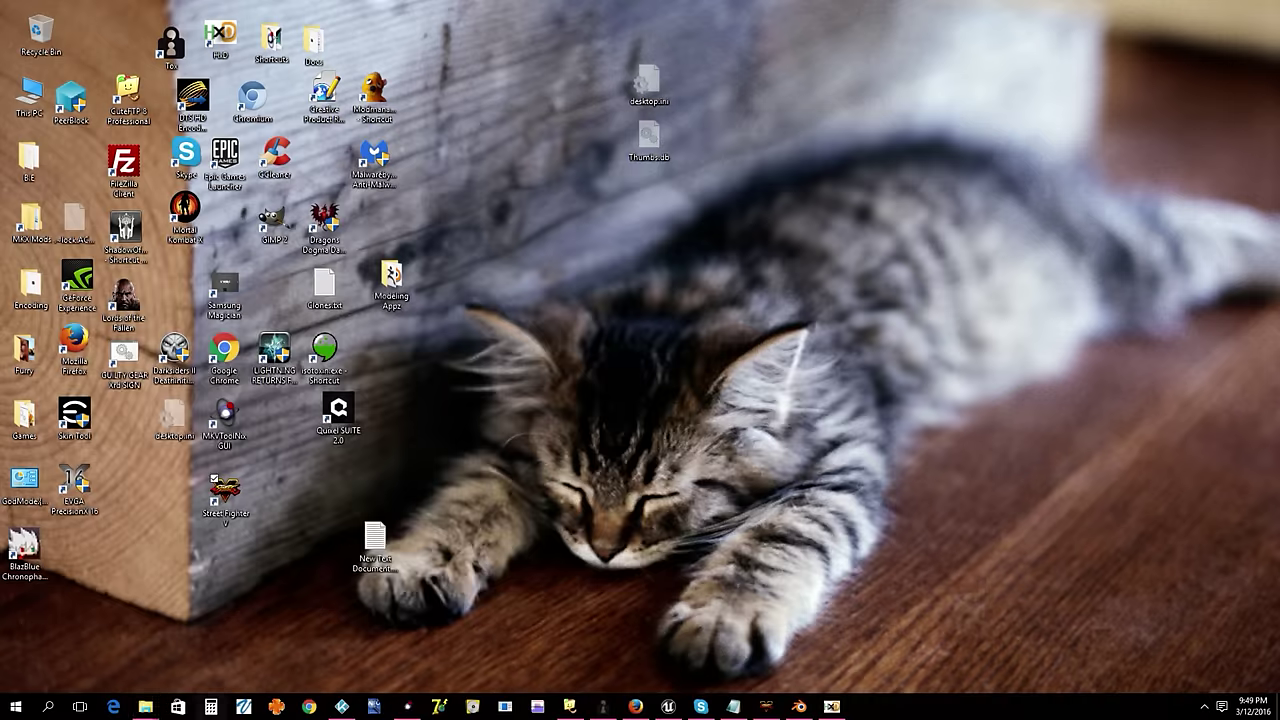
left_click(766, 706)
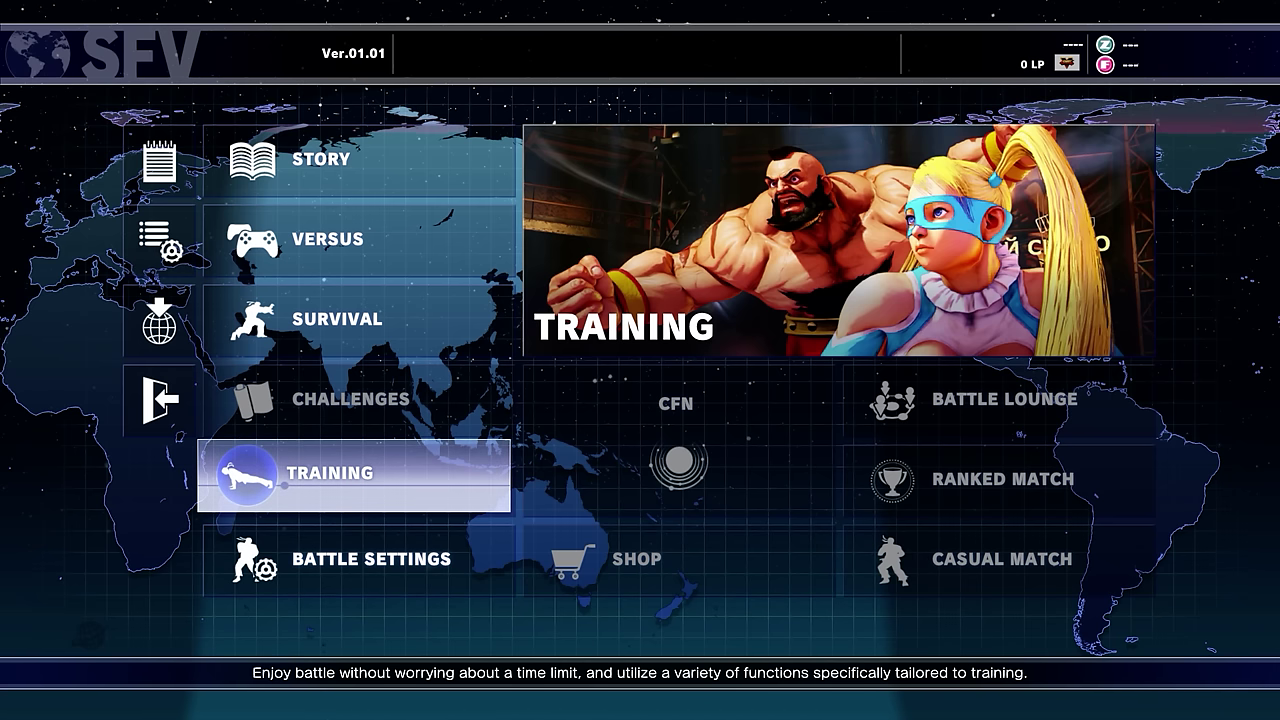
key("Up")
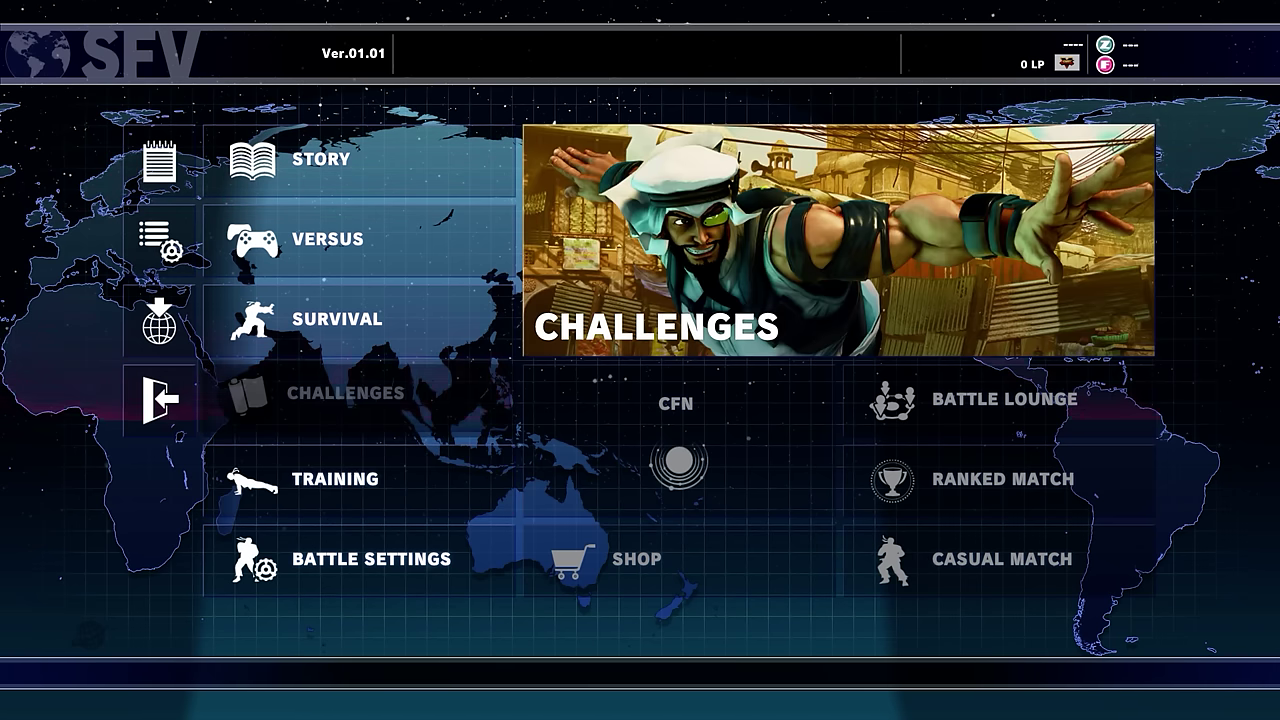
key("Up")
key("Up")
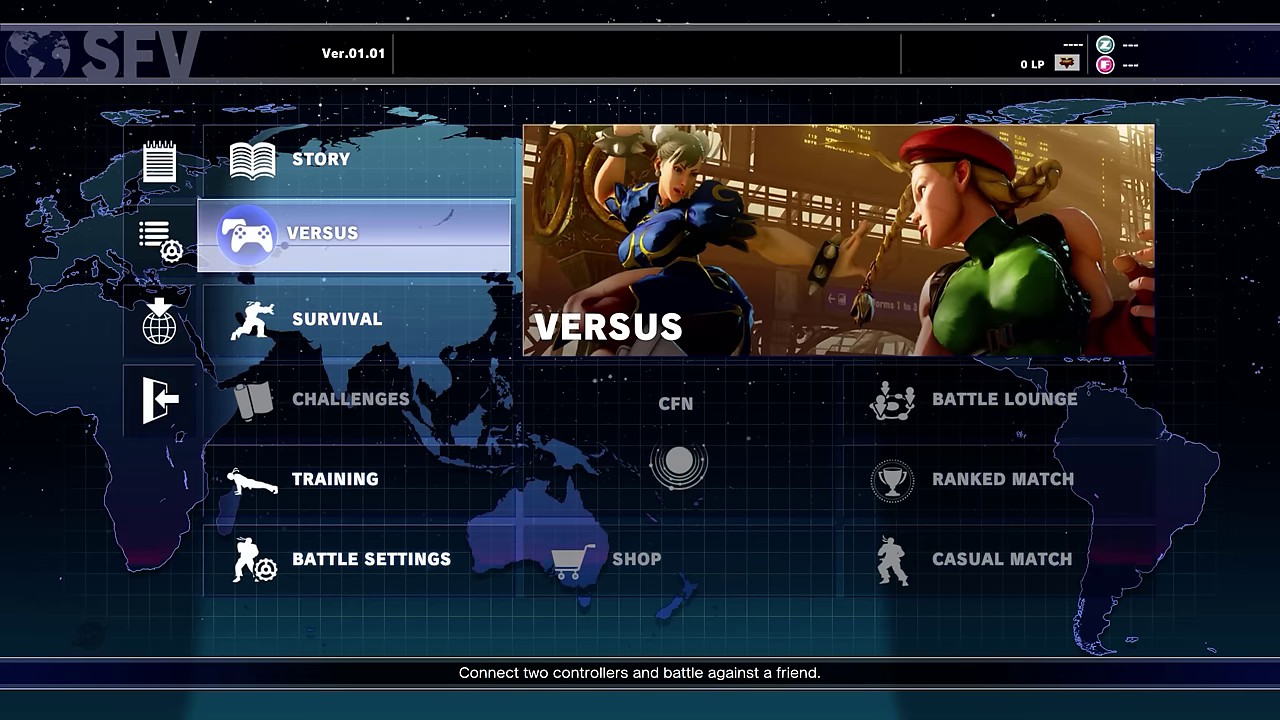
key("Down")
key("Down")
key("Down")
key("Return")
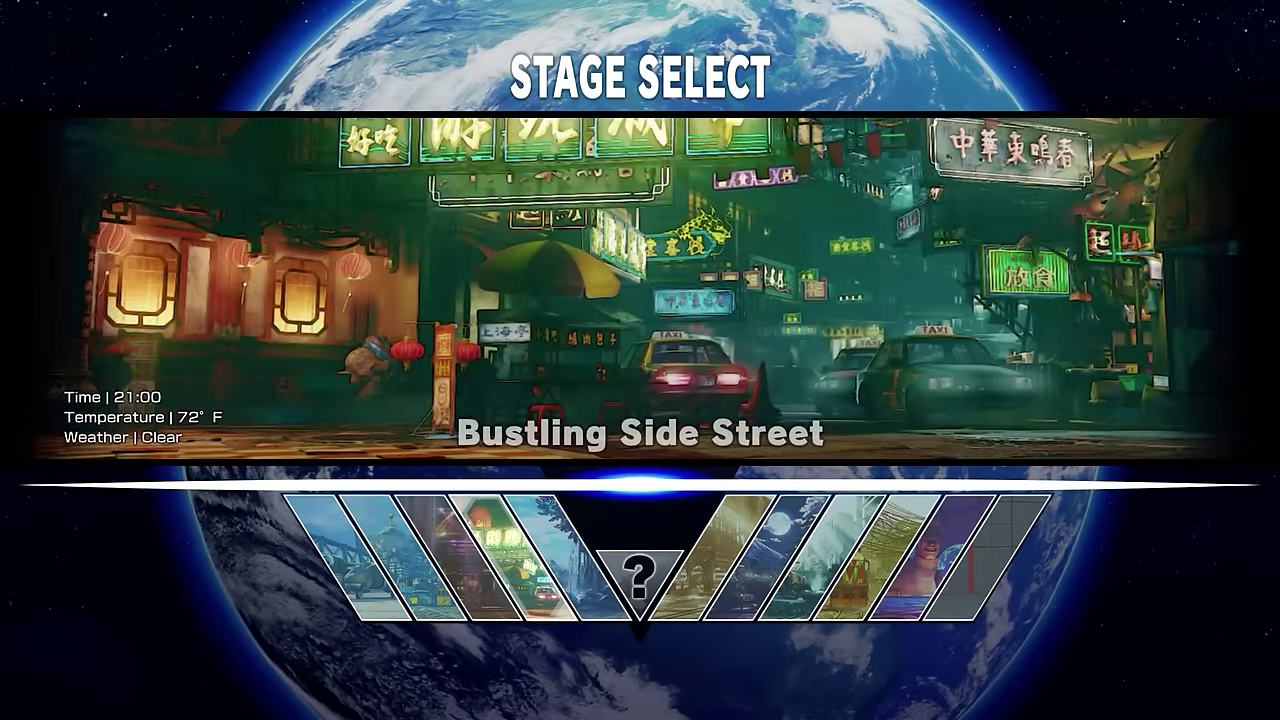
Step: Accept the stage and pick Zangief for both player one and the CPU
key("Return")
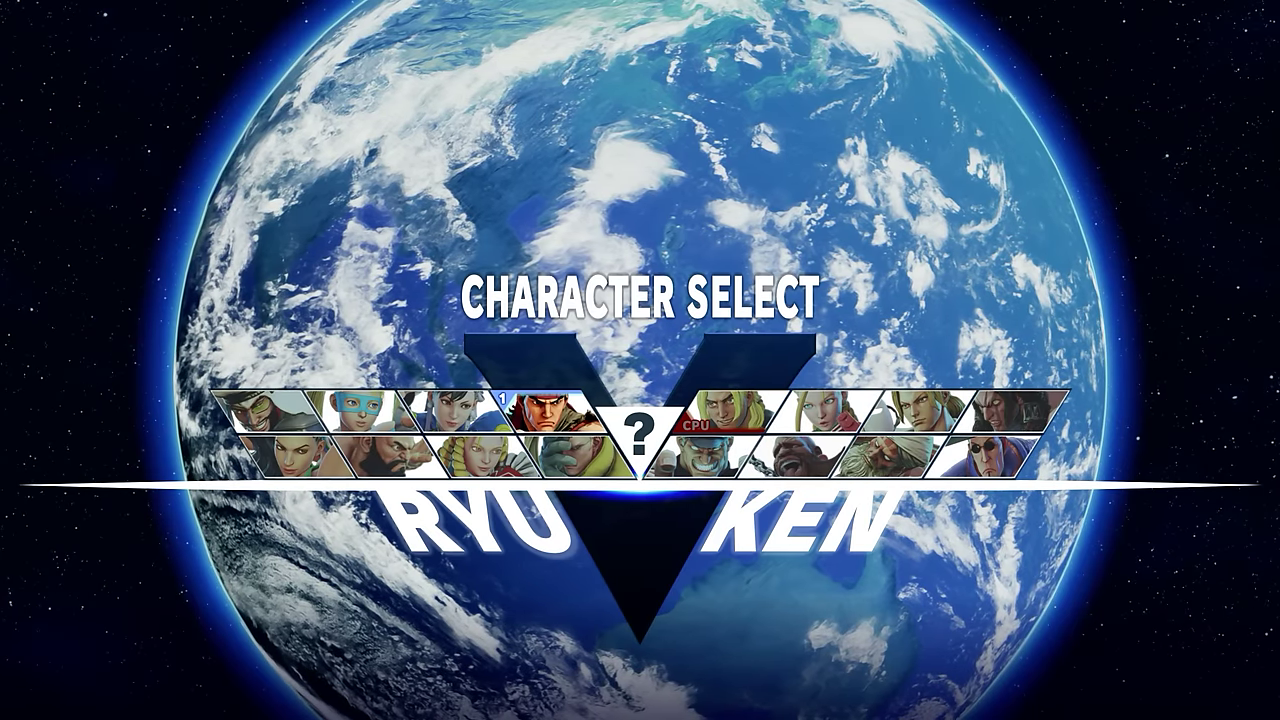
key("Left")
key("Return")
key("Return")
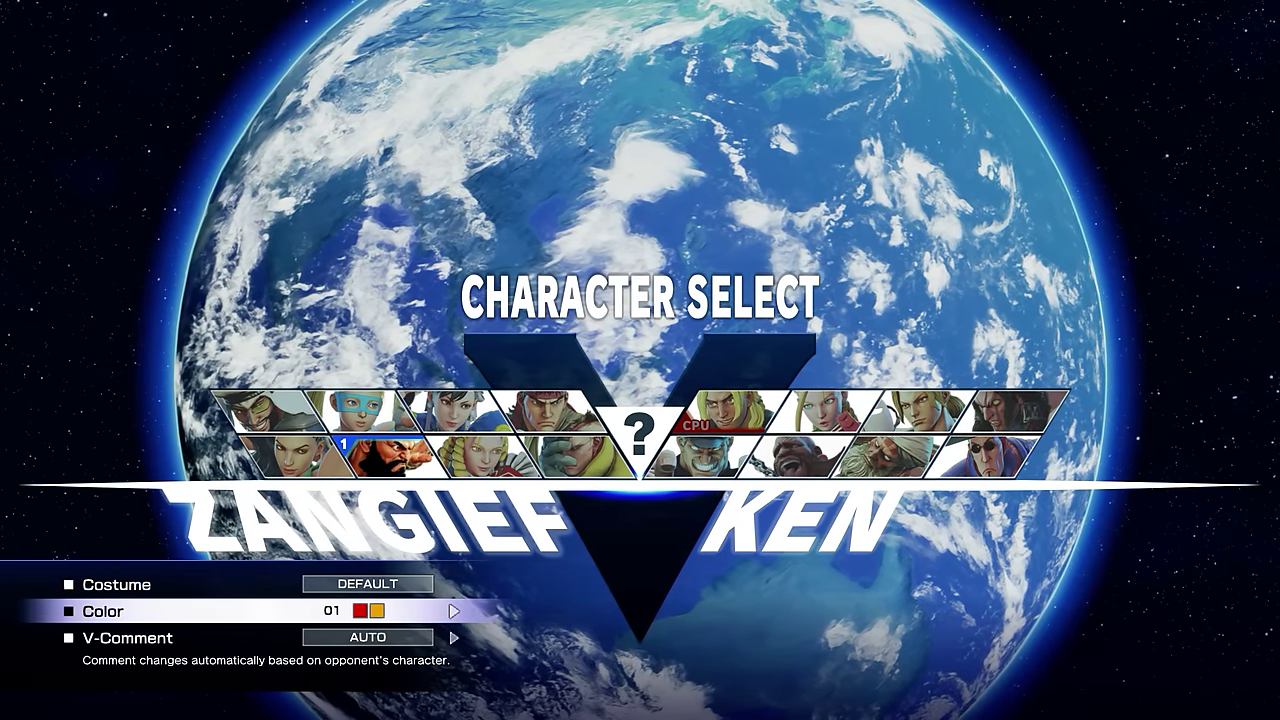
key("Down")
key("Left")
key("Return")
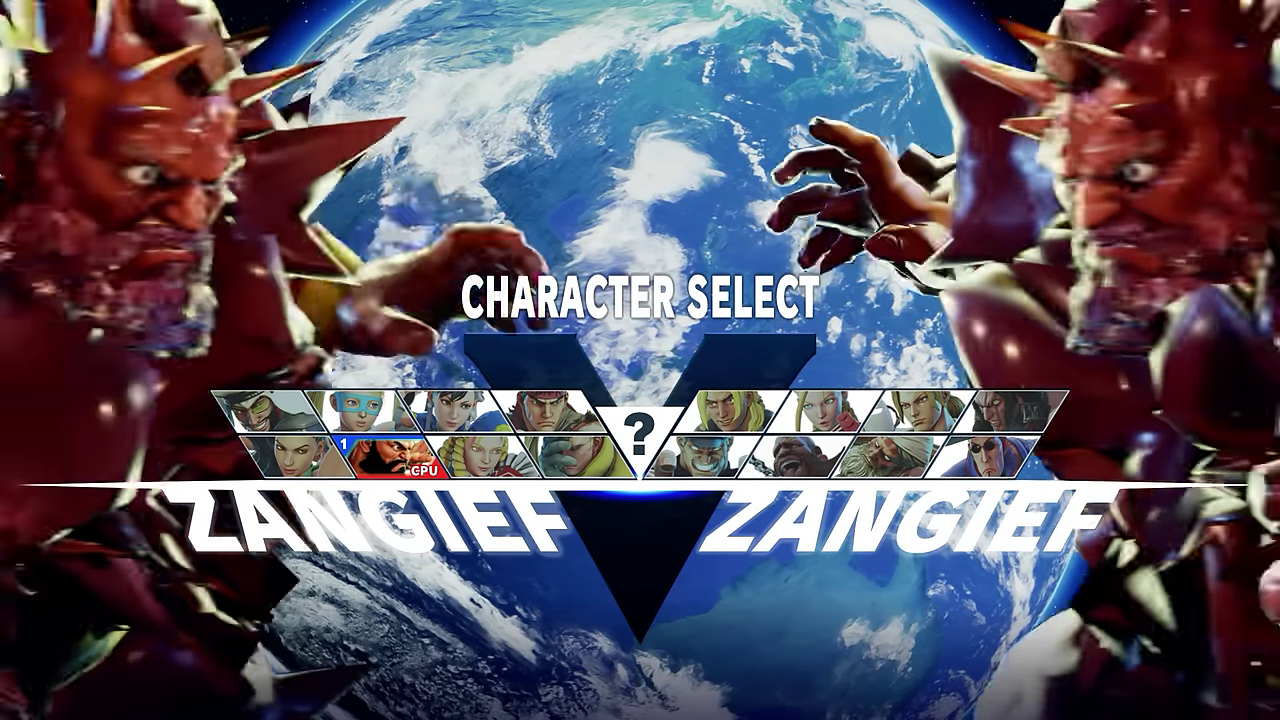
key("Return")
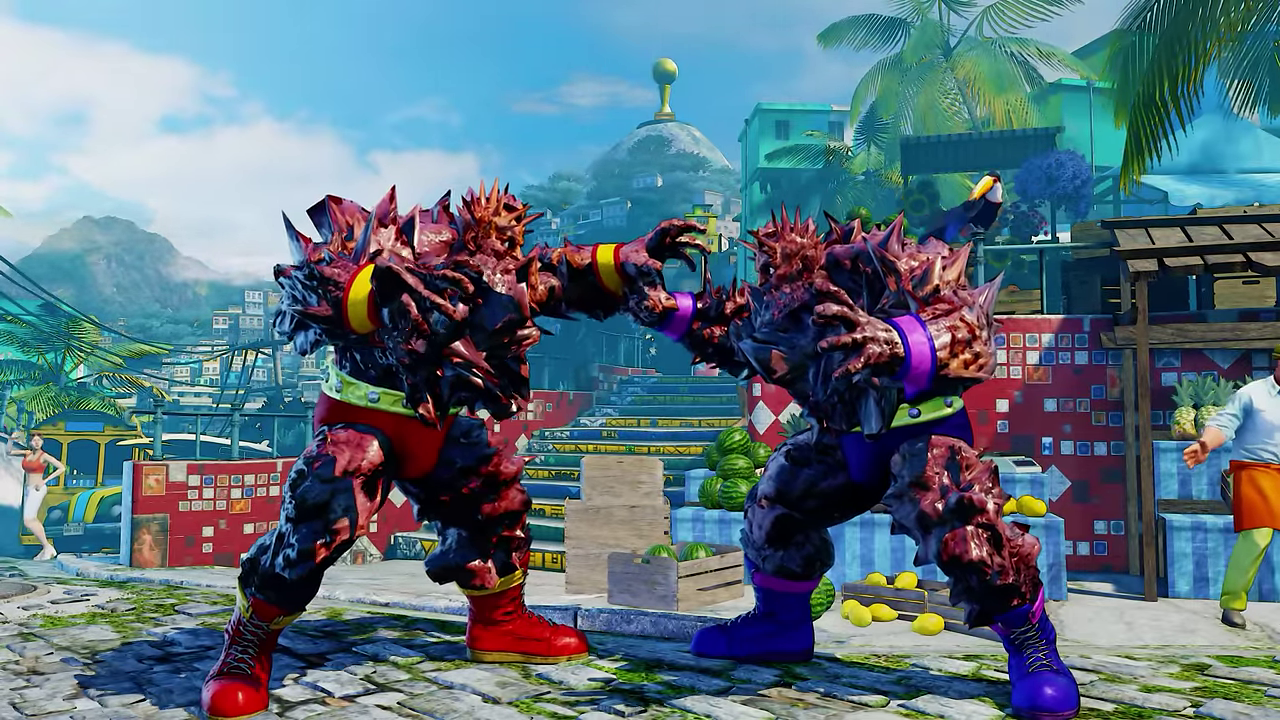
Step: Pause the training fight once both Zangiefs appear in the new skin
key("Escape")
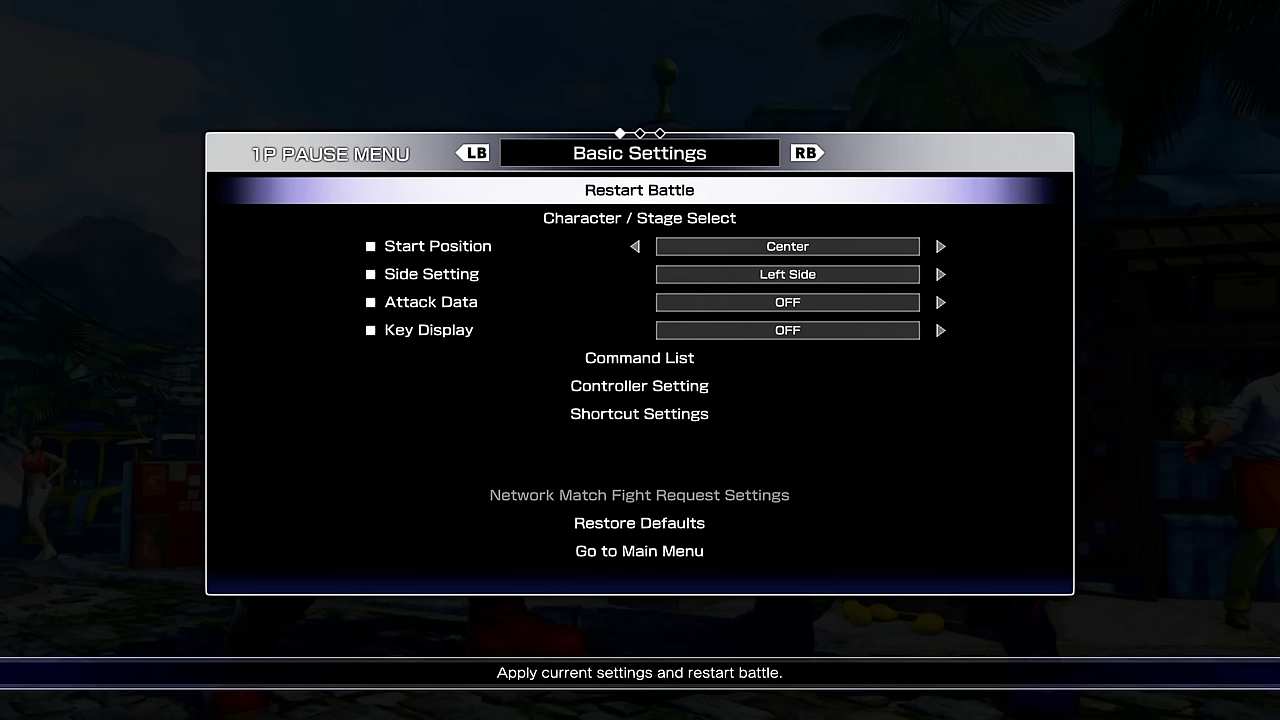
Step: Leave training for the main menu and choose Exit to quit the game
key("Up")
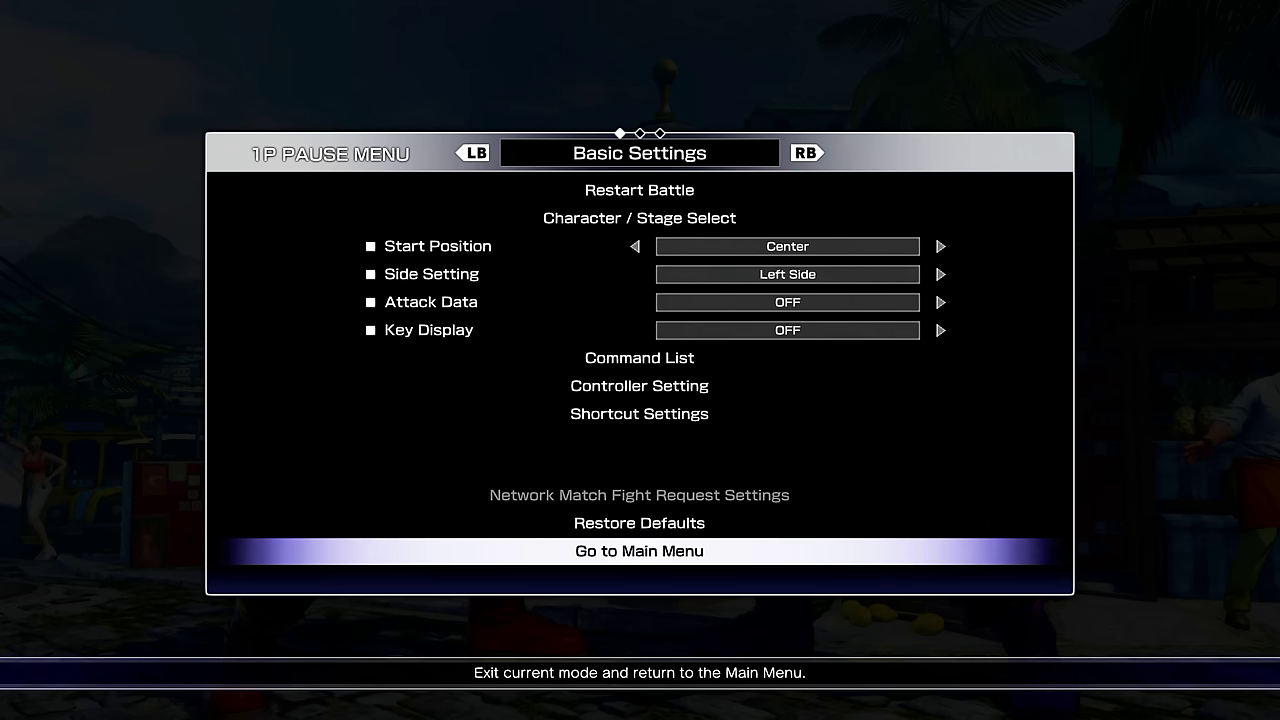
key("Return")
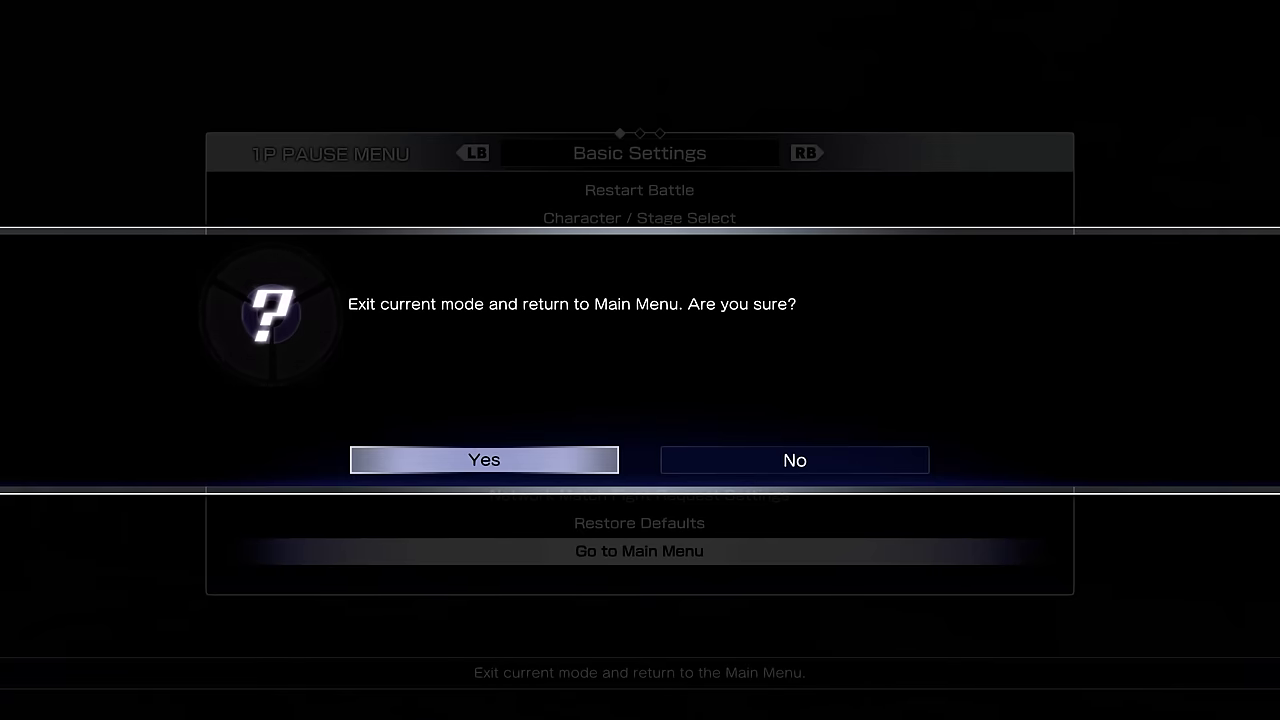
key("Return")
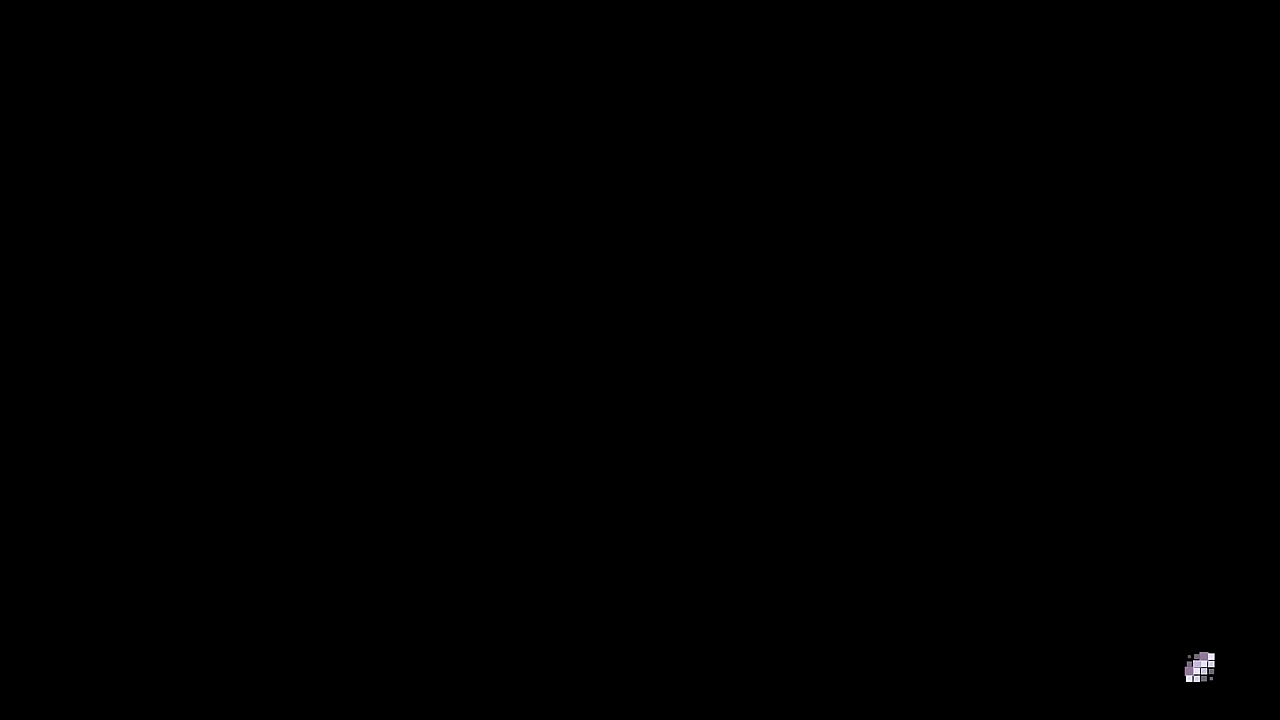
key("Left")
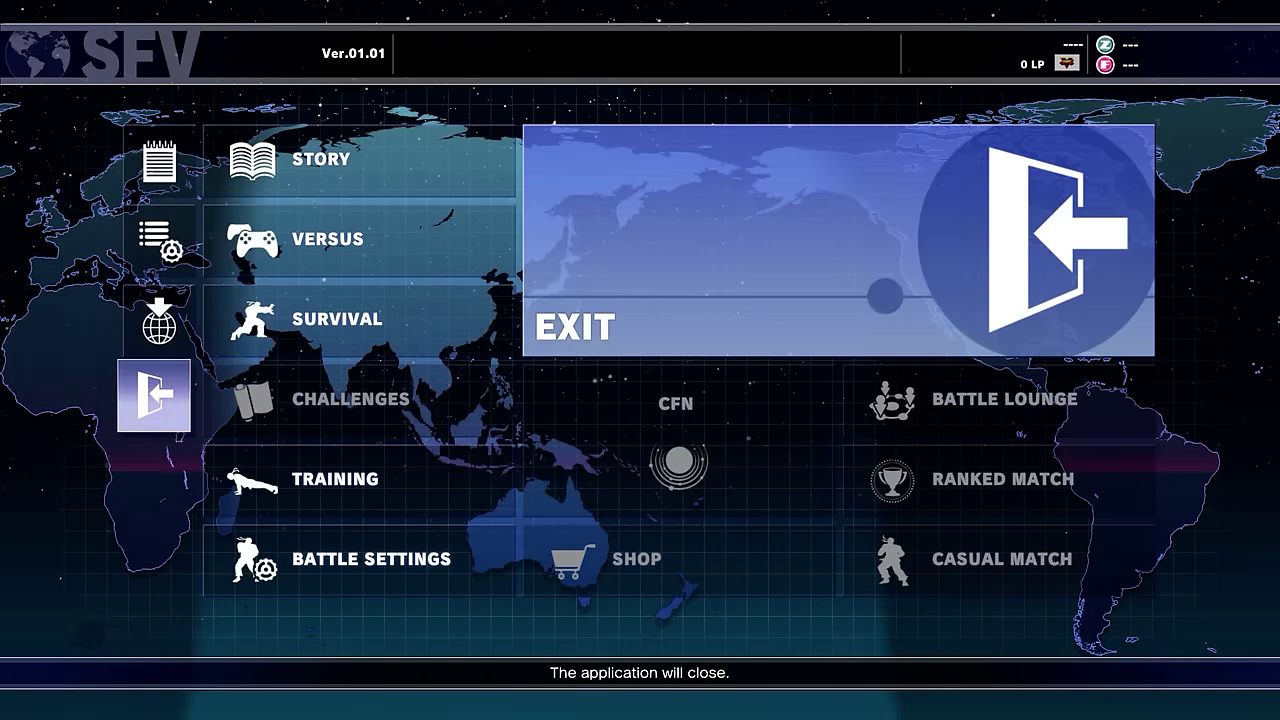
key("Return")
key("Return")
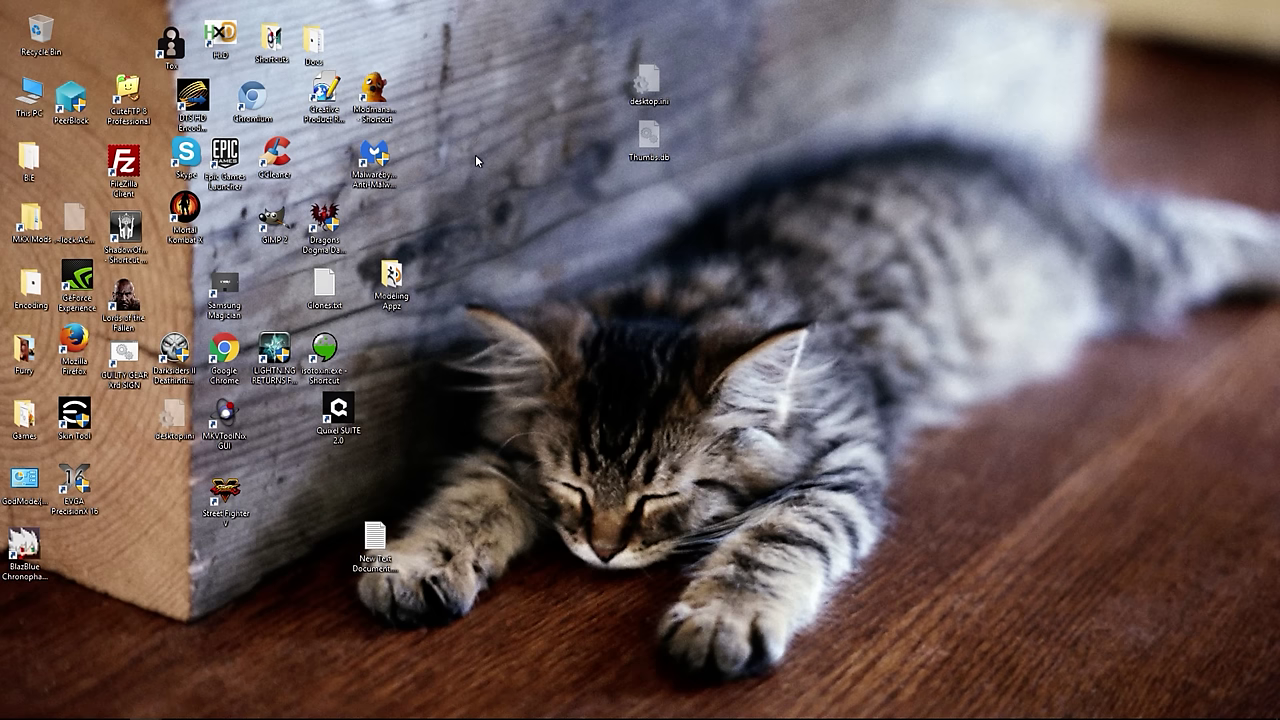
Step: Launch Chrome and load the SFxT Mods Street Fighter V forum bookmark
mouse_move(345, 705)
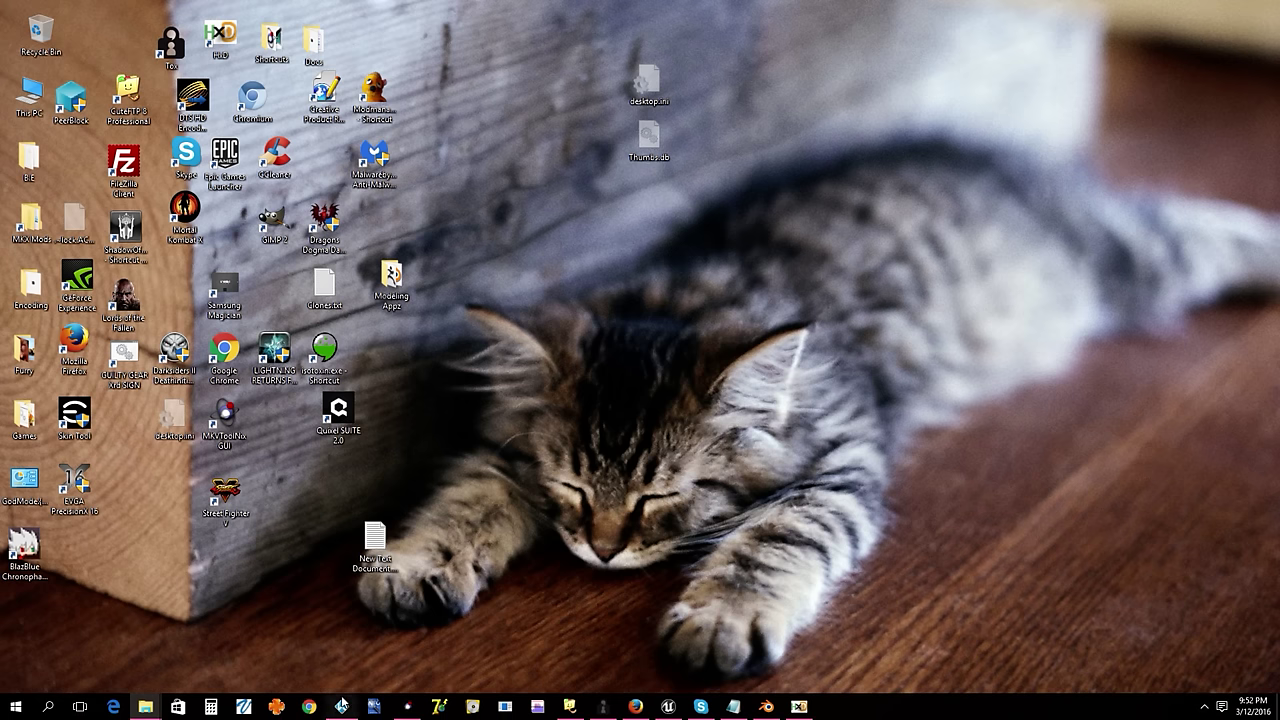
left_click(310, 706)
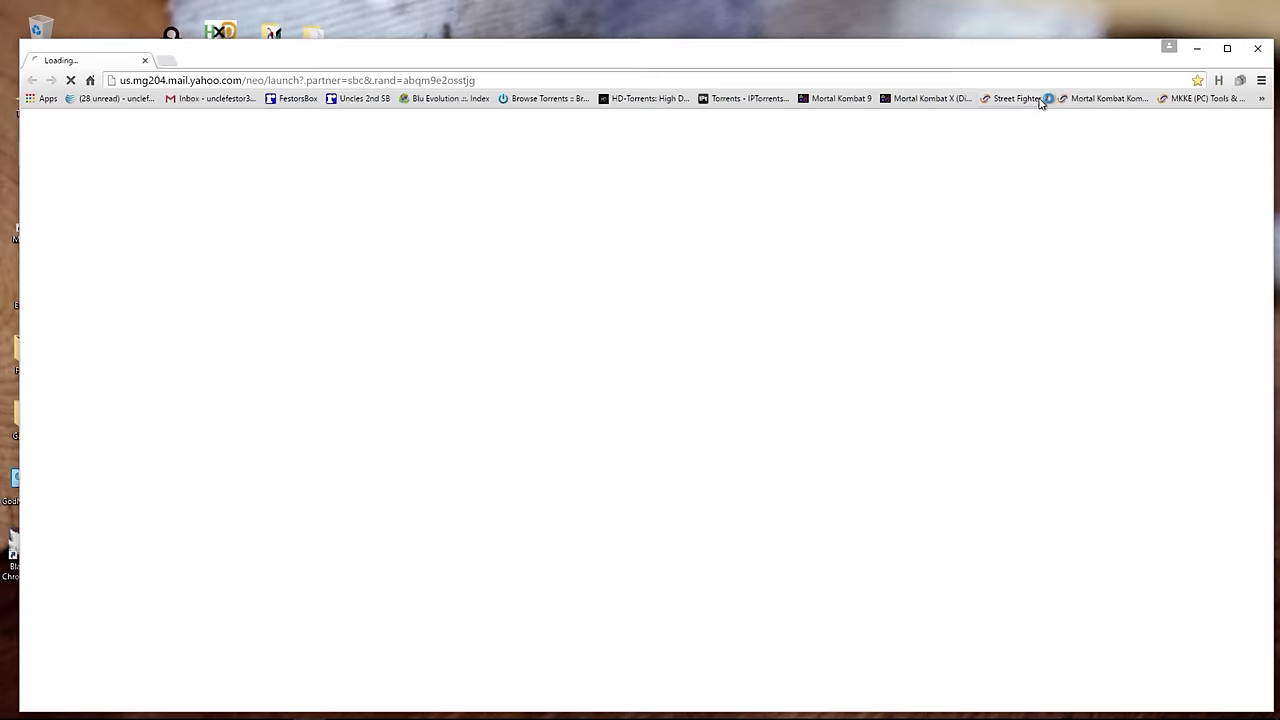
left_click(1012, 100)
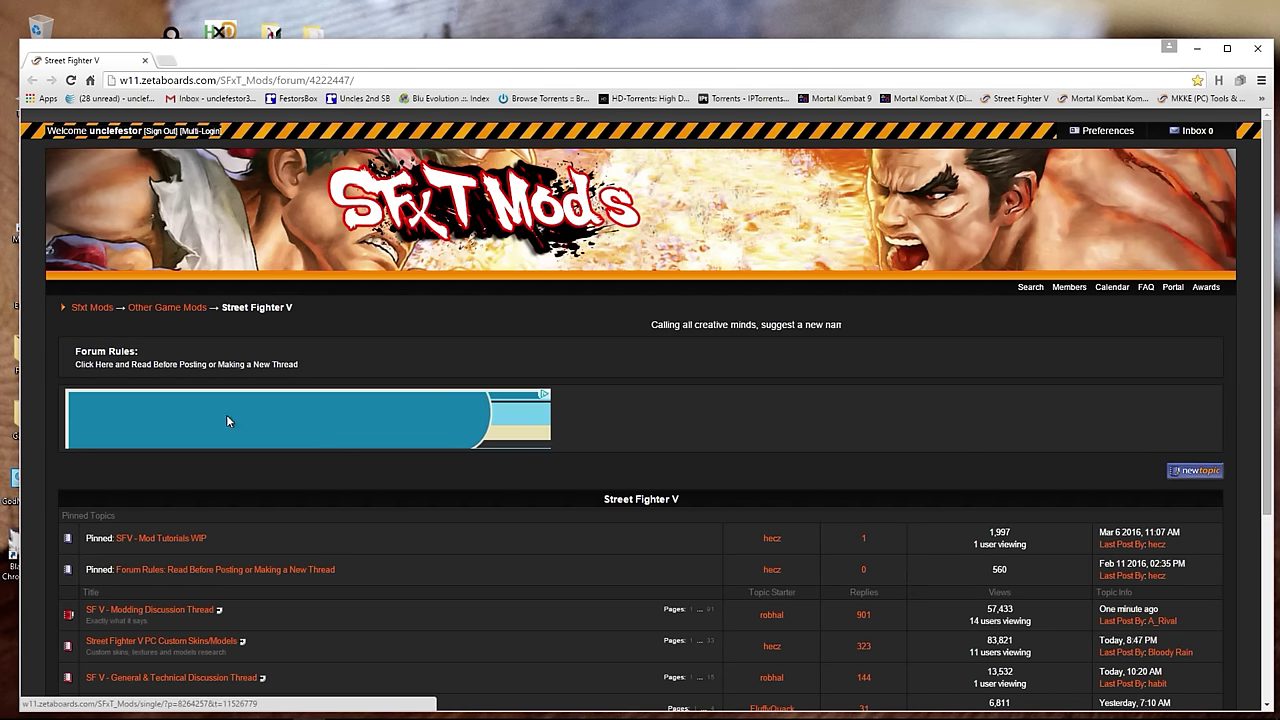
scroll(503, 553, "down", 3)
scroll(512, 637, "down", 1)
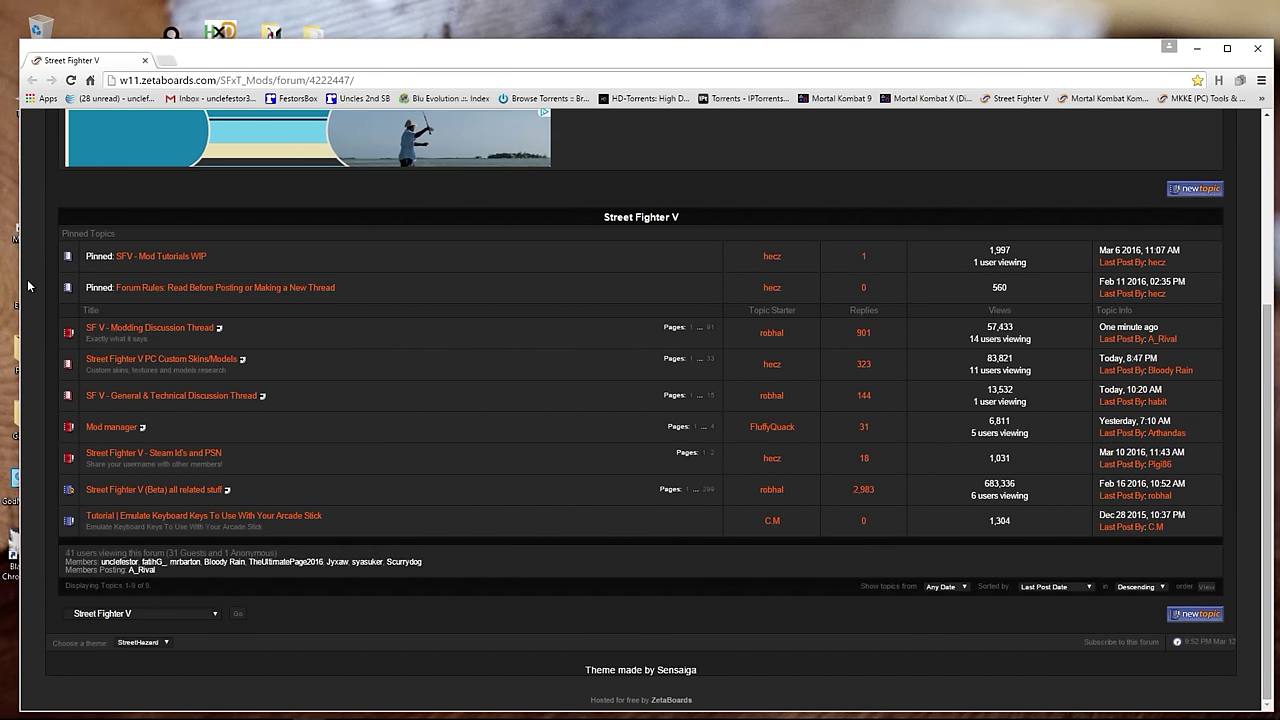
scroll(330, 544, "up", 3)
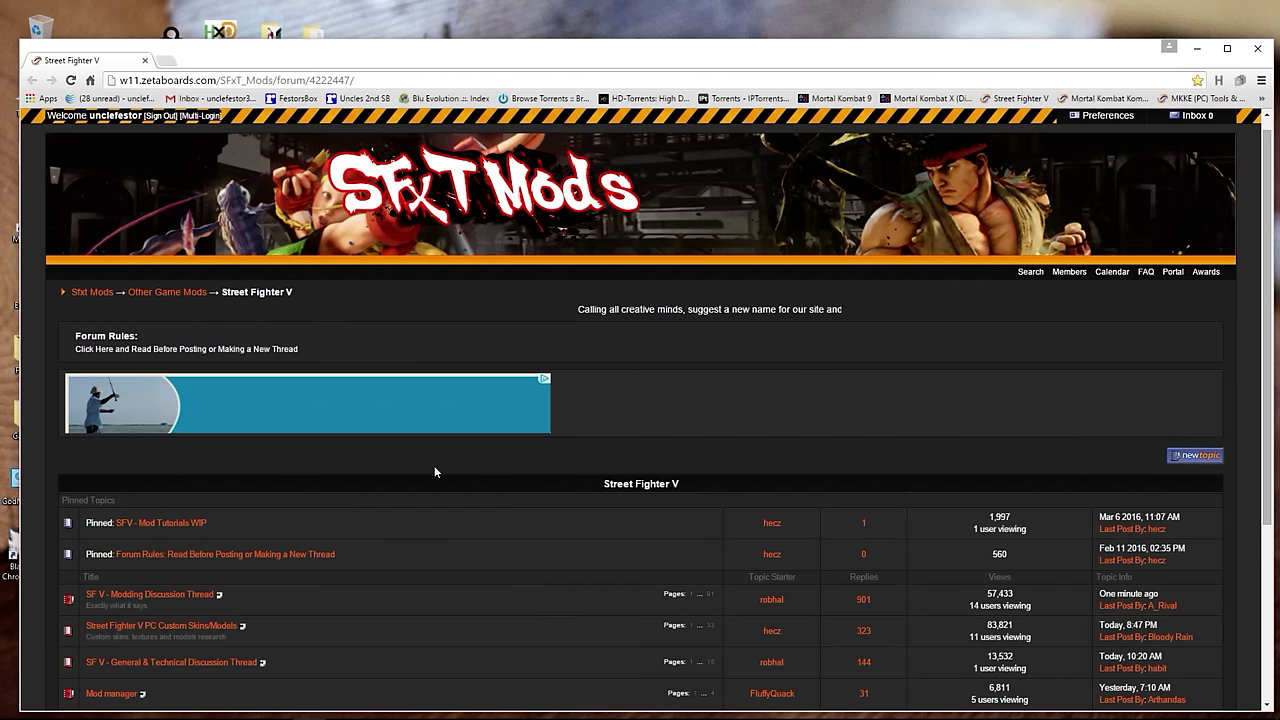